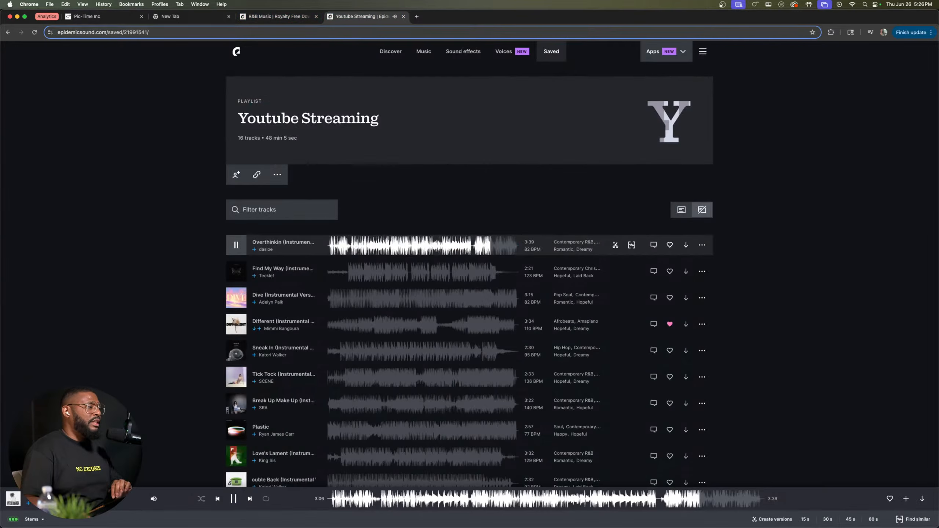
Step: Lower the playlist's playback volume slightly and switch to the Pic-Time client gallery
{"action": "mouse_move", "coordinate": [151, 500]}
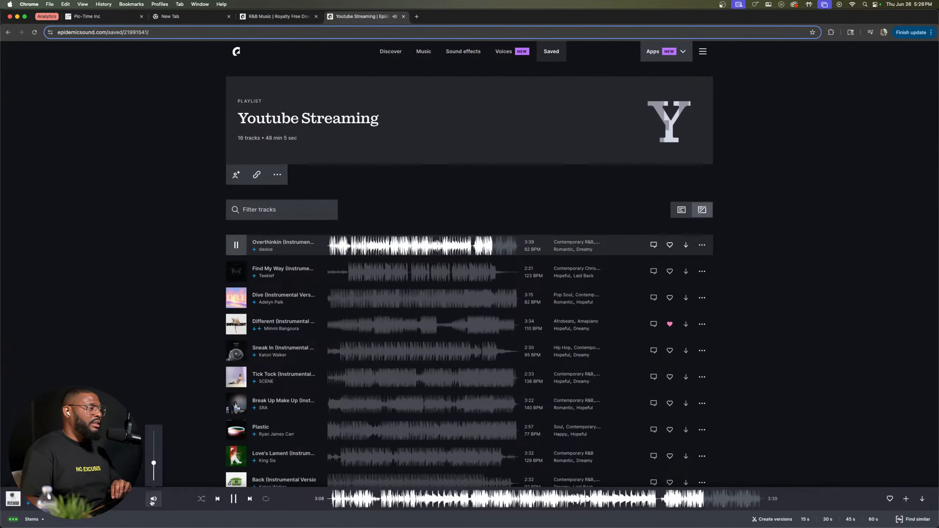
{"action": "left_click_drag", "start_coordinate": [154, 464], "coordinate": [154, 468]}
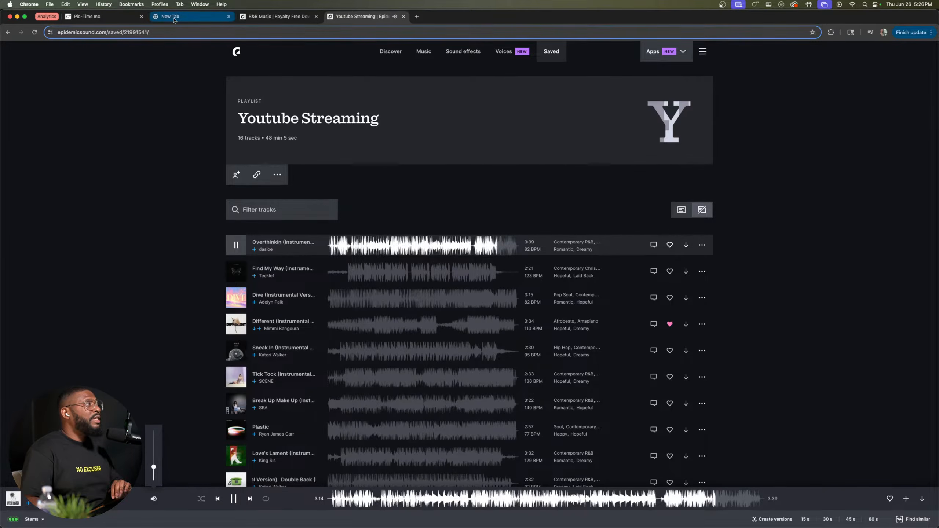
{"action": "left_click", "coordinate": [111, 17]}
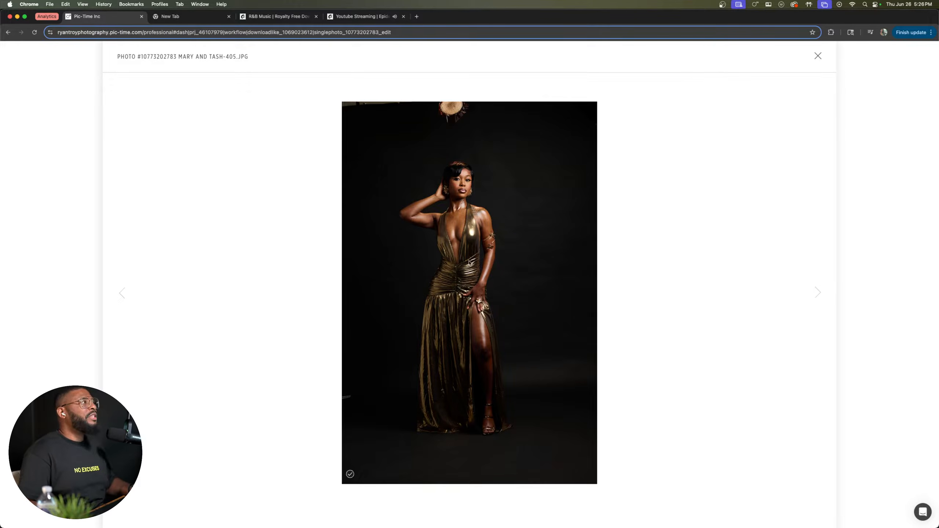
Step: Look through the client's selected photos in the gallery one by one, comparing the solo and duo portraits
{"action": "key", "text": "Right"}
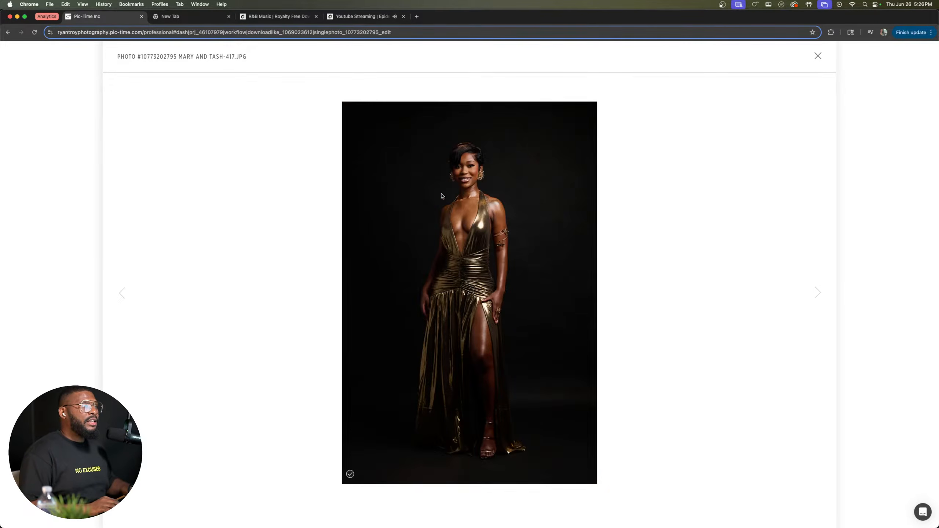
{"action": "key", "text": "Right"}
{"action": "key", "text": "Right"}
{"action": "key", "text": "Right"}
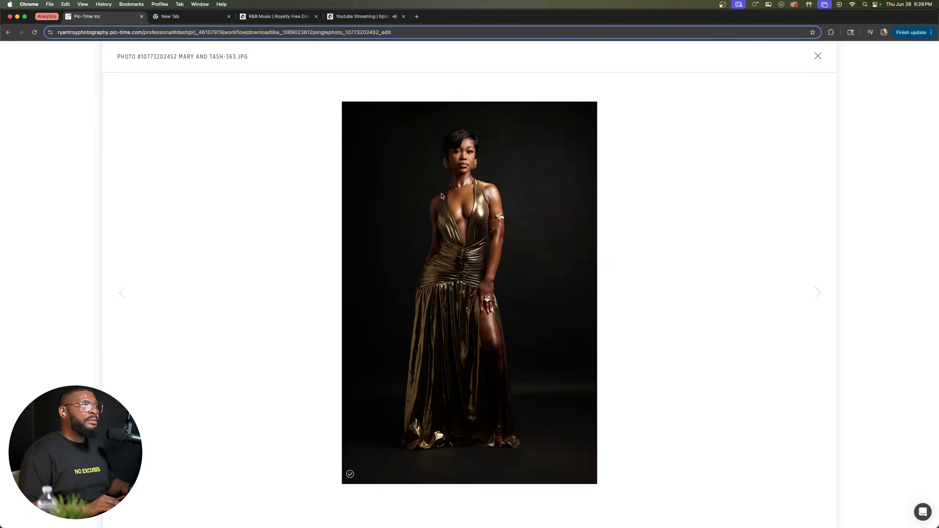
{"action": "key", "text": "Right"}
{"action": "key", "text": "Right"}
{"action": "key", "text": "Right"}
{"action": "key", "text": "Right"}
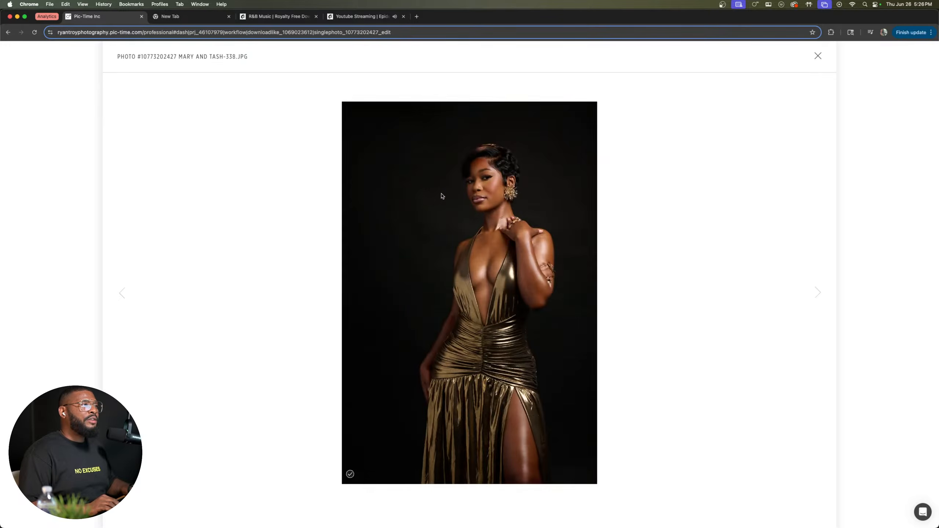
{"action": "key", "text": "Right"}
{"action": "key", "text": "Right"}
{"action": "key", "text": "Right"}
{"action": "key", "text": "Right"}
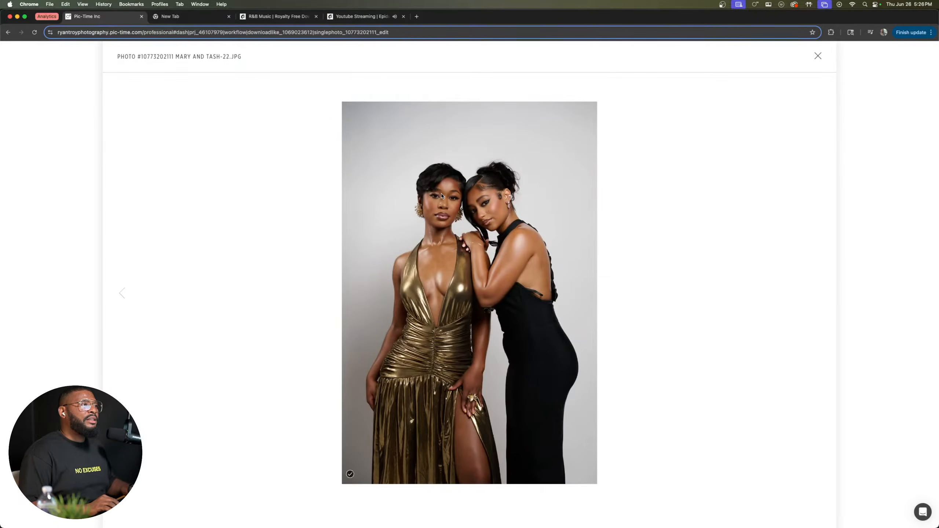
{"action": "key", "text": "Right"}
{"action": "key", "text": "Right"}
{"action": "key", "text": "Right"}
{"action": "key", "text": "Right"}
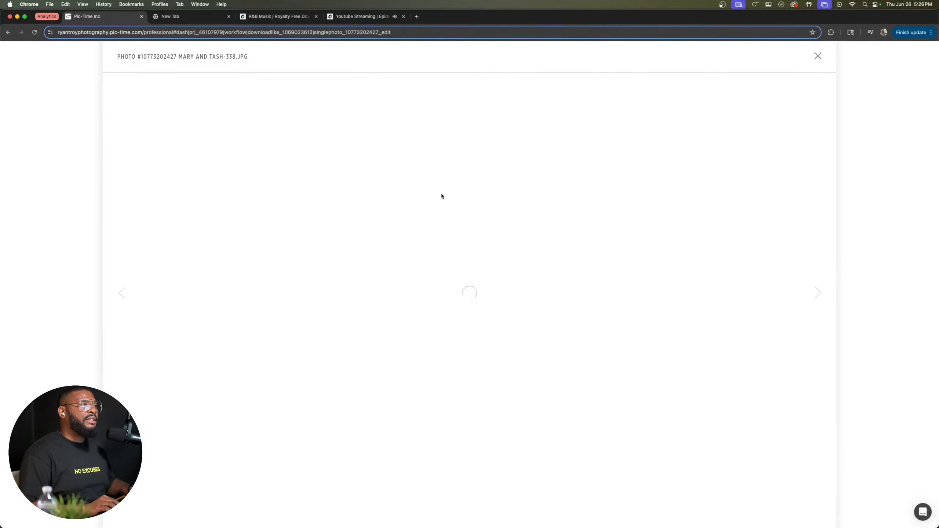
{"action": "key", "text": "Right"}
{"action": "key", "text": "Right"}
{"action": "key", "text": "Right"}
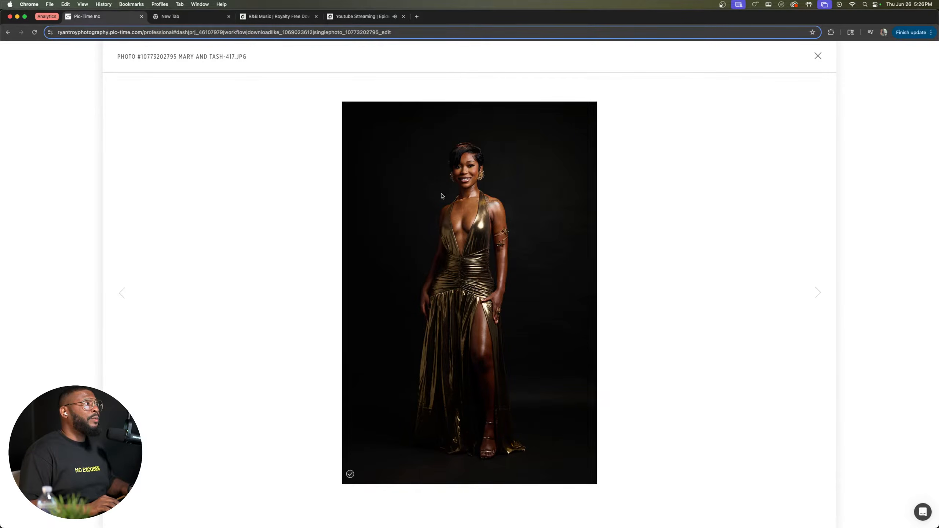
Step: Compare the neighbouring gold-dress photos 405, 399 and 388 in the gallery, alternating between them
{"action": "key", "text": "Left"}
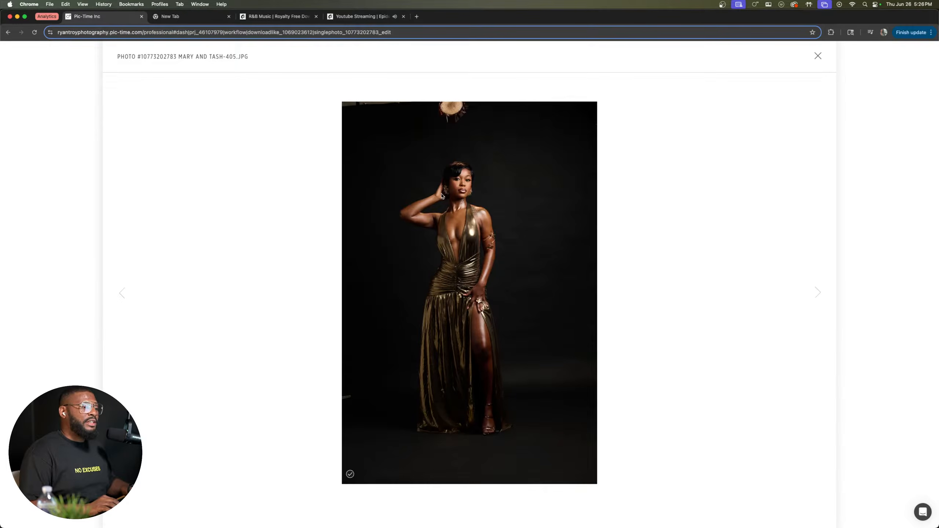
{"action": "key", "text": "Left"}
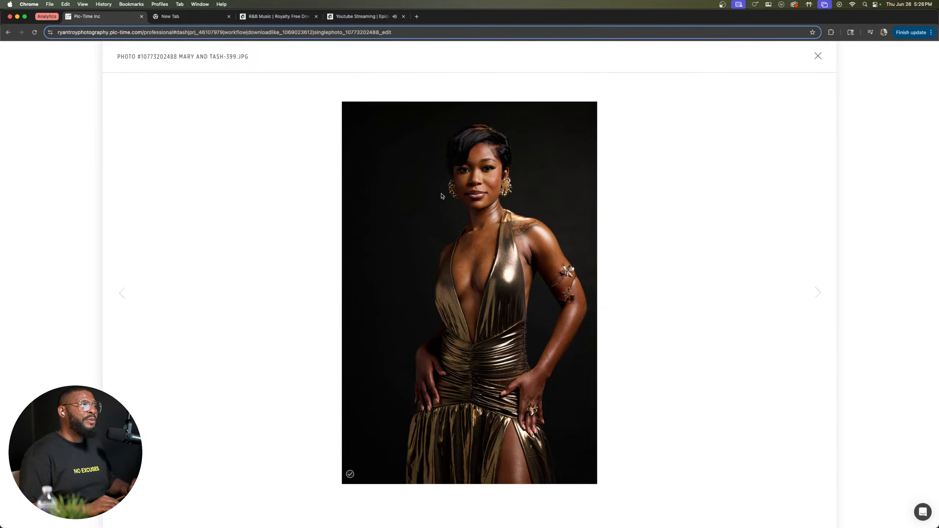
{"action": "key", "text": "Left"}
{"action": "key", "text": "Left"}
{"action": "key", "text": "Left"}
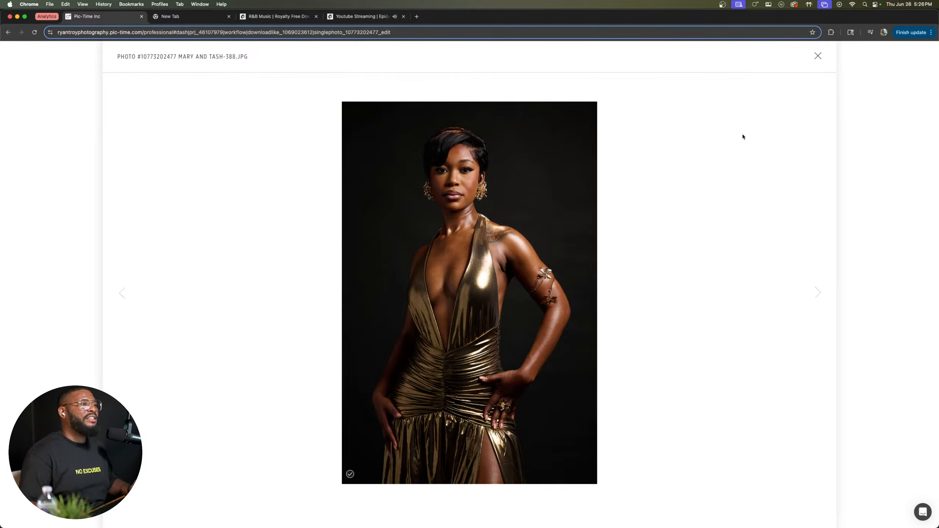
{"action": "key", "text": "Right"}
{"action": "key", "text": "Right"}
{"action": "key", "text": "Right"}
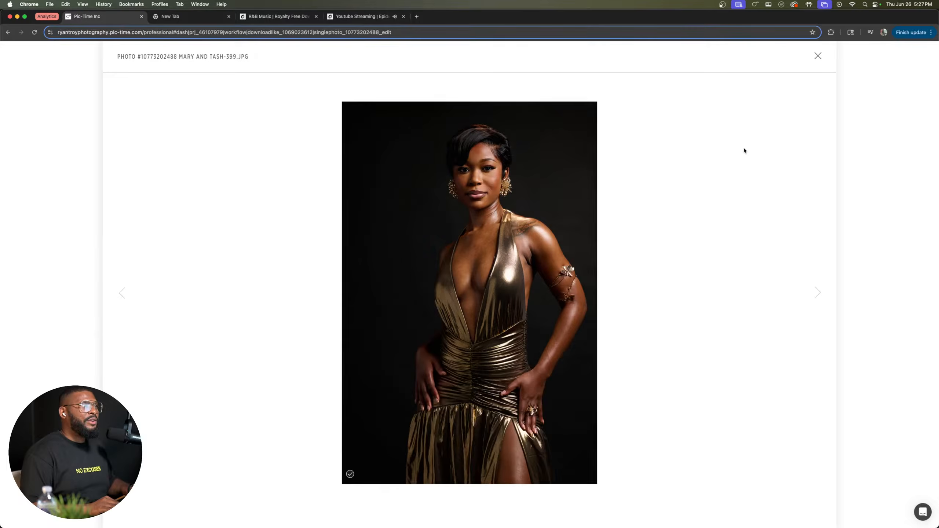
{"action": "key", "text": "Left"}
{"action": "key", "text": "Left"}
{"action": "key", "text": "Left"}
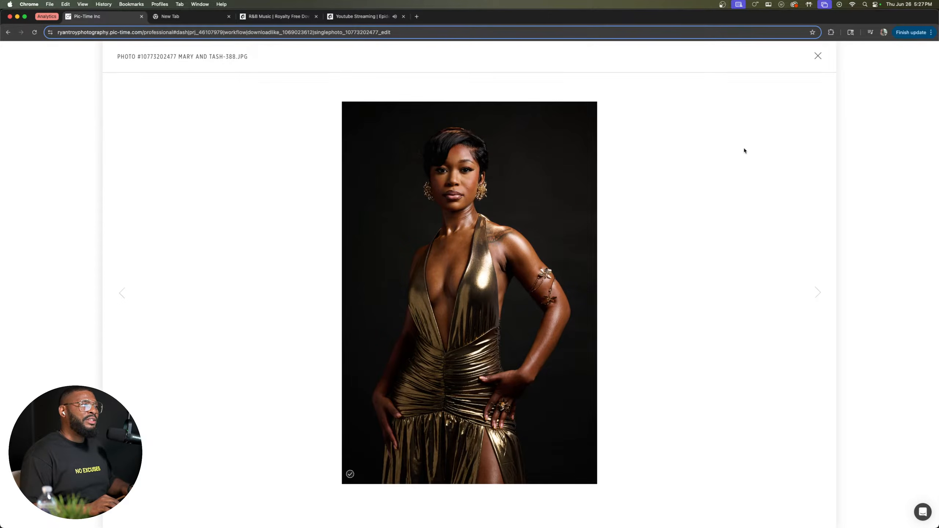
{"action": "key", "text": "Right"}
{"action": "key", "text": "Right"}
{"action": "key", "text": "Right"}
{"action": "key", "text": "Right"}
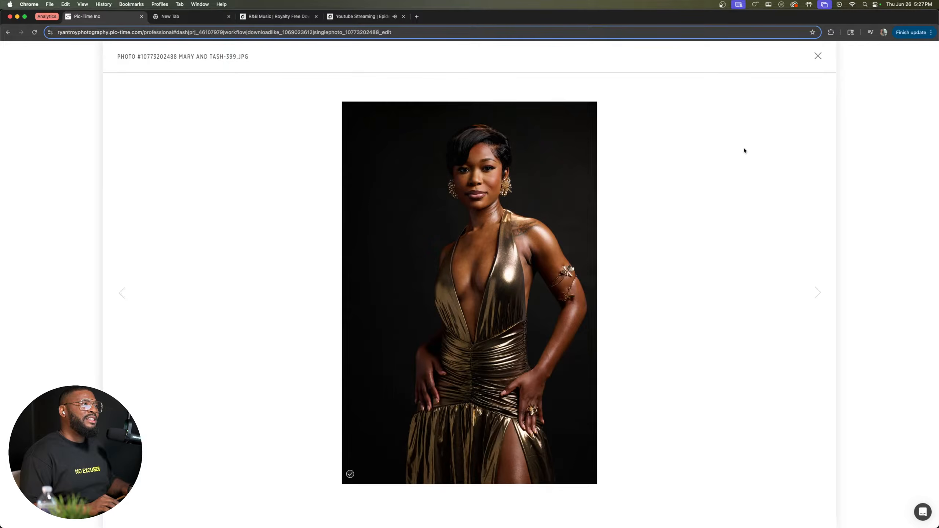
{"action": "key", "text": "Left"}
{"action": "key", "text": "Left"}
{"action": "key", "text": "Left"}
{"action": "key", "text": "Left"}
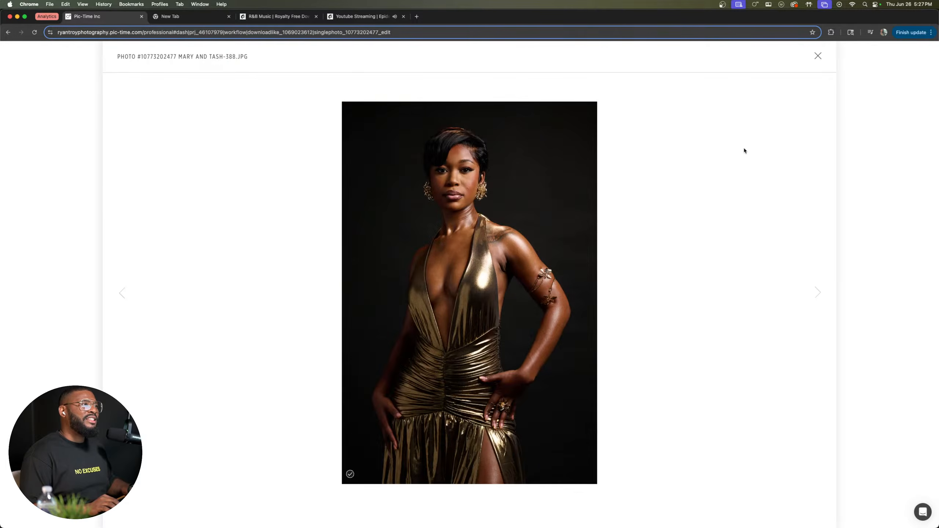
{"action": "key", "text": "Right"}
{"action": "key", "text": "Left"}
{"action": "key", "text": "Right"}
{"action": "key", "text": "Left"}
{"action": "key", "text": "Right"}
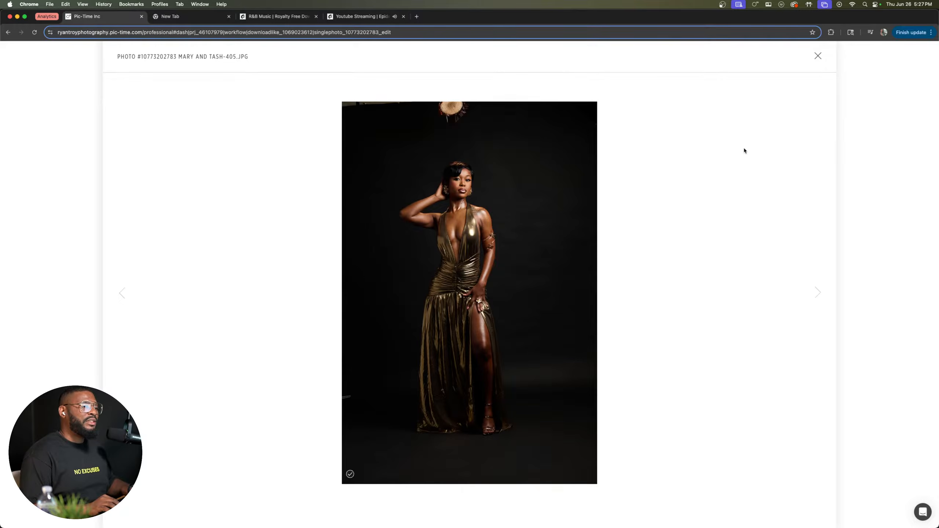
{"action": "key", "text": "Left"}
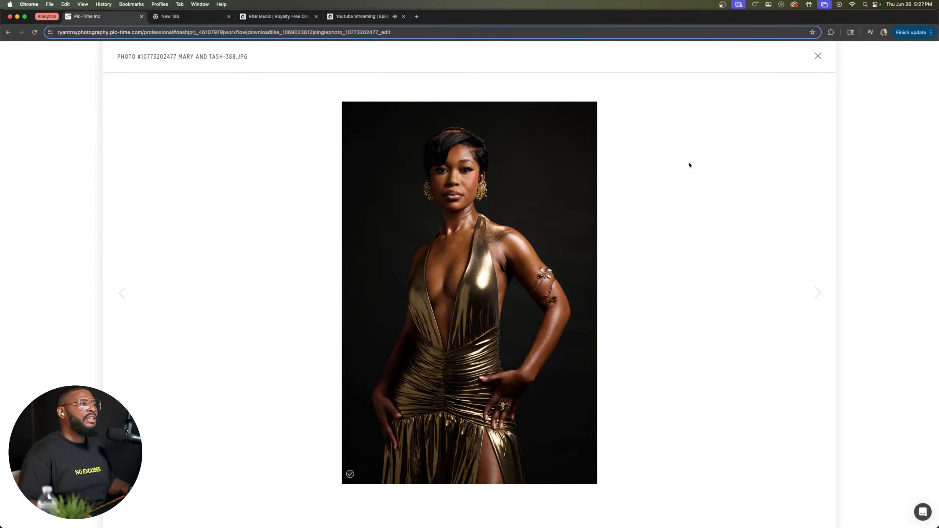
Step: Switch to Capture One and open the raw file of photo 388 from the June 26 import
{"action": "key", "text": "ctrl+Up"}
{"action": "left_click", "coordinate": [518, 185]}
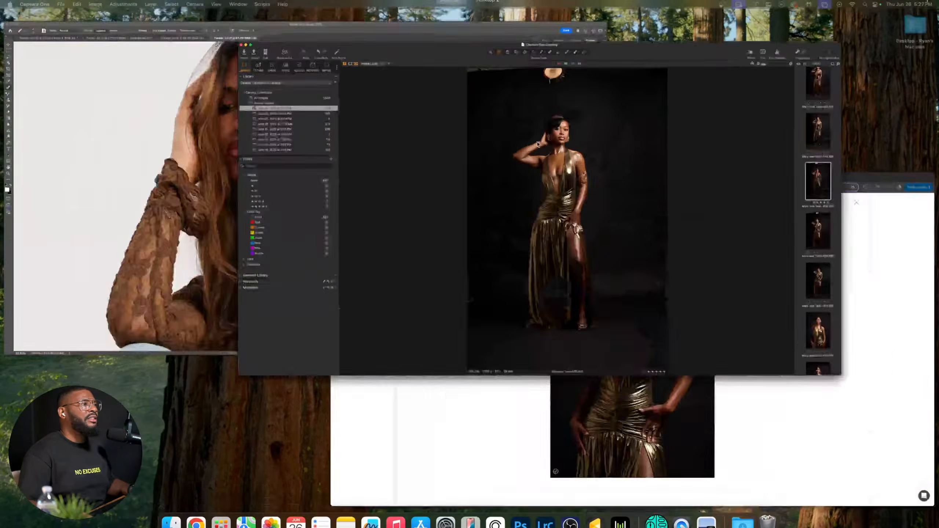
{"action": "scroll", "coordinate": [914, 279], "scroll_direction": "down", "scroll_amount": 10}
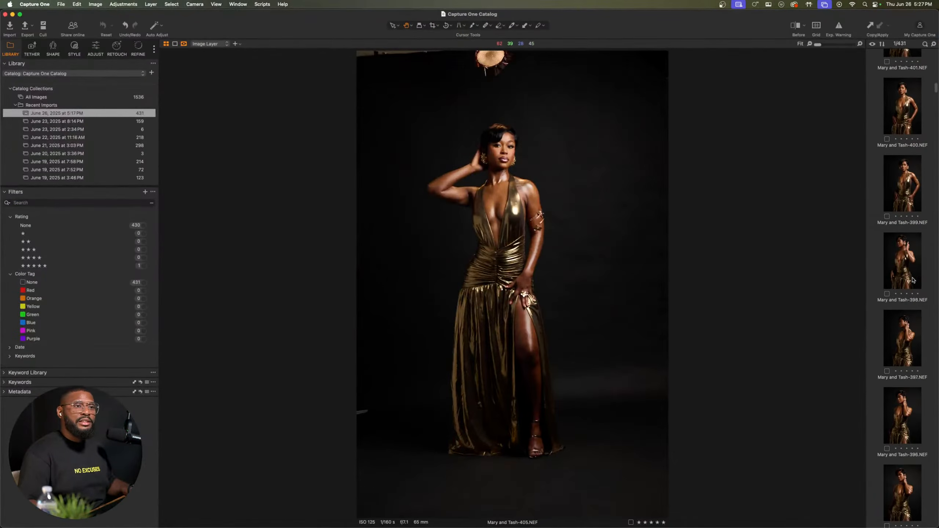
{"action": "scroll", "coordinate": [914, 279], "scroll_direction": "down", "scroll_amount": 8}
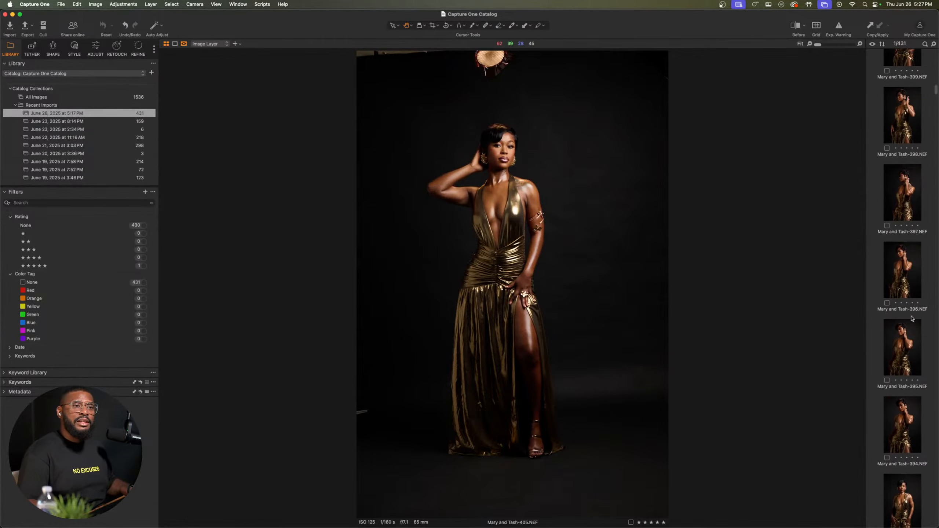
{"action": "scroll", "coordinate": [911, 339], "scroll_direction": "down", "scroll_amount": 5}
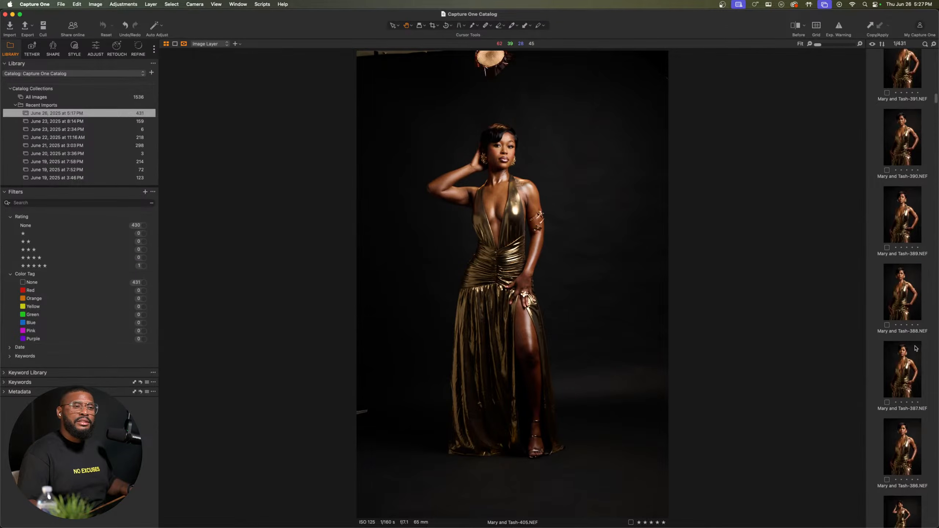
{"action": "left_click", "coordinate": [900, 290]}
Step: Examine the face, shoulder tattoo, skin and gold dress in photo 388 up close
{"action": "left_click", "coordinate": [509, 129]}
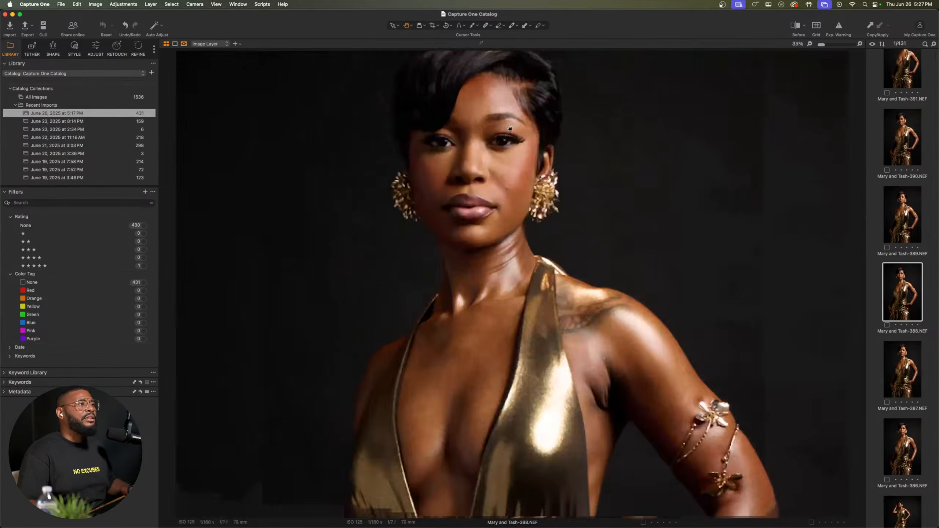
{"action": "scroll", "coordinate": [503, 137], "scroll_direction": "down", "scroll_amount": 3}
{"action": "scroll", "coordinate": [455, 189], "scroll_direction": "up", "scroll_amount": 3}
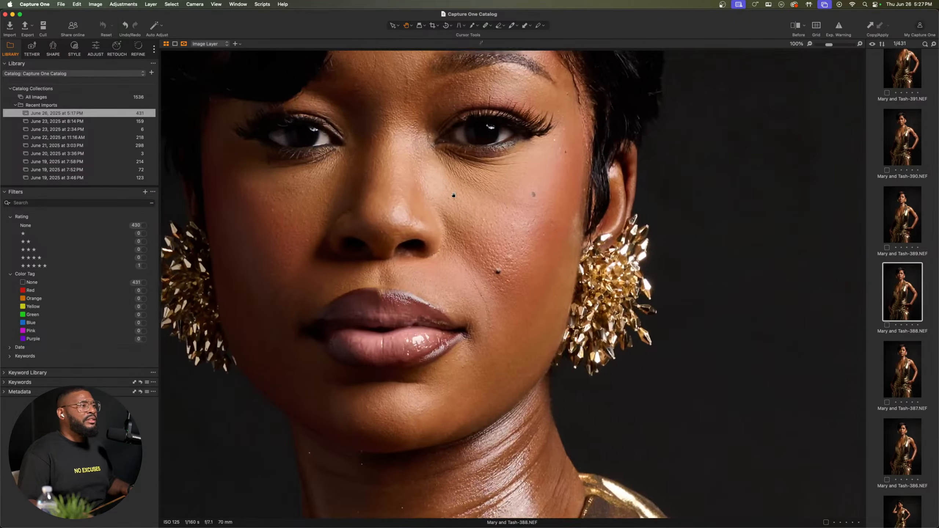
{"action": "left_click_drag", "start_coordinate": [451, 192], "coordinate": [535, 292]}
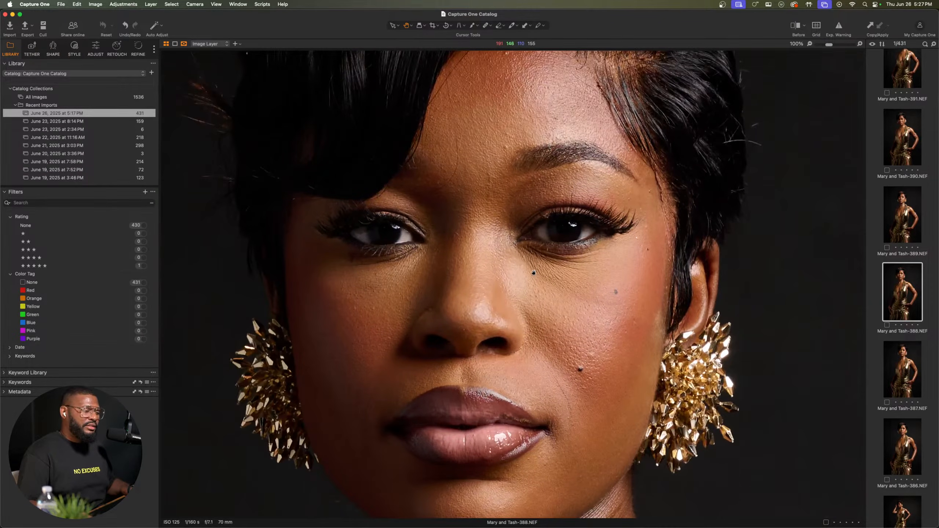
{"action": "scroll", "coordinate": [533, 272], "scroll_direction": "down", "scroll_amount": 2}
{"action": "mouse_move", "coordinate": [580, 324]}
{"action": "left_mouse_down"}
{"action": "mouse_move", "coordinate": [542, 312]}
{"action": "mouse_move", "coordinate": [545, 249]}
{"action": "left_mouse_up"}
{"action": "mouse_move", "coordinate": [552, 315]}
{"action": "left_mouse_down"}
{"action": "mouse_move", "coordinate": [520, 210]}
{"action": "mouse_move", "coordinate": [529, 197]}
{"action": "left_mouse_up"}
{"action": "left_click_drag", "start_coordinate": [614, 282], "coordinate": [489, 178]}
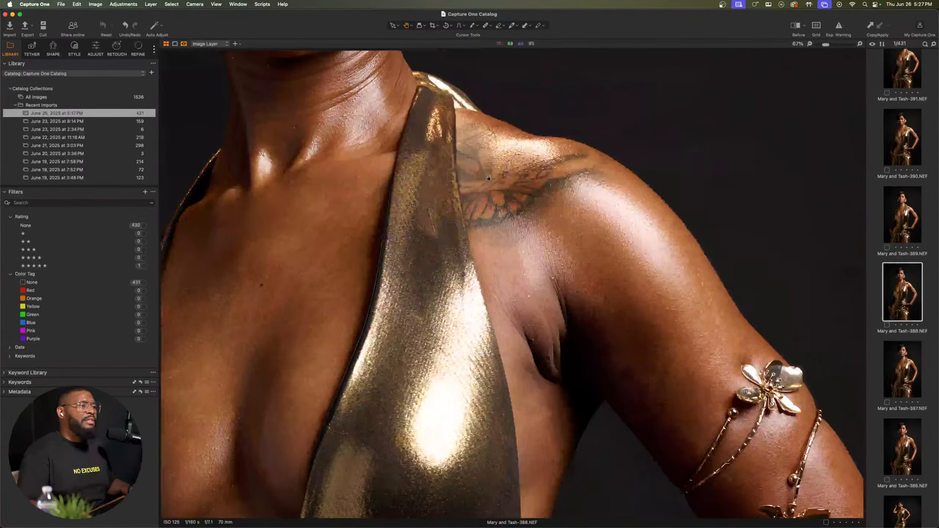
{"action": "left_click_drag", "start_coordinate": [533, 326], "coordinate": [545, 256]}
{"action": "left_click_drag", "start_coordinate": [455, 344], "coordinate": [520, 286]}
{"action": "left_click_drag", "start_coordinate": [341, 483], "coordinate": [550, 389]}
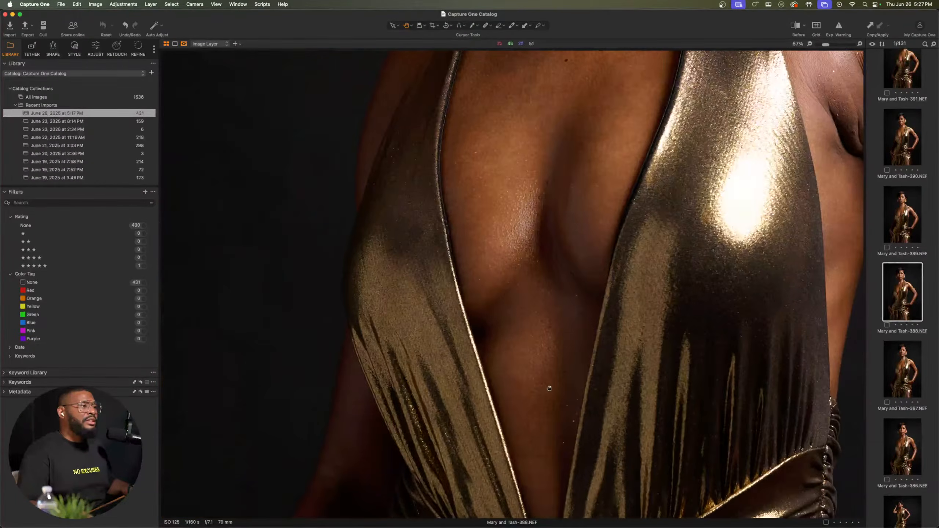
{"action": "scroll", "coordinate": [550, 389], "scroll_direction": "down", "scroll_amount": 4}
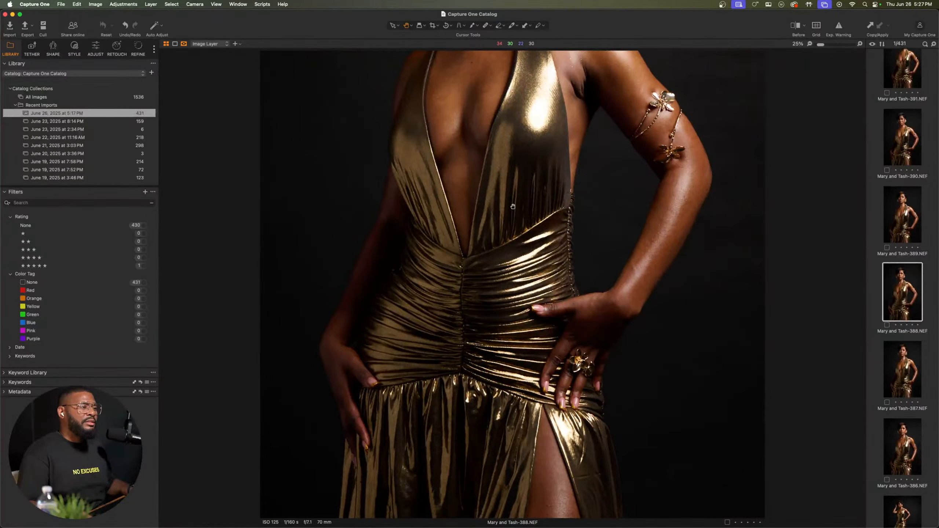
Step: Recheck the face in photo 388, rate the photo five stars and show the whole image again
{"action": "mouse_move", "coordinate": [513, 206]}
{"action": "left_mouse_down"}
{"action": "mouse_move", "coordinate": [518, 394]}
{"action": "mouse_move", "coordinate": [518, 298]}
{"action": "left_mouse_up"}
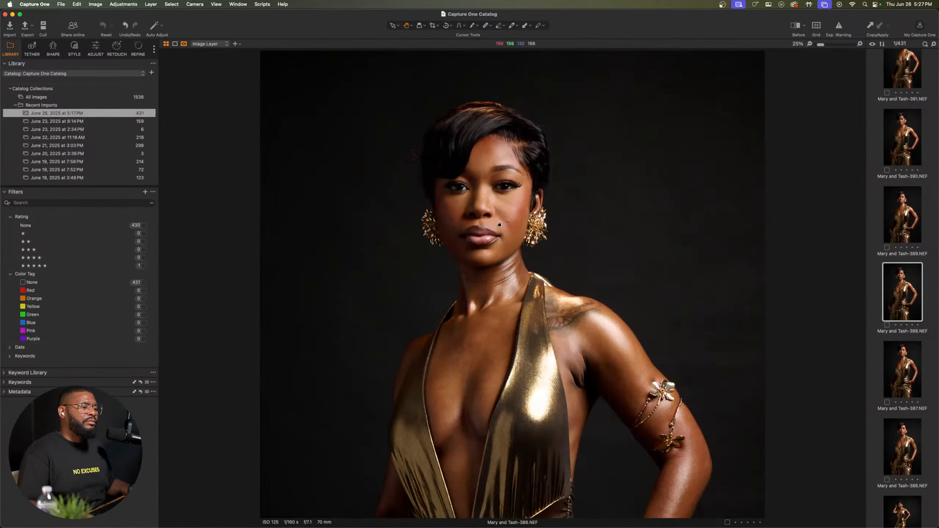
{"action": "scroll", "coordinate": [511, 200], "scroll_direction": "up", "scroll_amount": 3}
{"action": "left_click_drag", "start_coordinate": [498, 182], "coordinate": [559, 294]}
{"action": "scroll", "coordinate": [559, 295], "scroll_direction": "down", "scroll_amount": 1}
{"action": "scroll", "coordinate": [559, 295], "scroll_direction": "down", "scroll_amount": 2}
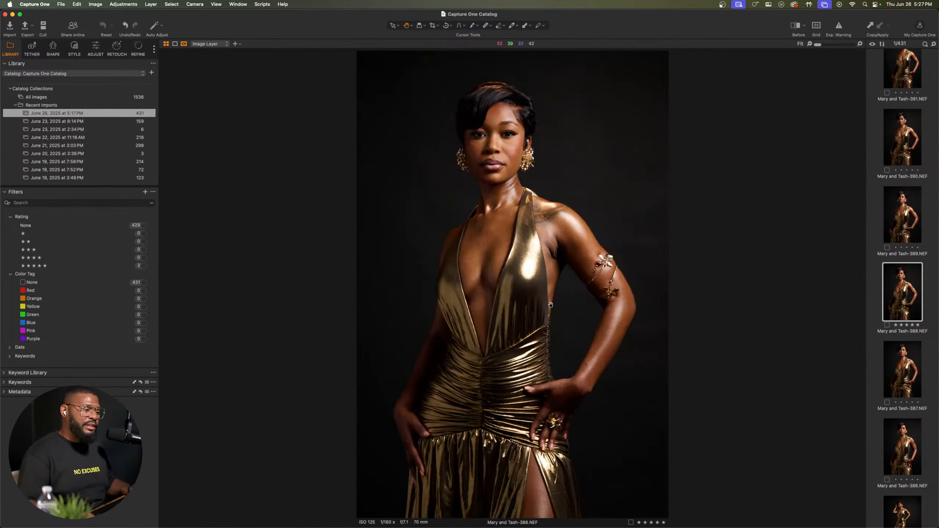
Step: Return to the Pic-Time gallery in Chrome and go back through the selected photos to photo 335
{"action": "key", "text": "ctrl+Up"}
{"action": "left_click", "coordinate": [484, 148]}
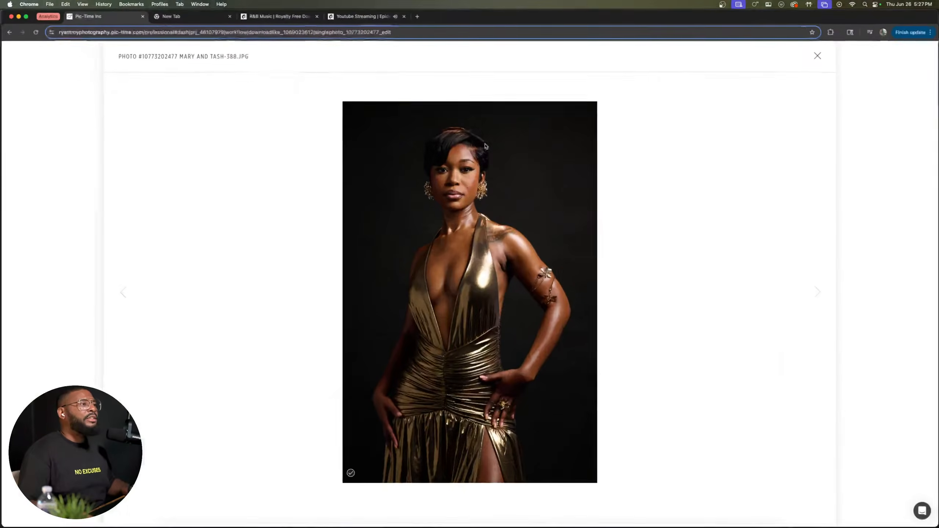
{"action": "key", "text": "Left"}
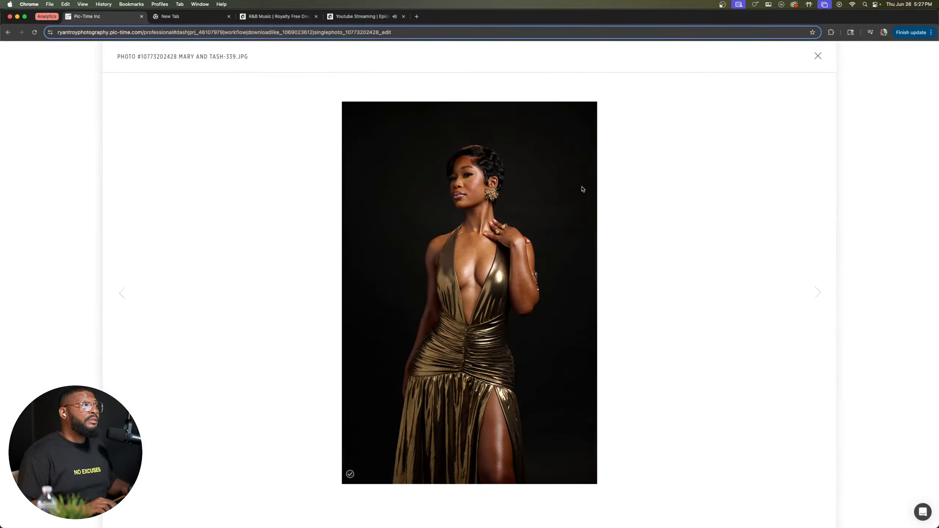
{"action": "key", "text": "Left"}
{"action": "key", "text": "Left"}
{"action": "key", "text": "Left"}
{"action": "key", "text": "Left"}
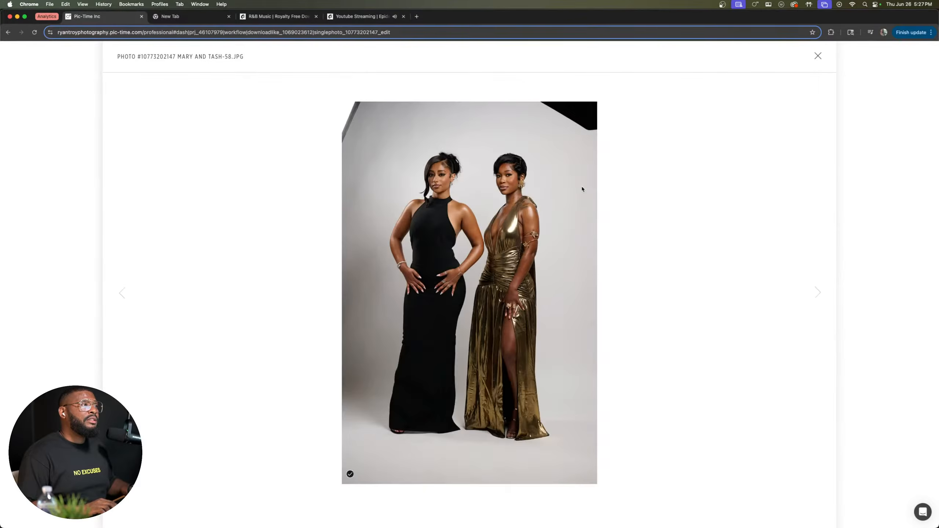
Step: Switch to Capture One and open the raw file of photo 335 from the June 26 import
{"action": "key", "text": "ctrl+Up"}
{"action": "left_click", "coordinate": [570, 207]}
{"action": "scroll", "coordinate": [910, 307], "scroll_direction": "down", "scroll_amount": 15}
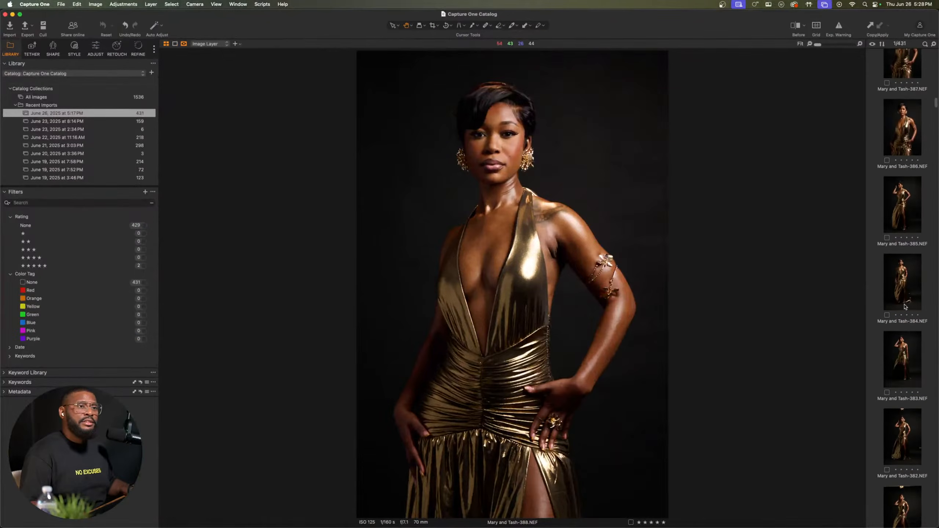
{"action": "scroll", "coordinate": [910, 307], "scroll_direction": "down", "scroll_amount": 15}
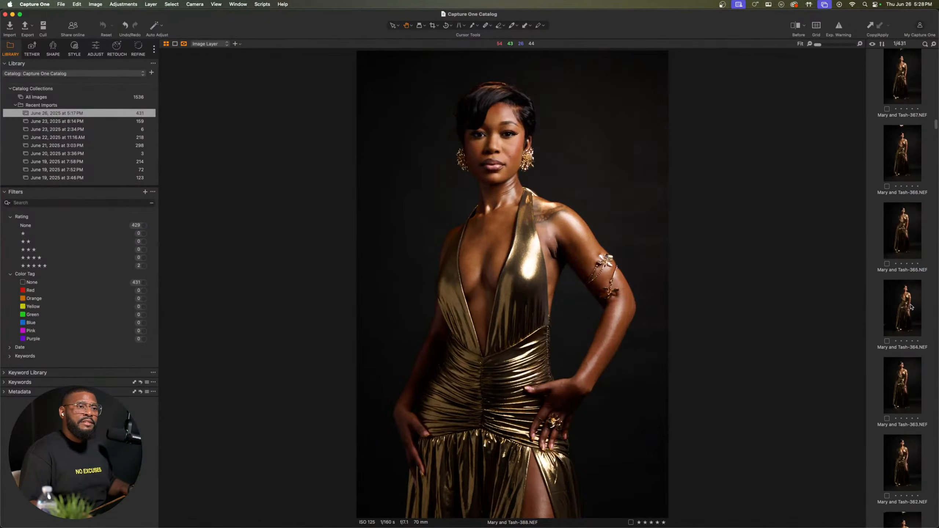
{"action": "scroll", "coordinate": [913, 306], "scroll_direction": "down", "scroll_amount": 10}
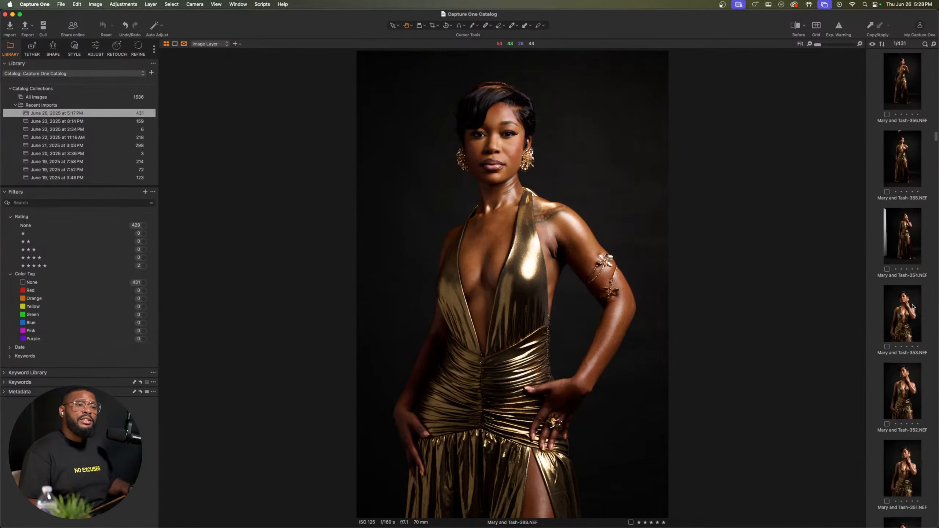
{"action": "scroll", "coordinate": [913, 315], "scroll_direction": "down", "scroll_amount": 3}
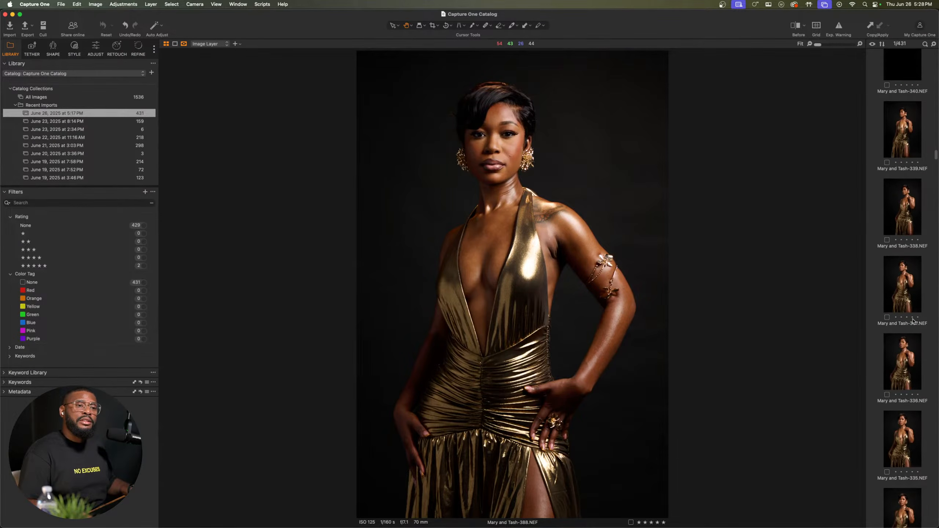
{"action": "scroll", "coordinate": [914, 321], "scroll_direction": "down", "scroll_amount": 1}
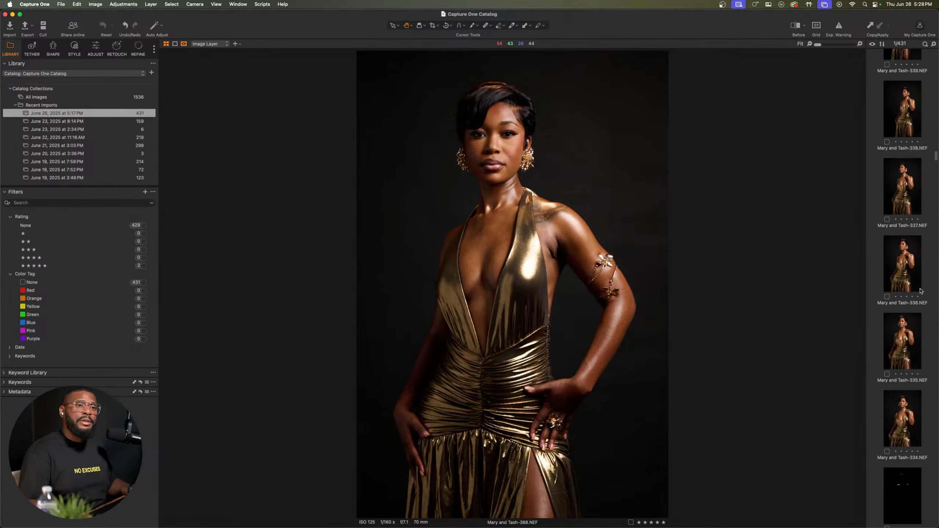
{"action": "left_click", "coordinate": [902, 344]}
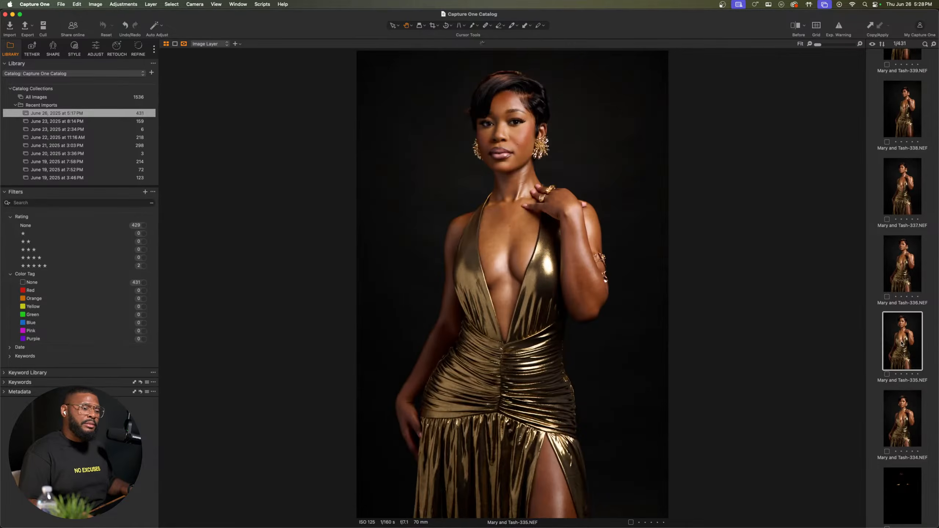
Step: Inspect the face in photo 335 up close and rate the photo five stars
{"action": "scroll", "coordinate": [502, 118], "scroll_direction": "up", "scroll_amount": 5}
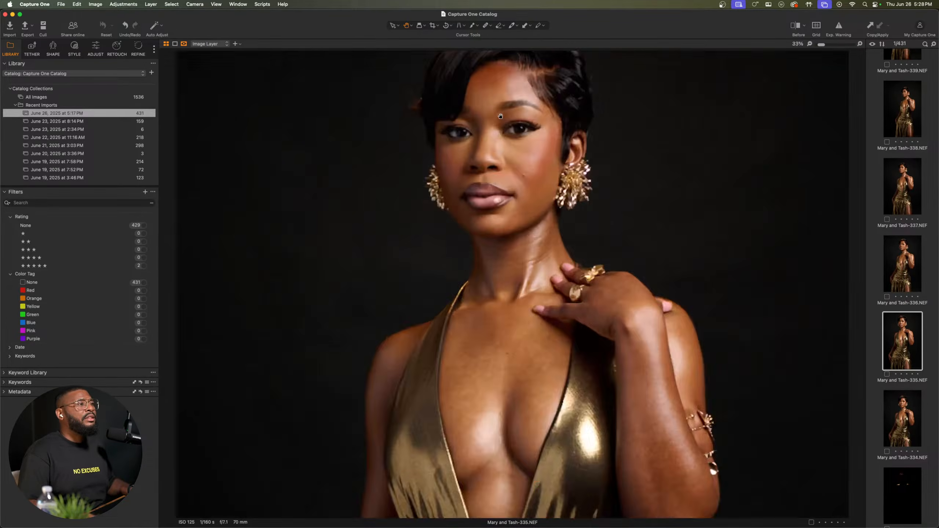
{"action": "left_click_drag", "start_coordinate": [508, 123], "coordinate": [499, 297]}
{"action": "scroll", "coordinate": [550, 329], "scroll_direction": "down", "scroll_amount": 5}
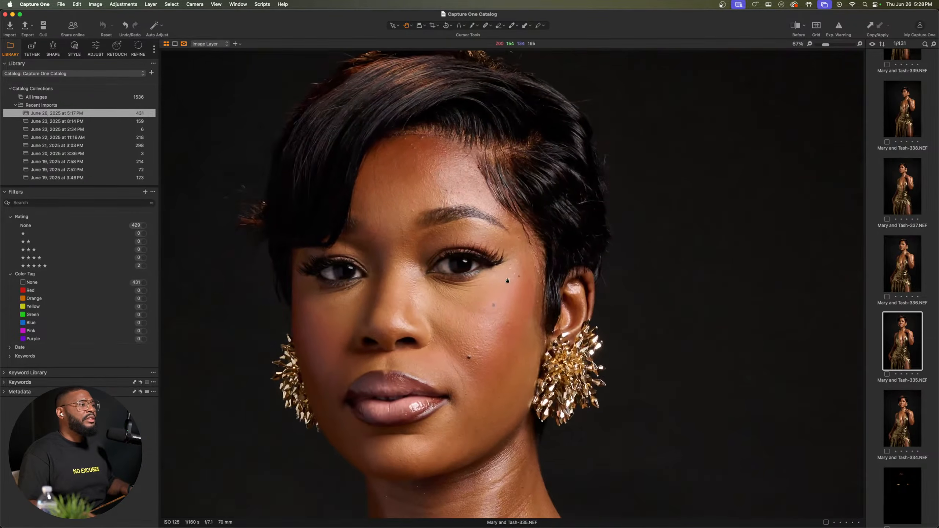
{"action": "scroll", "coordinate": [592, 202], "scroll_direction": "down", "scroll_amount": 2}
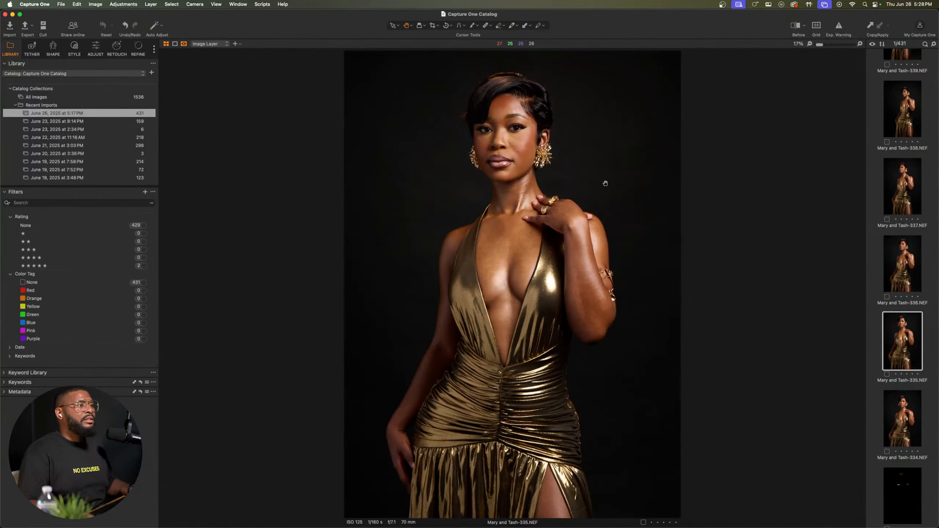
{"action": "key", "text": "5"}
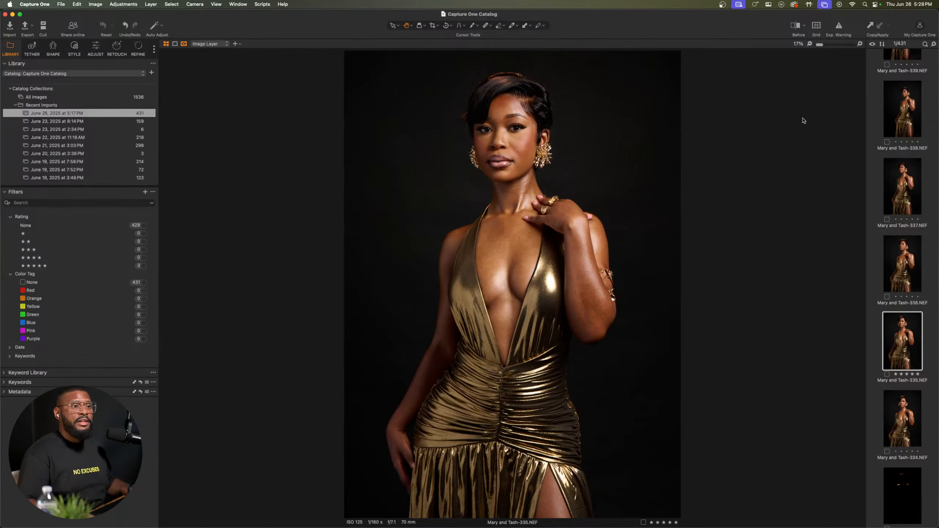
Step: Return to the start of the June 26 import and open photo 431
{"action": "scroll", "coordinate": [905, 211], "scroll_direction": "down", "scroll_amount": 6}
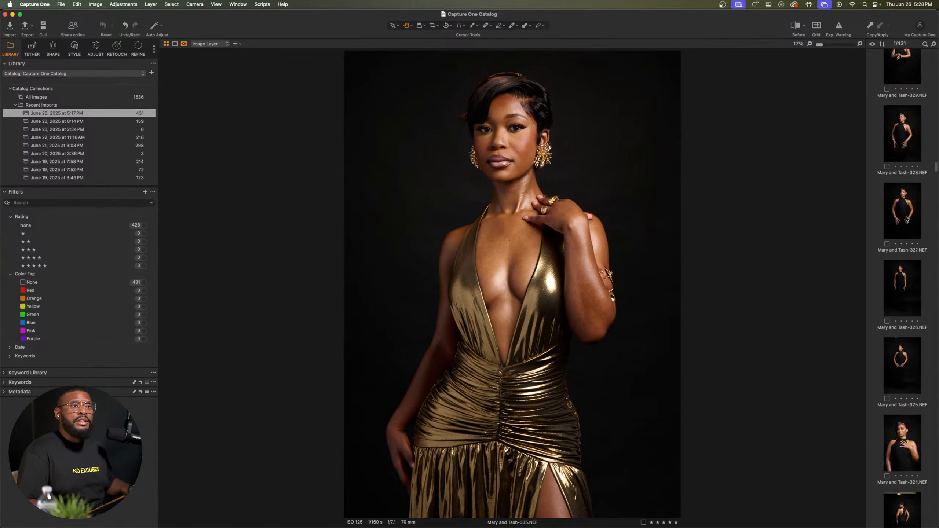
{"action": "scroll", "coordinate": [908, 218], "scroll_direction": "up", "scroll_amount": 15}
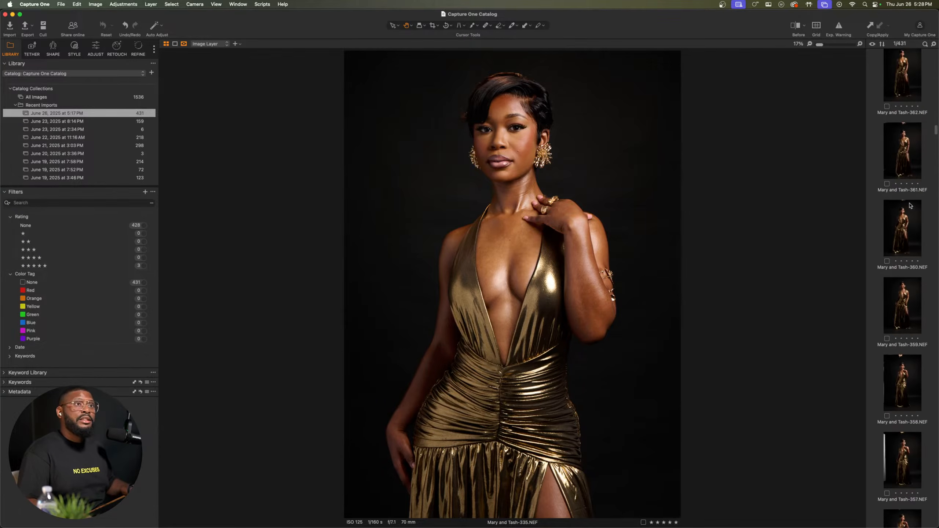
{"action": "left_click_drag", "start_coordinate": [936, 131], "coordinate": [933, 46]}
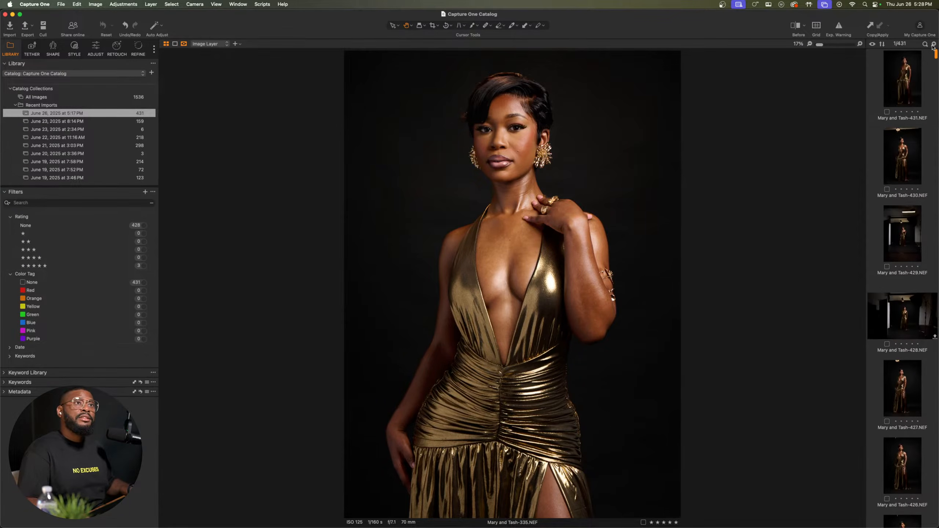
{"action": "left_click", "coordinate": [914, 84]}
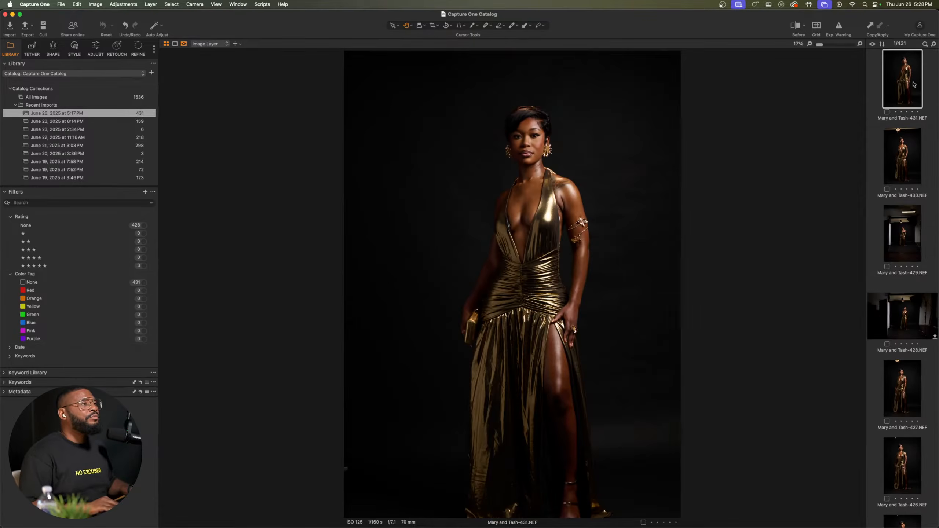
Step: Compare the full-length gold dress shots from photo 431 through photo 419
{"action": "key", "text": "Down"}
{"action": "key", "text": "Down"}
{"action": "key", "text": "Up"}
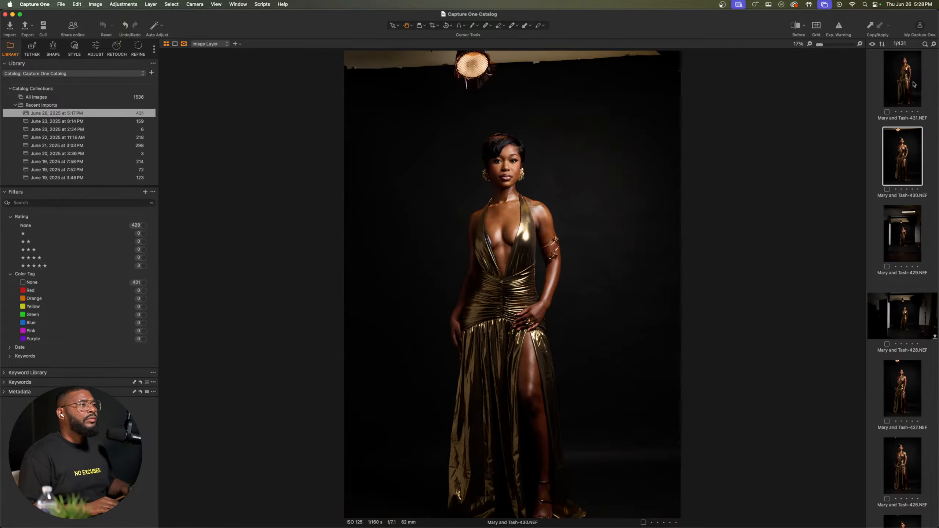
{"action": "key", "text": "Down"}
{"action": "key", "text": "Down"}
{"action": "key", "text": "Down"}
{"action": "key", "text": "Down"}
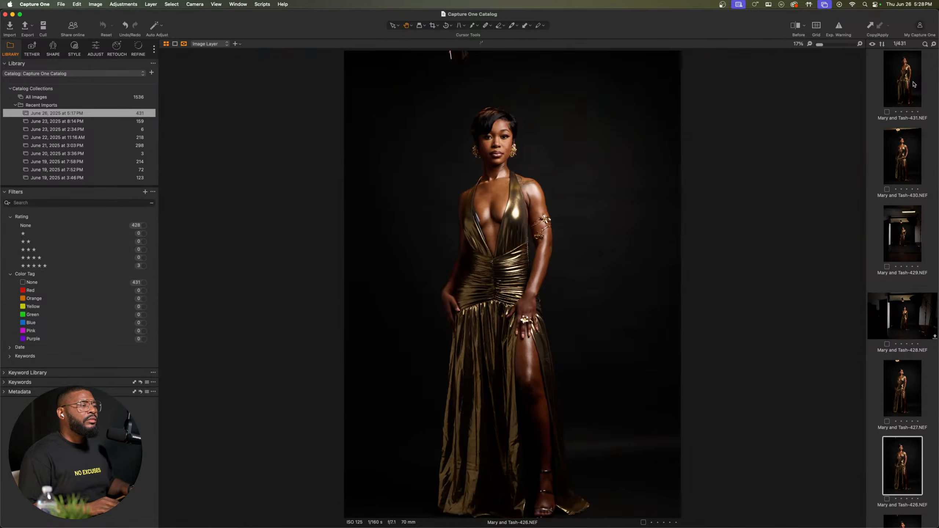
{"action": "key", "text": "Down"}
{"action": "key", "text": "Down"}
{"action": "key", "text": "Down"}
{"action": "key", "text": "Down"}
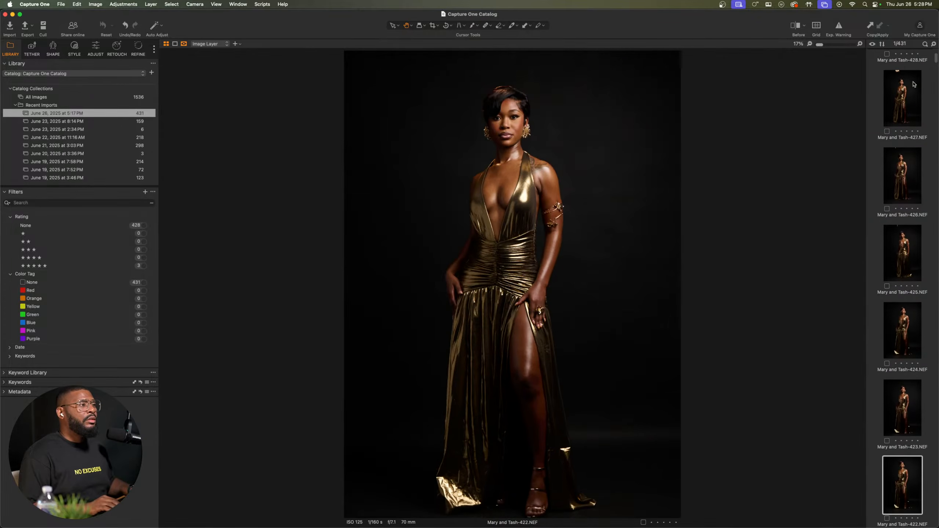
{"action": "key", "text": "Down"}
{"action": "key", "text": "Down"}
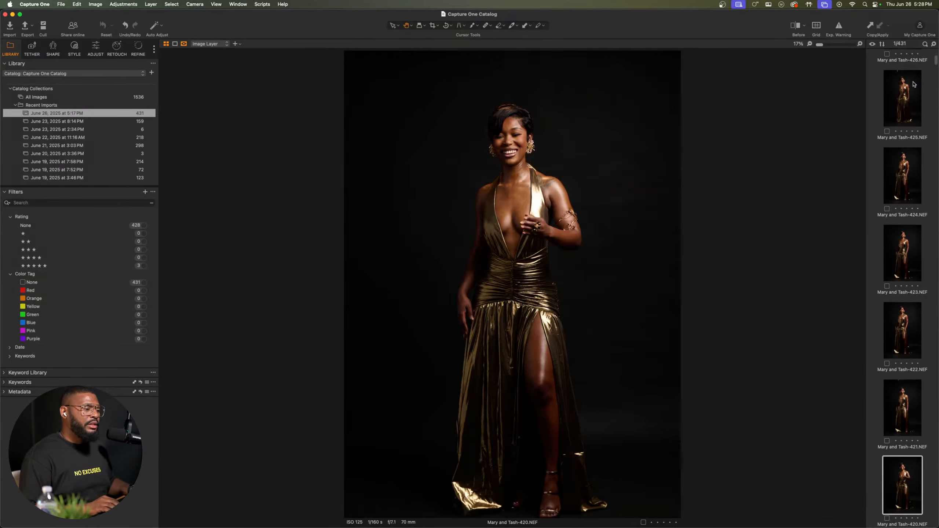
{"action": "key", "text": "Down"}
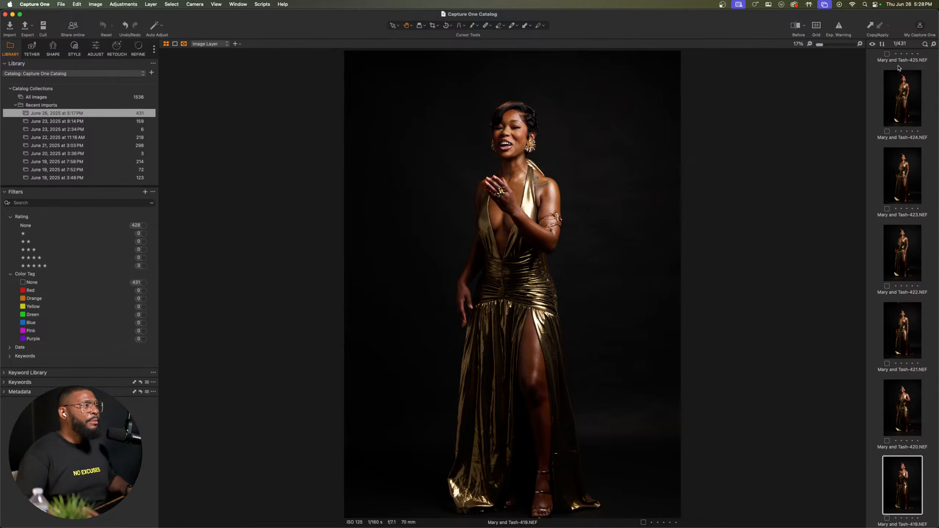
Step: Switch to Chrome and open YouTube in a new tab
{"action": "key", "text": "ctrl+Up"}
{"action": "left_click", "coordinate": [491, 121]}
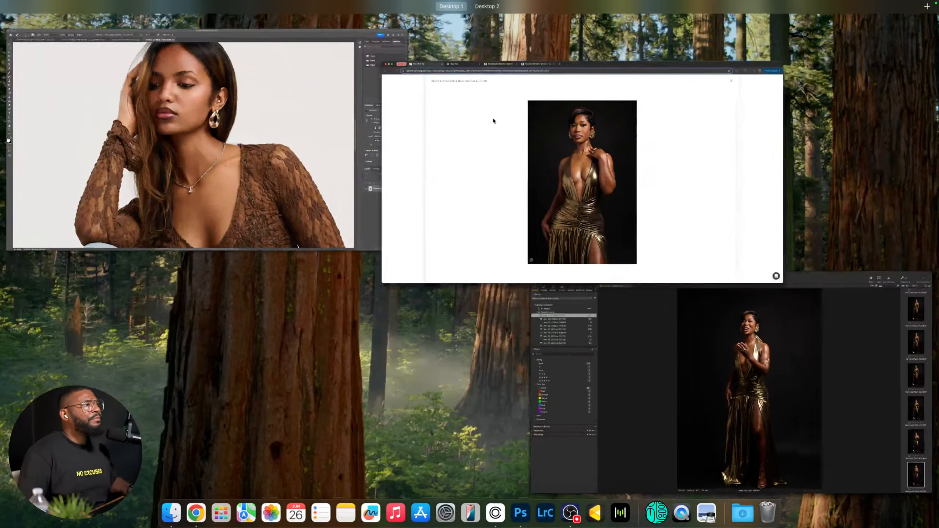
{"action": "left_click", "coordinate": [417, 16]}
{"action": "left_click", "coordinate": [418, 33]}
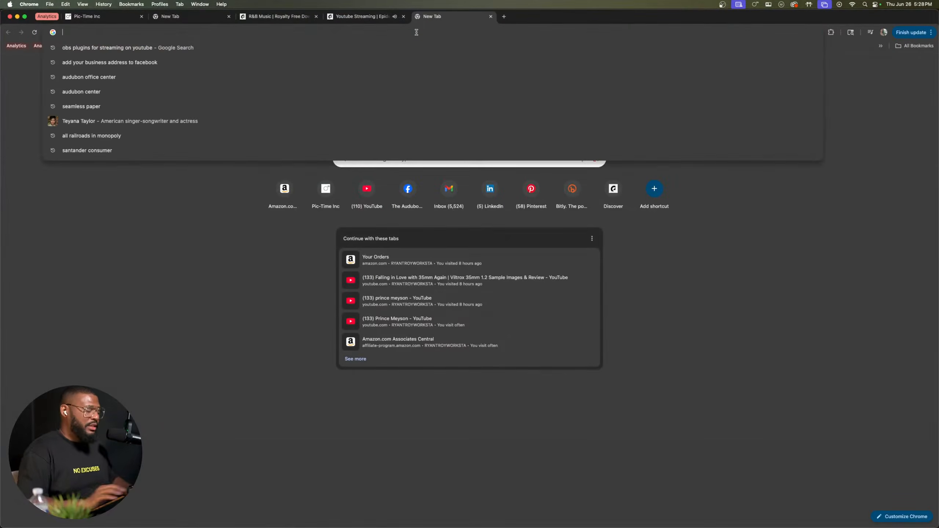
{"action": "type", "text": "u"}
{"action": "key", "text": "BackSpace"}
{"action": "type", "text": "youtube.com"}
{"action": "key", "text": "Return"}
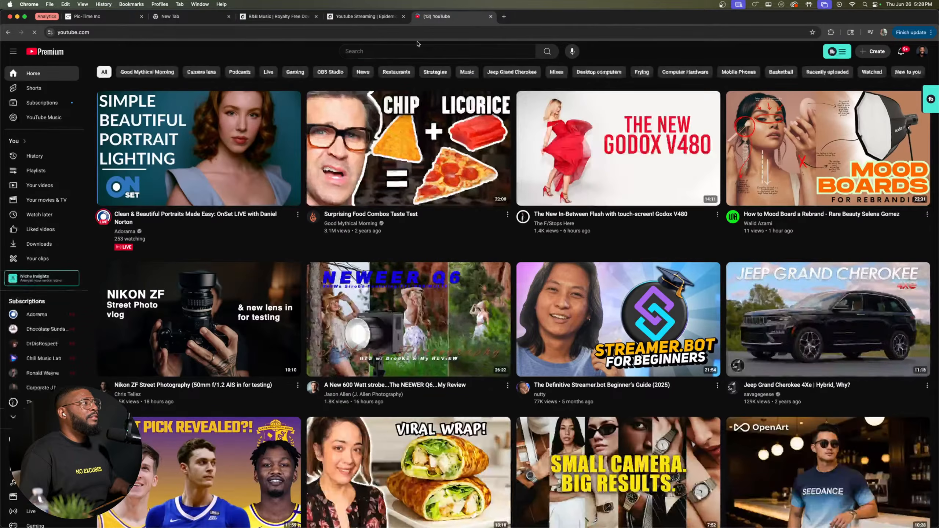
Step: Search YouTube for the photographer's channel and open its live stream "Editing Session From Last Night"
{"action": "left_click", "coordinate": [417, 51]}
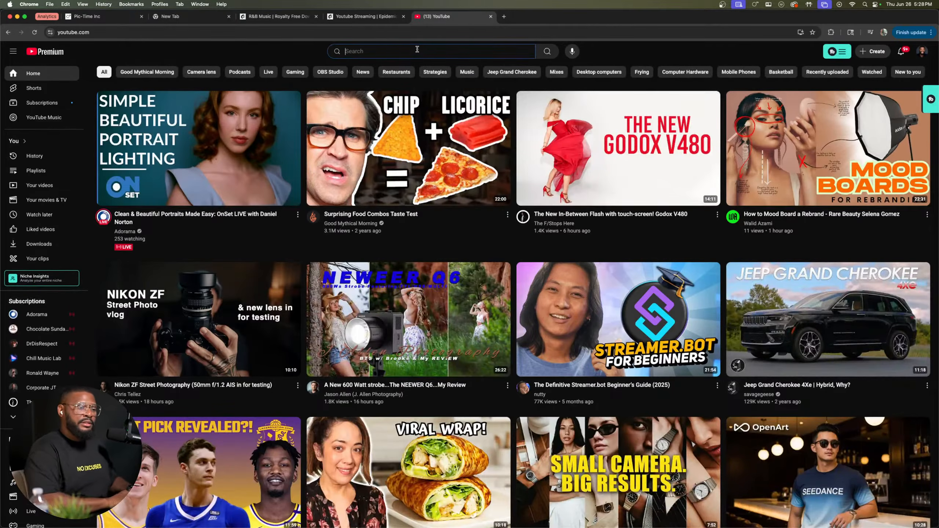
{"action": "type", "text": "ryan"}
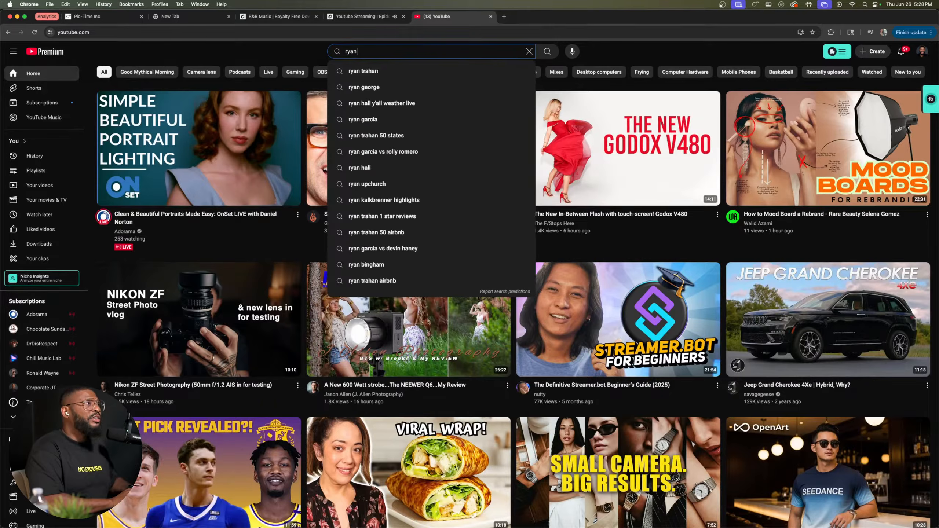
{"action": "type", "text": " troy"}
{"action": "key", "text": "Return"}
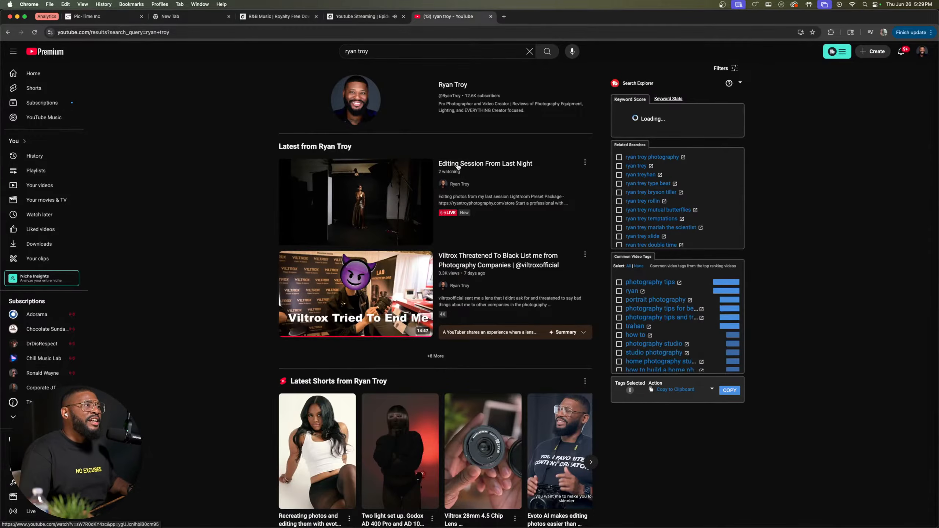
{"action": "left_click", "coordinate": [458, 166]}
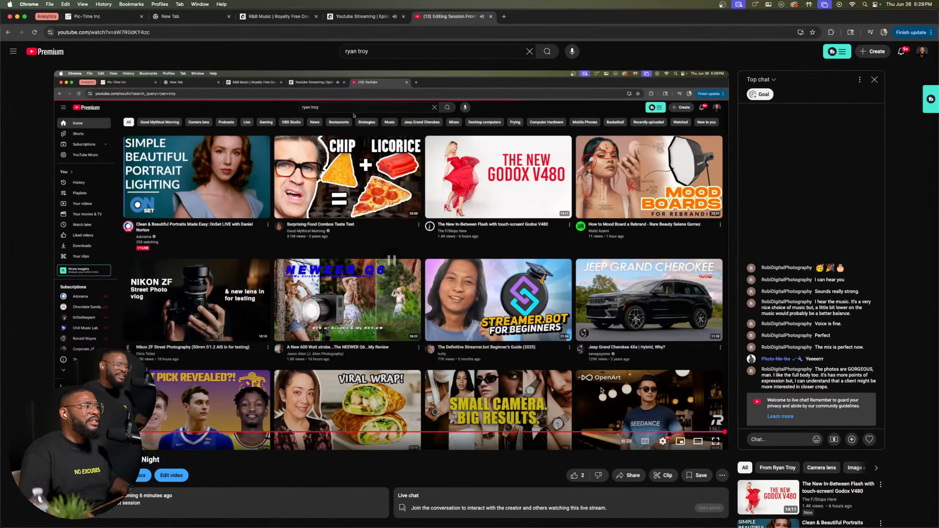
Step: Set the live stream's playback quality to 1440p, recheck the quality options and view the stream full screen
{"action": "left_click", "coordinate": [663, 441]}
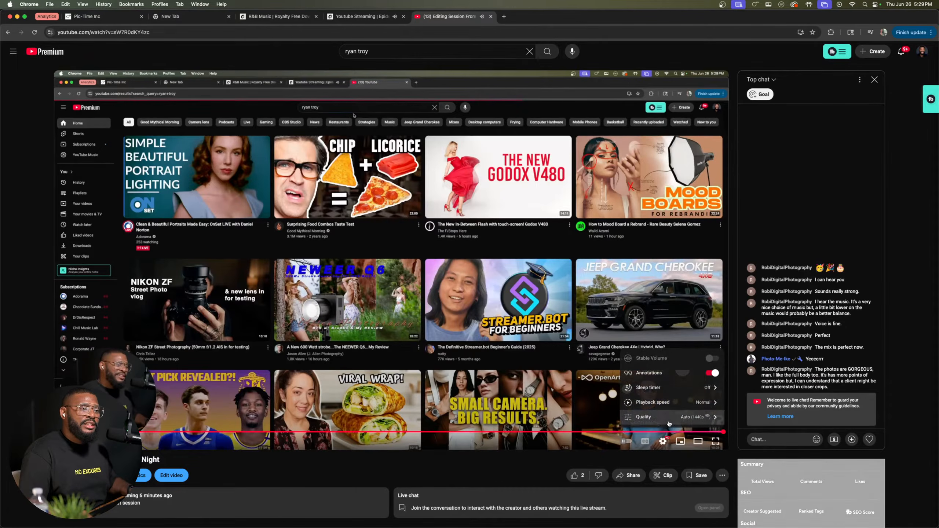
{"action": "left_click", "coordinate": [666, 417]}
{"action": "left_click", "coordinate": [663, 314]}
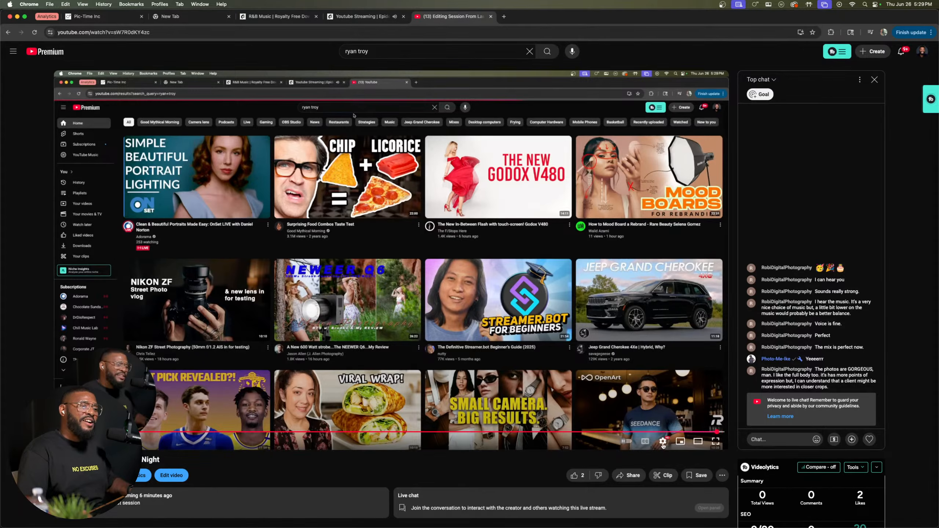
{"action": "left_click", "coordinate": [663, 441]}
{"action": "left_click", "coordinate": [668, 424]}
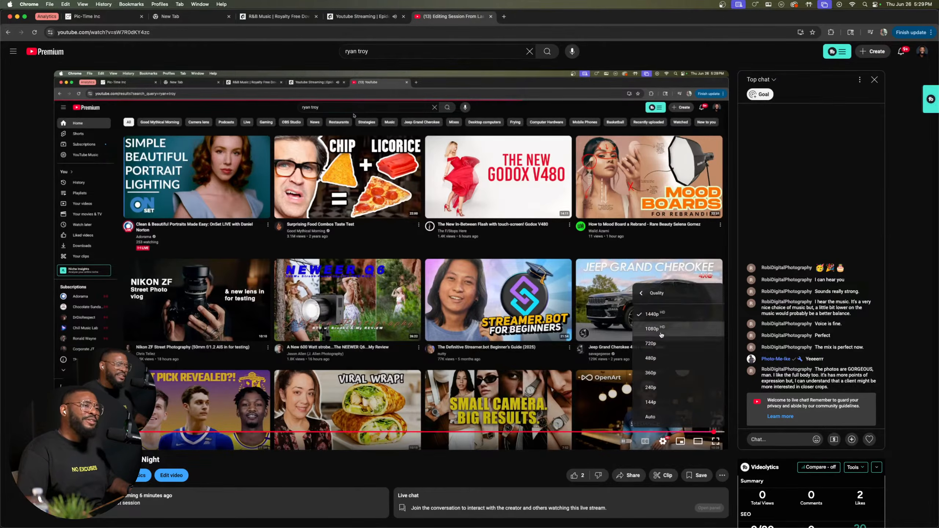
{"action": "left_click", "coordinate": [495, 483]}
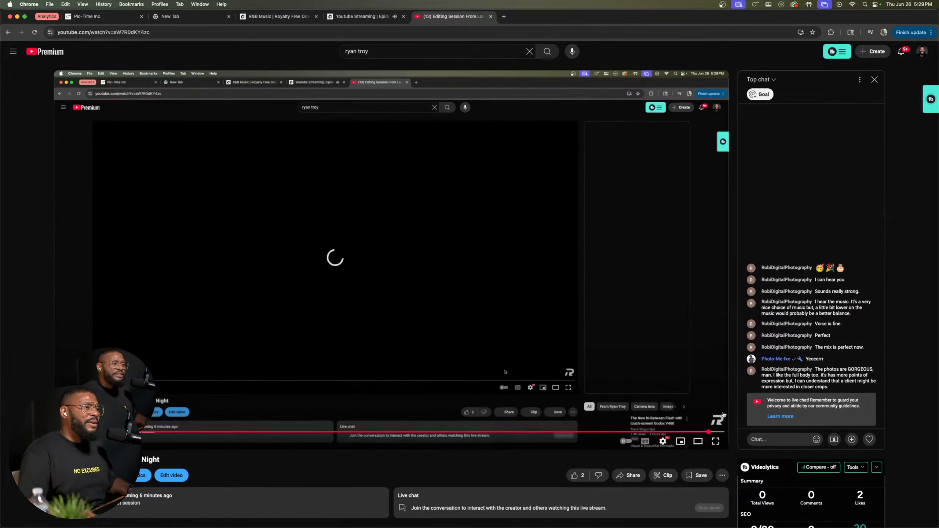
{"action": "left_click", "coordinate": [716, 441]}
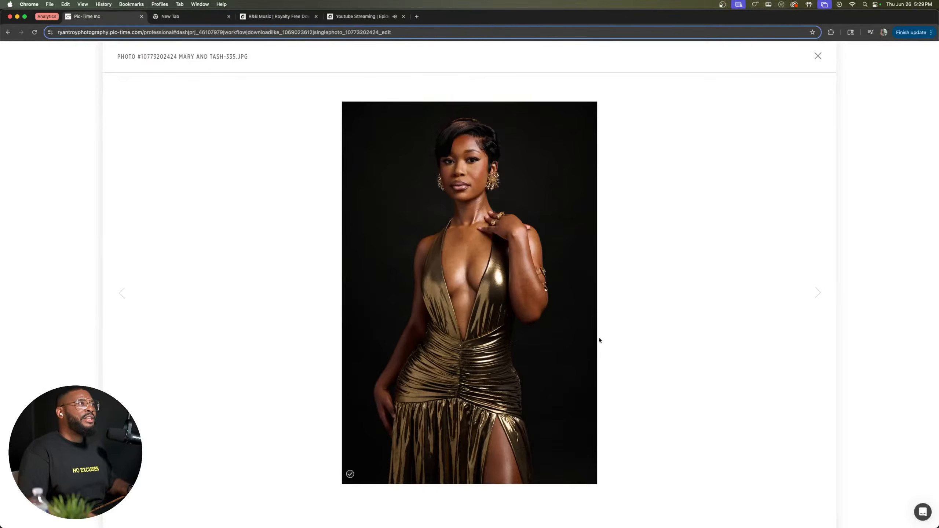
Step: Return to Capture One, advance to photo 416, check it up close and rate it four stars
{"action": "key", "text": "ctrl+Up"}
{"action": "left_click", "coordinate": [609, 179]}
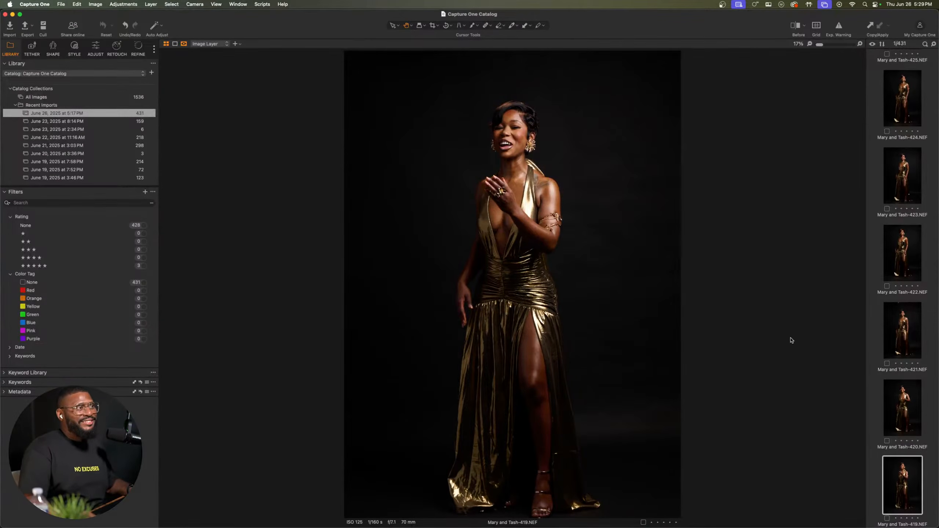
{"action": "key", "text": "Down"}
{"action": "key", "text": "Down"}
{"action": "key", "text": "Down"}
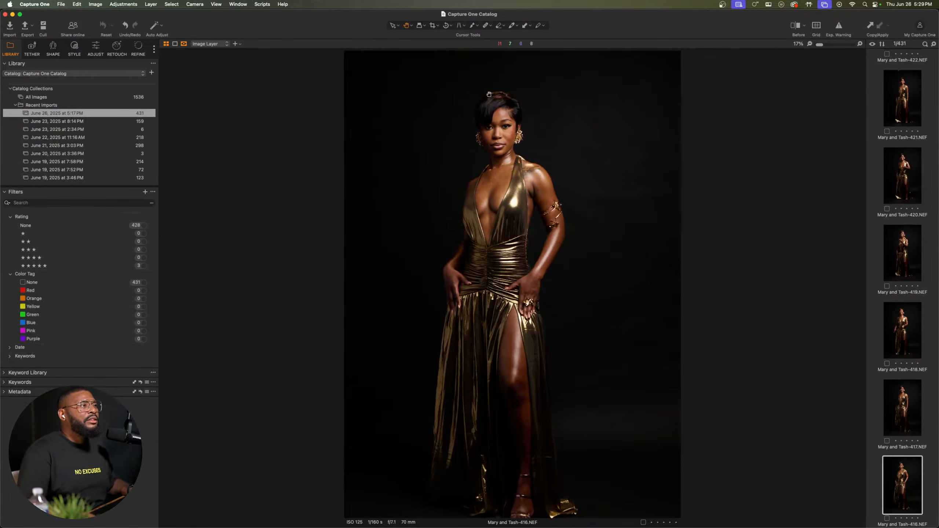
{"action": "scroll", "coordinate": [489, 94], "scroll_direction": "up", "scroll_amount": 5}
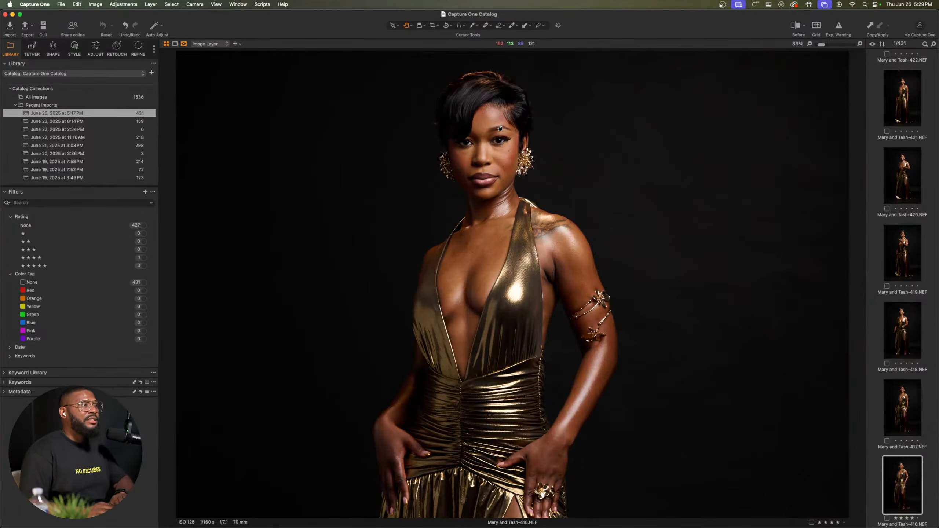
{"action": "scroll", "coordinate": [486, 145], "scroll_direction": "down", "scroll_amount": 5}
Step: Continue reviewing the full-length shots from photo 416 on to photo 413
{"action": "key", "text": "Right"}
{"action": "key", "text": "Right"}
{"action": "key", "text": "Right"}
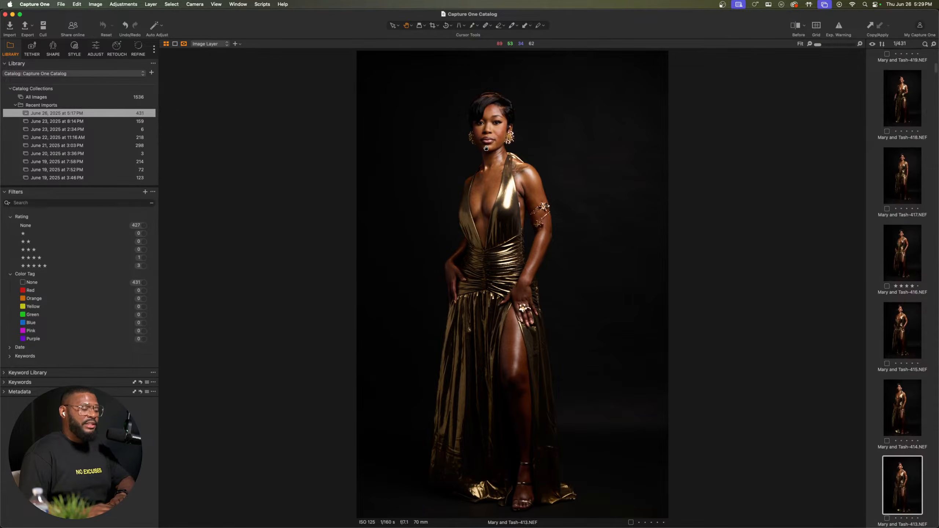
Step: Continue reviewing the full-length shots from photo 413 on to photo 408
{"action": "key", "text": "Right"}
{"action": "key", "text": "Right"}
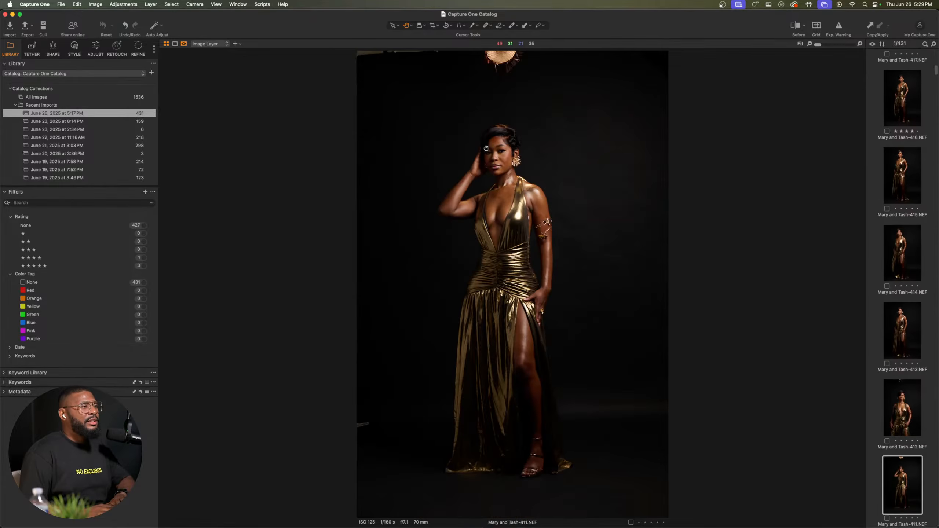
{"action": "key", "text": "Right"}
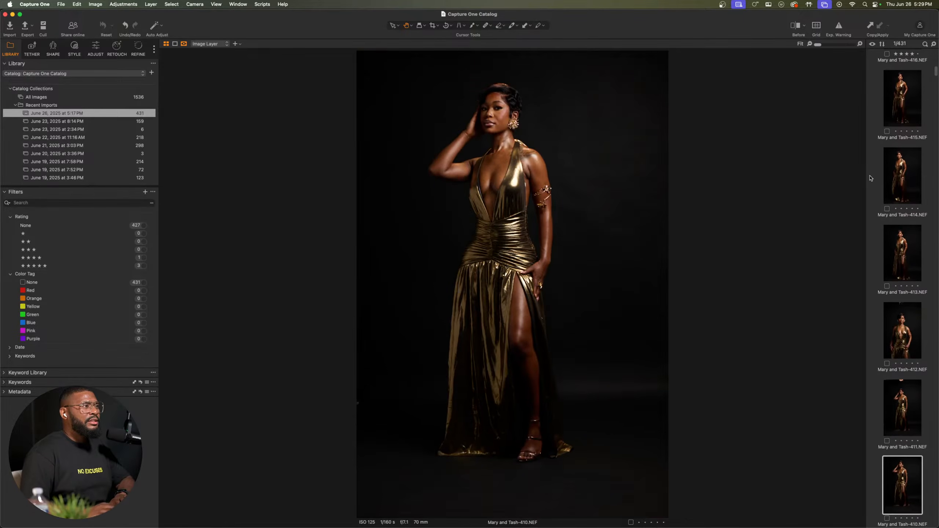
{"action": "key", "text": "Right"}
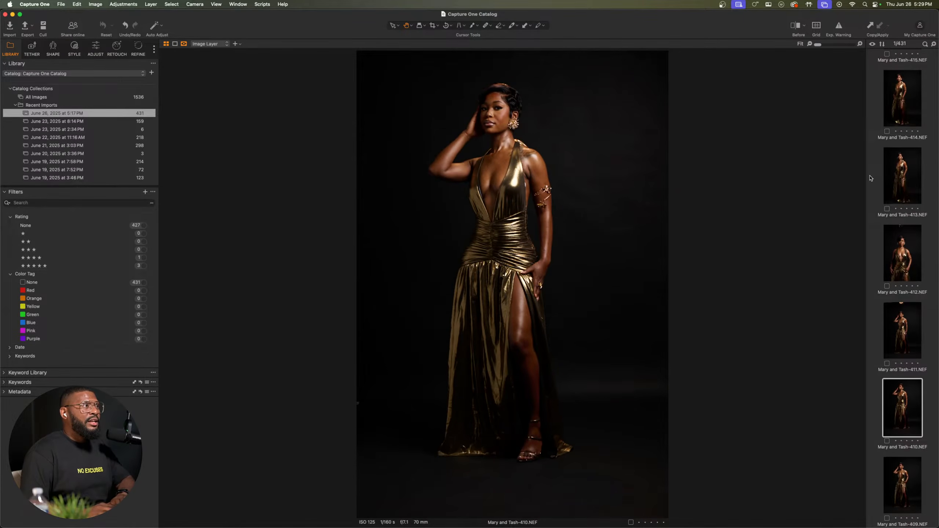
{"action": "key", "text": "Right"}
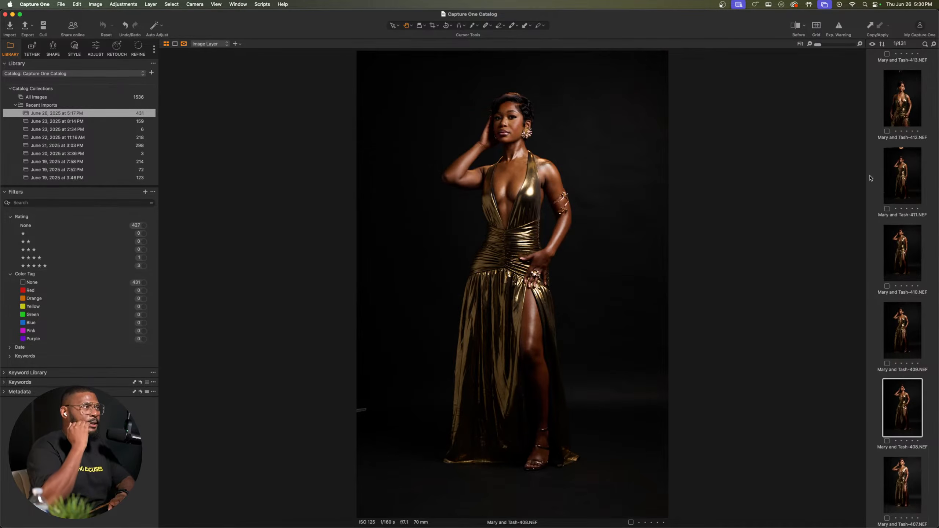
{"action": "key", "text": "Right"}
{"action": "key", "text": "Left"}
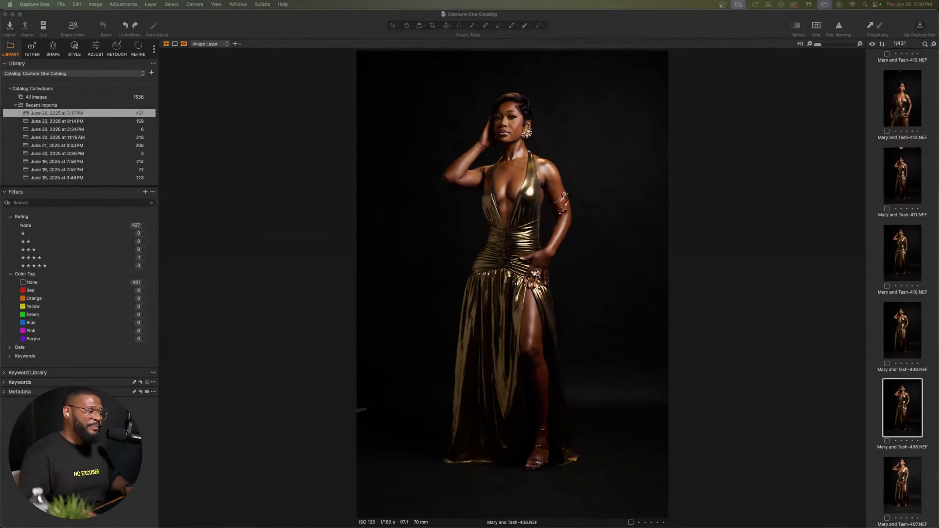
Step: Check the face in photo 408 up close and compare the photo with the following shots through 406
{"action": "left_click", "coordinate": [713, 246]}
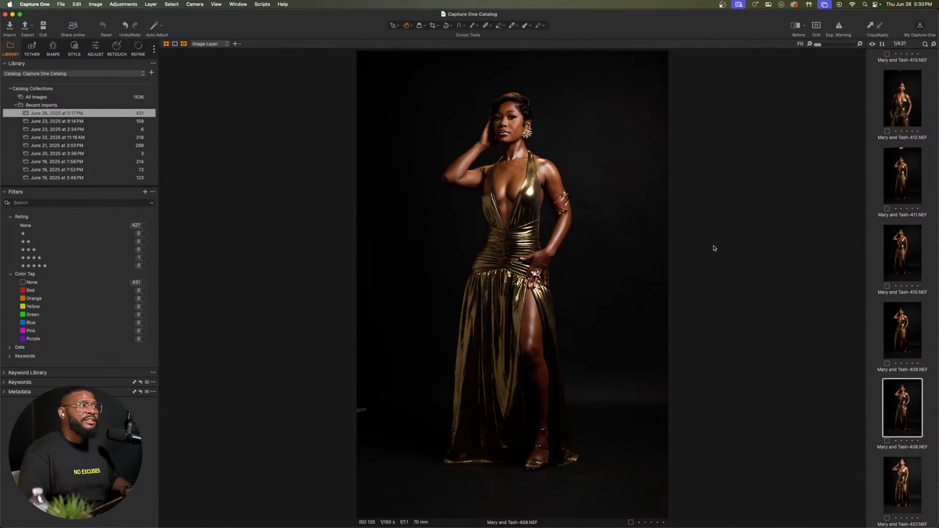
{"action": "left_click", "coordinate": [488, 105]}
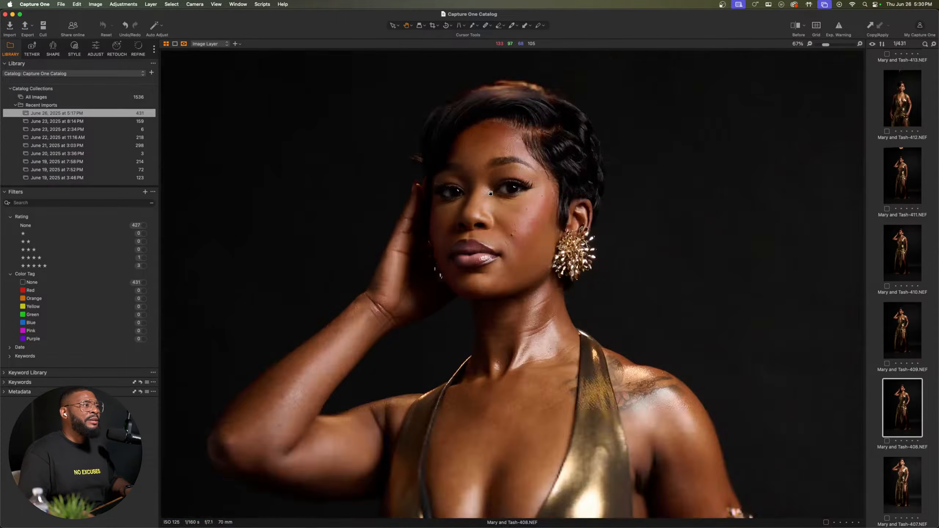
{"action": "left_click", "coordinate": [491, 193]}
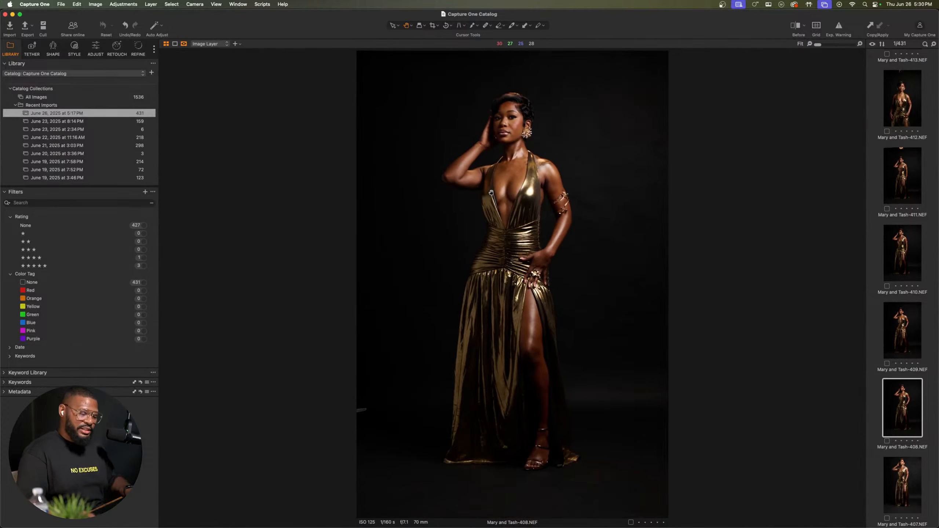
{"action": "key", "text": "Right"}
{"action": "key", "text": "Right"}
{"action": "key", "text": "Right"}
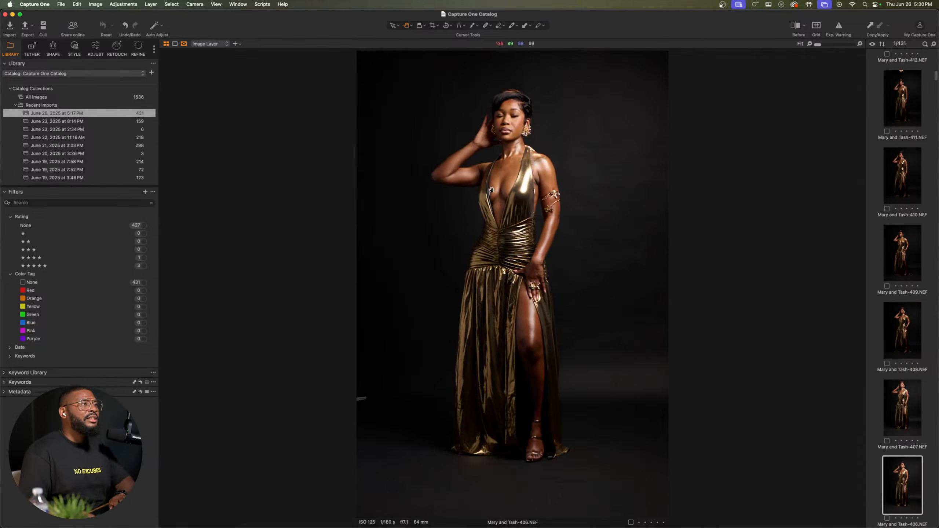
{"action": "key", "text": "Left"}
{"action": "key", "text": "Left"}
{"action": "key", "text": "Left"}
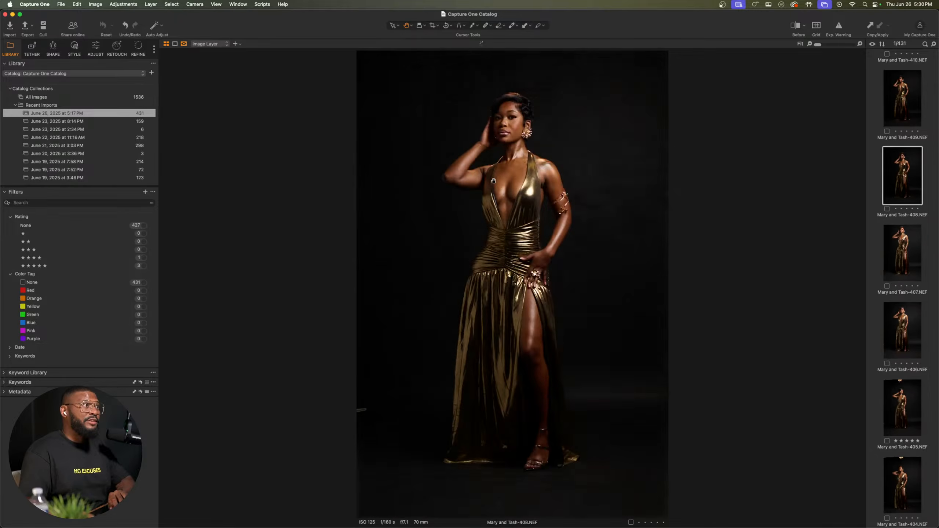
Step: Review the remaining raised-arm poses from photo 407 on to photo 403
{"action": "key", "text": "Right"}
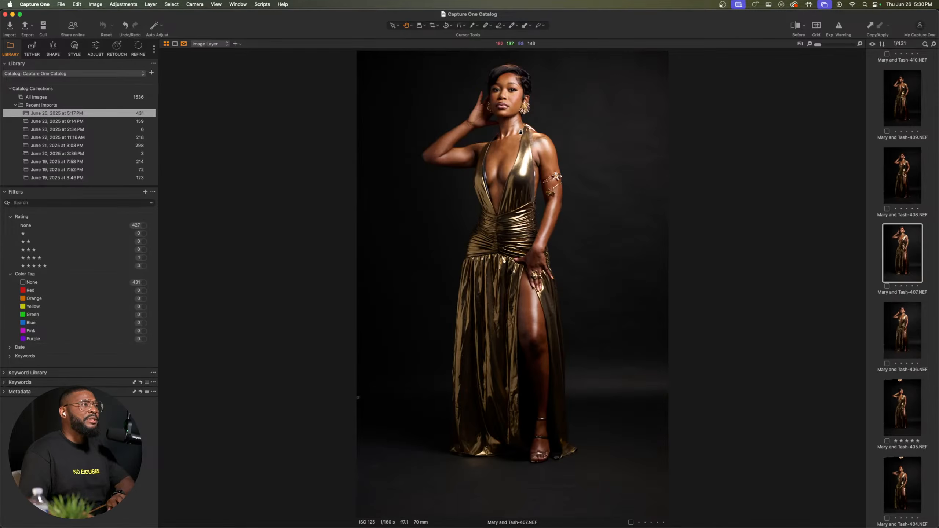
{"action": "key", "text": "Right"}
{"action": "key", "text": "Right"}
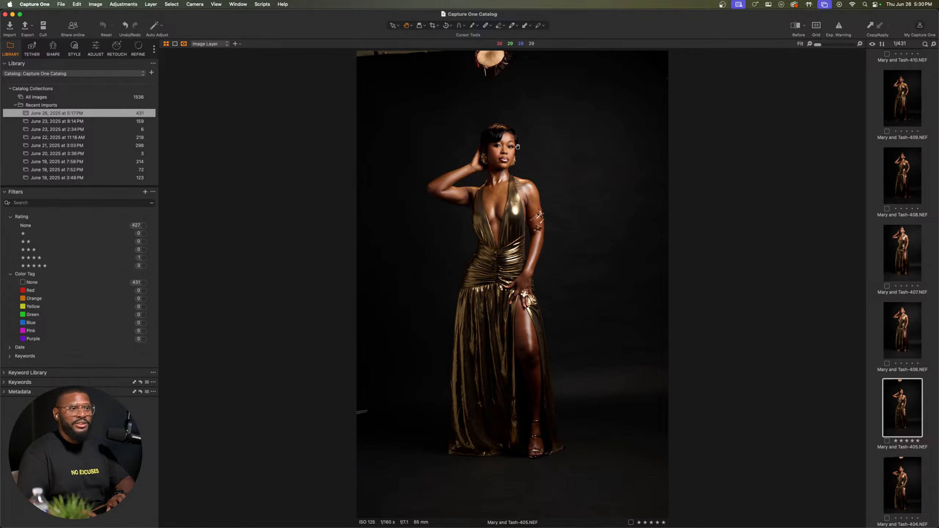
{"action": "key", "text": "Right"}
{"action": "key", "text": "Right"}
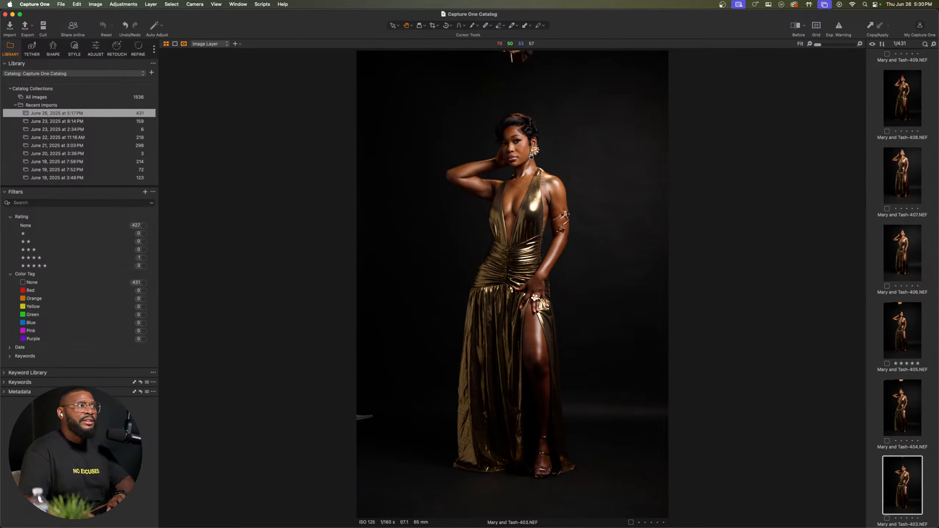
Step: Advance to photo 401, rate it four stars and move on to photo 400
{"action": "key", "text": "Right"}
{"action": "key", "text": "Right"}
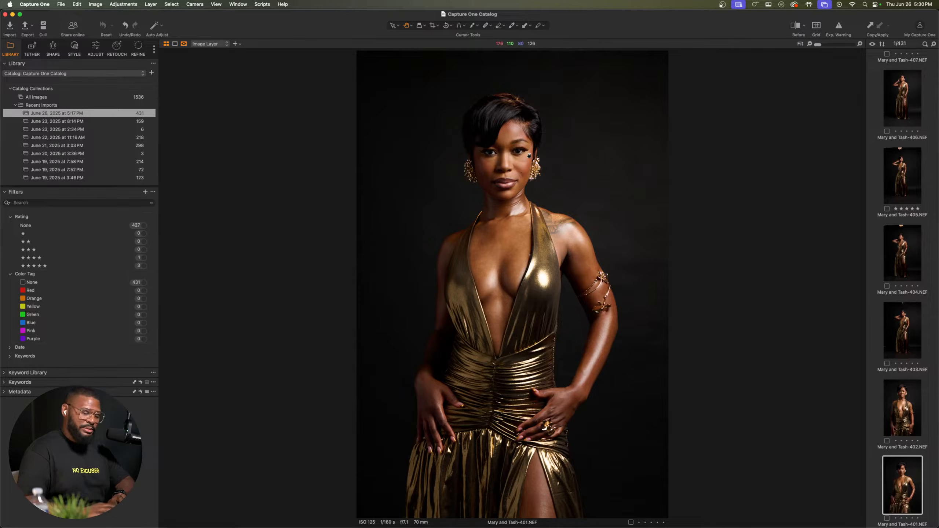
{"action": "key", "text": "Right"}
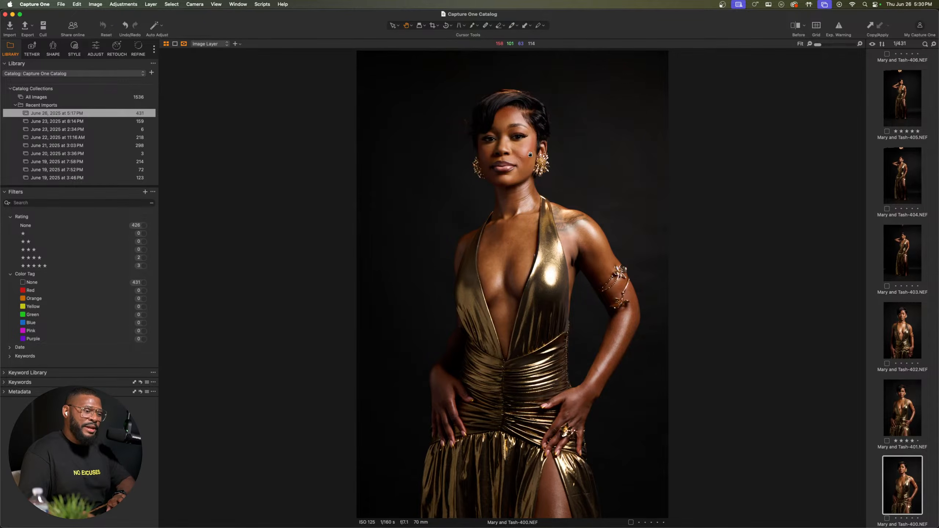
Step: Examine the face and hair in photo 400 up close
{"action": "scroll", "coordinate": [505, 82], "scroll_direction": "up", "scroll_amount": 5}
{"action": "scroll", "coordinate": [501, 133], "scroll_direction": "down", "scroll_amount": 1}
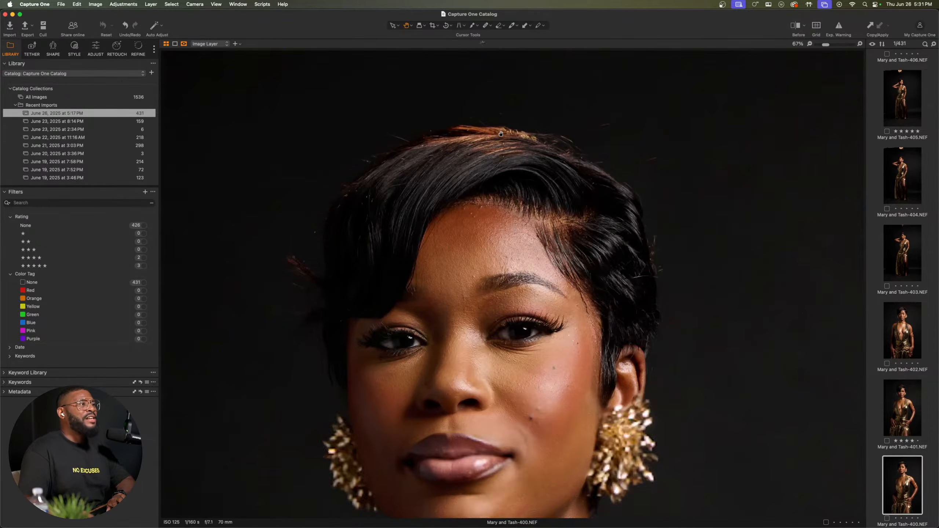
{"action": "scroll", "coordinate": [502, 136], "scroll_direction": "down", "scroll_amount": 1}
{"action": "scroll", "coordinate": [500, 150], "scroll_direction": "down", "scroll_amount": 2}
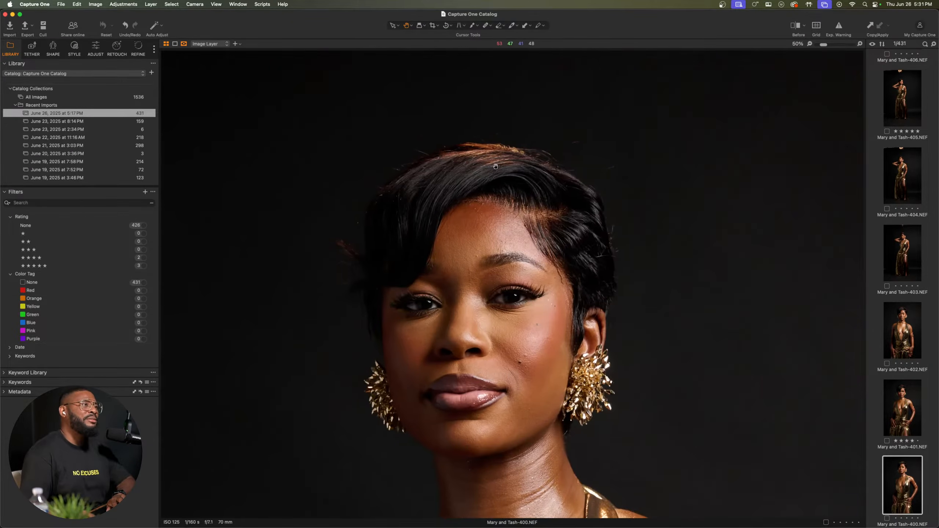
Step: Switch to Chrome and open YouTube in a new tab
{"action": "key", "text": "ctrl+Up"}
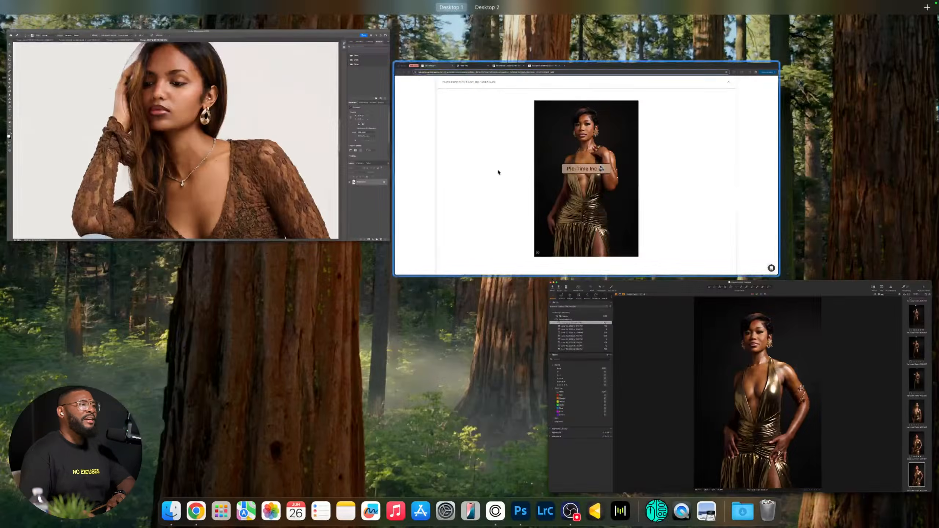
{"action": "left_click", "coordinate": [570, 156]}
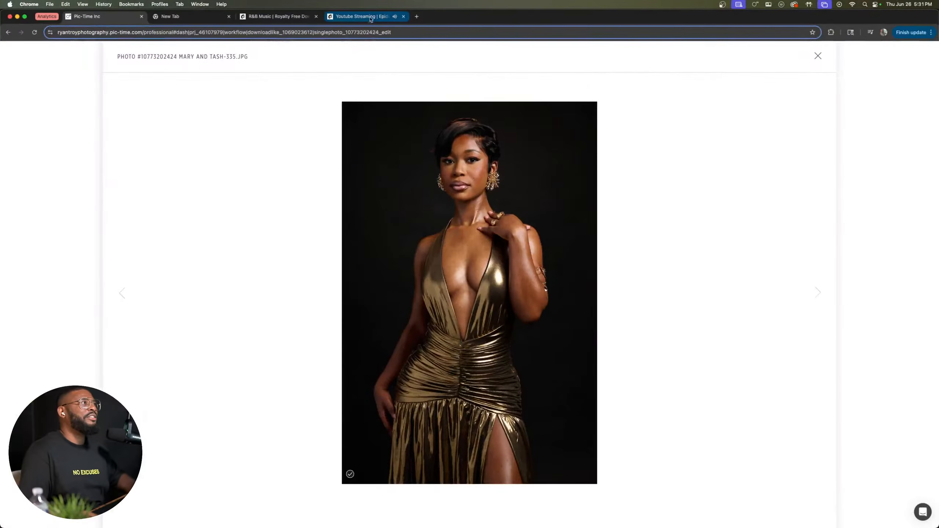
{"action": "left_click", "coordinate": [417, 16]}
{"action": "left_click", "coordinate": [414, 35]}
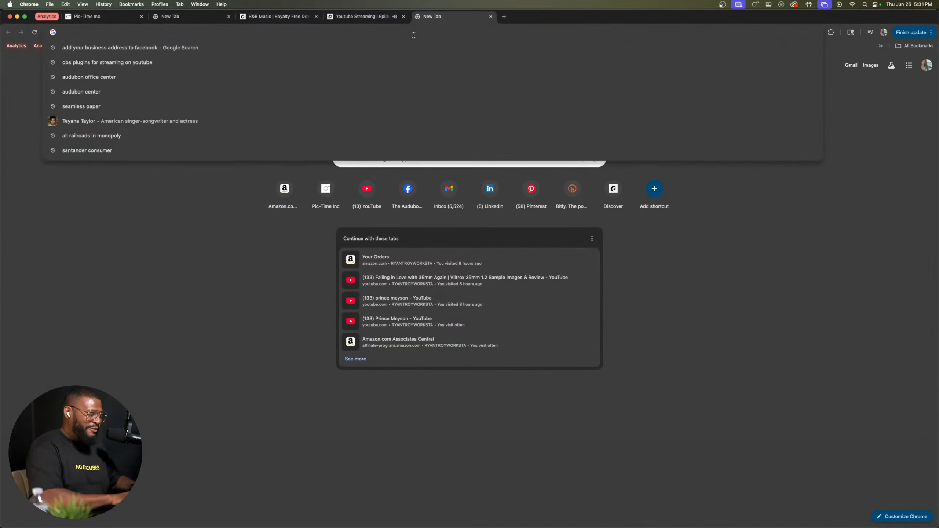
{"action": "type", "text": "youtube"}
{"action": "key", "text": "Return"}
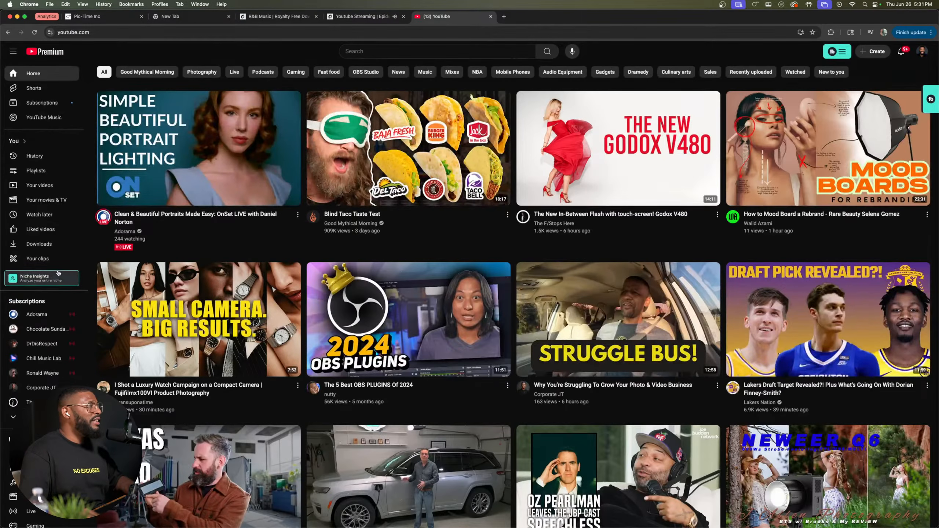
Step: Look through the YouTube watch history and open the channel that published "We brought a Horse into the Studio"
{"action": "left_click", "coordinate": [37, 156]}
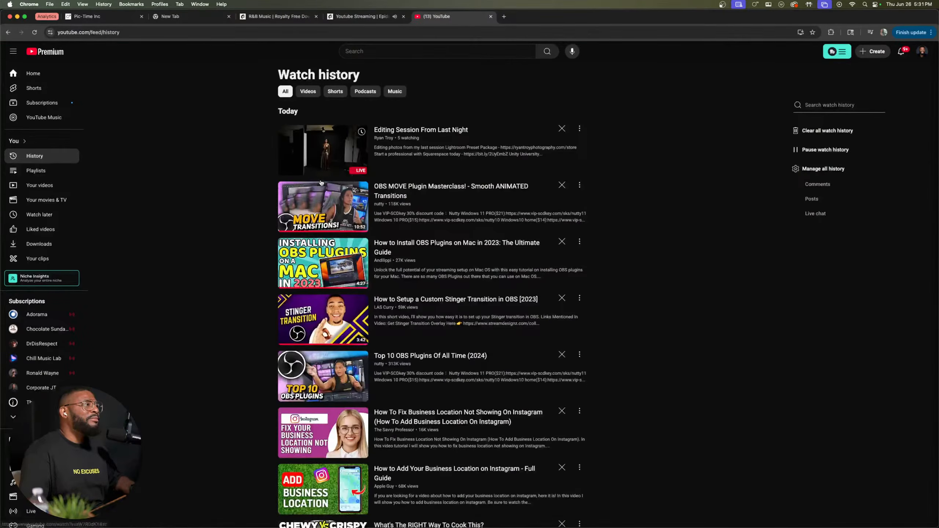
{"action": "scroll", "coordinate": [321, 182], "scroll_direction": "down", "scroll_amount": 15}
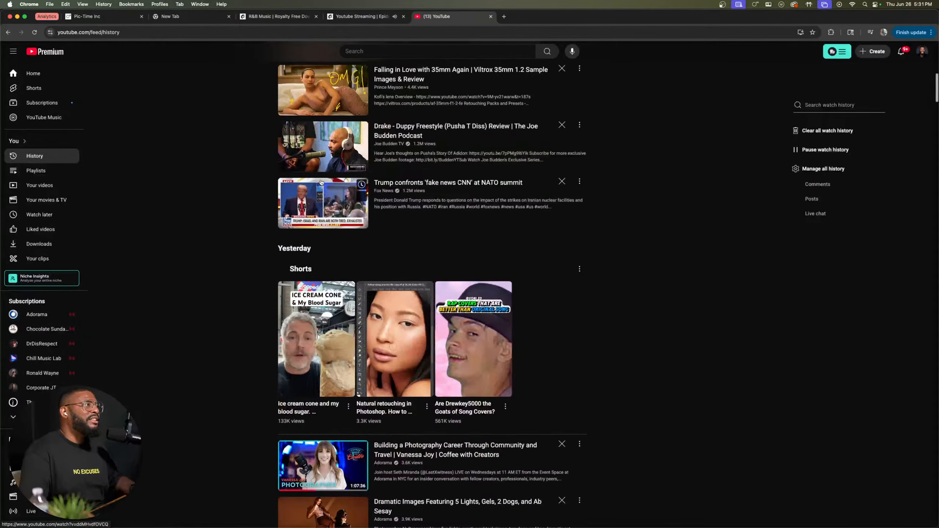
{"action": "scroll", "coordinate": [288, 184], "scroll_direction": "up", "scroll_amount": 3}
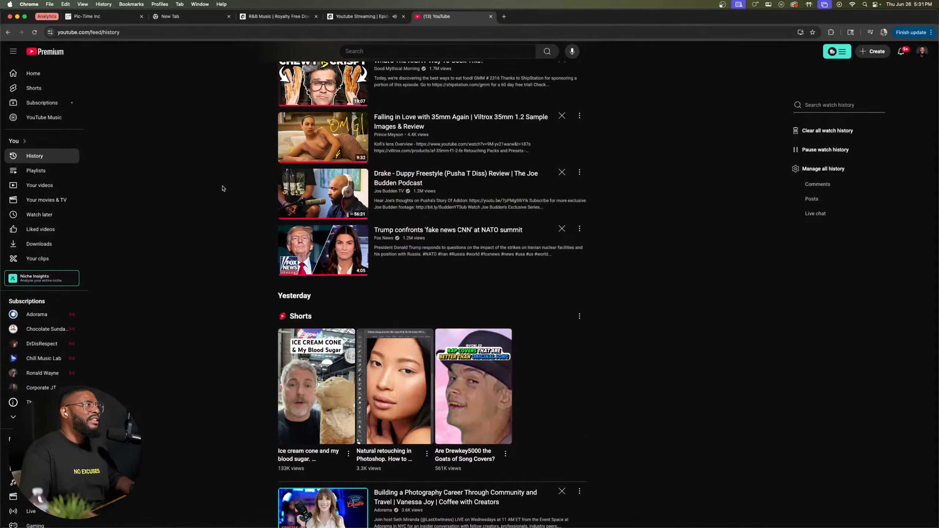
{"action": "scroll", "coordinate": [223, 188], "scroll_direction": "down", "scroll_amount": 9}
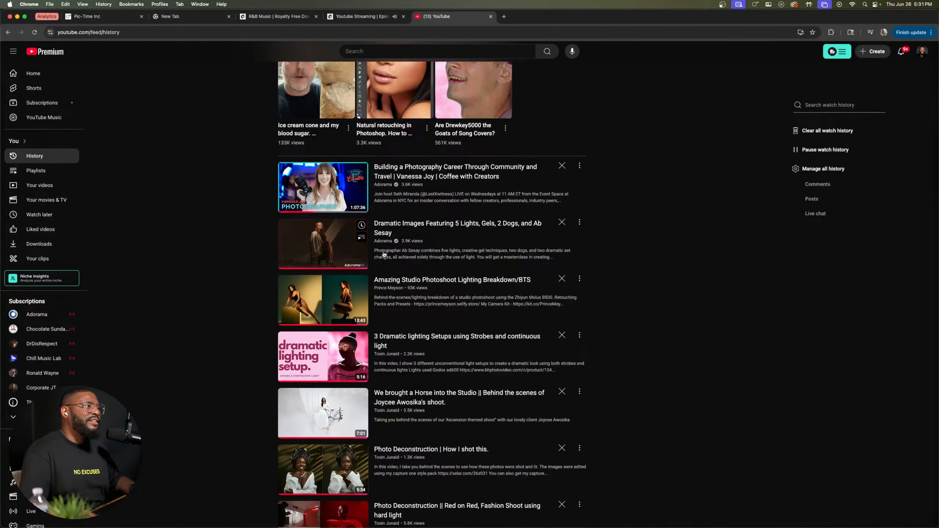
{"action": "scroll", "coordinate": [392, 297], "scroll_direction": "down", "scroll_amount": 3}
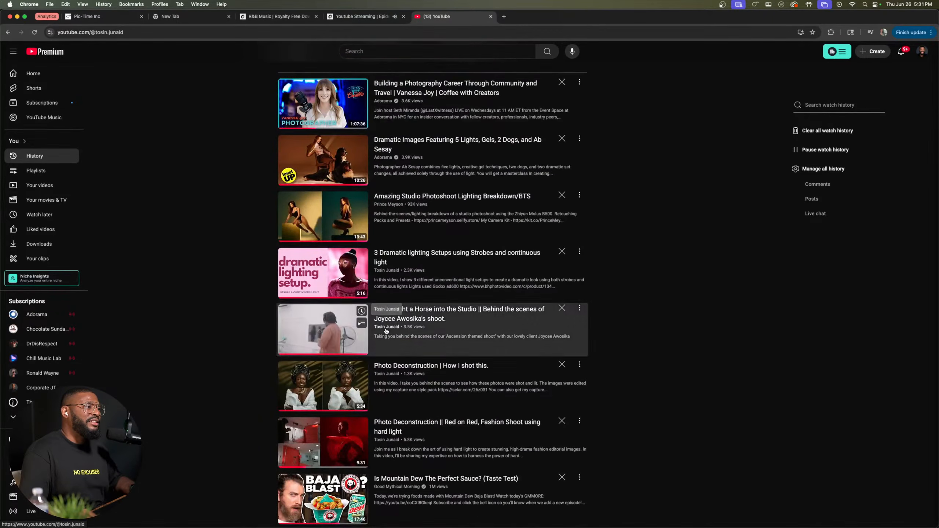
{"action": "left_click", "coordinate": [386, 327]}
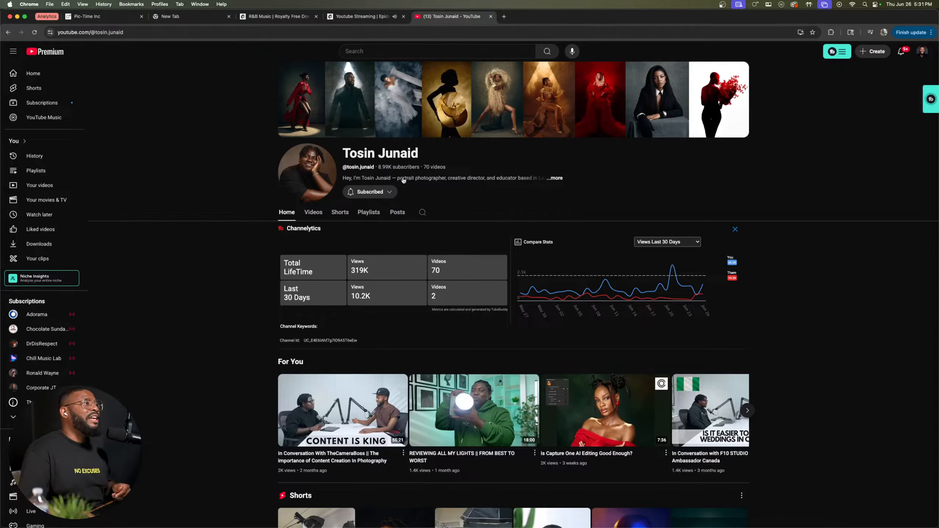
Step: Browse the channel's videos and open the behind-the-scenes video "We brought a Horse into the Studio"
{"action": "left_click", "coordinate": [314, 214]}
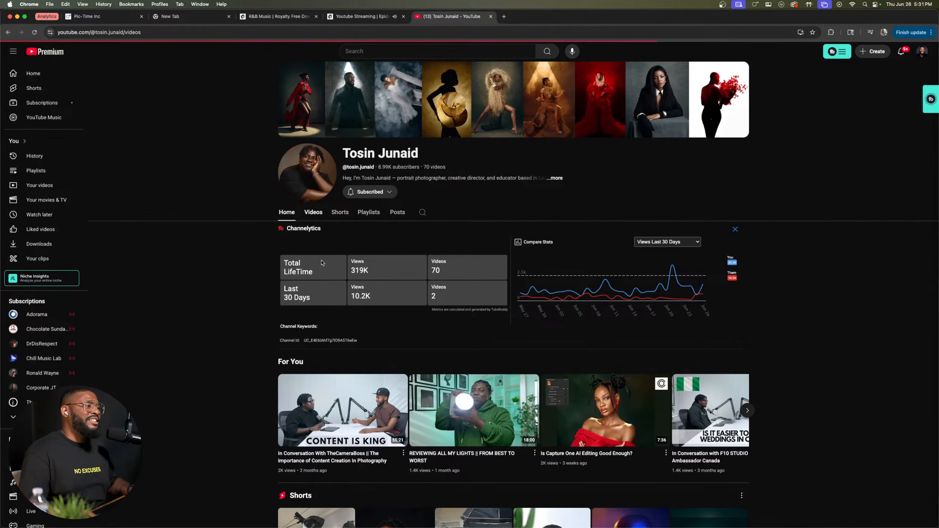
{"action": "scroll", "coordinate": [419, 304], "scroll_direction": "down", "scroll_amount": 2}
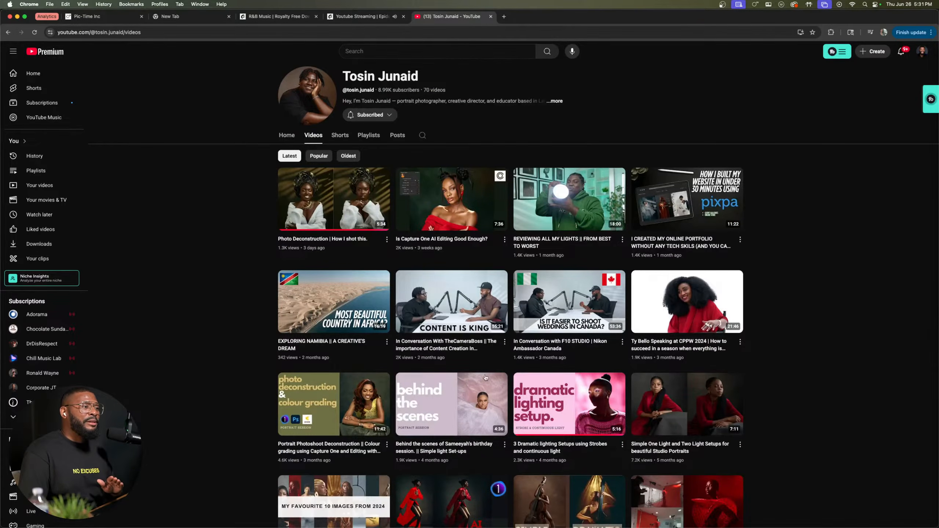
{"action": "scroll", "coordinate": [477, 351], "scroll_direction": "down", "scroll_amount": 5}
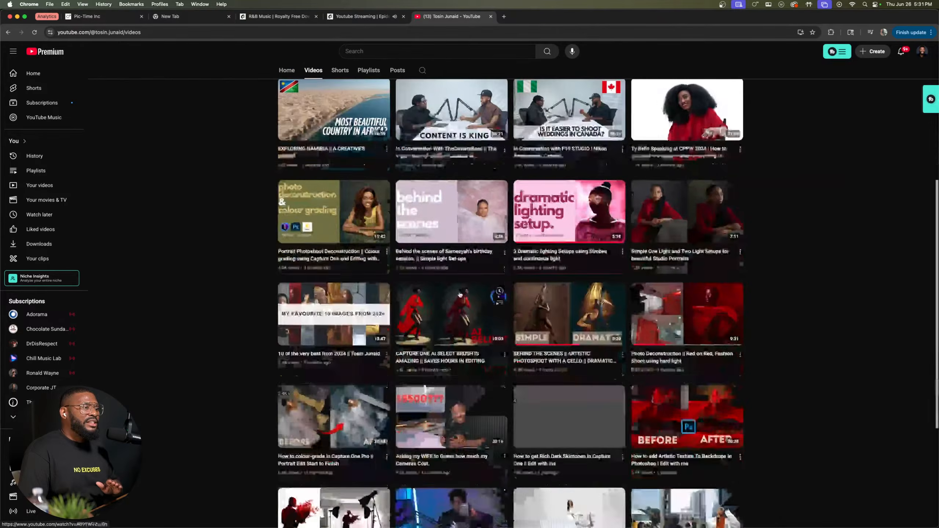
{"action": "scroll", "coordinate": [510, 381], "scroll_direction": "down", "scroll_amount": 1}
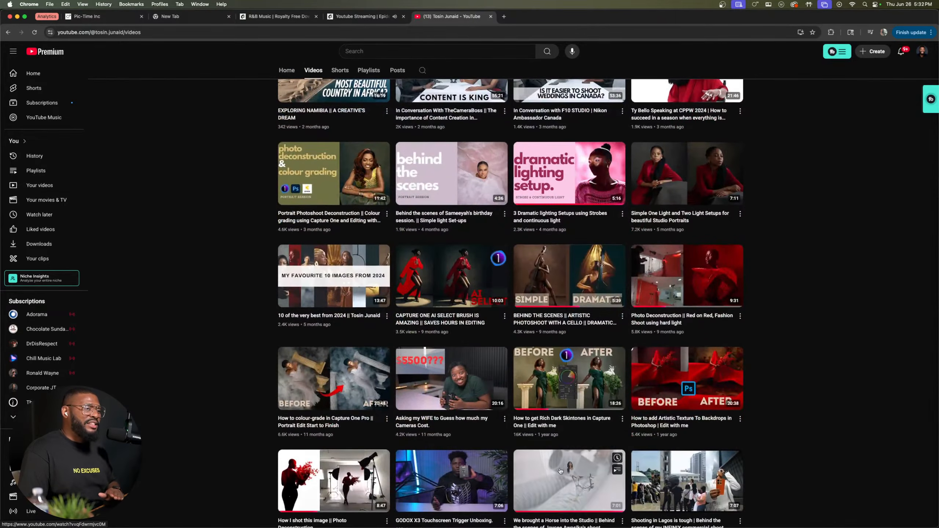
{"action": "left_click", "coordinate": [560, 475]}
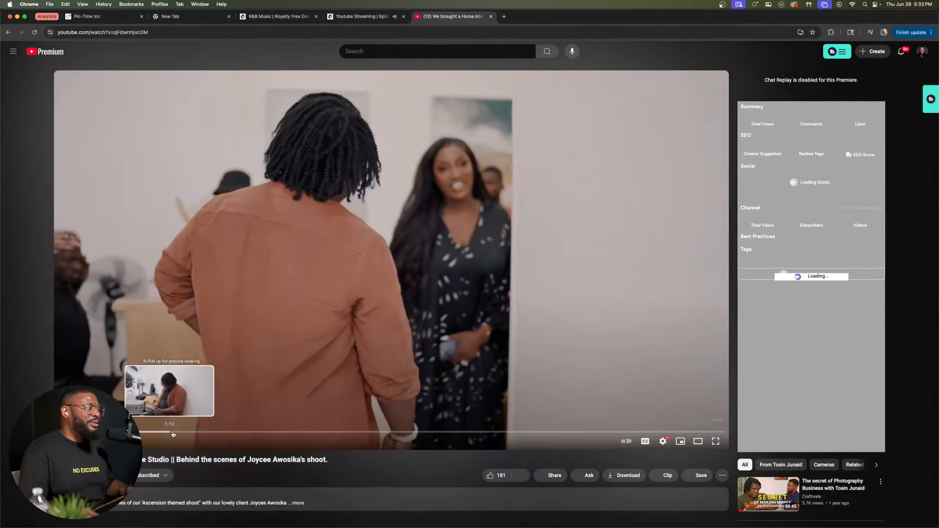
Step: Skip through the video to the horse shoot scene at about 1:39
{"action": "left_click_drag", "start_coordinate": [174, 434], "coordinate": [189, 432]}
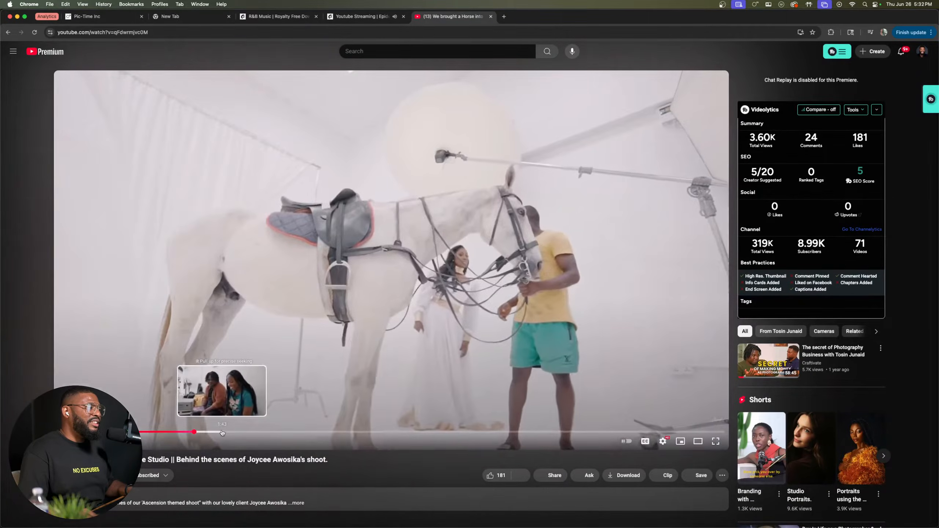
{"action": "left_click", "coordinate": [224, 433]}
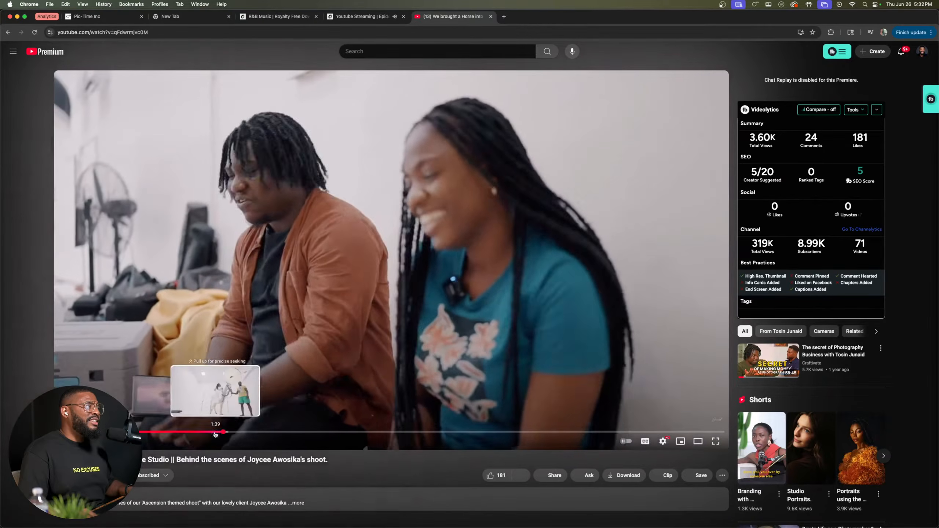
{"action": "left_click", "coordinate": [215, 433]}
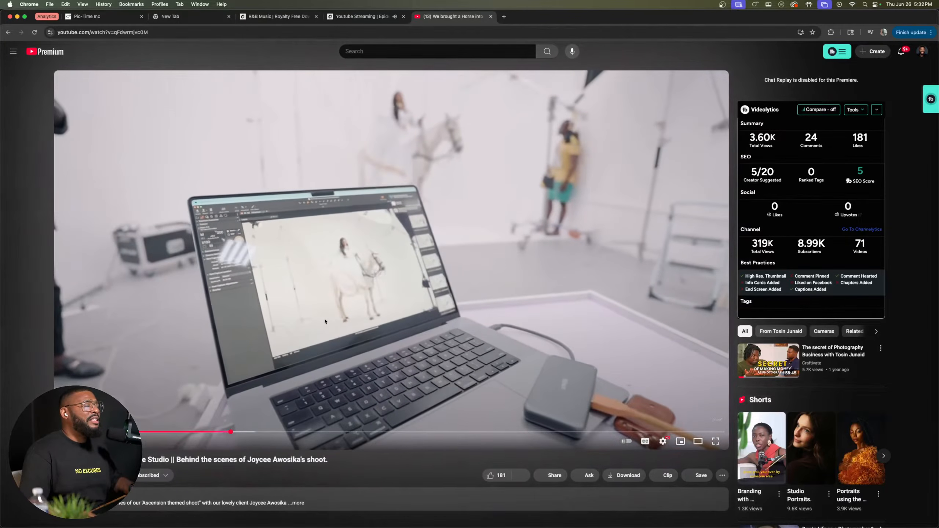
Step: Return to the channel's video list and open "Photo Deconstruction || Red on Red, Fashion Shoot using hard light"
{"action": "key", "text": "super+bracketleft"}
{"action": "scroll", "coordinate": [360, 311], "scroll_direction": "up", "scroll_amount": 6}
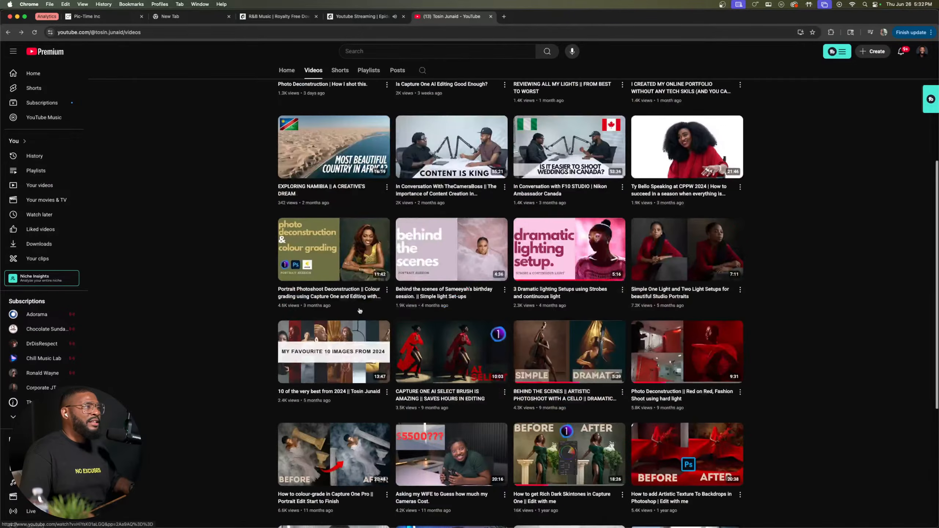
{"action": "left_click", "coordinate": [700, 333]}
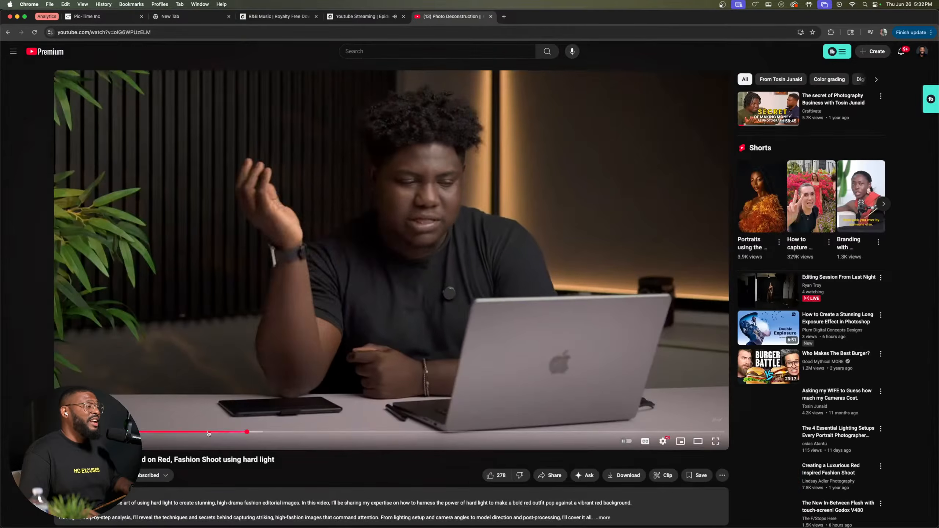
Step: Skip back to the video's red studio lighting set-up scene, examine it in full screen, and exit full screen
{"action": "left_click_drag", "start_coordinate": [209, 434], "coordinate": [173, 433]}
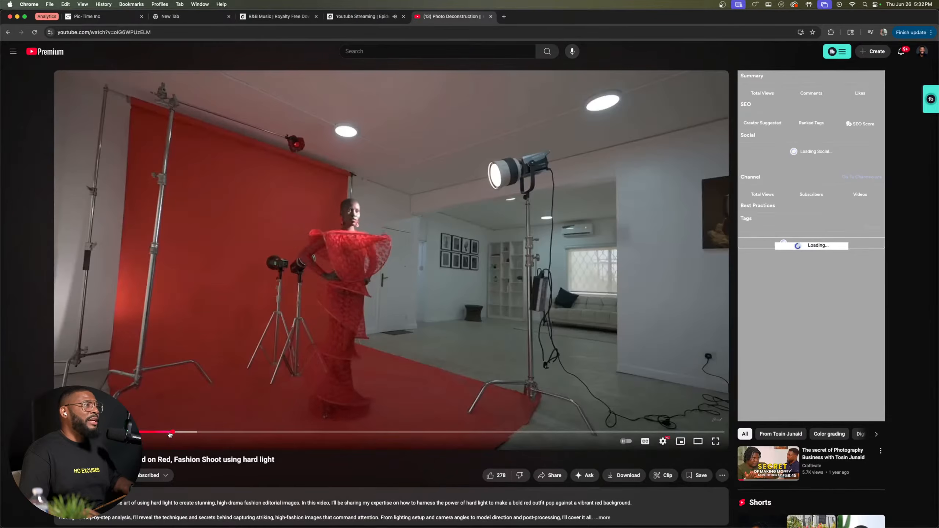
{"action": "double_click", "coordinate": [317, 222]}
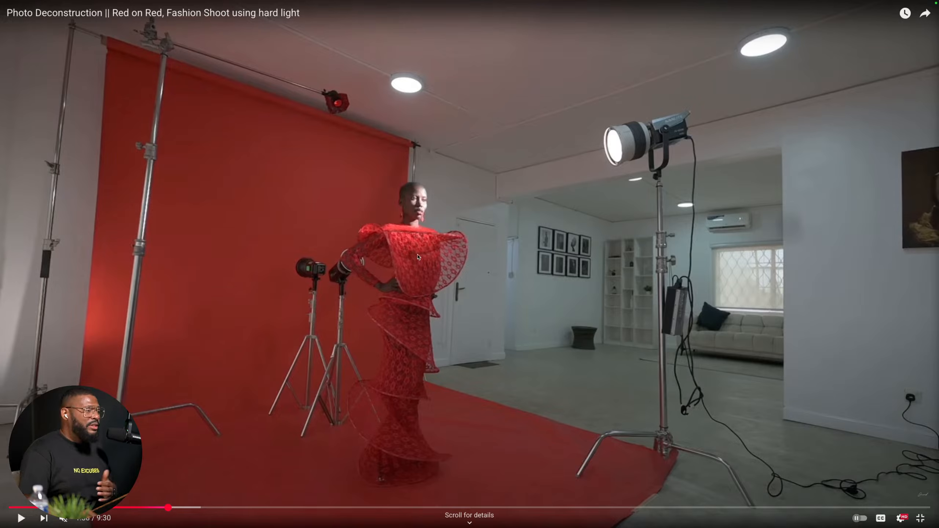
{"action": "double_click", "coordinate": [348, 361]}
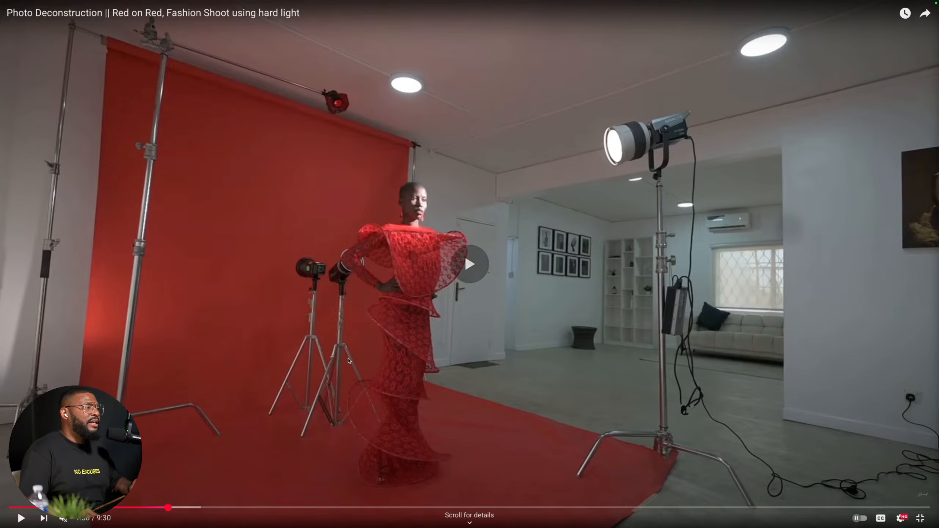
Step: Switch to Capture One and inspect the face in gold-dress portrait 400 up close, returning to the full image
{"action": "key", "text": "ctrl+Up"}
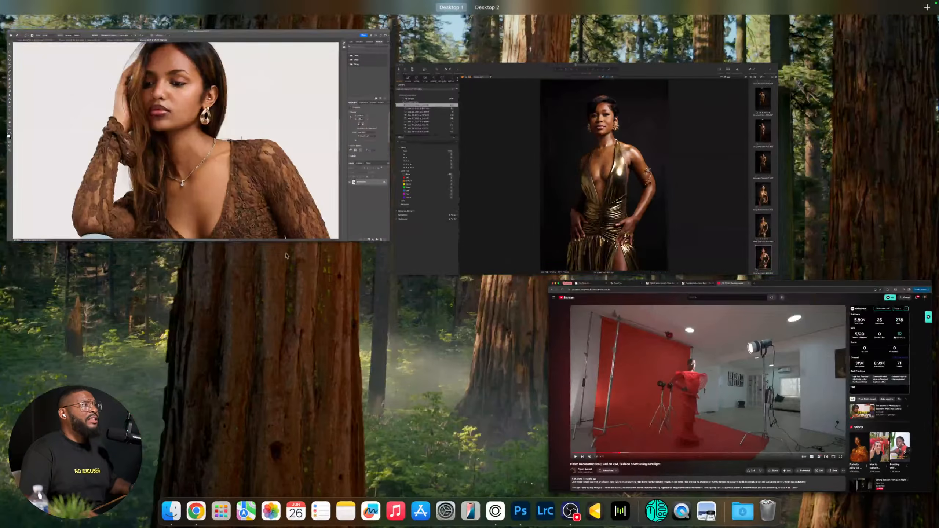
{"action": "left_click", "coordinate": [549, 140]}
{"action": "scroll", "coordinate": [525, 68], "scroll_direction": "up", "scroll_amount": 5}
{"action": "scroll", "coordinate": [518, 85], "scroll_direction": "up", "scroll_amount": 3}
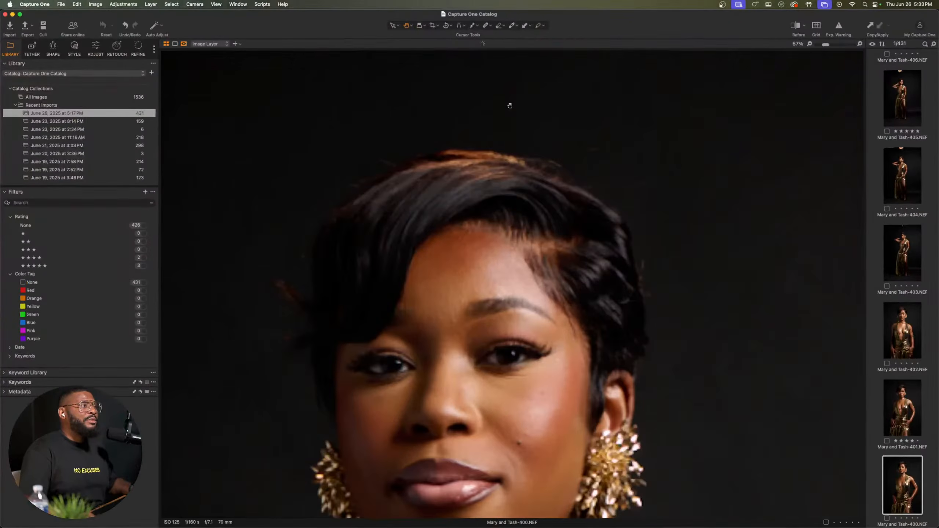
{"action": "scroll", "coordinate": [510, 101], "scroll_direction": "down", "scroll_amount": 3}
{"action": "scroll", "coordinate": [570, 262], "scroll_direction": "up", "scroll_amount": 5}
{"action": "scroll", "coordinate": [570, 262], "scroll_direction": "down", "scroll_amount": 5}
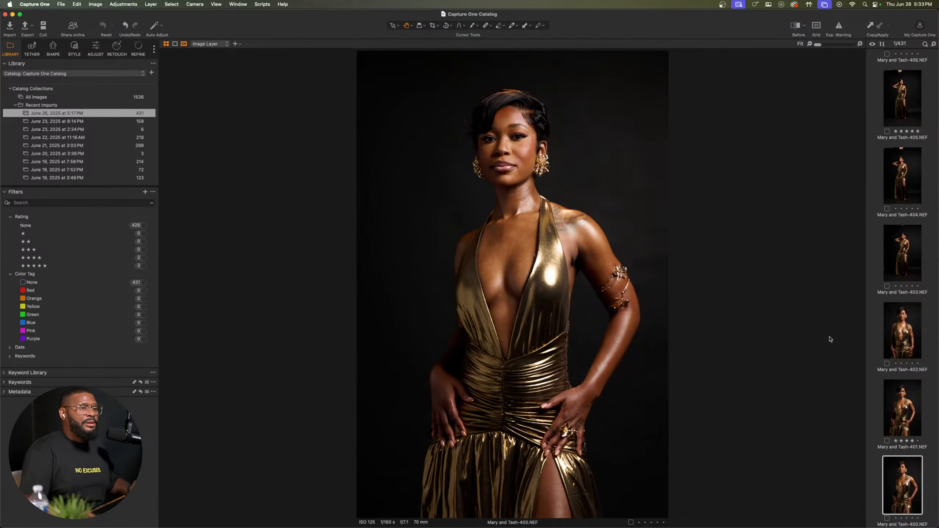
Step: Look through the gold-dress portraits following image 400, as far as image 395
{"action": "key", "text": "Right"}
{"action": "key", "text": "Right"}
{"action": "key", "text": "Right"}
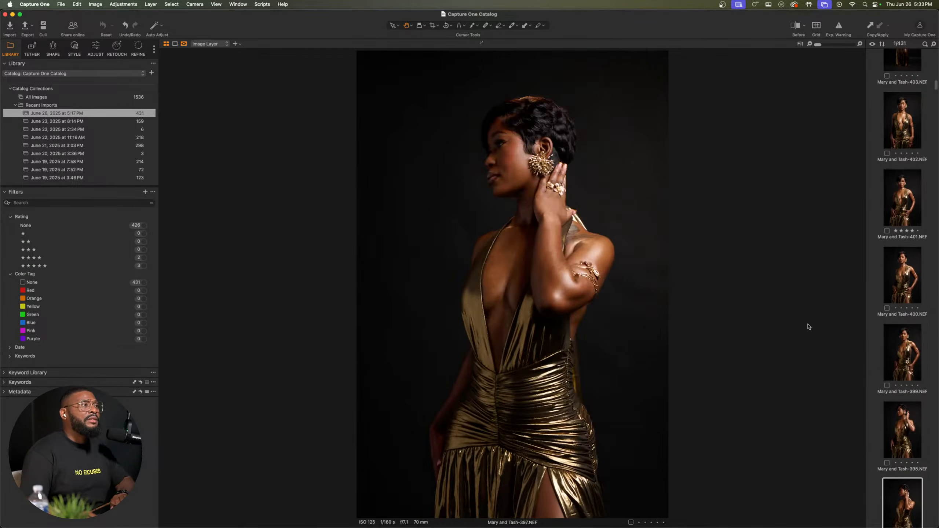
{"action": "key", "text": "Right"}
{"action": "key", "text": "Right"}
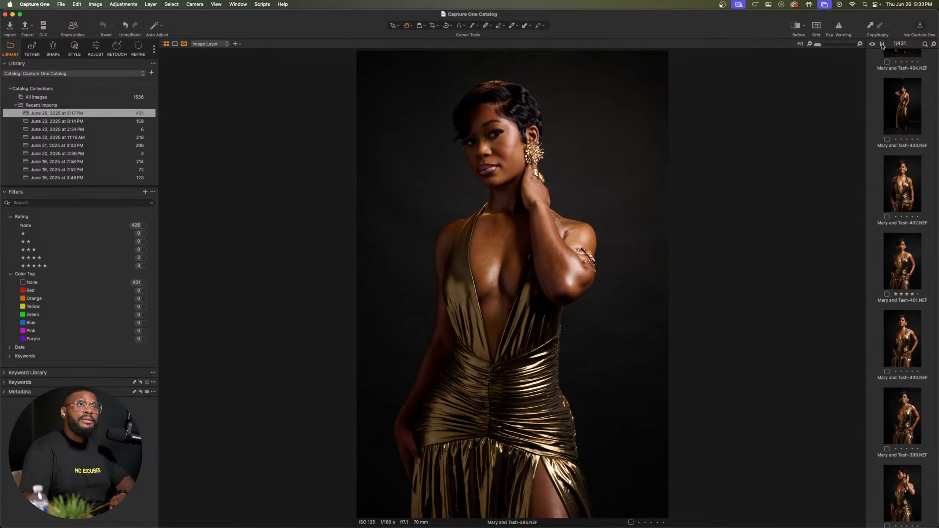
Step: Sort the image browser by rating and go to the highest-rated images at the start of the list
{"action": "left_click", "coordinate": [883, 44]}
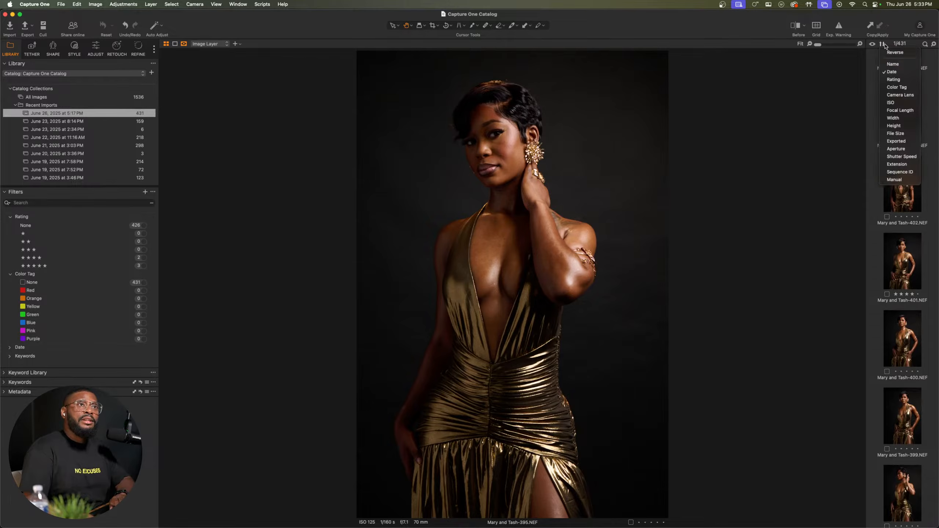
{"action": "left_click", "coordinate": [892, 80]}
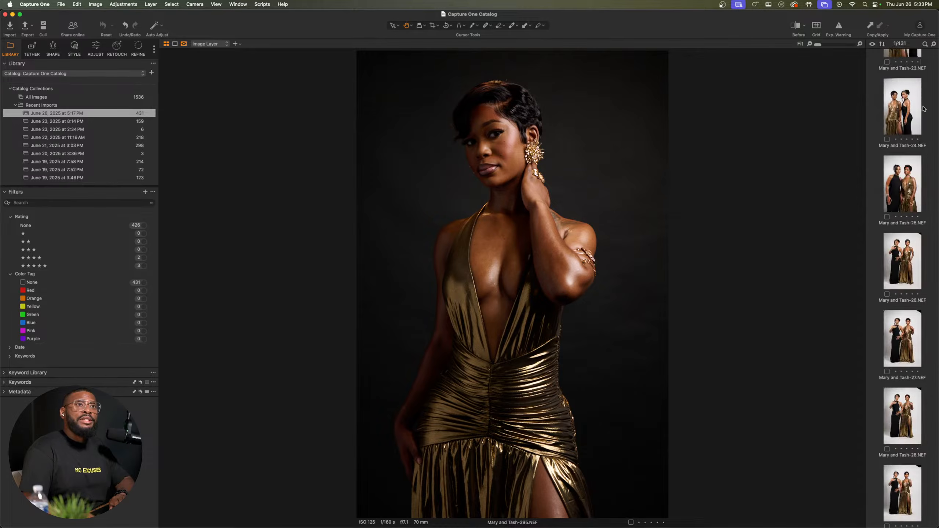
{"action": "scroll", "coordinate": [923, 108], "scroll_direction": "up", "scroll_amount": 8}
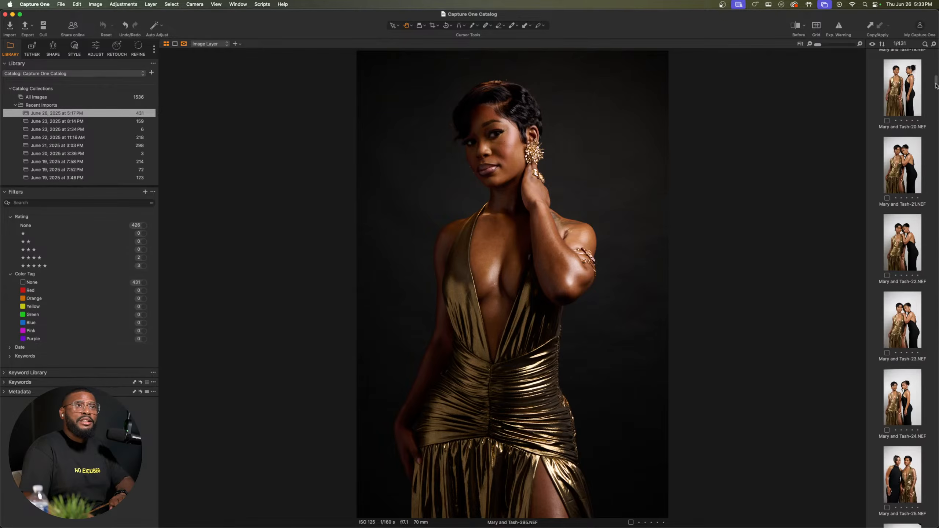
{"action": "left_click_drag", "start_coordinate": [937, 85], "coordinate": [937, 54]}
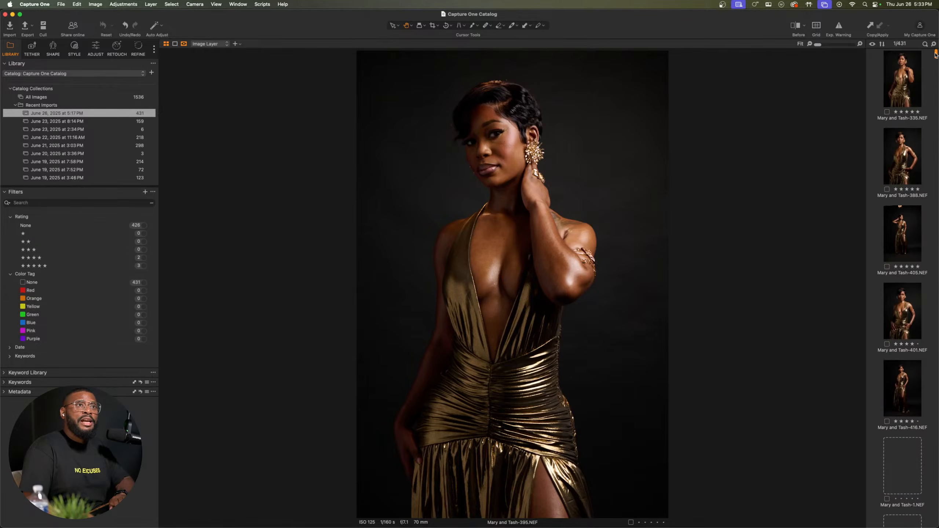
Step: View five-star portrait 335 and inspect the face in full-length portrait 405 at 100%, returning to the full image
{"action": "left_click", "coordinate": [911, 84]}
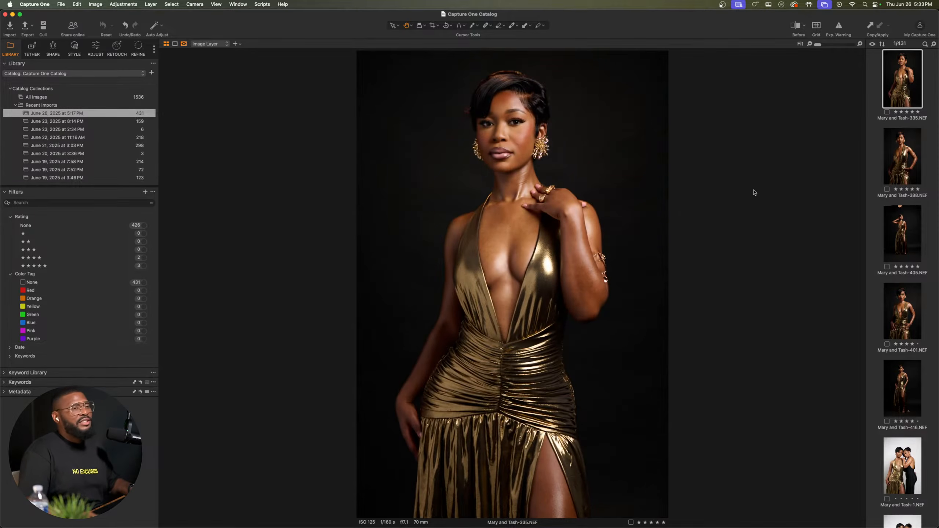
{"action": "left_click", "coordinate": [898, 230]}
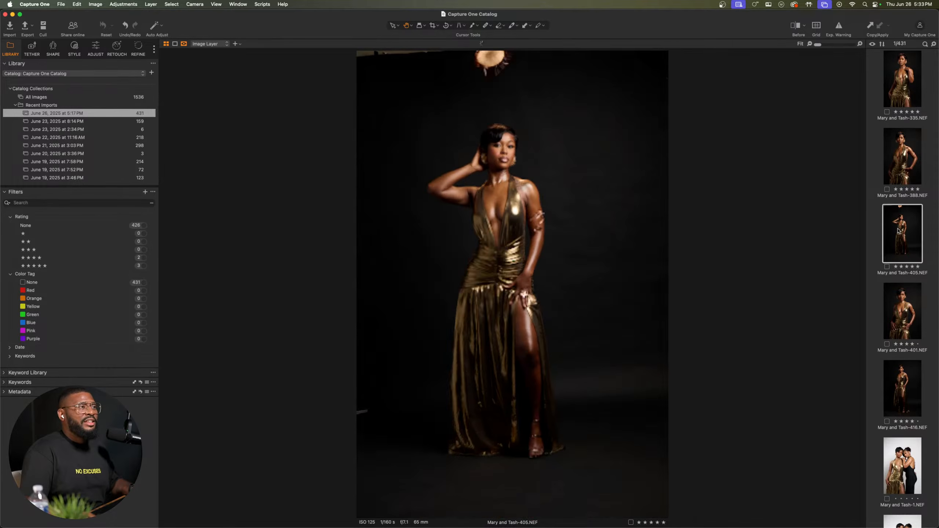
{"action": "left_click", "coordinate": [501, 149]}
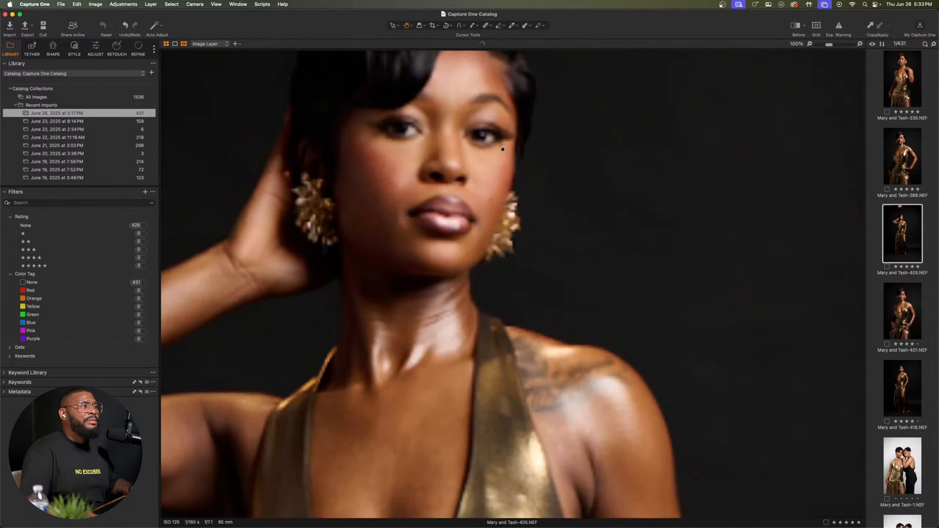
{"action": "left_click_drag", "start_coordinate": [455, 158], "coordinate": [551, 231]}
{"action": "double_click", "coordinate": [551, 222]}
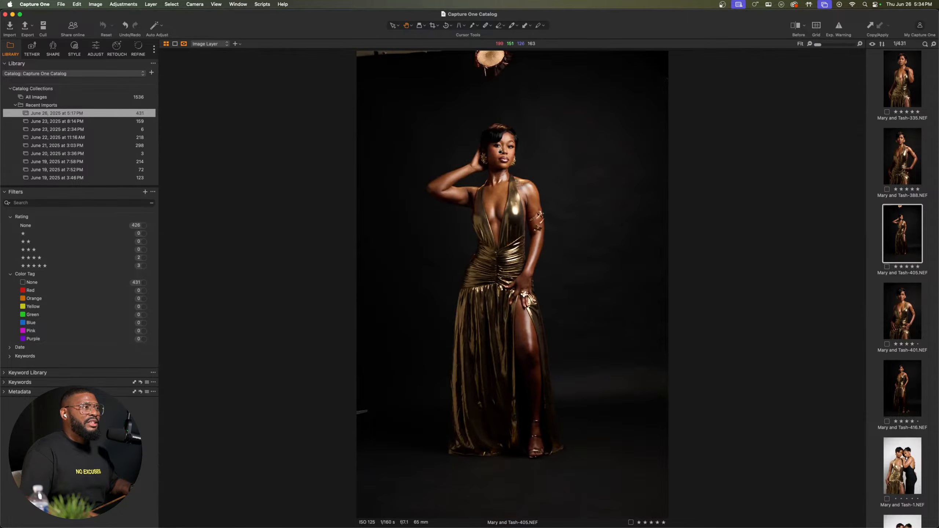
Step: Compare the top-rated gold-dress portraits 335, 388 and 405 by alternating between them, finishing on 405
{"action": "left_click", "coordinate": [902, 81]}
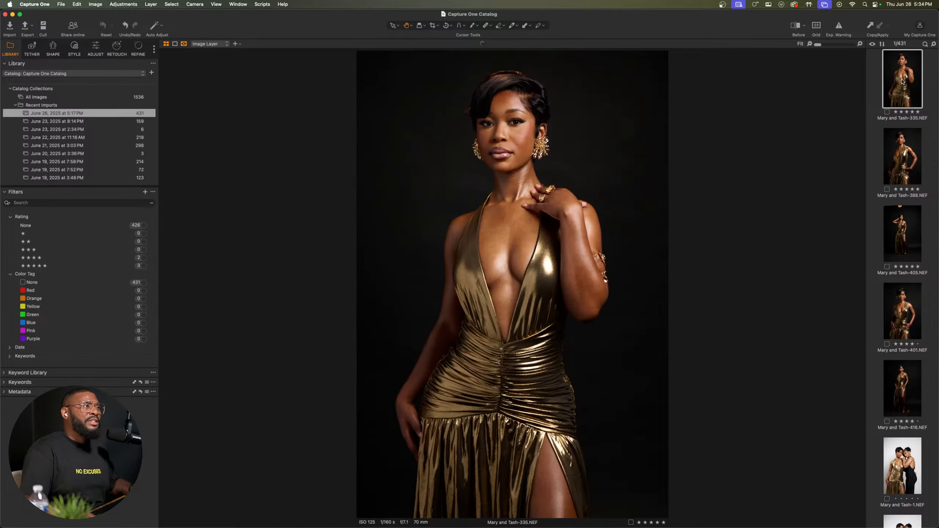
{"action": "key", "text": "Down"}
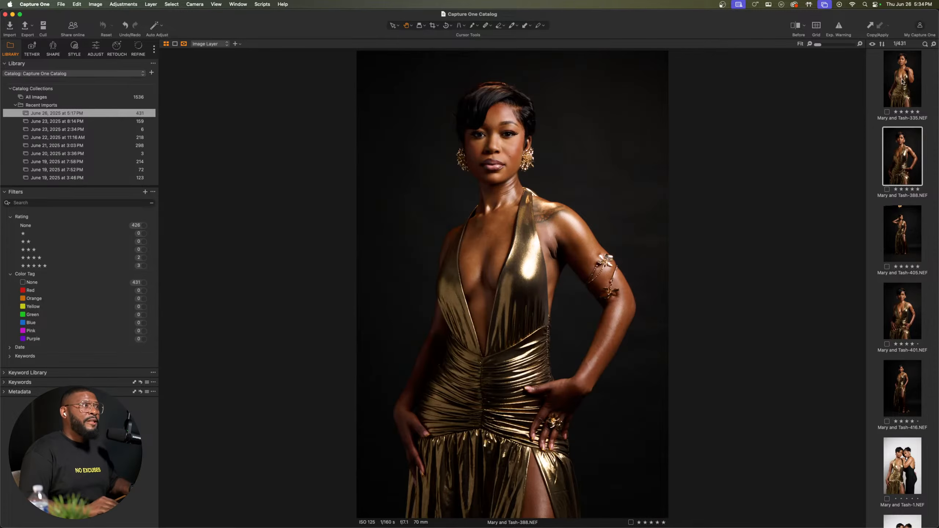
{"action": "key", "text": "Up"}
{"action": "key", "text": "Down"}
{"action": "key", "text": "Down"}
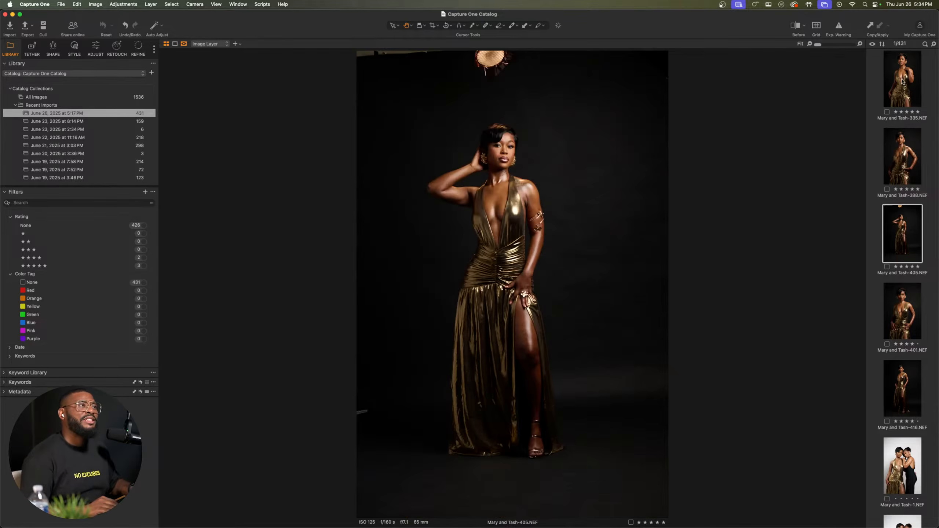
{"action": "key", "text": "Up"}
{"action": "key", "text": "Down"}
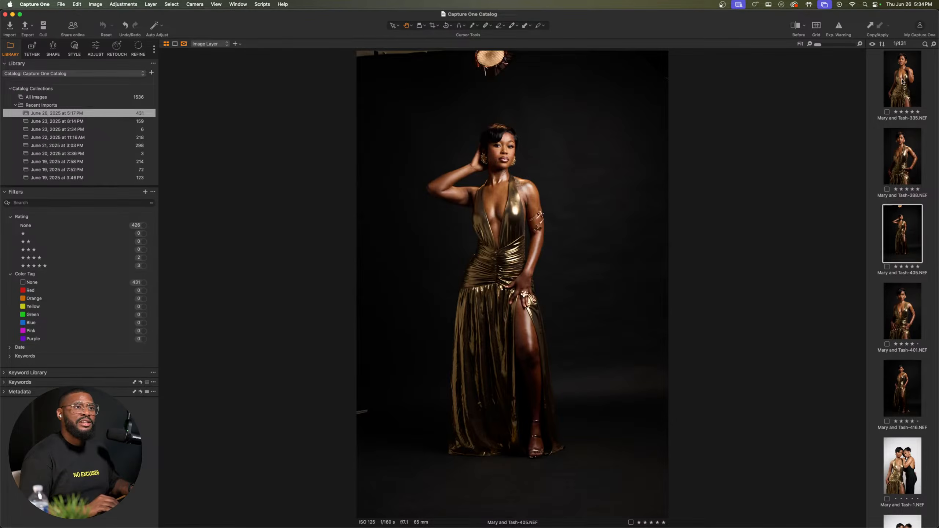
{"action": "key", "text": "Down"}
{"action": "key", "text": "Up"}
{"action": "key", "text": "Up"}
{"action": "key", "text": "Up"}
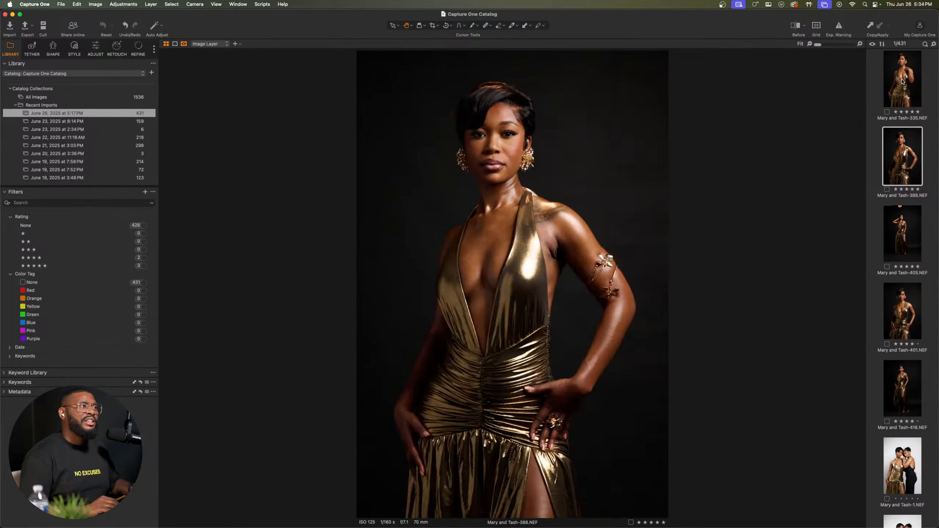
{"action": "key", "text": "Down"}
{"action": "key", "text": "Down"}
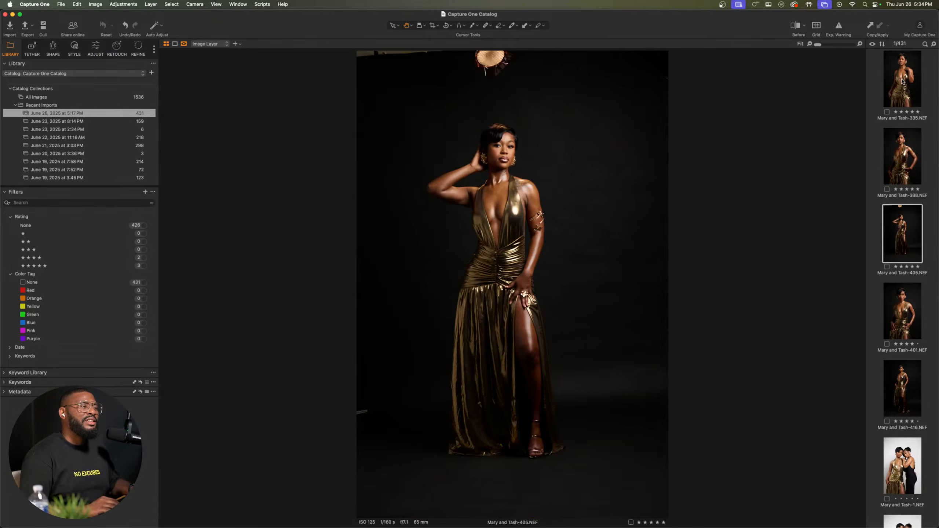
{"action": "key", "text": "Up"}
{"action": "key", "text": "Up"}
{"action": "key", "text": "Down"}
{"action": "key", "text": "Down"}
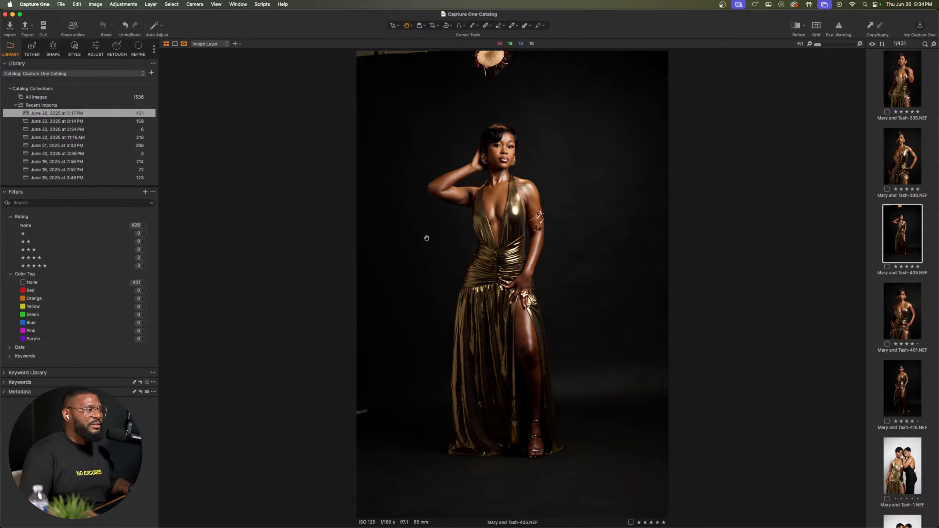
Step: Open the image adjustments for full-length portrait 405 and set its exposure to -0.06
{"action": "left_click", "coordinate": [74, 47]}
{"action": "left_click", "coordinate": [97, 51]}
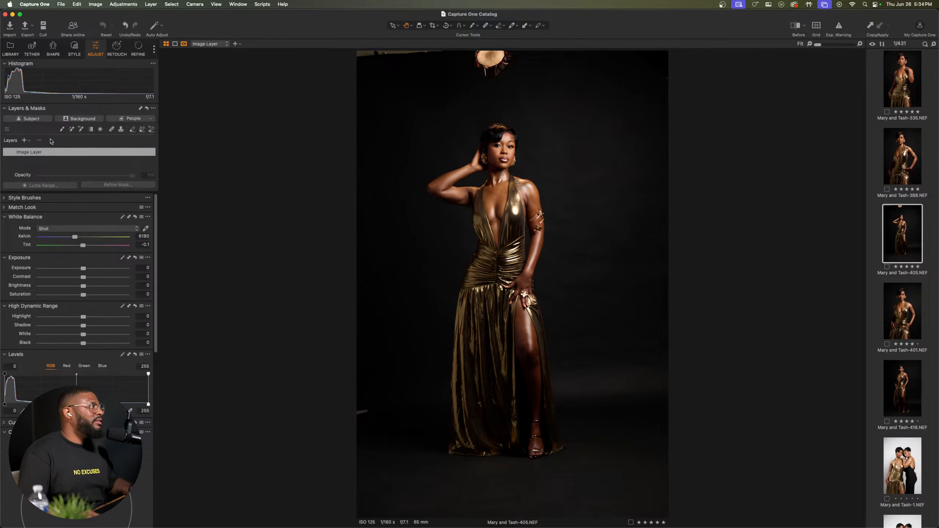
{"action": "left_click", "coordinate": [489, 153]}
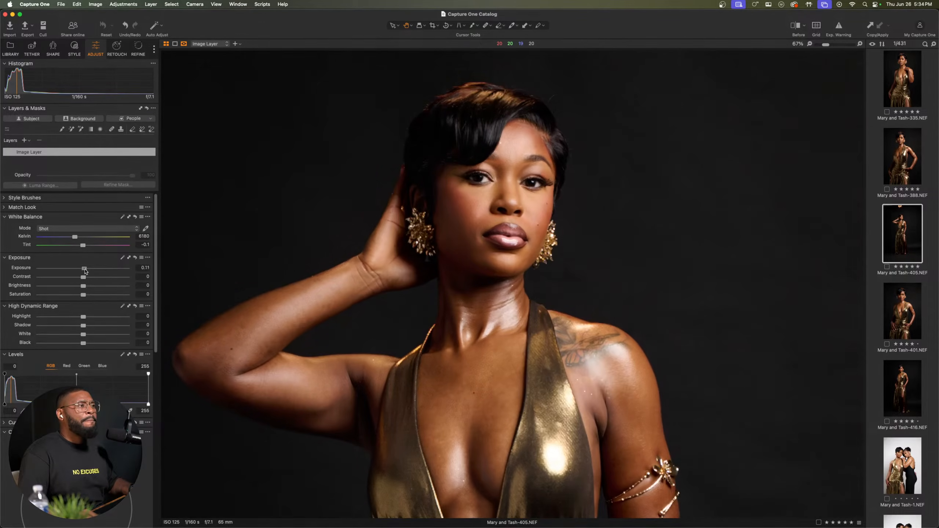
{"action": "left_click_drag", "start_coordinate": [84, 270], "coordinate": [84, 269]}
{"action": "mouse_move", "coordinate": [430, 217]}
{"action": "left_mouse_down"}
{"action": "mouse_move", "coordinate": [455, 201]}
{"action": "mouse_move", "coordinate": [442, 207]}
{"action": "left_mouse_up"}
{"action": "scroll", "coordinate": [455, 201], "scroll_direction": "down", "scroll_amount": 2}
{"action": "scroll", "coordinate": [441, 207], "scroll_direction": "up", "scroll_amount": 1}
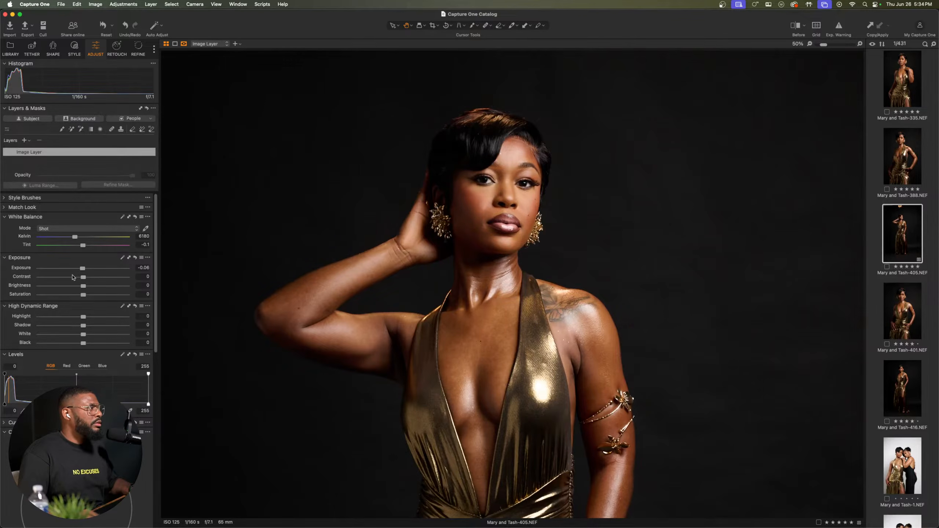
Step: Set the portrait's brightness to -1, and try contrast and saturation changes before resetting both to 0
{"action": "left_click_drag", "start_coordinate": [83, 277], "coordinate": [84, 277]}
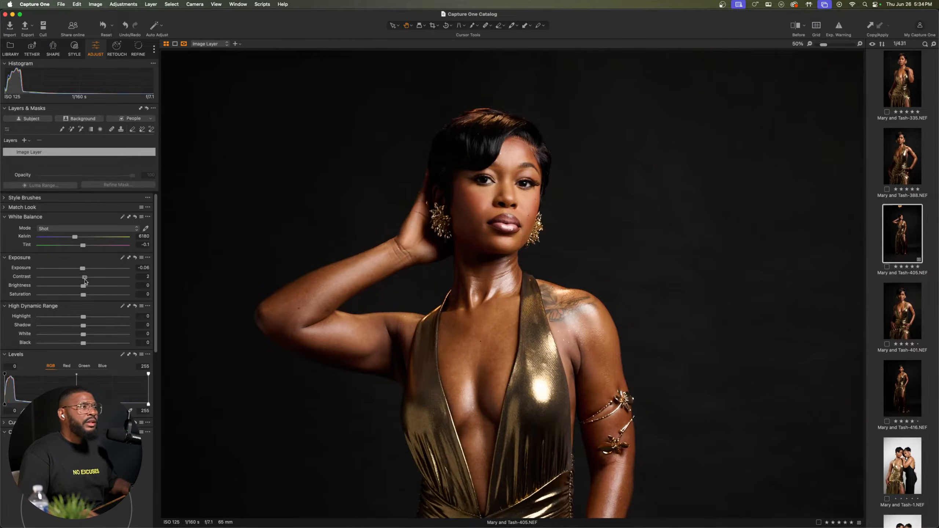
{"action": "double_click", "coordinate": [84, 278]}
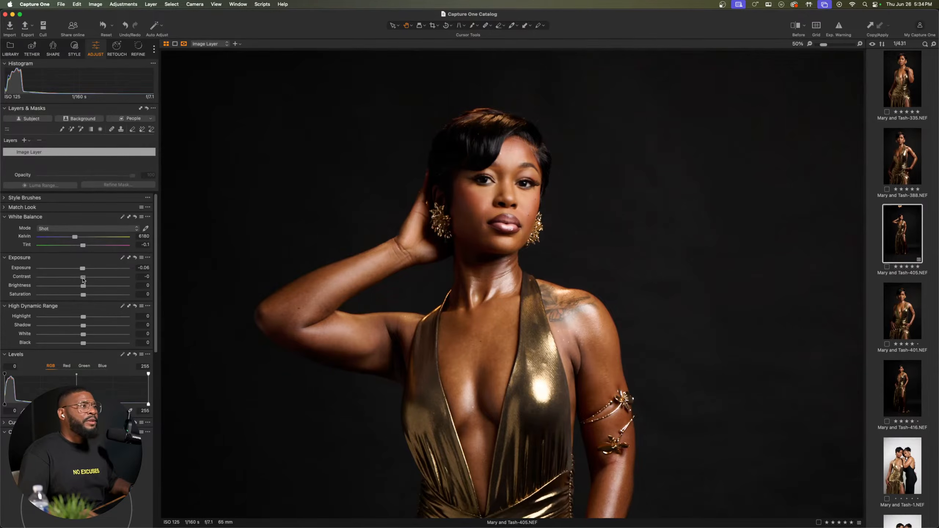
{"action": "left_click_drag", "start_coordinate": [84, 289], "coordinate": [81, 296]}
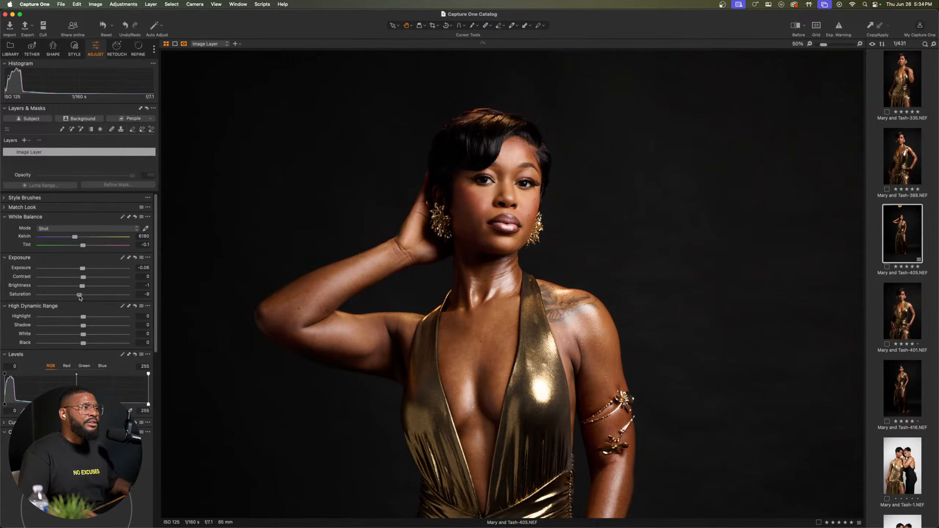
{"action": "double_click", "coordinate": [83, 295]}
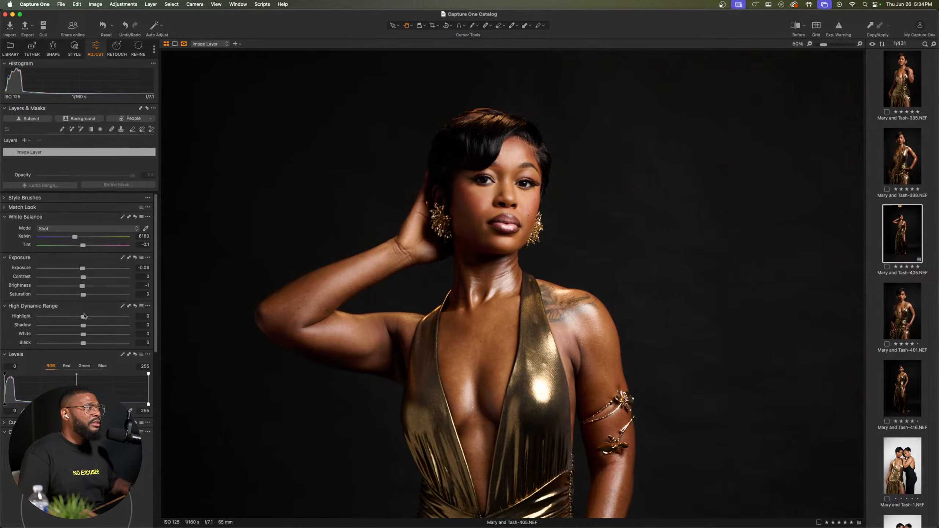
Step: Raise the portrait's High Dynamic Range highlights to 22 and check the effect on the face and upper body
{"action": "left_click_drag", "start_coordinate": [83, 318], "coordinate": [89, 317]}
{"action": "scroll", "coordinate": [513, 272], "scroll_direction": "down", "scroll_amount": 3}
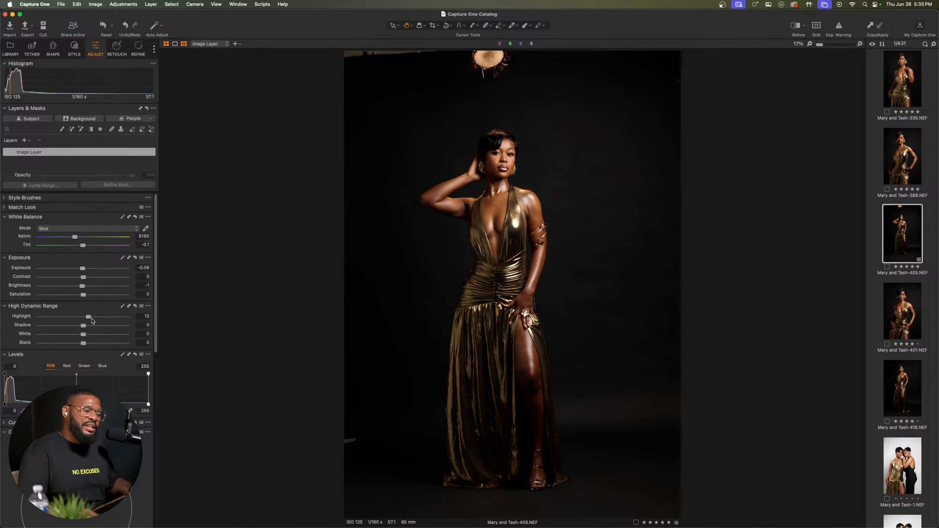
{"action": "mouse_move", "coordinate": [90, 317]}
{"action": "left_mouse_down"}
{"action": "mouse_move", "coordinate": [77, 317]}
{"action": "mouse_move", "coordinate": [109, 318]}
{"action": "mouse_move", "coordinate": [55, 318]}
{"action": "mouse_move", "coordinate": [129, 321]}
{"action": "mouse_move", "coordinate": [93, 320]}
{"action": "left_mouse_up"}
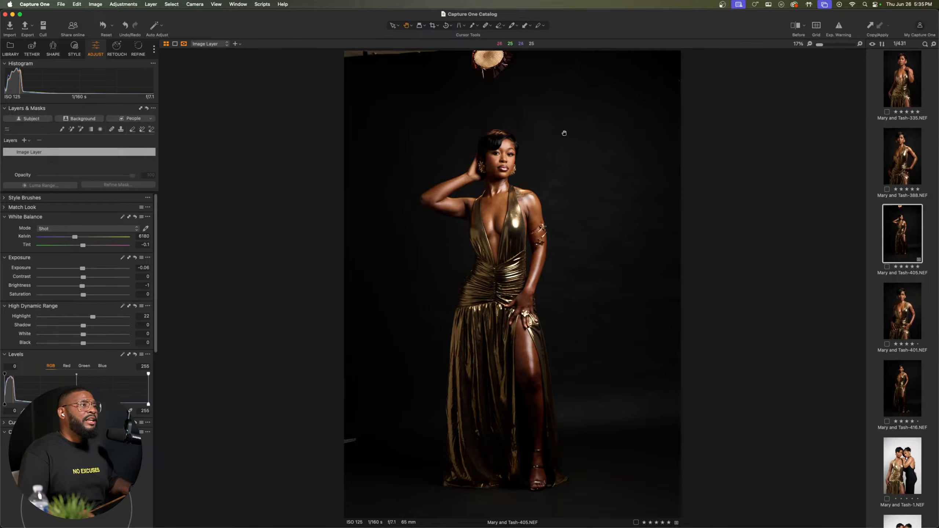
{"action": "scroll", "coordinate": [533, 145], "scroll_direction": "up", "scroll_amount": 3}
{"action": "left_click_drag", "start_coordinate": [518, 160], "coordinate": [555, 168]}
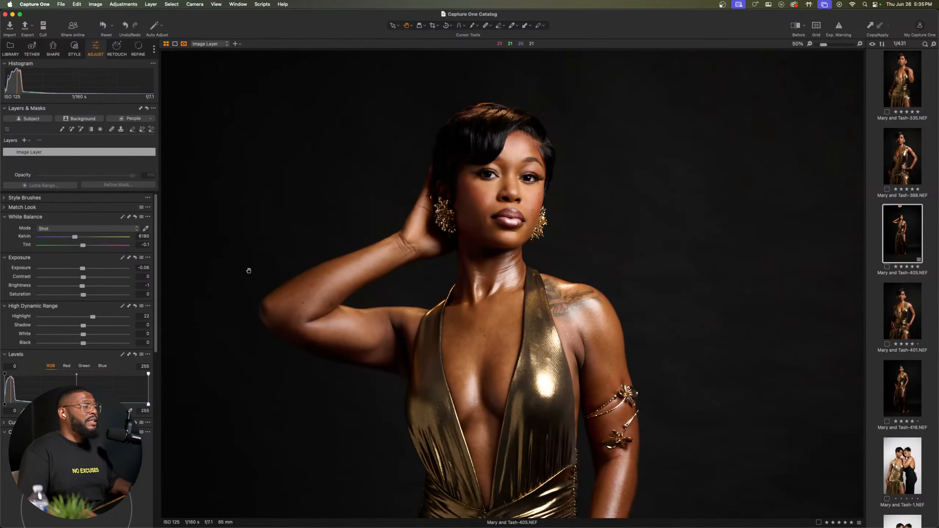
Step: Set the portrait's High Dynamic Range highlights to 26 and shadows to 5
{"action": "left_click_drag", "start_coordinate": [94, 319], "coordinate": [87, 328]}
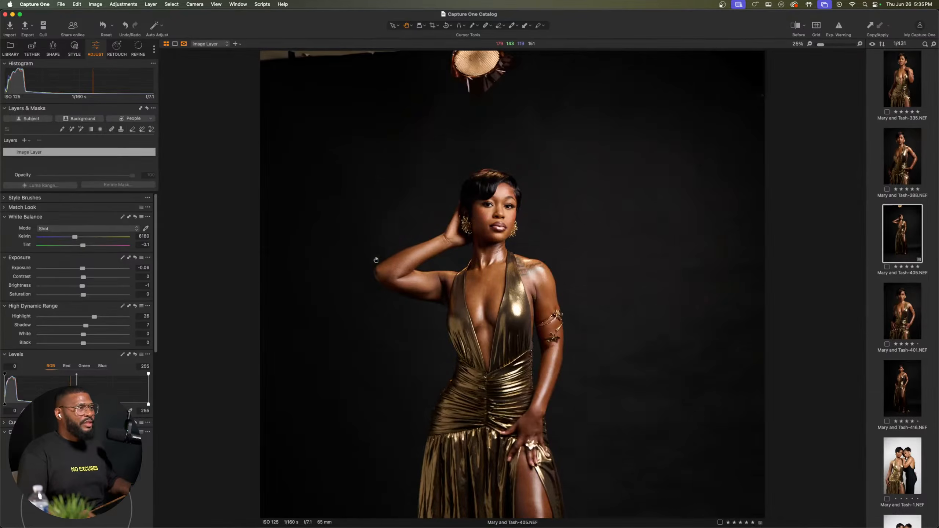
{"action": "left_click", "coordinate": [423, 256]}
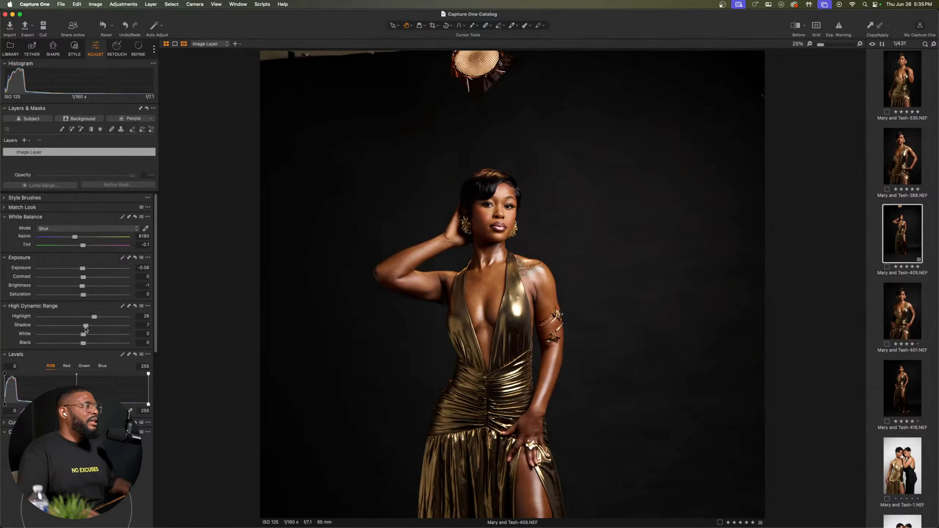
{"action": "left_click_drag", "start_coordinate": [85, 327], "coordinate": [86, 328]}
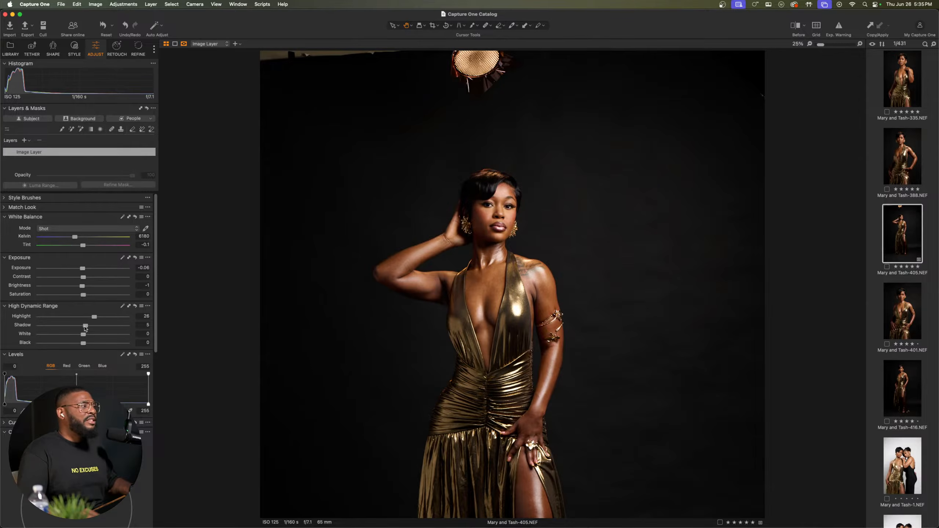
Step: Refine the portrait's High Dynamic Range with shadow 4, white 5 and black -5
{"action": "scroll", "coordinate": [554, 252], "scroll_direction": "down", "scroll_amount": 3}
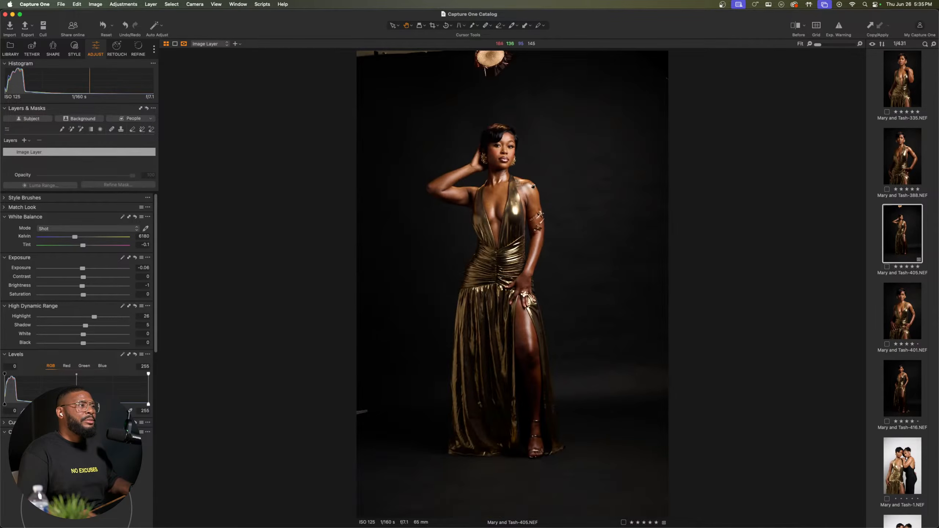
{"action": "scroll", "coordinate": [531, 176], "scroll_direction": "up", "scroll_amount": 4}
{"action": "left_click_drag", "start_coordinate": [529, 172], "coordinate": [530, 191]}
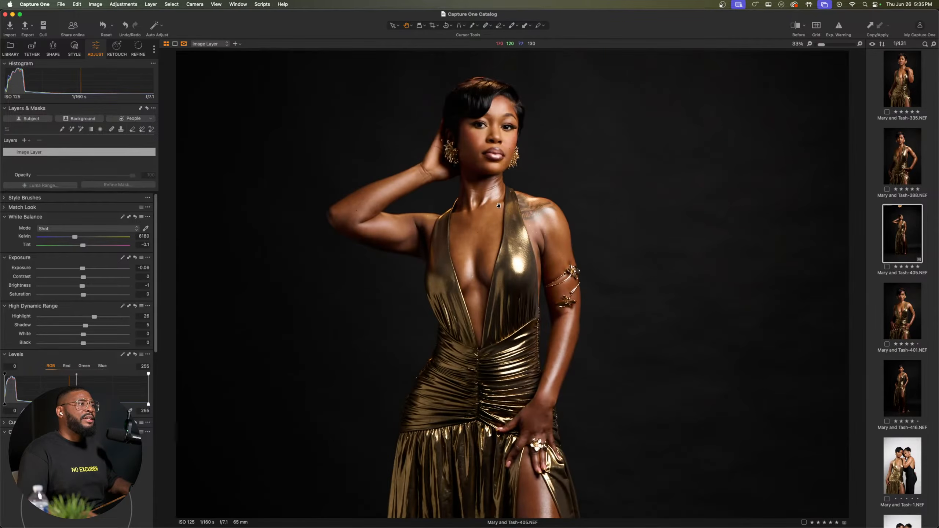
{"action": "scroll", "coordinate": [499, 207], "scroll_direction": "down", "scroll_amount": 2}
{"action": "scroll", "coordinate": [514, 152], "scroll_direction": "up", "scroll_amount": 2}
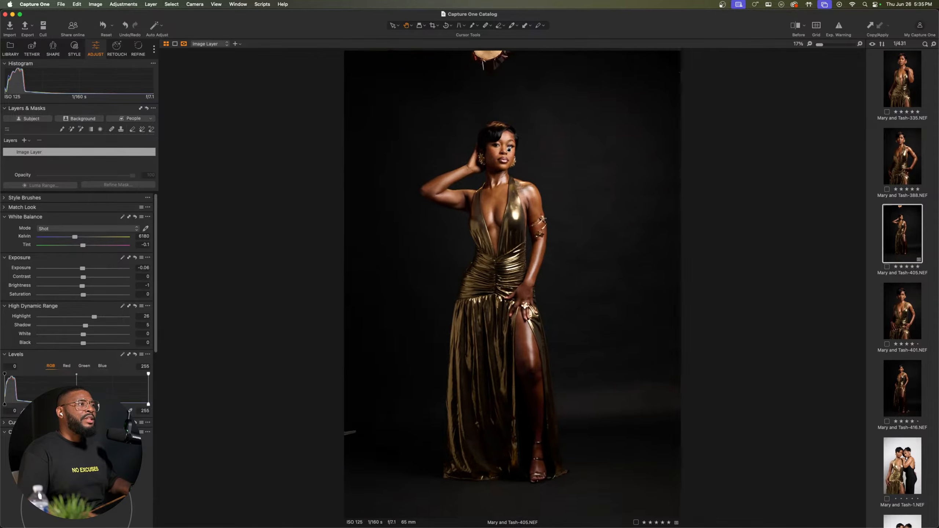
{"action": "left_click_drag", "start_coordinate": [501, 224], "coordinate": [501, 194]}
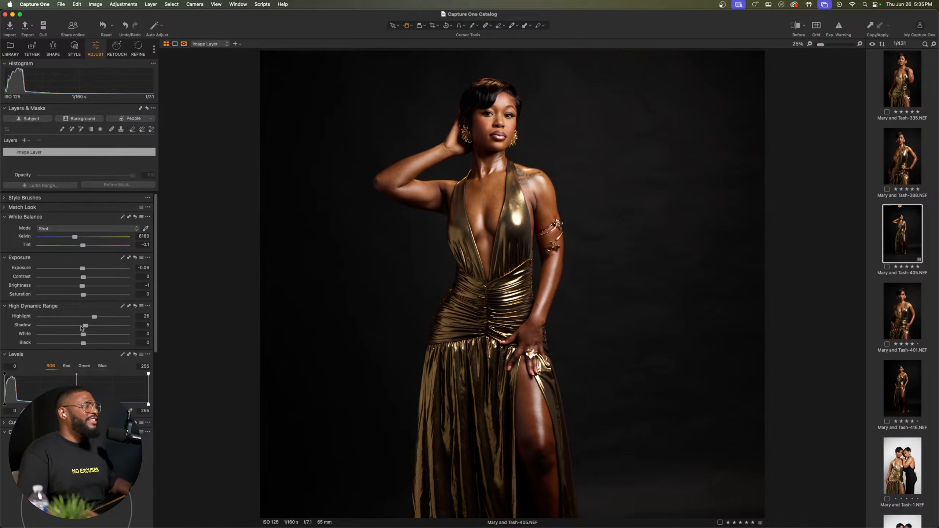
{"action": "left_click_drag", "start_coordinate": [88, 328], "coordinate": [86, 330]}
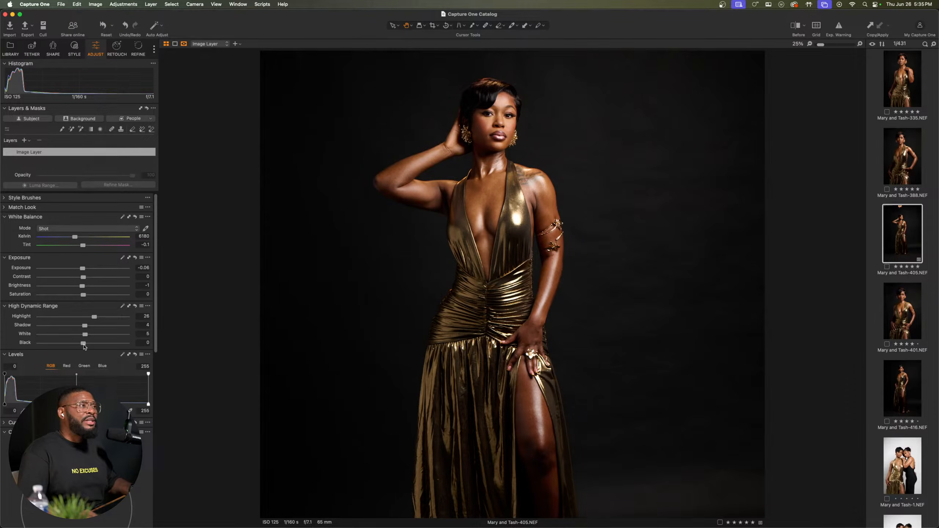
{"action": "left_click_drag", "start_coordinate": [84, 344], "coordinate": [81, 343]}
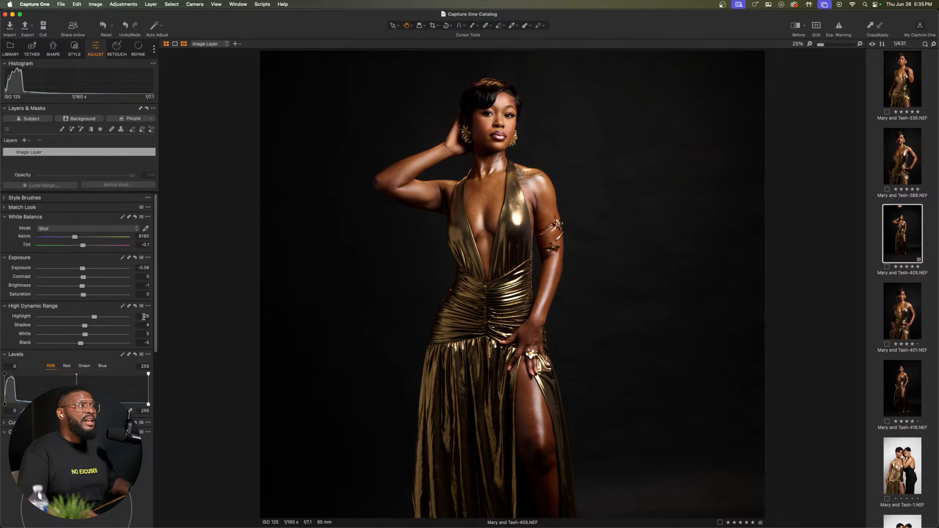
Step: Inspect the face up close and compare the portrait before and after the adjustments, both close up and at full length
{"action": "scroll", "coordinate": [498, 109], "scroll_direction": "up", "scroll_amount": 1}
{"action": "scroll", "coordinate": [499, 109], "scroll_direction": "up", "scroll_amount": 3}
{"action": "left_click_drag", "start_coordinate": [452, 163], "coordinate": [498, 173]}
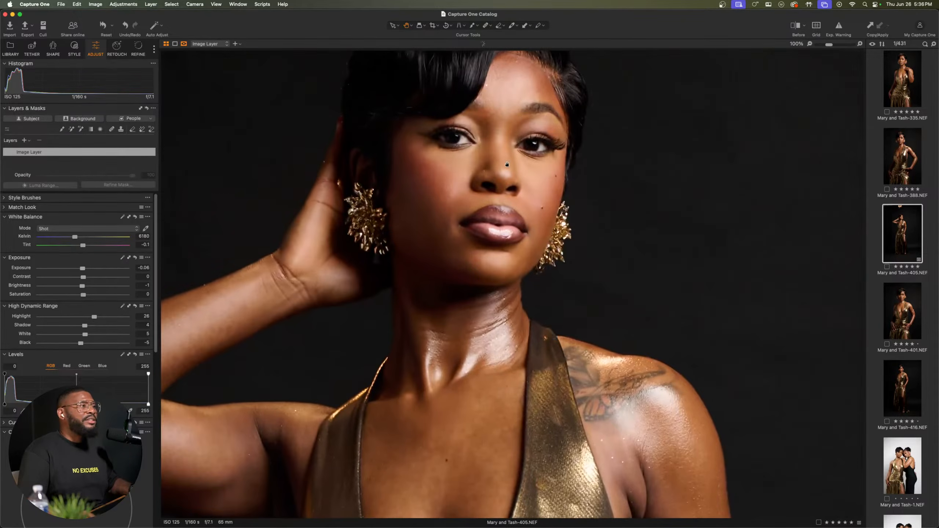
{"action": "scroll", "coordinate": [498, 173], "scroll_direction": "down", "scroll_amount": 2}
{"action": "scroll", "coordinate": [498, 173], "scroll_direction": "up", "scroll_amount": 1}
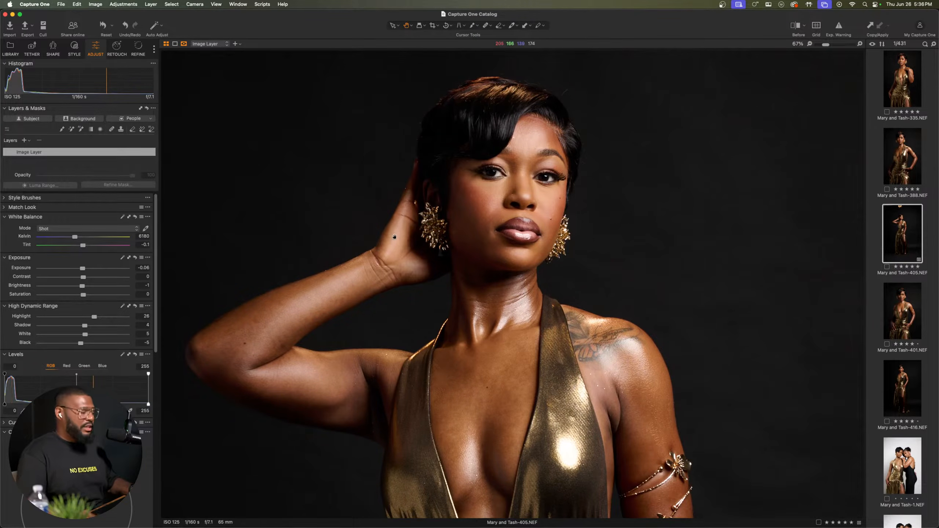
{"action": "key", "text": "y"}
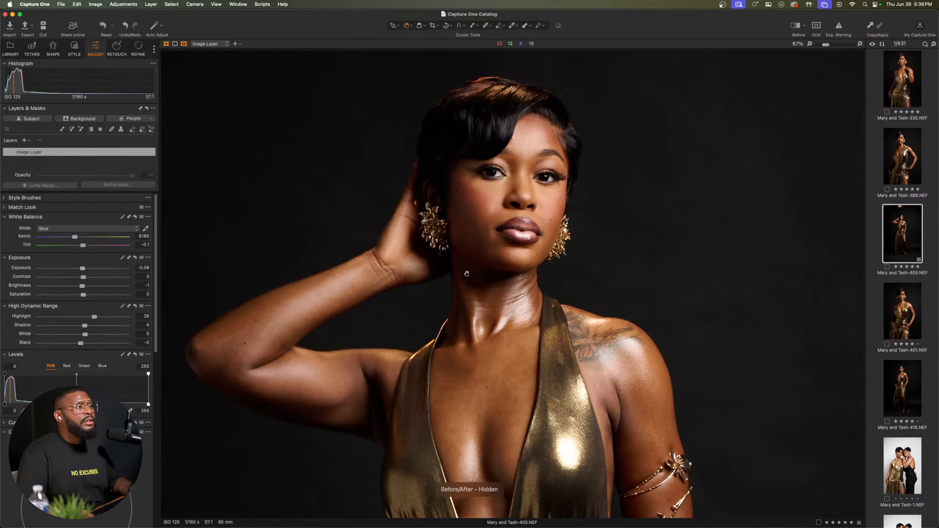
{"action": "double_click", "coordinate": [521, 254]}
{"action": "key", "text": "y"}
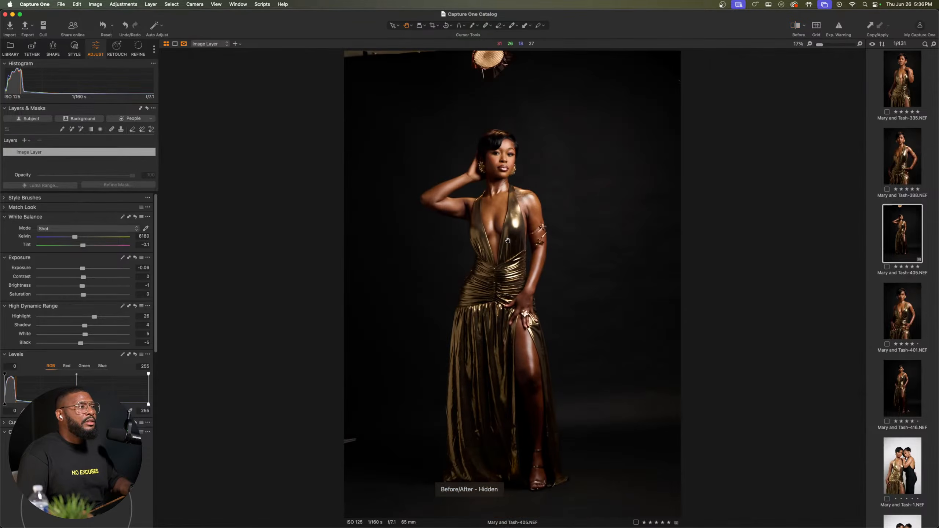
{"action": "key", "text": "y"}
{"action": "key", "text": "y"}
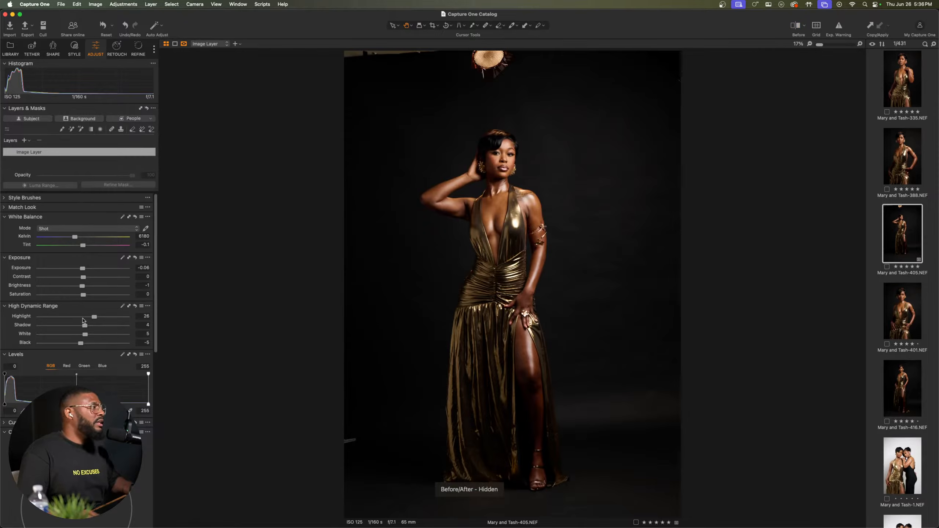
Step: Create a subject mask layer and sample the skin color beside the mouth for the Color Editor's Skin Tone adjustment
{"action": "scroll", "coordinate": [88, 346], "scroll_direction": "down", "scroll_amount": 3}
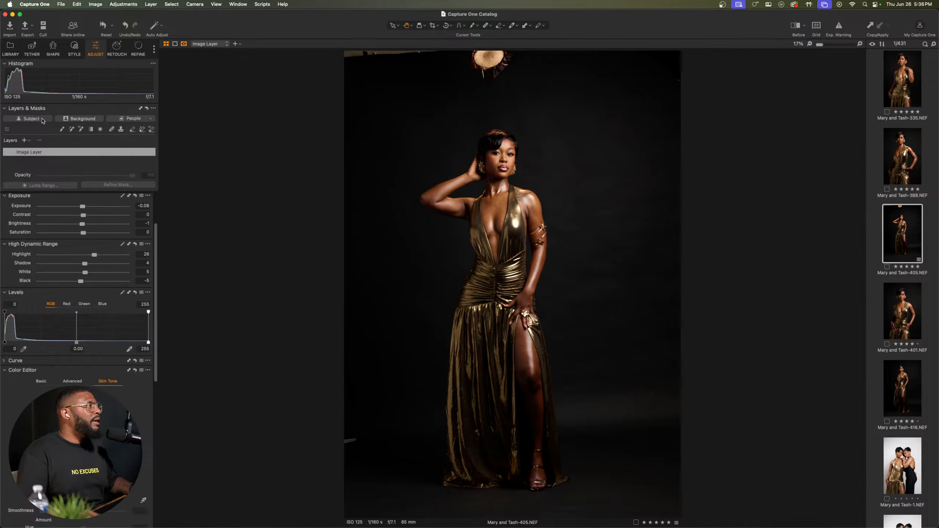
{"action": "left_click", "coordinate": [40, 119]}
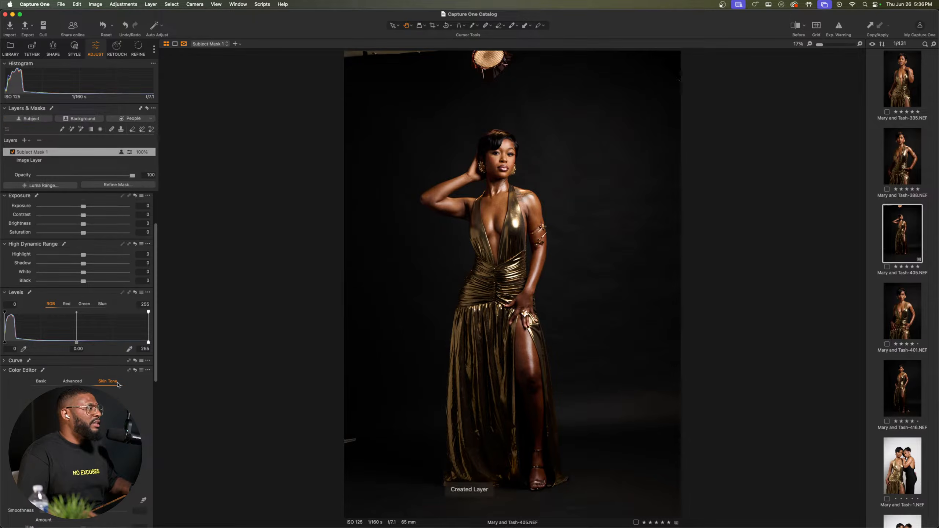
{"action": "scroll", "coordinate": [115, 392], "scroll_direction": "down", "scroll_amount": 2}
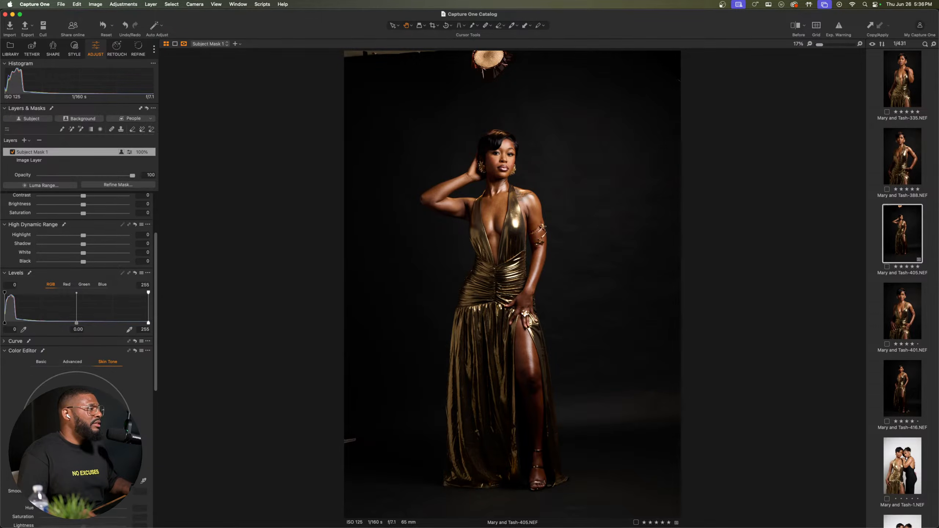
{"action": "scroll", "coordinate": [489, 116], "scroll_direction": "up", "scroll_amount": 3}
{"action": "scroll", "coordinate": [488, 225], "scroll_direction": "up", "scroll_amount": 2}
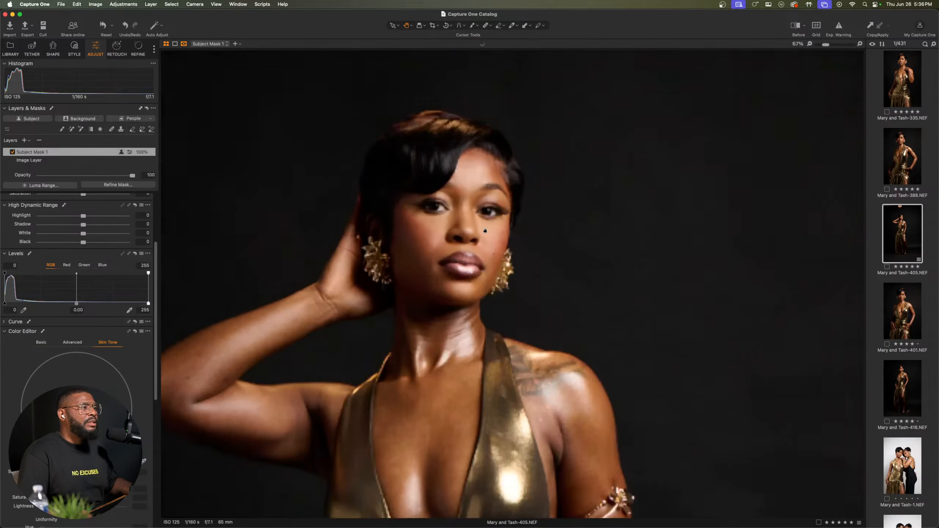
{"action": "left_click_drag", "start_coordinate": [427, 192], "coordinate": [488, 186]}
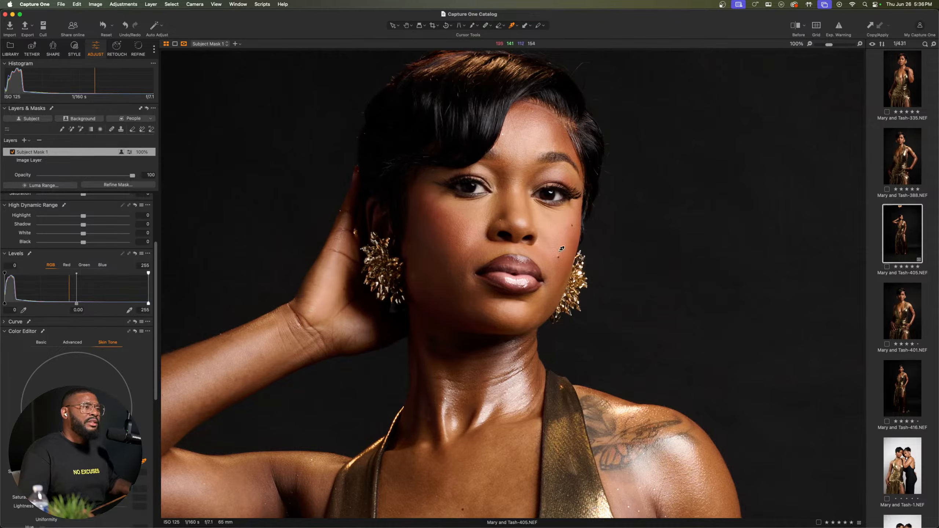
{"action": "left_click", "coordinate": [543, 303]}
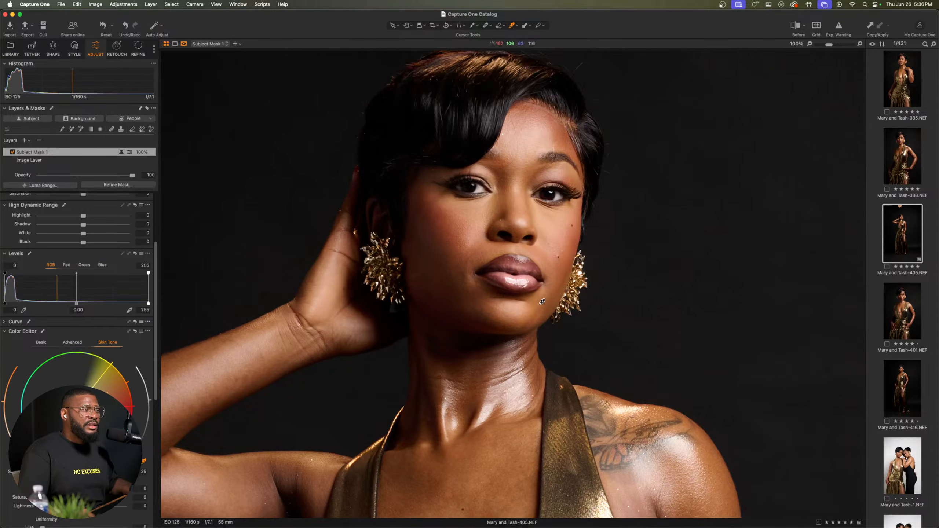
Step: Set the sampled skin tone's smoothness to 22.8 and its hue amount to -0.8 on the subject mask
{"action": "scroll", "coordinate": [78, 333], "scroll_direction": "down", "scroll_amount": 5}
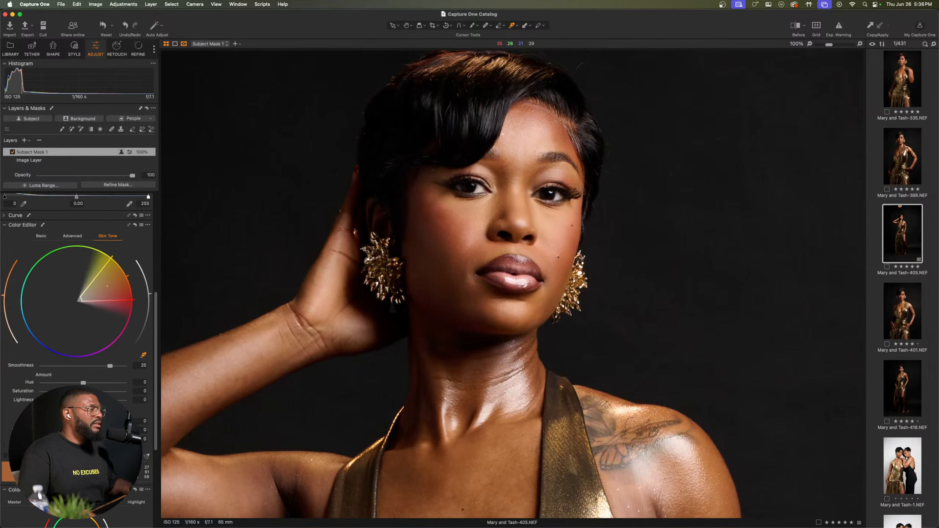
{"action": "left_click_drag", "start_coordinate": [110, 366], "coordinate": [179, 383]}
{"action": "left_click_drag", "start_coordinate": [13, 397], "coordinate": [1, 406]}
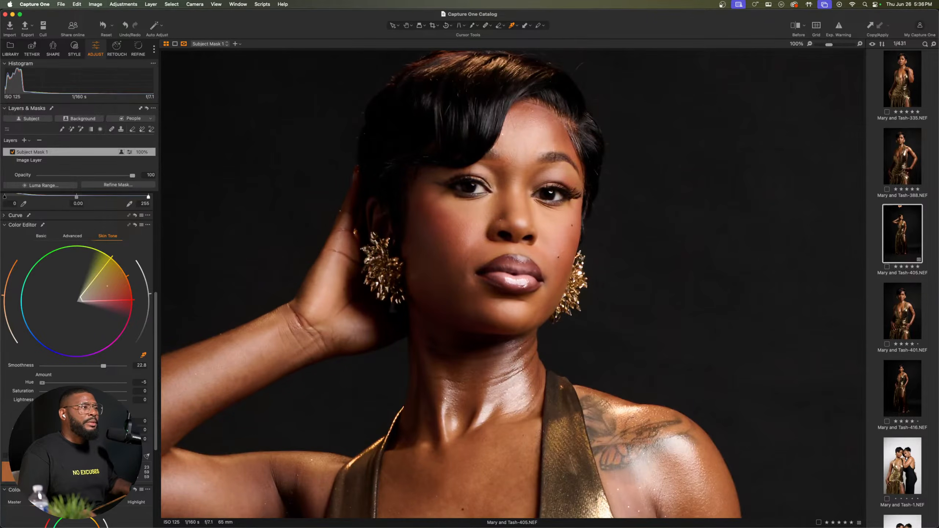
{"action": "left_click_drag", "start_coordinate": [42, 383], "coordinate": [78, 383]}
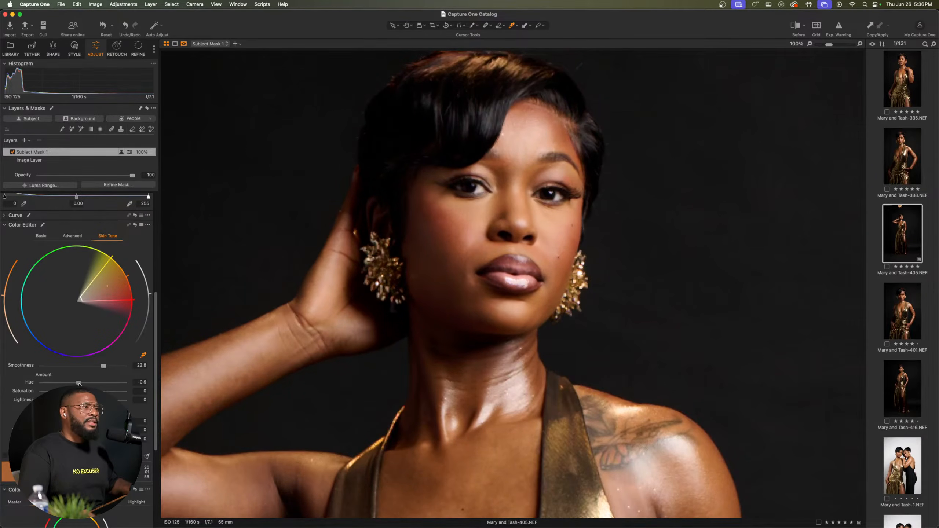
{"action": "left_click_drag", "start_coordinate": [80, 383], "coordinate": [77, 384]}
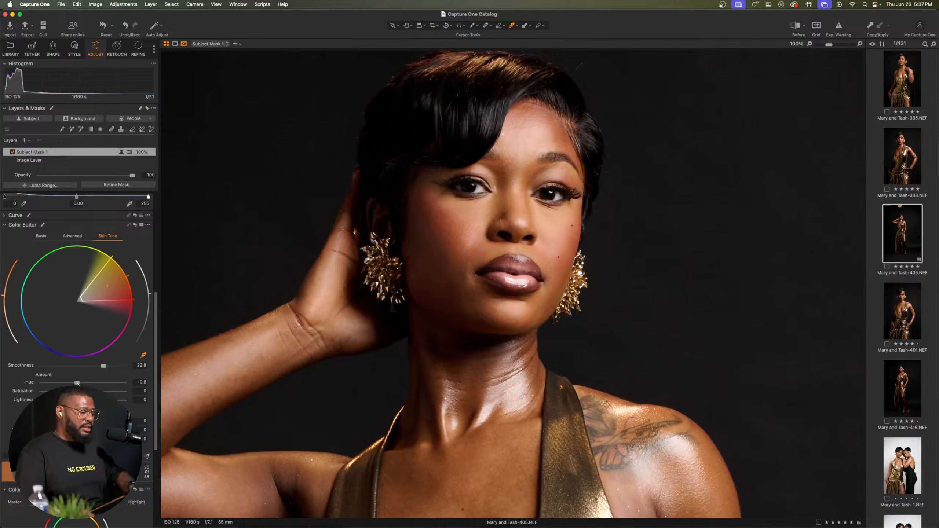
{"action": "key", "text": "y"}
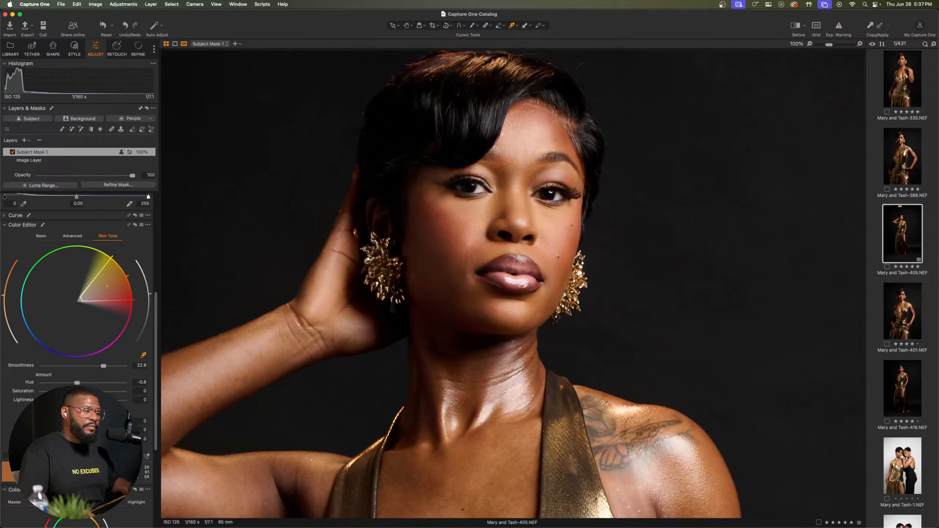
Step: Set the skin tone's saturation amount to 2 and lightness amount to 1.8, comparing before and after while adjusting
{"action": "mouse_move", "coordinate": [84, 392]}
{"action": "left_mouse_down"}
{"action": "mouse_move", "coordinate": [95, 391]}
{"action": "mouse_move", "coordinate": [82, 392]}
{"action": "left_mouse_up"}
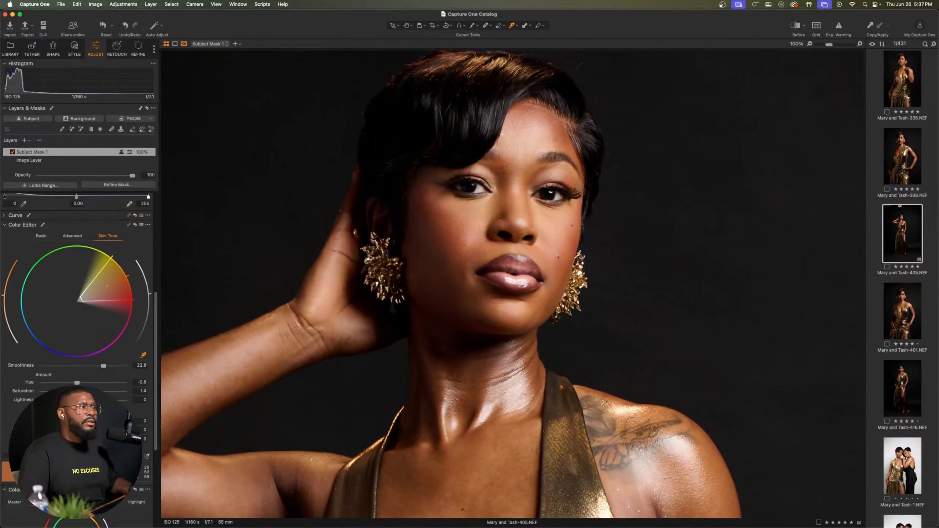
{"action": "key", "text": "y"}
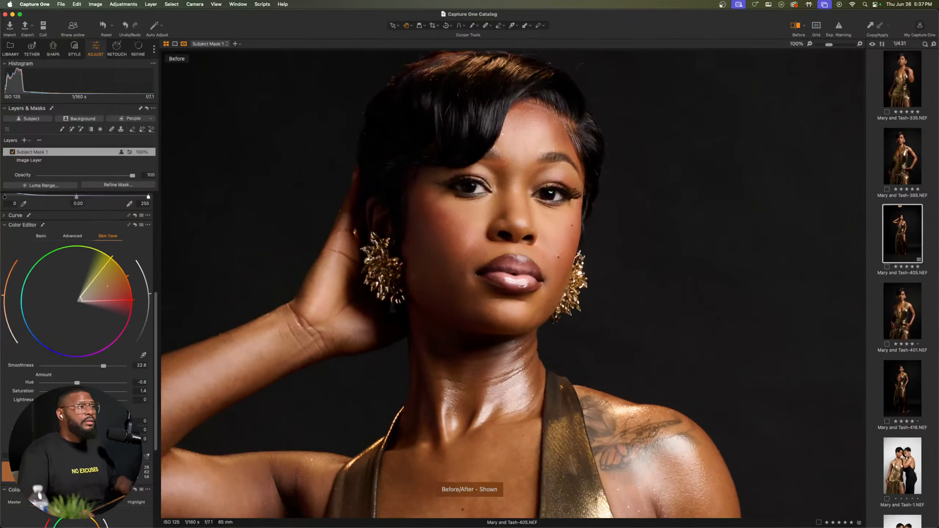
{"action": "key", "text": "y"}
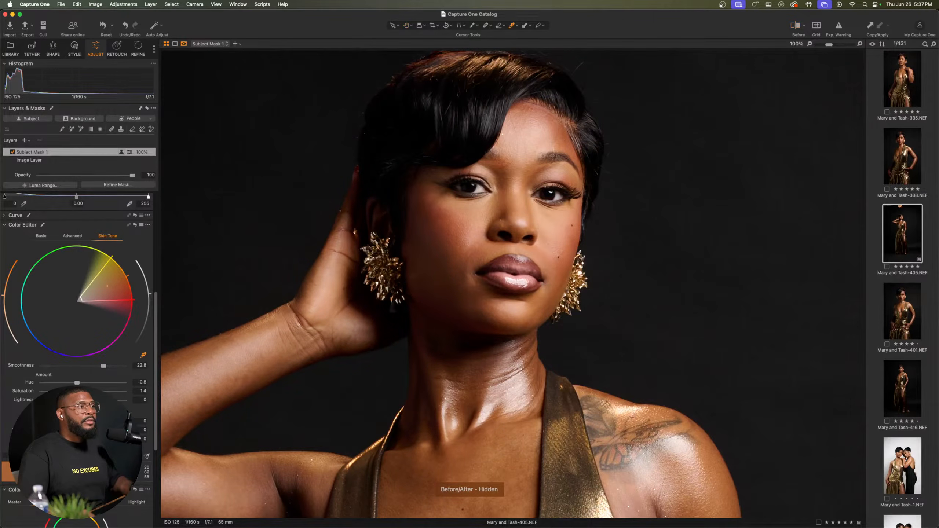
{"action": "left_click_drag", "start_coordinate": [83, 392], "coordinate": [82, 400]}
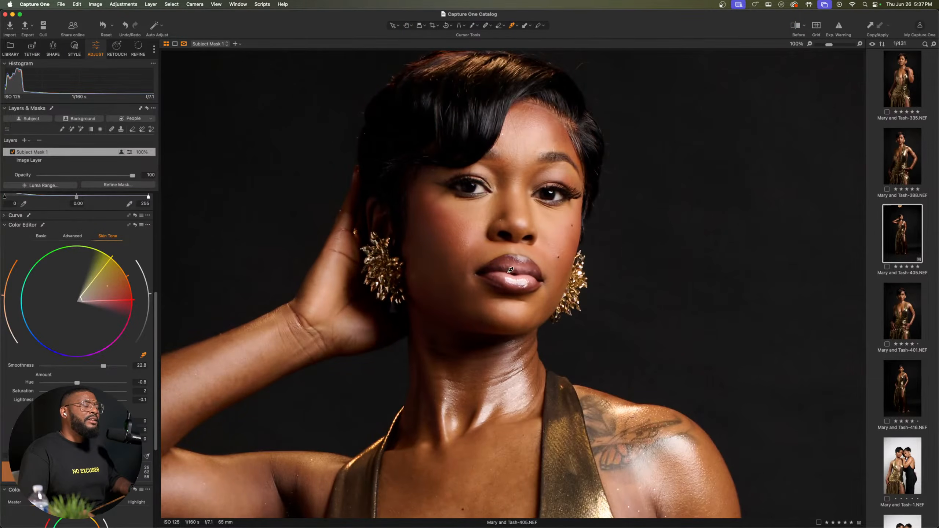
{"action": "scroll", "coordinate": [510, 273], "scroll_direction": "down", "scroll_amount": 2}
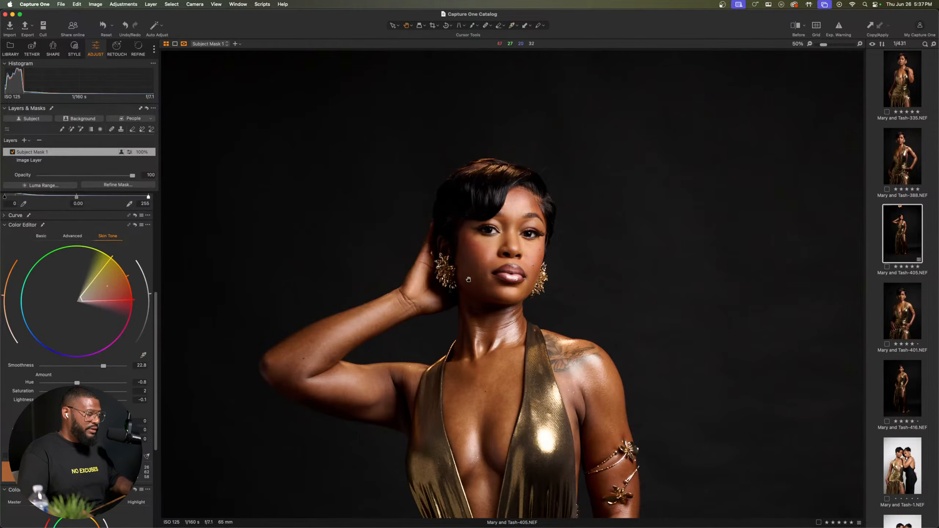
{"action": "scroll", "coordinate": [468, 279], "scroll_direction": "up", "scroll_amount": 1}
{"action": "key", "text": "h"}
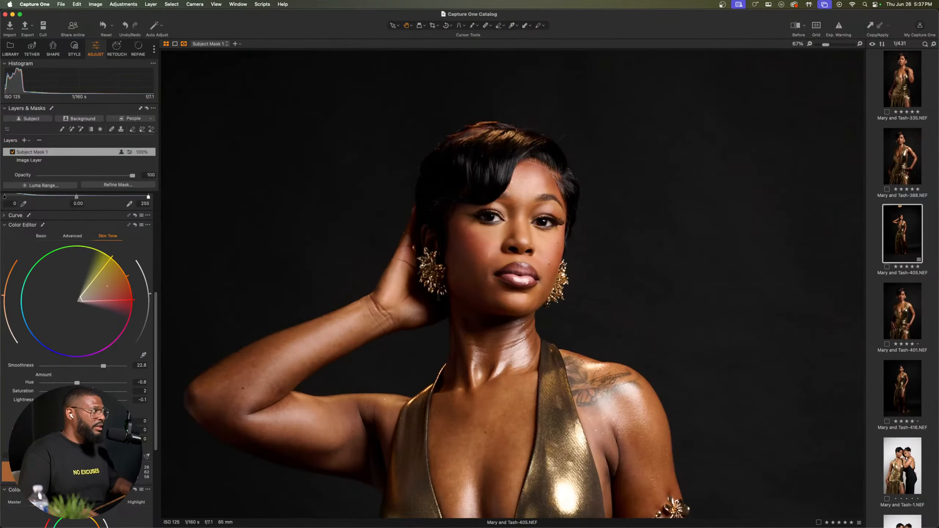
{"action": "left_click_drag", "start_coordinate": [82, 401], "coordinate": [87, 400]}
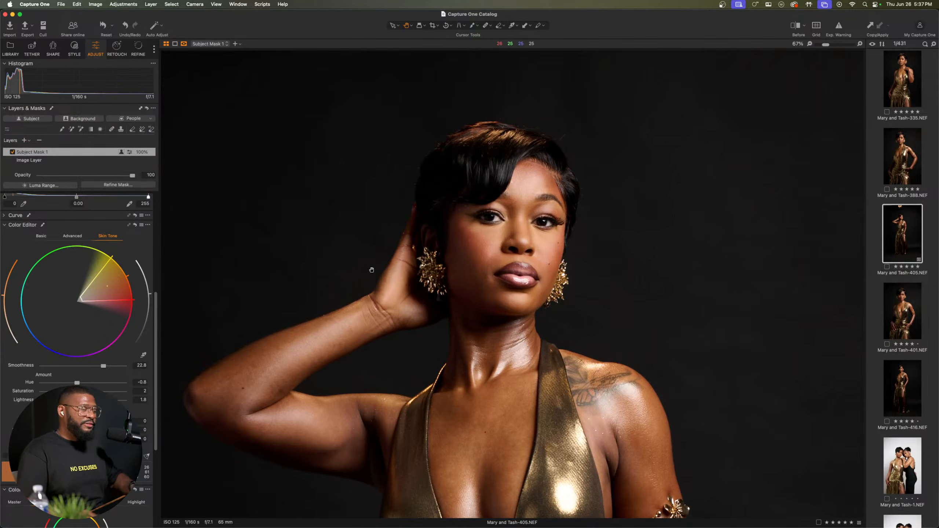
Step: Compare the skin-tone edit before and after, and examine the face at close range
{"action": "scroll", "coordinate": [538, 214], "scroll_direction": "up", "scroll_amount": 5}
{"action": "scroll", "coordinate": [538, 213], "scroll_direction": "down", "scroll_amount": 5}
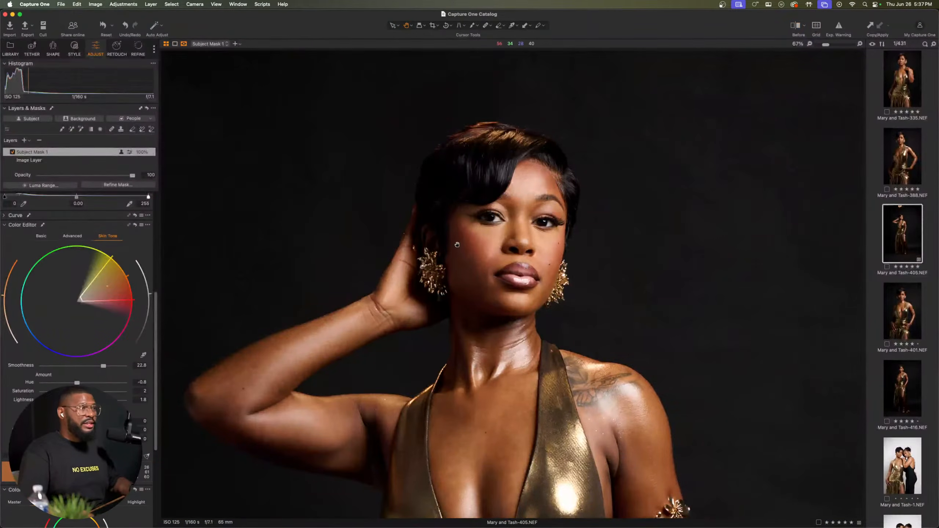
{"action": "key", "text": "y"}
{"action": "key", "text": "y"}
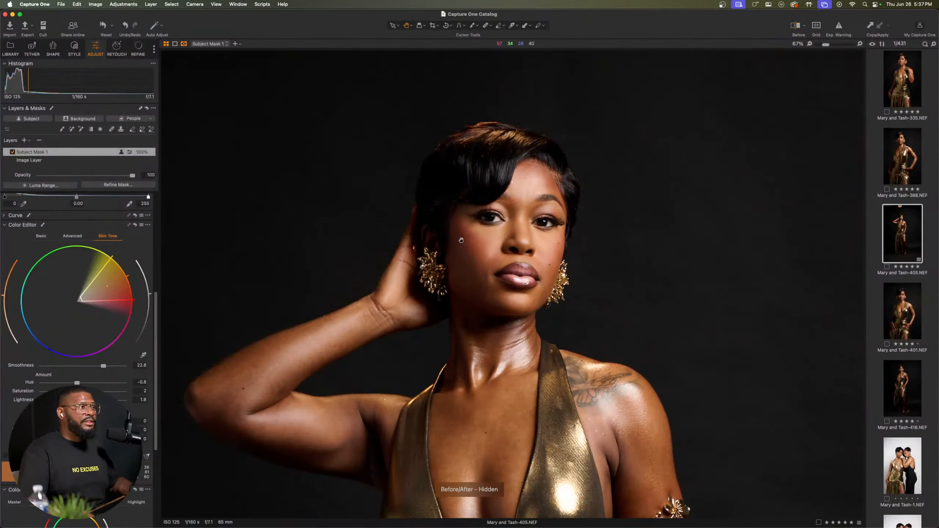
{"action": "scroll", "coordinate": [517, 238], "scroll_direction": "up", "scroll_amount": 5}
{"action": "scroll", "coordinate": [517, 237], "scroll_direction": "down", "scroll_amount": 5}
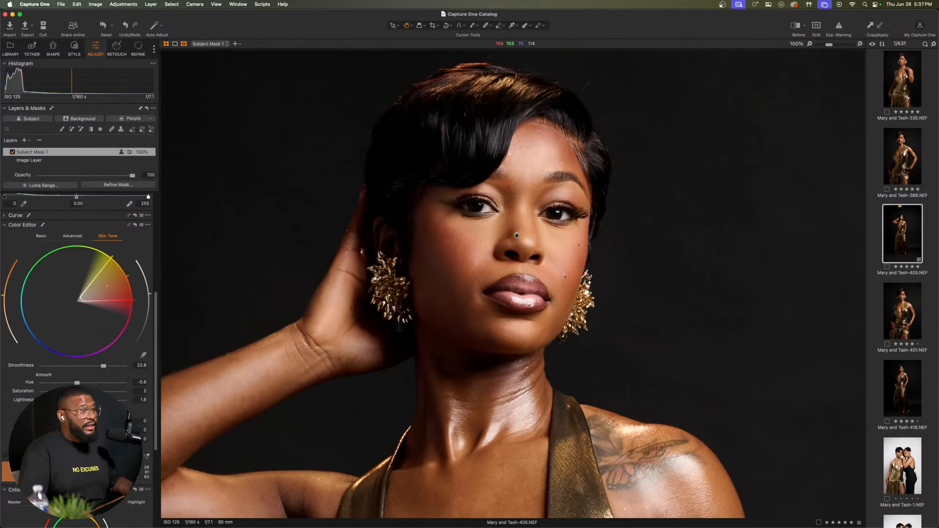
Step: Set the skin tone's lightness amount to 0.8 on the subject mask after comparing before and after
{"action": "scroll", "coordinate": [516, 235], "scroll_direction": "up", "scroll_amount": 2}
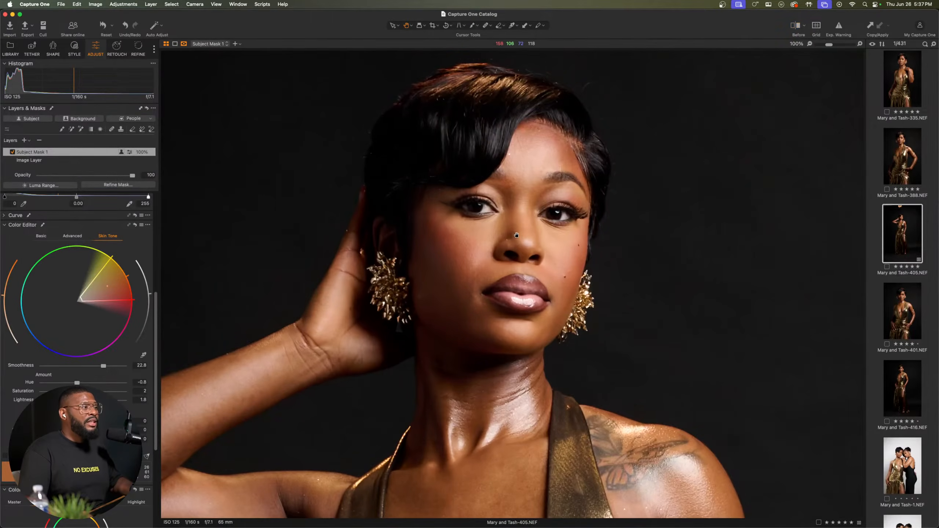
{"action": "key", "text": "y"}
{"action": "key", "text": "y"}
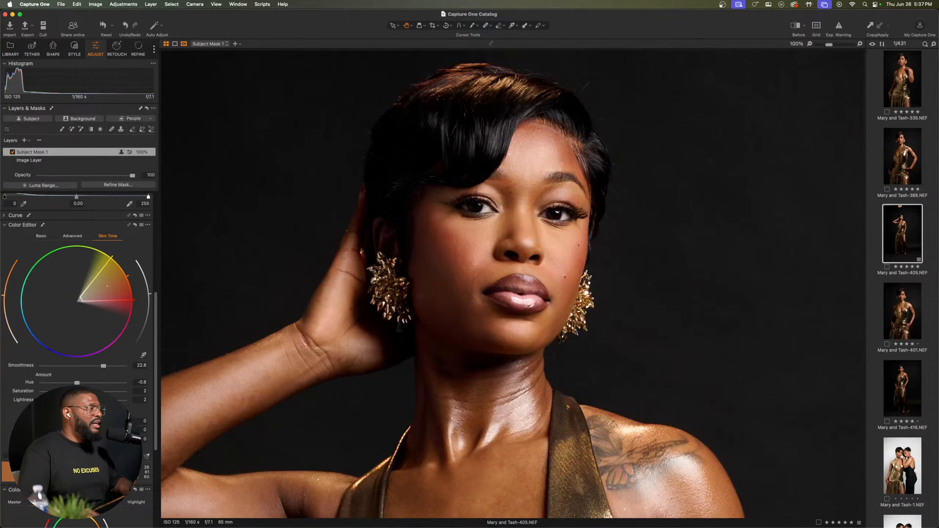
{"action": "left_click_drag", "start_coordinate": [92, 400], "coordinate": [93, 400]}
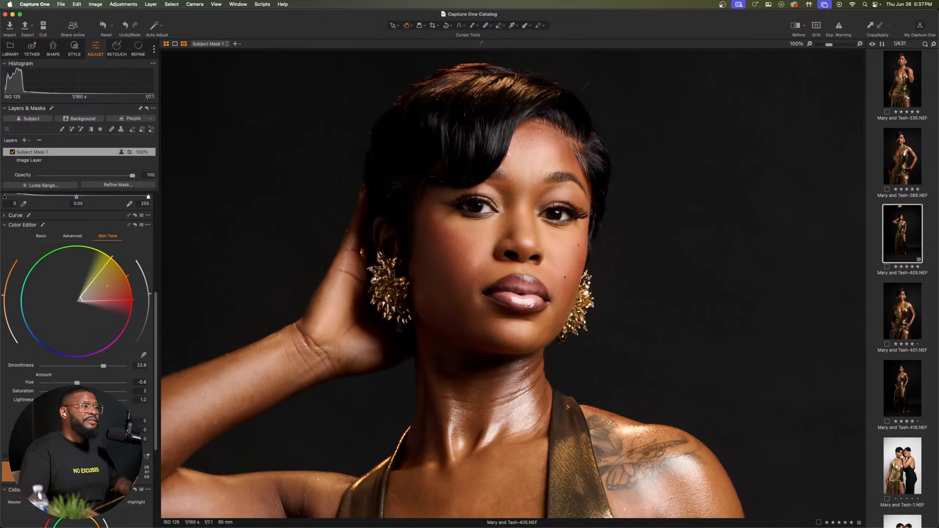
{"action": "left_click_drag", "start_coordinate": [88, 400], "coordinate": [86, 400]}
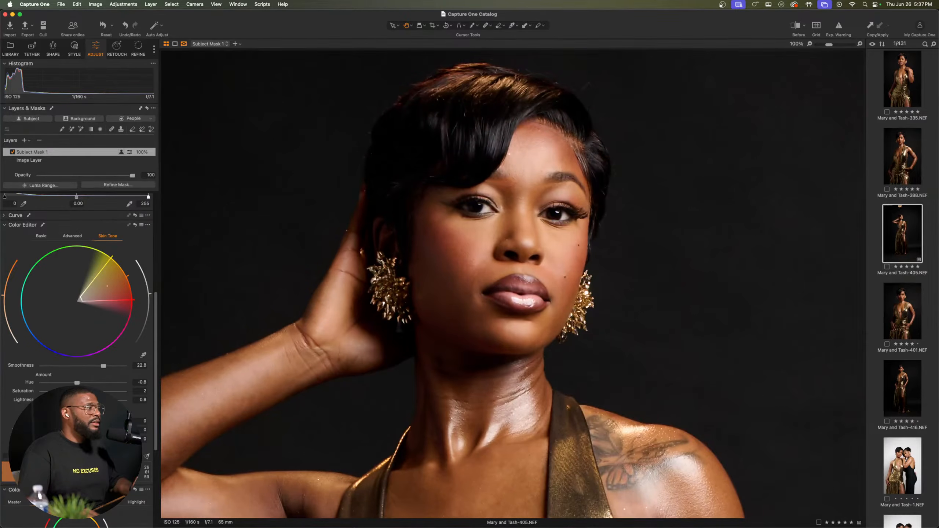
Step: Set the skin tone uniformity to hue 2.1, saturation 2.9 and lightness 1.7, and compare before and after
{"action": "scroll", "coordinate": [78, 296], "scroll_direction": "down", "scroll_amount": 1}
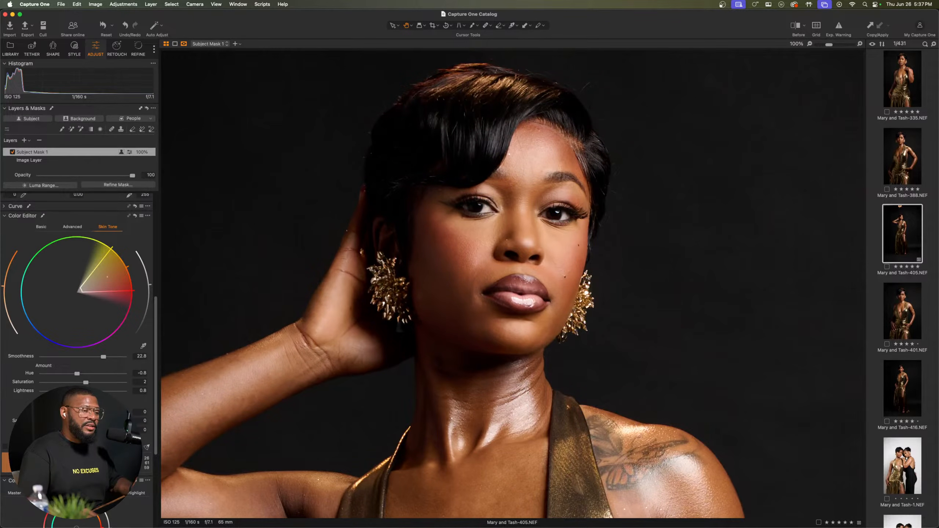
{"action": "mouse_move", "coordinate": [40, 412]}
{"action": "left_mouse_down"}
{"action": "mouse_move", "coordinate": [52, 412]}
{"action": "mouse_move", "coordinate": [41, 413]}
{"action": "mouse_move", "coordinate": [50, 430]}
{"action": "mouse_move", "coordinate": [41, 431]}
{"action": "left_mouse_up"}
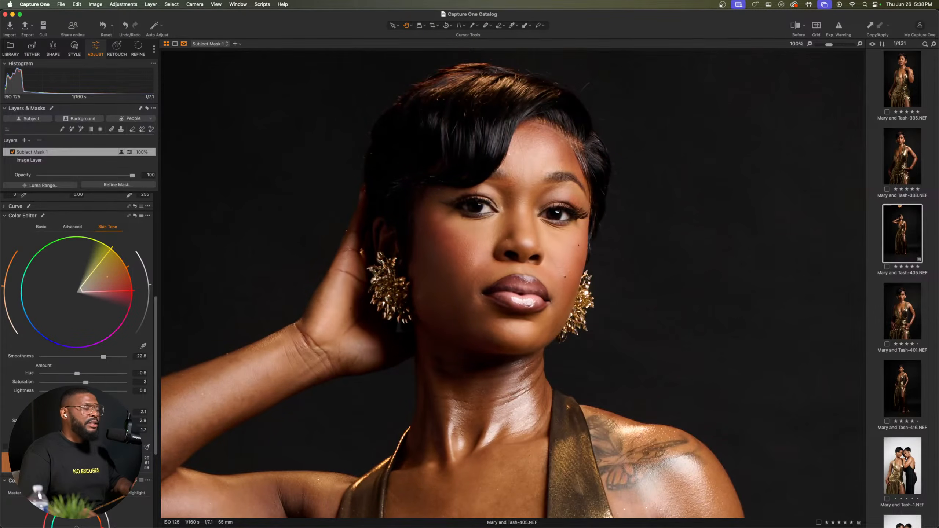
{"action": "scroll", "coordinate": [384, 318], "scroll_direction": "down", "scroll_amount": 5}
{"action": "scroll", "coordinate": [511, 265], "scroll_direction": "down", "scroll_amount": 3}
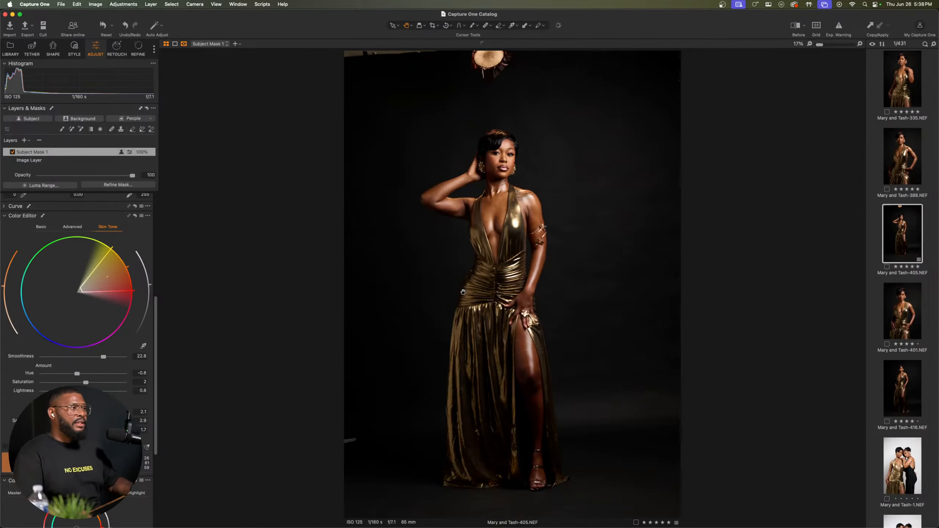
{"action": "scroll", "coordinate": [507, 188], "scroll_direction": "up", "scroll_amount": 2}
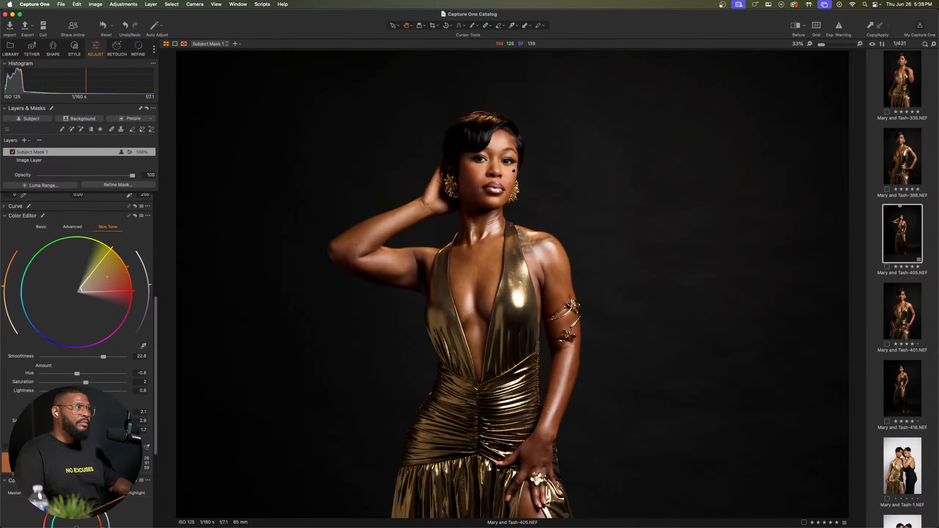
{"action": "key", "text": "y"}
{"action": "key", "text": "y"}
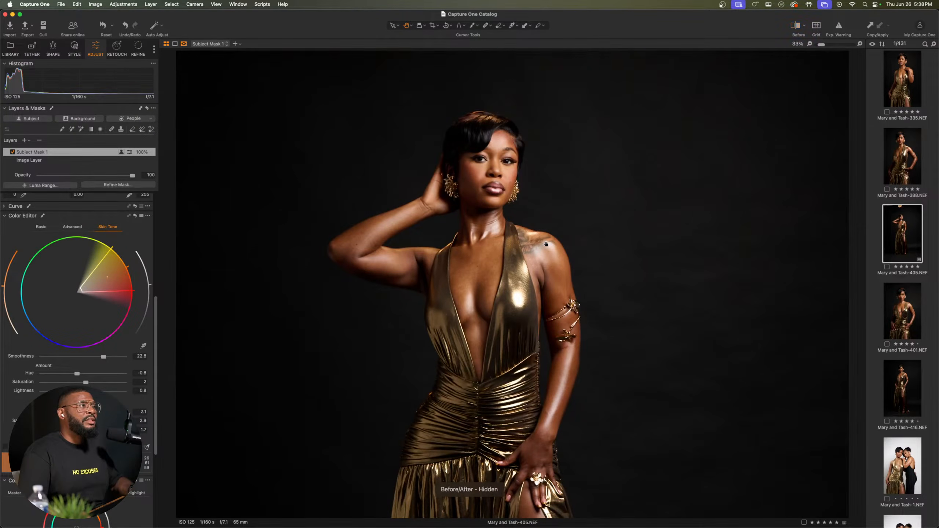
Step: Fine-tune the highlight brightness in the 3-Way Color Balance, and reset the shadow color adjustment
{"action": "scroll", "coordinate": [15, 418], "scroll_direction": "down", "scroll_amount": 5}
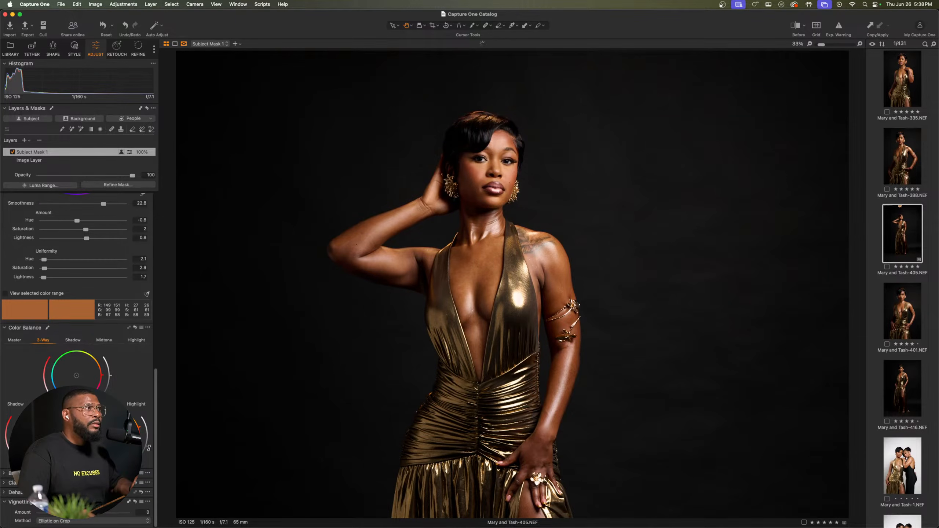
{"action": "mouse_move", "coordinate": [148, 436]}
{"action": "left_mouse_down"}
{"action": "mouse_move", "coordinate": [148, 420]}
{"action": "mouse_move", "coordinate": [149, 436]}
{"action": "left_mouse_up"}
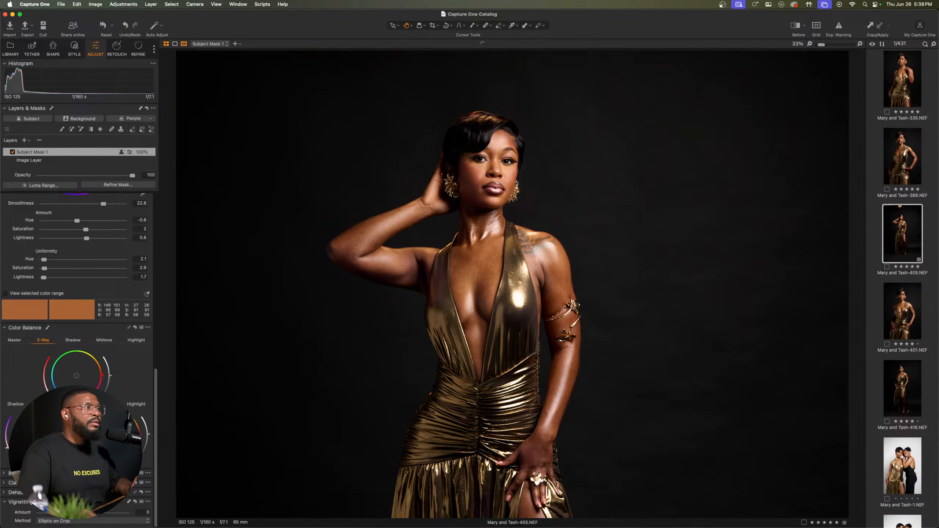
{"action": "left_click_drag", "start_coordinate": [38, 435], "coordinate": [36, 437]}
{"action": "double_click", "coordinate": [36, 436]}
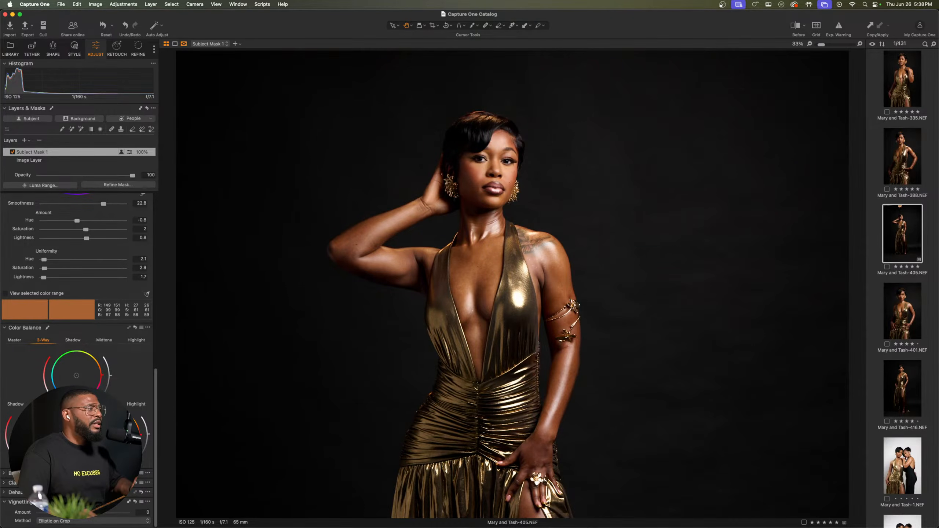
Step: Examine the skin tone on the face at close range and across the full-length portrait
{"action": "double_click", "coordinate": [500, 146]}
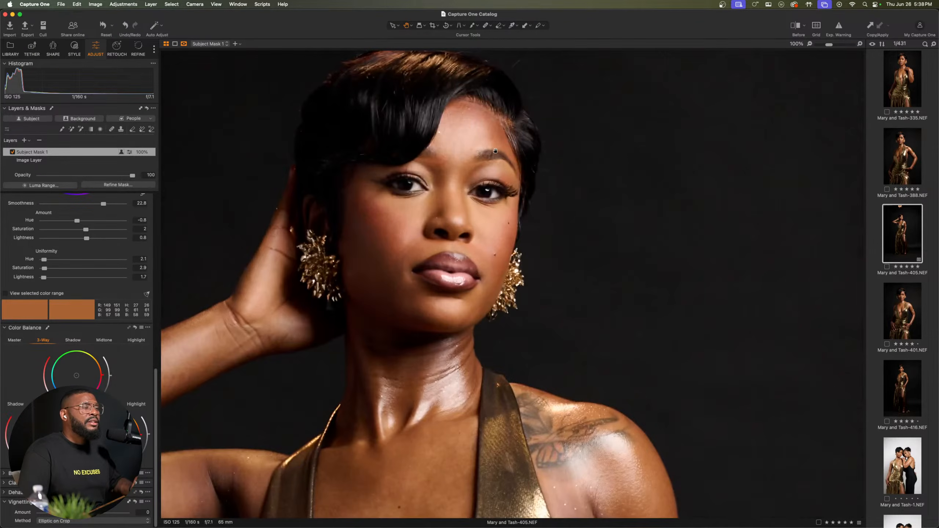
{"action": "double_click", "coordinate": [494, 151]}
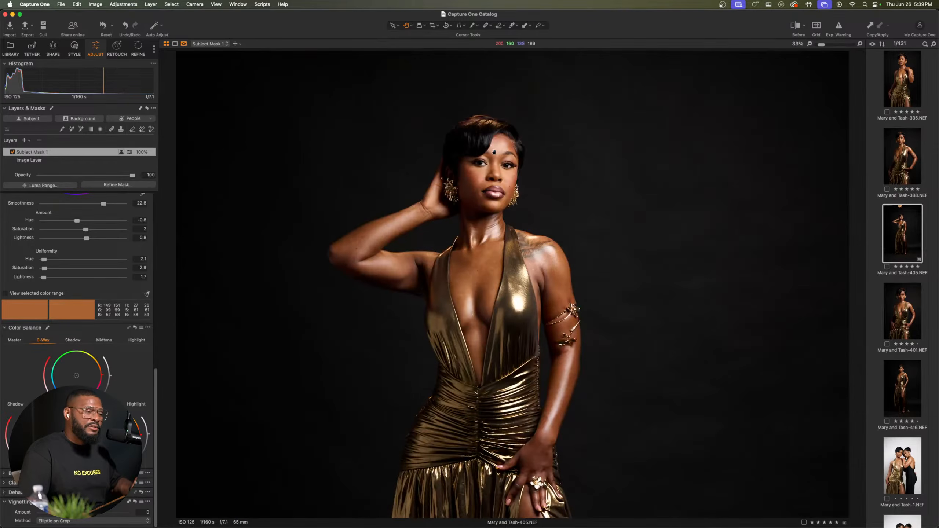
{"action": "scroll", "coordinate": [498, 152], "scroll_direction": "up", "scroll_amount": 5}
{"action": "scroll", "coordinate": [498, 157], "scroll_direction": "down", "scroll_amount": 5}
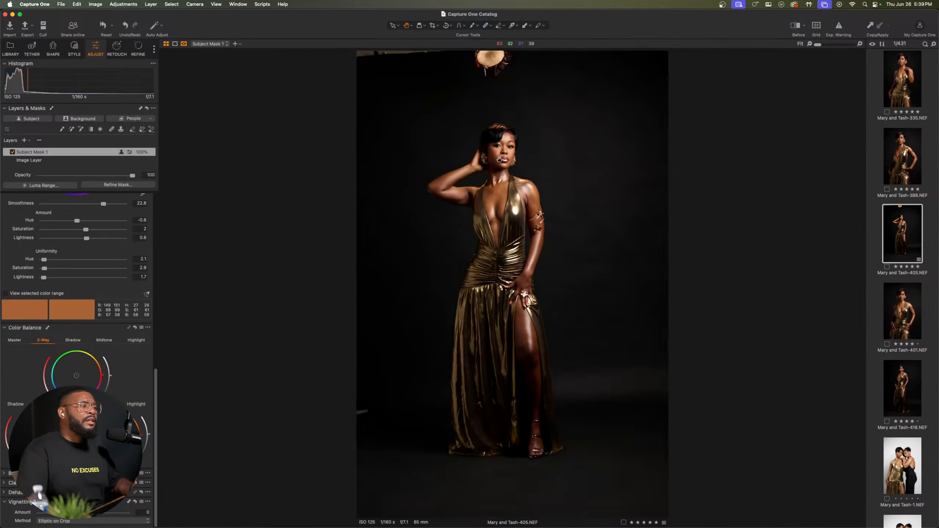
{"action": "scroll", "coordinate": [498, 161], "scroll_direction": "up", "scroll_amount": 3}
{"action": "scroll", "coordinate": [499, 161], "scroll_direction": "up", "scroll_amount": 3}
{"action": "scroll", "coordinate": [499, 185], "scroll_direction": "down", "scroll_amount": 4}
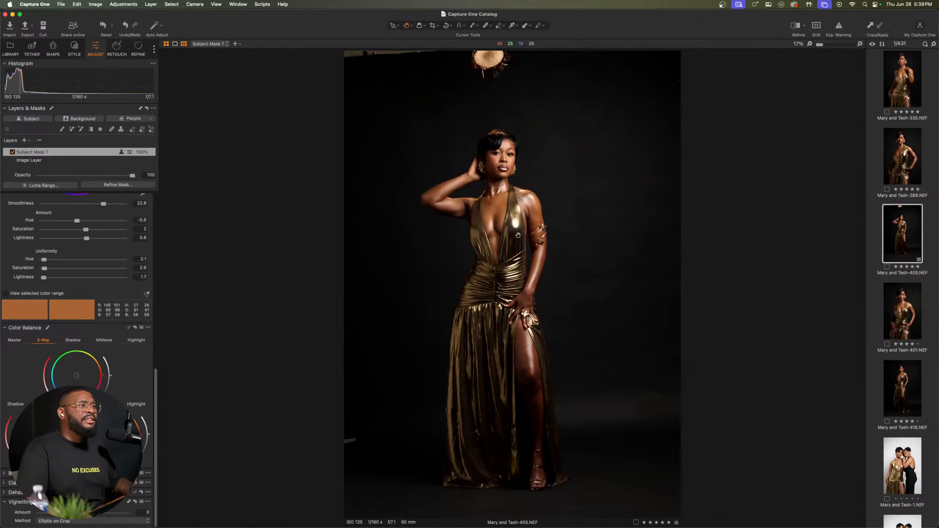
{"action": "scroll", "coordinate": [502, 211], "scroll_direction": "up", "scroll_amount": 2}
{"action": "left_click_drag", "start_coordinate": [502, 211], "coordinate": [503, 295]}
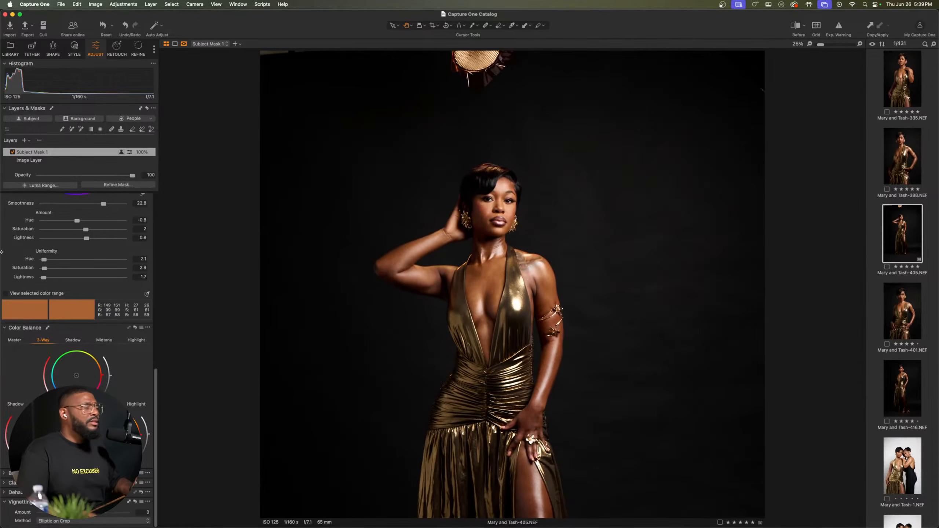
Step: Select the base image layer and set its High Dynamic Range shadow to 15
{"action": "scroll", "coordinate": [130, 232], "scroll_direction": "up", "scroll_amount": 6}
{"action": "scroll", "coordinate": [130, 232], "scroll_direction": "up", "scroll_amount": 4}
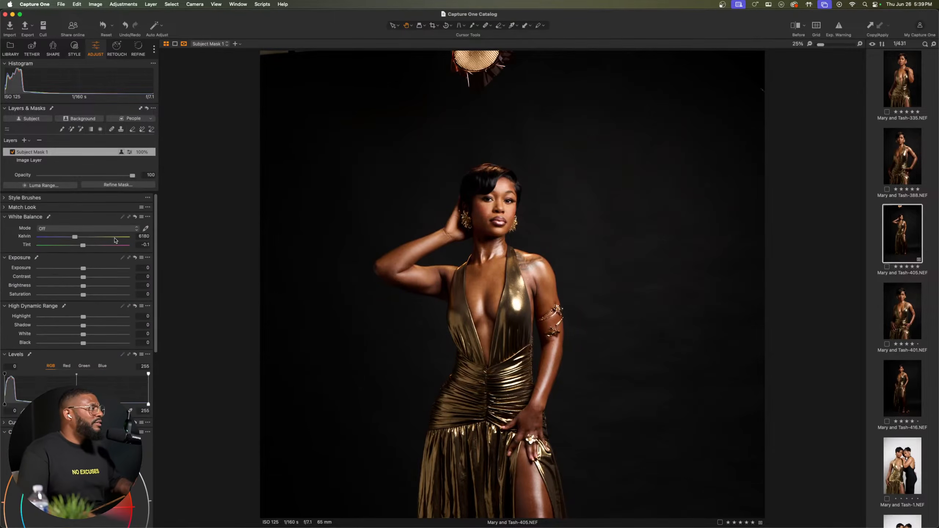
{"action": "left_click", "coordinate": [38, 162]}
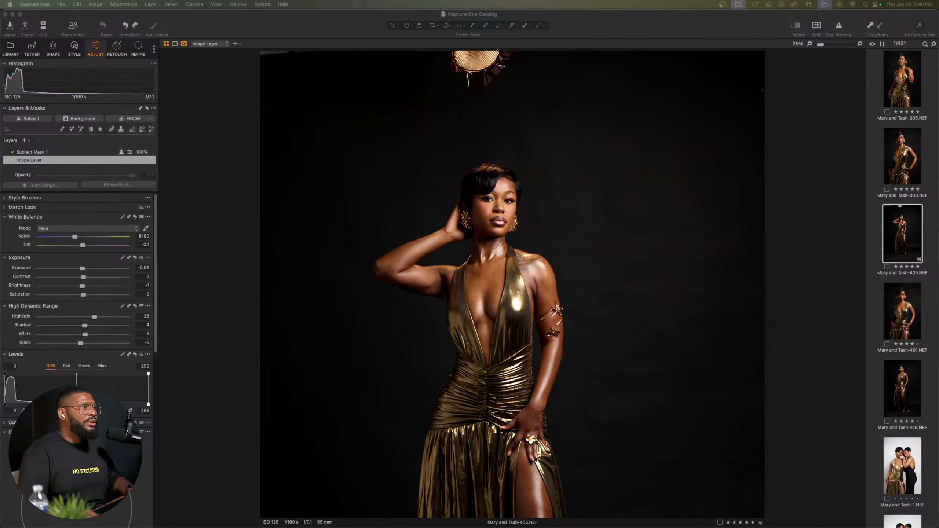
{"action": "scroll", "coordinate": [440, 344], "scroll_direction": "down", "scroll_amount": 1}
{"action": "scroll", "coordinate": [514, 132], "scroll_direction": "up", "scroll_amount": 2}
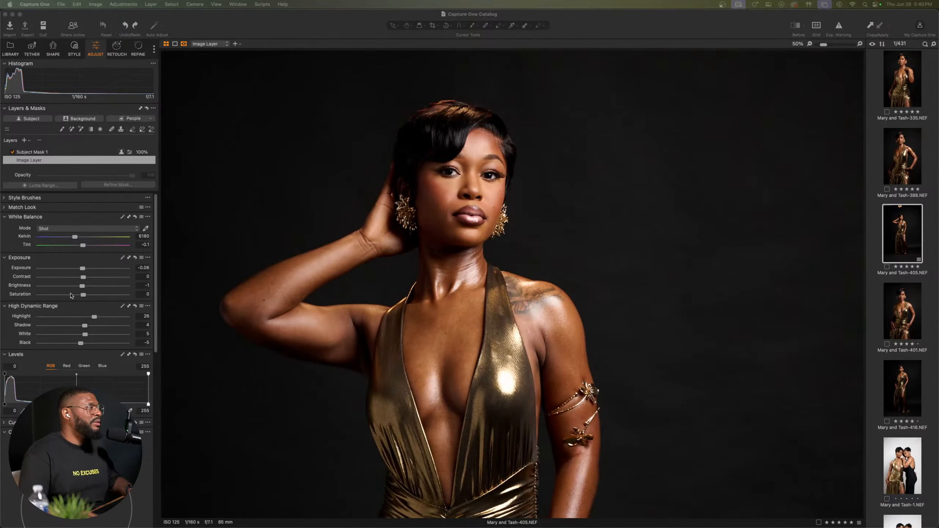
{"action": "left_click", "coordinate": [43, 162]}
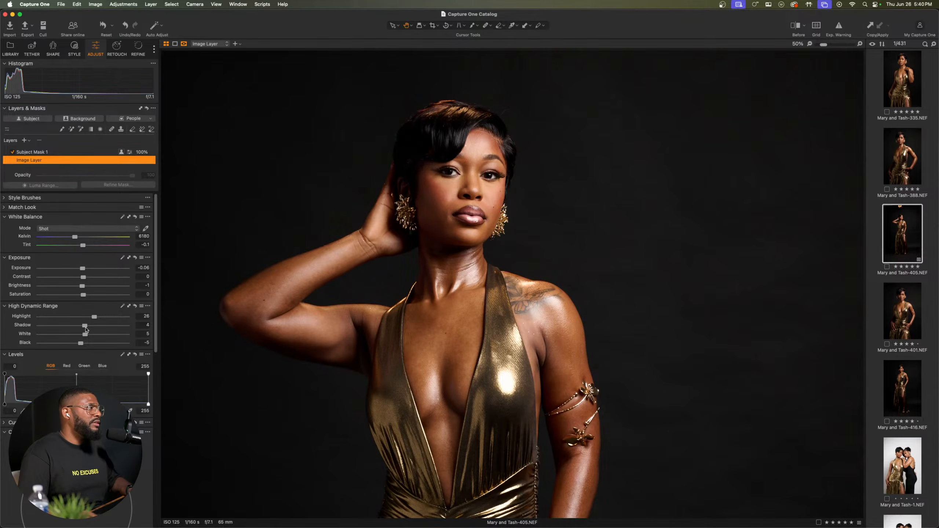
{"action": "key", "text": "super+0"}
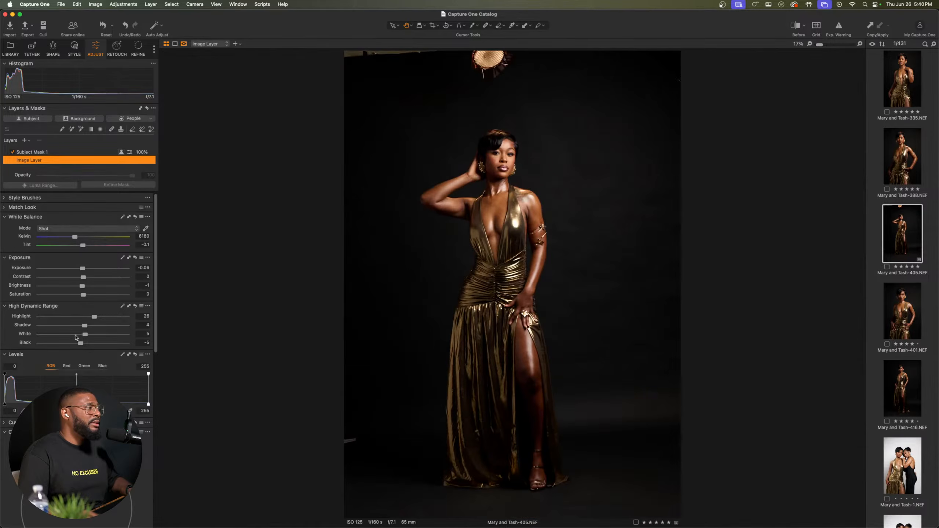
{"action": "left_click_drag", "start_coordinate": [85, 327], "coordinate": [89, 328]}
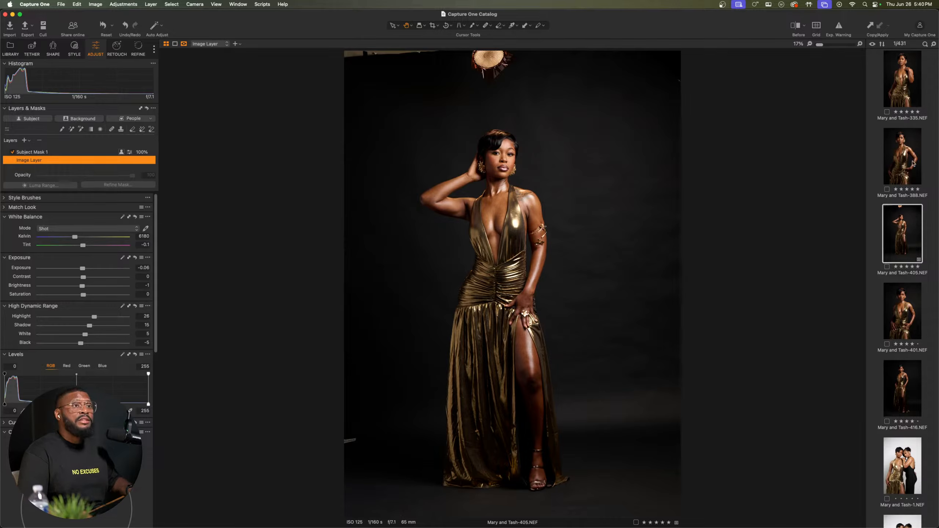
Step: Send the adjusted full-length gold-dress portrait to Evoto for editing and switch to Evoto
{"action": "right_click", "coordinate": [898, 229]}
{"action": "mouse_move", "coordinate": [851, 279]}
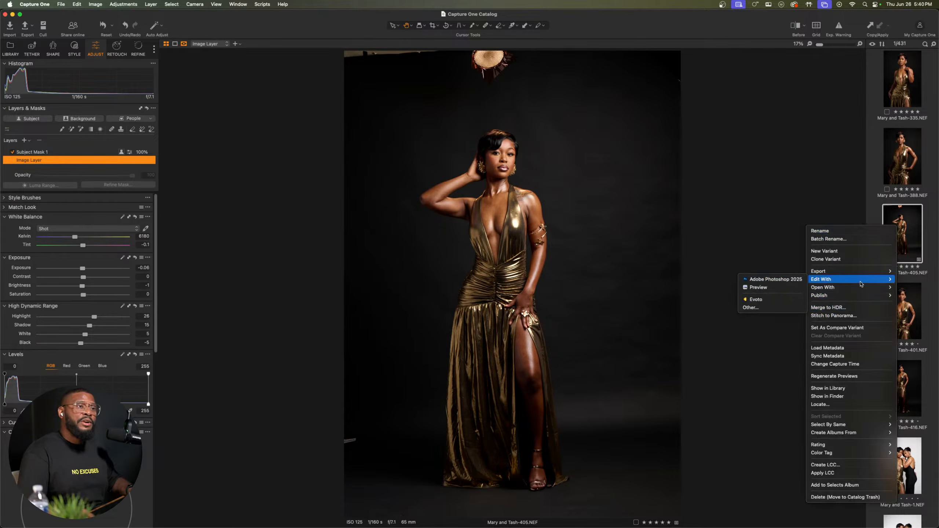
{"action": "left_click", "coordinate": [779, 300]}
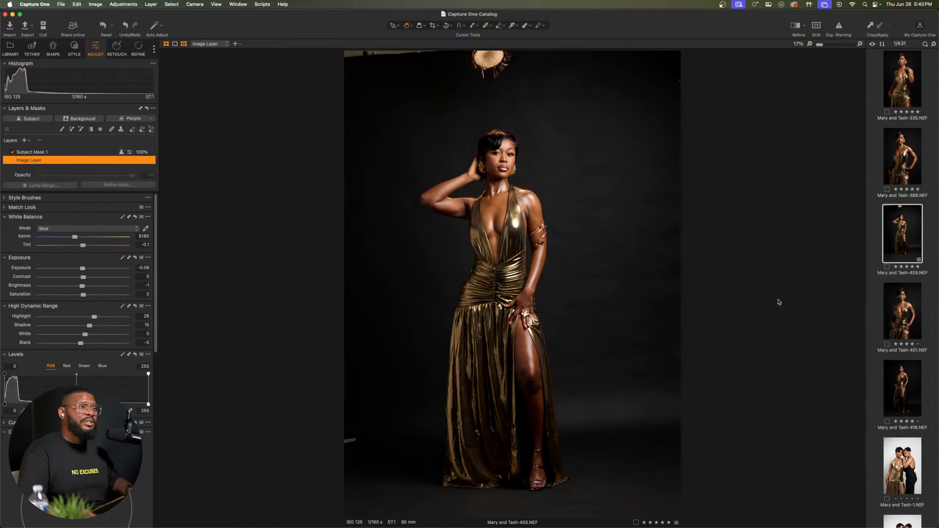
{"action": "left_click", "coordinate": [531, 355]}
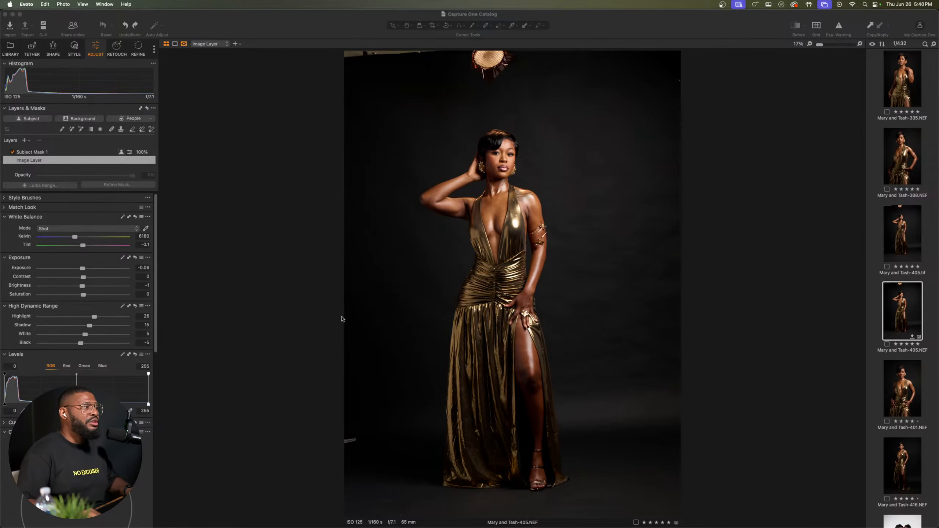
{"action": "key", "text": "ctrl+Up"}
{"action": "left_click", "coordinate": [464, 281]}
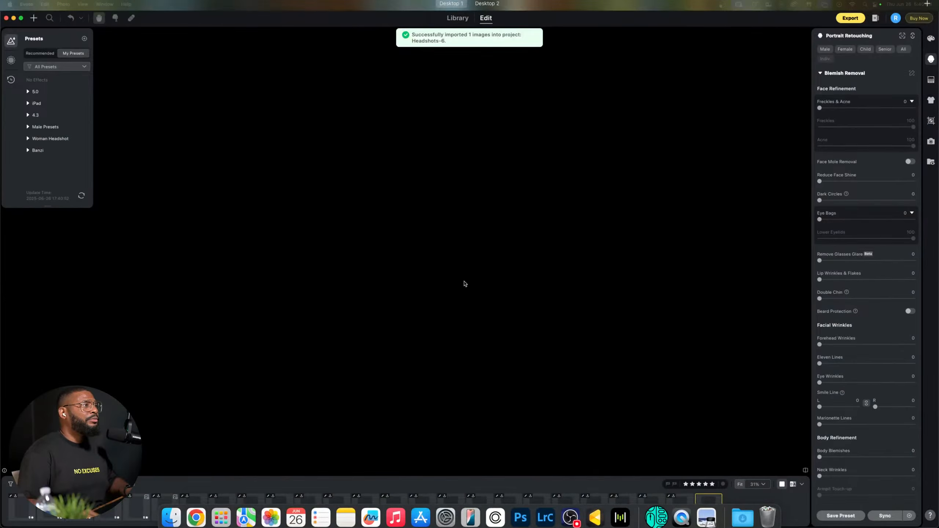
Step: Switch to Photoshop and examine the face, ear and shoulder in the portrait of the woman in brown lace
{"action": "key", "text": "ctrl+Up"}
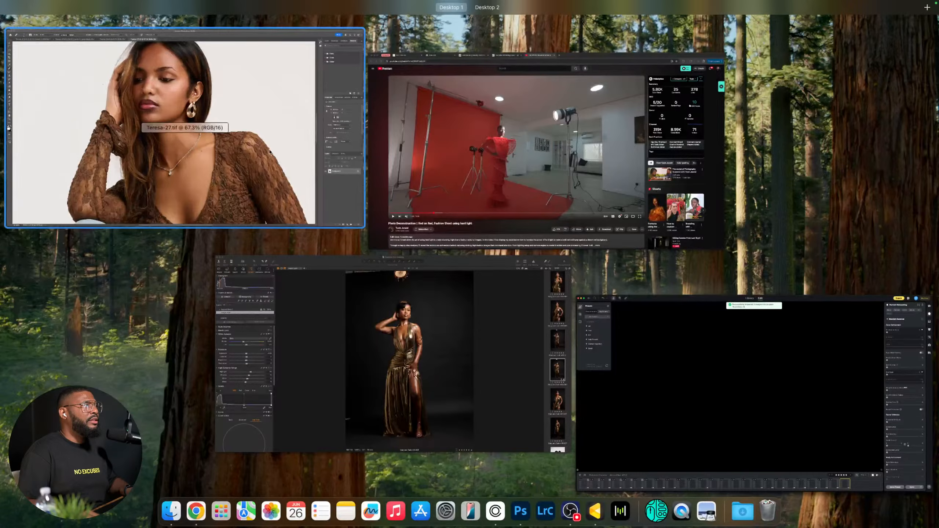
{"action": "left_click", "coordinate": [270, 151]}
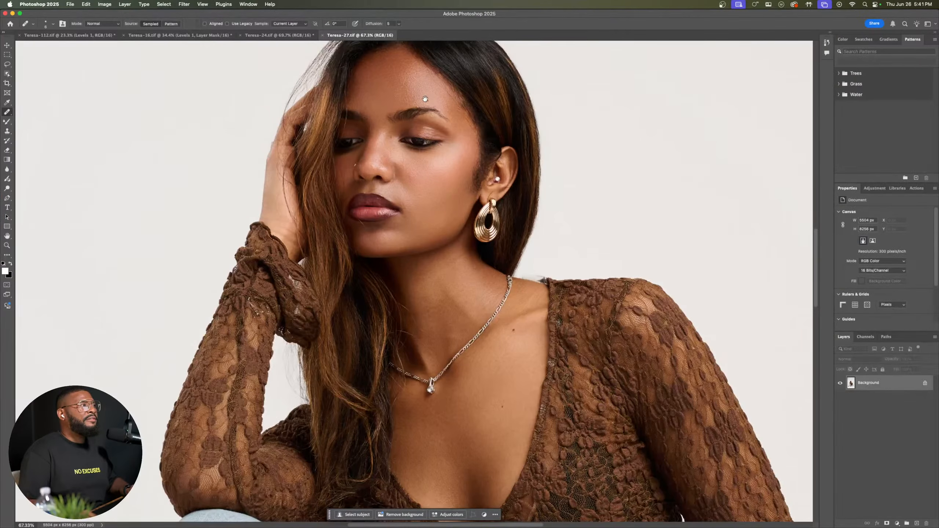
{"action": "left_click_drag", "start_coordinate": [426, 98], "coordinate": [426, 220]}
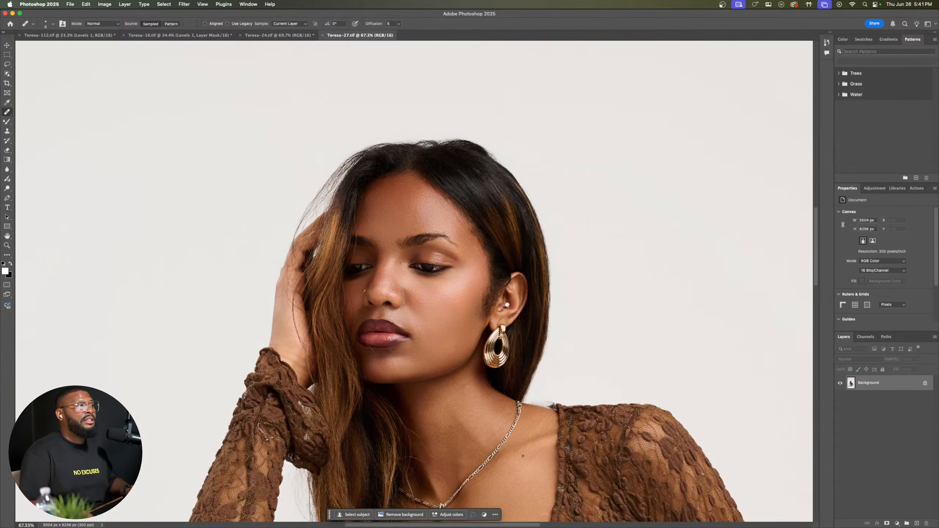
{"action": "left_click_drag", "start_coordinate": [524, 210], "coordinate": [324, 241]}
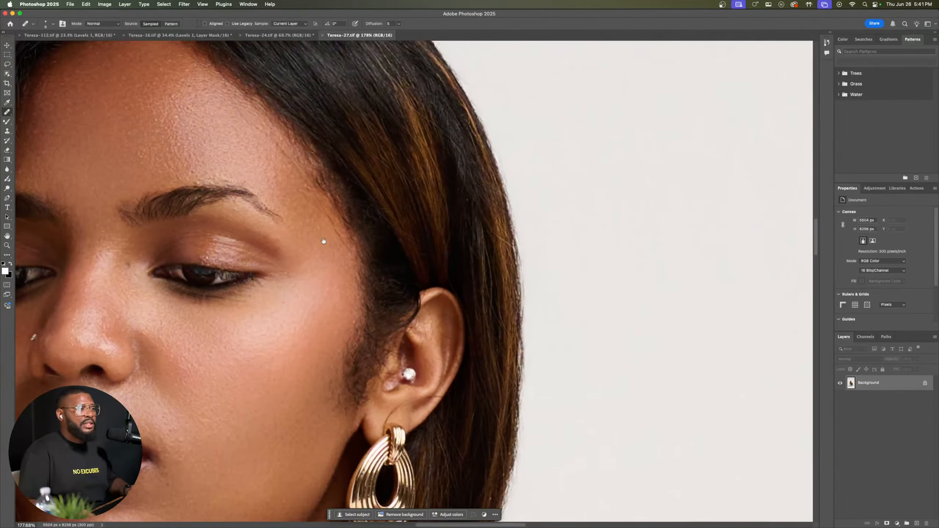
{"action": "scroll", "coordinate": [497, 216], "scroll_direction": "down", "scroll_amount": 10}
{"action": "scroll", "coordinate": [497, 216], "scroll_direction": "right", "scroll_amount": 5}
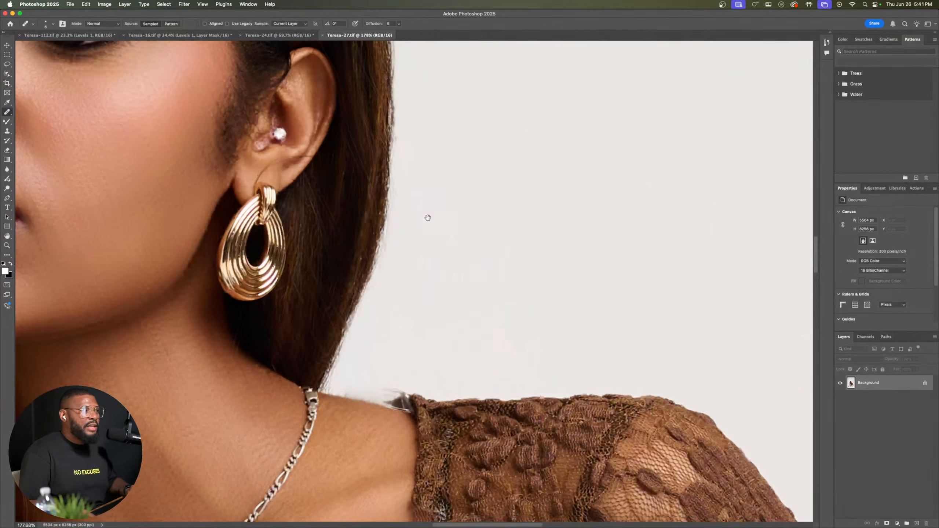
Step: Examine the hair edges against the light background, from beside the earring up to the crown of the head
{"action": "scroll", "coordinate": [431, 242], "scroll_direction": "up", "scroll_amount": 6}
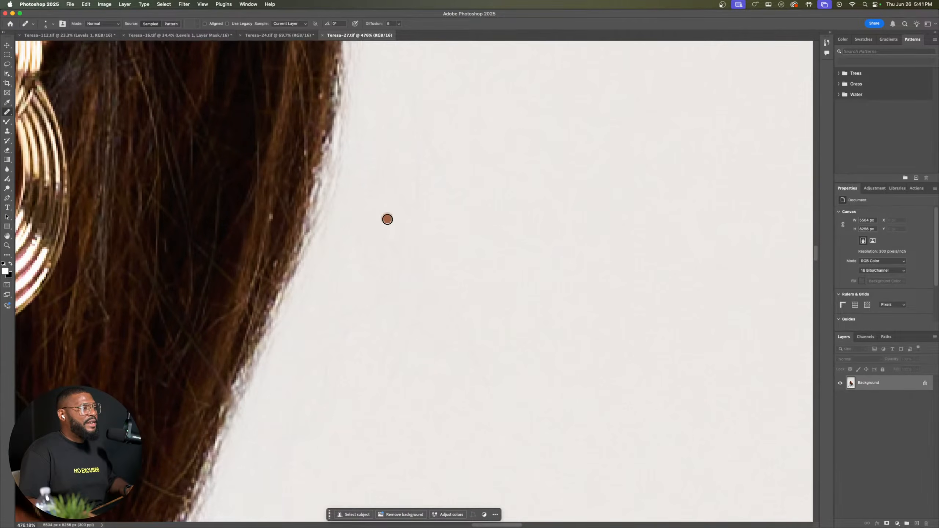
{"action": "scroll", "coordinate": [384, 204], "scroll_direction": "down", "scroll_amount": 3}
{"action": "left_click_drag", "start_coordinate": [380, 176], "coordinate": [427, 428]}
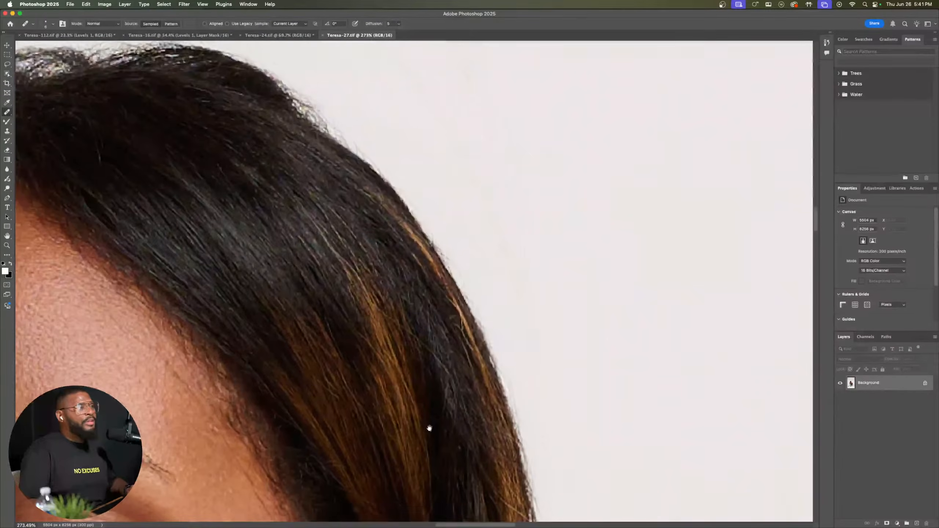
{"action": "left_click_drag", "start_coordinate": [347, 277], "coordinate": [512, 434]}
{"action": "left_click_drag", "start_coordinate": [382, 297], "coordinate": [795, 310]}
{"action": "left_click_drag", "start_coordinate": [583, 181], "coordinate": [492, 224]}
{"action": "left_click", "coordinate": [497, 216]}
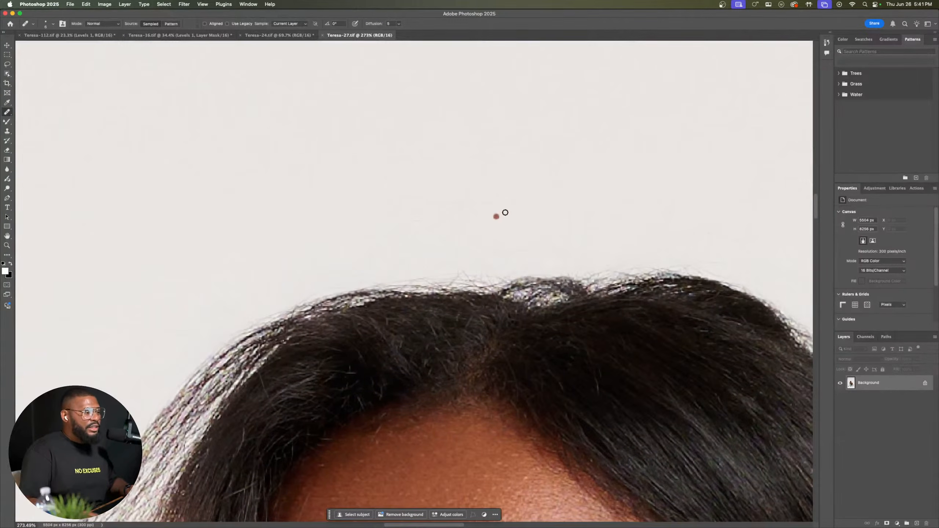
Step: Duplicate the Background layer twice and activate the Clone Stamp tool for retouching the topmost copy
{"action": "left_click", "coordinate": [504, 203]}
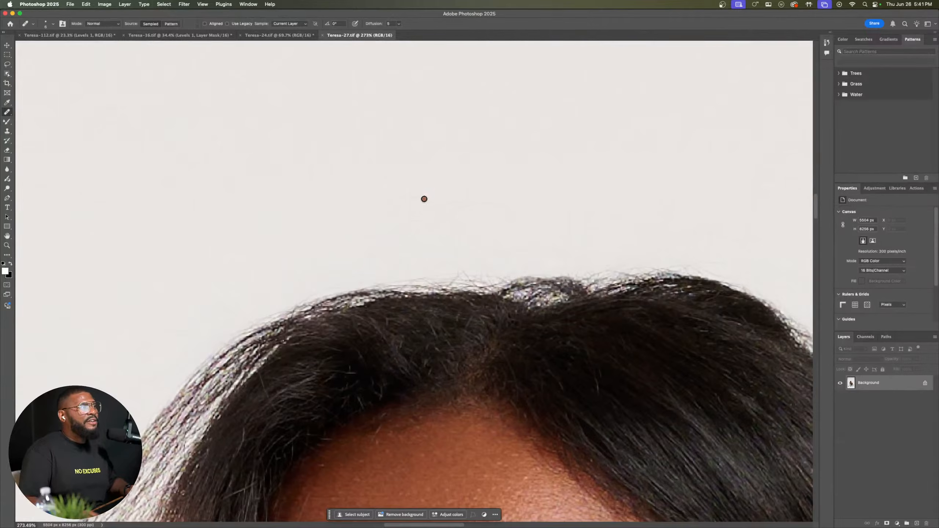
{"action": "scroll", "coordinate": [424, 200], "scroll_direction": "up", "scroll_amount": 5}
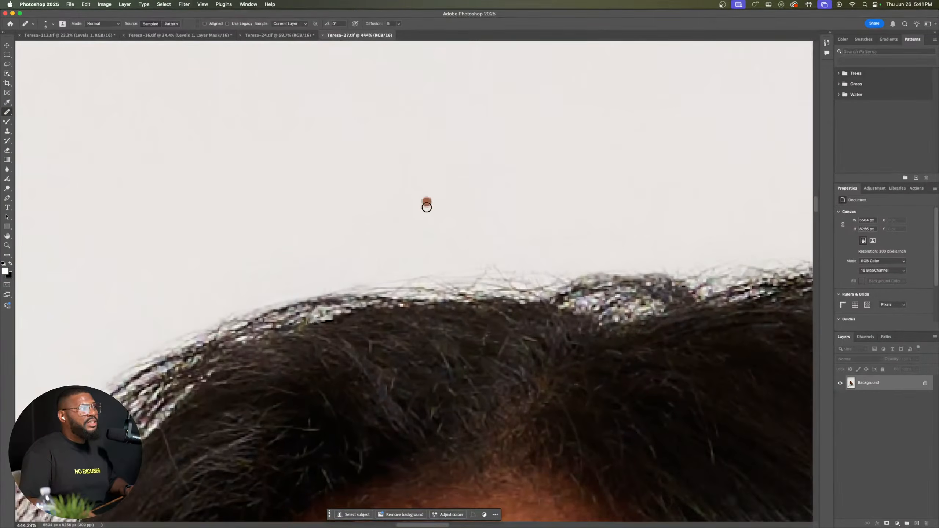
{"action": "scroll", "coordinate": [428, 207], "scroll_direction": "down", "scroll_amount": 1}
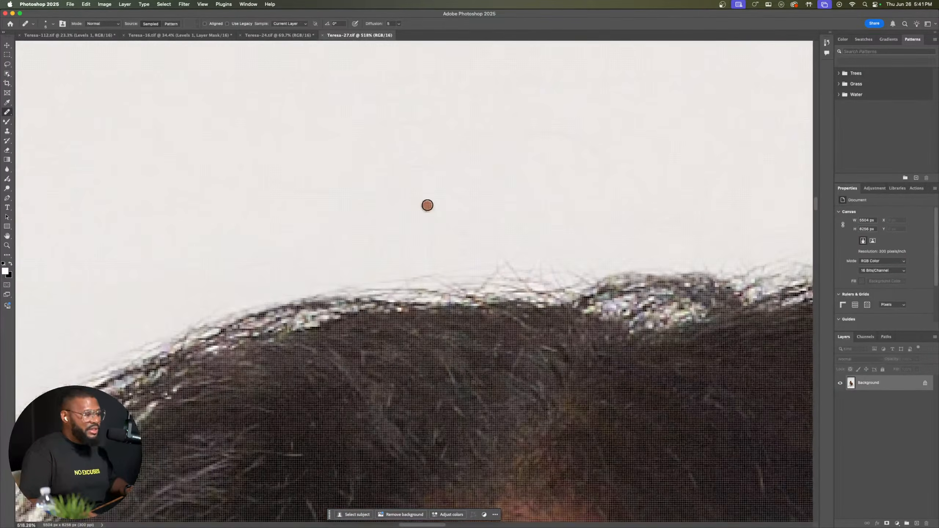
{"action": "scroll", "coordinate": [426, 204], "scroll_direction": "down", "scroll_amount": 1}
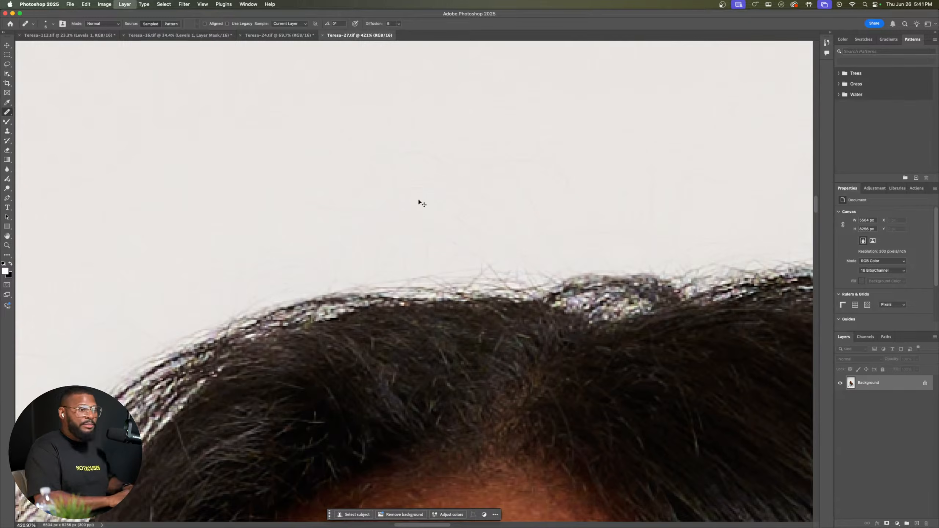
{"action": "key", "text": "super+j"}
{"action": "key", "text": "super+j"}
{"action": "left_click", "coordinate": [7, 131]}
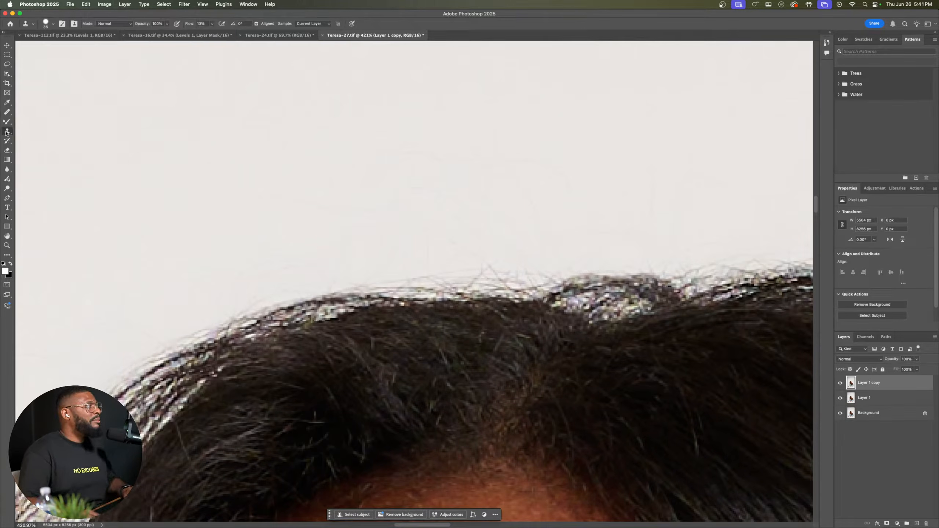
{"action": "left_click", "coordinate": [311, 98], "text": "alt"}
{"action": "left_click_drag", "start_coordinate": [477, 174], "coordinate": [421, 176]}
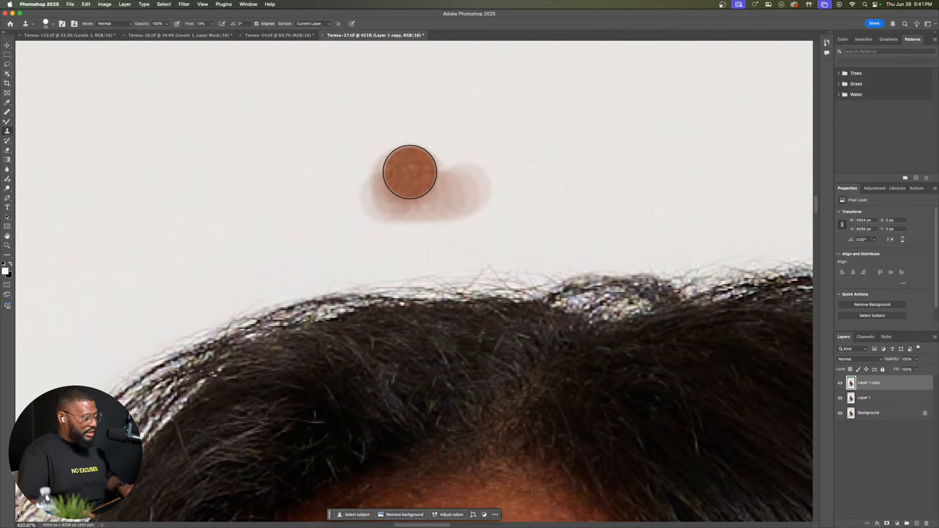
{"action": "key", "text": "super+z"}
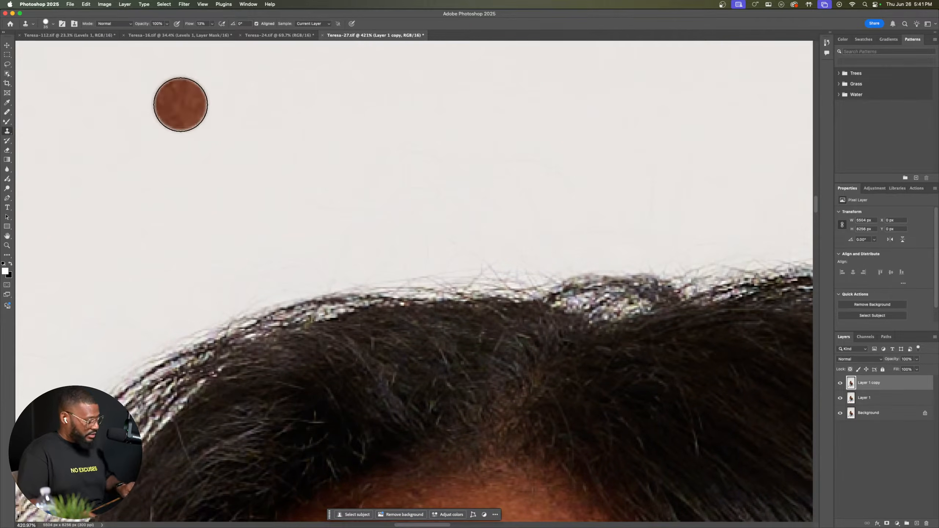
Step: Clone clean light backdrop over the stray hairs standing above the crown and center part of the head
{"action": "left_click", "coordinate": [347, 91], "text": "alt"}
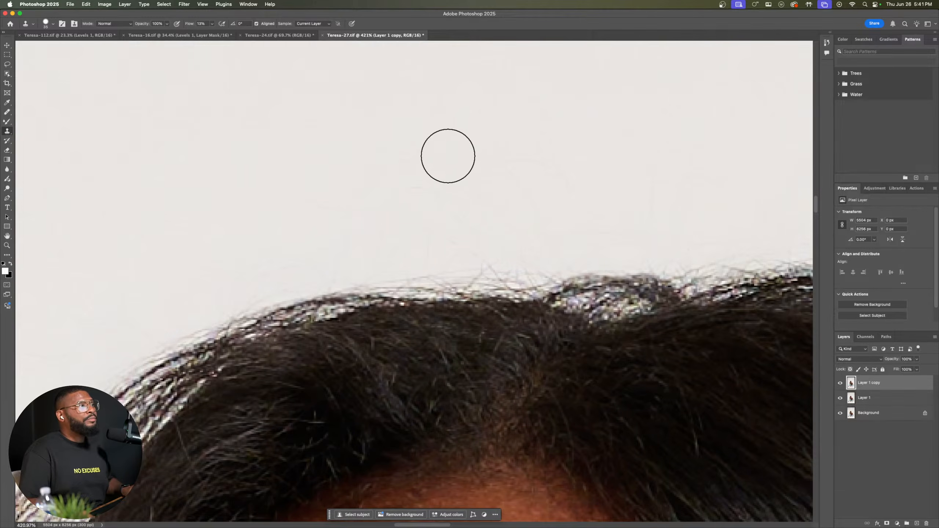
{"action": "mouse_move", "coordinate": [455, 159]}
{"action": "left_mouse_down"}
{"action": "mouse_move", "coordinate": [326, 182]}
{"action": "mouse_move", "coordinate": [508, 199]}
{"action": "mouse_move", "coordinate": [509, 214]}
{"action": "mouse_move", "coordinate": [424, 244]}
{"action": "mouse_move", "coordinate": [390, 183]}
{"action": "left_mouse_up"}
{"action": "left_click", "coordinate": [393, 170], "text": "alt"}
{"action": "mouse_move", "coordinate": [356, 239]}
{"action": "left_mouse_down"}
{"action": "mouse_move", "coordinate": [267, 252]}
{"action": "mouse_move", "coordinate": [288, 251]}
{"action": "mouse_move", "coordinate": [257, 274]}
{"action": "mouse_move", "coordinate": [494, 215]}
{"action": "mouse_move", "coordinate": [465, 225]}
{"action": "mouse_move", "coordinate": [627, 226]}
{"action": "left_mouse_up"}
Step: Clone clean backdrop over the flyaway hairs along the rounded slope of the head just past the crown
{"action": "left_click_drag", "start_coordinate": [648, 191], "coordinate": [120, 245]}
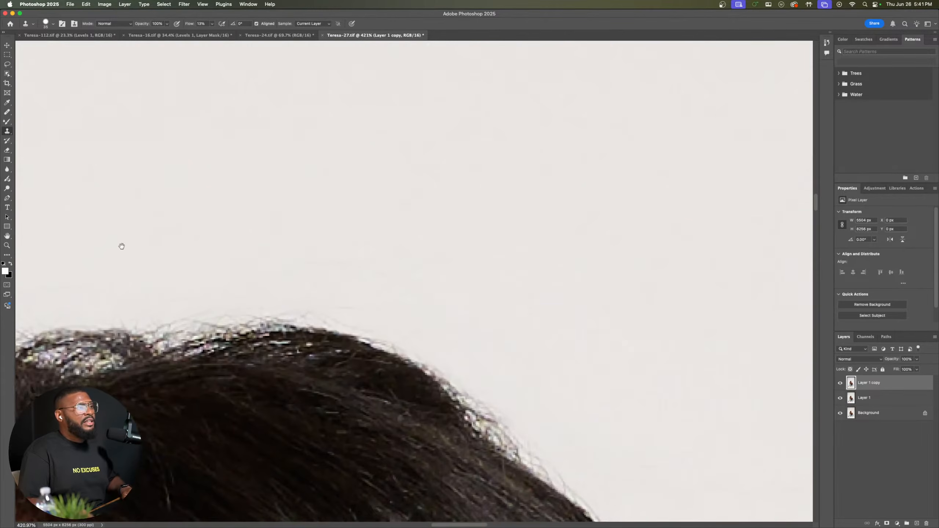
{"action": "mouse_move", "coordinate": [383, 236]}
{"action": "left_mouse_down"}
{"action": "mouse_move", "coordinate": [426, 267]}
{"action": "mouse_move", "coordinate": [434, 258]}
{"action": "mouse_move", "coordinate": [189, 270]}
{"action": "mouse_move", "coordinate": [168, 280]}
{"action": "mouse_move", "coordinate": [294, 271]}
{"action": "left_mouse_up"}
{"action": "left_click_drag", "start_coordinate": [459, 267], "coordinate": [367, 199]}
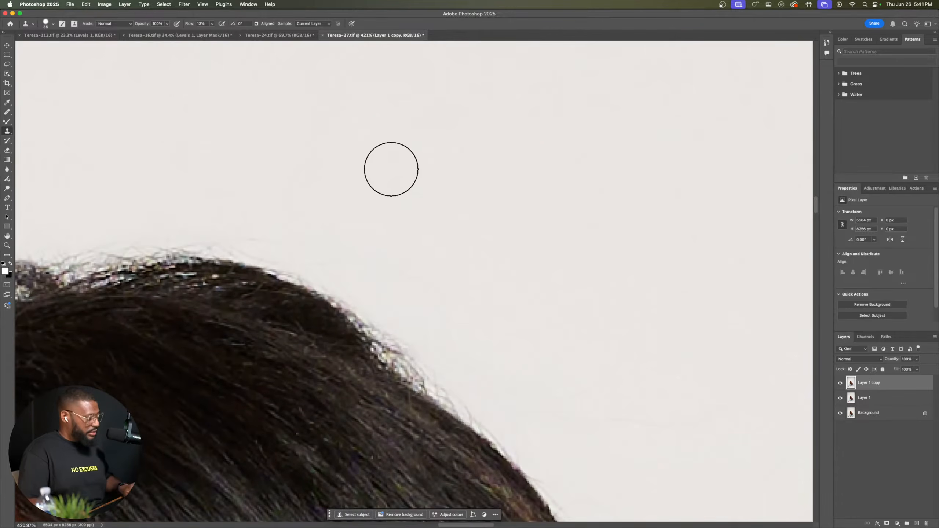
{"action": "left_click", "coordinate": [381, 170], "text": "alt"}
{"action": "mouse_move", "coordinate": [257, 238]}
{"action": "left_mouse_down"}
{"action": "mouse_move", "coordinate": [270, 227]}
{"action": "mouse_move", "coordinate": [434, 315]}
{"action": "mouse_move", "coordinate": [567, 420]}
{"action": "left_mouse_up"}
Step: Continue cloning clean backdrop over the flyaways further down the outer hair edge, beside the golden highlights
{"action": "mouse_move", "coordinate": [564, 380]}
{"action": "left_mouse_down"}
{"action": "mouse_move", "coordinate": [455, 235]}
{"action": "mouse_move", "coordinate": [403, 251]}
{"action": "left_mouse_up"}
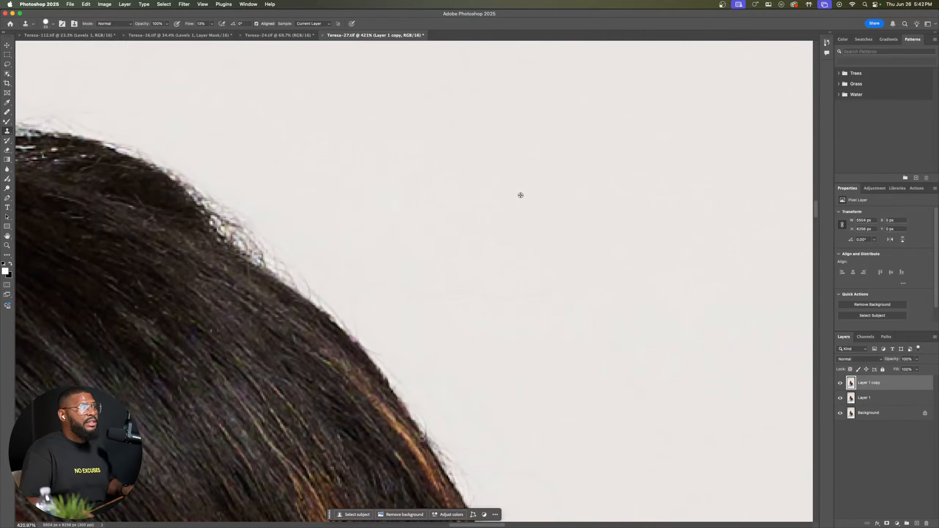
{"action": "left_click", "coordinate": [547, 193], "text": "alt"}
{"action": "mouse_move", "coordinate": [535, 306]}
{"action": "left_mouse_down"}
{"action": "mouse_move", "coordinate": [478, 303]}
{"action": "mouse_move", "coordinate": [600, 324]}
{"action": "mouse_move", "coordinate": [487, 290]}
{"action": "left_mouse_up"}
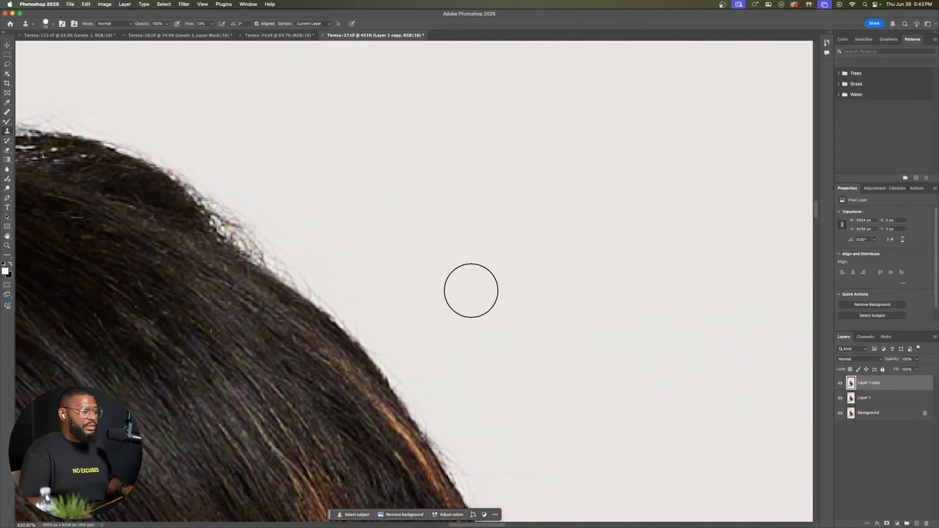
{"action": "scroll", "coordinate": [379, 308], "scroll_direction": "down", "scroll_amount": 20}
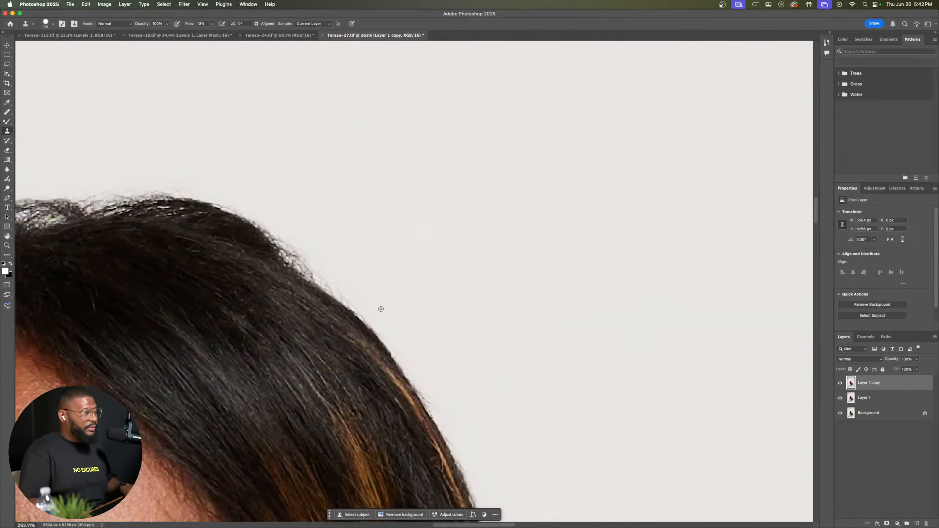
{"action": "scroll", "coordinate": [305, 267], "scroll_direction": "up", "scroll_amount": 20}
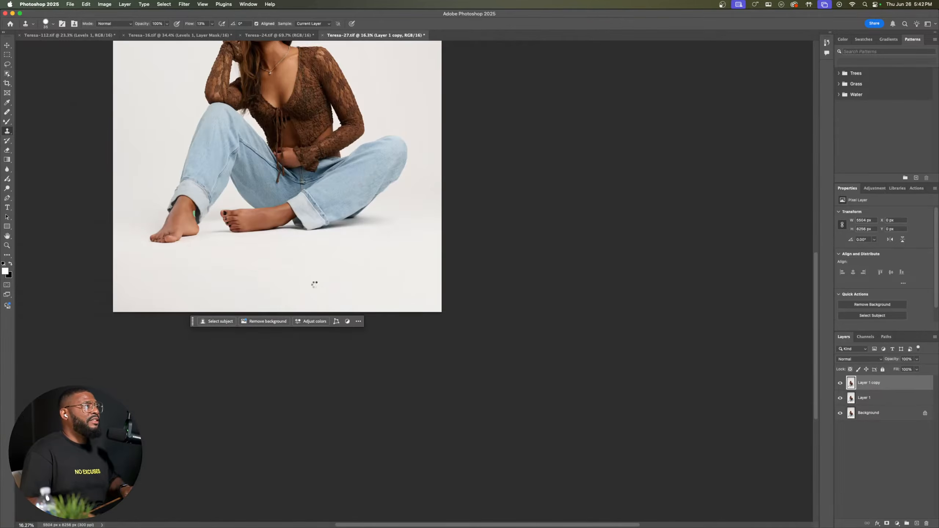
Step: Switch to the white lace dress portrait and hide the Basic Frequency Separation group, Layer 1 copy and Layer 1
{"action": "left_click", "coordinate": [89, 37]}
{"action": "left_click_drag", "start_coordinate": [373, 98], "coordinate": [375, 159]}
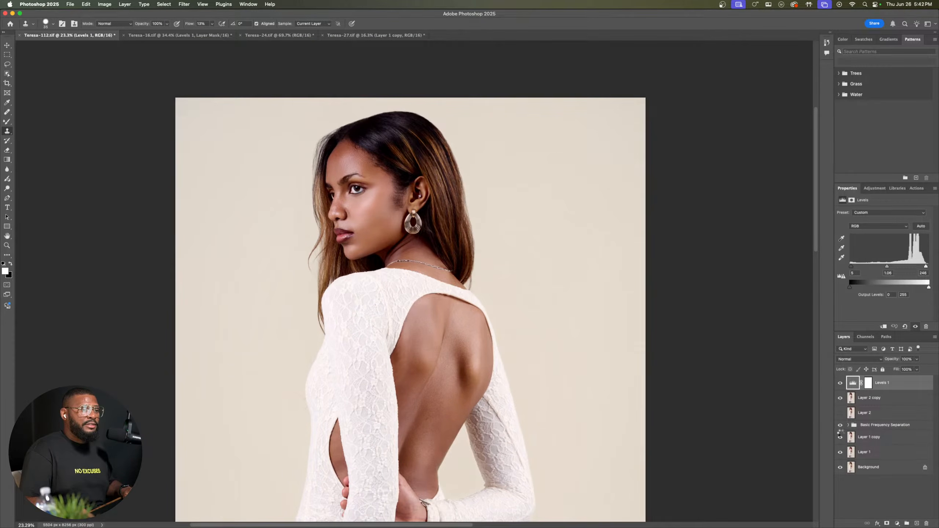
{"action": "left_click", "coordinate": [840, 426]}
{"action": "left_click", "coordinate": [840, 437]}
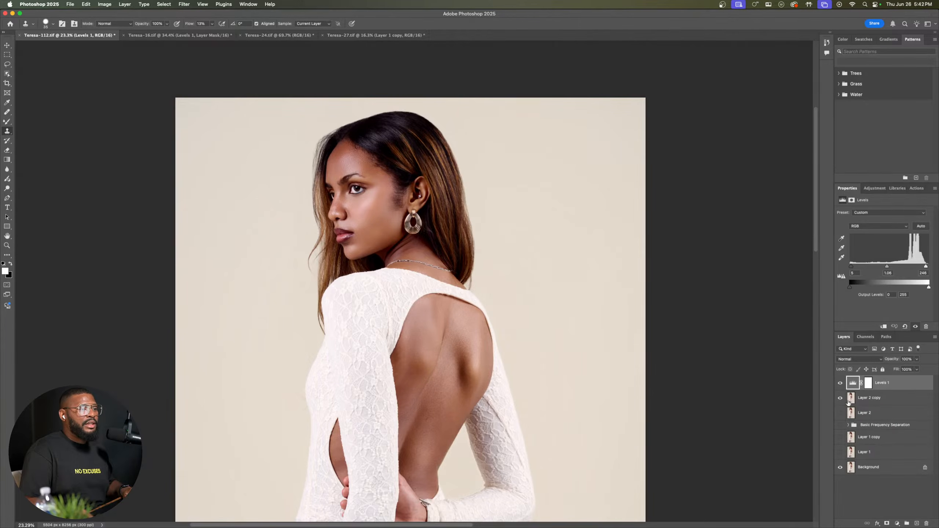
Step: Examine the woman's face and hair outline, comparing the portrait with and without Layer 2 copy
{"action": "scroll", "coordinate": [360, 164], "scroll_direction": "up", "scroll_amount": 1}
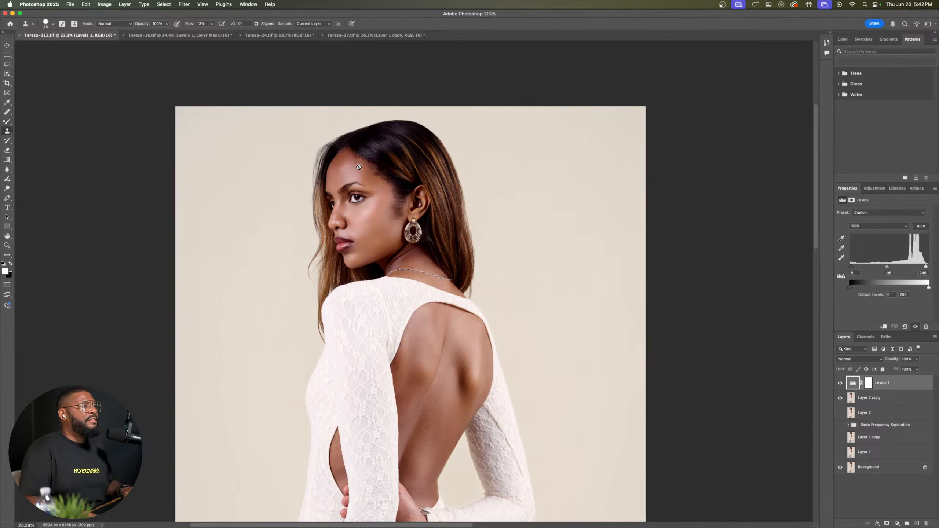
{"action": "scroll", "coordinate": [363, 164], "scroll_direction": "up", "scroll_amount": 10}
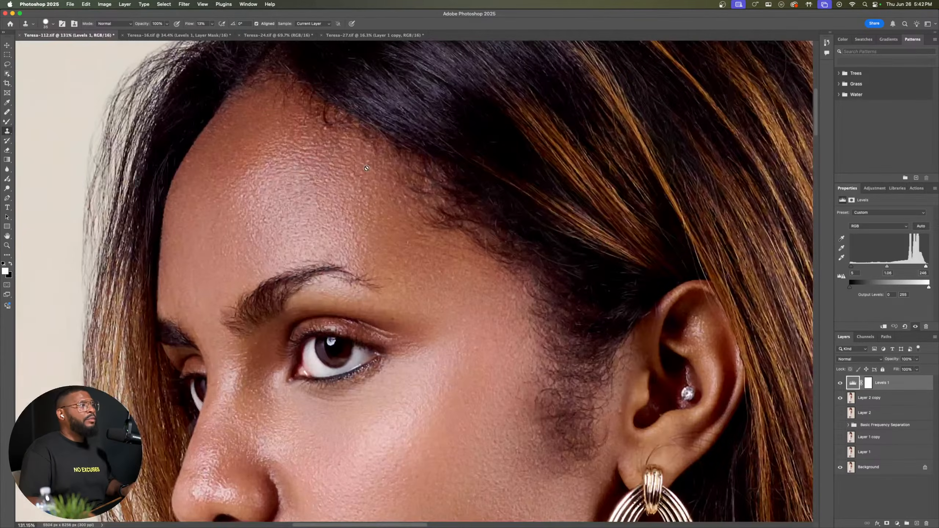
{"action": "scroll", "coordinate": [366, 168], "scroll_direction": "down", "scroll_amount": 5}
{"action": "scroll", "coordinate": [398, 138], "scroll_direction": "up", "scroll_amount": 3}
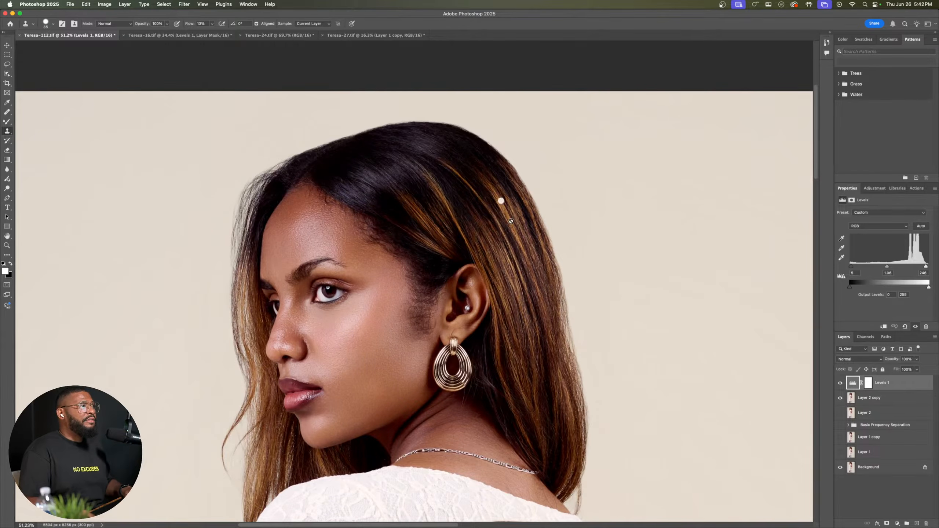
{"action": "left_click", "coordinate": [841, 400]}
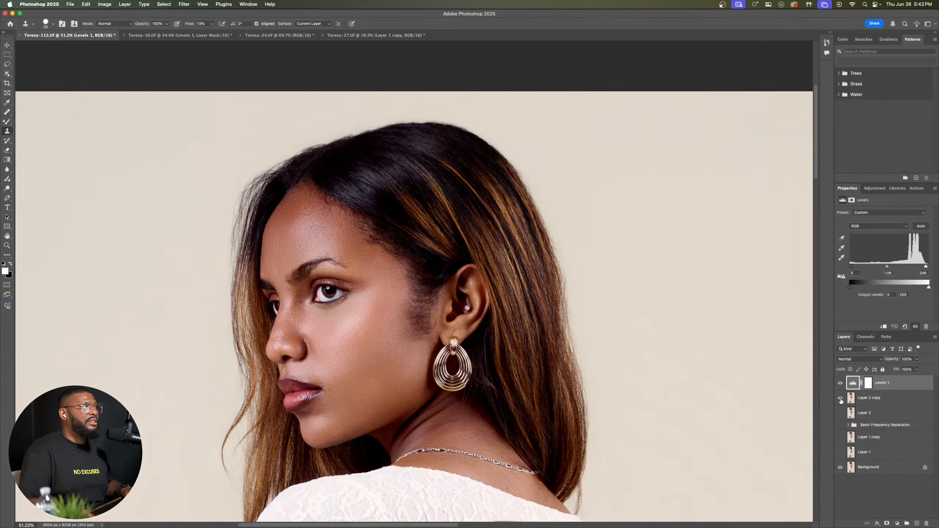
{"action": "left_click", "coordinate": [841, 399]}
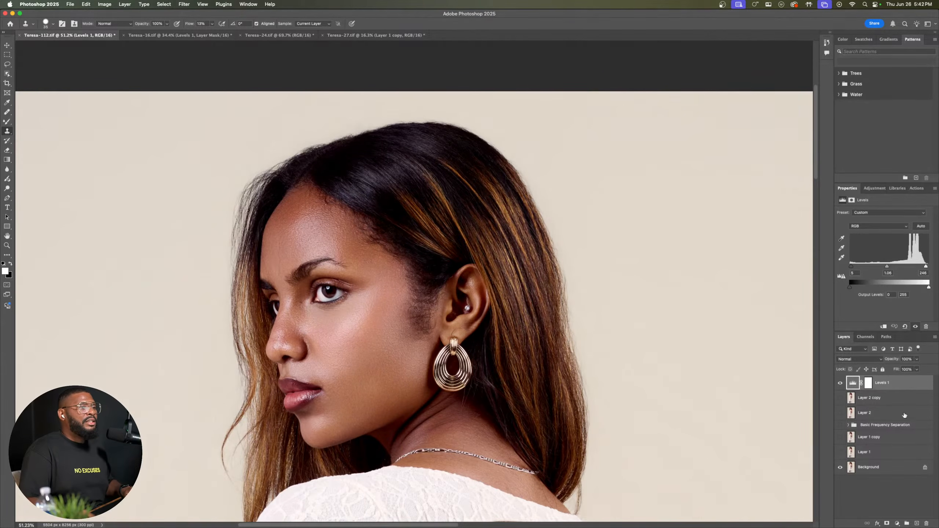
{"action": "left_click", "coordinate": [841, 399]}
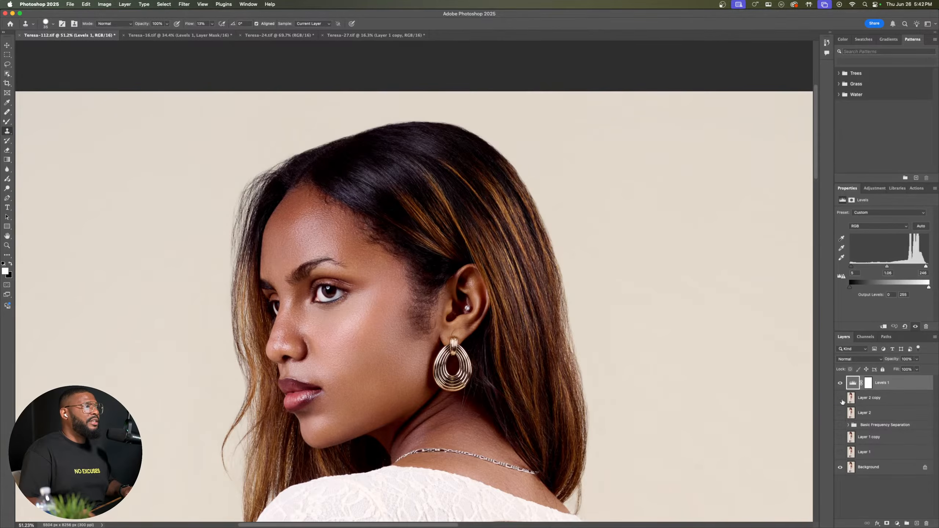
{"action": "left_click", "coordinate": [841, 400]}
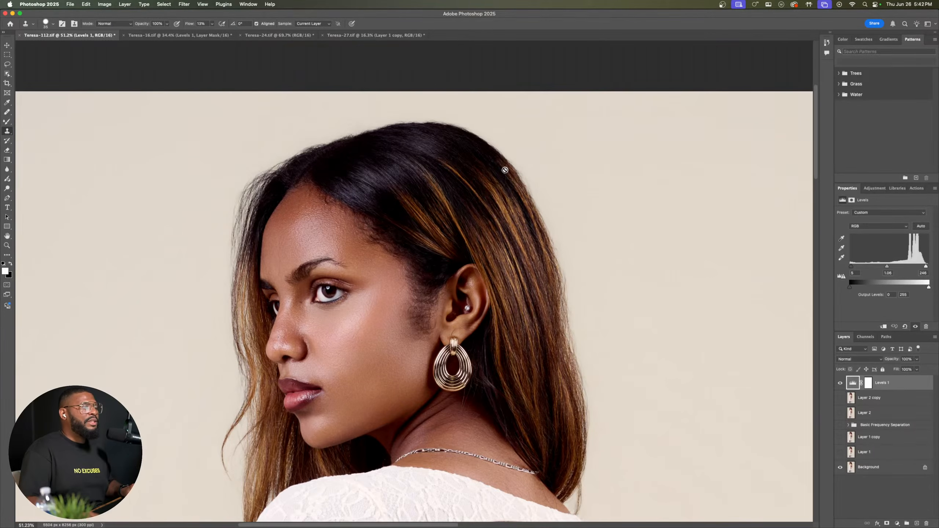
Step: Examine the hair edge at the back of the head up close, with and without Layer 2 copy
{"action": "scroll", "coordinate": [505, 171], "scroll_direction": "up", "scroll_amount": 4}
{"action": "scroll", "coordinate": [417, 298], "scroll_direction": "up", "scroll_amount": 3}
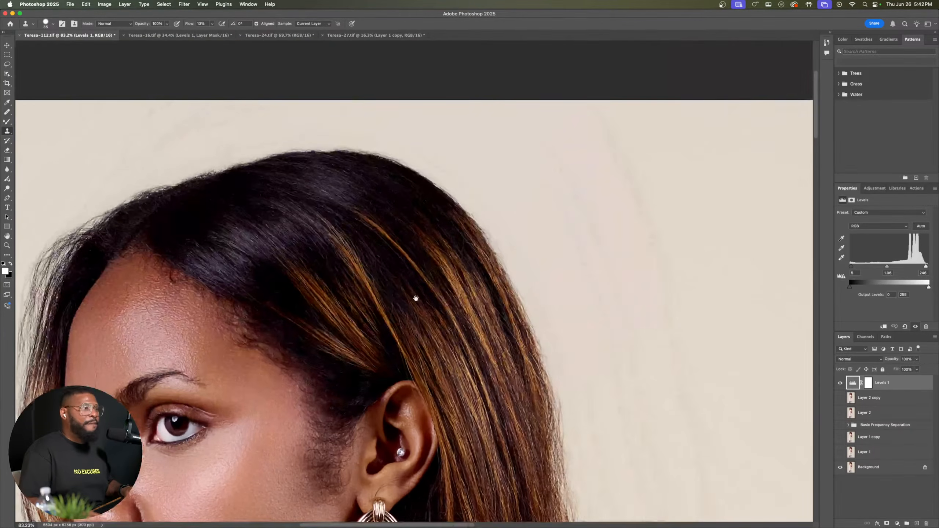
{"action": "scroll", "coordinate": [484, 244], "scroll_direction": "up", "scroll_amount": 3}
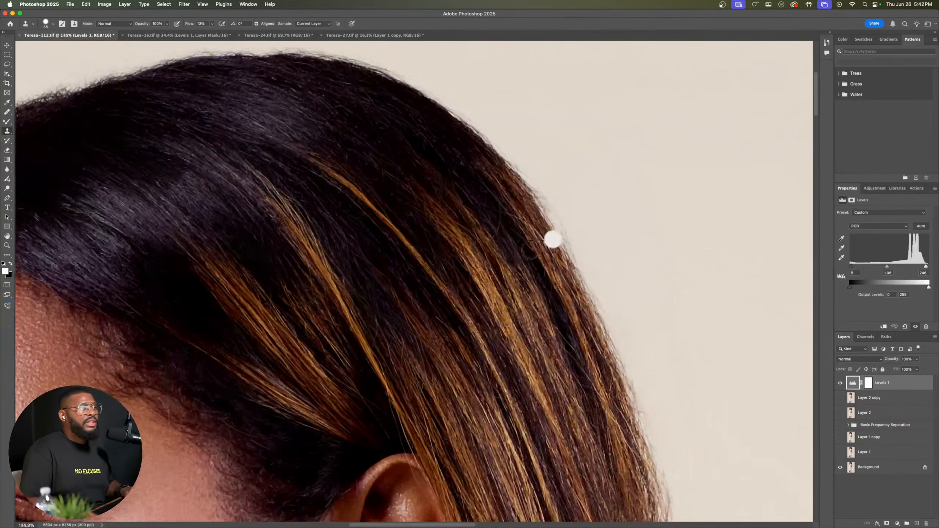
{"action": "scroll", "coordinate": [553, 239], "scroll_direction": "up", "scroll_amount": 3}
{"action": "left_click", "coordinate": [408, 269]}
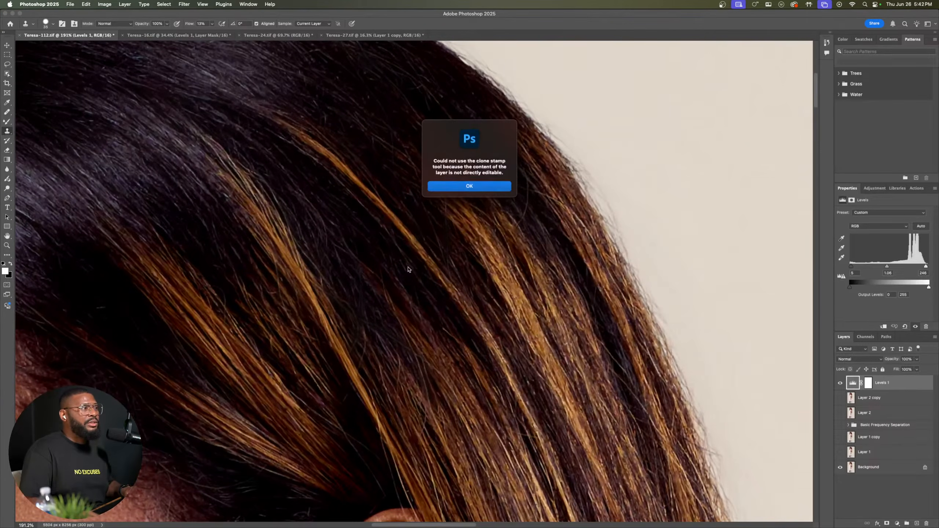
{"action": "left_click", "coordinate": [469, 185]}
{"action": "left_click_drag", "start_coordinate": [629, 276], "coordinate": [405, 270]}
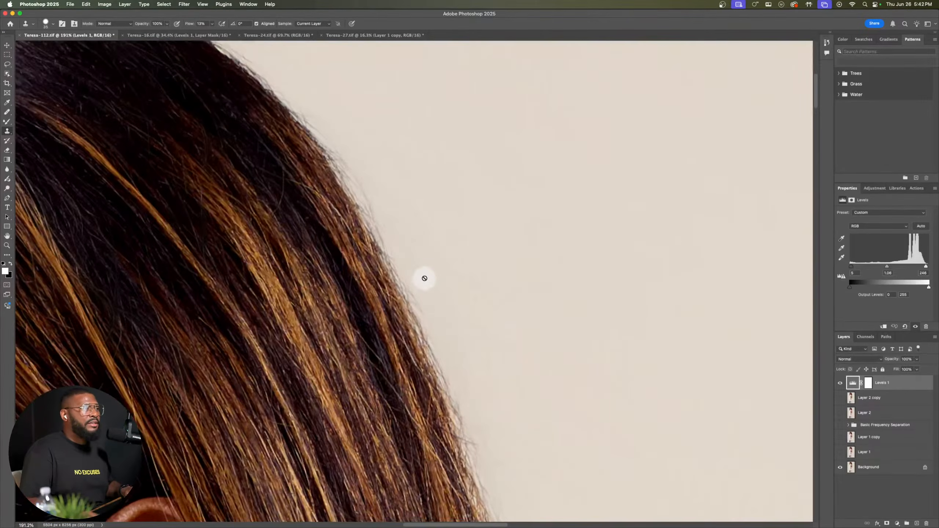
{"action": "scroll", "coordinate": [424, 275], "scroll_direction": "up", "scroll_amount": 3}
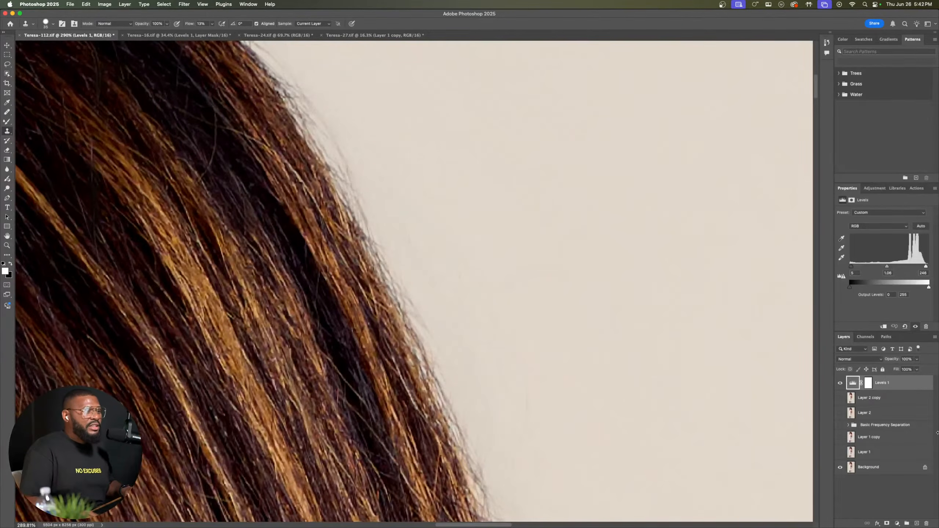
{"action": "left_click", "coordinate": [841, 398]}
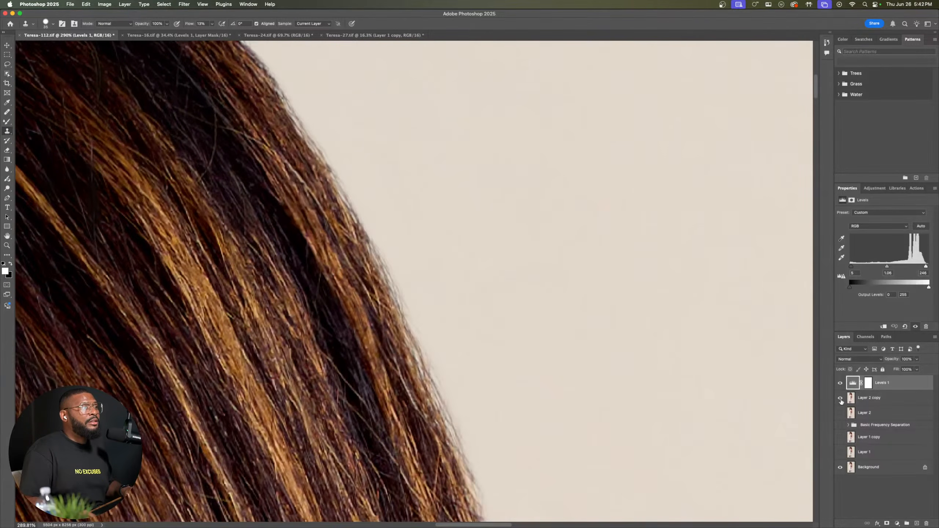
{"action": "left_click", "coordinate": [841, 398]}
{"action": "left_click", "coordinate": [841, 399]}
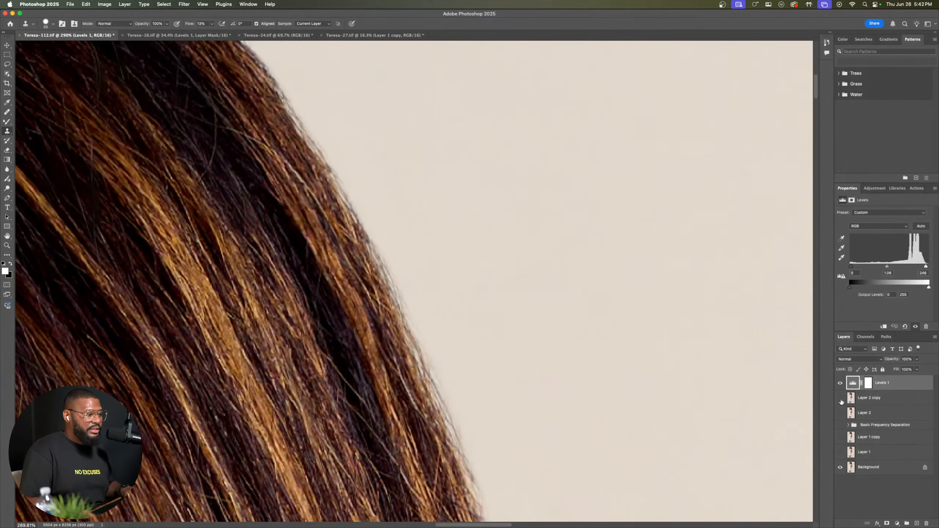
{"action": "left_click", "coordinate": [841, 400]}
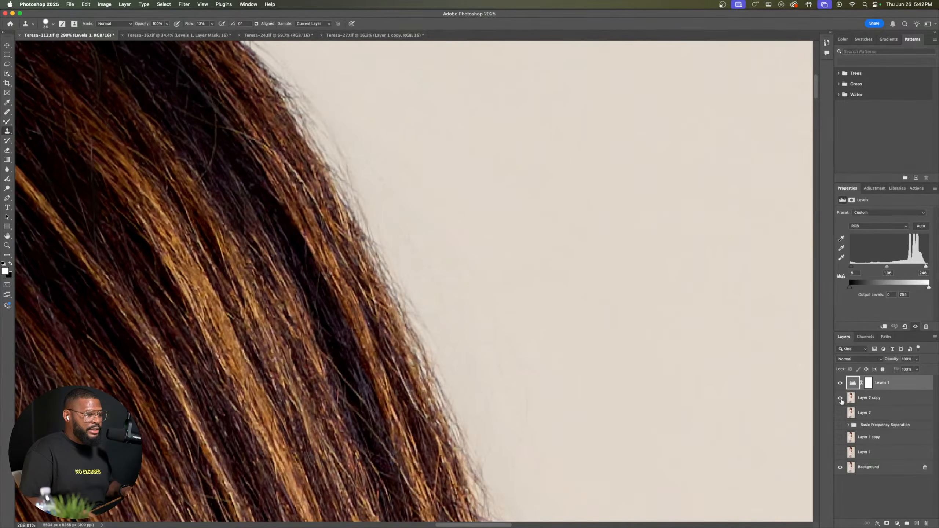
{"action": "left_click", "coordinate": [840, 398]}
Step: Compare the woman's face and hair in the white lace dress portrait with and without Layer 2 copy
{"action": "scroll", "coordinate": [392, 372], "scroll_direction": "down", "scroll_amount": 10}
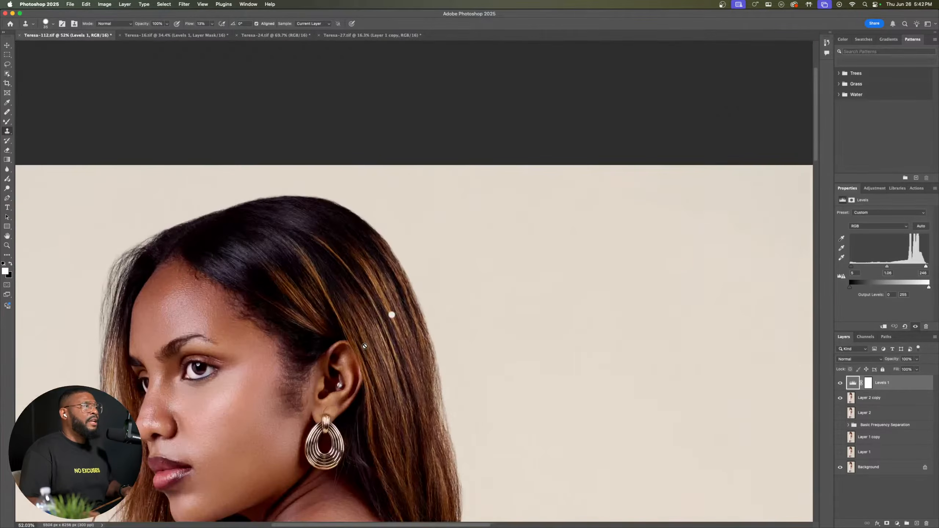
{"action": "scroll", "coordinate": [185, 429], "scroll_direction": "up", "scroll_amount": 3}
{"action": "left_click_drag", "start_coordinate": [192, 416], "coordinate": [411, 279]}
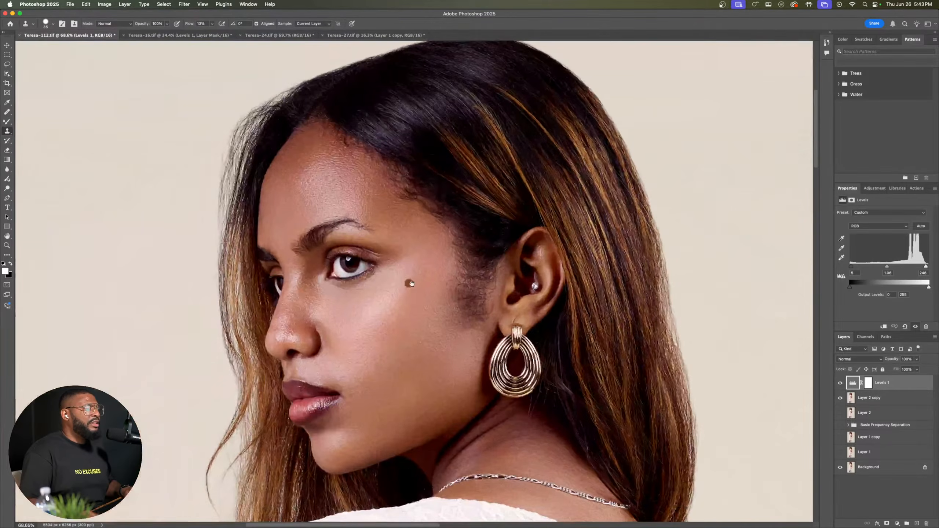
{"action": "scroll", "coordinate": [404, 294], "scroll_direction": "up", "scroll_amount": 1}
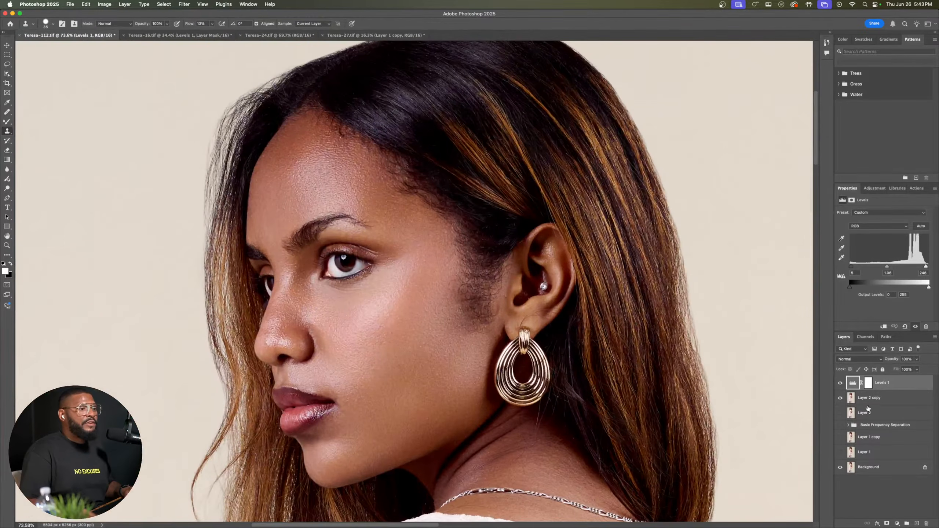
{"action": "left_click", "coordinate": [840, 400]}
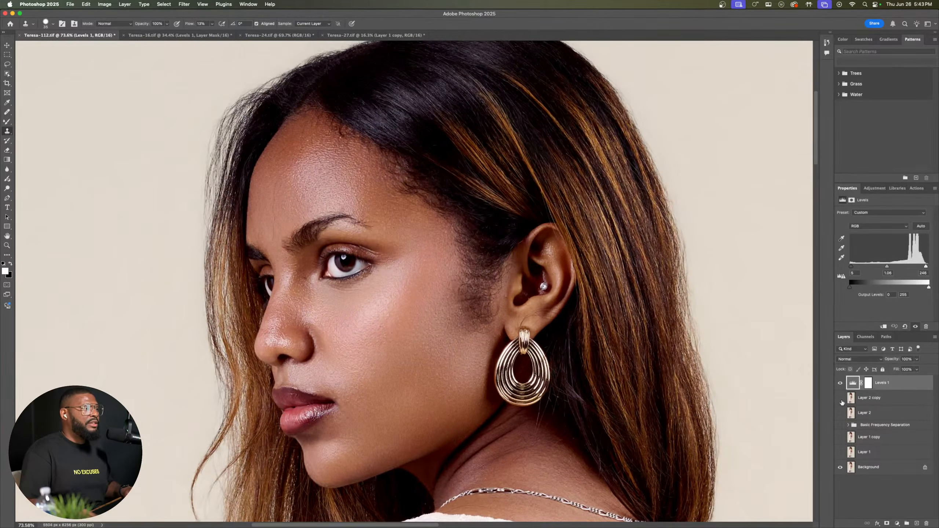
{"action": "left_click", "coordinate": [842, 400]}
{"action": "left_click", "coordinate": [841, 400]}
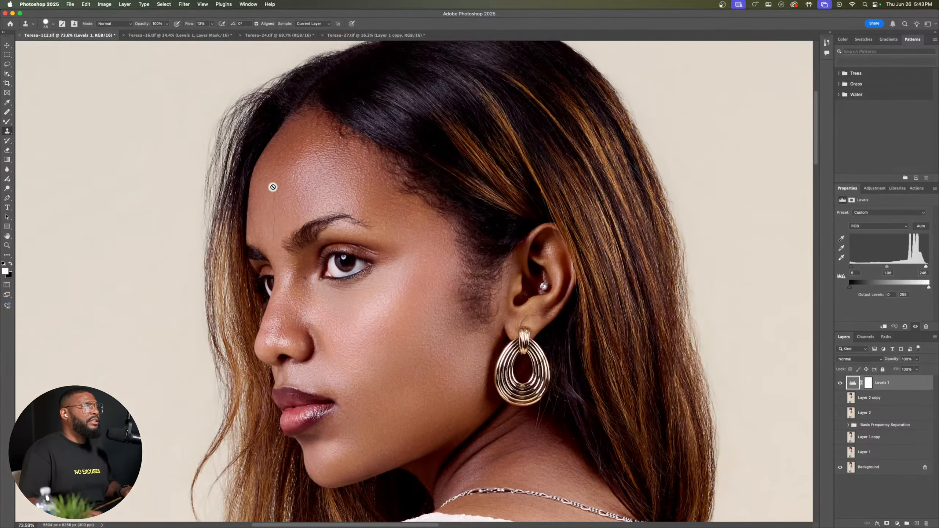
Step: Examine the forehead, eye and cheek skin up close with Layer 2 copy hidden
{"action": "scroll", "coordinate": [273, 187], "scroll_direction": "up", "scroll_amount": 4}
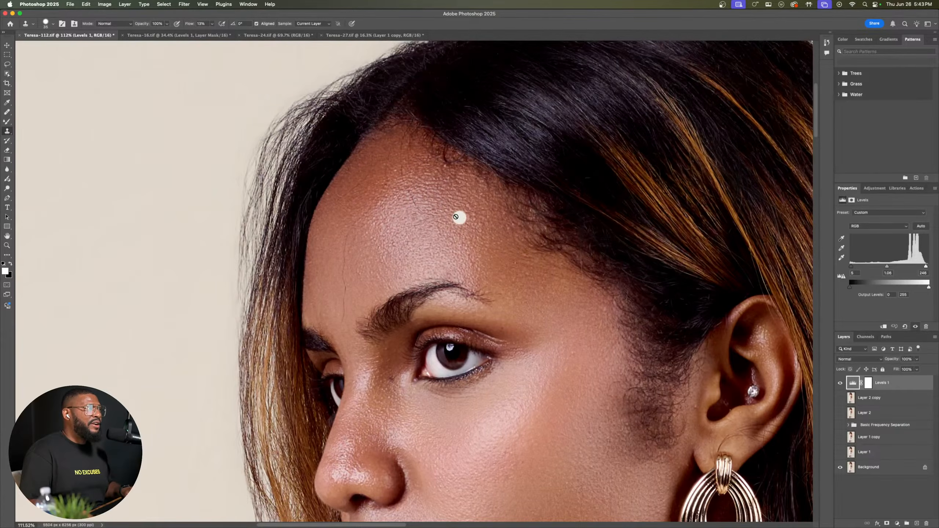
{"action": "scroll", "coordinate": [363, 228], "scroll_direction": "up", "scroll_amount": 2}
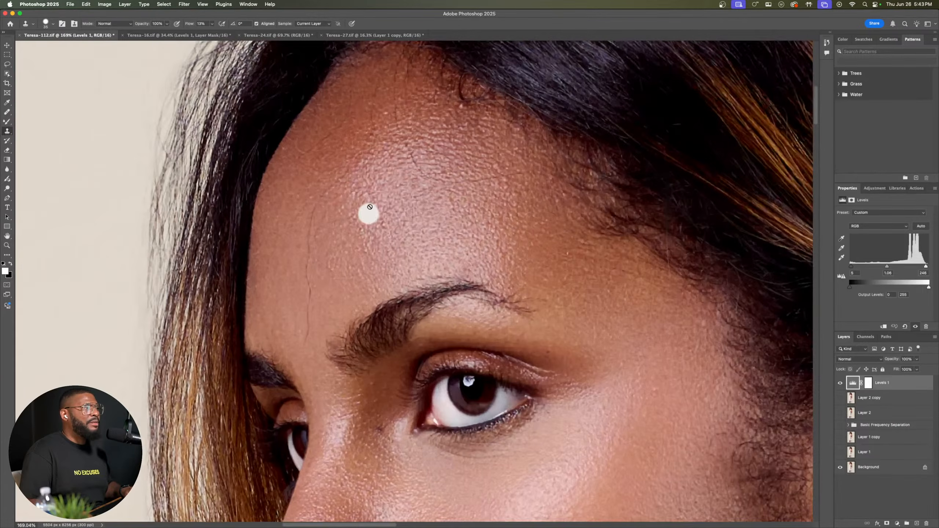
{"action": "scroll", "coordinate": [368, 209], "scroll_direction": "up", "scroll_amount": 1}
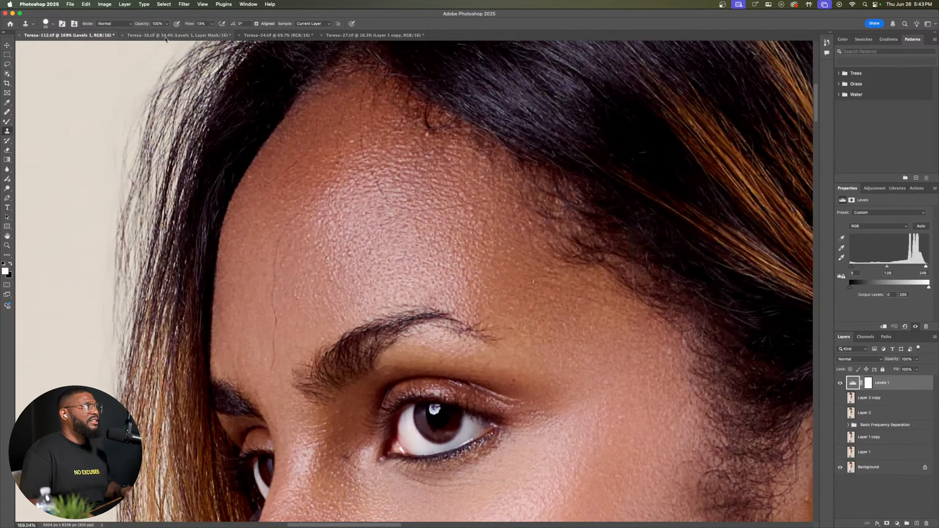
{"action": "left_click_drag", "start_coordinate": [589, 369], "coordinate": [514, 88]}
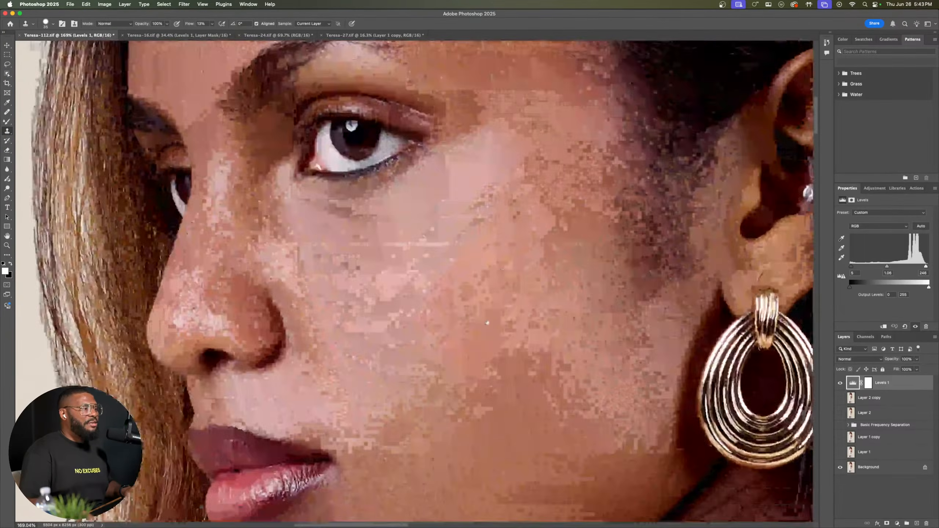
{"action": "left_click_drag", "start_coordinate": [478, 411], "coordinate": [479, 314]}
{"action": "left_click_drag", "start_coordinate": [535, 175], "coordinate": [529, 320]}
{"action": "left_click_drag", "start_coordinate": [446, 163], "coordinate": [475, 175]}
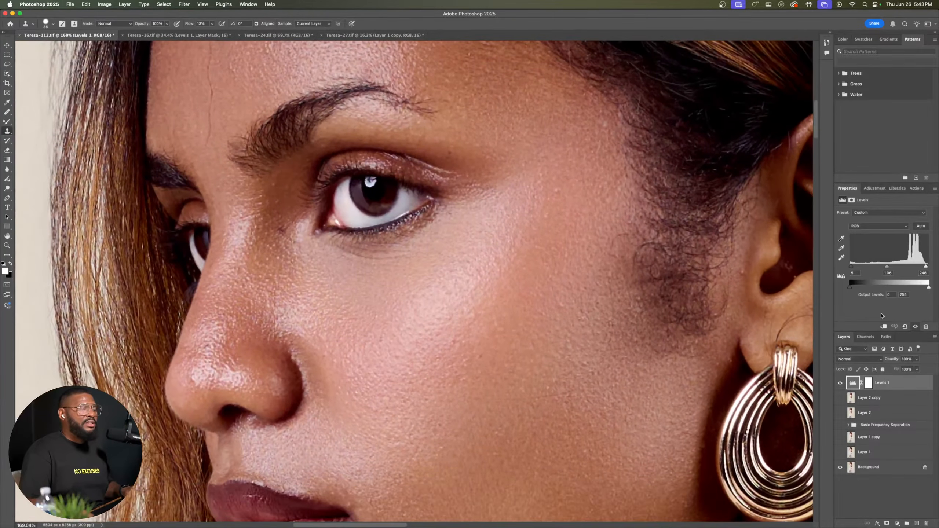
Step: Show Layer 2 copy again and examine the retouched face up close, followed by the wider portrait
{"action": "left_click", "coordinate": [841, 398]}
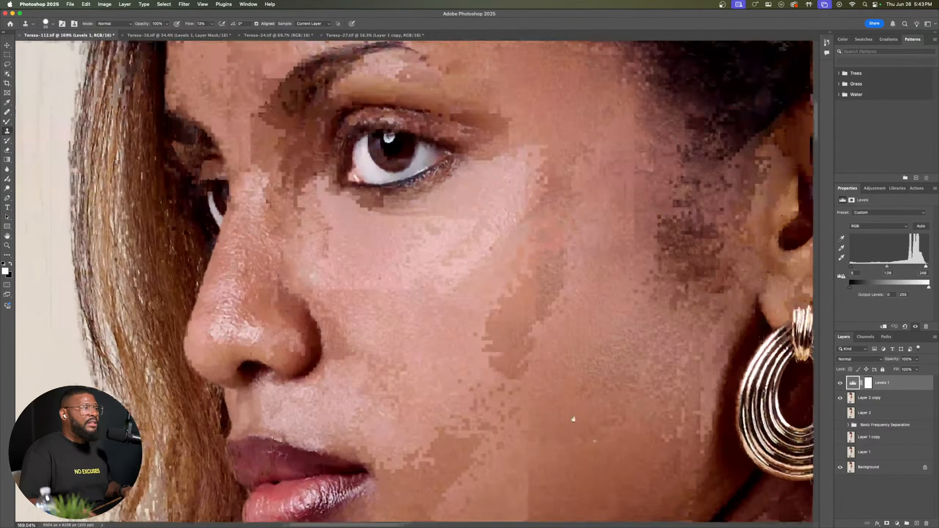
{"action": "mouse_move", "coordinate": [386, 106]}
{"action": "left_mouse_down"}
{"action": "mouse_move", "coordinate": [490, 225]}
{"action": "mouse_move", "coordinate": [557, 323]}
{"action": "left_mouse_up"}
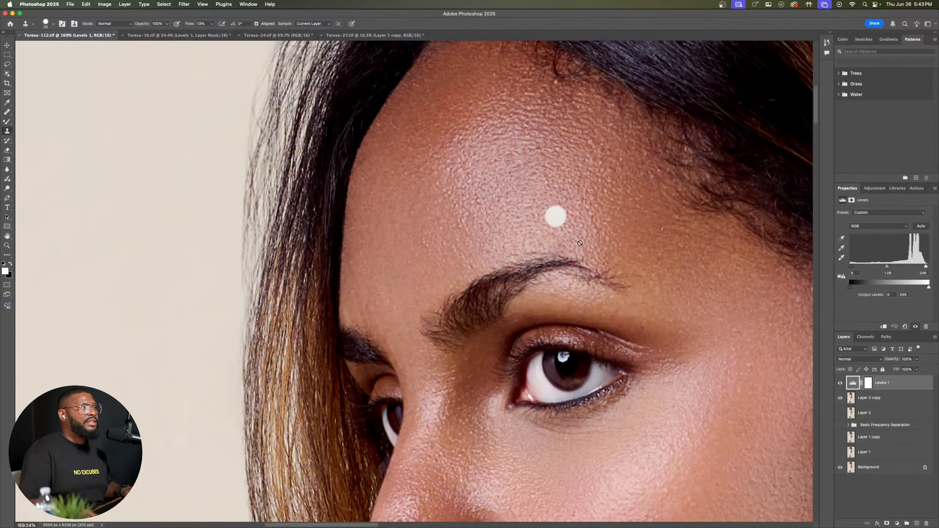
{"action": "left_click_drag", "start_coordinate": [599, 270], "coordinate": [348, 124]}
{"action": "left_click_drag", "start_coordinate": [564, 304], "coordinate": [532, 231]}
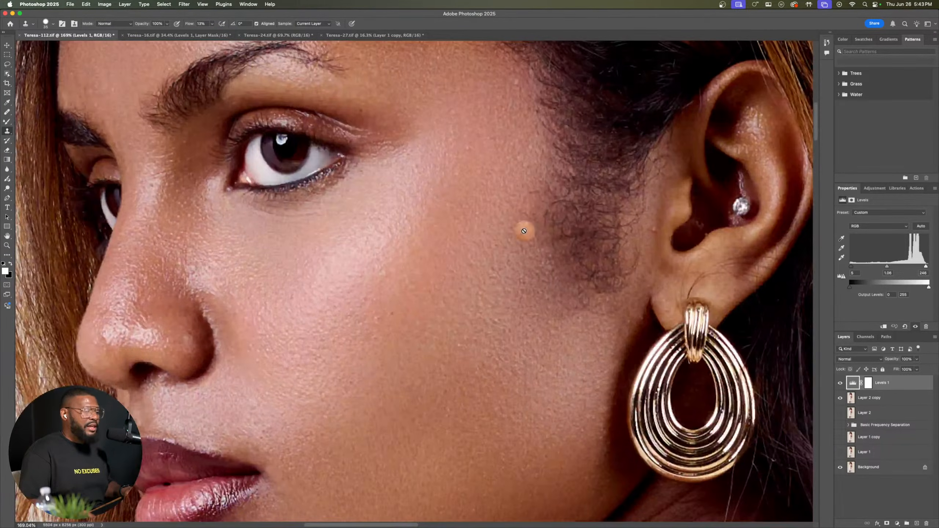
{"action": "scroll", "coordinate": [518, 224], "scroll_direction": "down", "scroll_amount": 4}
{"action": "scroll", "coordinate": [519, 224], "scroll_direction": "down", "scroll_amount": 8}
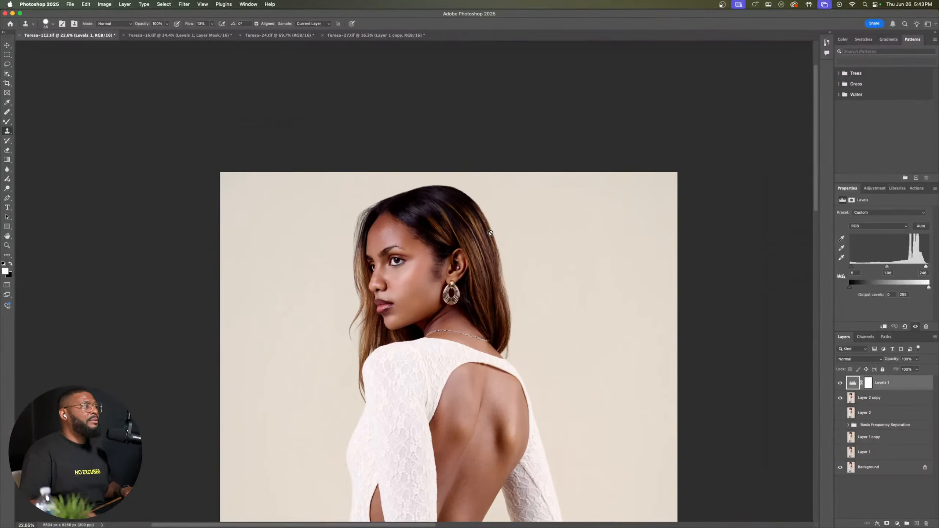
{"action": "scroll", "coordinate": [490, 232], "scroll_direction": "up", "scroll_amount": 3}
{"action": "left_click_drag", "start_coordinate": [482, 325], "coordinate": [456, 200]}
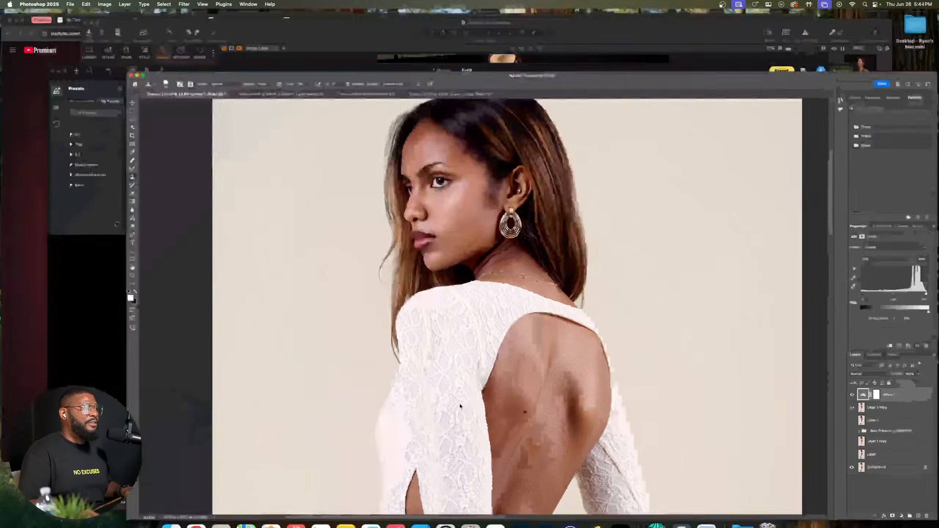
Step: Switch to Capture One, close the Capture One Catalog, dismiss the recent catalogs dialog and quit the program
{"action": "key", "text": "ctrl+Up"}
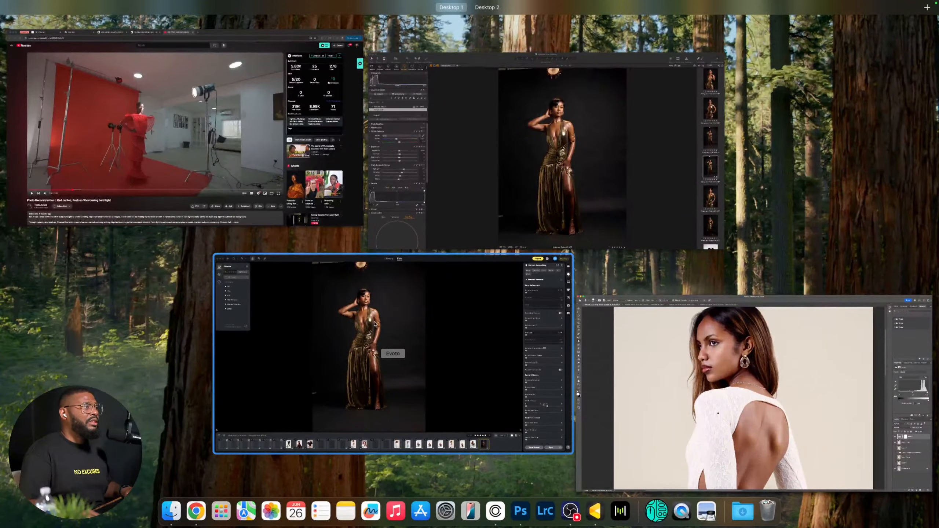
{"action": "left_click", "coordinate": [376, 324]}
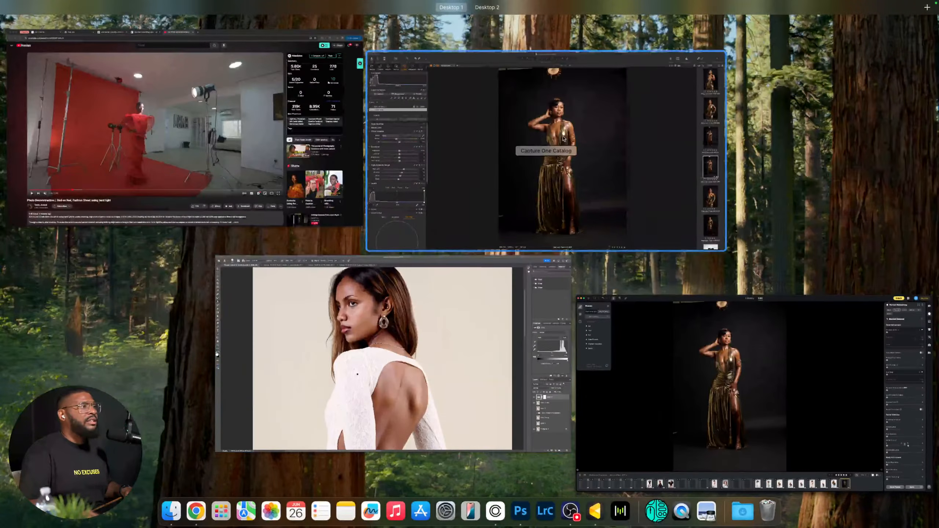
{"action": "left_click", "coordinate": [544, 151]}
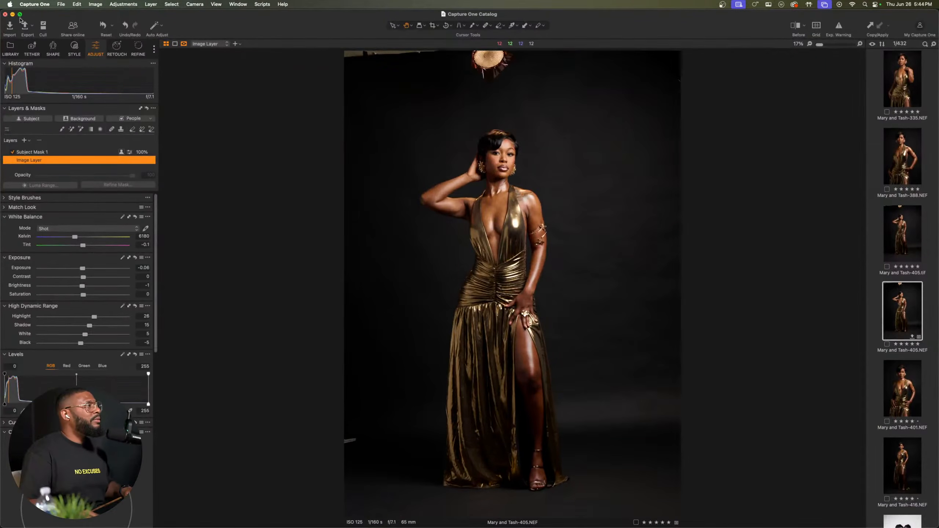
{"action": "left_click", "coordinate": [5, 14]}
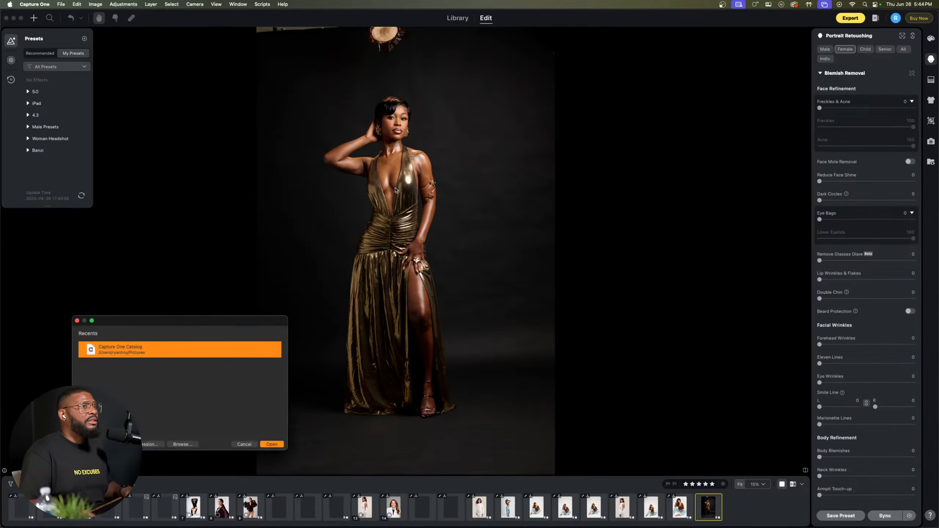
{"action": "left_click", "coordinate": [246, 446]}
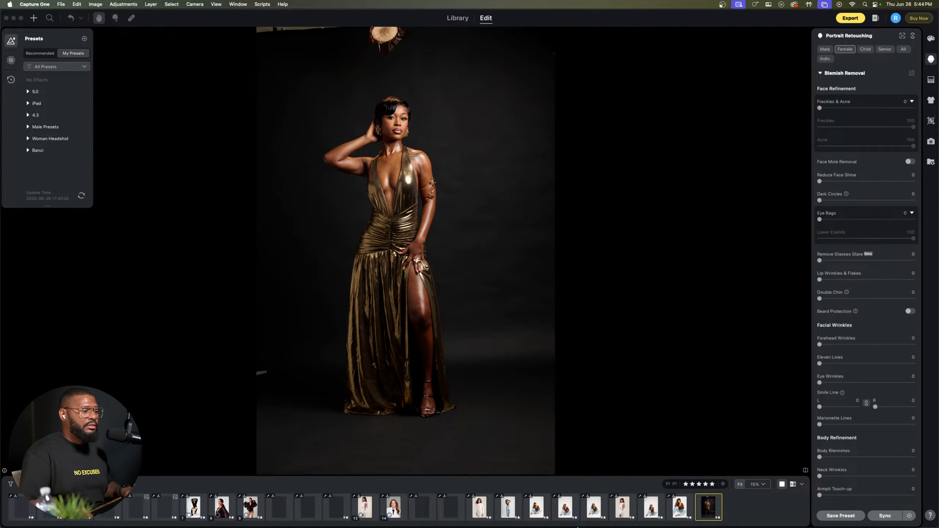
{"action": "mouse_move", "coordinate": [577, 527]}
{"action": "left_click", "coordinate": [502, 514]}
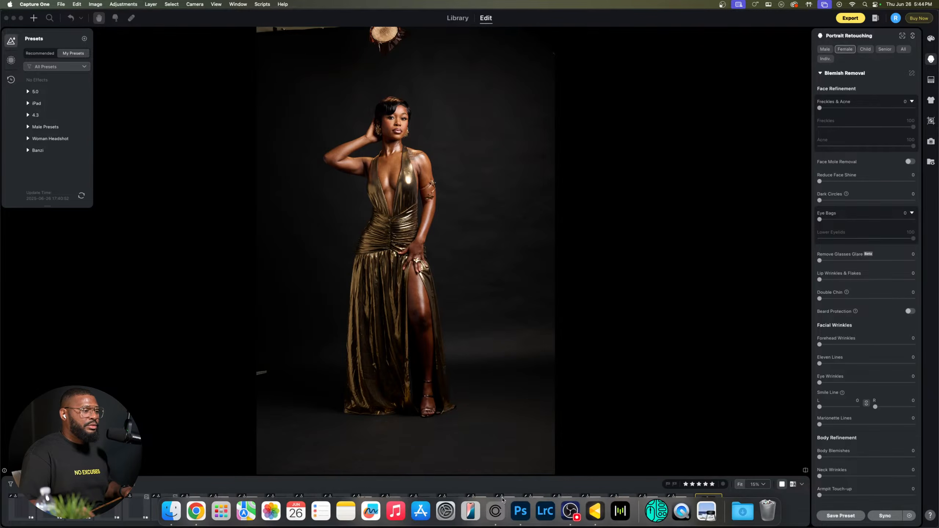
{"action": "right_click", "coordinate": [503, 502]}
{"action": "left_click", "coordinate": [504, 485]}
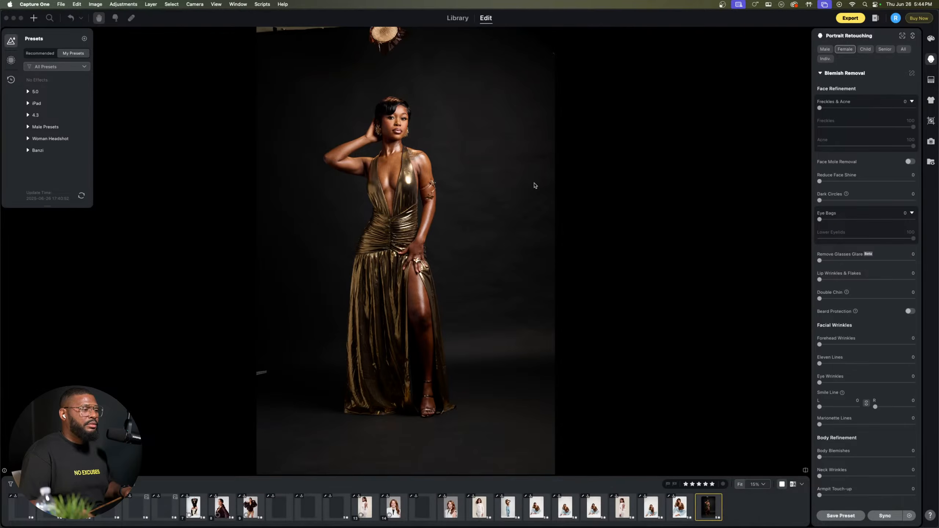
Step: In Evoto, set Freckles & Acne to 100, Dark Circles to 67 and Eye Bags to 53 for the gold dress portrait
{"action": "left_click", "coordinate": [400, 108]}
{"action": "scroll", "coordinate": [400, 107], "scroll_direction": "up", "scroll_amount": 10}
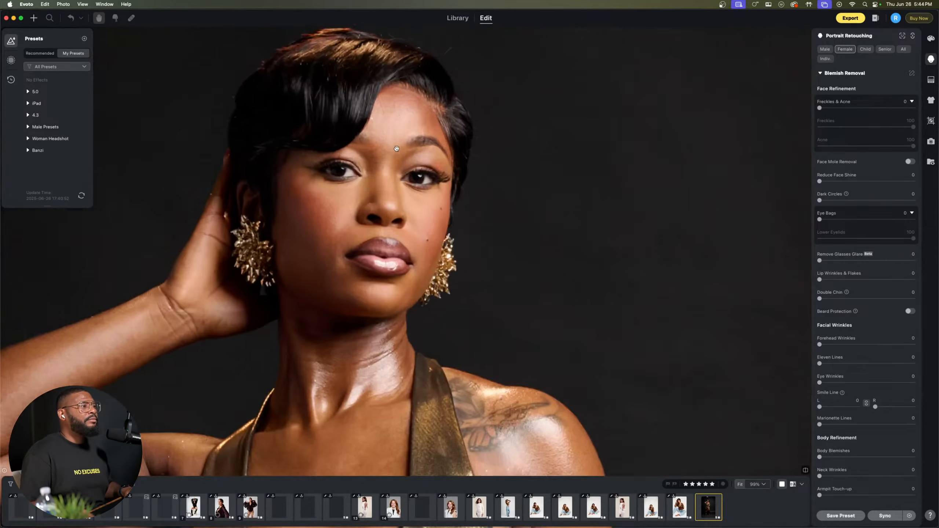
{"action": "scroll", "coordinate": [397, 148], "scroll_direction": "up", "scroll_amount": 1}
{"action": "left_click_drag", "start_coordinate": [393, 161], "coordinate": [460, 166]}
{"action": "scroll", "coordinate": [449, 185], "scroll_direction": "down", "scroll_amount": 2}
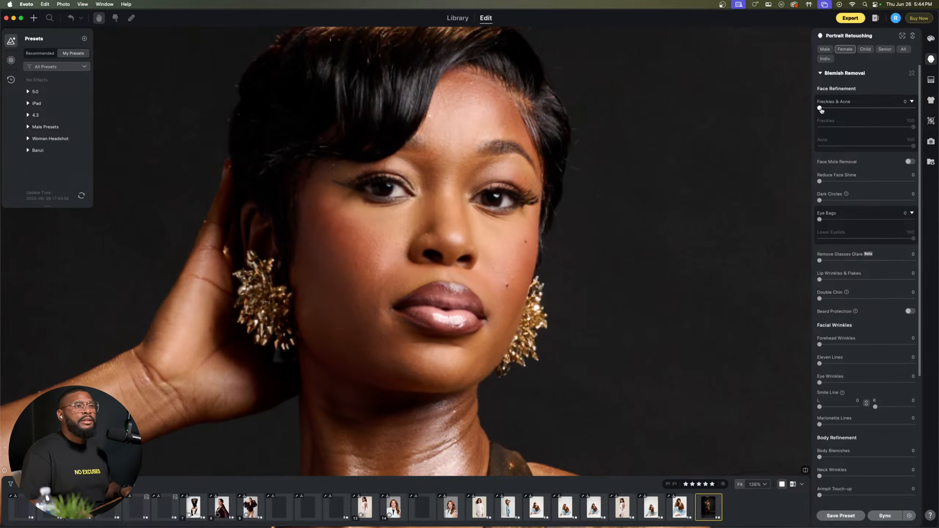
{"action": "left_click", "coordinate": [821, 109]}
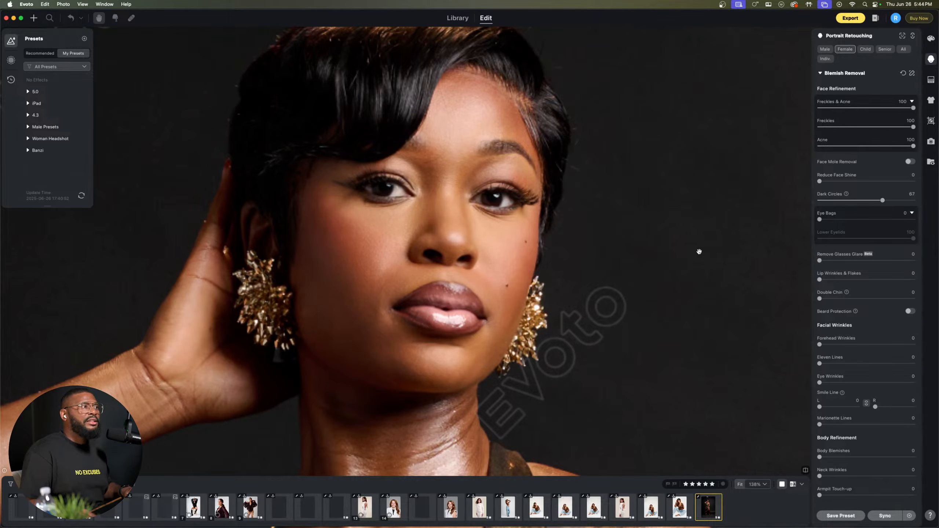
{"action": "left_click", "coordinate": [819, 218]}
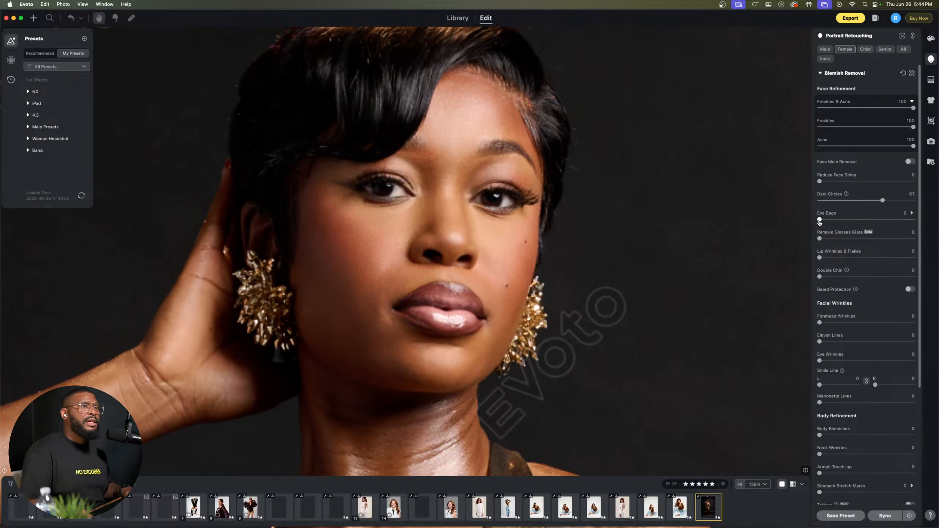
{"action": "left_click_drag", "start_coordinate": [843, 223], "coordinate": [858, 224]}
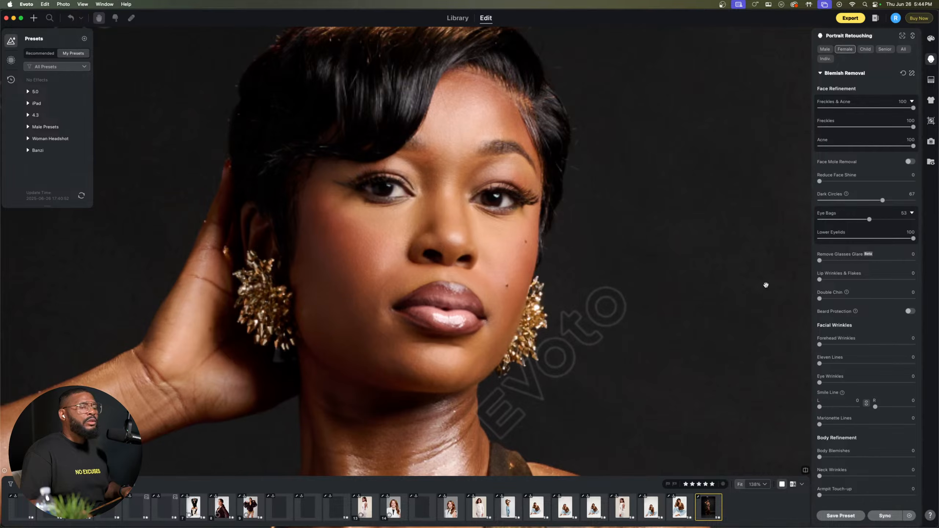
Step: Try Lip Wrinkles & Flakes at 100 on the woman's lips, and reset it to 0
{"action": "scroll", "coordinate": [831, 290], "scroll_direction": "down", "scroll_amount": 2}
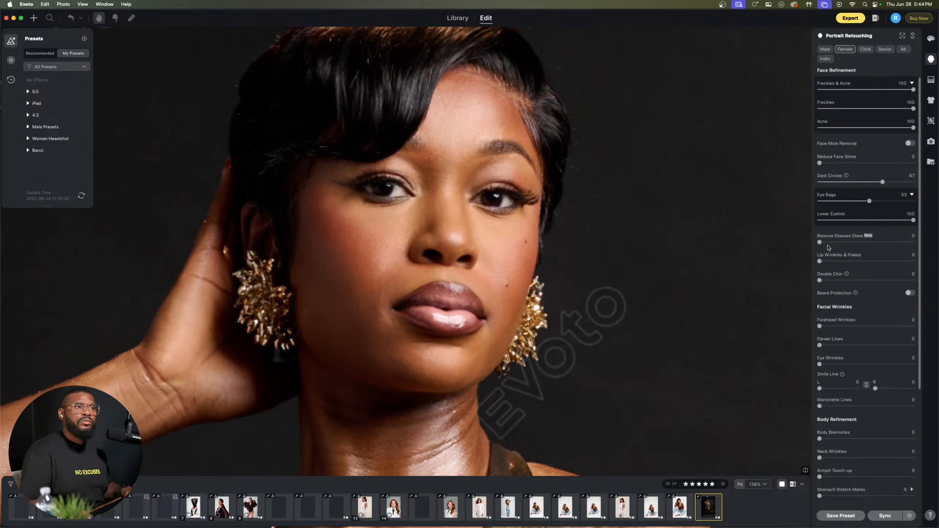
{"action": "scroll", "coordinate": [825, 261], "scroll_direction": "down", "scroll_amount": 2}
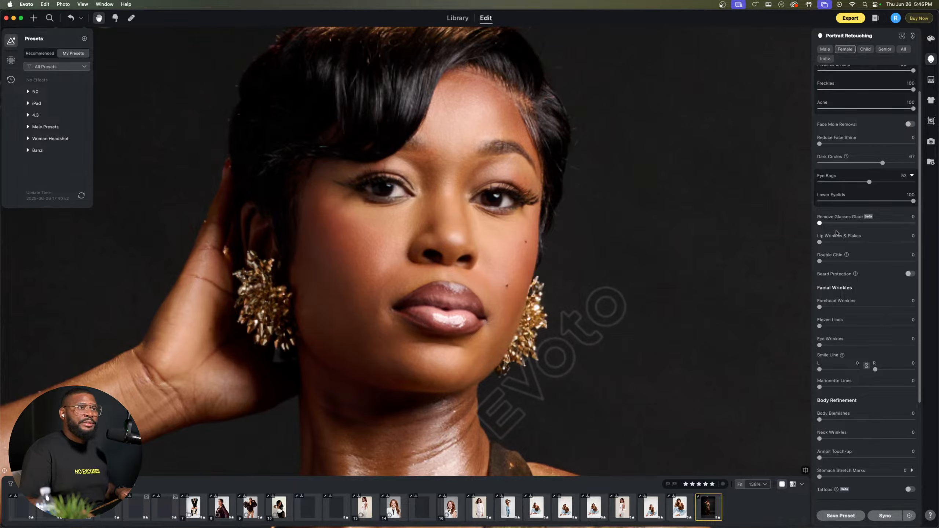
{"action": "left_click_drag", "start_coordinate": [820, 243], "coordinate": [938, 245]}
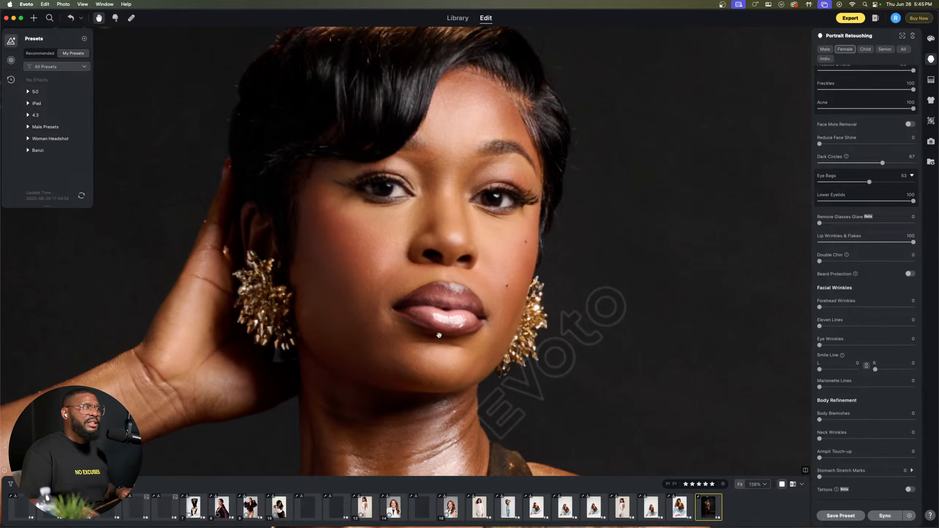
{"action": "left_click_drag", "start_coordinate": [910, 243], "coordinate": [795, 250]}
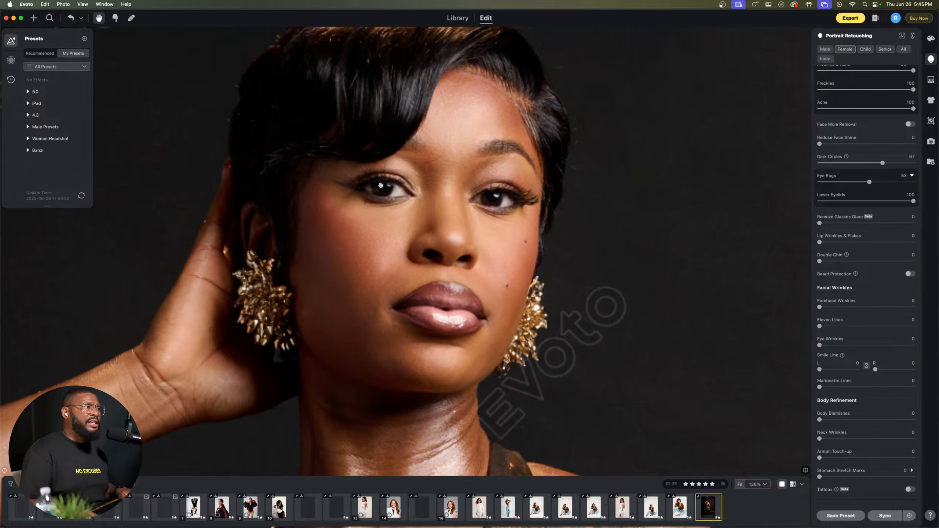
Step: Examine the woman's eyes and cheeks up close in the gold dress portrait
{"action": "scroll", "coordinate": [494, 134], "scroll_direction": "up", "scroll_amount": 5}
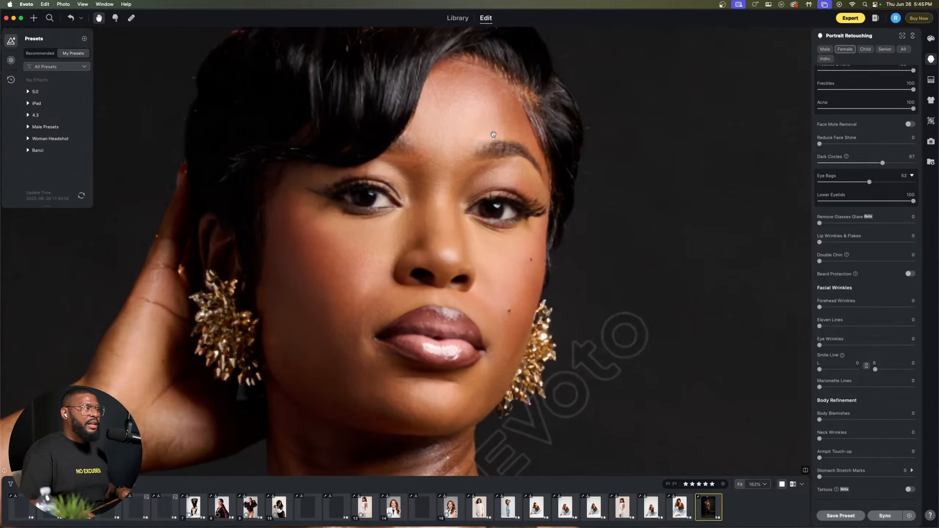
{"action": "scroll", "coordinate": [482, 162], "scroll_direction": "down", "scroll_amount": 4}
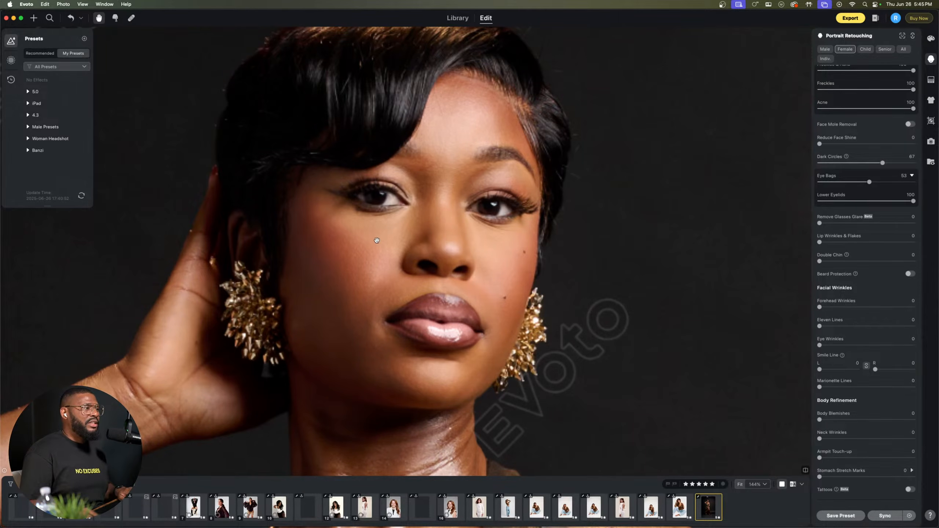
{"action": "scroll", "coordinate": [377, 241], "scroll_direction": "up", "scroll_amount": 2}
{"action": "scroll", "coordinate": [397, 215], "scroll_direction": "up", "scroll_amount": 1}
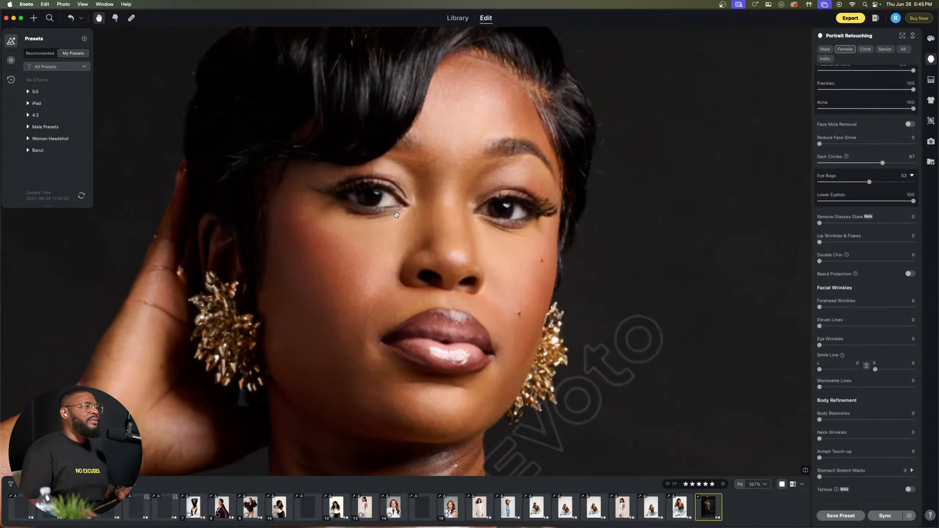
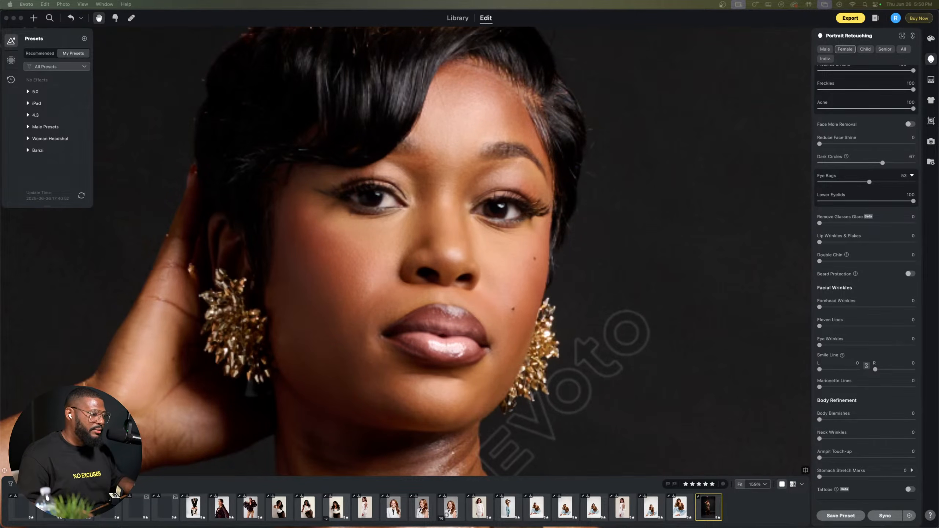
Step: Switch to Chrome, bring up the Youtube Streaming playlist page on Epidemic Sound, and return to Evoto
{"action": "key", "text": "ctrl+Up"}
{"action": "left_click", "coordinate": [351, 129]}
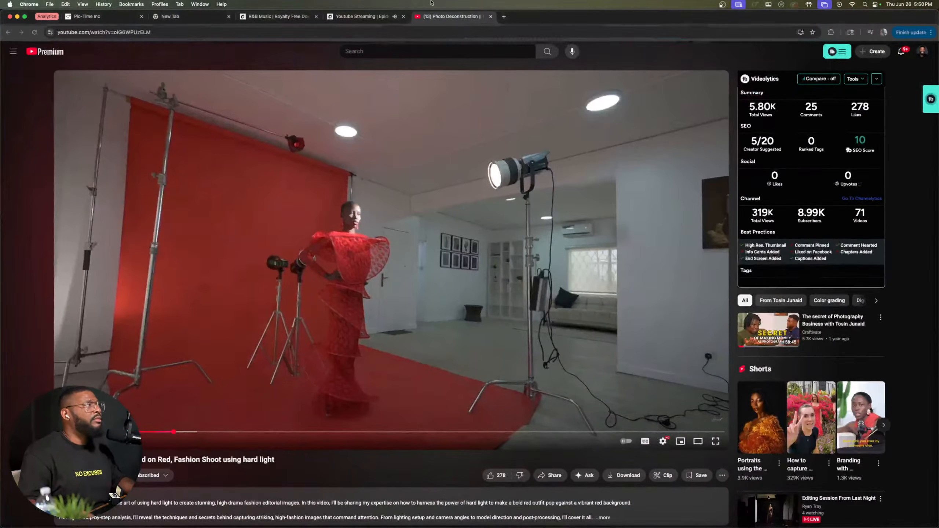
{"action": "left_click", "coordinate": [361, 16]}
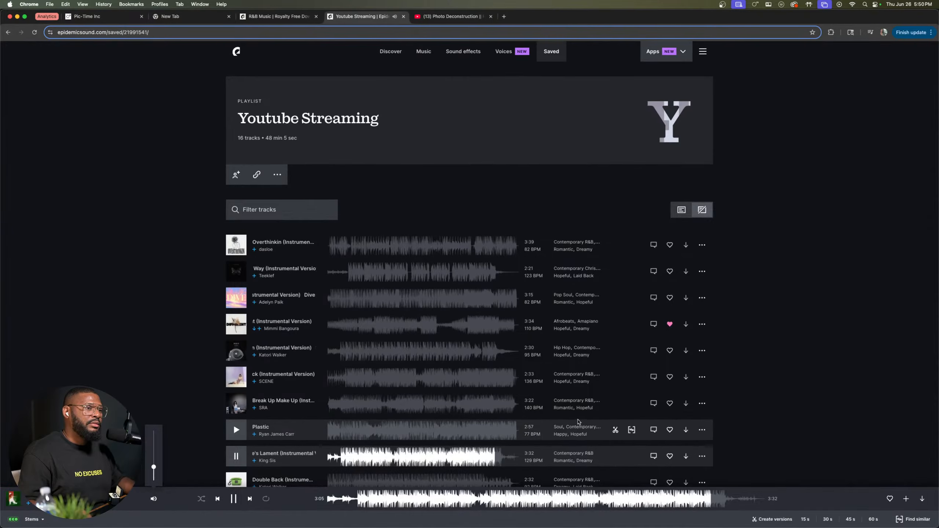
{"action": "key", "text": "ctrl+Up"}
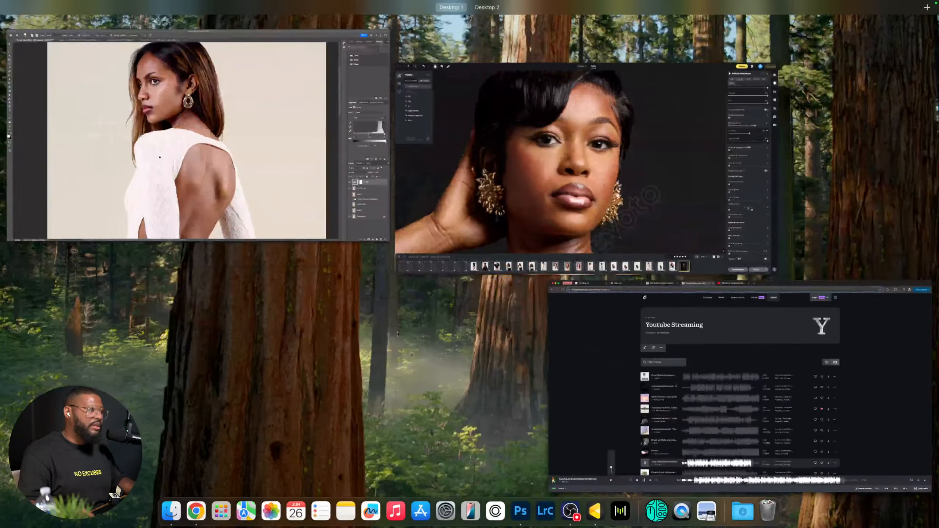
{"action": "left_click", "coordinate": [476, 159]}
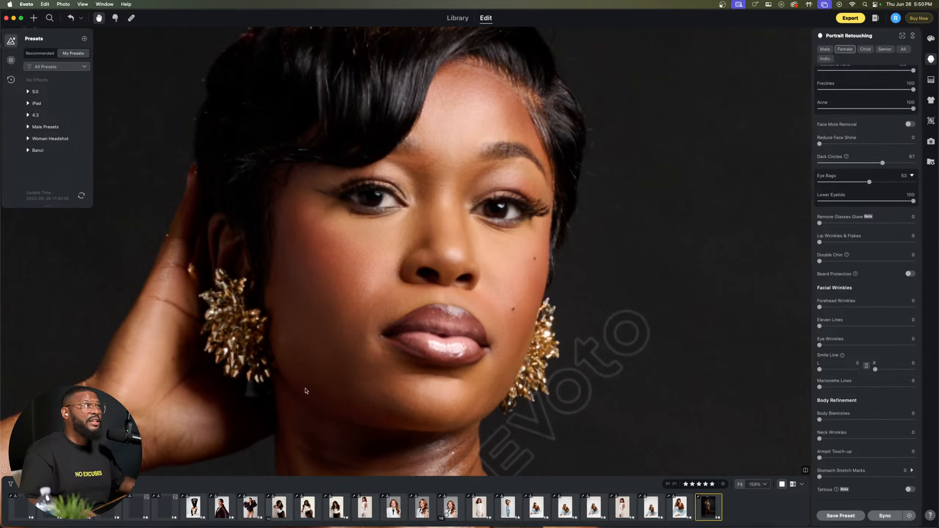
Step: Switch back to Chrome, then pause and resume the current track in the Youtube Streaming playlist
{"action": "key", "text": "ctrl+Up"}
{"action": "left_click", "coordinate": [467, 212]}
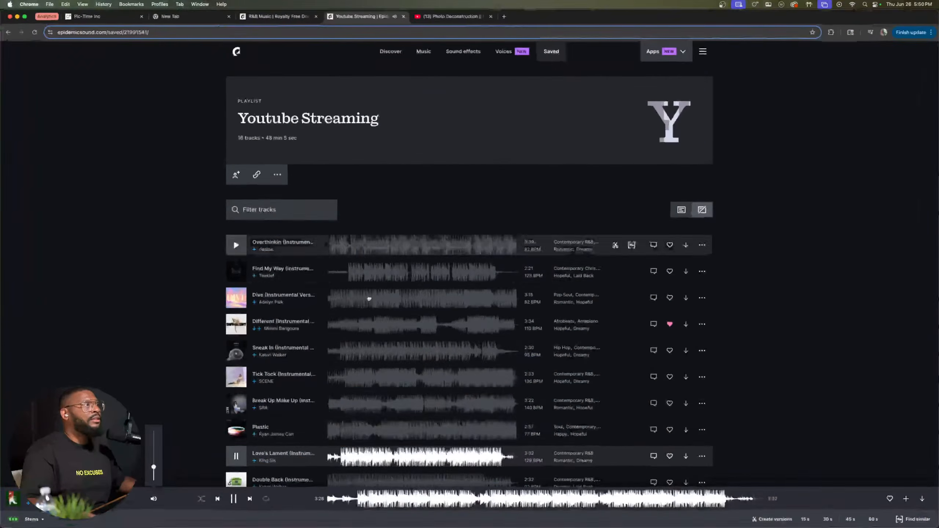
{"action": "left_click", "coordinate": [234, 500]}
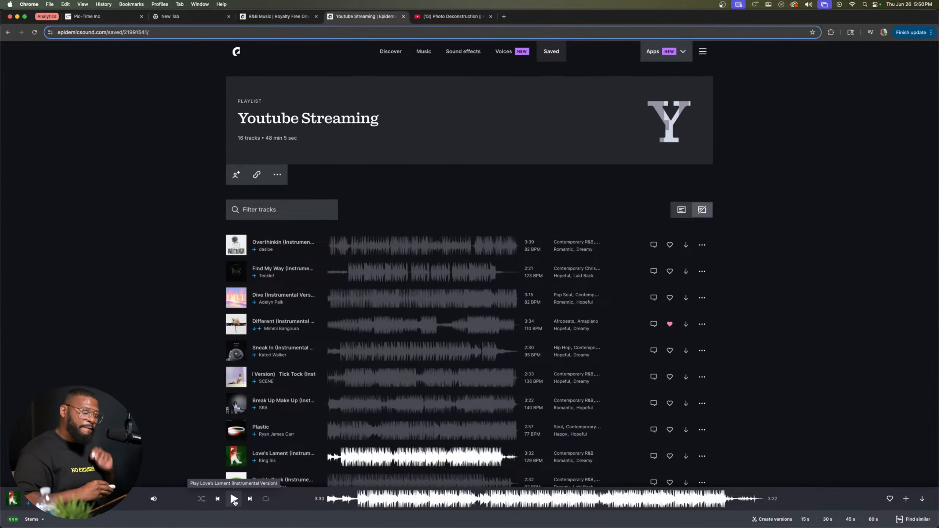
{"action": "left_click", "coordinate": [234, 499]}
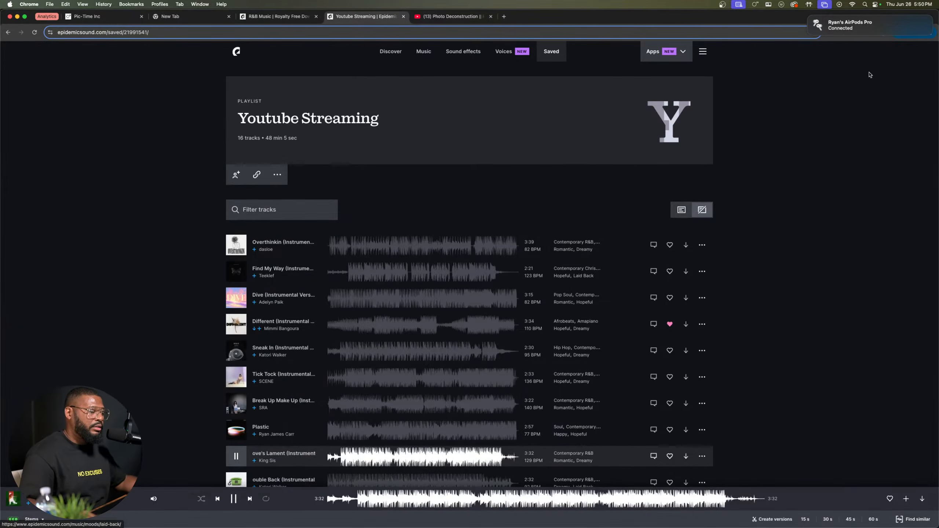
Step: Raise the Mac's sound output volume for the AirPods Pro and return to Evoto
{"action": "left_click", "coordinate": [809, 5]}
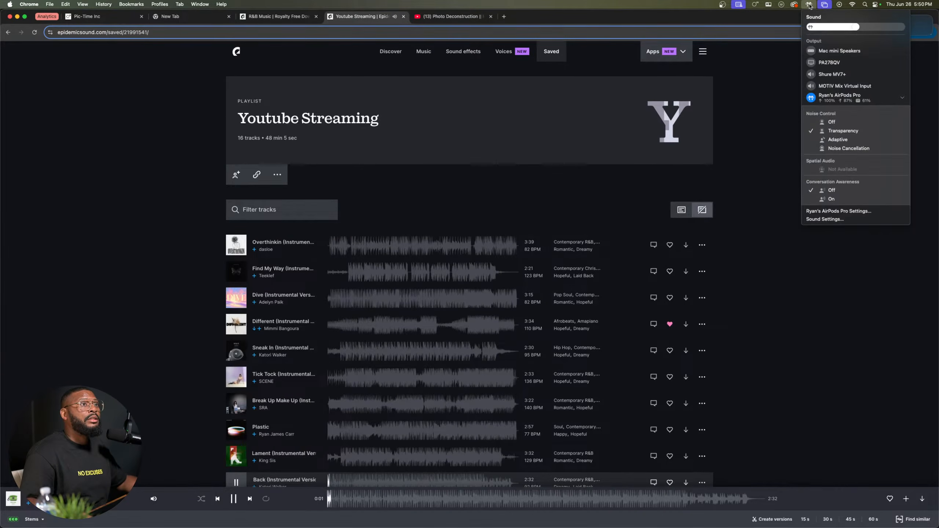
{"action": "left_click_drag", "start_coordinate": [845, 28], "coordinate": [888, 28]}
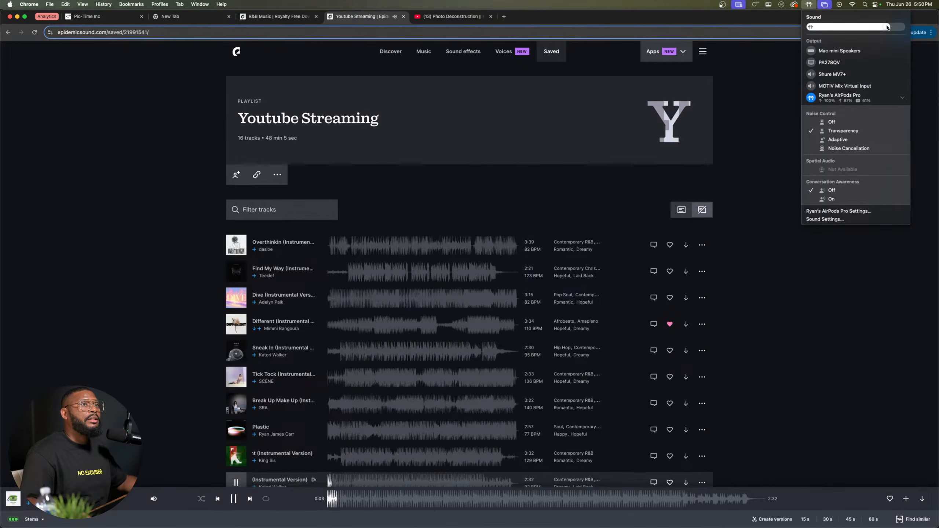
{"action": "left_click", "coordinate": [815, 380]}
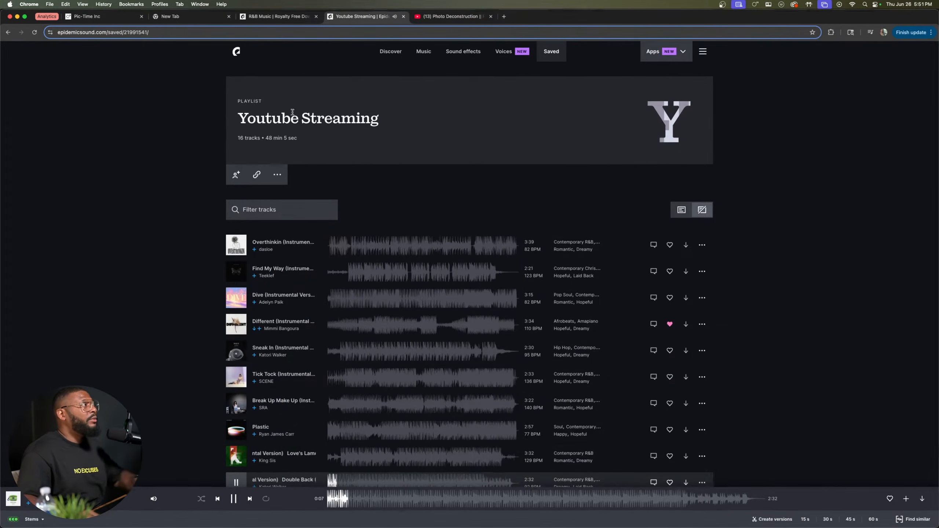
{"action": "key", "text": "ctrl+Up"}
{"action": "left_click", "coordinate": [482, 130]}
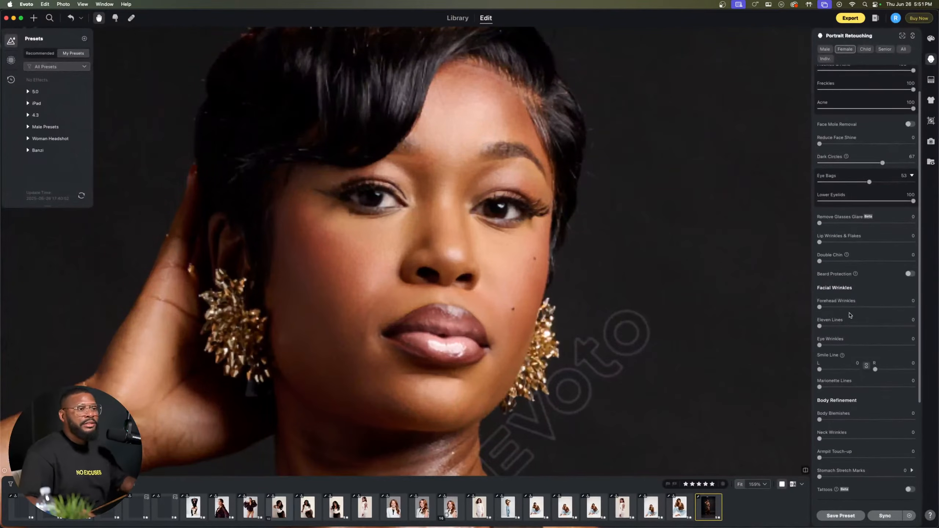
Step: Try raising Double Chin on the woman's jawline in the gold dress portrait
{"action": "scroll", "coordinate": [597, 264], "scroll_direction": "down", "scroll_amount": 10}
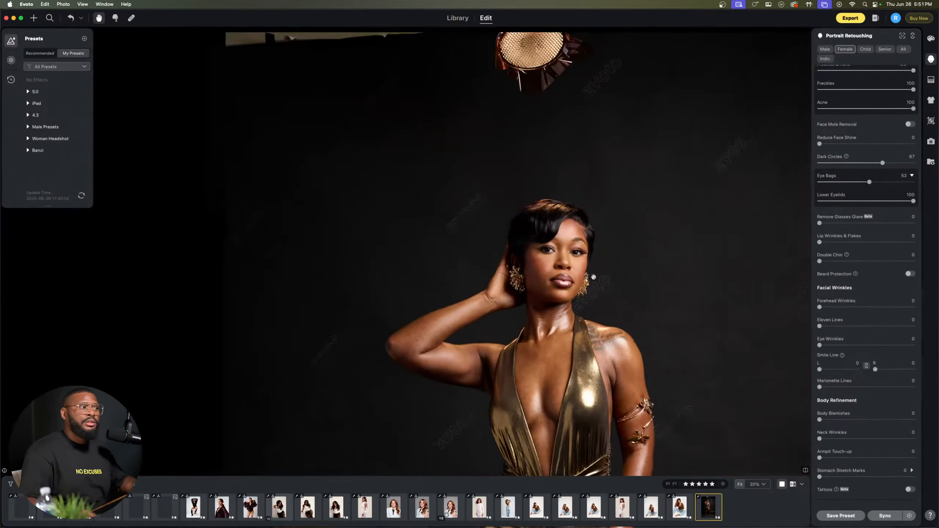
{"action": "scroll", "coordinate": [612, 358], "scroll_direction": "up", "scroll_amount": 3}
{"action": "scroll", "coordinate": [613, 361], "scroll_direction": "up", "scroll_amount": 1}
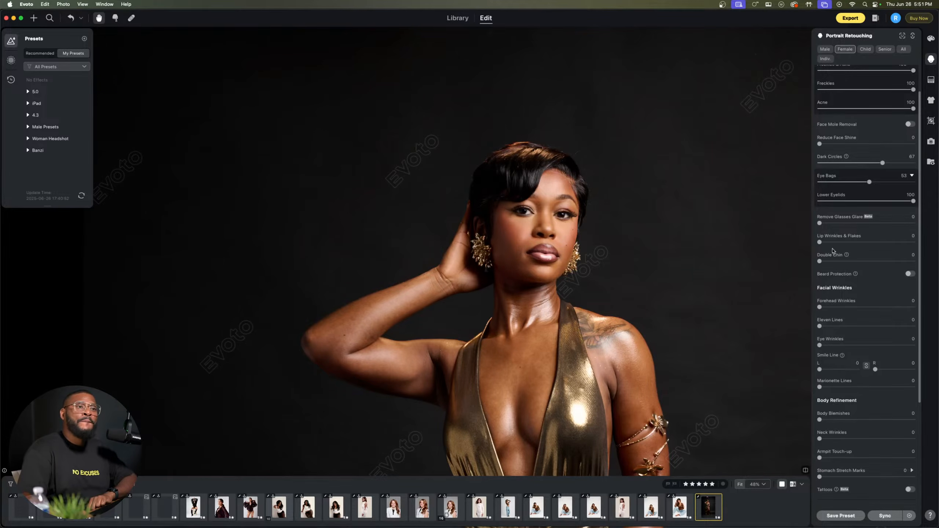
{"action": "scroll", "coordinate": [560, 266], "scroll_direction": "up", "scroll_amount": 5}
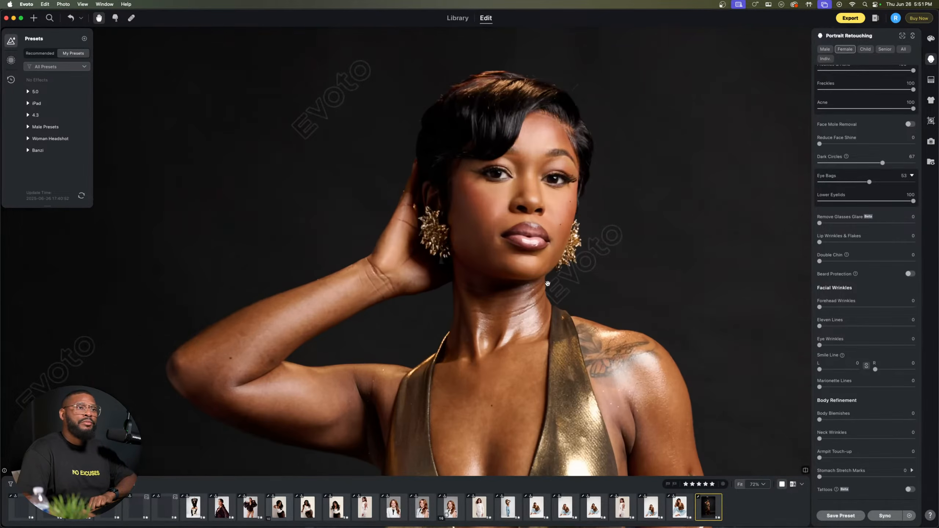
{"action": "left_click_drag", "start_coordinate": [560, 265], "coordinate": [557, 294]}
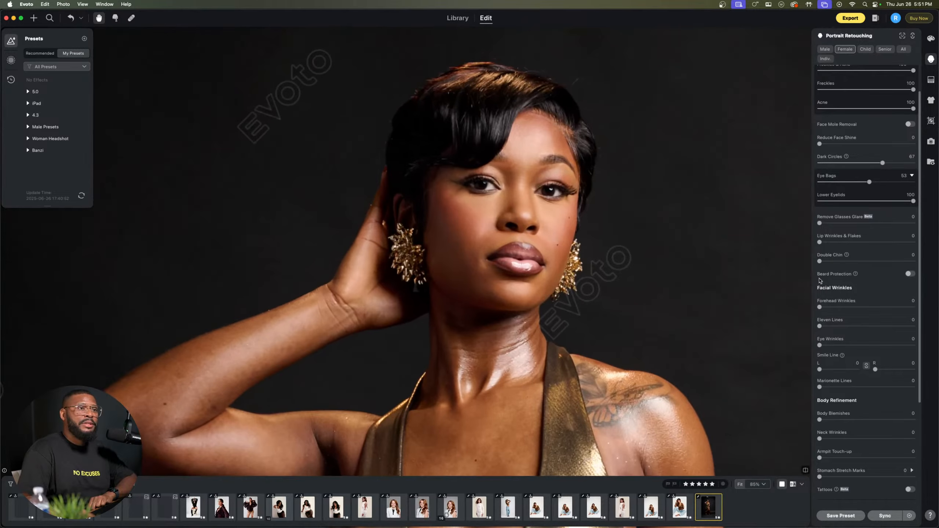
{"action": "left_click_drag", "start_coordinate": [819, 261], "coordinate": [902, 262]}
Step: Set Body Blemishes to 100 for the gold dress portrait, using the raised arm as the close-up reference
{"action": "scroll", "coordinate": [830, 267], "scroll_direction": "down", "scroll_amount": 2}
{"action": "scroll", "coordinate": [826, 283], "scroll_direction": "down", "scroll_amount": 1}
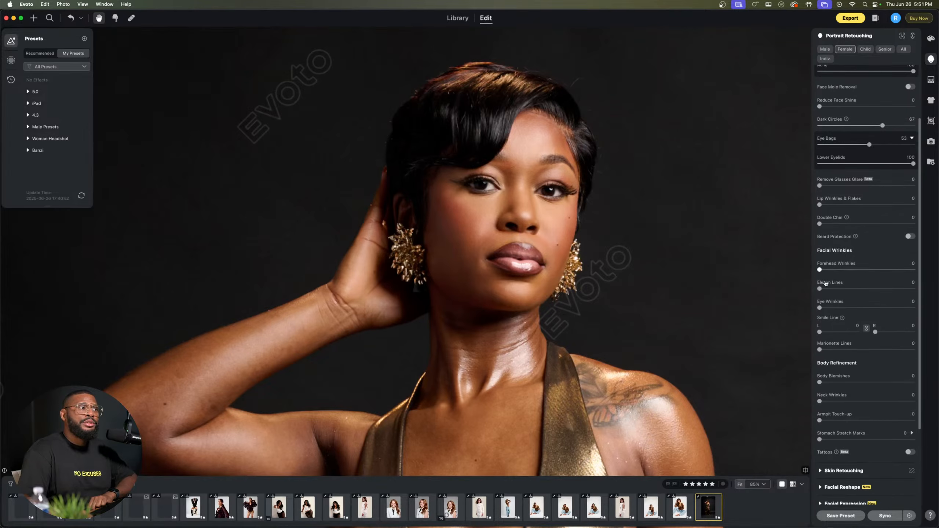
{"action": "scroll", "coordinate": [827, 284], "scroll_direction": "down", "scroll_amount": 1}
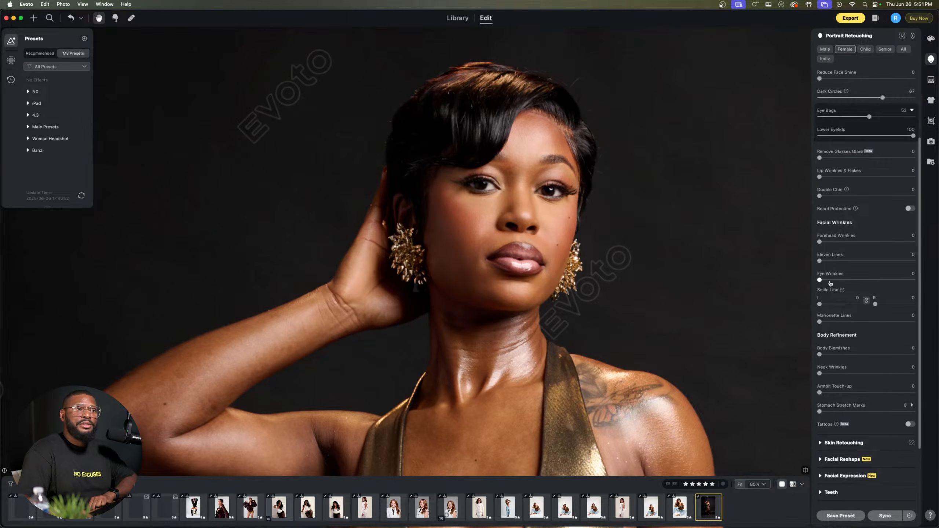
{"action": "scroll", "coordinate": [831, 315], "scroll_direction": "down", "scroll_amount": 2}
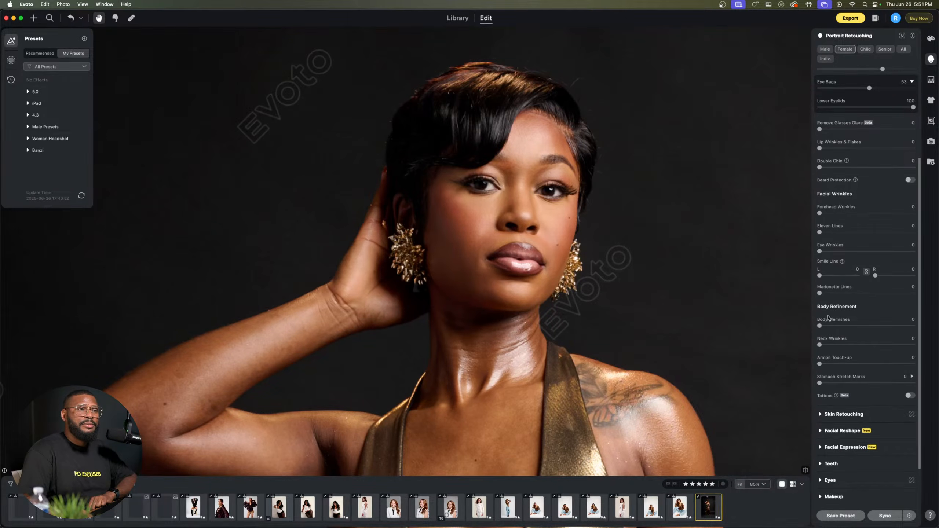
{"action": "scroll", "coordinate": [554, 342], "scroll_direction": "down", "scroll_amount": 5}
{"action": "left_click_drag", "start_coordinate": [404, 342], "coordinate": [336, 215]}
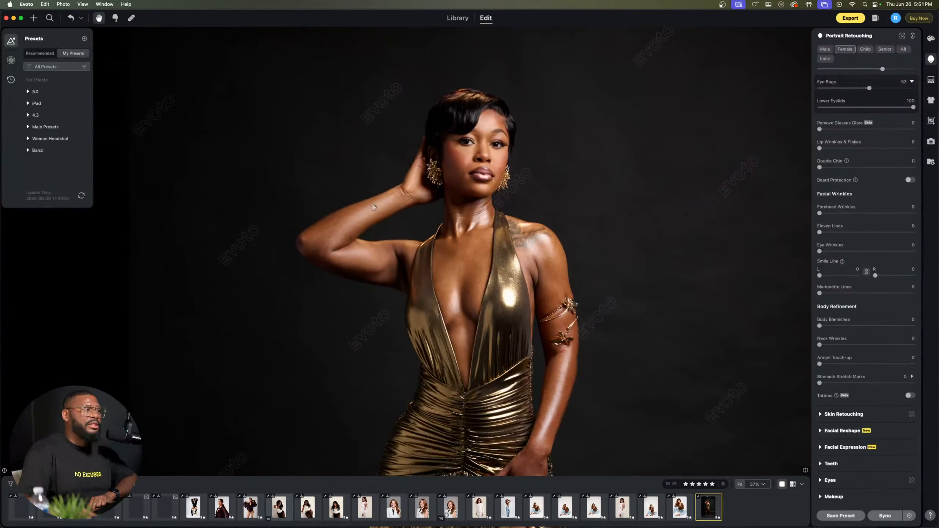
{"action": "scroll", "coordinate": [337, 216], "scroll_direction": "up", "scroll_amount": 10}
{"action": "scroll", "coordinate": [340, 222], "scroll_direction": "down", "scroll_amount": 5}
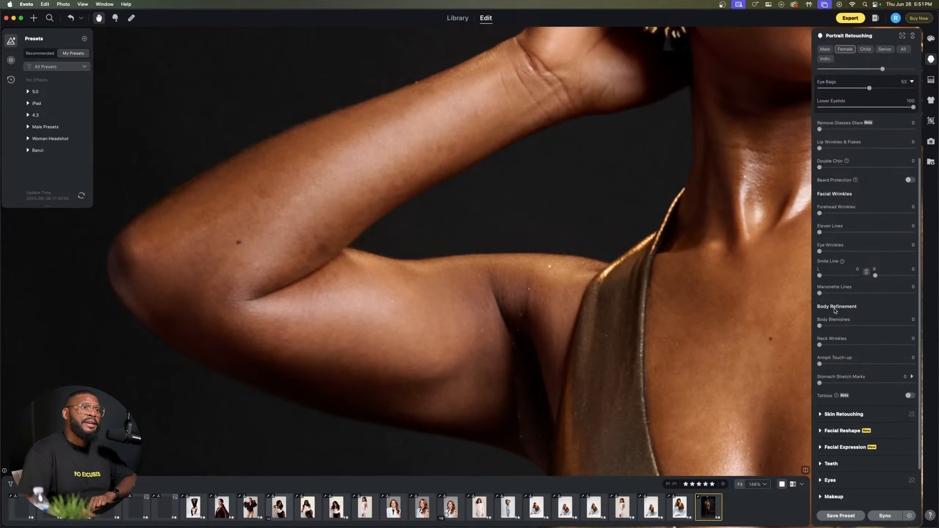
{"action": "left_click_drag", "start_coordinate": [896, 332], "coordinate": [932, 335]}
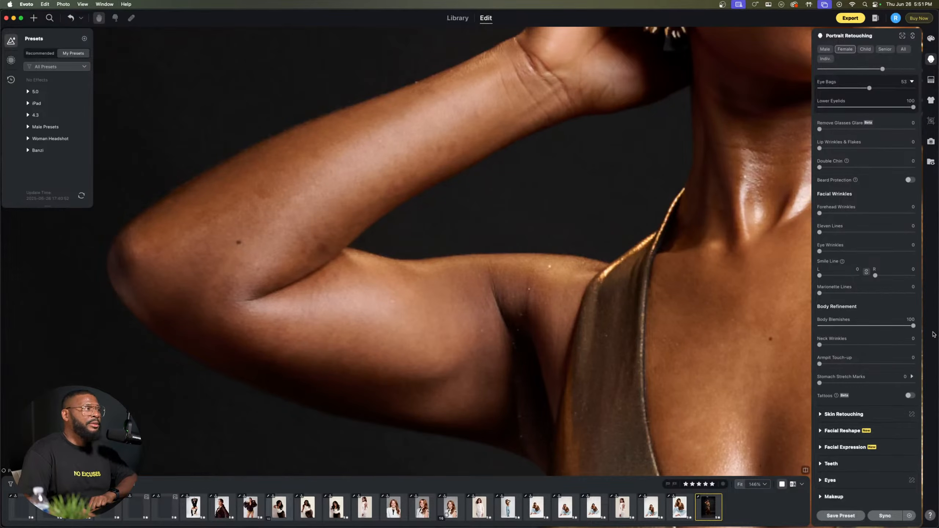
Step: Examine the body blemish removal on the woman's raised arm, hand, leg and chest
{"action": "scroll", "coordinate": [418, 334], "scroll_direction": "down", "scroll_amount": 2}
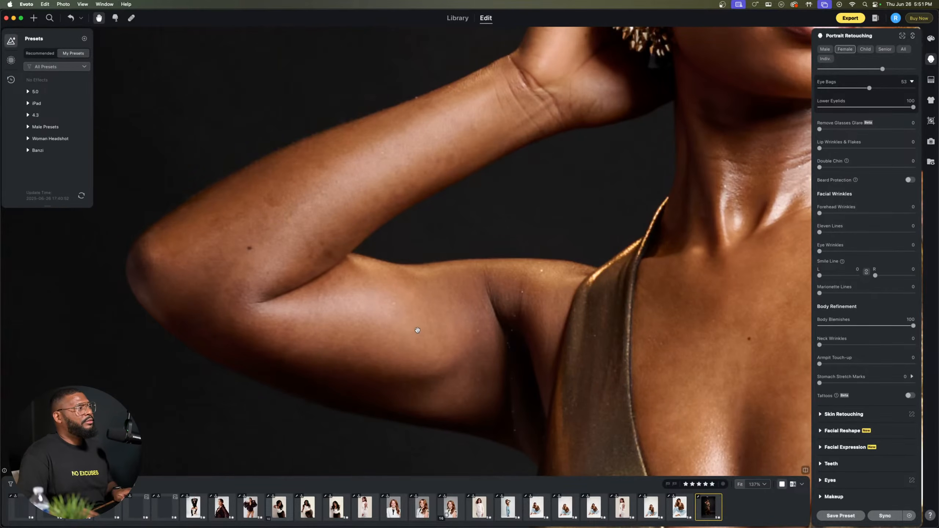
{"action": "scroll", "coordinate": [238, 241], "scroll_direction": "up", "scroll_amount": 6}
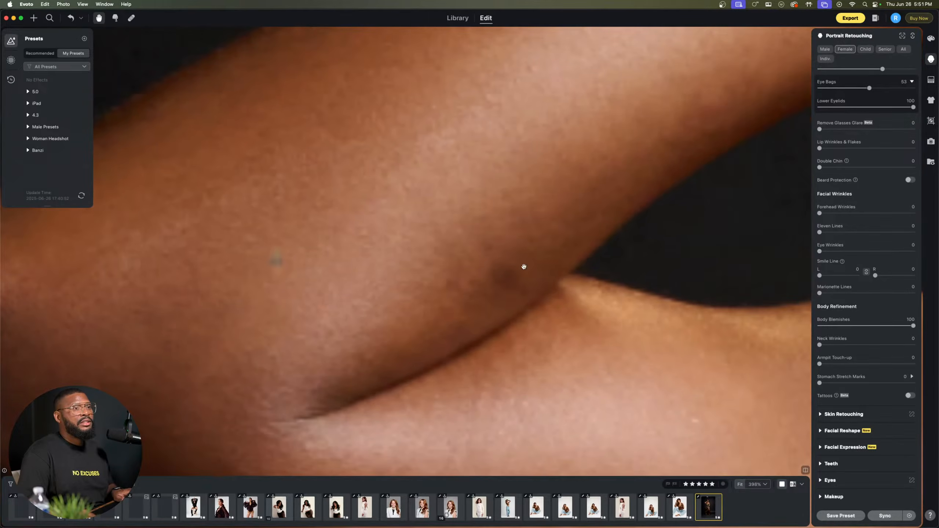
{"action": "scroll", "coordinate": [524, 266], "scroll_direction": "down", "scroll_amount": 10}
{"action": "left_click_drag", "start_coordinate": [652, 340], "coordinate": [270, 184]}
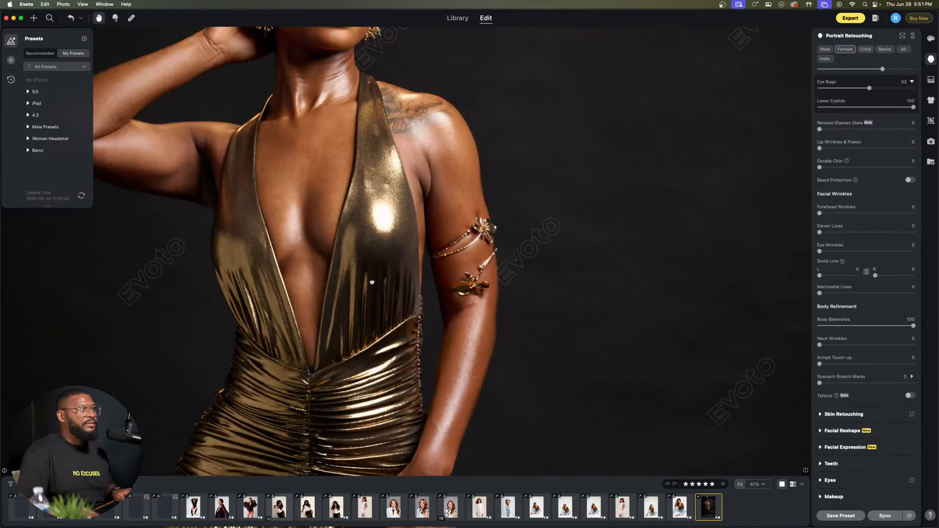
{"action": "left_click_drag", "start_coordinate": [373, 281], "coordinate": [424, 122]}
{"action": "scroll", "coordinate": [495, 346], "scroll_direction": "up", "scroll_amount": 4}
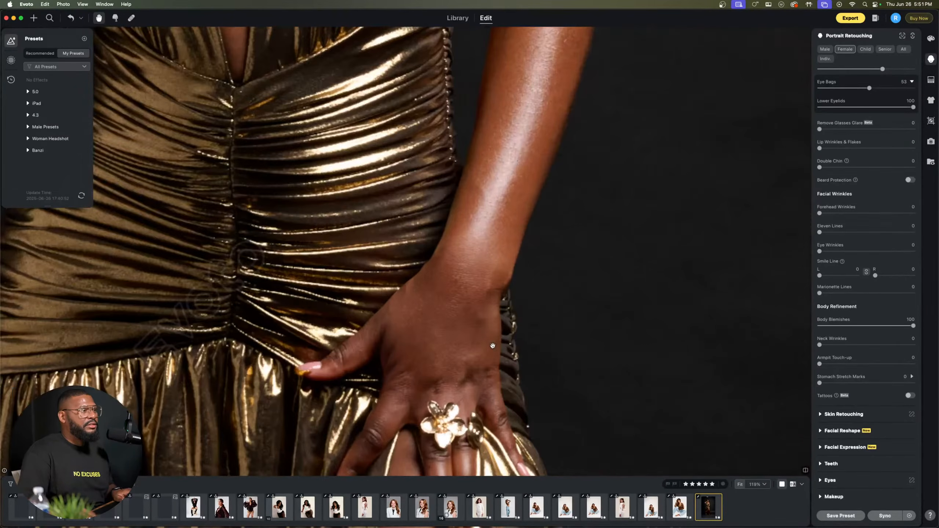
{"action": "left_click_drag", "start_coordinate": [431, 359], "coordinate": [457, 92]}
{"action": "left_click_drag", "start_coordinate": [487, 317], "coordinate": [472, 120]}
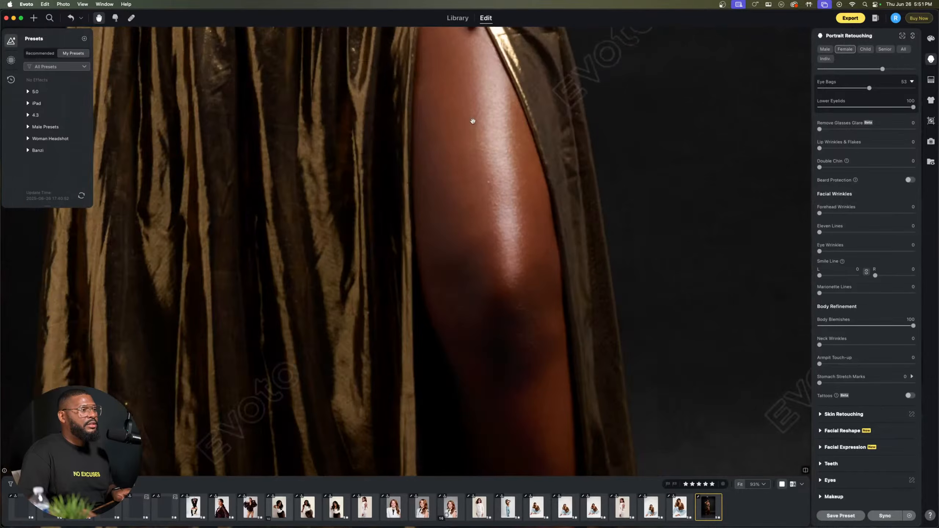
{"action": "scroll", "coordinate": [478, 194], "scroll_direction": "down", "scroll_amount": 10}
{"action": "scroll", "coordinate": [470, 193], "scroll_direction": "up", "scroll_amount": 8}
{"action": "left_click_drag", "start_coordinate": [457, 160], "coordinate": [467, 377]}
{"action": "scroll", "coordinate": [466, 377], "scroll_direction": "down", "scroll_amount": 4}
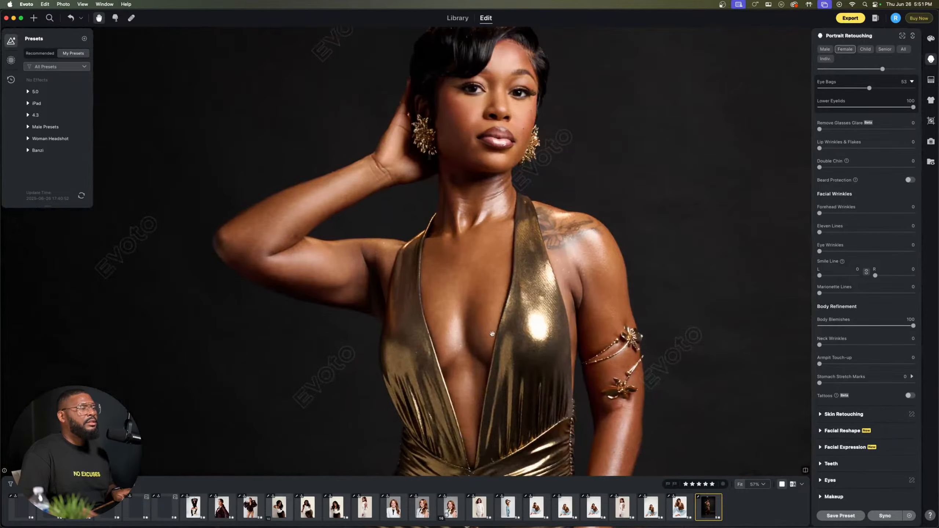
Step: Open Manual Tuning for Blemish Removal and erase the mask over the two moles on the woman's cheek
{"action": "scroll", "coordinate": [488, 275], "scroll_direction": "up", "scroll_amount": 8}
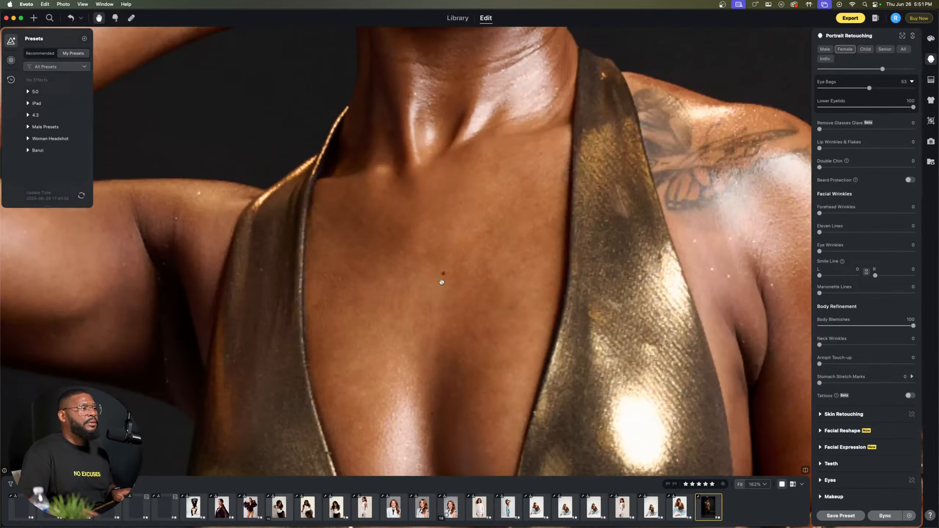
{"action": "left_click_drag", "start_coordinate": [521, 202], "coordinate": [520, 465]}
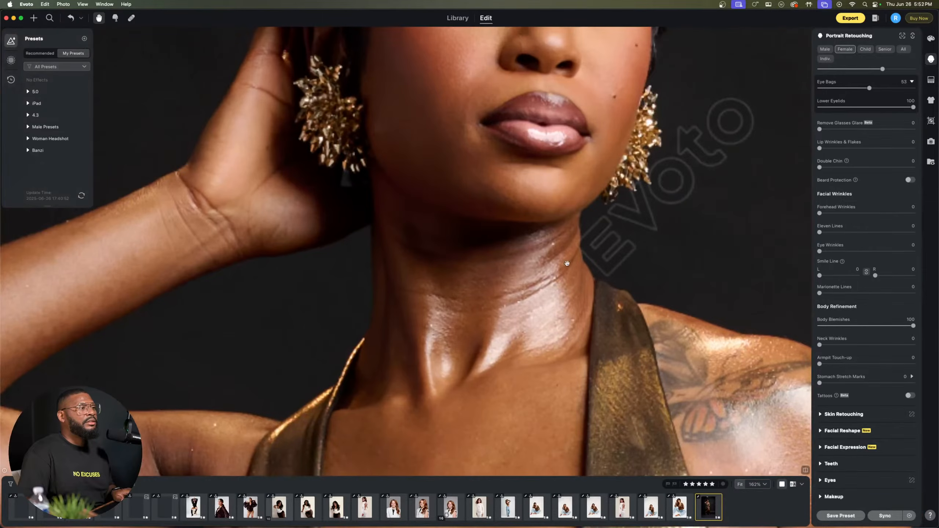
{"action": "left_click_drag", "start_coordinate": [502, 304], "coordinate": [499, 388]}
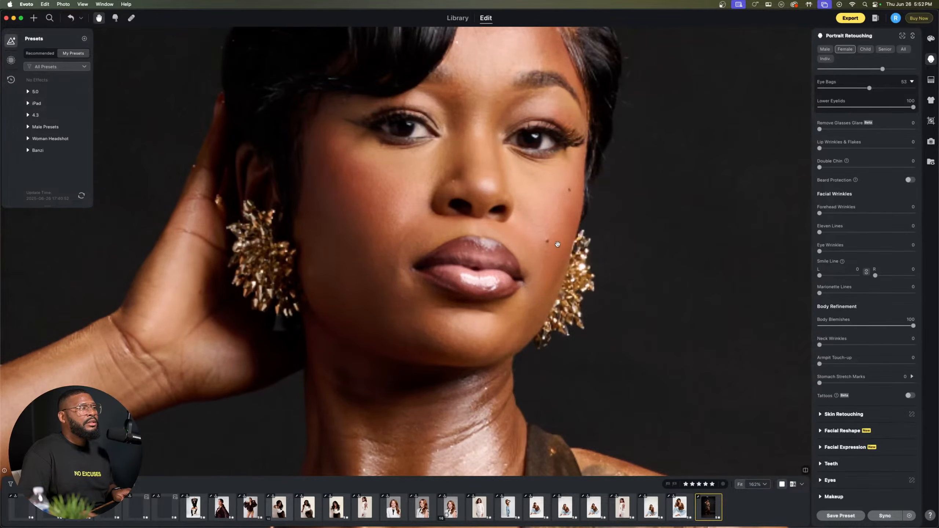
{"action": "scroll", "coordinate": [557, 245], "scroll_direction": "up", "scroll_amount": 6}
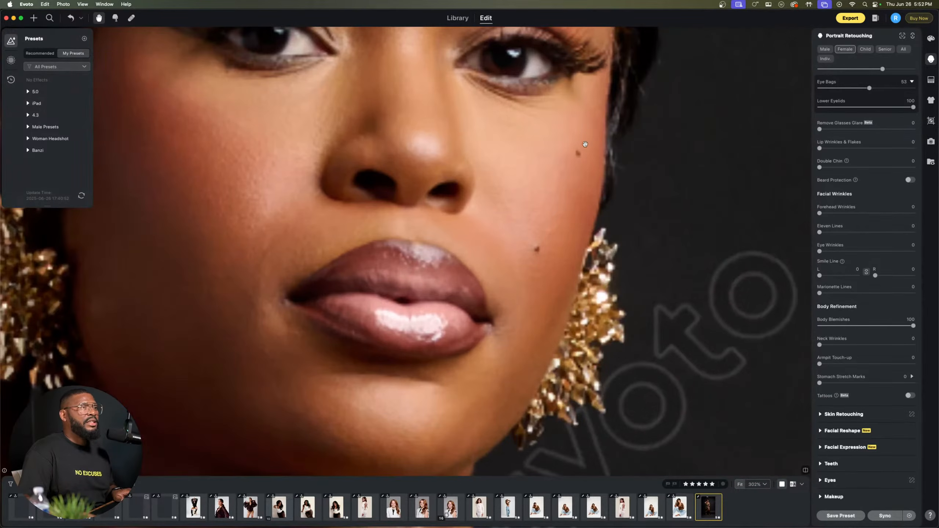
{"action": "scroll", "coordinate": [881, 149], "scroll_direction": "up", "scroll_amount": 4}
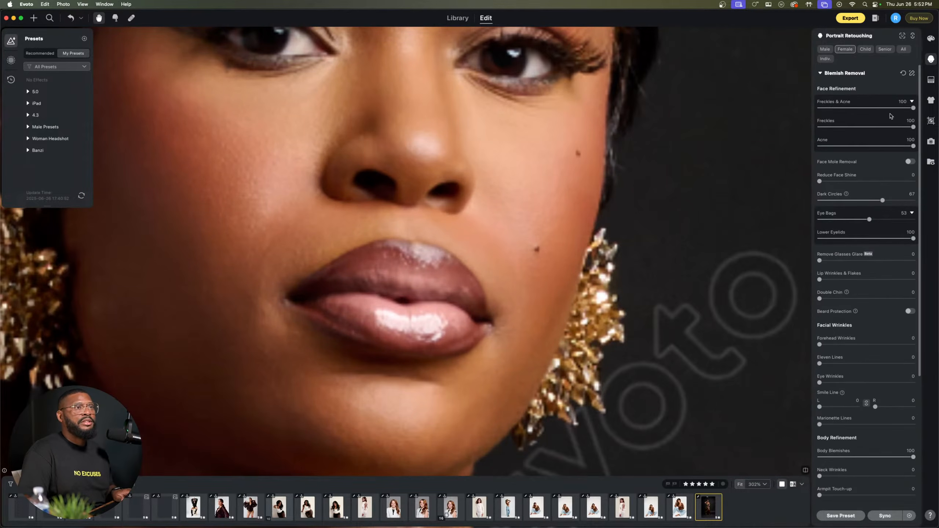
{"action": "left_click", "coordinate": [903, 72]}
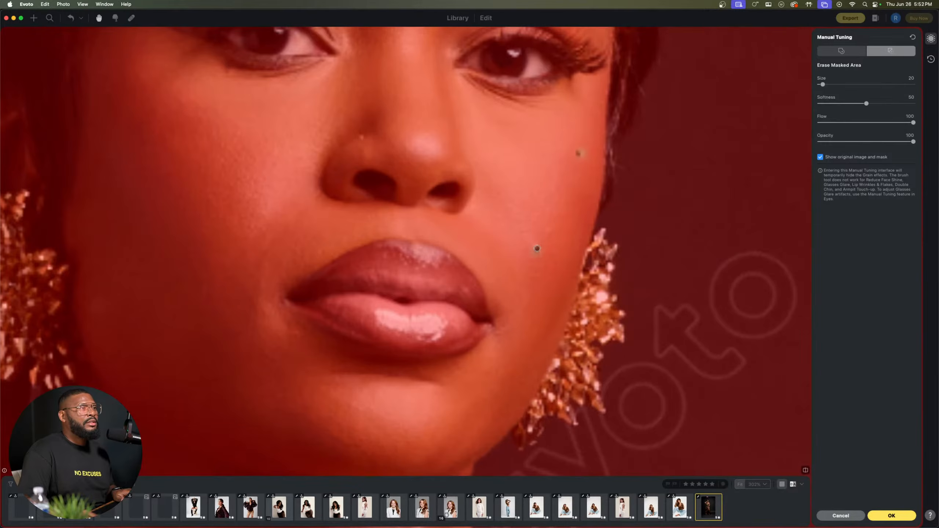
Step: Erase the blemish removal mask over the mole in the middle of the woman's chest
{"action": "key", "text": "space"}
{"action": "left_click_drag", "start_coordinate": [447, 360], "coordinate": [479, 120]}
{"action": "left_click_drag", "start_coordinate": [422, 264], "coordinate": [476, 50]}
{"action": "left_click_drag", "start_coordinate": [420, 225], "coordinate": [420, 217]}
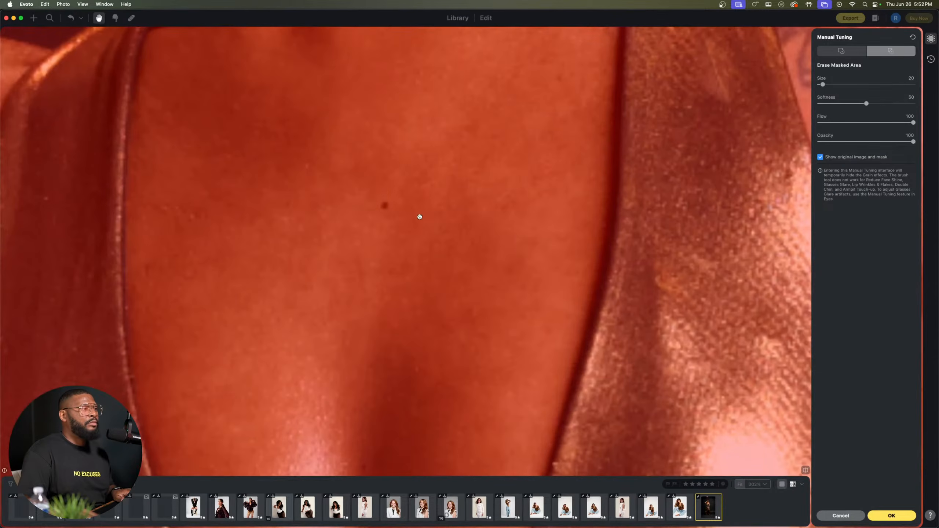
{"action": "key", "text": "space"}
{"action": "left_click_drag", "start_coordinate": [241, 170], "coordinate": [598, 288]}
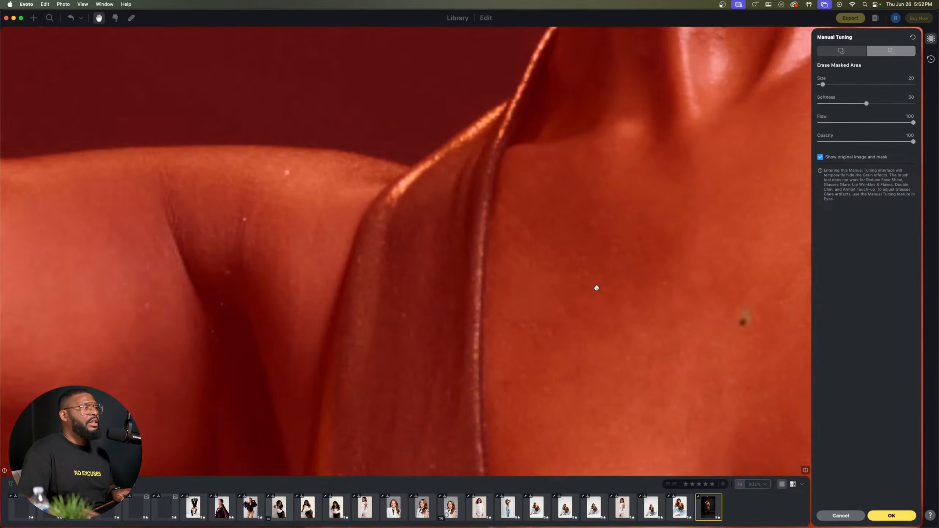
Step: Erase the blemish removal mask over the mole near the elbow of the raised arm and apply the manual tuning
{"action": "left_click_drag", "start_coordinate": [93, 332], "coordinate": [484, 226]}
{"action": "left_click_drag", "start_coordinate": [281, 95], "coordinate": [652, 224]}
{"action": "left_click_drag", "start_coordinate": [294, 195], "coordinate": [308, 265]}
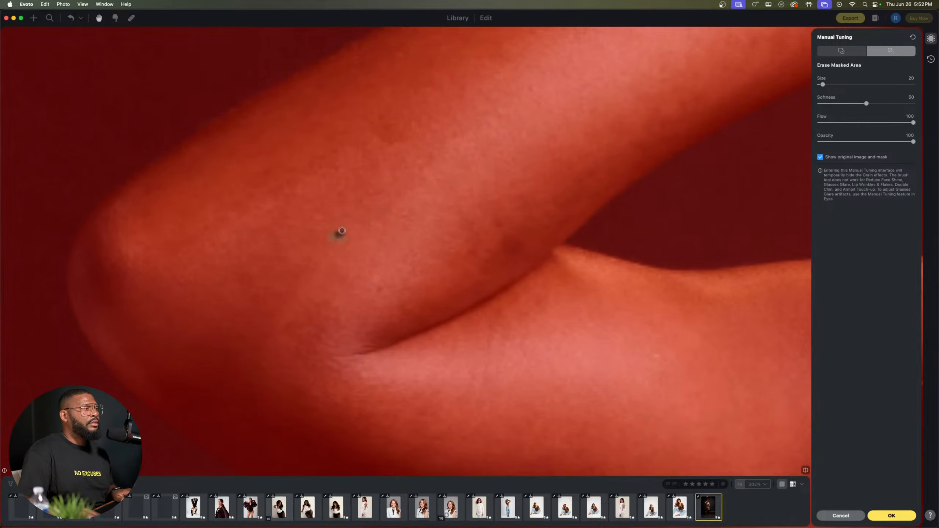
{"action": "left_click", "coordinate": [905, 514]}
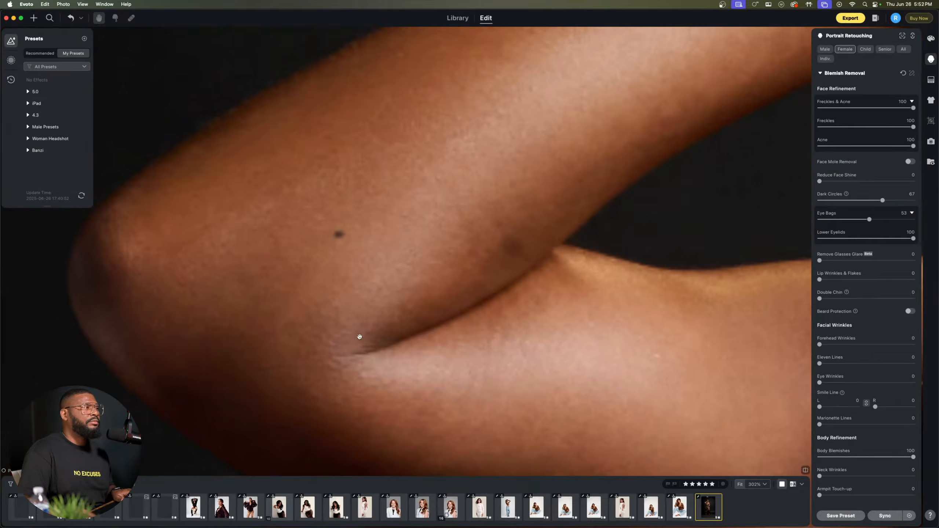
Step: Set Armpit Touch-up to 100 under Body Refinement for the gold dress portrait
{"action": "scroll", "coordinate": [483, 238], "scroll_direction": "down", "scroll_amount": 8}
{"action": "scroll", "coordinate": [530, 237], "scroll_direction": "up", "scroll_amount": 3}
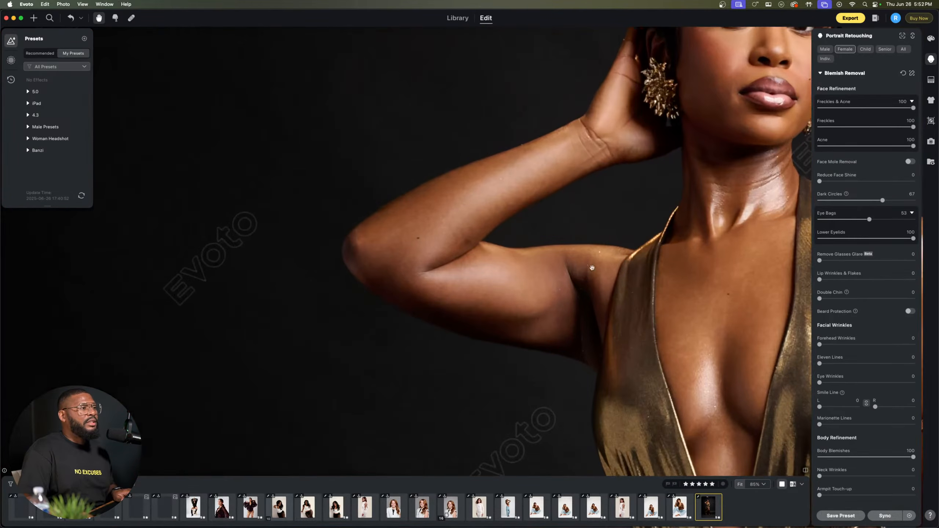
{"action": "left_click_drag", "start_coordinate": [640, 316], "coordinate": [318, 361]}
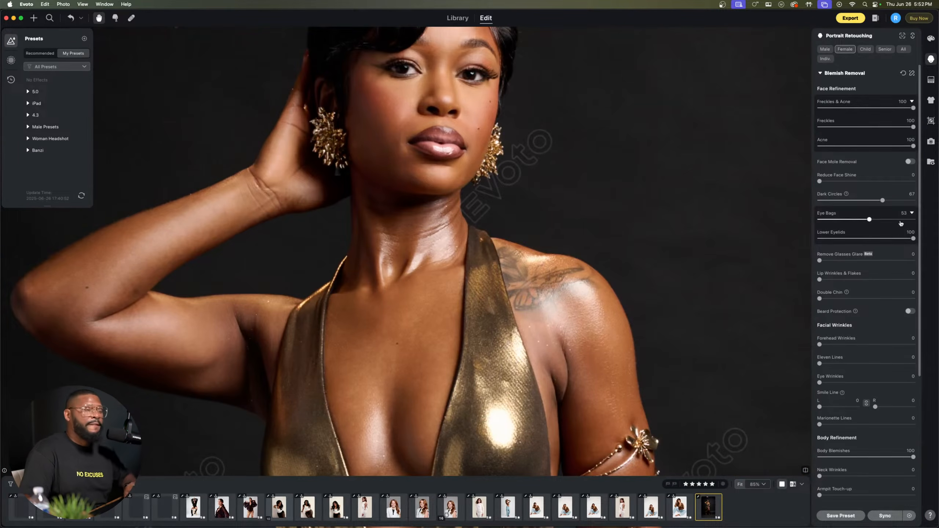
{"action": "scroll", "coordinate": [451, 252], "scroll_direction": "down", "scroll_amount": 1}
{"action": "scroll", "coordinate": [451, 252], "scroll_direction": "up", "scroll_amount": 1}
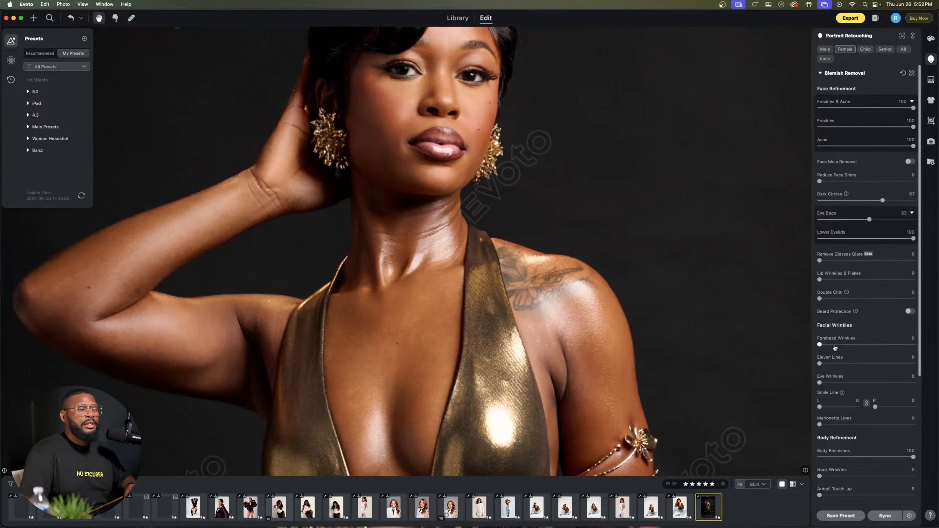
{"action": "scroll", "coordinate": [853, 391], "scroll_direction": "down", "scroll_amount": 5}
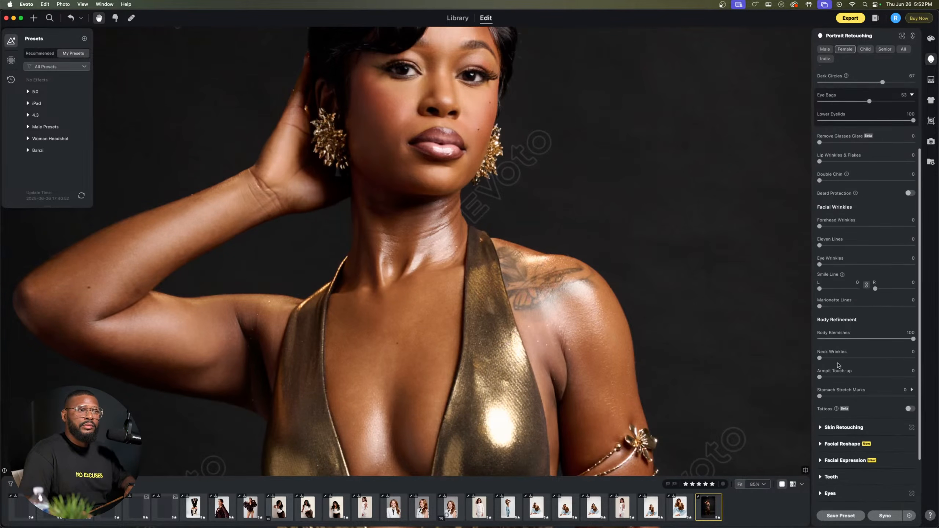
{"action": "scroll", "coordinate": [853, 391], "scroll_direction": "down", "scroll_amount": 1}
{"action": "scroll", "coordinate": [528, 341], "scroll_direction": "down", "scroll_amount": 1}
{"action": "left_click_drag", "start_coordinate": [497, 363], "coordinate": [487, 313]}
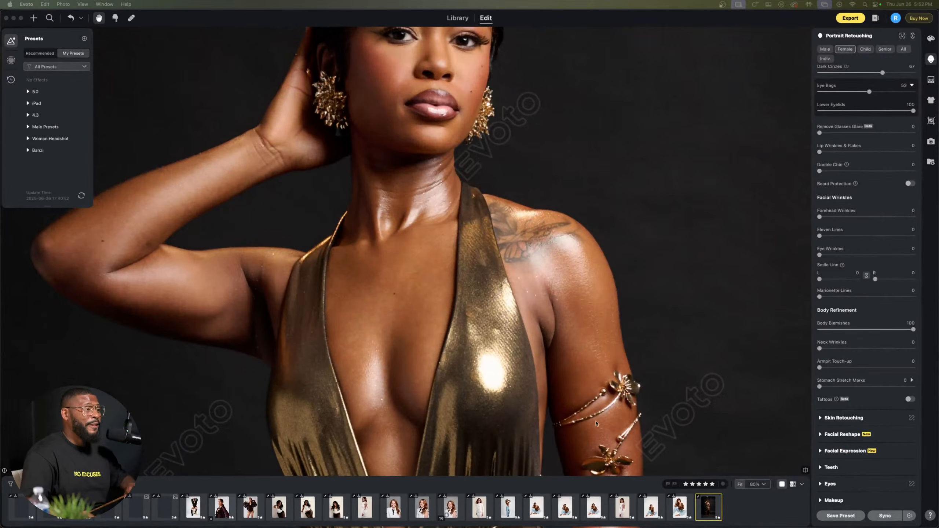
{"action": "scroll", "coordinate": [825, 370], "scroll_direction": "down", "scroll_amount": 1}
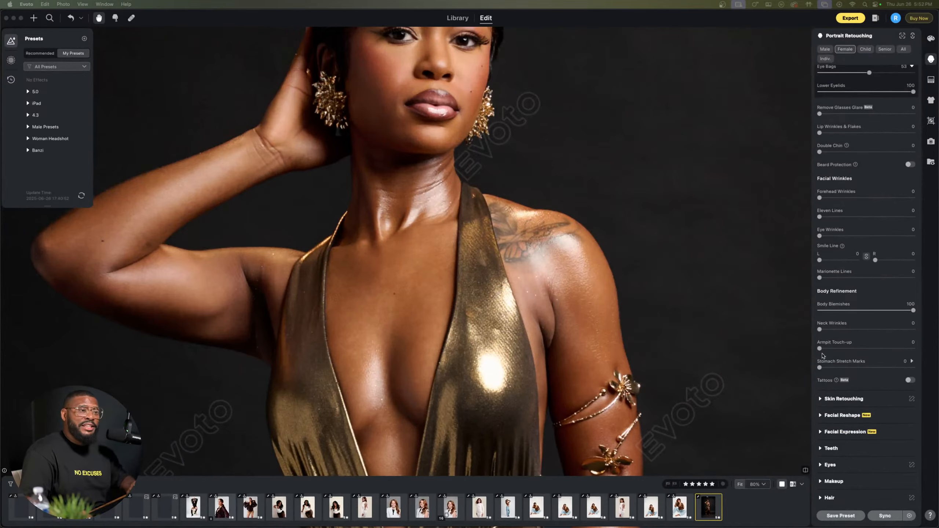
{"action": "left_click_drag", "start_coordinate": [820, 350], "coordinate": [850, 348]}
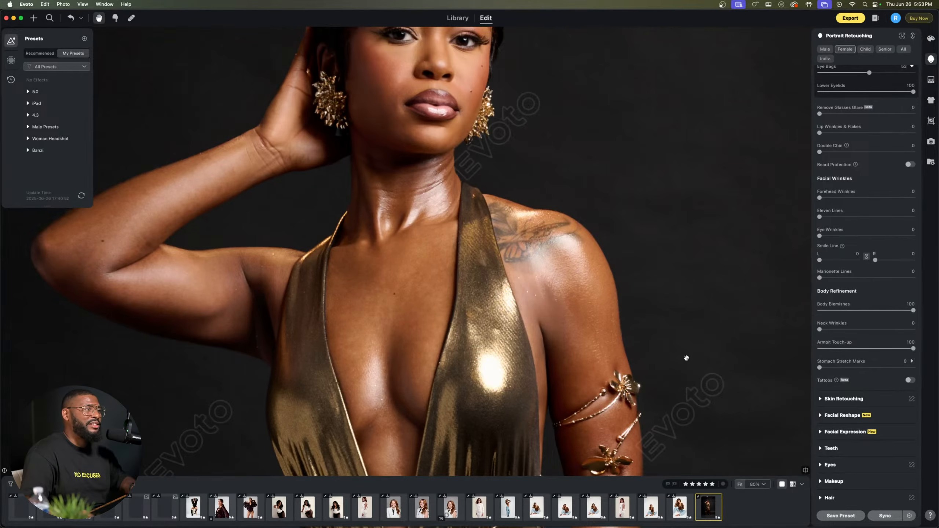
Step: Examine the armpit touch-up around the tattooed shoulder up close and across the whole upper body
{"action": "scroll", "coordinate": [559, 326], "scroll_direction": "up", "scroll_amount": 5}
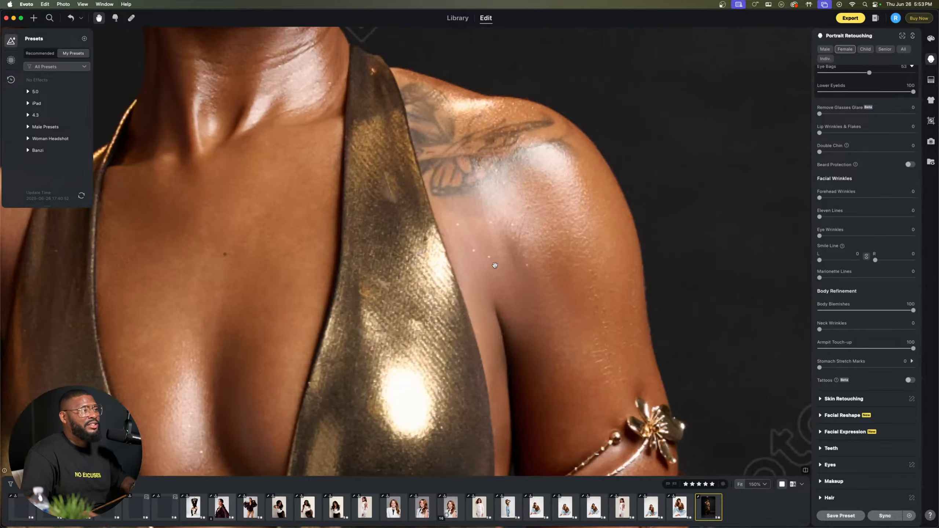
{"action": "scroll", "coordinate": [495, 264], "scroll_direction": "up", "scroll_amount": 2}
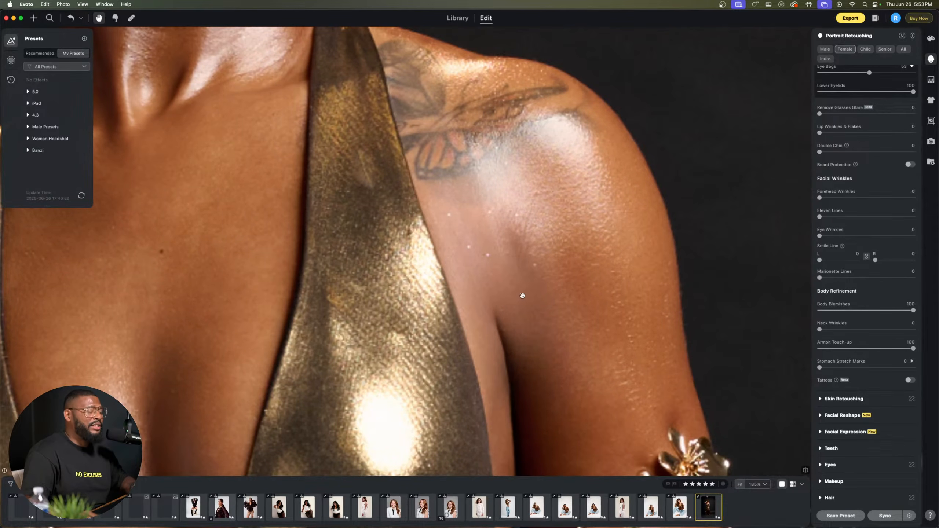
{"action": "scroll", "coordinate": [469, 251], "scroll_direction": "down", "scroll_amount": 6}
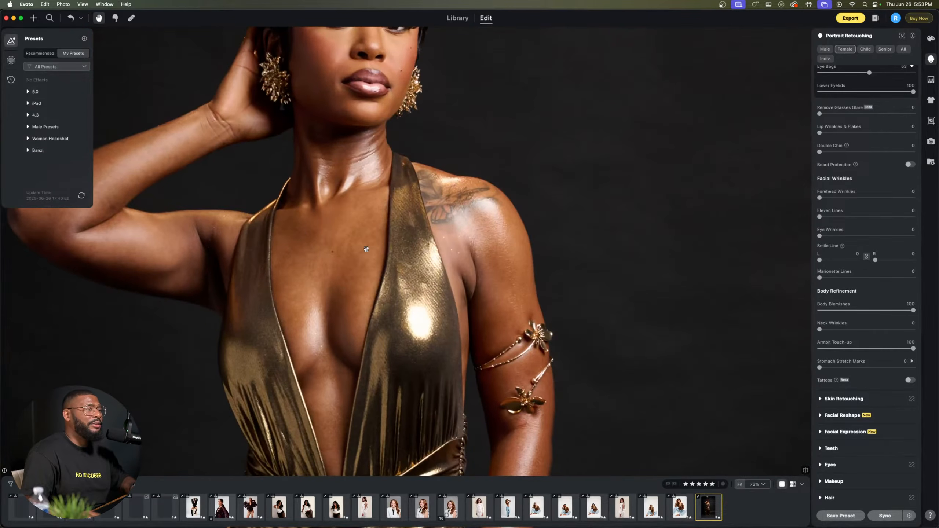
{"action": "scroll", "coordinate": [366, 249], "scroll_direction": "down", "scroll_amount": 2}
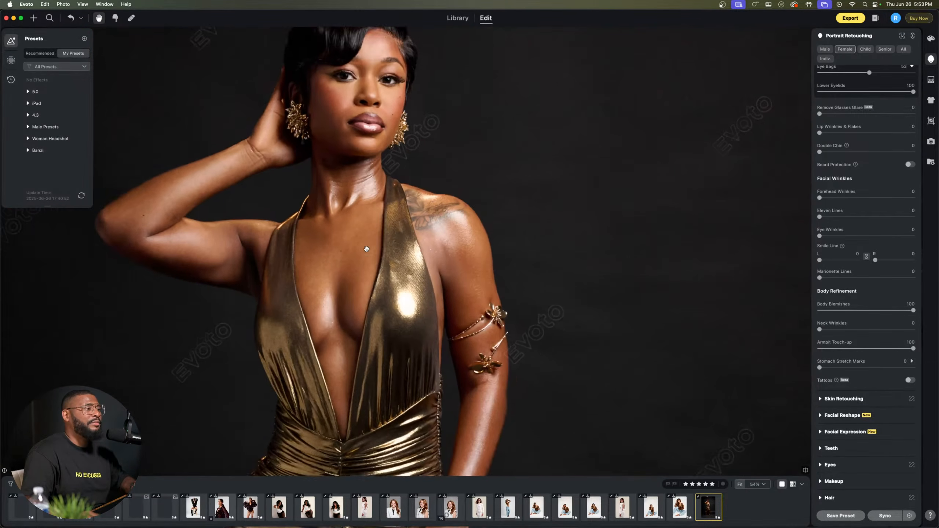
{"action": "scroll", "coordinate": [861, 317], "scroll_direction": "up", "scroll_amount": 1}
{"action": "scroll", "coordinate": [858, 346], "scroll_direction": "down", "scroll_amount": 4}
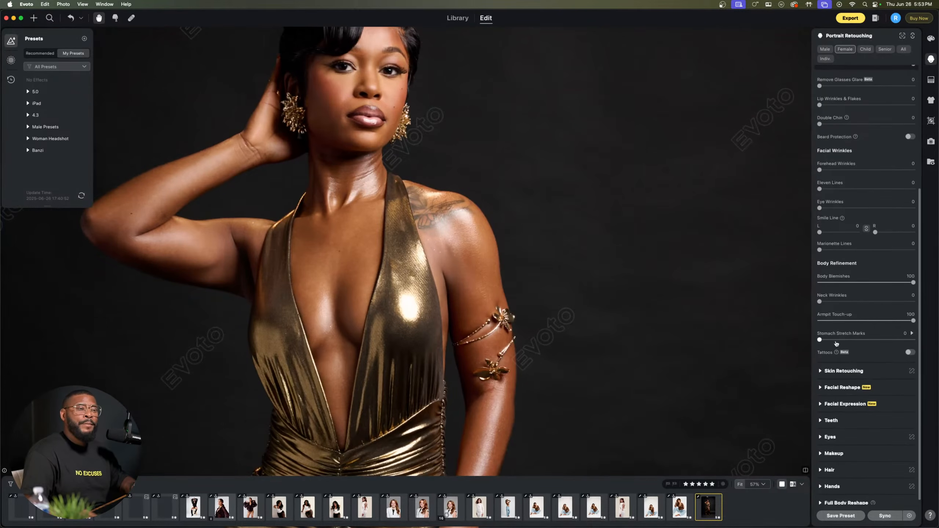
Step: Open Skin Retouching and set the facial skin's Even (Dodge & Burn) to 16 and Sculpt (Dodge & Burn) to 44
{"action": "left_click", "coordinate": [825, 365]}
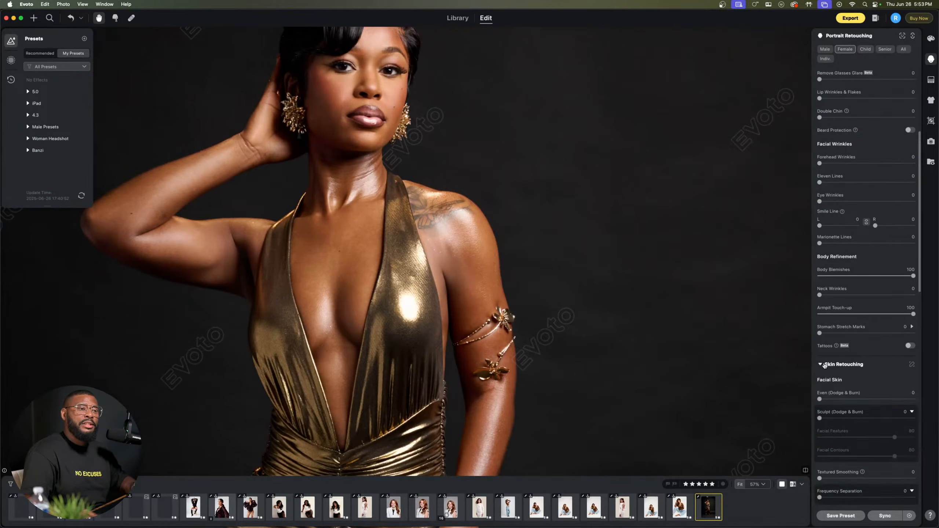
{"action": "scroll", "coordinate": [840, 351], "scroll_direction": "down", "scroll_amount": 7}
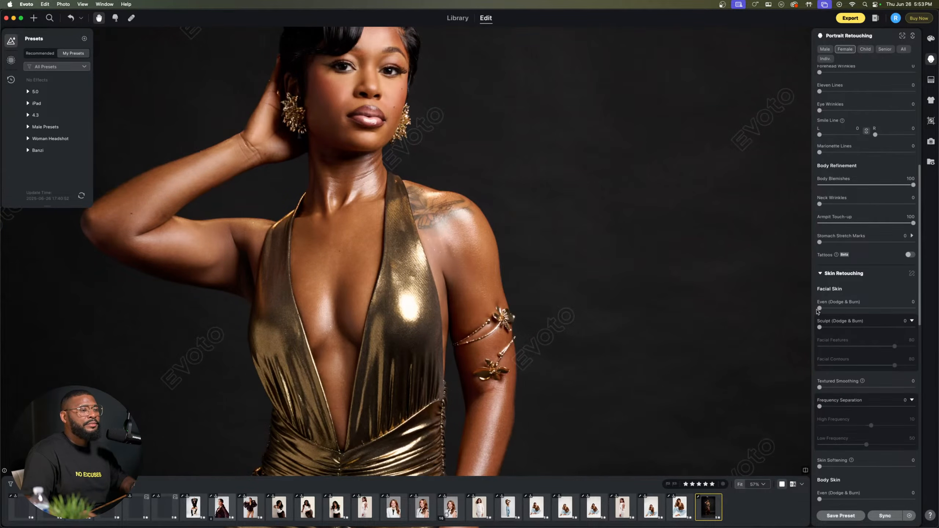
{"action": "scroll", "coordinate": [421, 98], "scroll_direction": "up", "scroll_amount": 5}
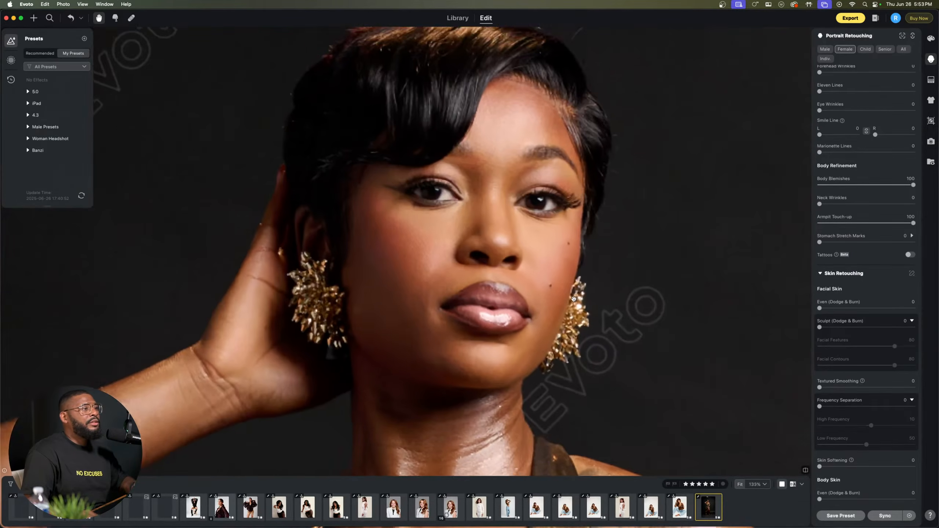
{"action": "scroll", "coordinate": [573, 299], "scroll_direction": "down", "scroll_amount": 1}
{"action": "left_click_drag", "start_coordinate": [573, 300], "coordinate": [498, 258]}
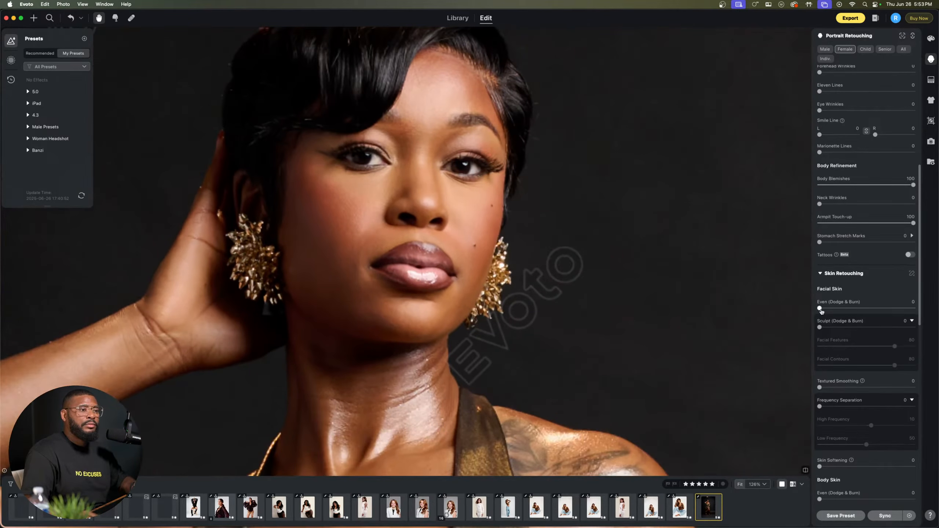
{"action": "left_click_drag", "start_coordinate": [836, 309], "coordinate": [915, 309]}
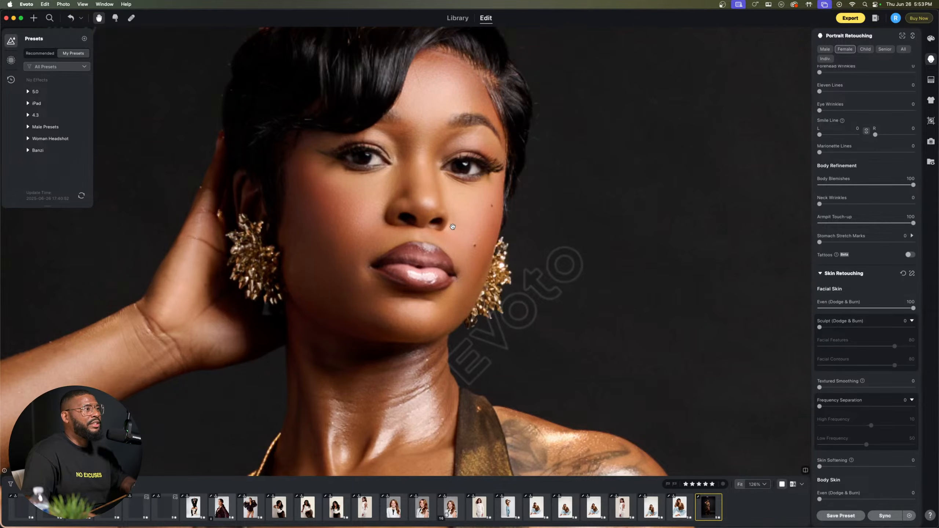
{"action": "scroll", "coordinate": [453, 226], "scroll_direction": "up", "scroll_amount": 2}
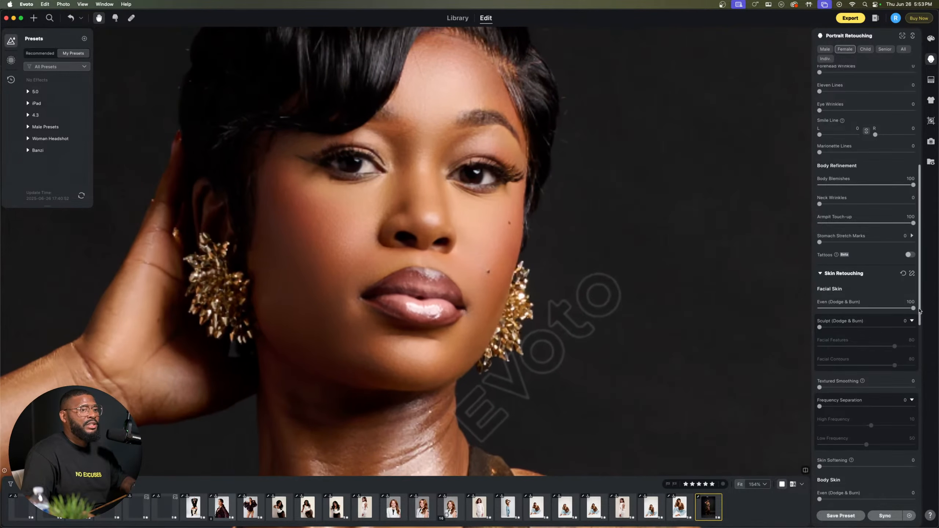
{"action": "left_click_drag", "start_coordinate": [913, 308], "coordinate": [734, 329]}
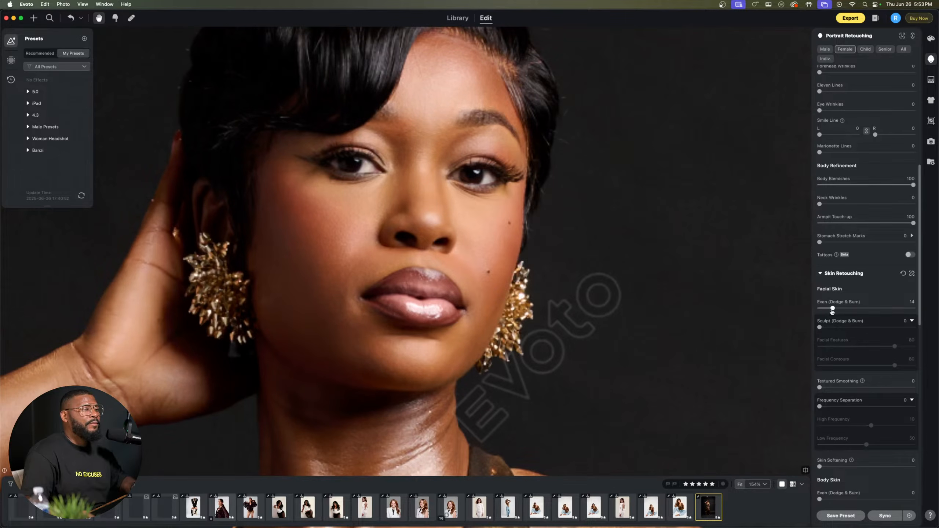
{"action": "left_click_drag", "start_coordinate": [834, 311], "coordinate": [835, 311]}
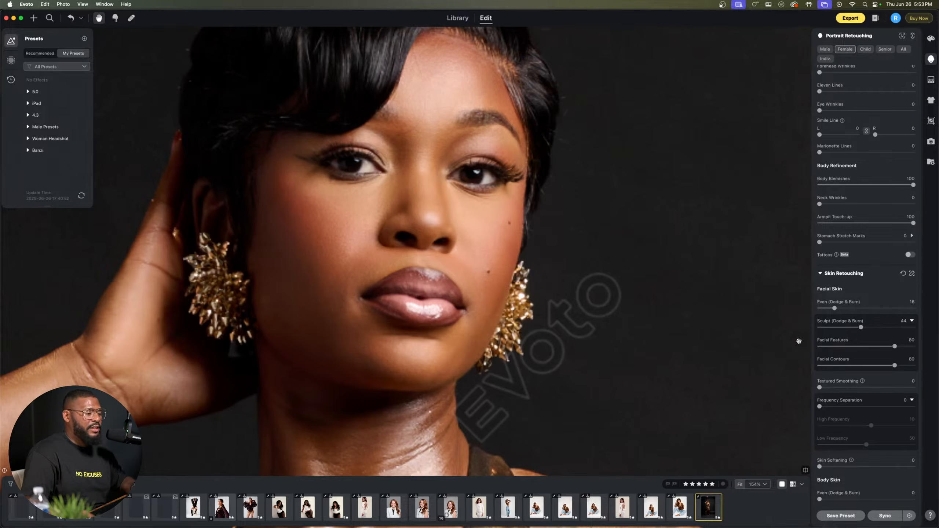
Step: Set the facial skin's Frequency Separation to 30, with High Frequency at 32 and Low Frequency at 27
{"action": "scroll", "coordinate": [838, 339], "scroll_direction": "down", "scroll_amount": 5}
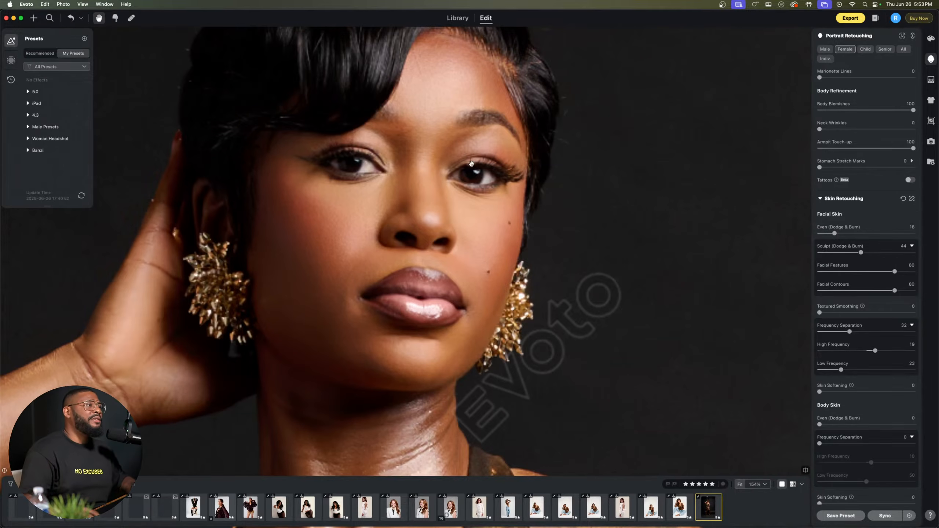
{"action": "scroll", "coordinate": [359, 199], "scroll_direction": "up", "scroll_amount": 3}
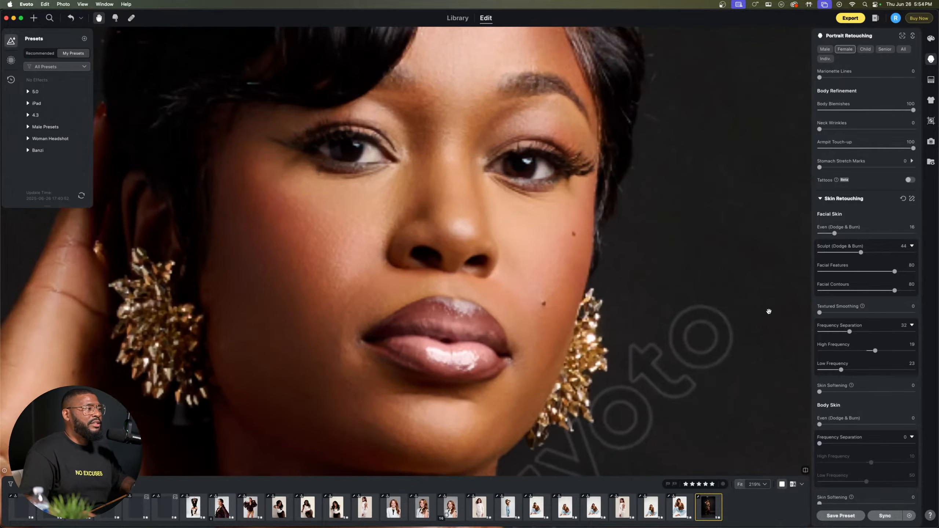
{"action": "left_click_drag", "start_coordinate": [889, 352], "coordinate": [938, 352]}
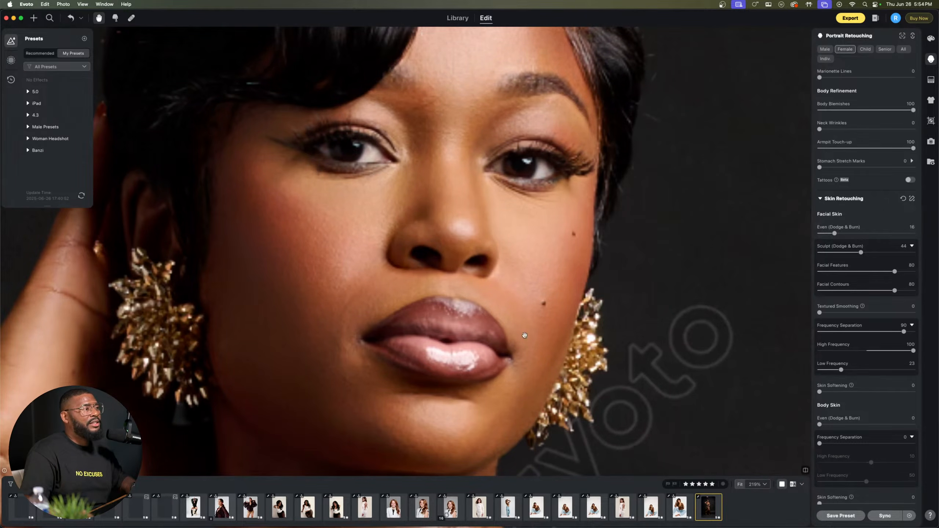
{"action": "left_click_drag", "start_coordinate": [873, 370], "coordinate": [851, 379]}
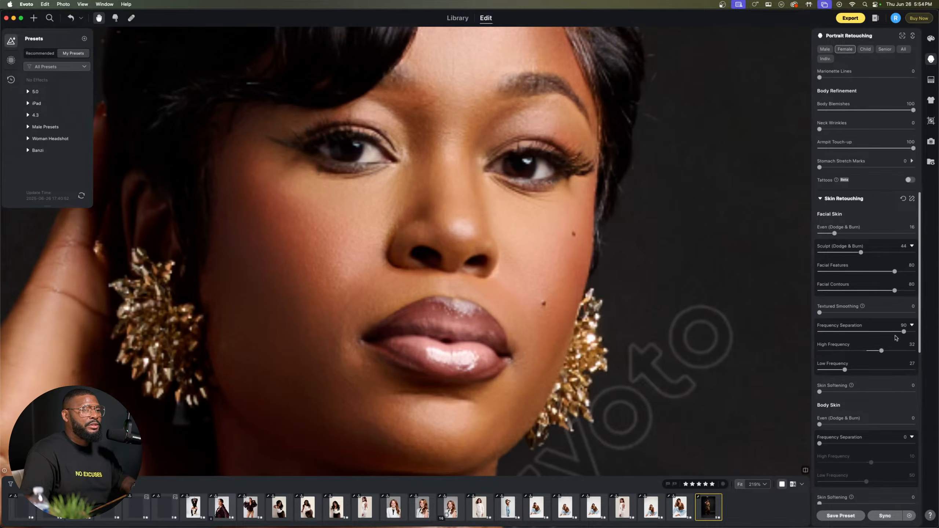
{"action": "left_click_drag", "start_coordinate": [896, 337], "coordinate": [877, 337]}
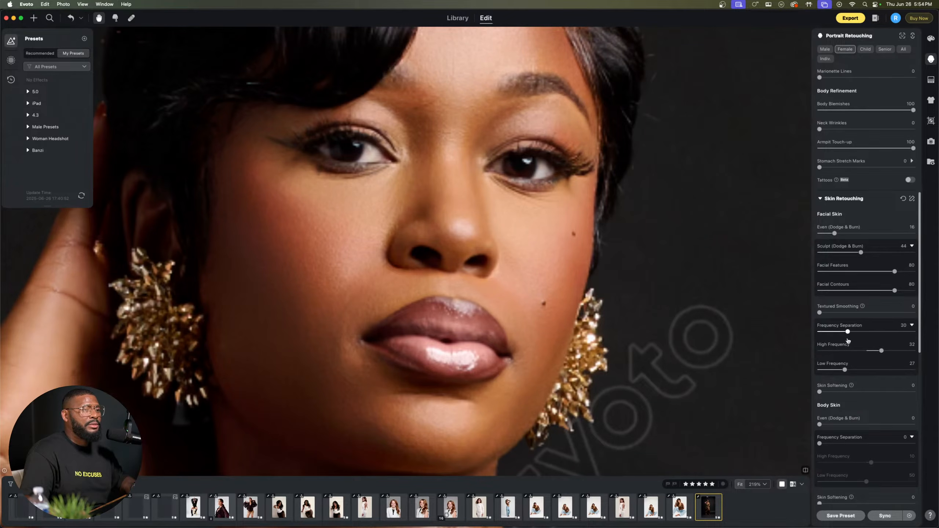
Step: Set the body skin's Even (Dodge & Burn) to 39 and Frequency Separation to 27, with High Frequency at 27 and Low Frequency at 24
{"action": "scroll", "coordinate": [841, 412], "scroll_direction": "down", "scroll_amount": 2}
{"action": "scroll", "coordinate": [522, 350], "scroll_direction": "down", "scroll_amount": 10}
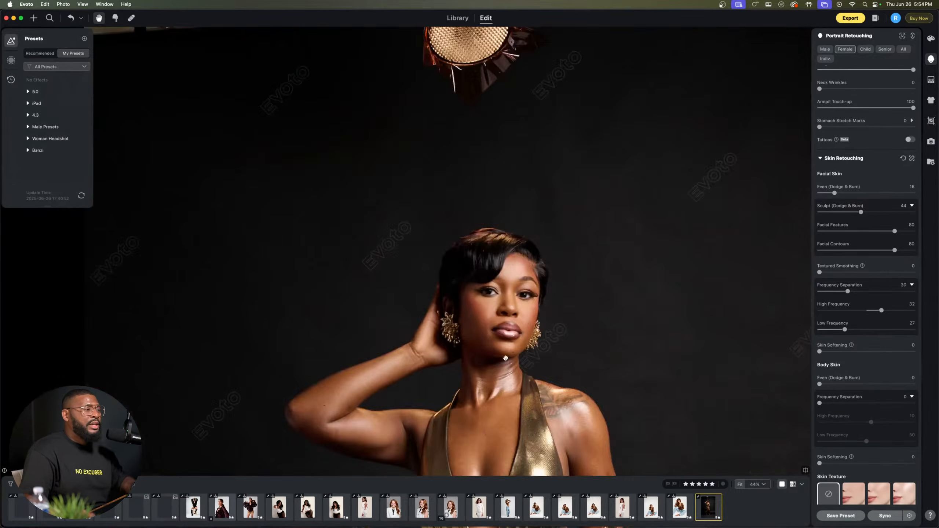
{"action": "left_click_drag", "start_coordinate": [503, 358], "coordinate": [488, 212]}
{"action": "scroll", "coordinate": [370, 259], "scroll_direction": "up", "scroll_amount": 6}
{"action": "left_click_drag", "start_coordinate": [567, 309], "coordinate": [467, 271]}
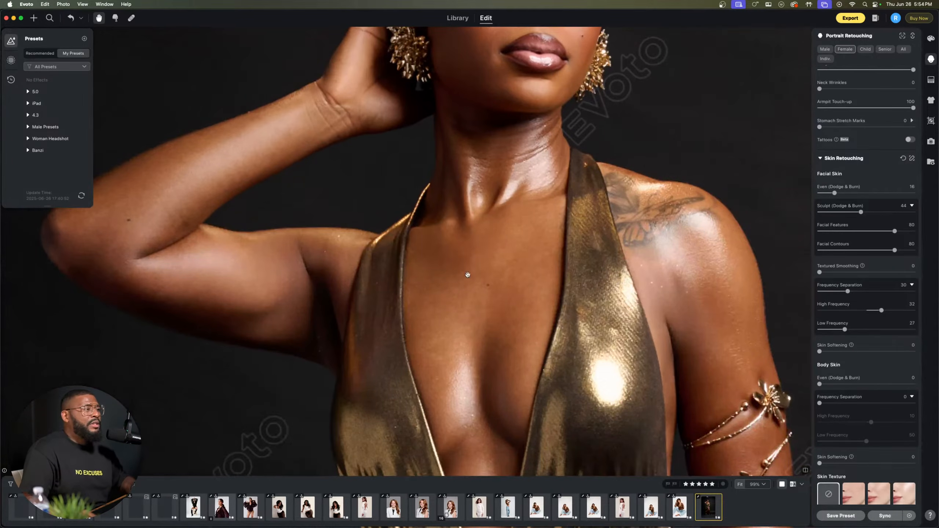
{"action": "scroll", "coordinate": [833, 381], "scroll_direction": "down", "scroll_amount": 1}
{"action": "scroll", "coordinate": [831, 375], "scroll_direction": "down", "scroll_amount": 1}
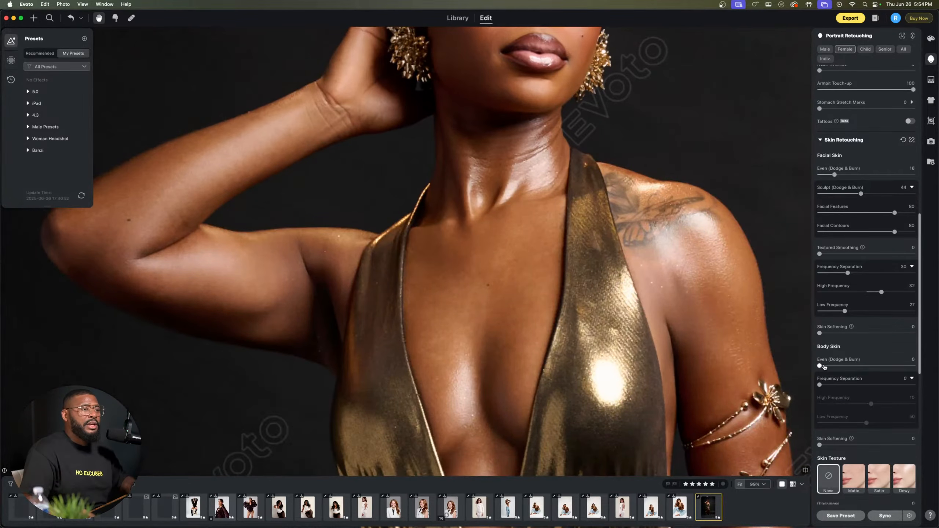
{"action": "left_click_drag", "start_coordinate": [820, 367], "coordinate": [858, 368]}
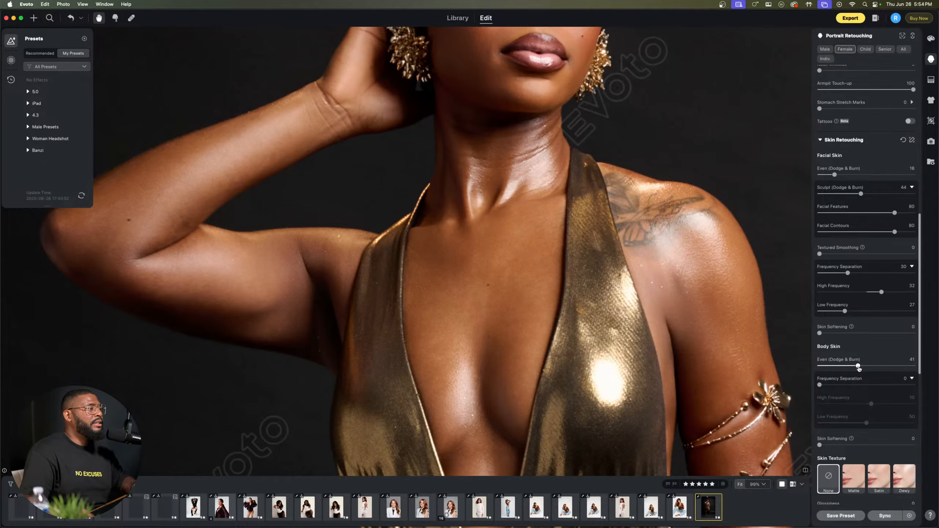
{"action": "left_click_drag", "start_coordinate": [652, 366], "coordinate": [726, 374]}
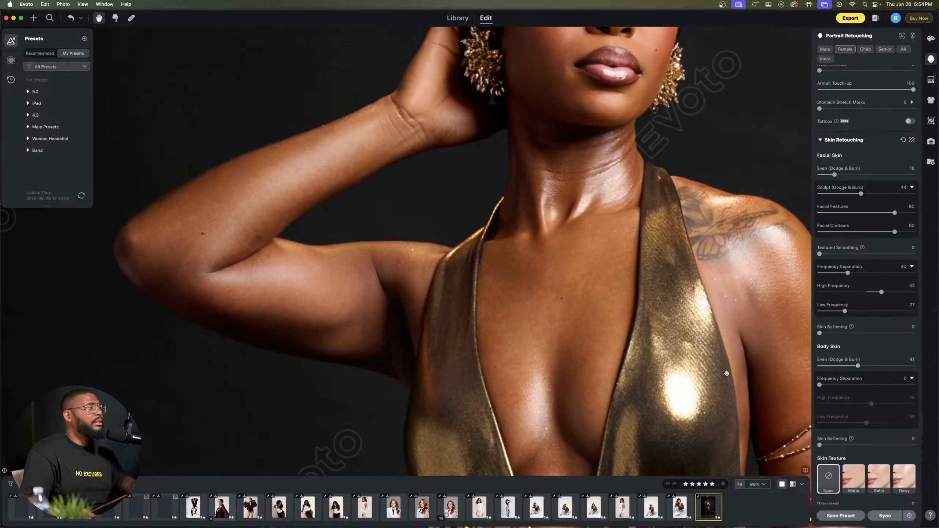
{"action": "left_click_drag", "start_coordinate": [428, 338], "coordinate": [495, 339]}
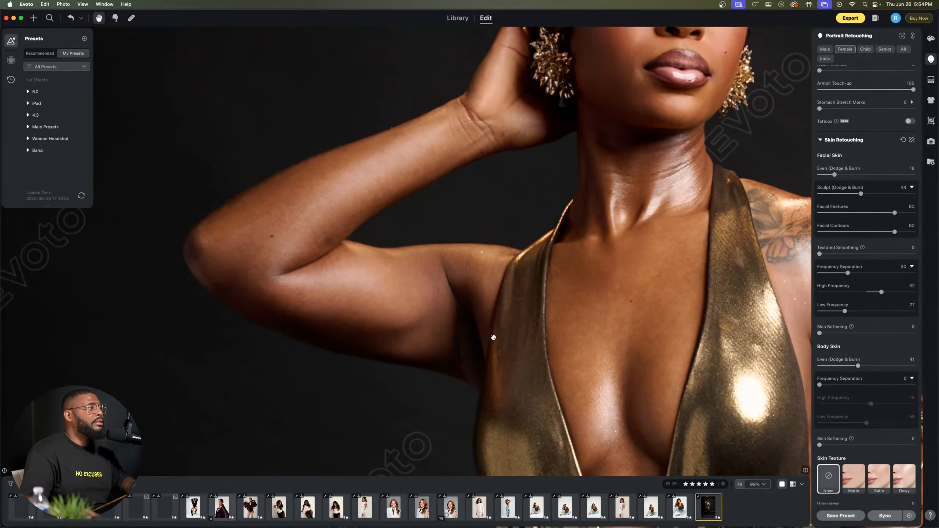
{"action": "left_click_drag", "start_coordinate": [859, 366], "coordinate": [833, 385]}
{"action": "left_click_drag", "start_coordinate": [868, 424], "coordinate": [847, 424]}
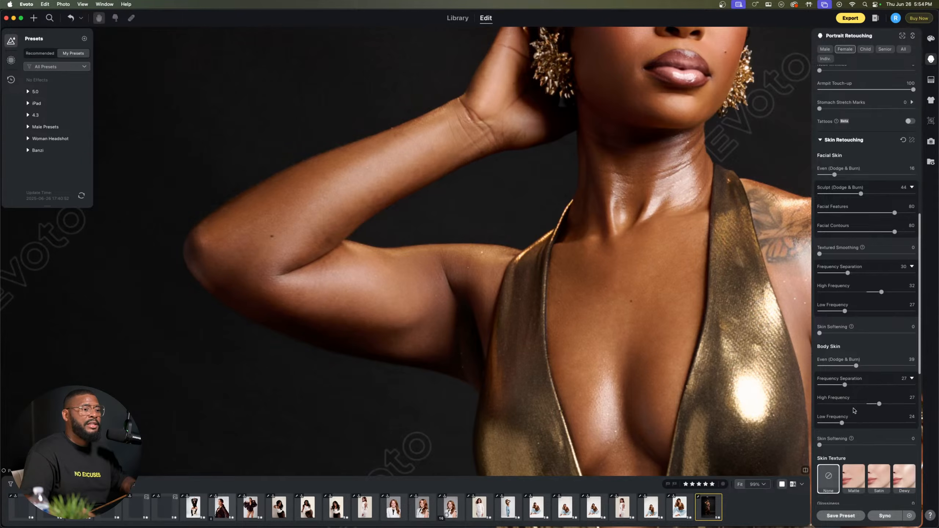
{"action": "scroll", "coordinate": [855, 409], "scroll_direction": "down", "scroll_amount": 10}
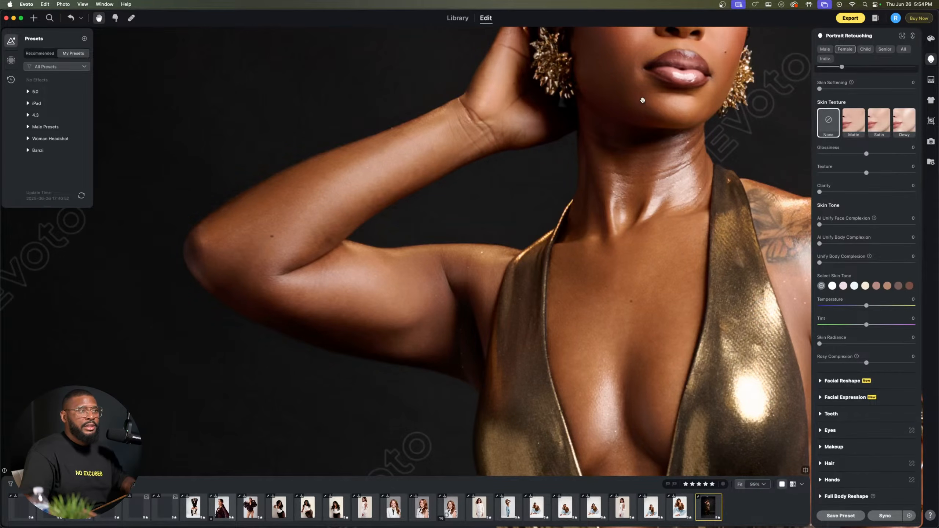
Step: Set the brightness of both eyes to 39 and increase Red Vein Removal for the gold dress portrait
{"action": "left_click_drag", "start_coordinate": [640, 99], "coordinate": [451, 297]}
{"action": "scroll", "coordinate": [451, 298], "scroll_direction": "up", "scroll_amount": 5}
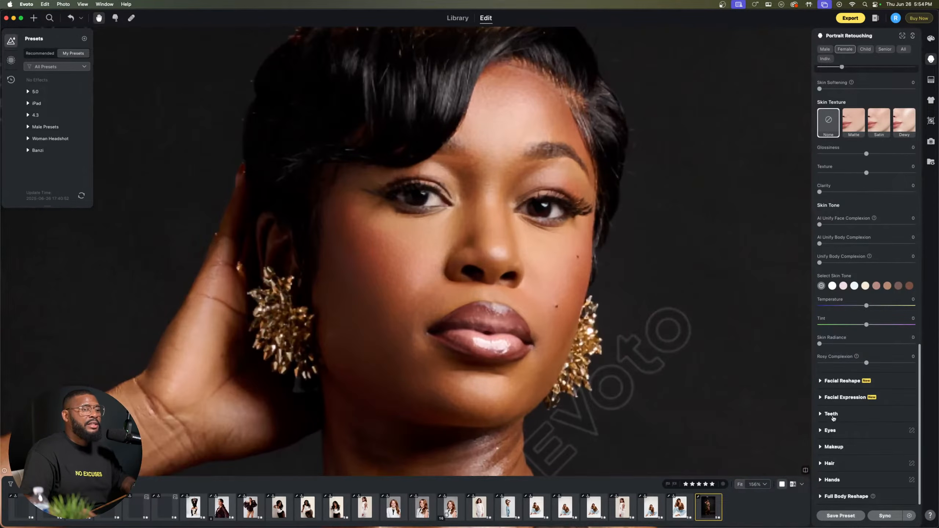
{"action": "left_click", "coordinate": [830, 432]}
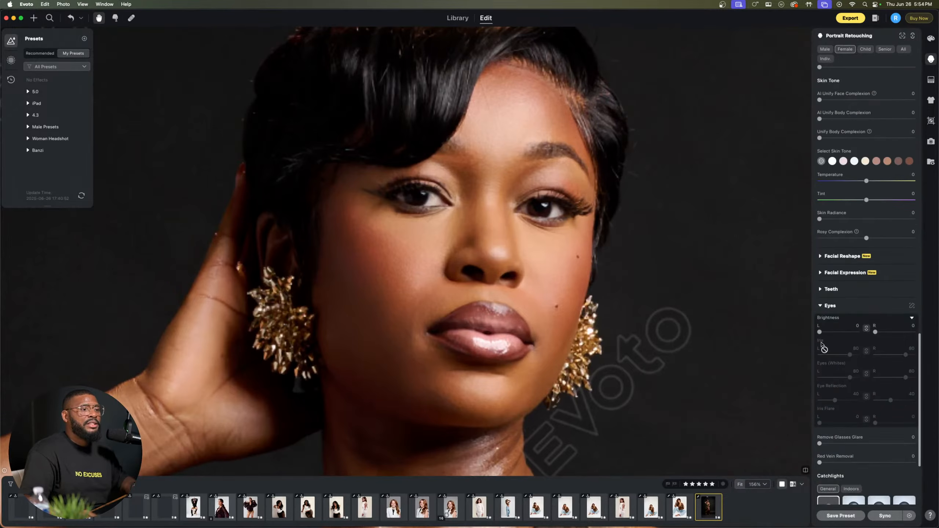
{"action": "left_click_drag", "start_coordinate": [820, 333], "coordinate": [833, 338]}
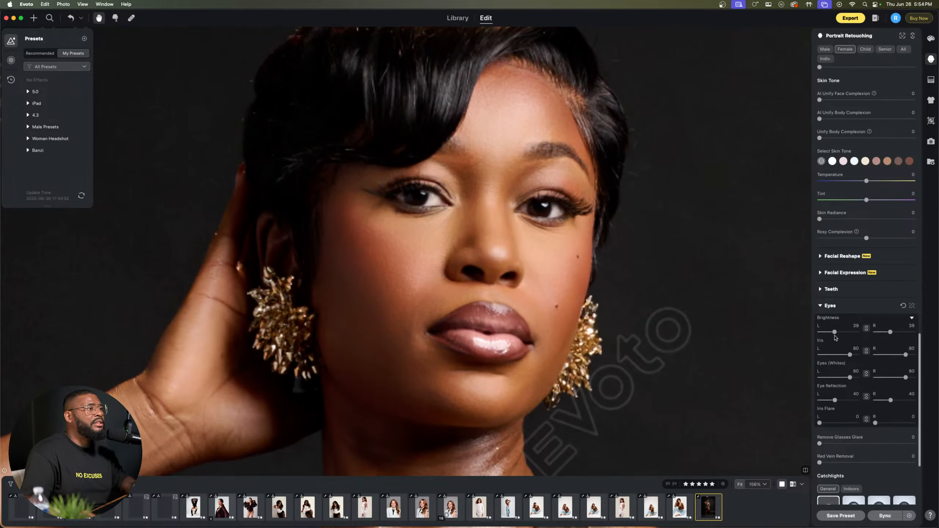
{"action": "scroll", "coordinate": [825, 370], "scroll_direction": "down", "scroll_amount": 4}
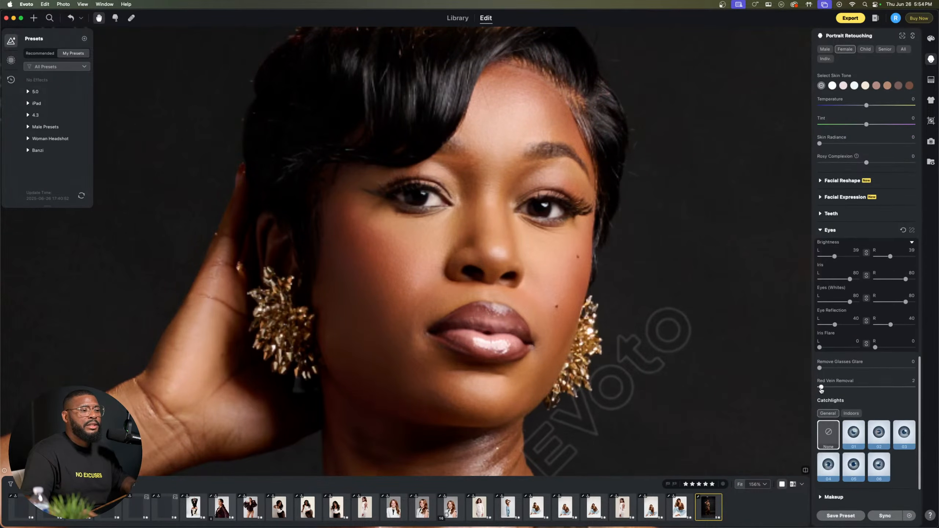
{"action": "left_click_drag", "start_coordinate": [820, 387], "coordinate": [914, 387]}
{"action": "left_click", "coordinate": [828, 231]}
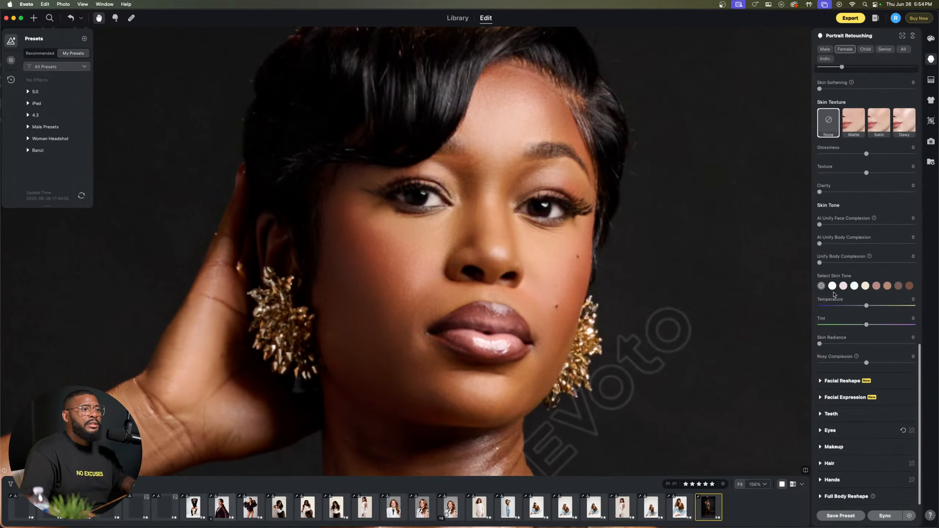
{"action": "scroll", "coordinate": [578, 255], "scroll_direction": "down", "scroll_amount": 5}
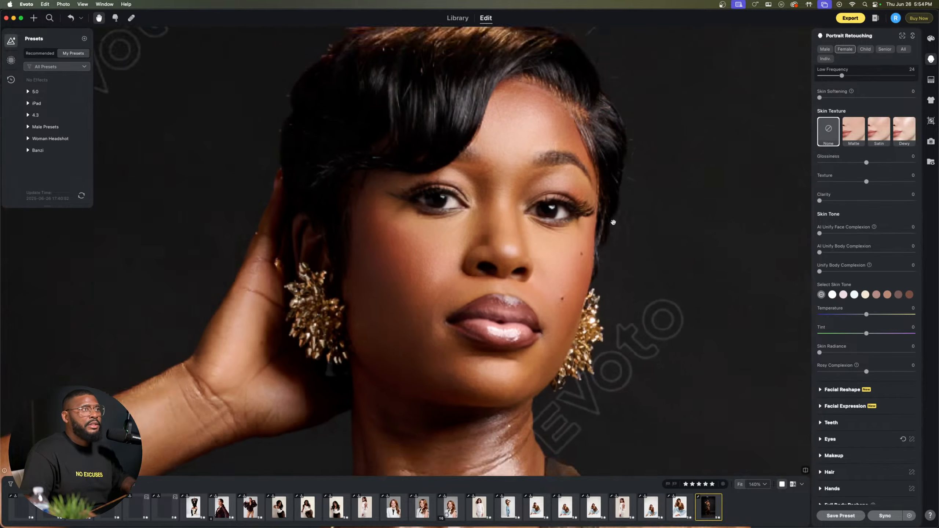
{"action": "scroll", "coordinate": [590, 180], "scroll_direction": "up", "scroll_amount": 6}
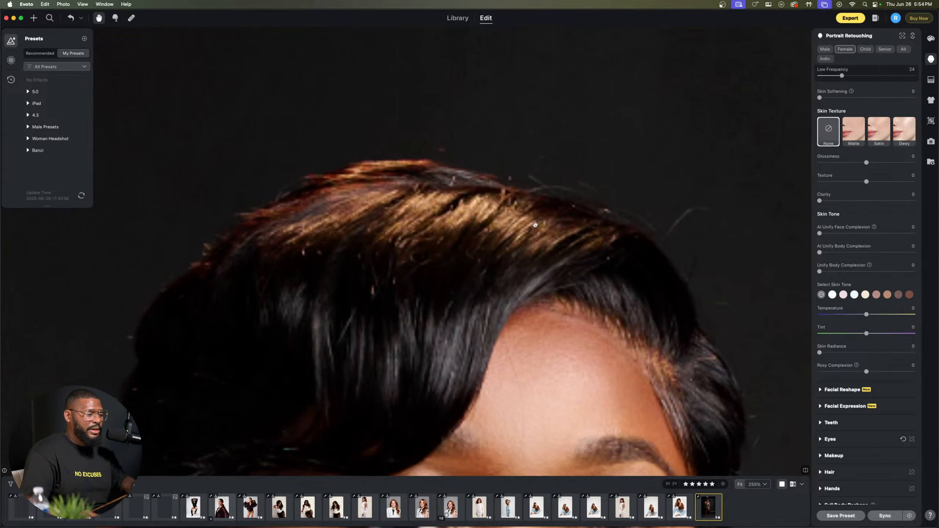
{"action": "scroll", "coordinate": [535, 225], "scroll_direction": "down", "scroll_amount": 5}
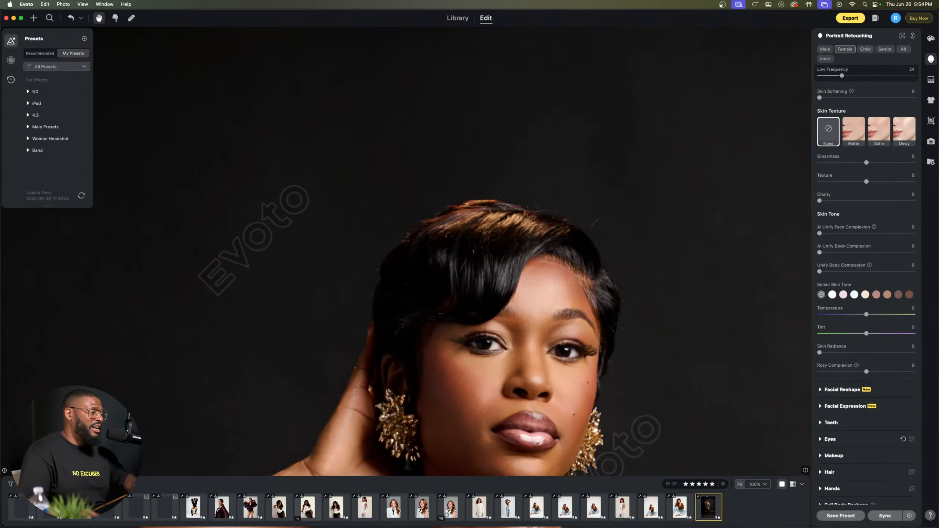
Step: Switch to Chrome and search Google Images for "armpits" in a new tab
{"action": "key", "text": "ctrl+Up"}
{"action": "left_click", "coordinate": [459, 159]}
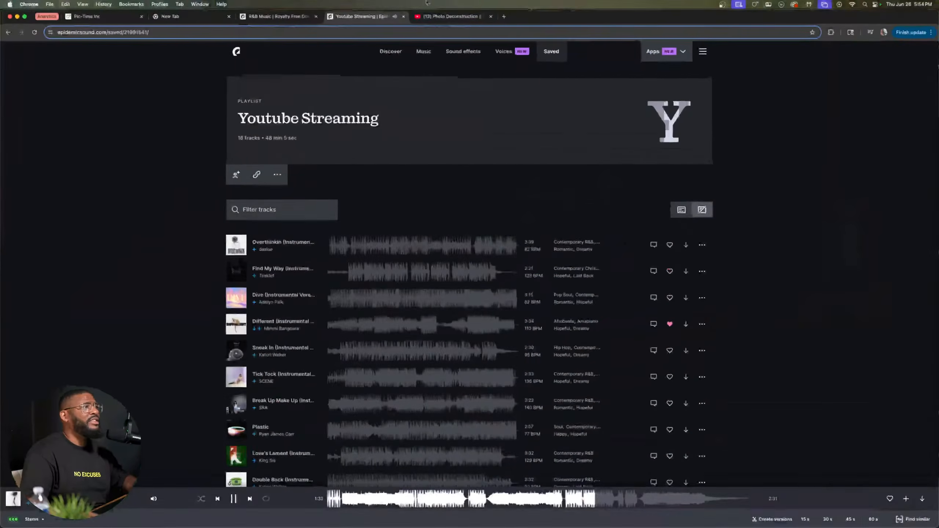
{"action": "left_click", "coordinate": [504, 16]}
{"action": "left_click", "coordinate": [483, 31]}
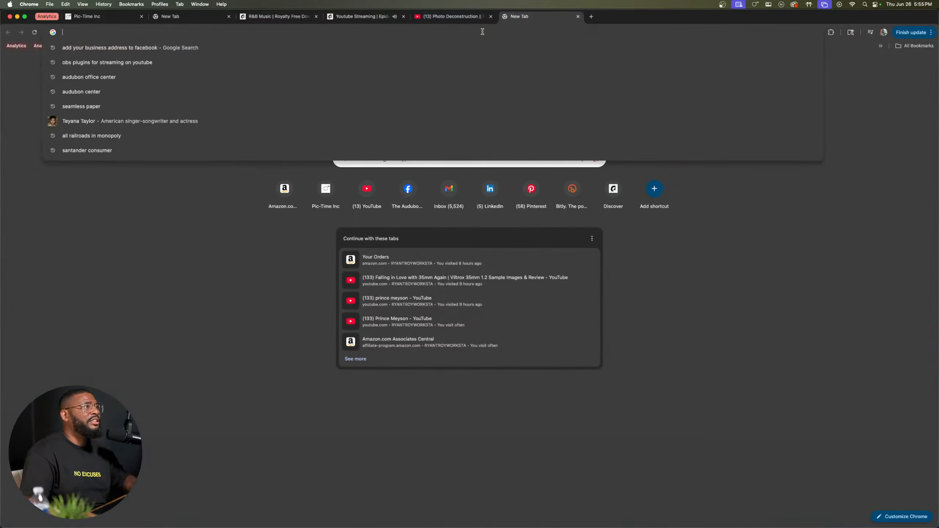
{"action": "type", "text": "armp"}
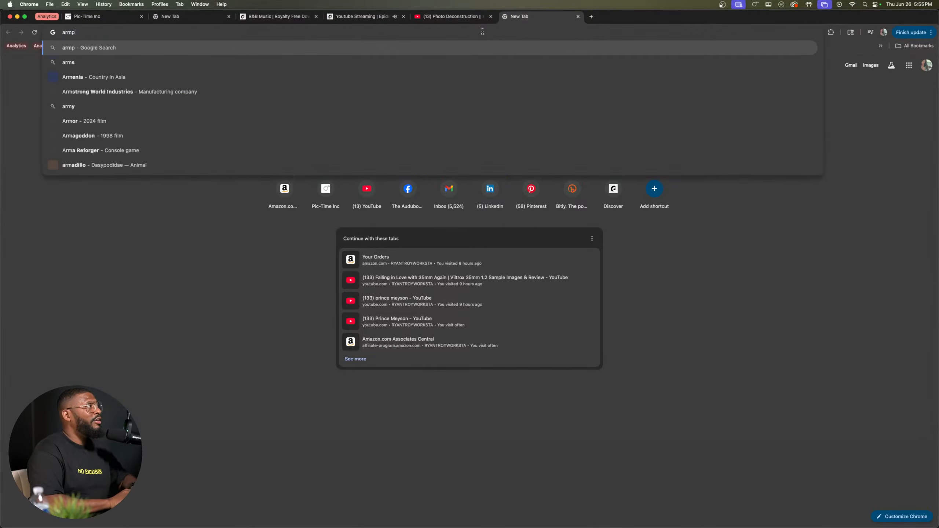
{"action": "type", "text": "its"}
{"action": "key", "text": "Return"}
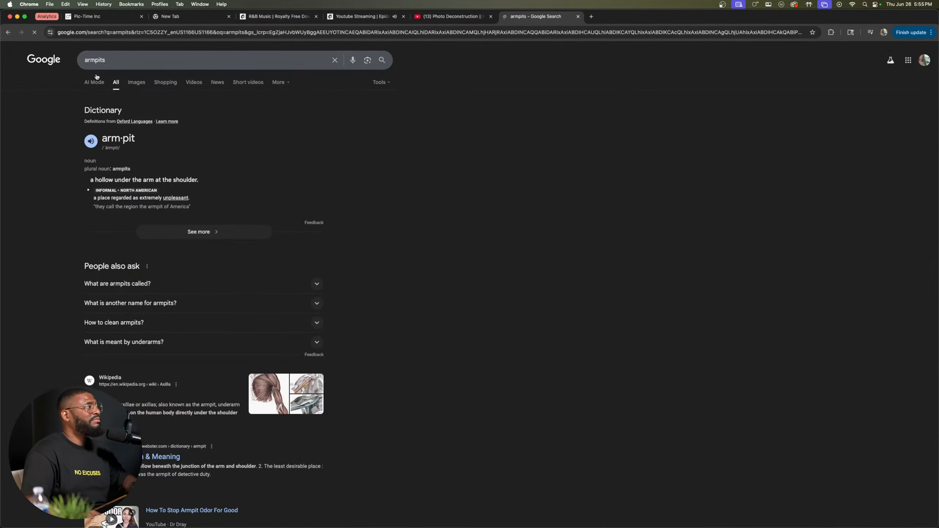
{"action": "left_click", "coordinate": [137, 82]}
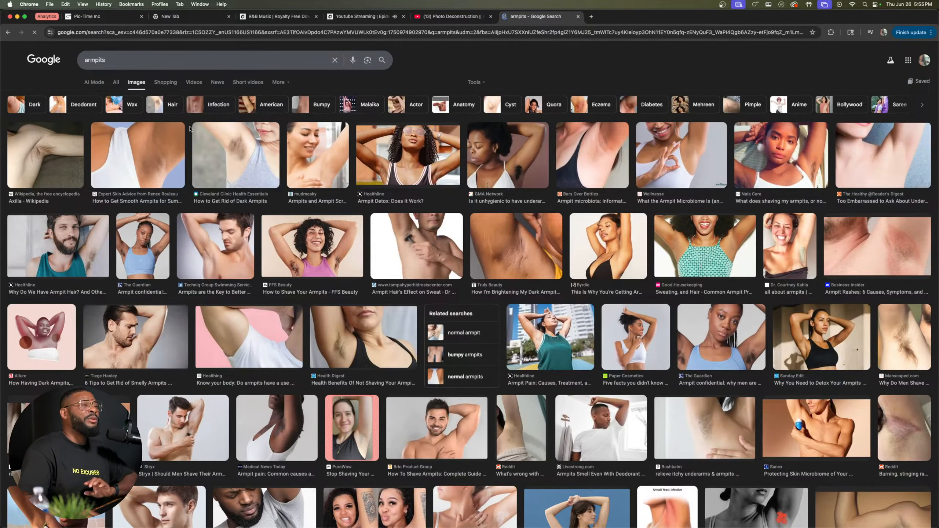
Step: Preview the Truly Beauty dark armpit photo and the Medical News Today armpit photo at larger size, closing each preview
{"action": "left_click", "coordinate": [516, 246]}
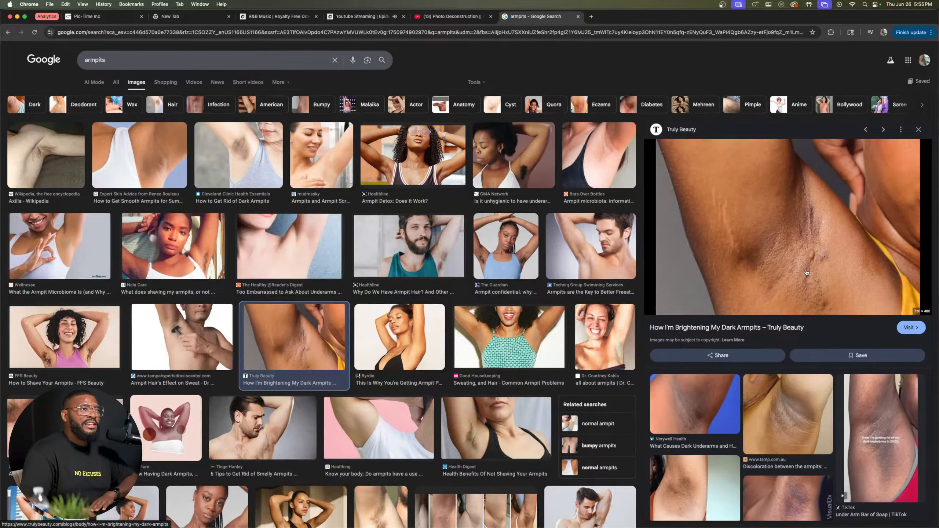
{"action": "left_click", "coordinate": [919, 132]}
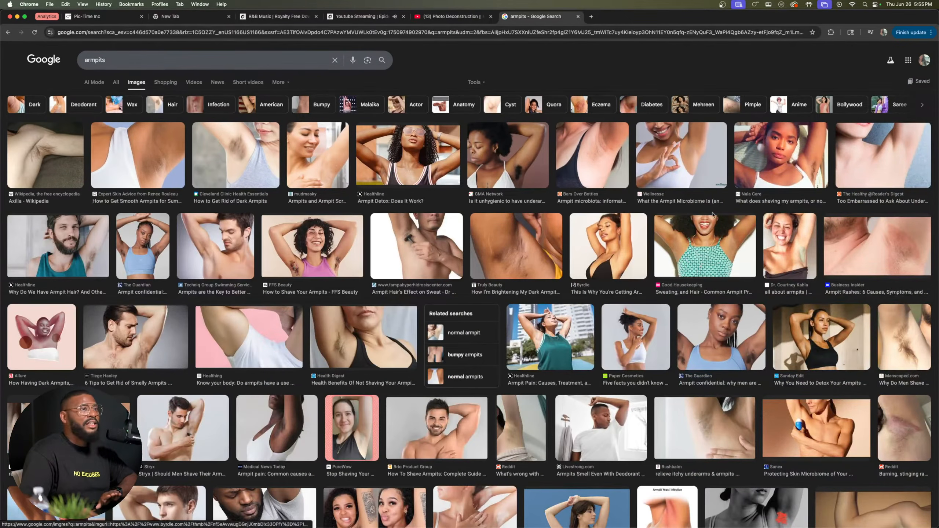
{"action": "scroll", "coordinate": [3, 454], "scroll_direction": "down", "scroll_amount": 1}
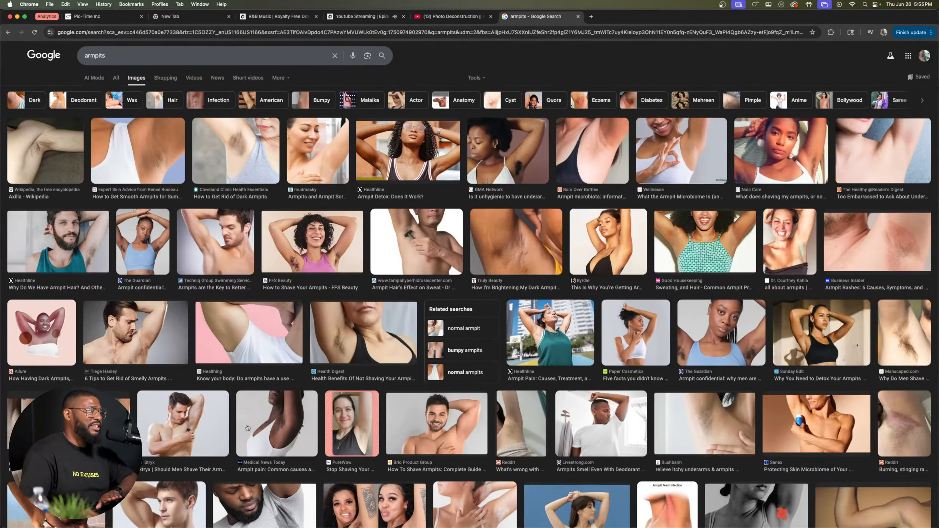
{"action": "left_click", "coordinate": [264, 422]}
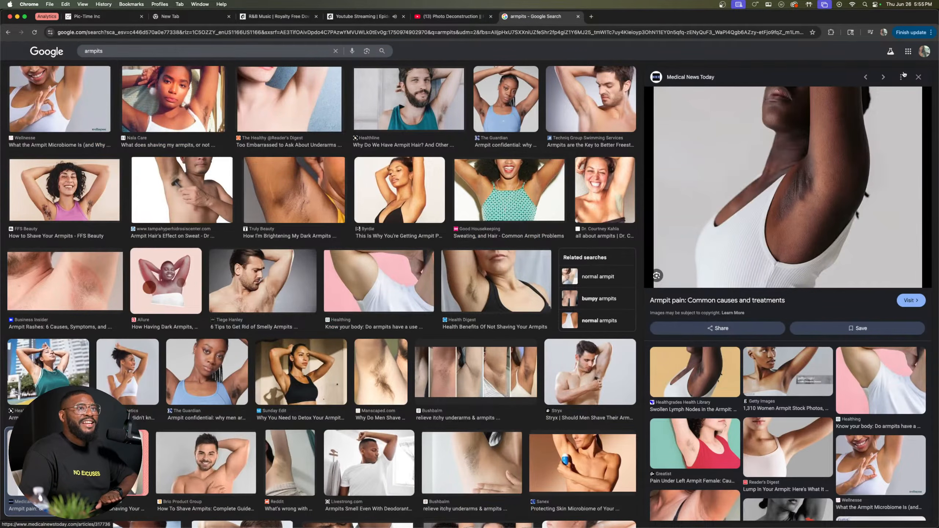
{"action": "left_click", "coordinate": [918, 77]}
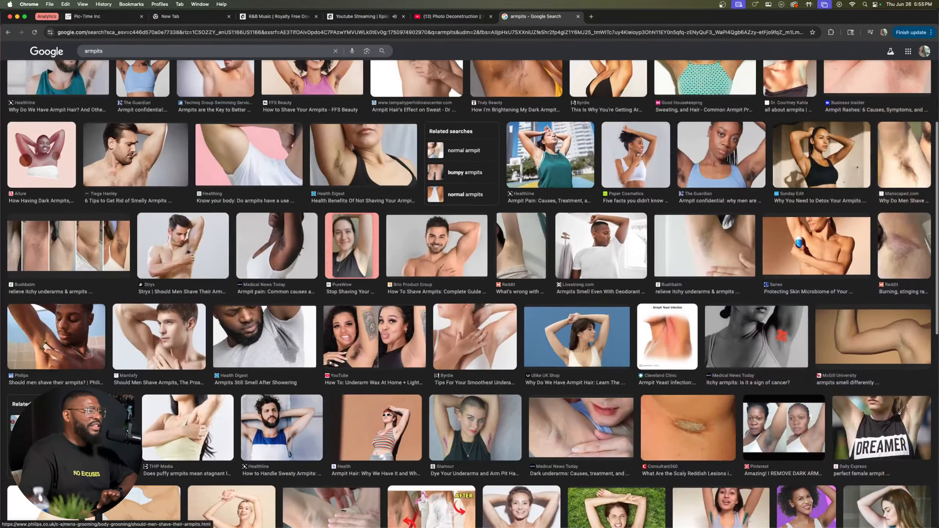
{"action": "scroll", "coordinate": [189, 76], "scroll_direction": "up", "scroll_amount": 5}
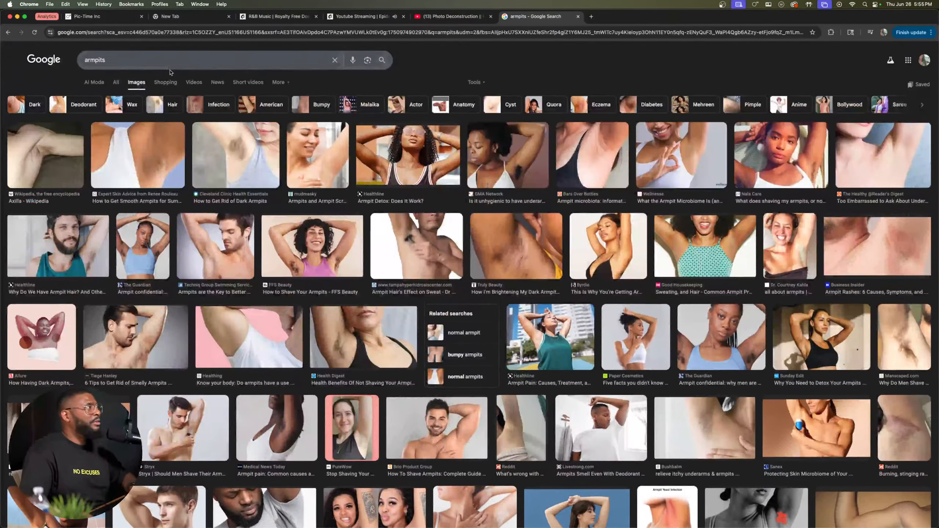
Step: Change the image search to "armpits wrinkles"
{"action": "left_click", "coordinate": [168, 62]}
{"action": "type", "text": "wrin"}
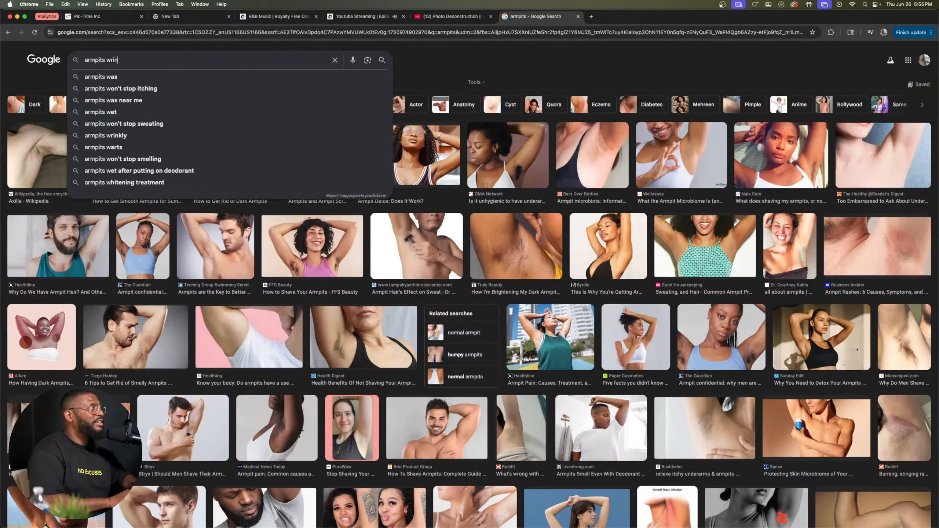
{"action": "type", "text": "kles"}
{"action": "key", "text": "Return"}
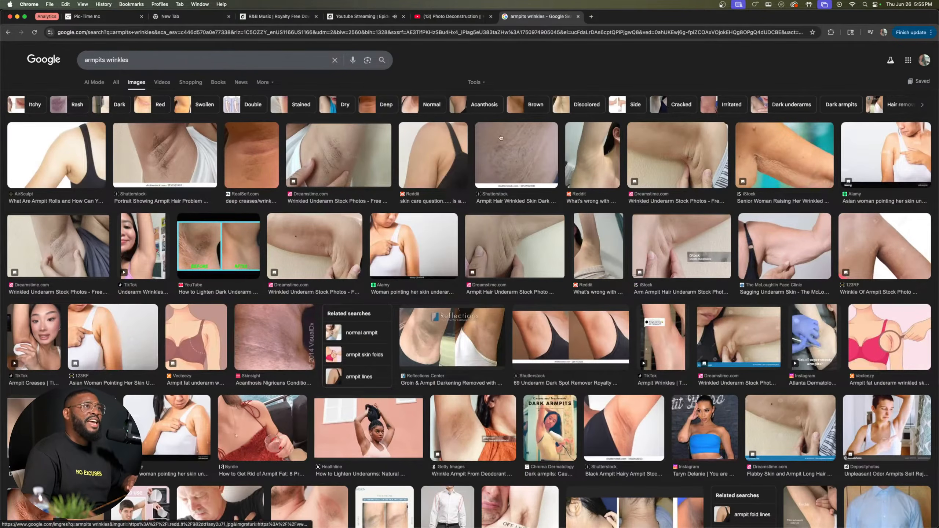
Step: Preview the Dreamstime wrinkled underarm photo and two Shutterstock armpit photos to compare natural skin creases
{"action": "left_click", "coordinate": [700, 154]}
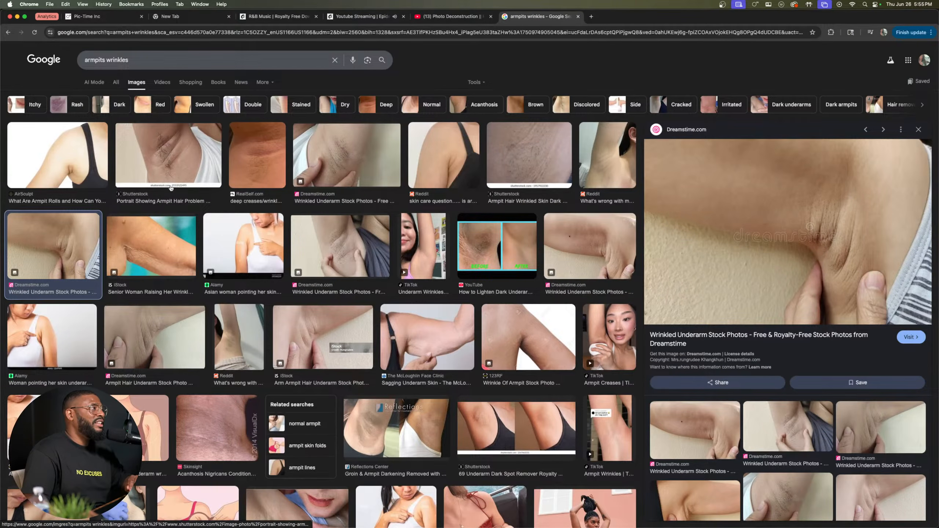
{"action": "left_click", "coordinate": [170, 154]}
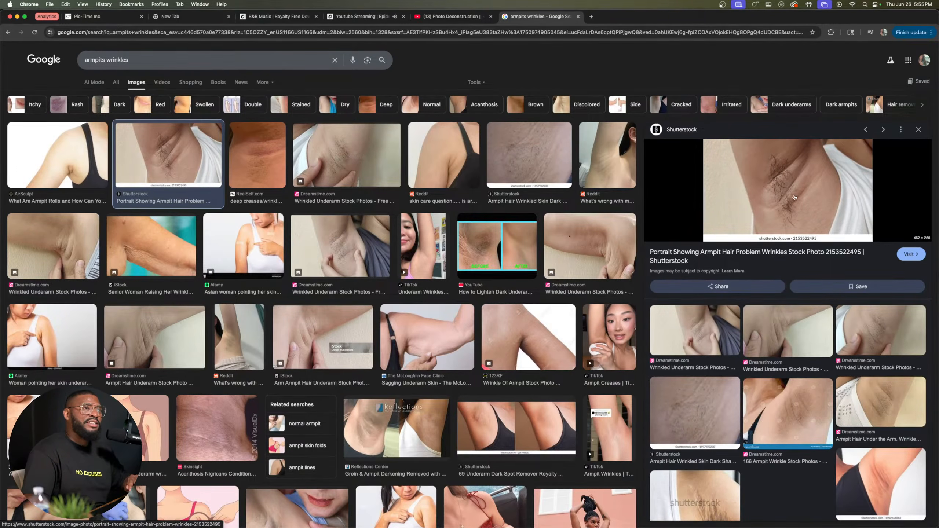
{"action": "scroll", "coordinate": [260, 414], "scroll_direction": "down", "scroll_amount": 5}
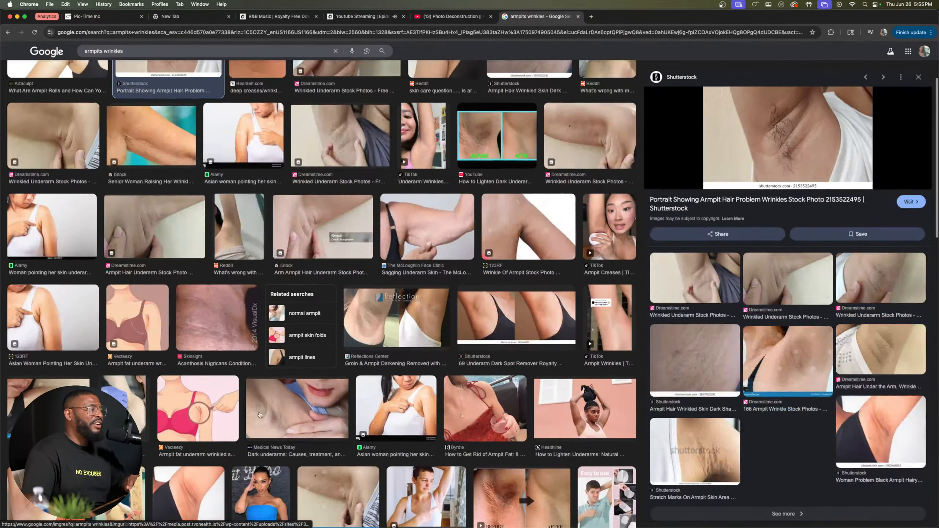
{"action": "scroll", "coordinate": [261, 415], "scroll_direction": "down", "scroll_amount": 3}
{"action": "left_click", "coordinate": [186, 420]}
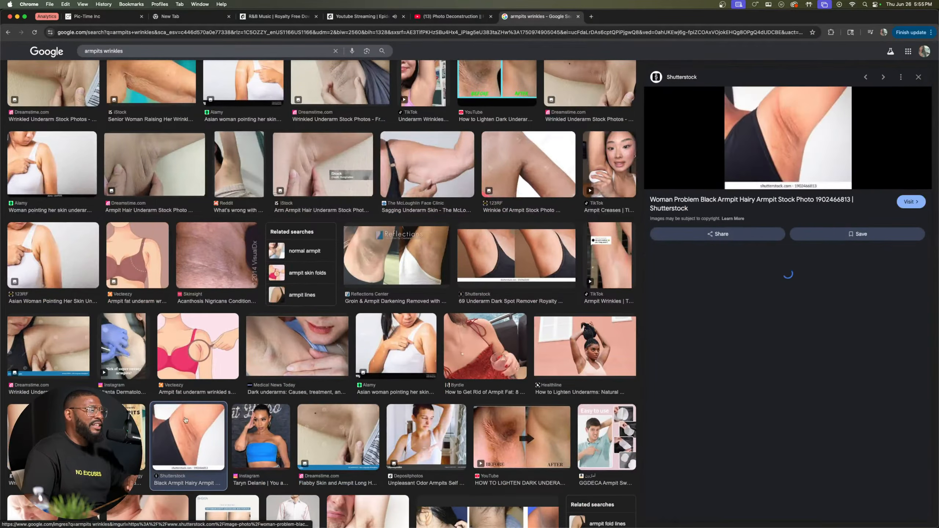
Step: Browse further down the armpit wrinkle image results for more examples of natural skin folds
{"action": "scroll", "coordinate": [369, 388], "scroll_direction": "down", "scroll_amount": 4}
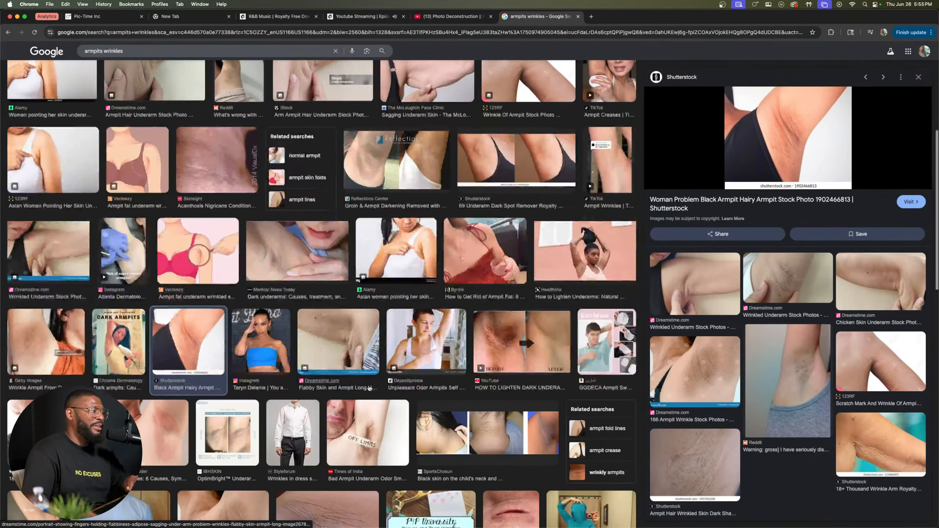
{"action": "scroll", "coordinate": [369, 388], "scroll_direction": "down", "scroll_amount": 3}
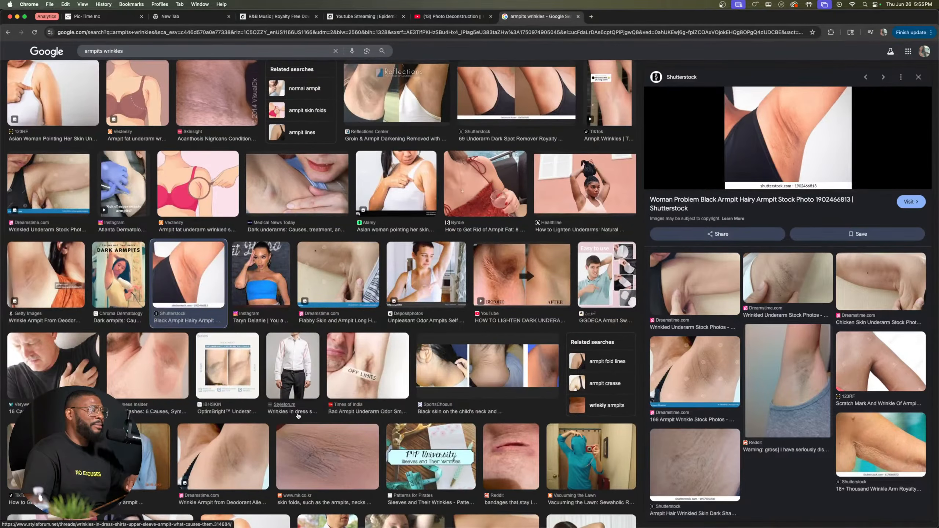
{"action": "scroll", "coordinate": [298, 416], "scroll_direction": "down", "scroll_amount": 2}
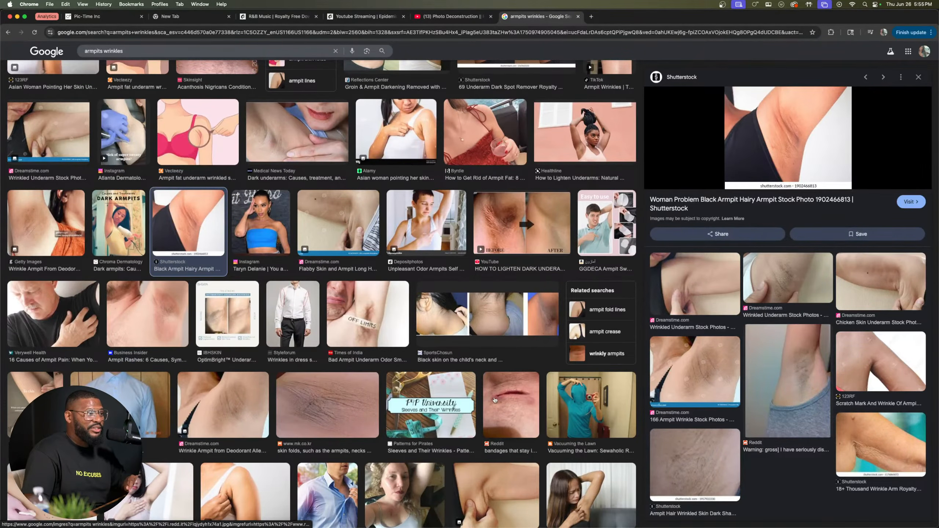
{"action": "scroll", "coordinate": [495, 400], "scroll_direction": "down", "scroll_amount": 10}
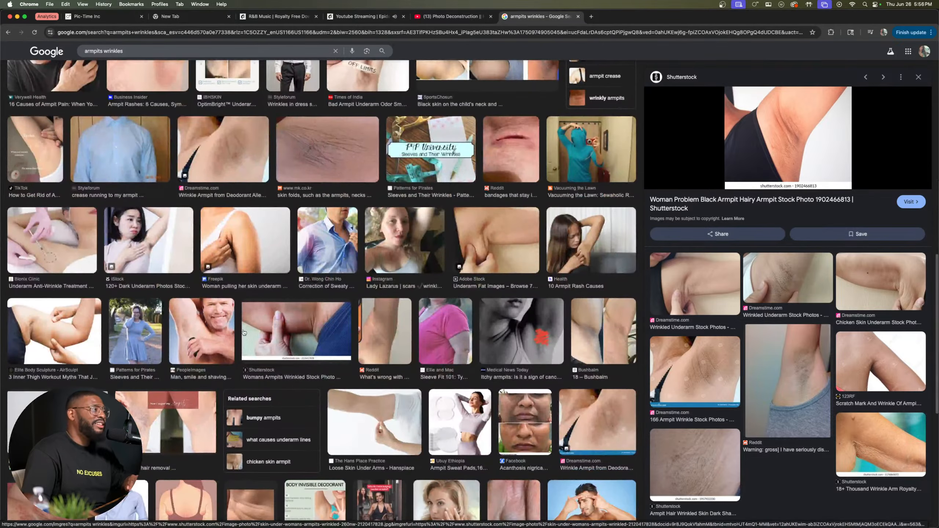
{"action": "scroll", "coordinate": [244, 332], "scroll_direction": "down", "scroll_amount": 1}
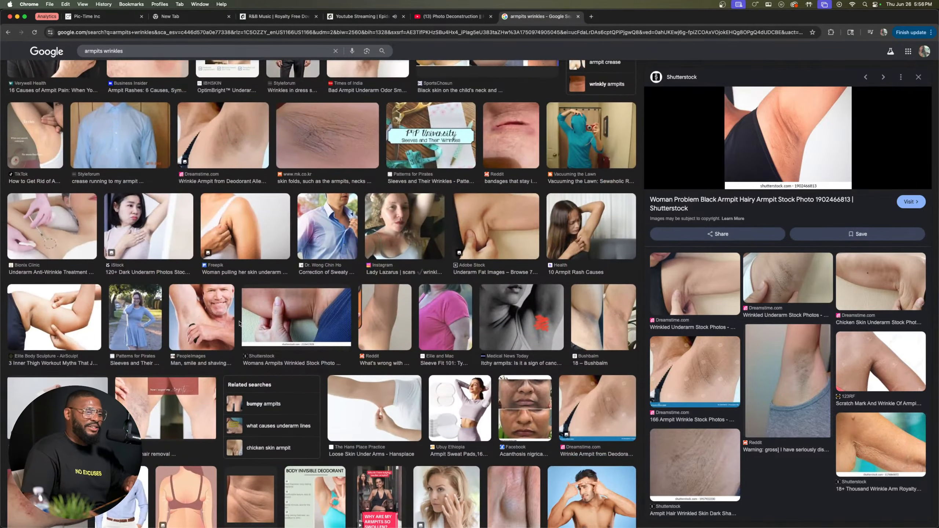
{"action": "scroll", "coordinate": [239, 324], "scroll_direction": "down", "scroll_amount": 1}
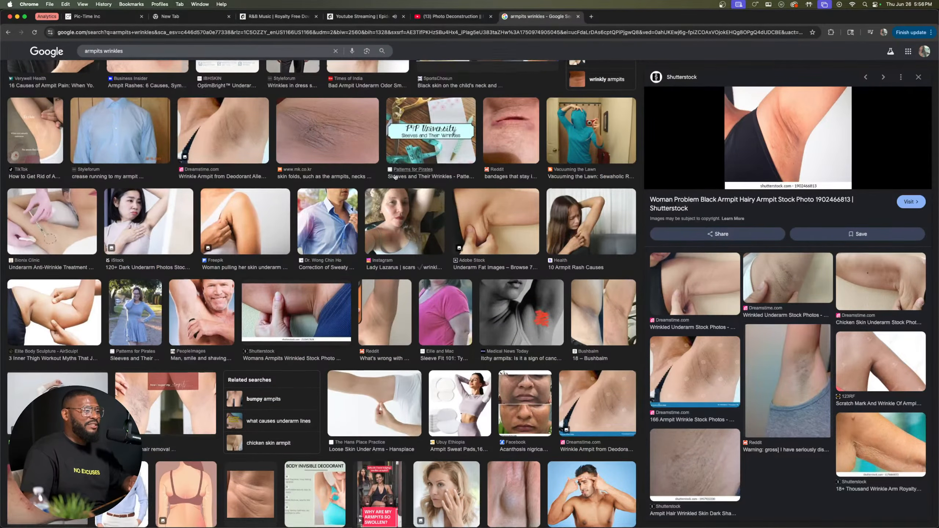
{"action": "scroll", "coordinate": [396, 178], "scroll_direction": "down", "scroll_amount": 8}
Step: Close the image search tab and switch back to the gold dress portrait's Portrait Retouching settings in Evoto
{"action": "left_click", "coordinate": [578, 17]}
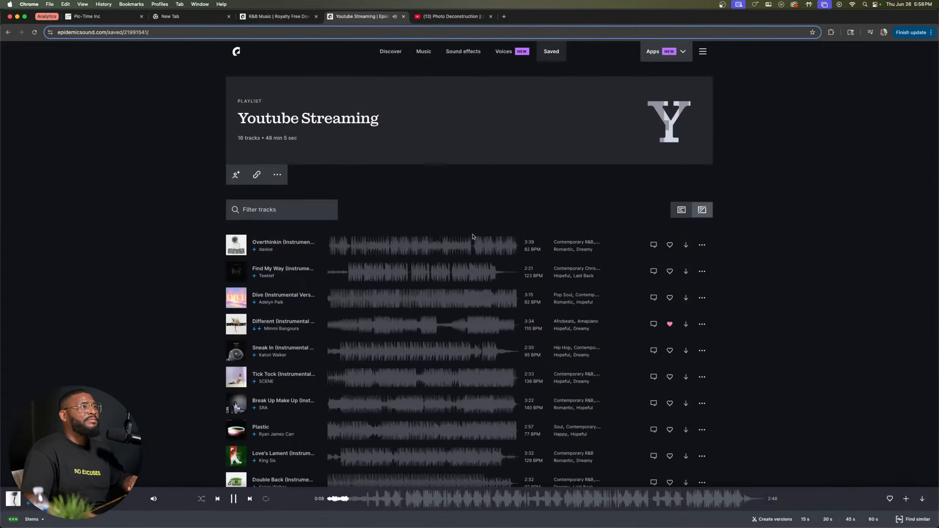
{"action": "key", "text": "ctrl+Up"}
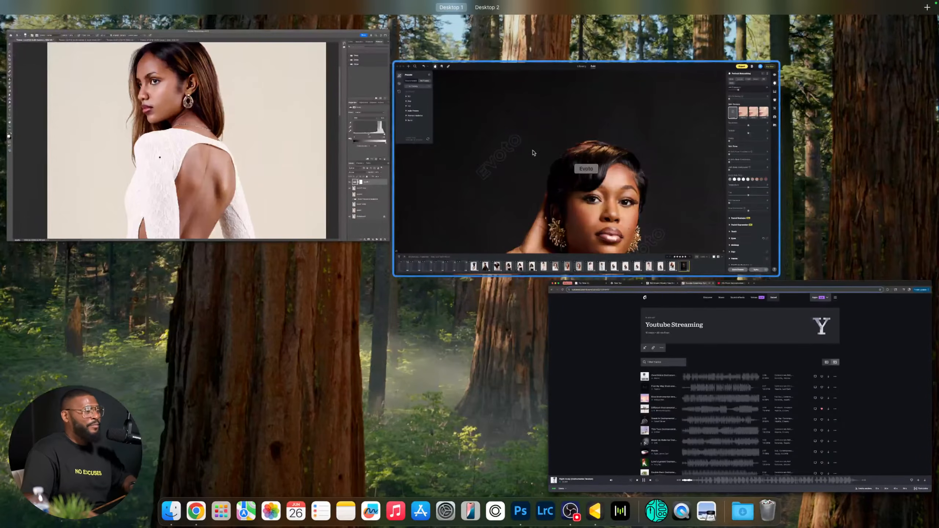
{"action": "left_click", "coordinate": [430, 174]}
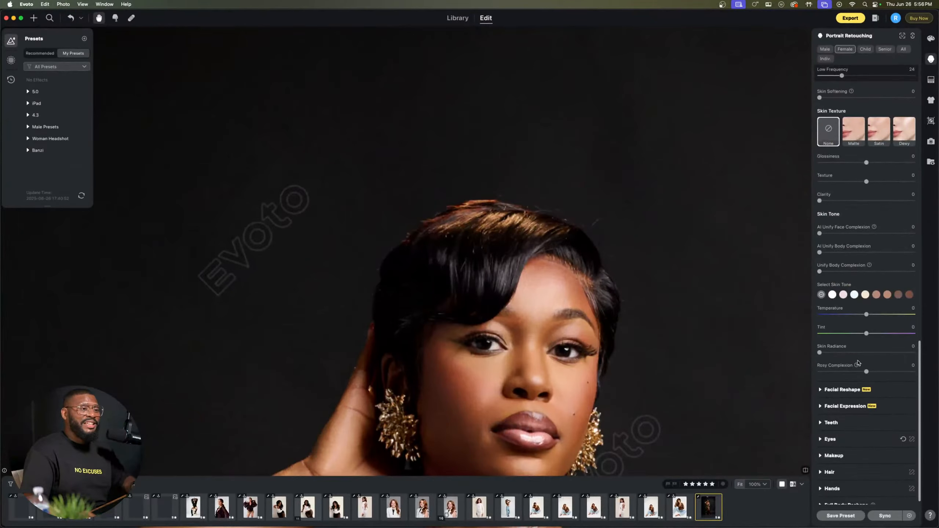
{"action": "scroll", "coordinate": [859, 363], "scroll_direction": "down", "scroll_amount": 1}
{"action": "scroll", "coordinate": [607, 364], "scroll_direction": "down", "scroll_amount": 1}
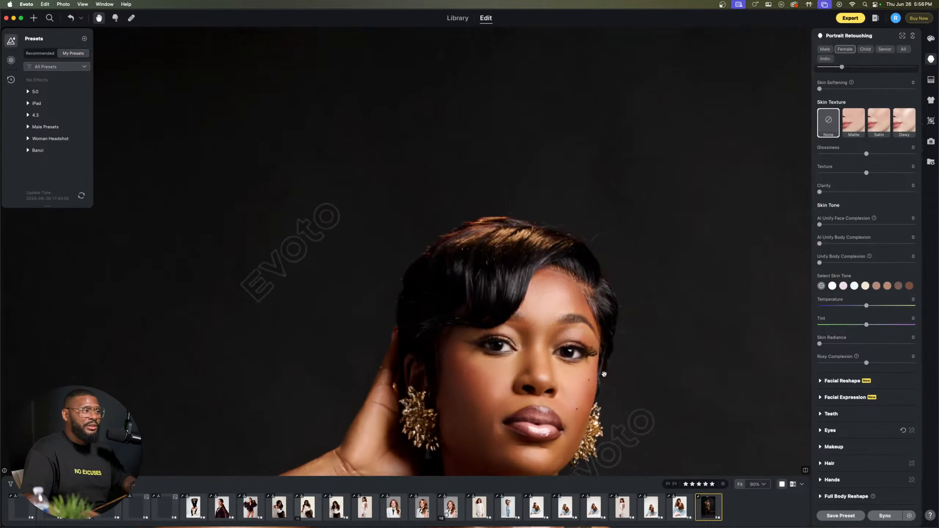
Step: Turn on Distractions Removal and Clean Backdrop for the gold dress portrait and compare the backdrop with the original
{"action": "left_click_drag", "start_coordinate": [603, 374], "coordinate": [542, 196]}
{"action": "scroll", "coordinate": [564, 232], "scroll_direction": "down", "scroll_amount": 10}
{"action": "scroll", "coordinate": [564, 231], "scroll_direction": "up", "scroll_amount": 5}
{"action": "scroll", "coordinate": [532, 127], "scroll_direction": "down", "scroll_amount": 1}
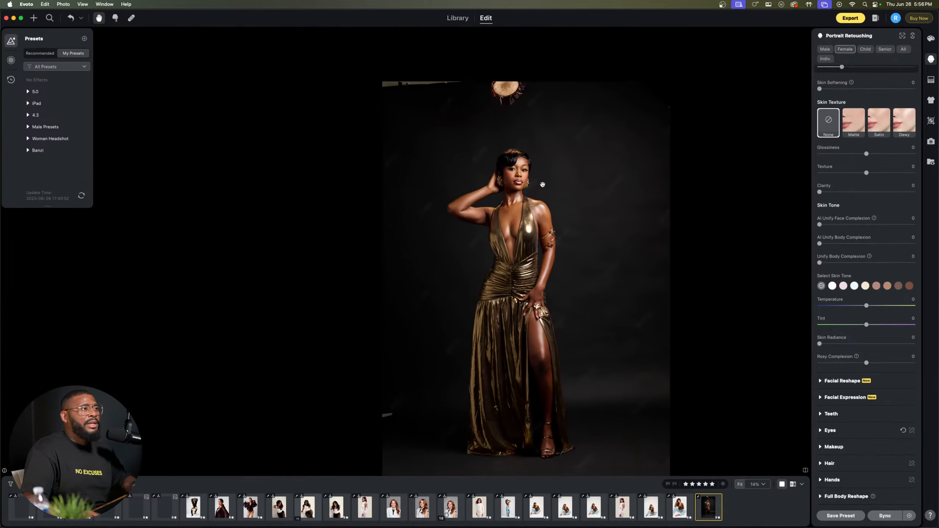
{"action": "left_click", "coordinate": [930, 82]}
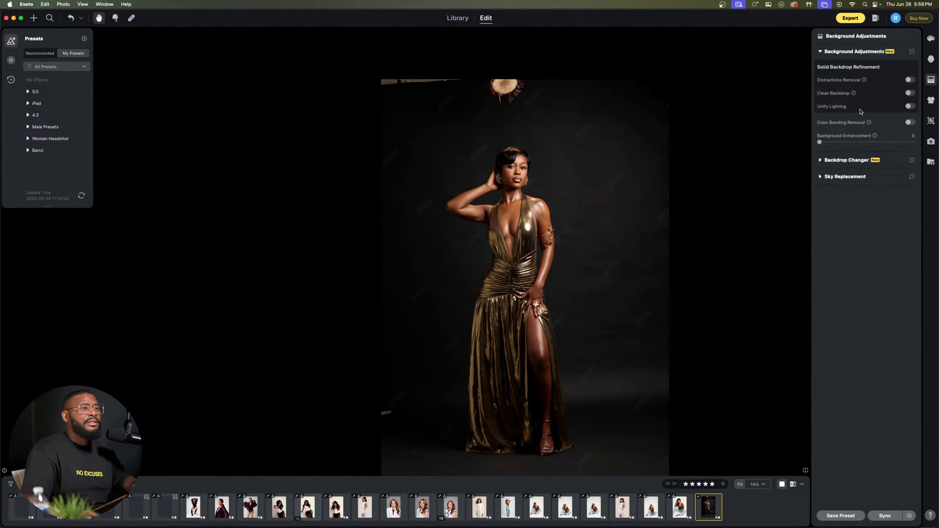
{"action": "left_click", "coordinate": [909, 80]}
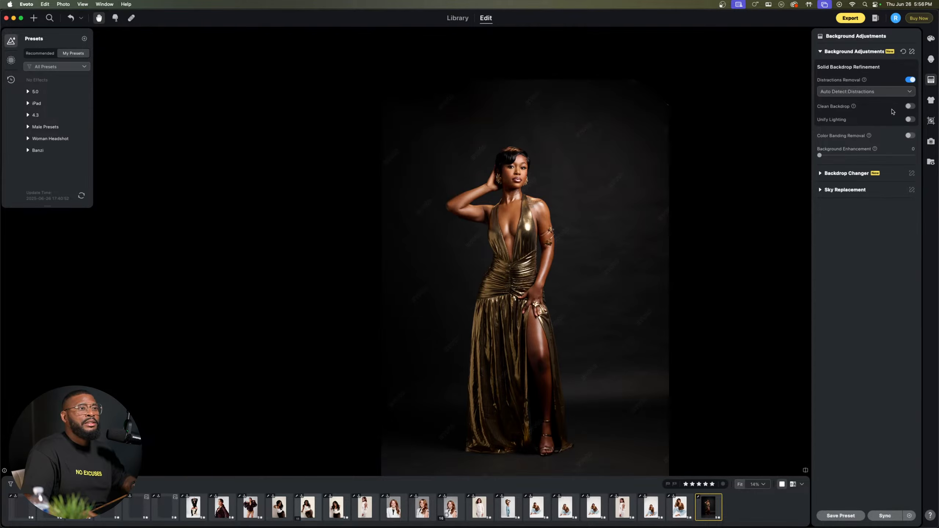
{"action": "left_click", "coordinate": [910, 107]}
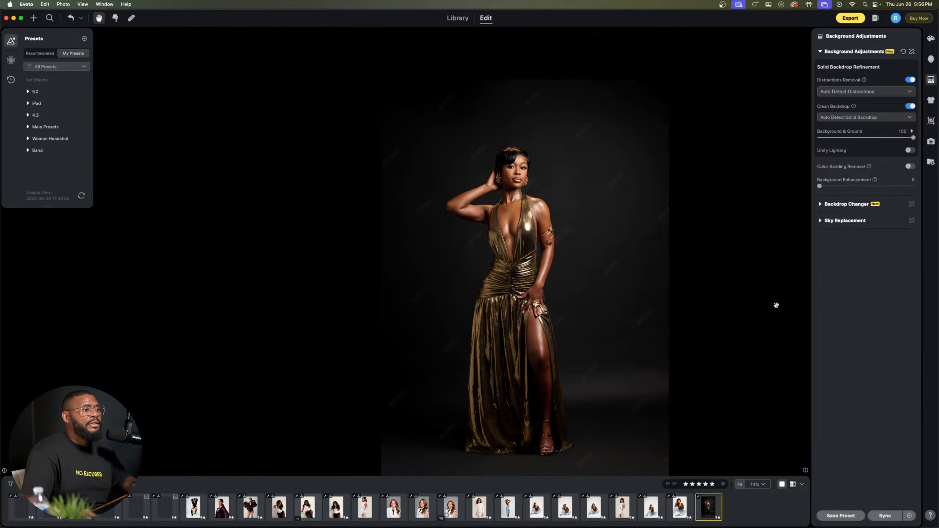
{"action": "key", "text": "backslash"}
{"action": "key", "text": "backslash"}
{"action": "key", "text": "backslash"}
{"action": "key", "text": "backslash"}
{"action": "scroll", "coordinate": [664, 268], "scroll_direction": "down", "scroll_amount": 3}
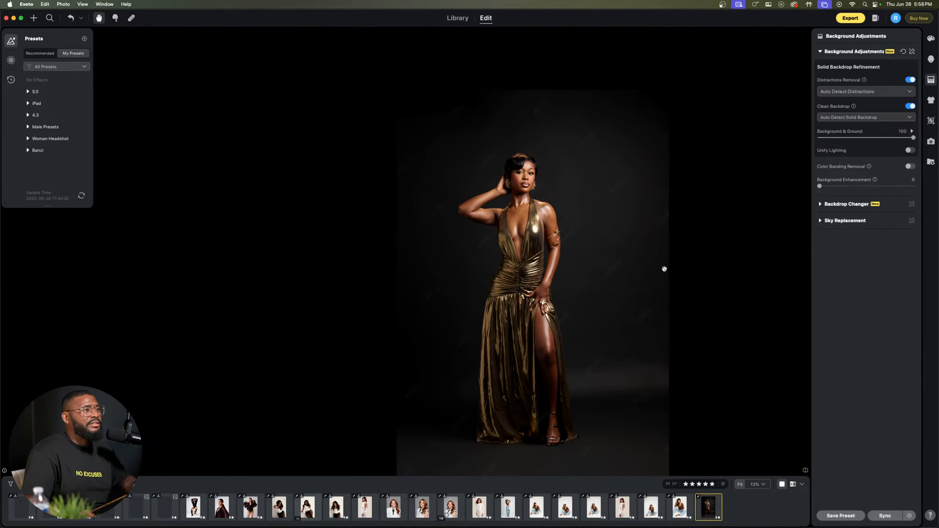
Step: Turn on Color Banding Removal and Unify Lighting for the backdrop
{"action": "left_click_drag", "start_coordinate": [618, 294], "coordinate": [583, 250]}
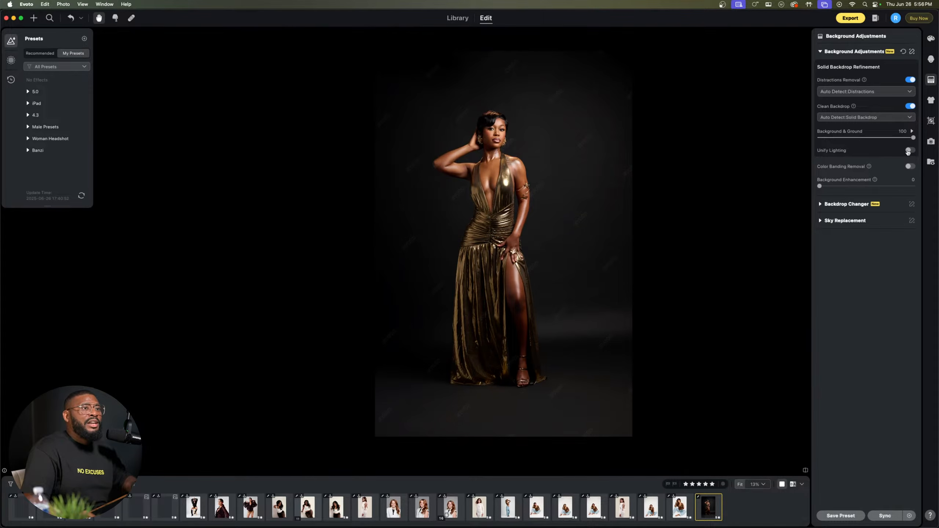
{"action": "left_click", "coordinate": [910, 167]}
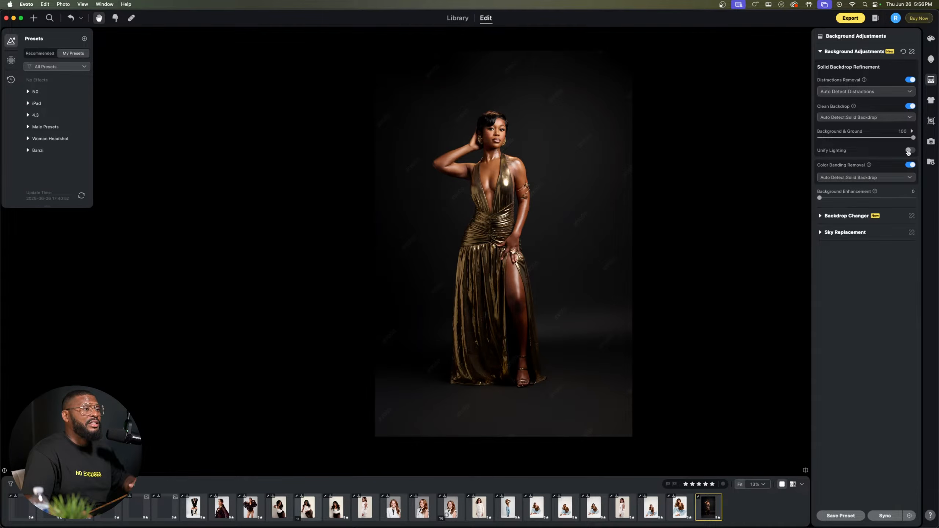
{"action": "left_click", "coordinate": [909, 150]}
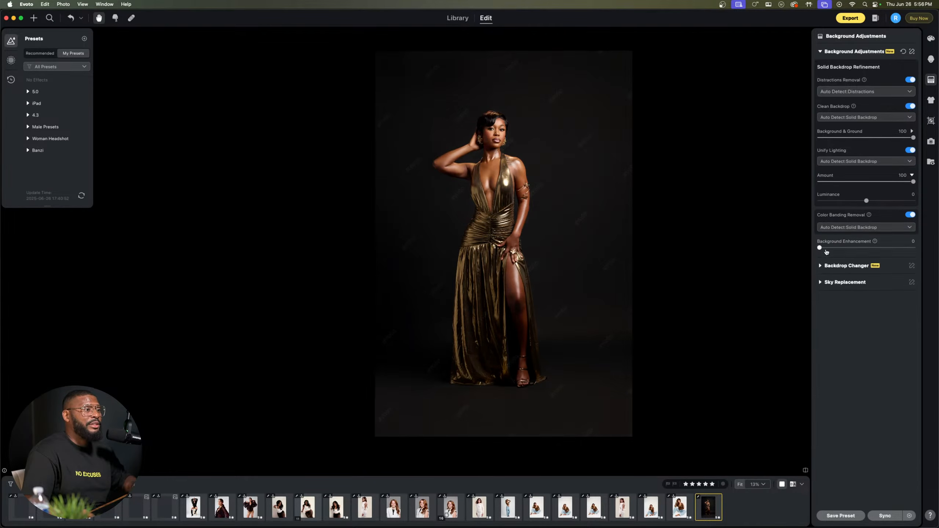
Step: Set the Unify Lighting luminance to -60 and compare the darkened backdrop with the original
{"action": "left_click_drag", "start_coordinate": [872, 202], "coordinate": [937, 202]}
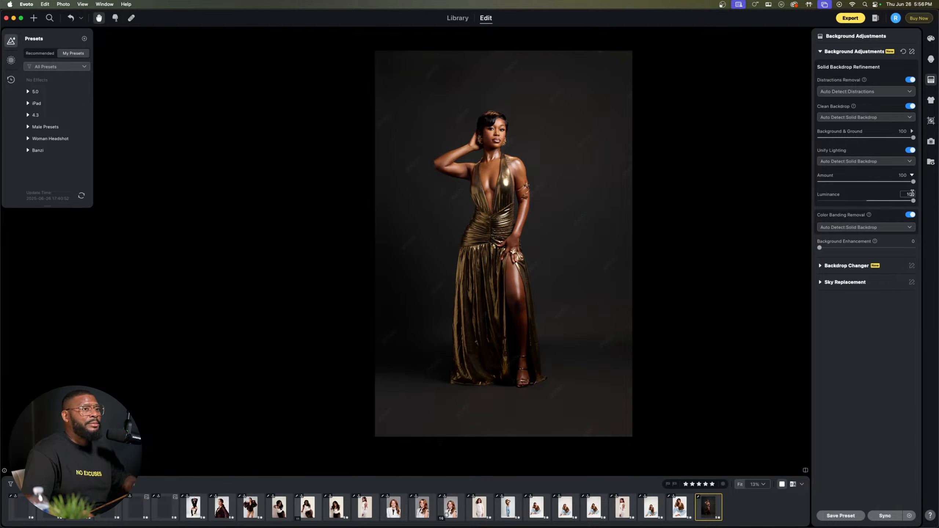
{"action": "left_click", "coordinate": [913, 202]}
{"action": "left_click_drag", "start_coordinate": [844, 205], "coordinate": [837, 203]}
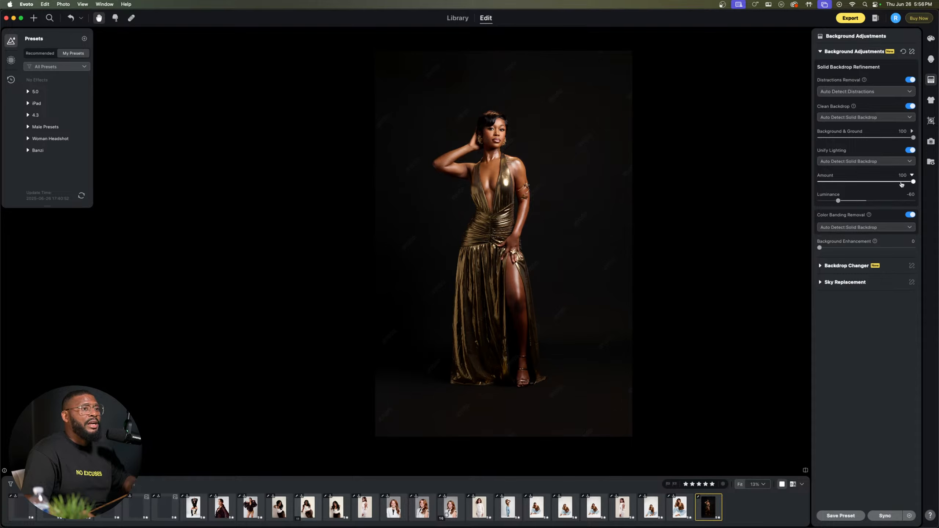
{"action": "key", "text": "backslash"}
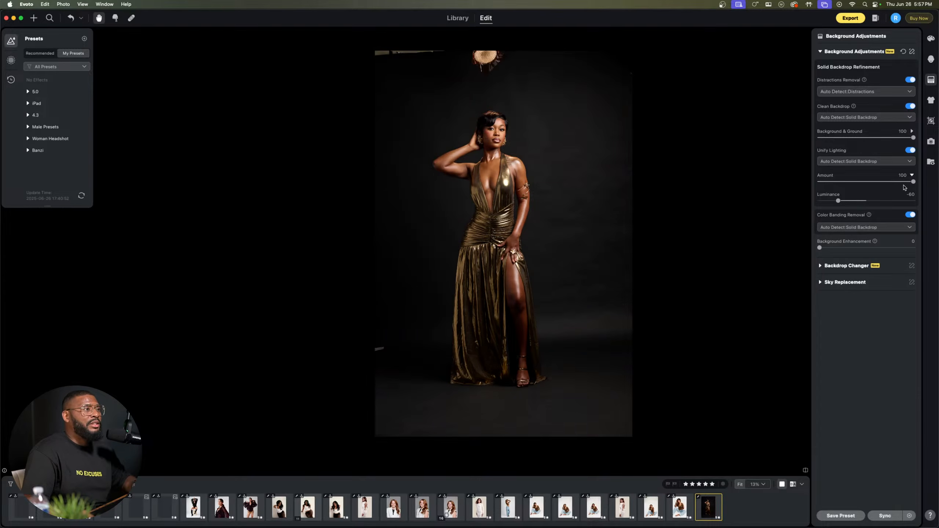
{"action": "key", "text": "backslash"}
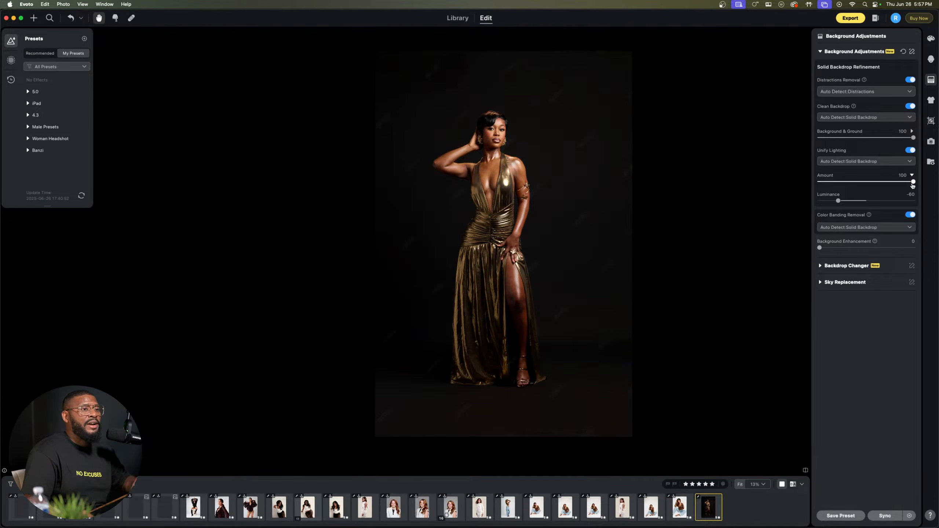
Step: Reduce the Unify Lighting amount to 28 and check the effect across the full-length portrait
{"action": "left_click_drag", "start_coordinate": [871, 185], "coordinate": [863, 183]}
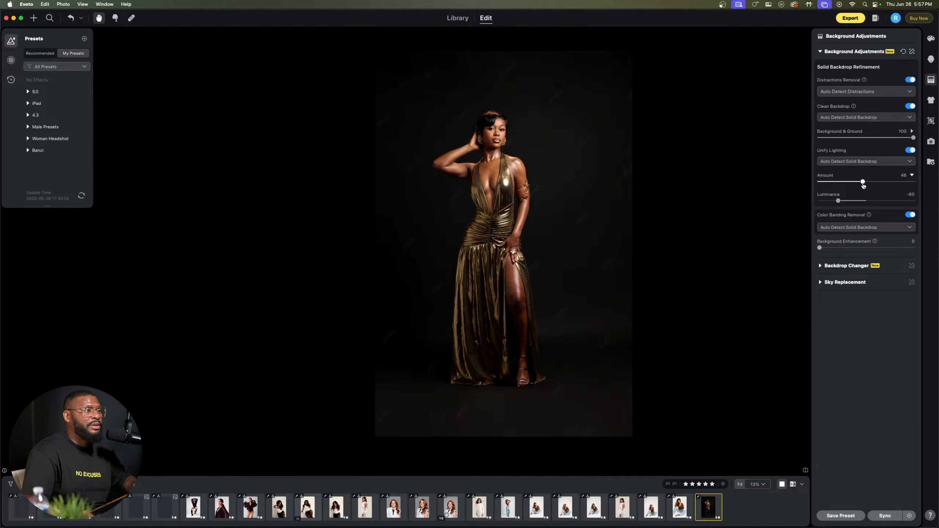
{"action": "key", "text": "backslash"}
{"action": "key", "text": "backslash"}
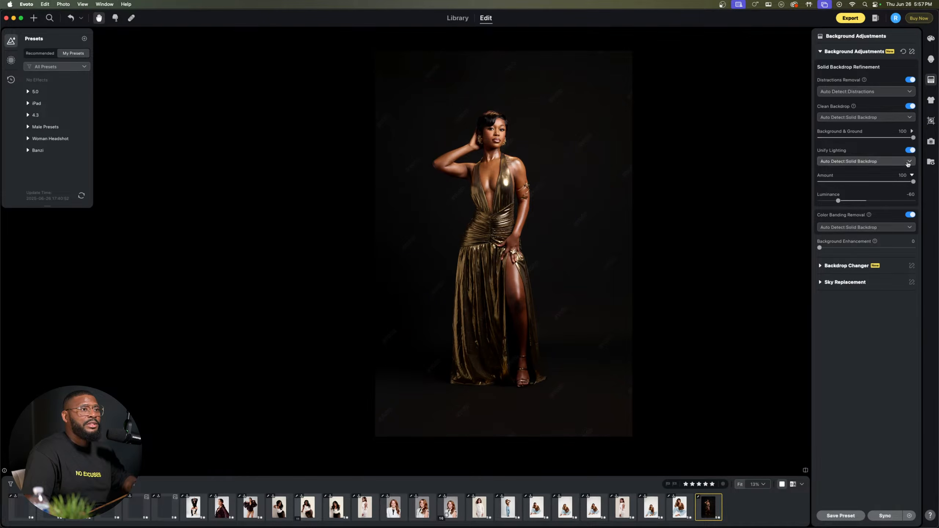
{"action": "left_click_drag", "start_coordinate": [913, 182], "coordinate": [846, 183]}
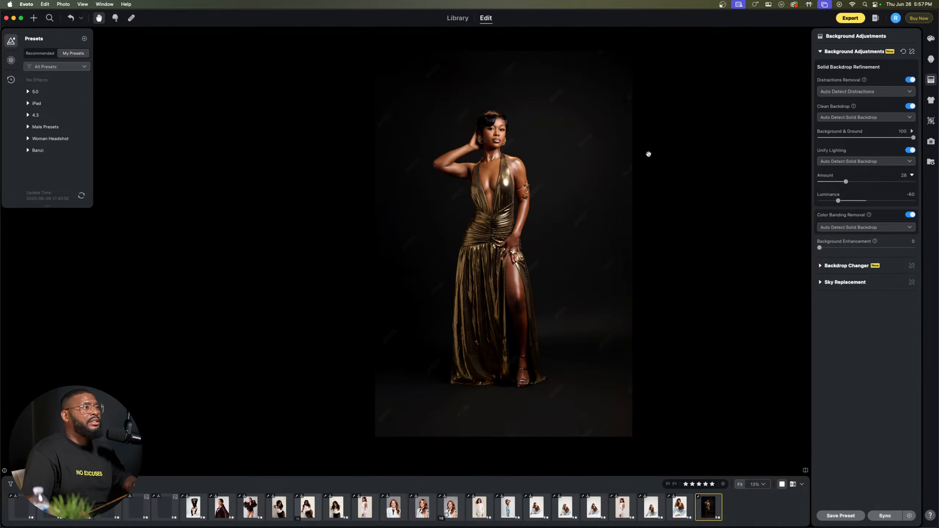
{"action": "left_click", "coordinate": [526, 130]}
{"action": "left_click", "coordinate": [404, 154]}
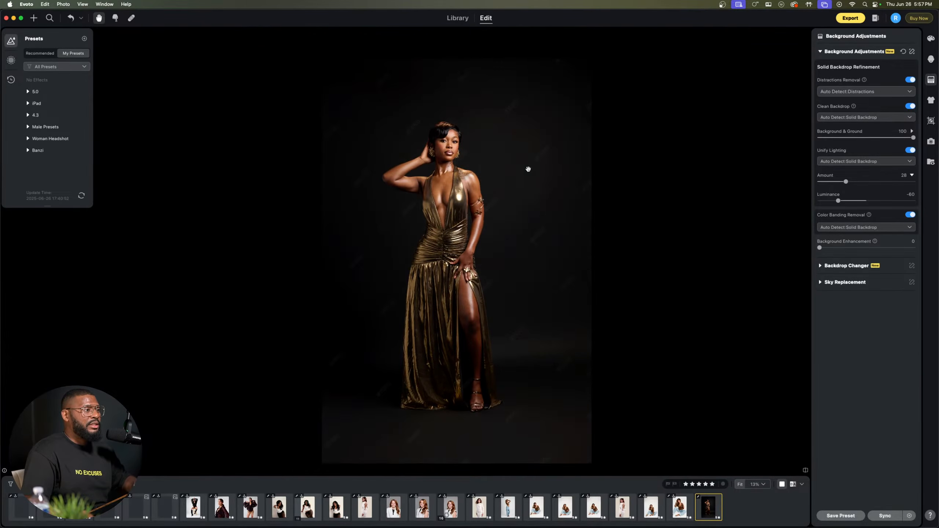
Step: Compare the exposed knee with the original image and open the Blemish Removal mask for manual tuning
{"action": "left_click", "coordinate": [476, 312]}
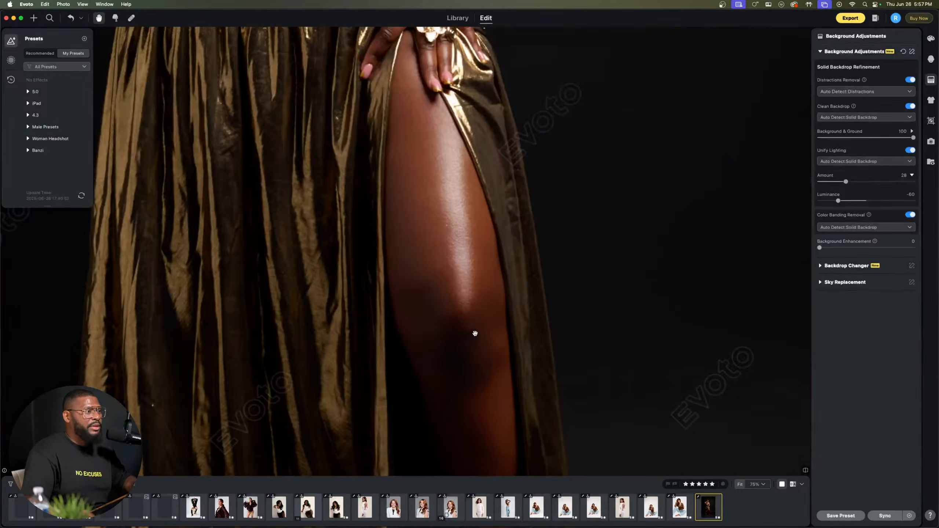
{"action": "left_click_drag", "start_coordinate": [476, 334], "coordinate": [489, 311]}
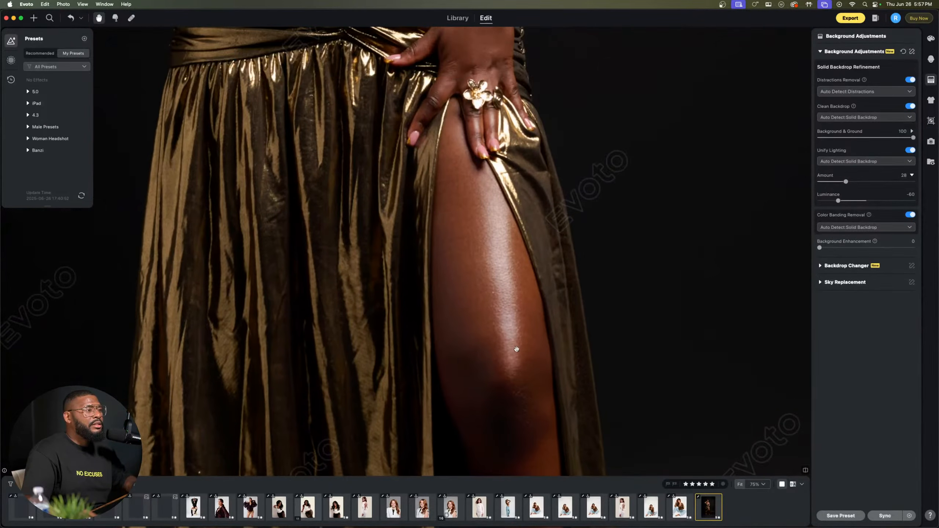
{"action": "left_click_drag", "start_coordinate": [517, 349], "coordinate": [491, 206]}
{"action": "key", "text": "backslash"}
{"action": "left_click_drag", "start_coordinate": [526, 240], "coordinate": [569, 290]}
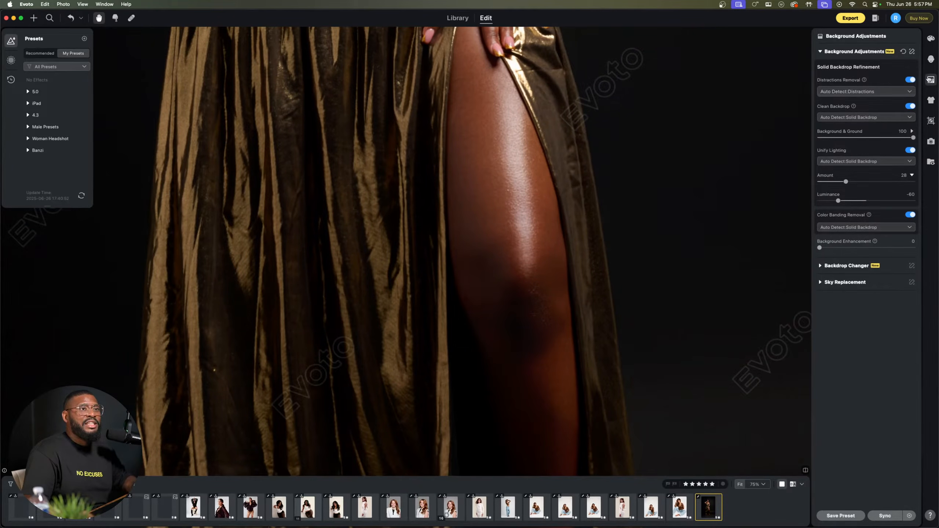
{"action": "left_click", "coordinate": [931, 60]}
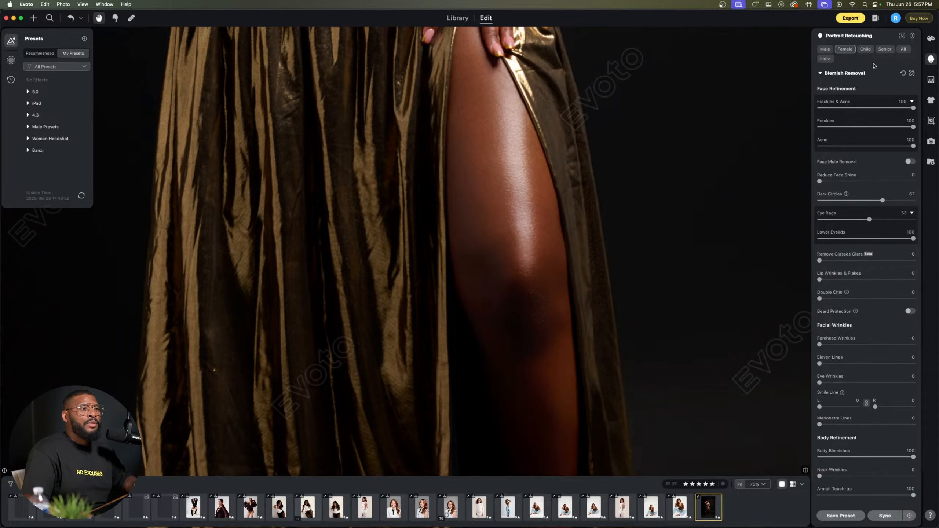
{"action": "left_click", "coordinate": [912, 73]}
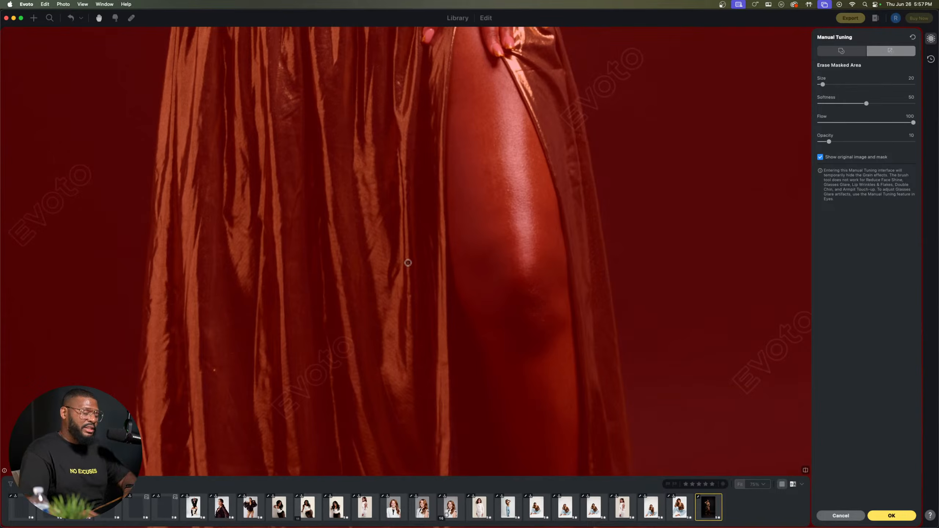
Step: Erase the Blemish Removal mask over the knee with an enlarged brush and apply the mask change
{"action": "key", "text": "bracketright"}
{"action": "key", "text": "bracketright"}
{"action": "key", "text": "bracketright"}
{"action": "key", "text": "bracketright"}
{"action": "key", "text": "bracketright"}
{"action": "key", "text": "bracketright"}
{"action": "key", "text": "bracketright"}
{"action": "key", "text": "bracketright"}
{"action": "key", "text": "bracketright"}
{"action": "key", "text": "bracketright"}
{"action": "key", "text": "bracketright"}
{"action": "key", "text": "bracketright"}
{"action": "key", "text": "bracketright"}
{"action": "key", "text": "bracketright"}
{"action": "key", "text": "bracketright"}
{"action": "key", "text": "bracketright"}
{"action": "key", "text": "bracketright"}
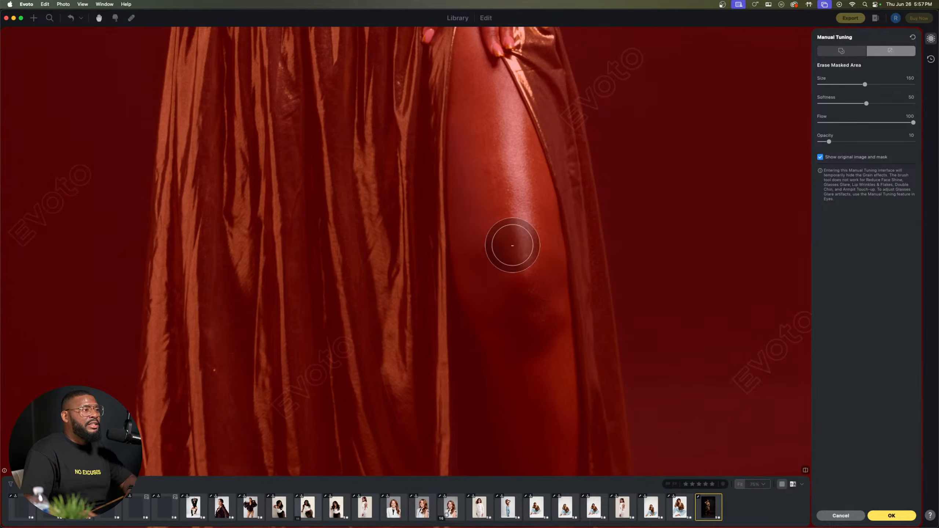
{"action": "mouse_move", "coordinate": [512, 246]}
{"action": "left_mouse_down"}
{"action": "mouse_move", "coordinate": [541, 324]}
{"action": "mouse_move", "coordinate": [525, 261]}
{"action": "mouse_move", "coordinate": [518, 308]}
{"action": "mouse_move", "coordinate": [539, 317]}
{"action": "left_mouse_up"}
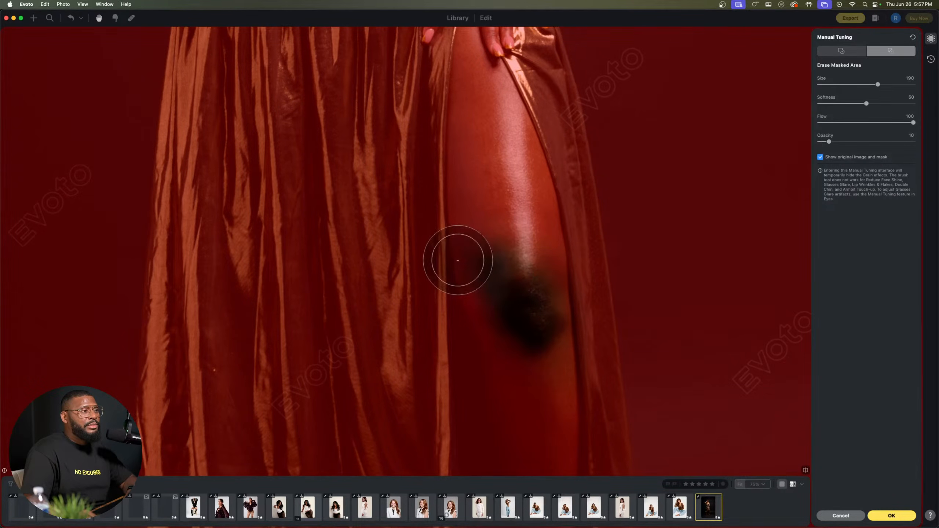
{"action": "left_click", "coordinate": [893, 516]}
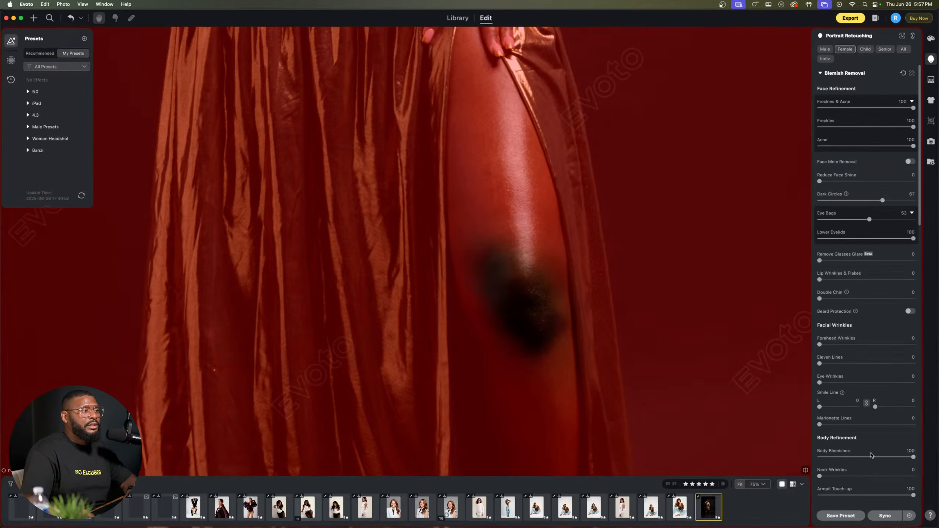
Step: Examine the retouched knee, dress, arm, tattooed shoulder and face for natural skin texture
{"action": "scroll", "coordinate": [656, 353], "scroll_direction": "up", "scroll_amount": 5}
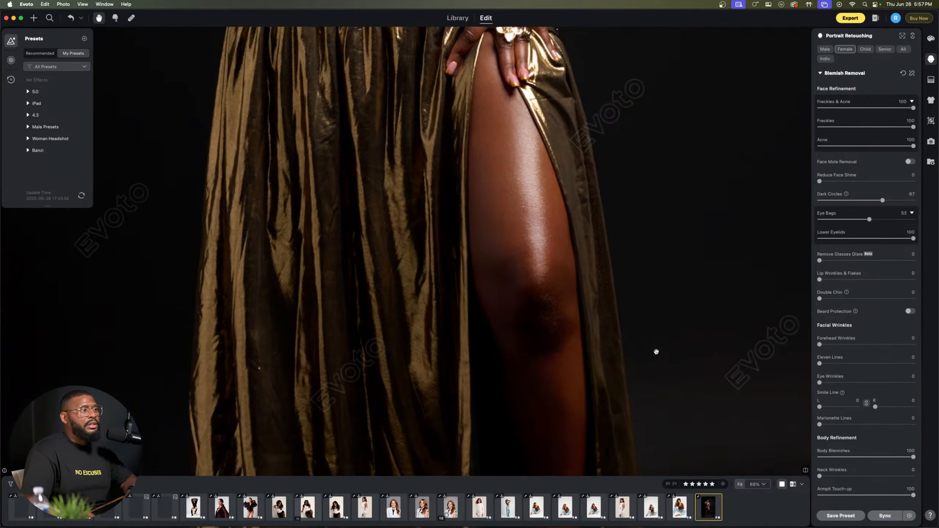
{"action": "scroll", "coordinate": [557, 327], "scroll_direction": "down", "scroll_amount": 6}
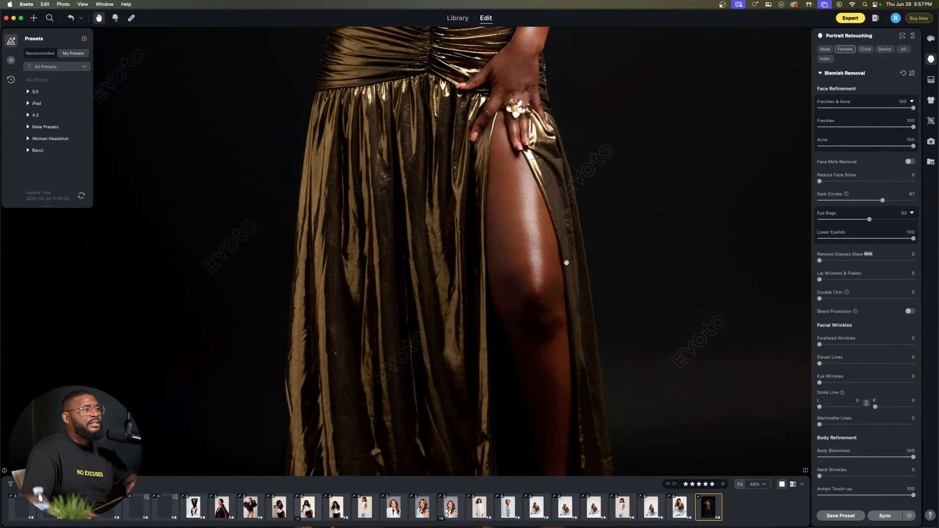
{"action": "scroll", "coordinate": [565, 242], "scroll_direction": "down", "scroll_amount": 1}
{"action": "scroll", "coordinate": [565, 242], "scroll_direction": "down", "scroll_amount": 4}
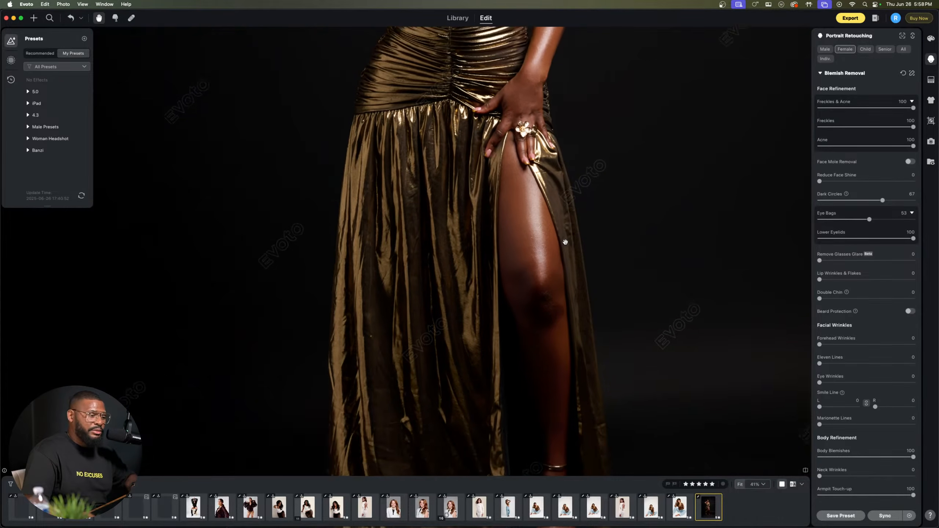
{"action": "scroll", "coordinate": [563, 119], "scroll_direction": "up", "scroll_amount": 5}
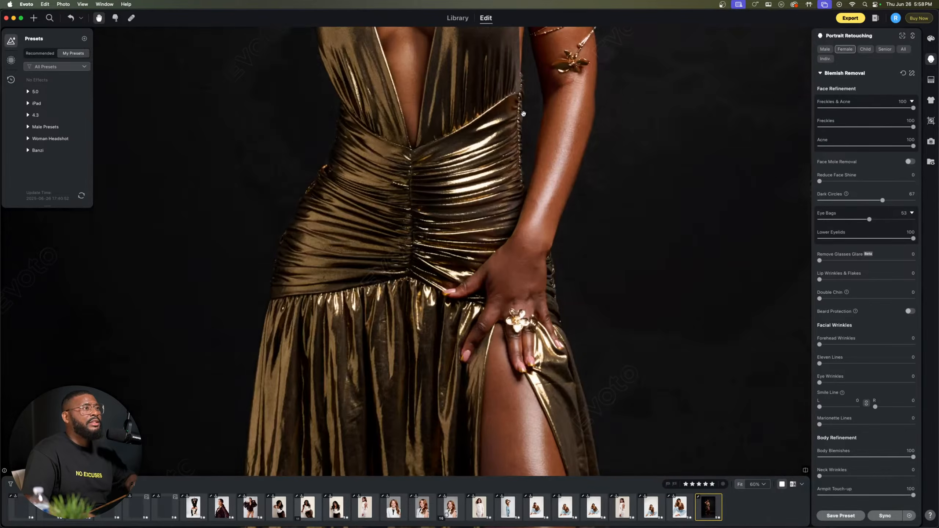
{"action": "left_click_drag", "start_coordinate": [524, 114], "coordinate": [521, 356]}
{"action": "scroll", "coordinate": [522, 356], "scroll_direction": "up", "scroll_amount": 3}
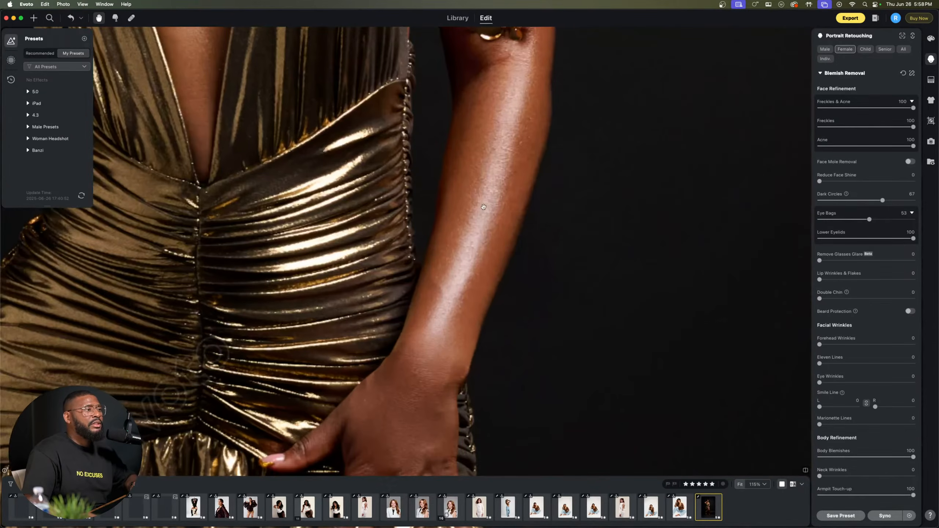
{"action": "left_click_drag", "start_coordinate": [484, 207], "coordinate": [533, 375]}
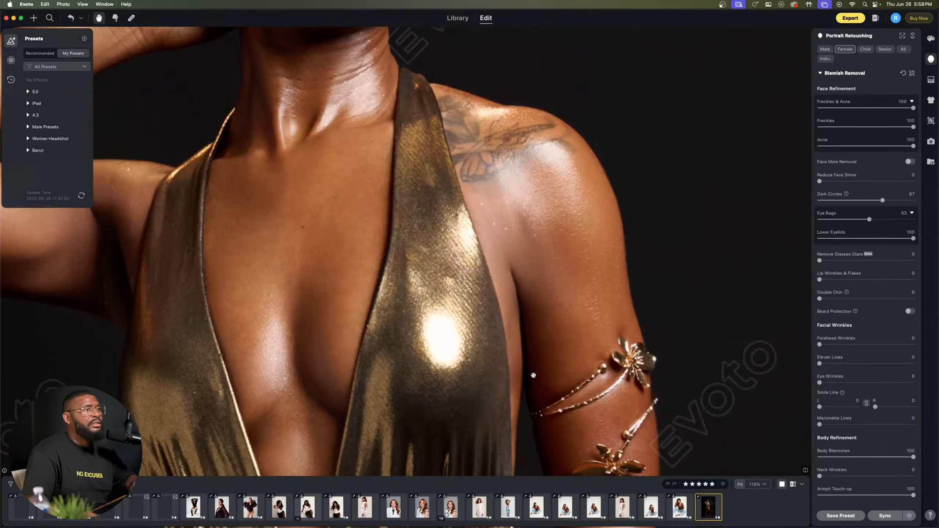
{"action": "left_click_drag", "start_coordinate": [497, 279], "coordinate": [590, 245]}
{"action": "left_click_drag", "start_coordinate": [547, 183], "coordinate": [589, 359]}
{"action": "left_click_drag", "start_coordinate": [571, 310], "coordinate": [530, 392]}
{"action": "left_click_drag", "start_coordinate": [497, 55], "coordinate": [502, 173]}
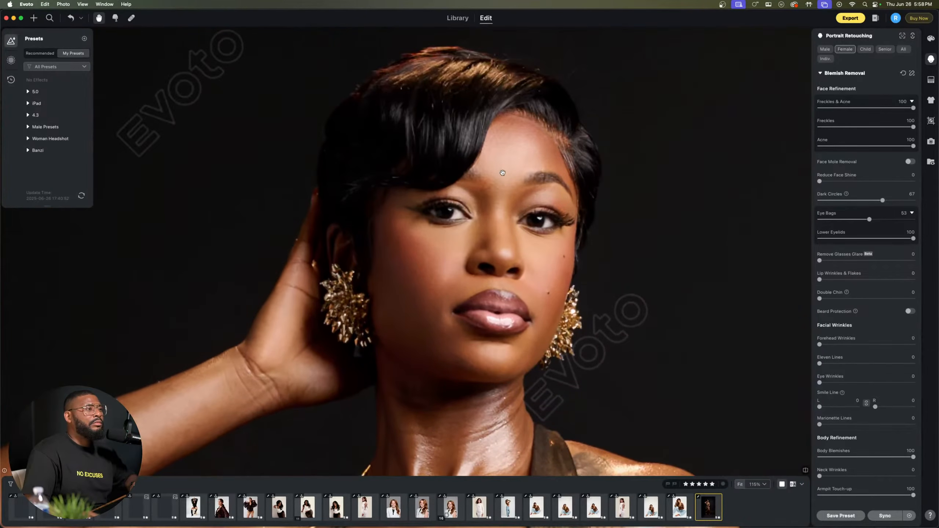
{"action": "scroll", "coordinate": [503, 173], "scroll_direction": "up", "scroll_amount": 3}
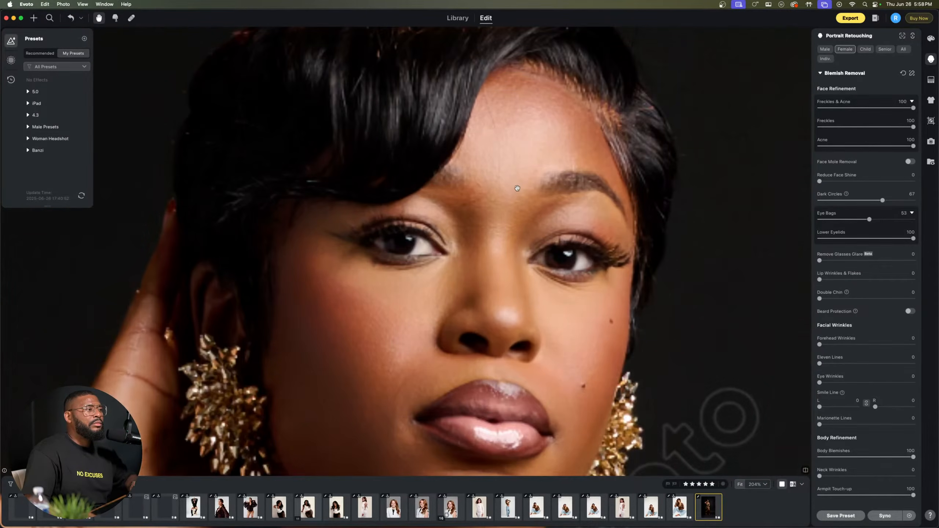
{"action": "scroll", "coordinate": [517, 192], "scroll_direction": "down", "scroll_amount": 3}
{"action": "scroll", "coordinate": [519, 204], "scroll_direction": "down", "scroll_amount": 2}
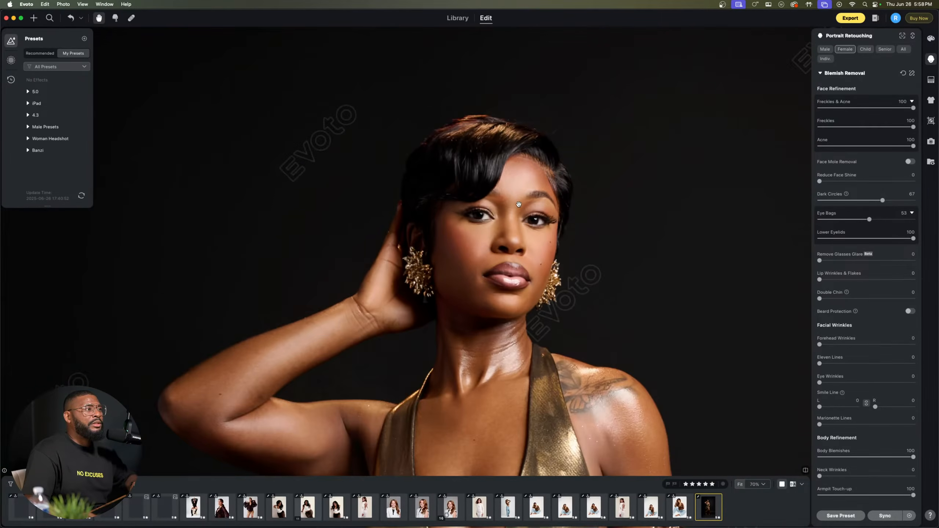
Step: Set the portrait's Hair Shine Enhancement to 76
{"action": "scroll", "coordinate": [640, 233], "scroll_direction": "down", "scroll_amount": 1}
{"action": "scroll", "coordinate": [835, 399], "scroll_direction": "down", "scroll_amount": 10}
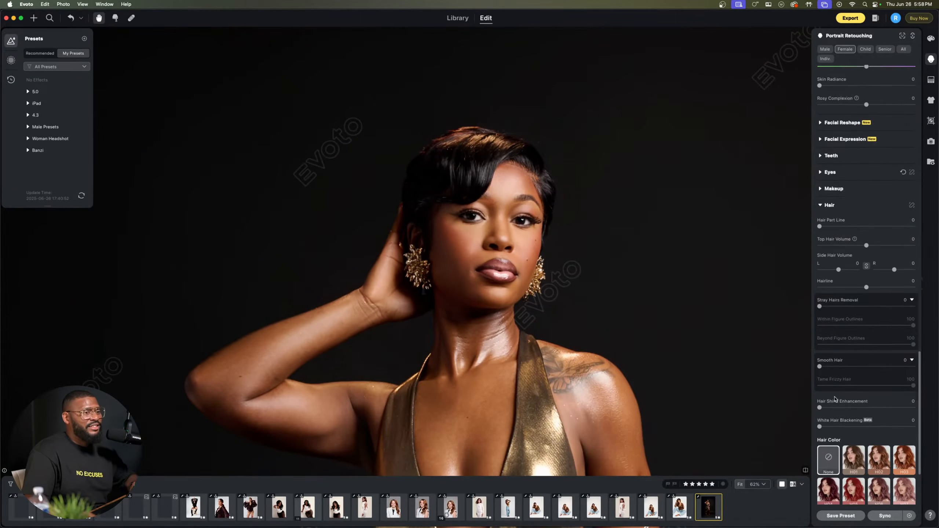
{"action": "left_click_drag", "start_coordinate": [851, 408], "coordinate": [891, 408]}
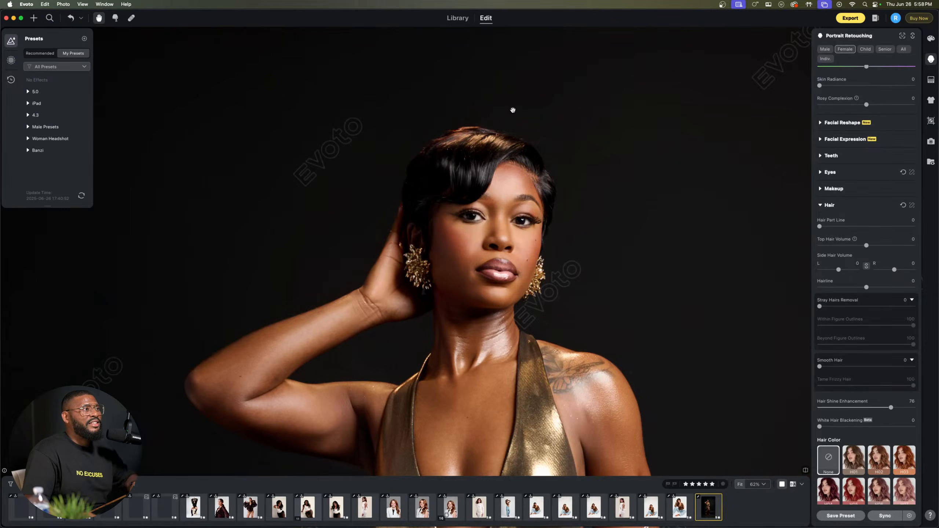
Step: Set the portrait's Hair Shine Enhancement to 68 and try a Hair Part Line of 19 before returning the part line to 0
{"action": "scroll", "coordinate": [516, 138], "scroll_direction": "up", "scroll_amount": 5}
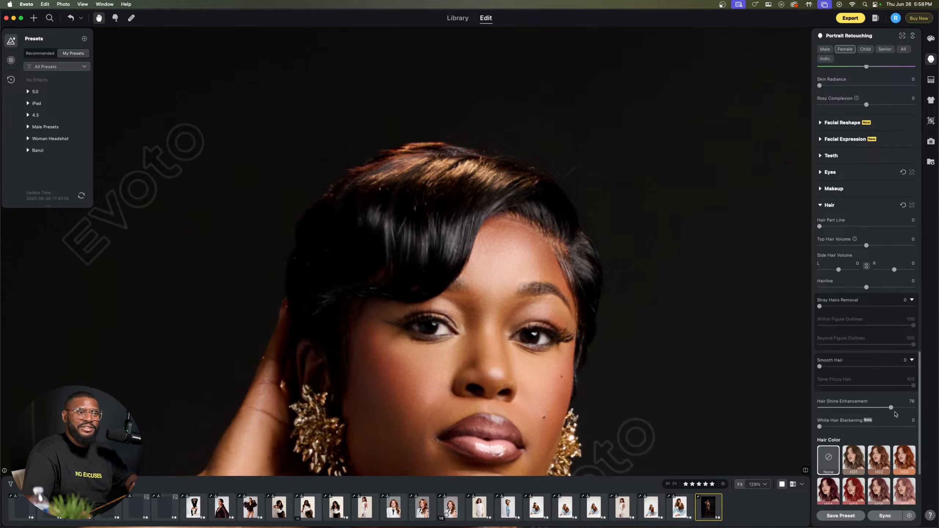
{"action": "mouse_move", "coordinate": [901, 414]}
{"action": "left_mouse_down"}
{"action": "mouse_move", "coordinate": [909, 414]}
{"action": "mouse_move", "coordinate": [884, 408]}
{"action": "left_mouse_up"}
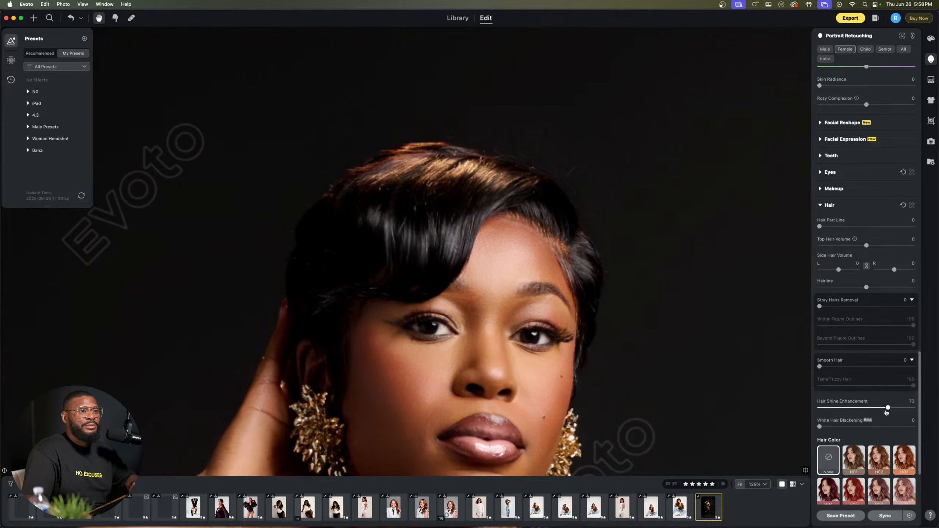
{"action": "left_click_drag", "start_coordinate": [819, 226], "coordinate": [838, 229]}
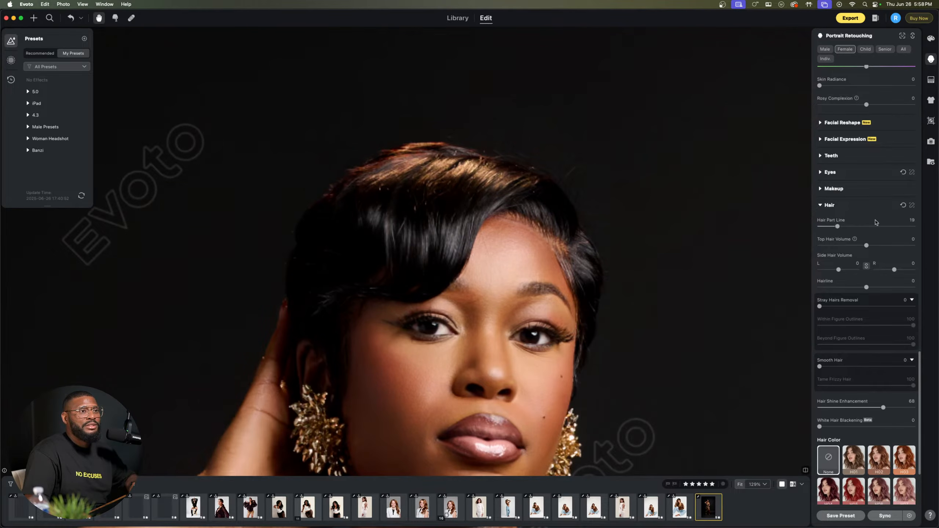
{"action": "left_click_drag", "start_coordinate": [838, 227], "coordinate": [820, 226]}
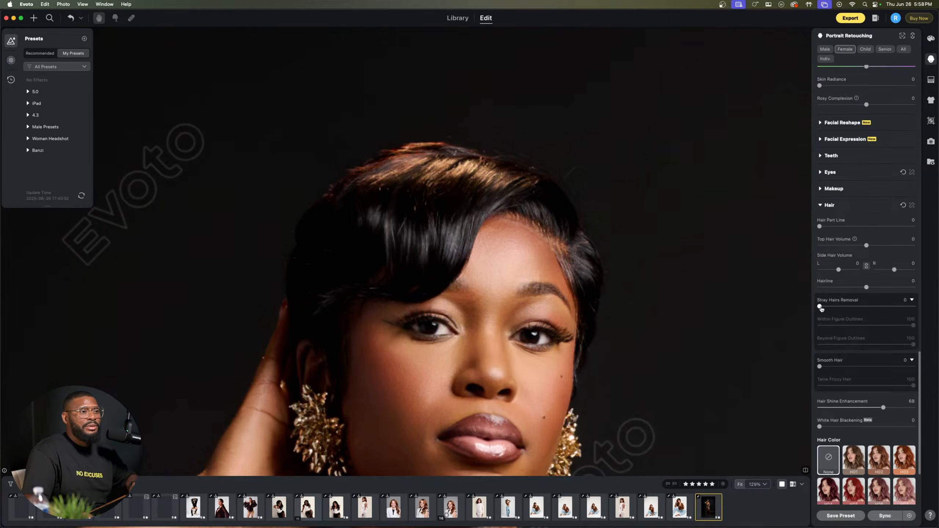
Step: Set Stray Hairs Removal to 100, erase its mask along the top edge of the hair and apply the mask change
{"action": "left_click_drag", "start_coordinate": [820, 308], "coordinate": [938, 307]}
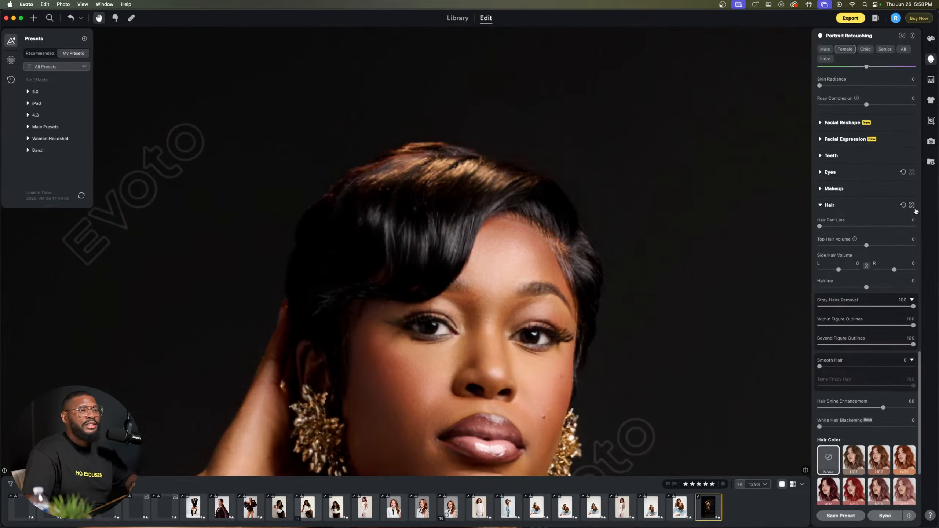
{"action": "left_click", "coordinate": [913, 205]}
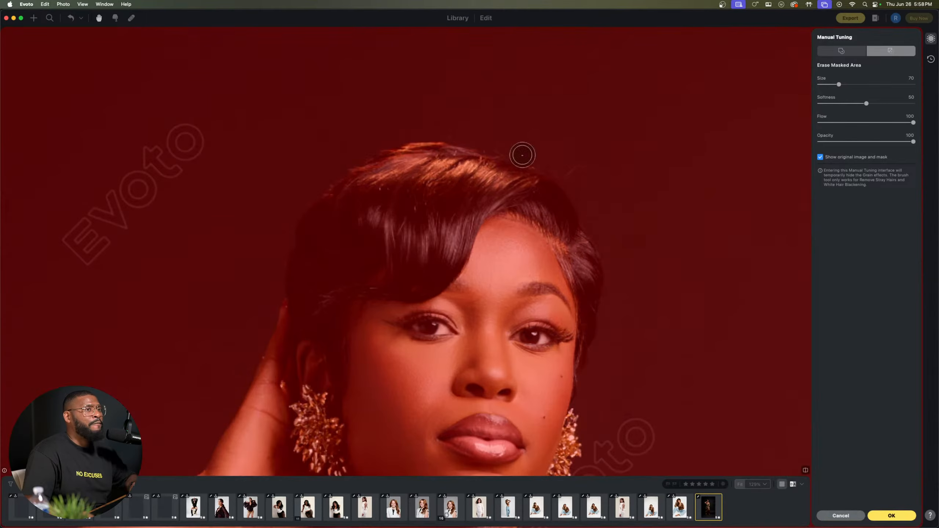
{"action": "left_click_drag", "start_coordinate": [443, 161], "coordinate": [338, 171]}
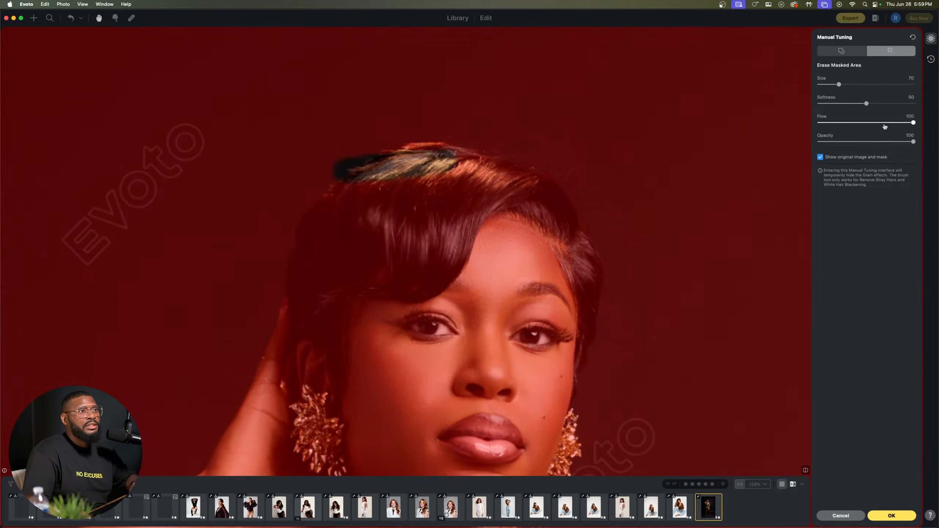
{"action": "mouse_move", "coordinate": [322, 182]}
{"action": "left_mouse_down"}
{"action": "mouse_move", "coordinate": [365, 181]}
{"action": "mouse_move", "coordinate": [294, 220]}
{"action": "mouse_move", "coordinate": [303, 186]}
{"action": "mouse_move", "coordinate": [480, 150]}
{"action": "mouse_move", "coordinate": [375, 162]}
{"action": "mouse_move", "coordinate": [478, 154]}
{"action": "mouse_move", "coordinate": [588, 184]}
{"action": "mouse_move", "coordinate": [491, 159]}
{"action": "mouse_move", "coordinate": [389, 166]}
{"action": "left_mouse_up"}
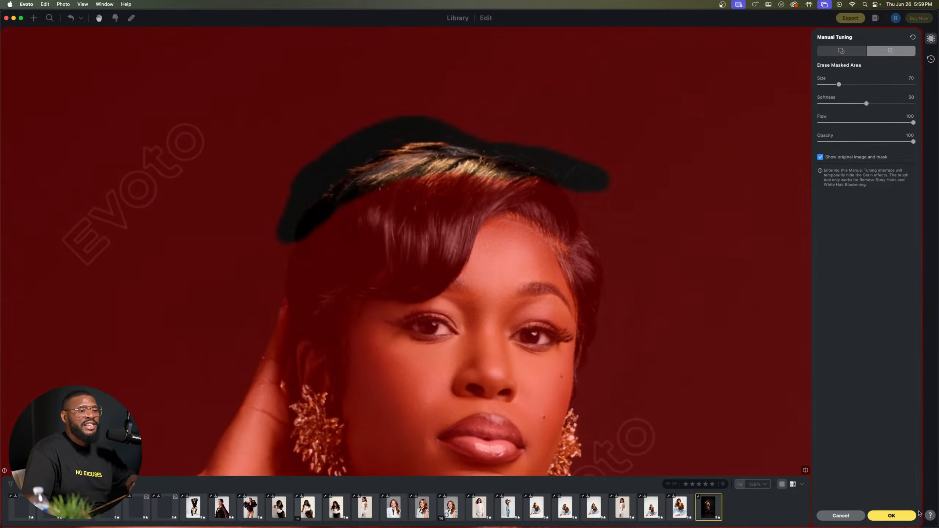
{"action": "left_click", "coordinate": [891, 516]}
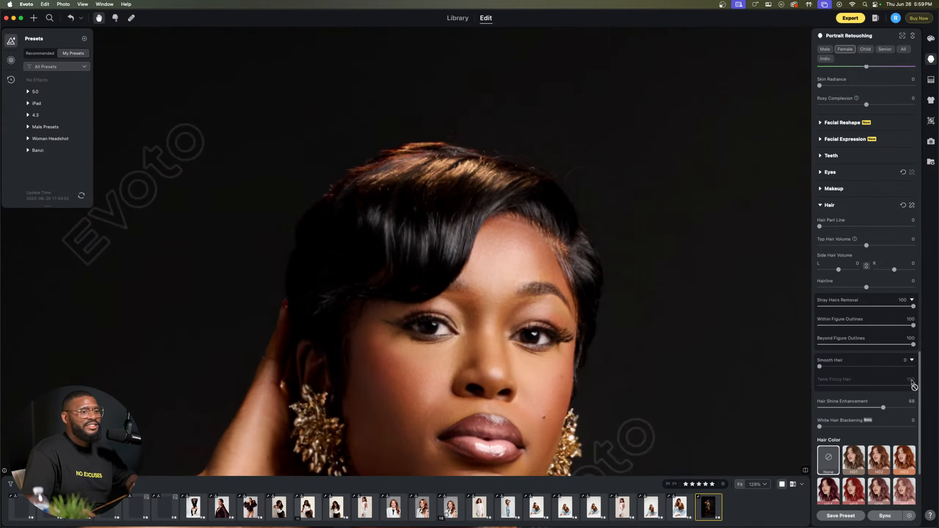
Step: Reset the portrait's Hair Shine Enhancement and Stray Hairs Removal to 0
{"action": "left_click_drag", "start_coordinate": [884, 407], "coordinate": [759, 431]}
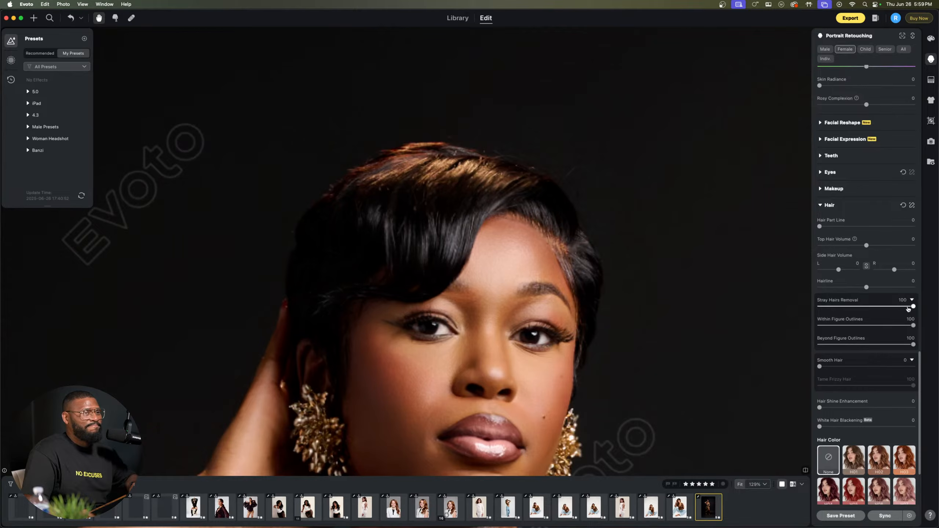
{"action": "left_click_drag", "start_coordinate": [913, 306], "coordinate": [667, 344]}
{"action": "scroll", "coordinate": [516, 314], "scroll_direction": "down", "scroll_amount": 7}
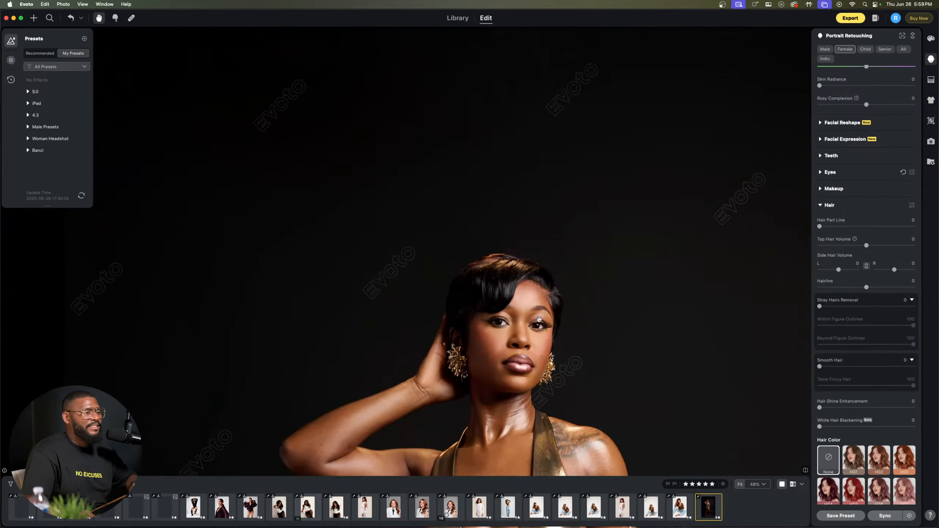
{"action": "left_click_drag", "start_coordinate": [512, 337], "coordinate": [503, 259]}
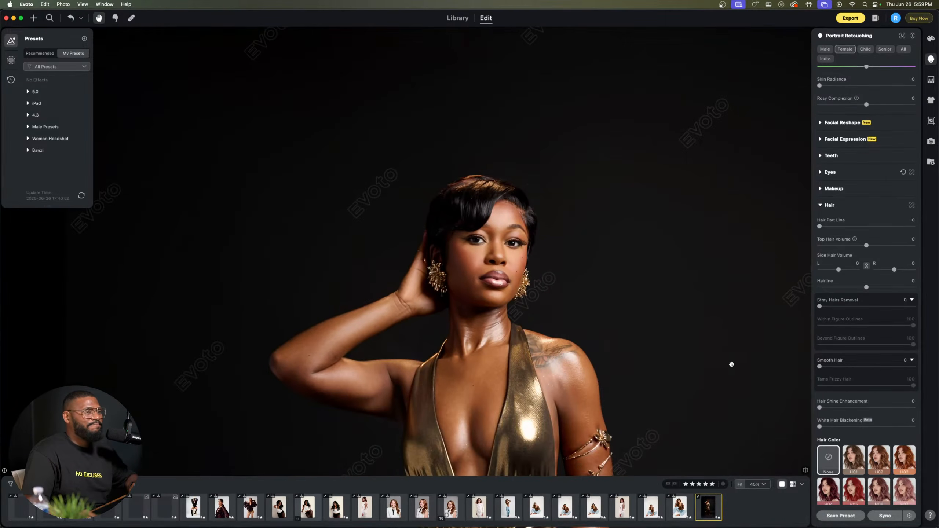
Step: Try a Hips value of 75 in the portrait's Full Body Reshape settings
{"action": "scroll", "coordinate": [872, 424], "scroll_direction": "down", "scroll_amount": 3}
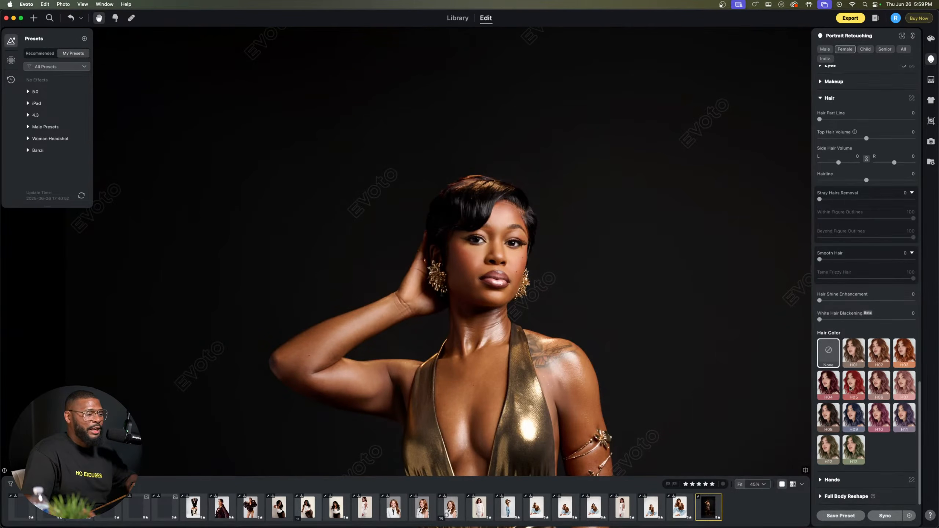
{"action": "scroll", "coordinate": [504, 394], "scroll_direction": "down", "scroll_amount": 4}
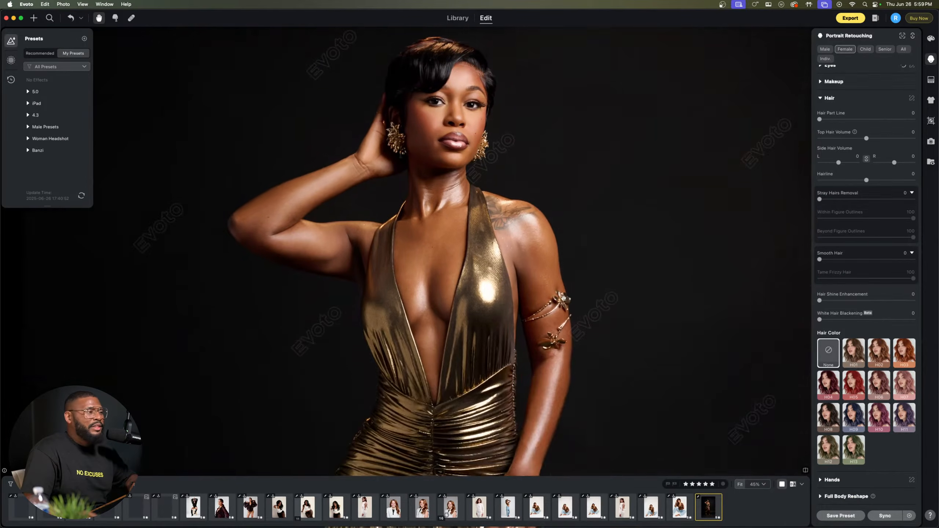
{"action": "scroll", "coordinate": [503, 394], "scroll_direction": "up", "scroll_amount": 2}
{"action": "left_click_drag", "start_coordinate": [504, 394], "coordinate": [489, 303]}
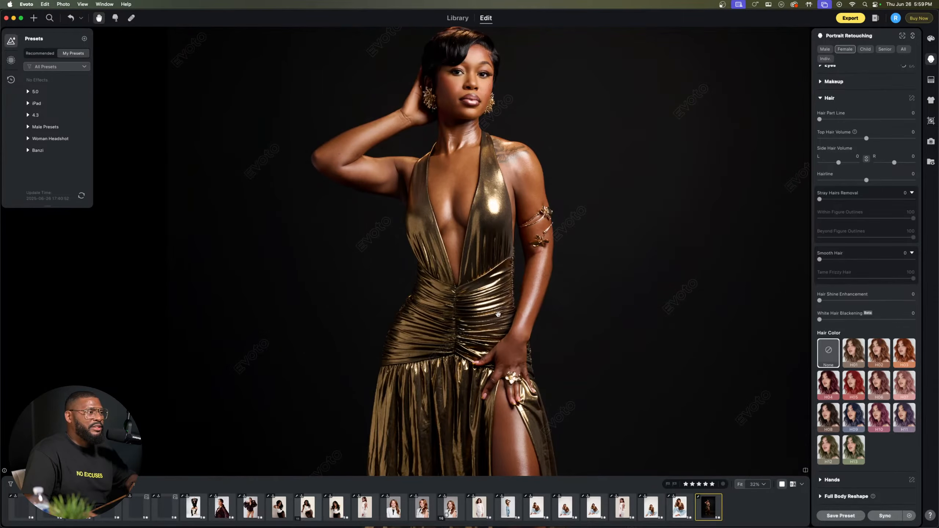
{"action": "left_click", "coordinate": [848, 496]}
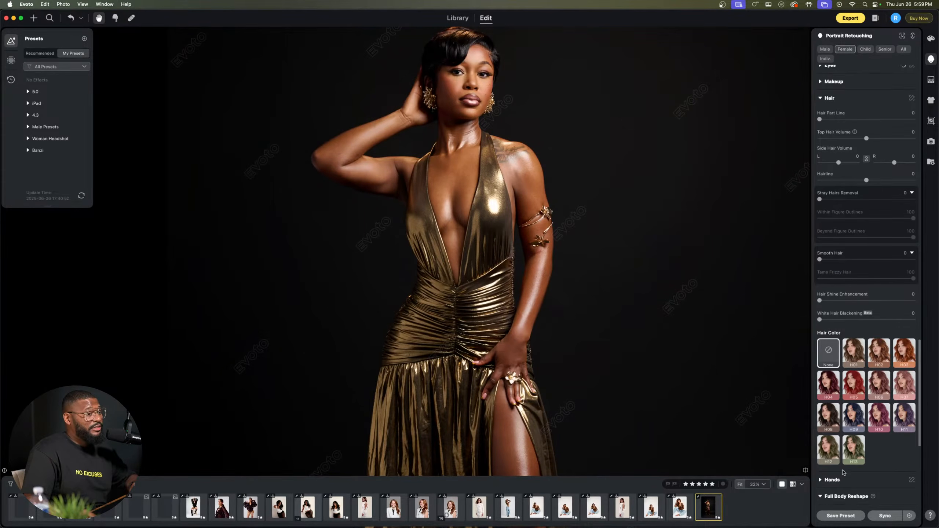
{"action": "scroll", "coordinate": [844, 472], "scroll_direction": "down", "scroll_amount": 6}
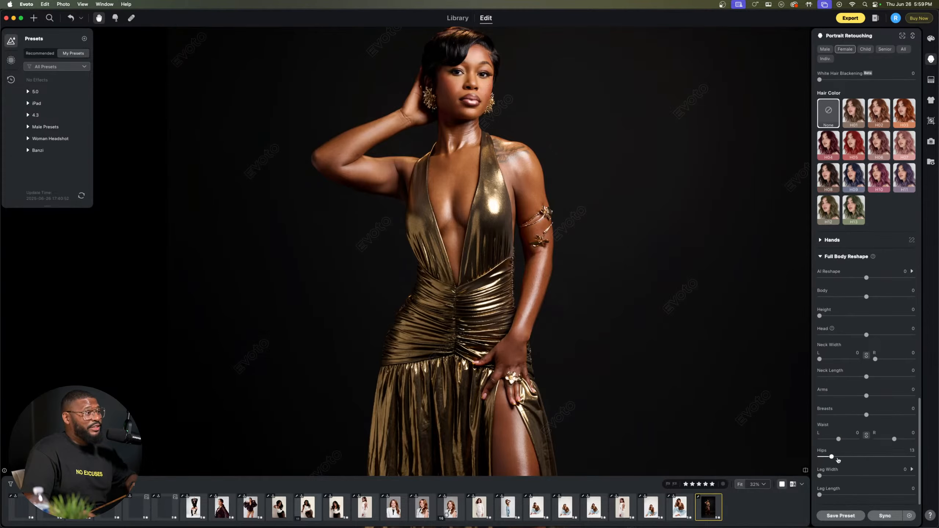
{"action": "left_click_drag", "start_coordinate": [838, 460], "coordinate": [889, 458]}
{"action": "scroll", "coordinate": [473, 268], "scroll_direction": "down", "scroll_amount": 2}
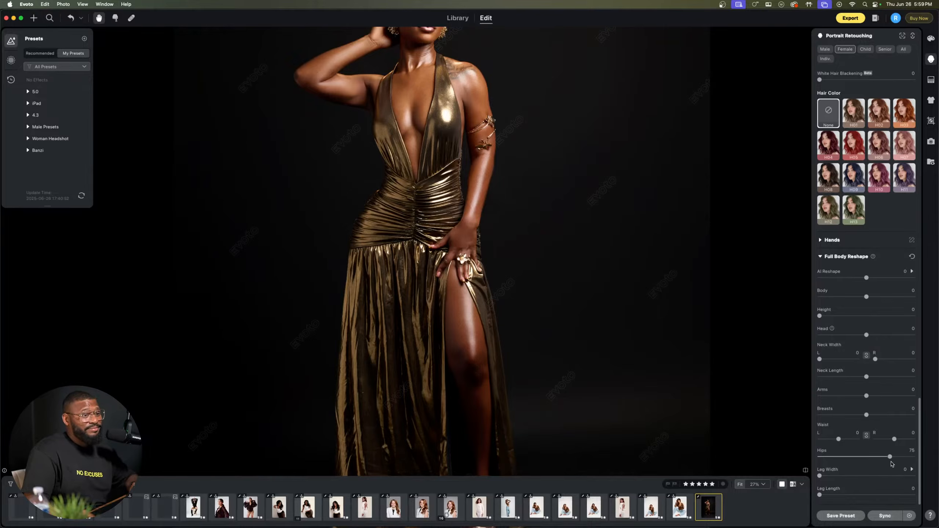
Step: Try Hips 16 with both Waist sides at -33, and reset the hips and waist adjustments to 0
{"action": "left_click_drag", "start_coordinate": [890, 456], "coordinate": [831, 443]}
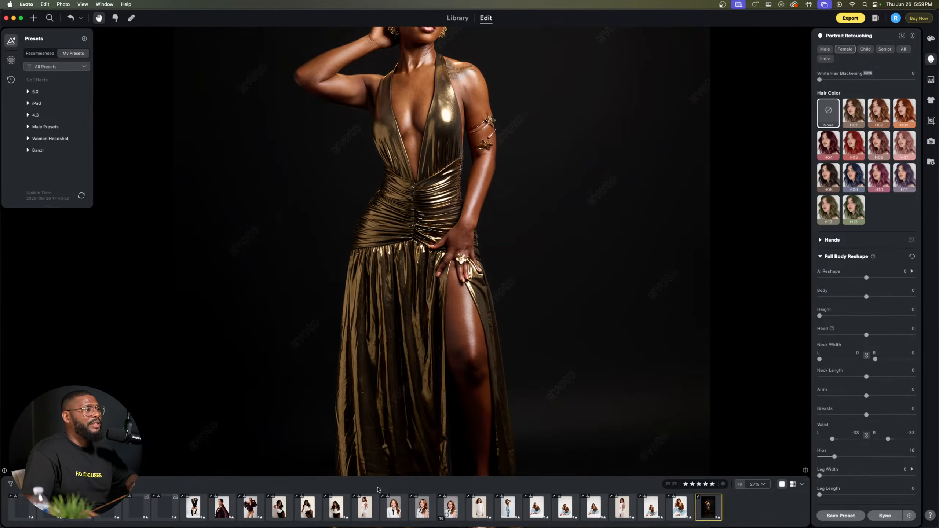
{"action": "double_click", "coordinate": [832, 440]}
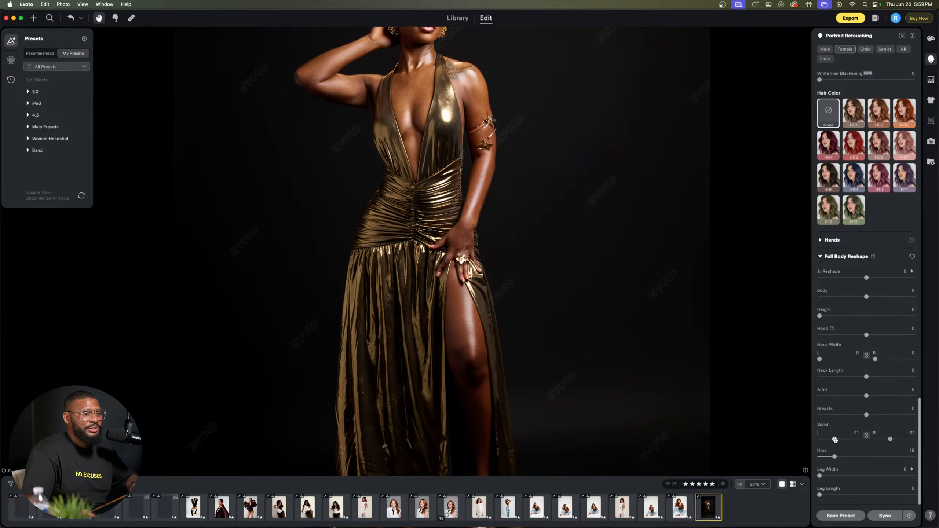
{"action": "double_click", "coordinate": [835, 456]}
Step: Export the full portrait as a 16-bit TIFF with its original filename into the Mac Evoto Tiffs subfolder of Tethered Sessions
{"action": "left_click", "coordinate": [499, 245]}
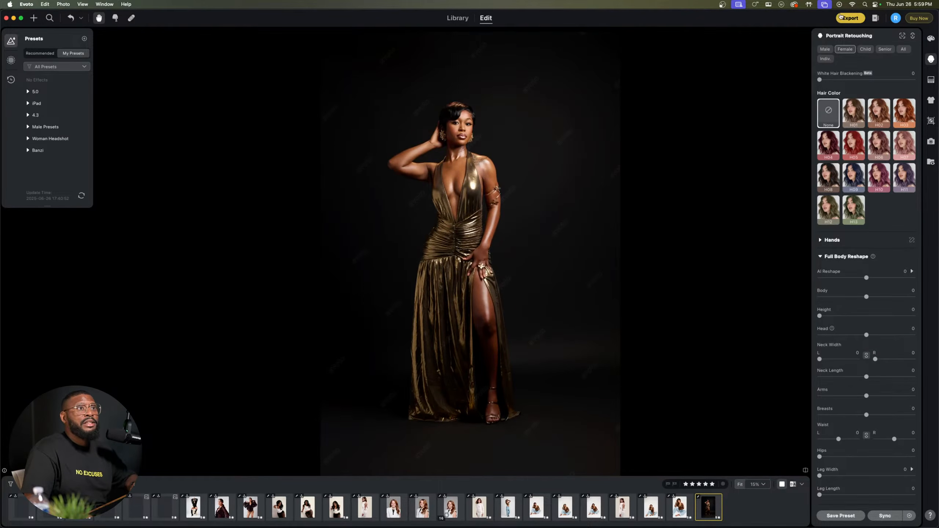
{"action": "left_click", "coordinate": [850, 18]}
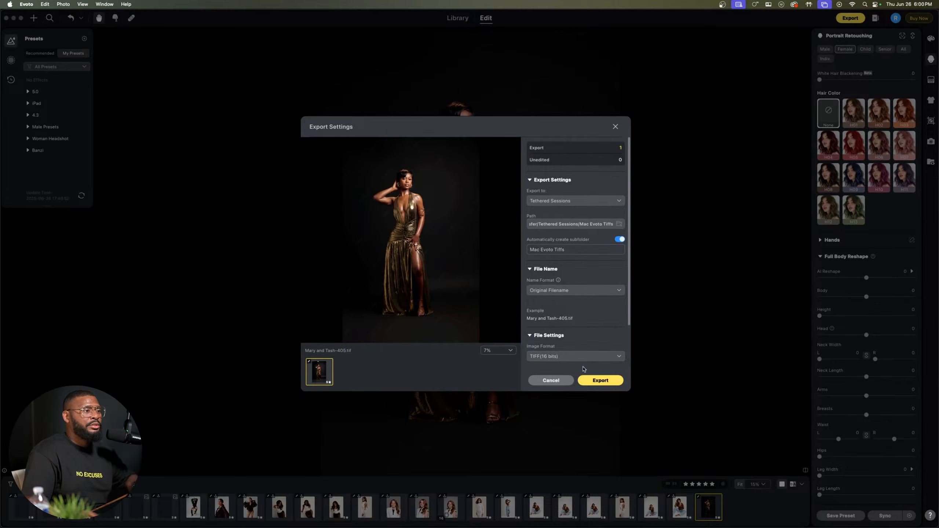
{"action": "left_click", "coordinate": [592, 380]}
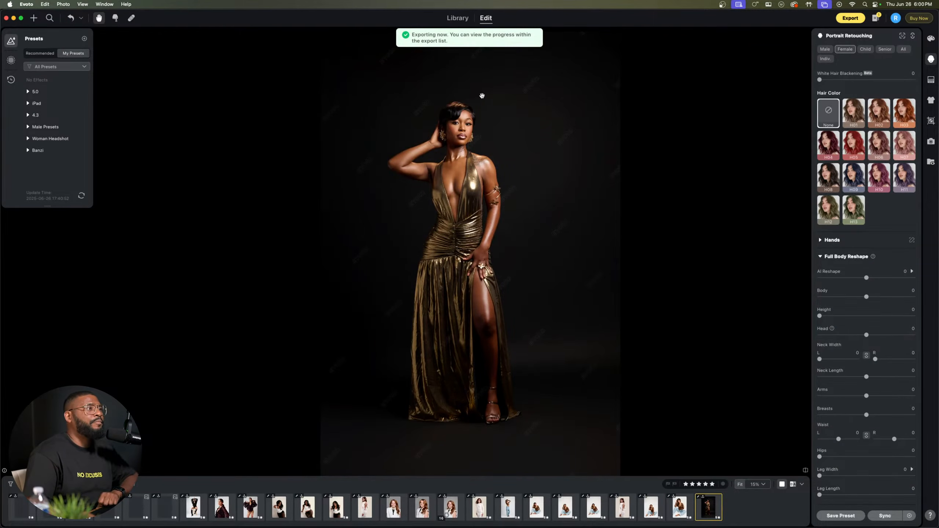
{"action": "scroll", "coordinate": [483, 96], "scroll_direction": "up", "scroll_amount": 5}
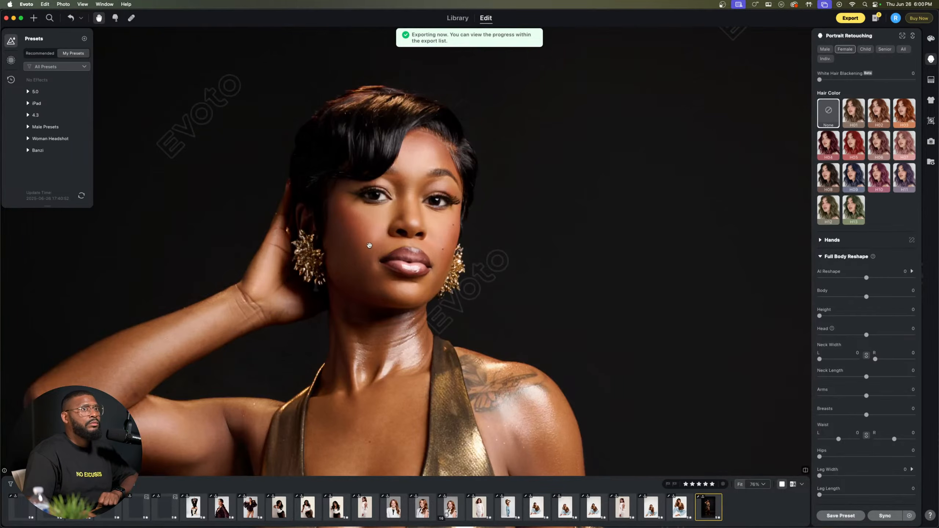
{"action": "scroll", "coordinate": [370, 245], "scroll_direction": "down", "scroll_amount": 3}
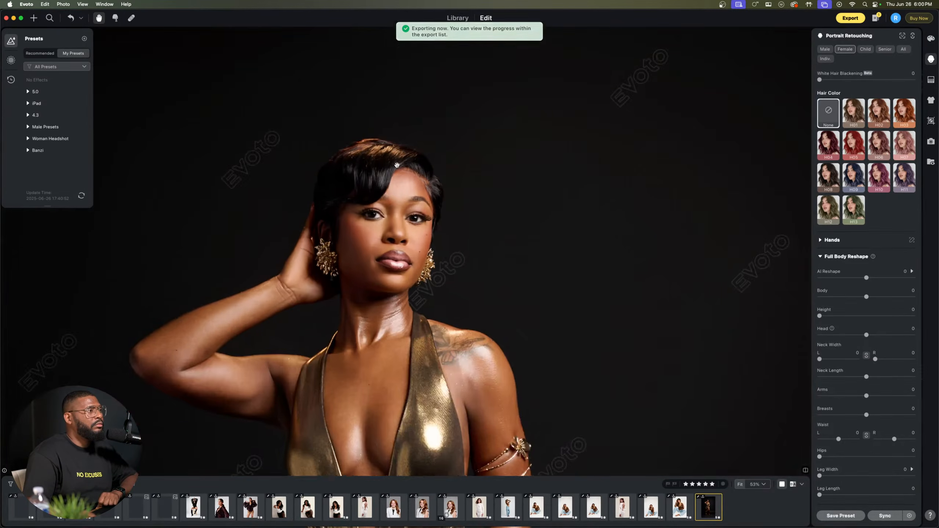
{"action": "scroll", "coordinate": [421, 184], "scroll_direction": "up", "scroll_amount": 8}
{"action": "scroll", "coordinate": [421, 184], "scroll_direction": "up", "scroll_amount": 1}
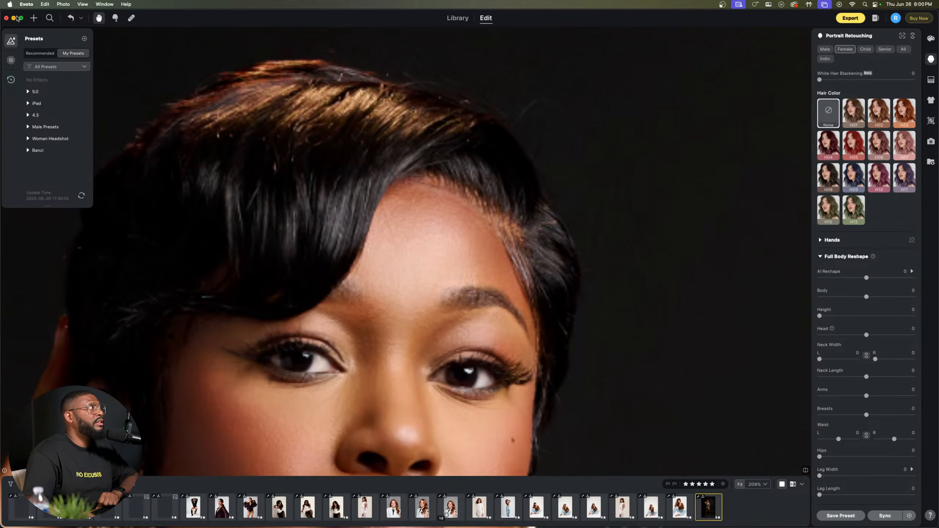
Step: Minimize Evoto, switch to Finder and open the Mac Evoto Tiffs folder inside Tethered Sessions
{"action": "left_click", "coordinate": [14, 18]}
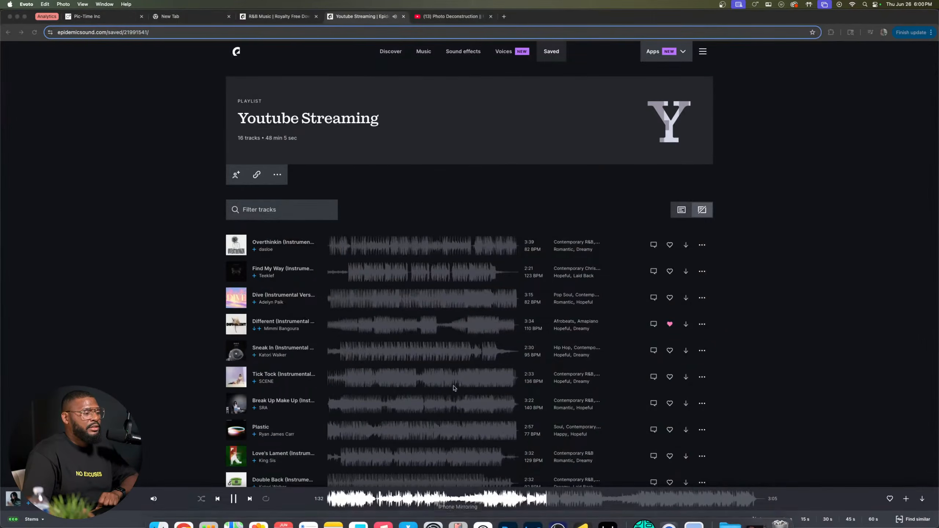
{"action": "key", "text": "ctrl+Up"}
{"action": "left_click", "coordinate": [162, 513]}
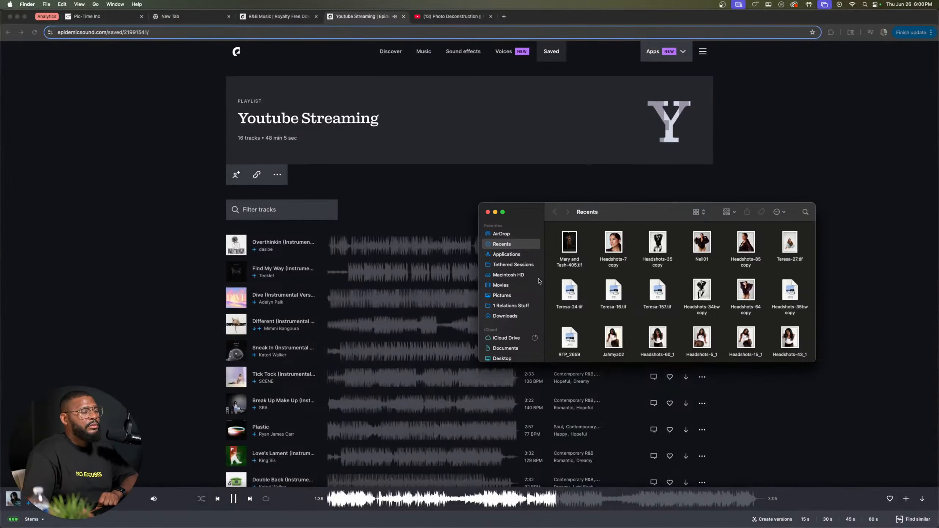
{"action": "left_click", "coordinate": [575, 242]}
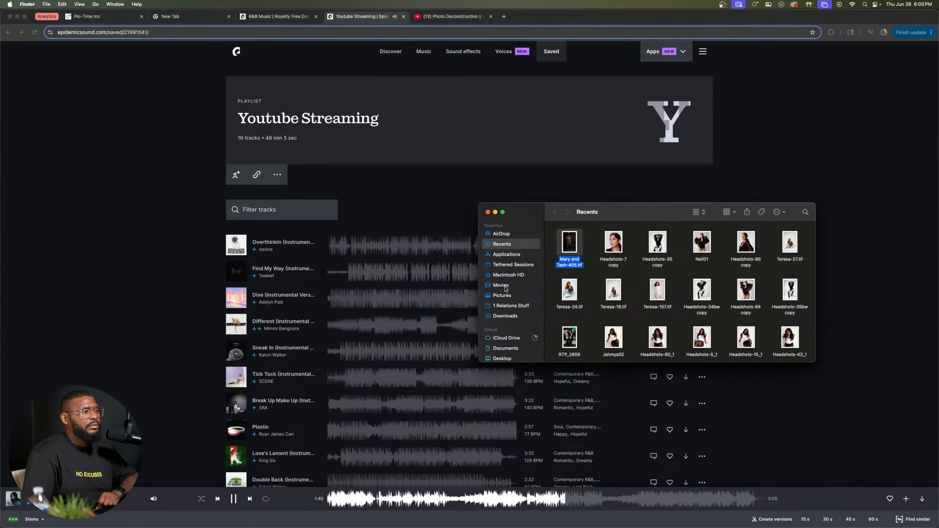
{"action": "left_click", "coordinate": [507, 265]}
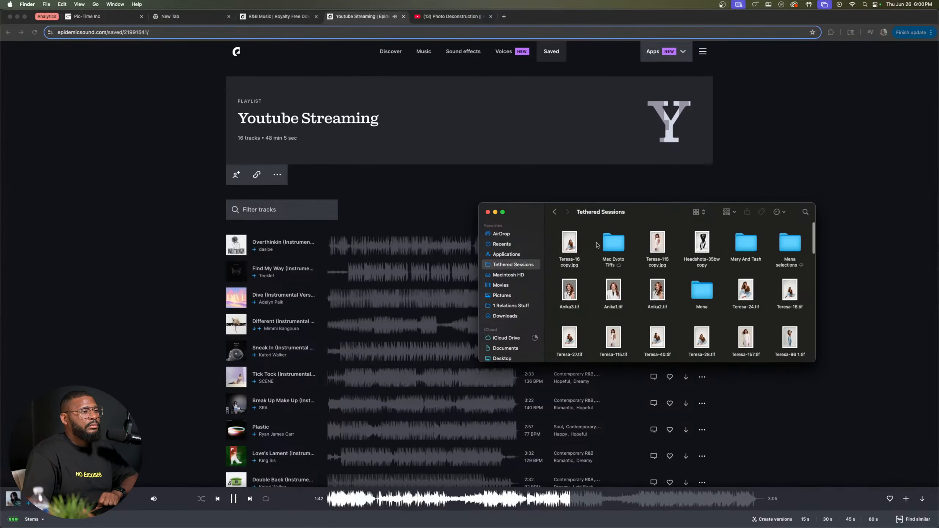
{"action": "double_click", "coordinate": [613, 243]}
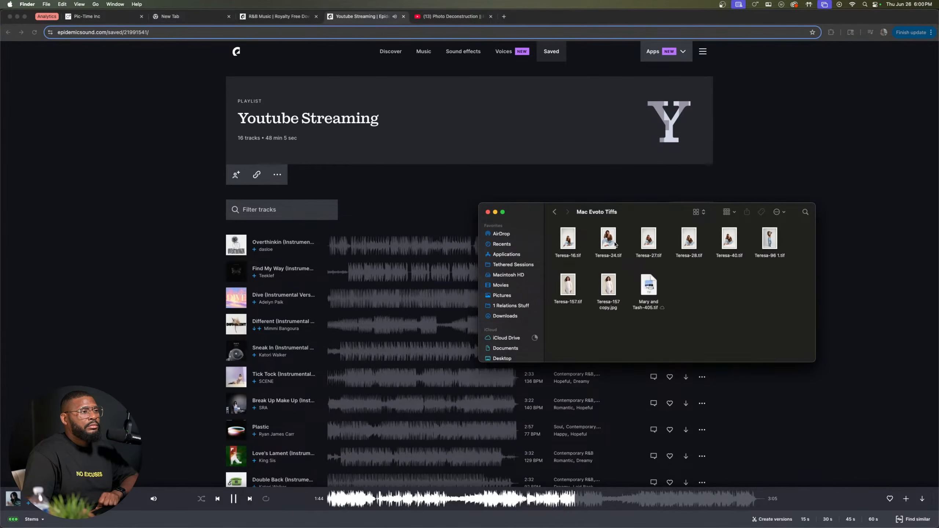
Step: Open the exported gold dress TIFF in Adobe Photoshop 2025
{"action": "left_click", "coordinate": [655, 285]}
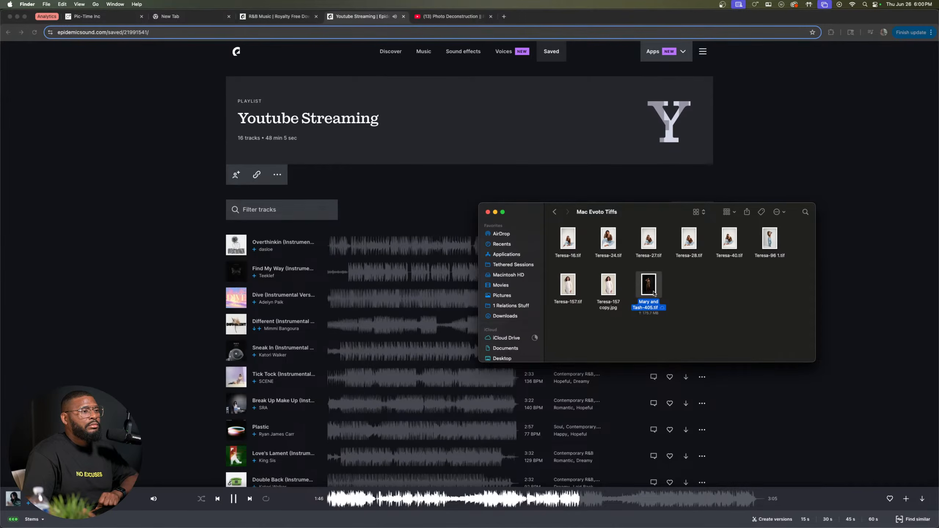
{"action": "right_click", "coordinate": [654, 294]}
{"action": "mouse_move", "coordinate": [671, 305]}
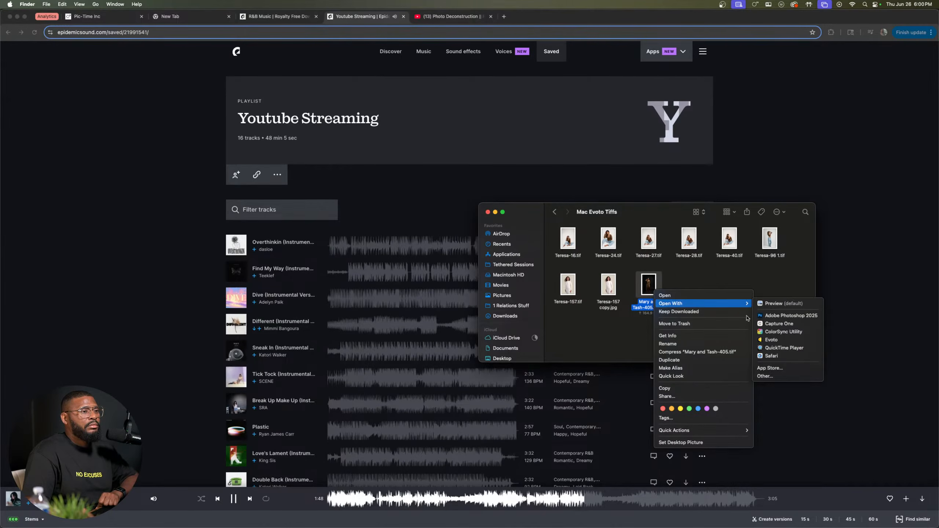
{"action": "left_click", "coordinate": [789, 316]}
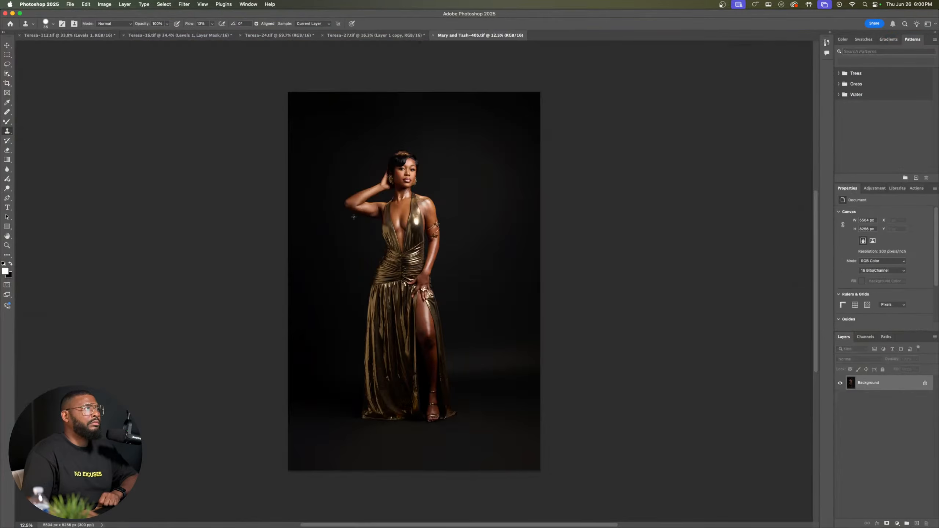
Step: Review the retouched seated portrait in jeans and the white lace dress portrait, examining skin detail and overall framing
{"action": "left_click", "coordinate": [180, 35]}
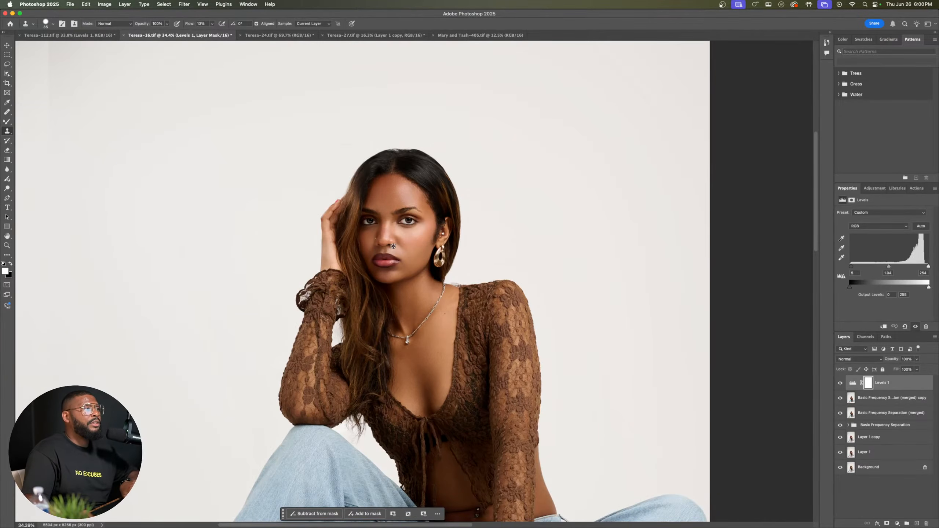
{"action": "scroll", "coordinate": [393, 246], "scroll_direction": "down", "scroll_amount": 15}
{"action": "scroll", "coordinate": [350, 235], "scroll_direction": "up", "scroll_amount": 15}
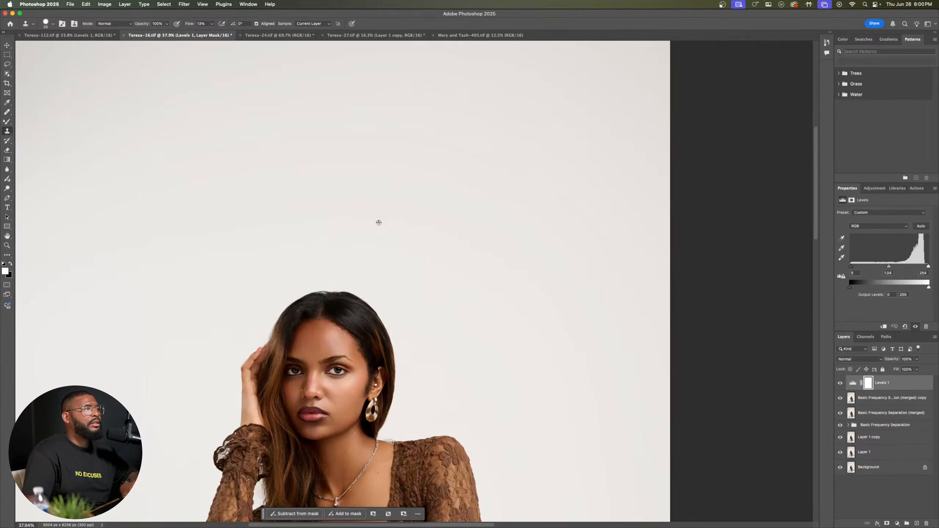
{"action": "scroll", "coordinate": [305, 212], "scroll_direction": "down", "scroll_amount": 10}
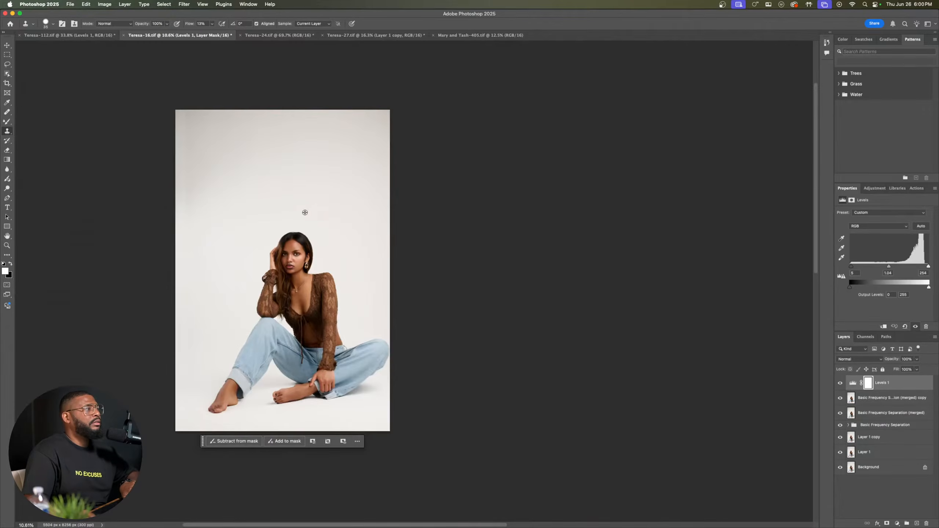
{"action": "key", "text": "v"}
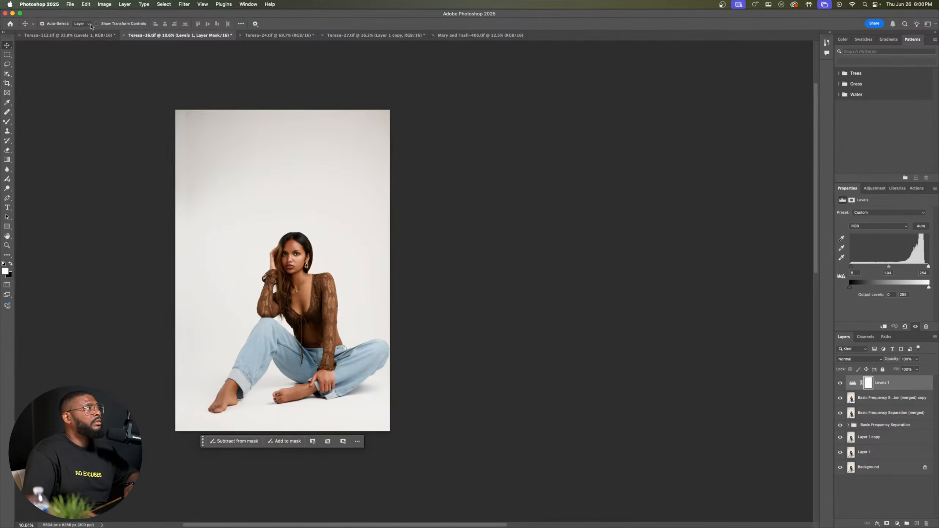
{"action": "left_click", "coordinate": [69, 36]}
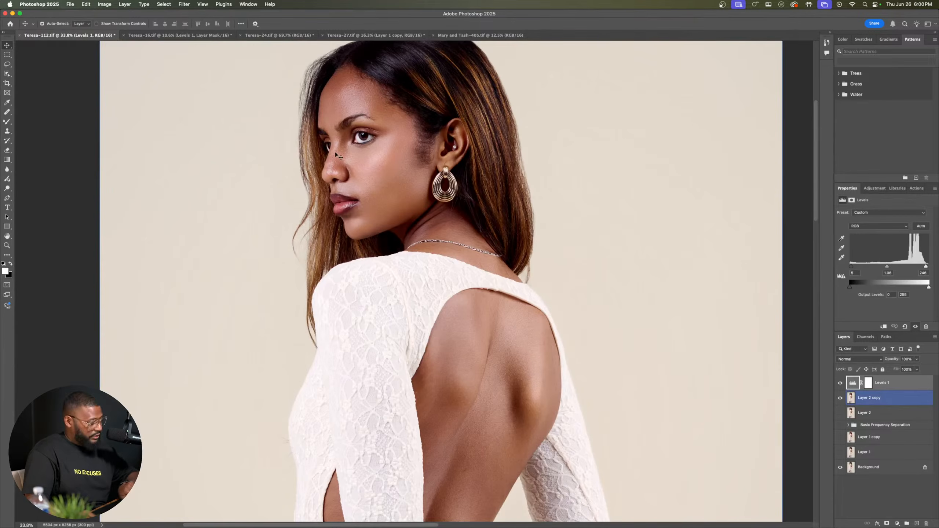
{"action": "scroll", "coordinate": [347, 157], "scroll_direction": "left", "scroll_amount": 3}
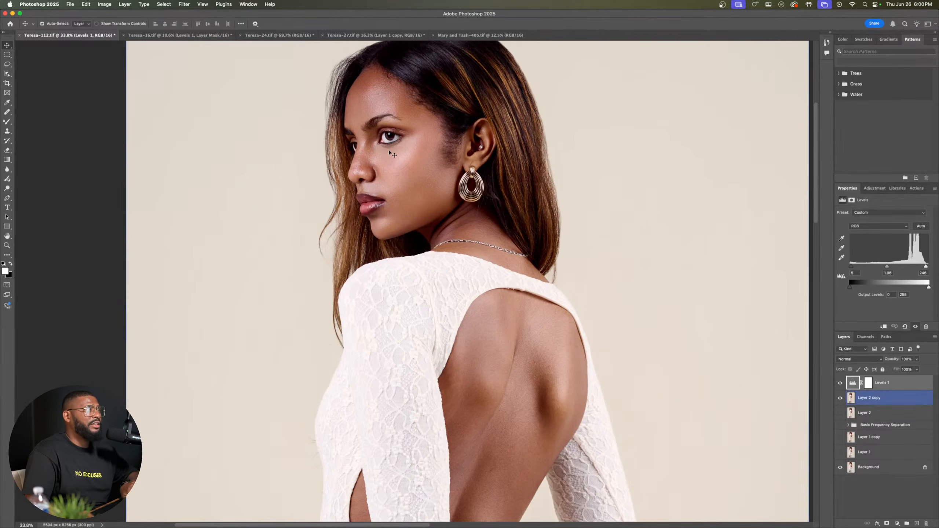
{"action": "scroll", "coordinate": [389, 150], "scroll_direction": "up", "scroll_amount": 3}
{"action": "scroll", "coordinate": [389, 148], "scroll_direction": "down", "scroll_amount": 5}
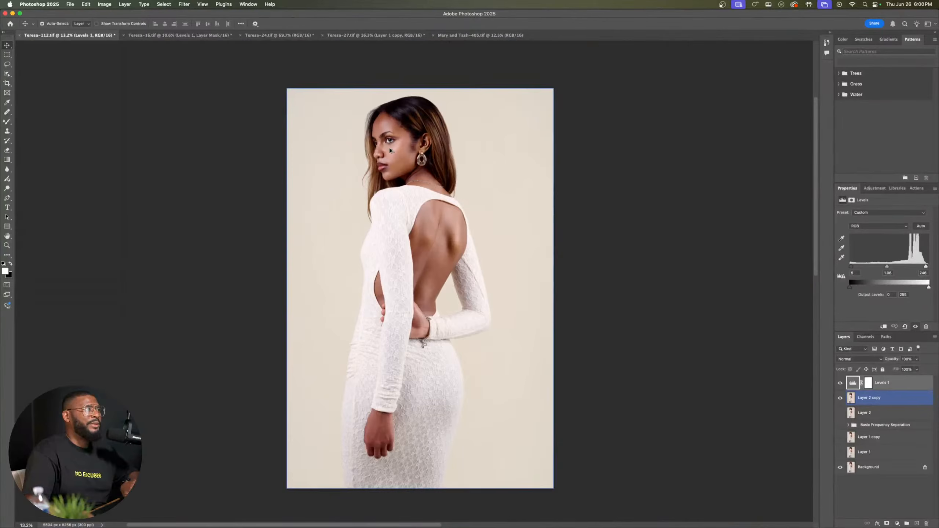
Step: Examine the facial skin texture and highlights in the other brown lace top portrait at close range
{"action": "left_click", "coordinate": [212, 37]}
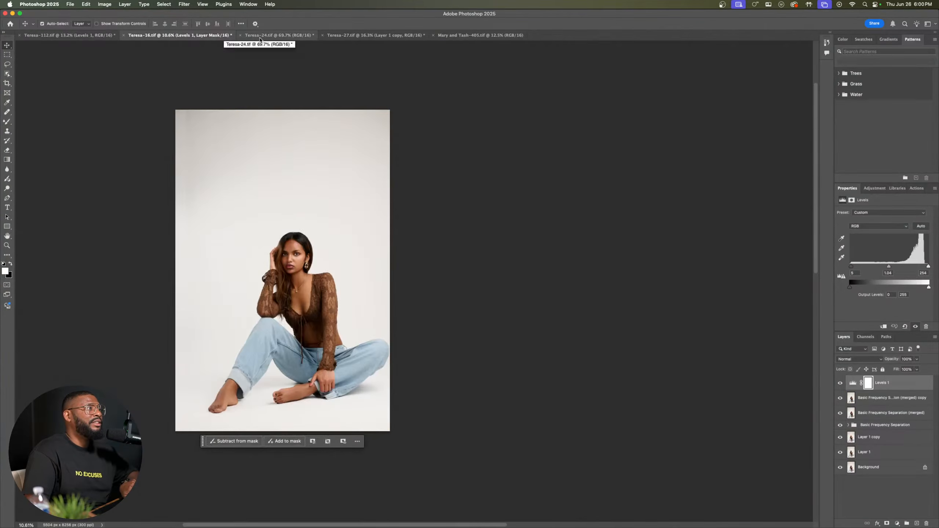
{"action": "left_click", "coordinate": [266, 35]}
{"action": "scroll", "coordinate": [445, 349], "scroll_direction": "down", "scroll_amount": 4}
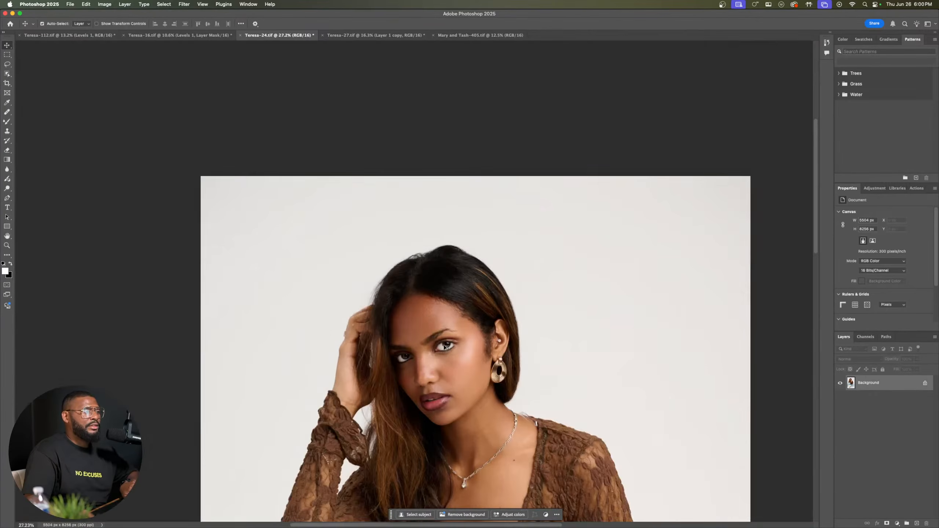
{"action": "scroll", "coordinate": [444, 349], "scroll_direction": "up", "scroll_amount": 6}
{"action": "left_click_drag", "start_coordinate": [449, 372], "coordinate": [425, 219]}
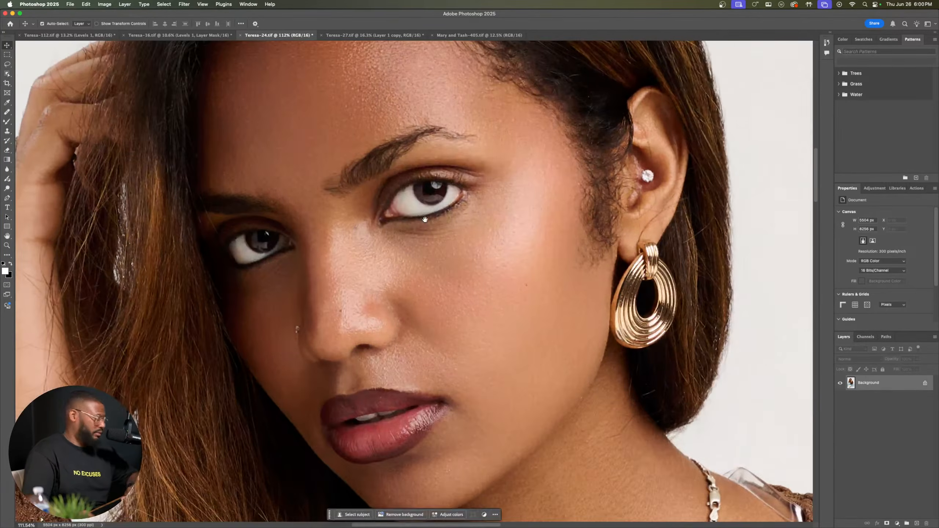
{"action": "left_click_drag", "start_coordinate": [432, 291], "coordinate": [447, 313]}
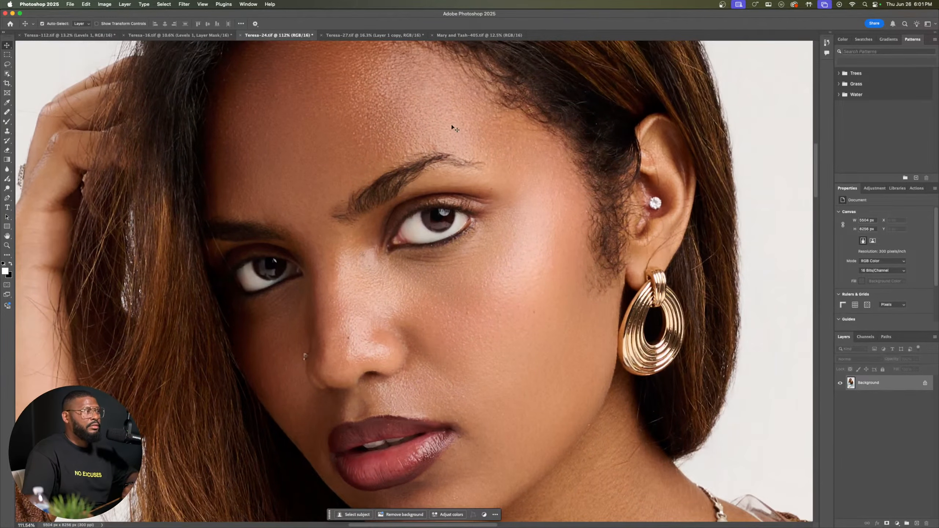
Step: Return to the gold dress portrait and examine the skin on the face, neck and chest up close
{"action": "left_click", "coordinate": [479, 36]}
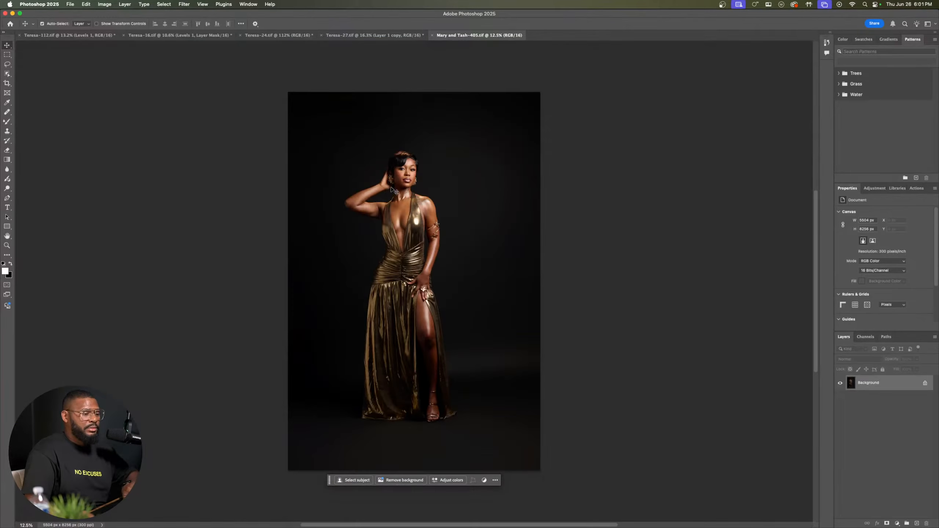
{"action": "scroll", "coordinate": [395, 191], "scroll_direction": "up", "scroll_amount": 10}
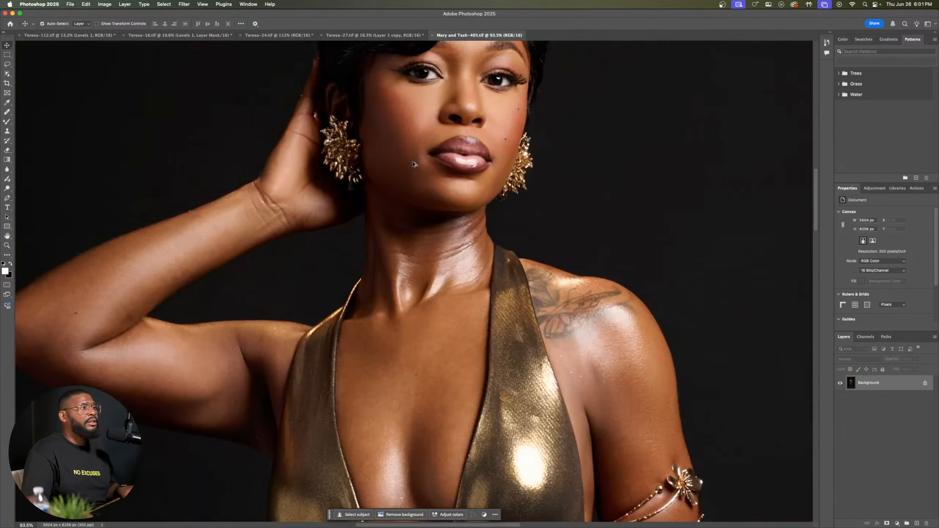
{"action": "scroll", "coordinate": [413, 164], "scroll_direction": "up", "scroll_amount": 3}
{"action": "scroll", "coordinate": [414, 164], "scroll_direction": "up", "scroll_amount": 3}
{"action": "scroll", "coordinate": [414, 164], "scroll_direction": "down", "scroll_amount": 8}
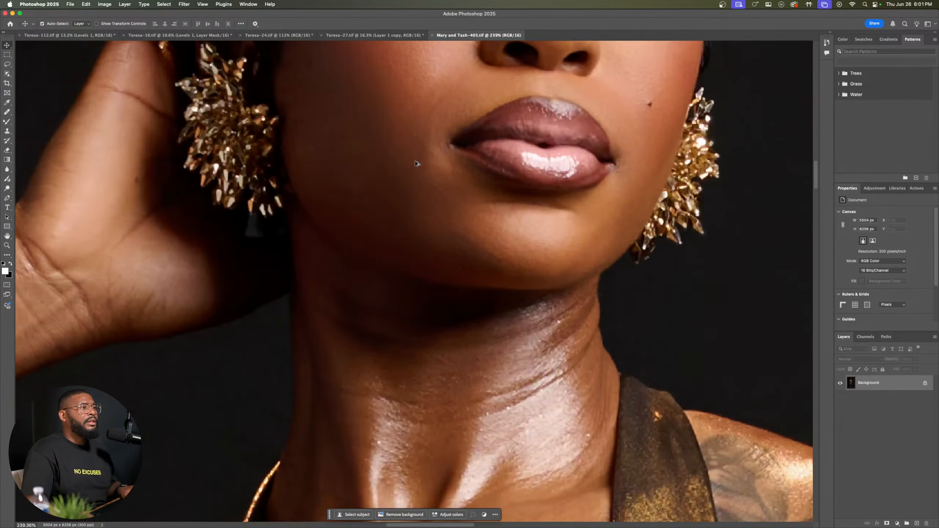
{"action": "scroll", "coordinate": [417, 162], "scroll_direction": "up", "scroll_amount": 3}
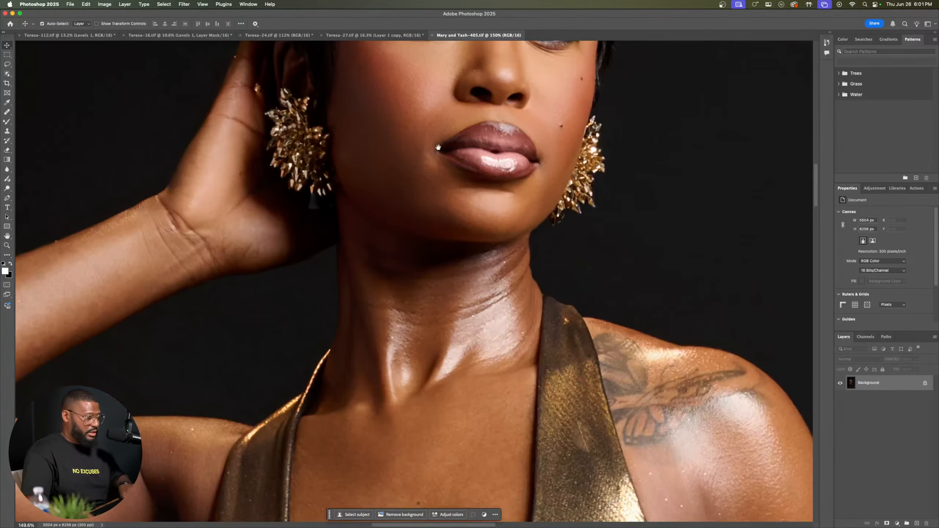
{"action": "left_click_drag", "start_coordinate": [438, 148], "coordinate": [440, 313]}
{"action": "left_click_drag", "start_coordinate": [486, 195], "coordinate": [466, 229]}
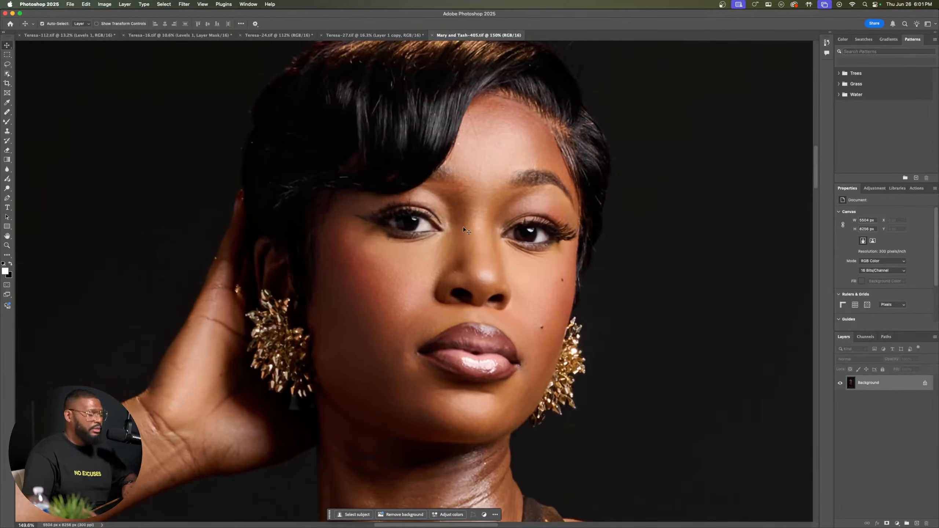
Step: Duplicate the gold dress portrait's background layer twice and activate the Healing Brush for the topmost copy
{"action": "key", "text": "super+j"}
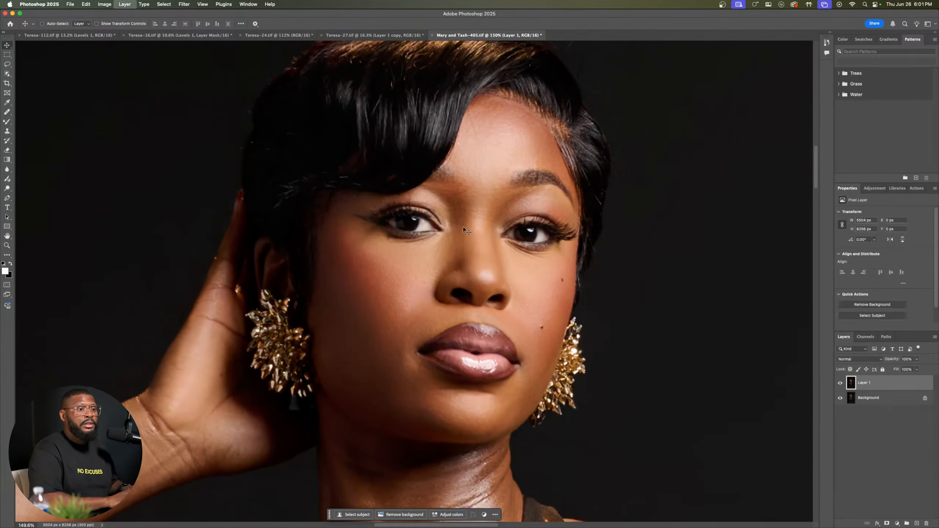
{"action": "key", "text": "super+j"}
{"action": "left_click", "coordinate": [7, 113]}
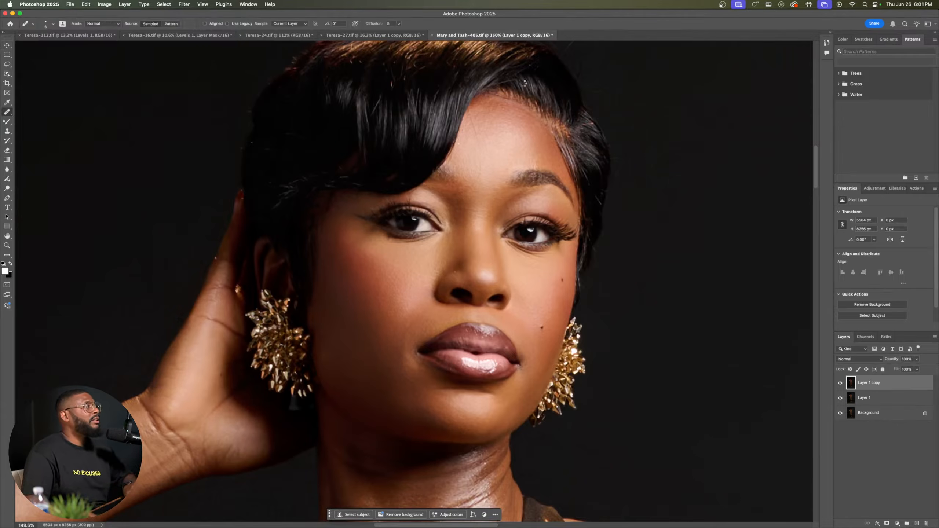
Step: Heal small blemishes on the forehead and beside the hair edge on the topmost layer copy
{"action": "key", "text": "super+equal"}
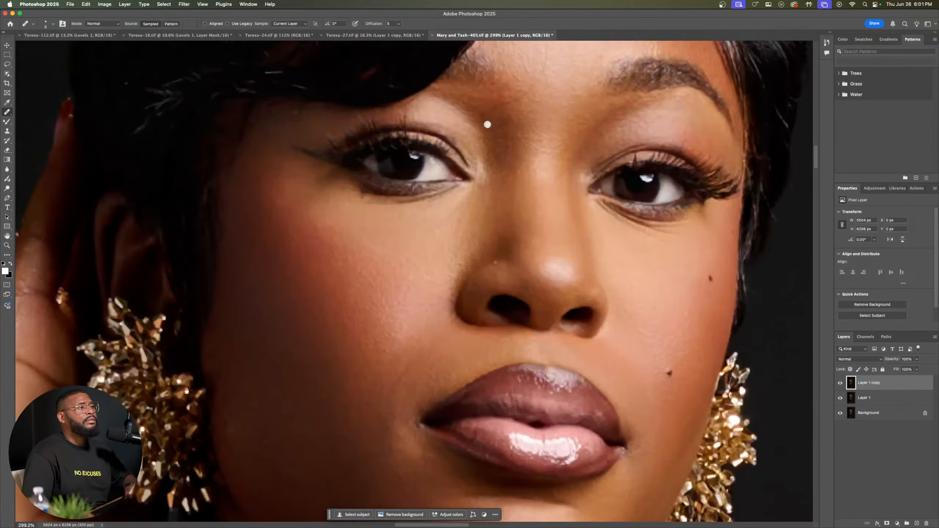
{"action": "left_click_drag", "start_coordinate": [487, 125], "coordinate": [502, 345]}
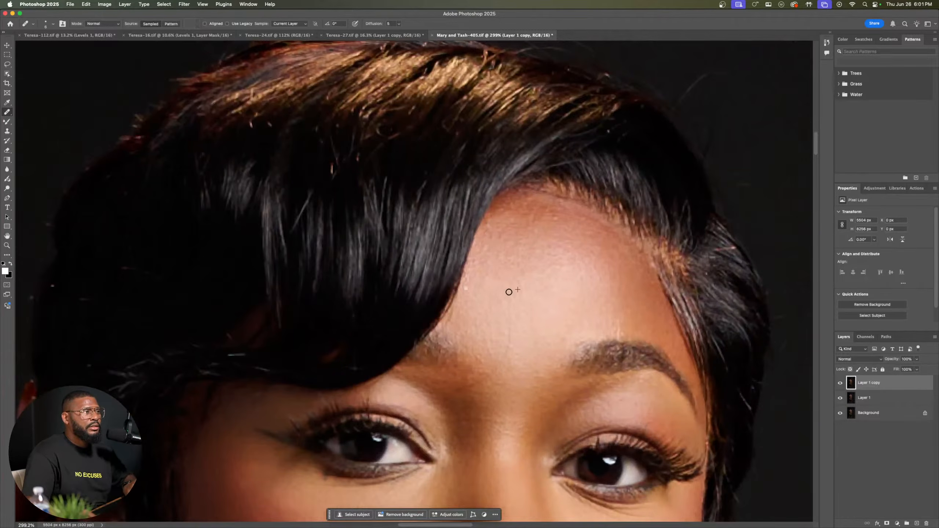
{"action": "left_click_drag", "start_coordinate": [514, 347], "coordinate": [547, 195]}
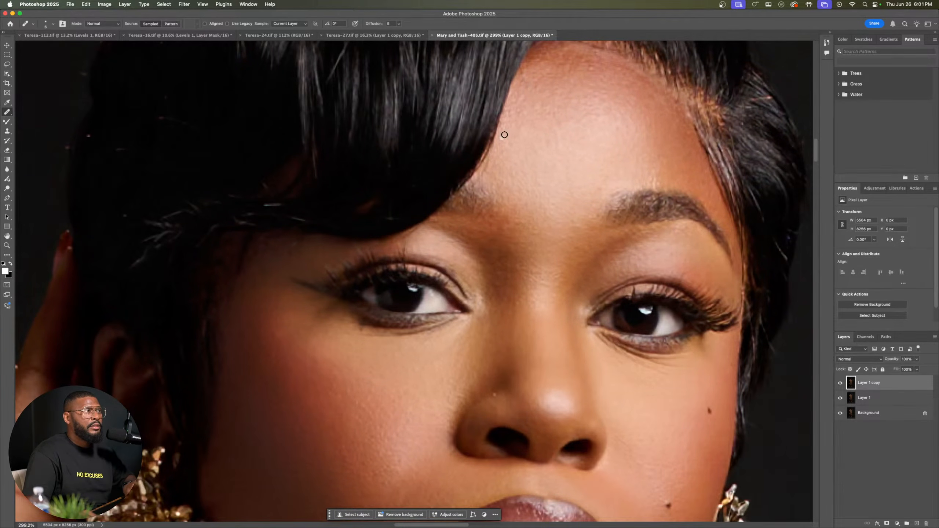
Step: Heal small skin blemishes on the lower cheek, around the mouth and along the chin
{"action": "scroll", "coordinate": [613, 222], "scroll_direction": "down", "scroll_amount": 10}
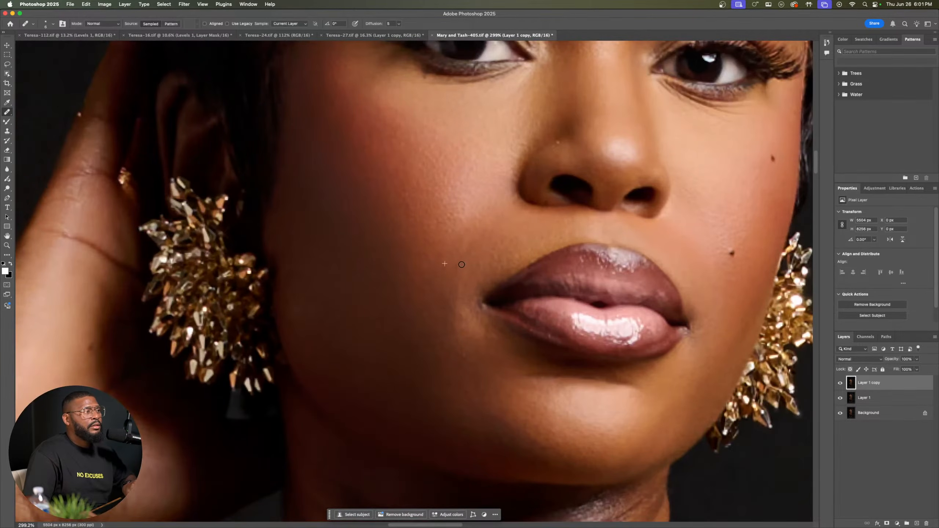
{"action": "scroll", "coordinate": [465, 257], "scroll_direction": "down", "scroll_amount": 4}
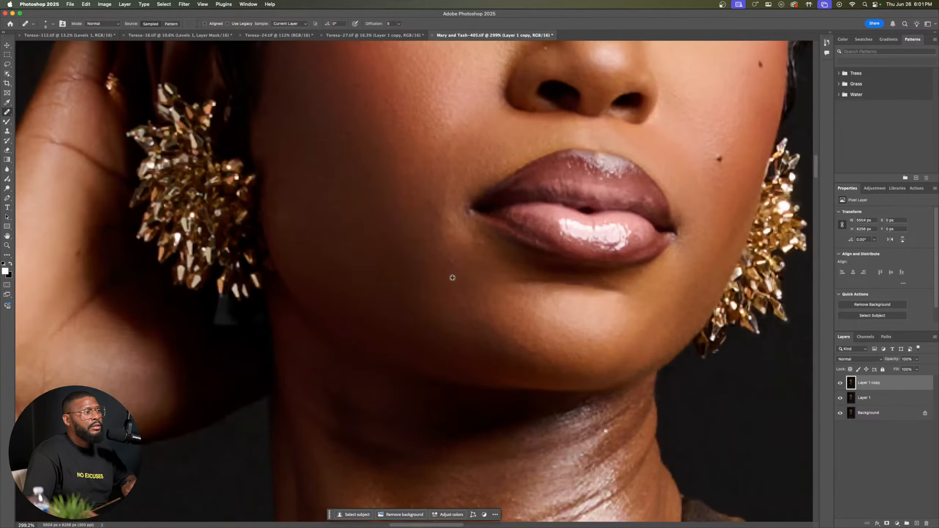
{"action": "scroll", "coordinate": [566, 298], "scroll_direction": "right", "scroll_amount": 7}
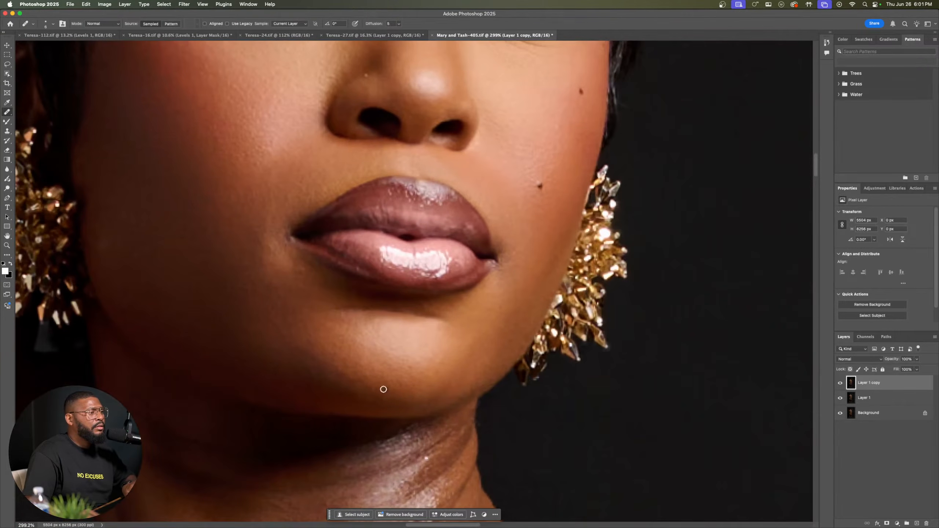
{"action": "scroll", "coordinate": [335, 367], "scroll_direction": "down", "scroll_amount": 10}
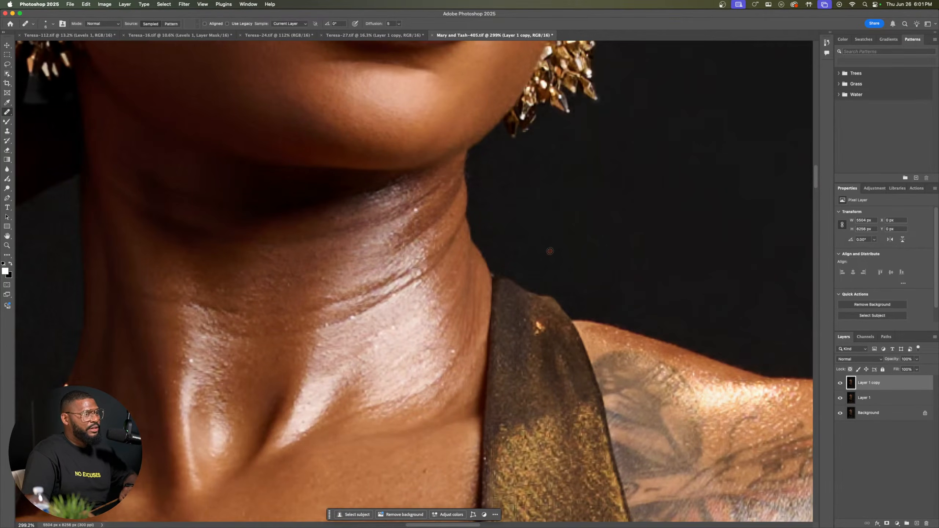
Step: Inspect the gold dress portrait from a distance and up close for remaining blemishes on the face and neck
{"action": "scroll", "coordinate": [550, 250], "scroll_direction": "down", "scroll_amount": 15}
{"action": "scroll", "coordinate": [548, 256], "scroll_direction": "up", "scroll_amount": 10}
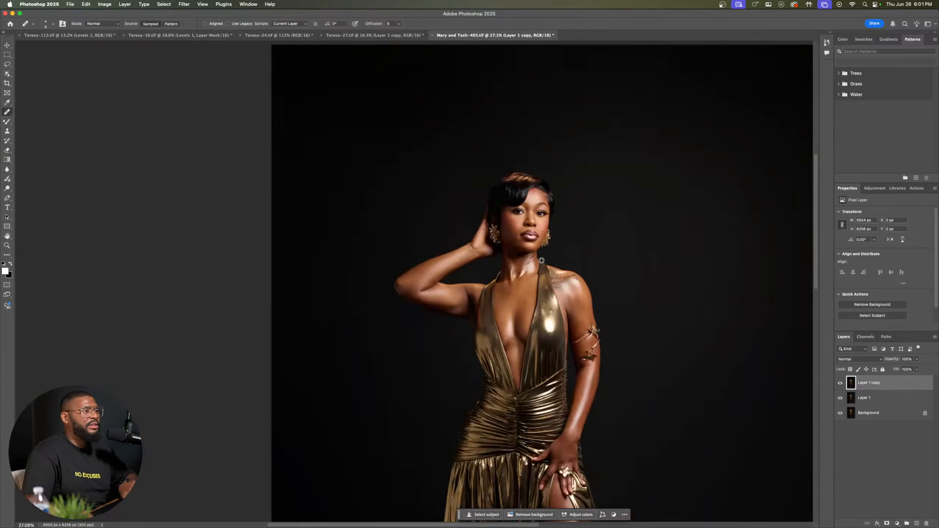
{"action": "scroll", "coordinate": [445, 291], "scroll_direction": "up", "scroll_amount": 3}
{"action": "left_click_drag", "start_coordinate": [241, 322], "coordinate": [227, 247]}
{"action": "left_click_drag", "start_coordinate": [624, 331], "coordinate": [390, 403]}
{"action": "left_click_drag", "start_coordinate": [384, 250], "coordinate": [488, 460]}
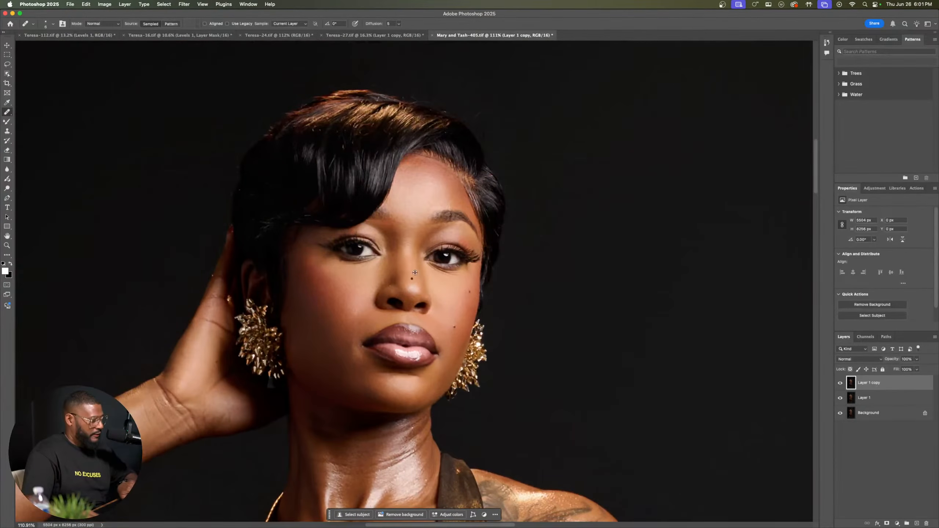
{"action": "scroll", "coordinate": [432, 244], "scroll_direction": "up", "scroll_amount": 5}
{"action": "scroll", "coordinate": [438, 241], "scroll_direction": "down", "scroll_amount": 3}
{"action": "scroll", "coordinate": [457, 178], "scroll_direction": "up", "scroll_amount": 2}
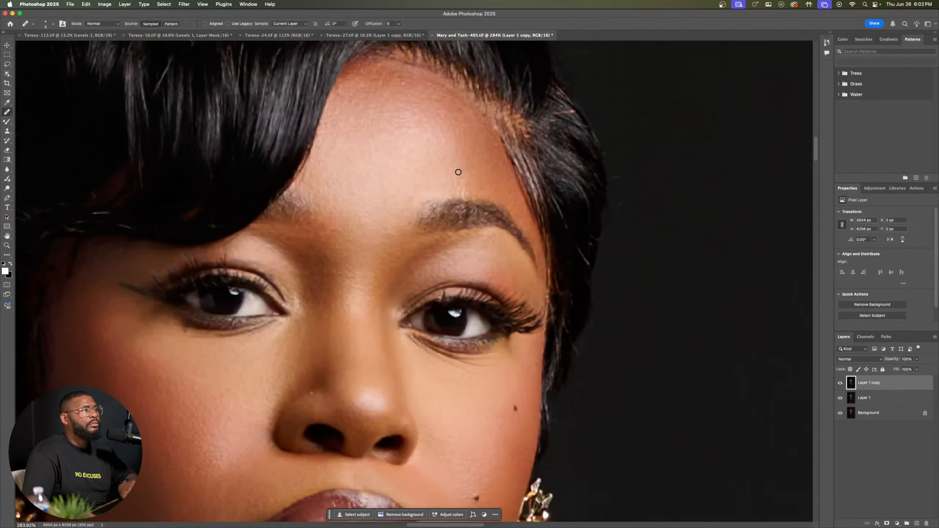
Step: Heal the remaining uneven spots across the forehead between the hairline and the eyebrows
{"action": "left_click", "coordinate": [445, 164]}
{"action": "left_click_drag", "start_coordinate": [445, 164], "coordinate": [466, 245]}
{"action": "scroll", "coordinate": [413, 179], "scroll_direction": "up", "scroll_amount": 4}
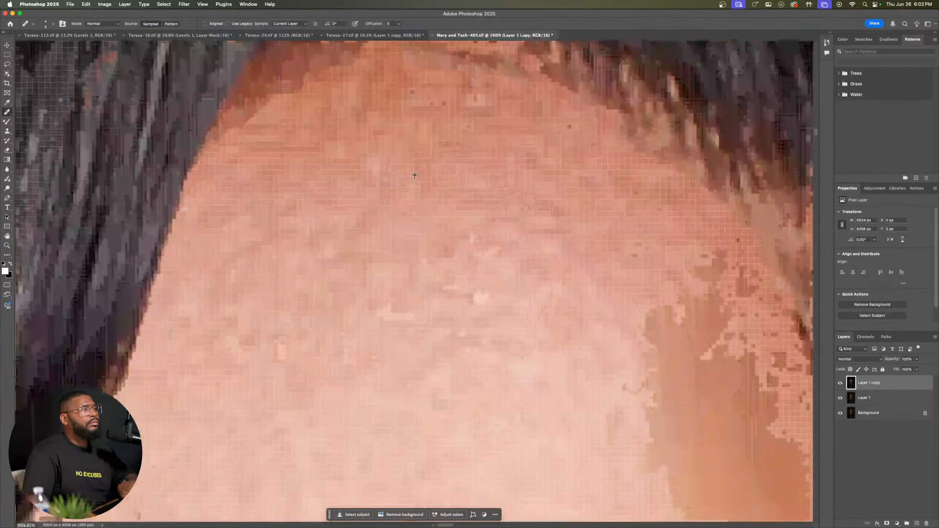
{"action": "scroll", "coordinate": [415, 174], "scroll_direction": "down", "scroll_amount": 3}
{"action": "scroll", "coordinate": [449, 163], "scroll_direction": "up", "scroll_amount": 1}
{"action": "left_click", "coordinate": [448, 173]}
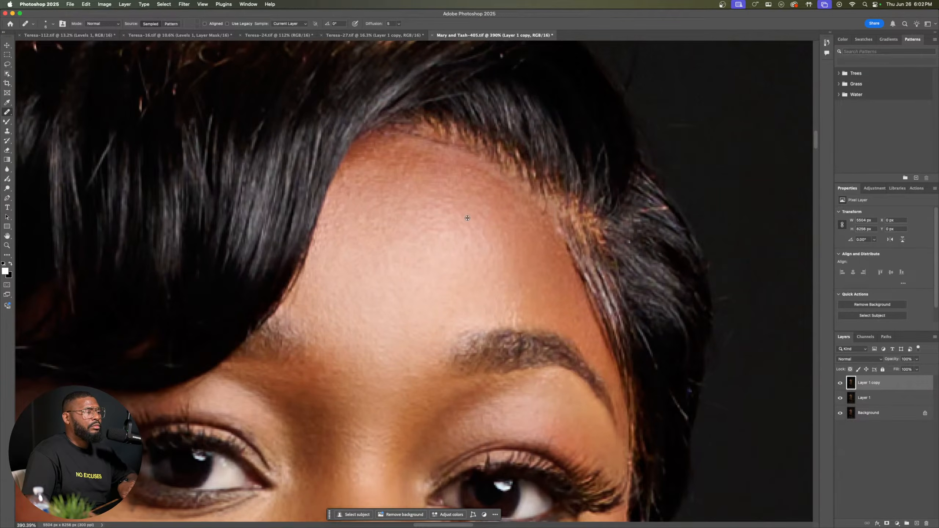
{"action": "left_click", "coordinate": [405, 259]}
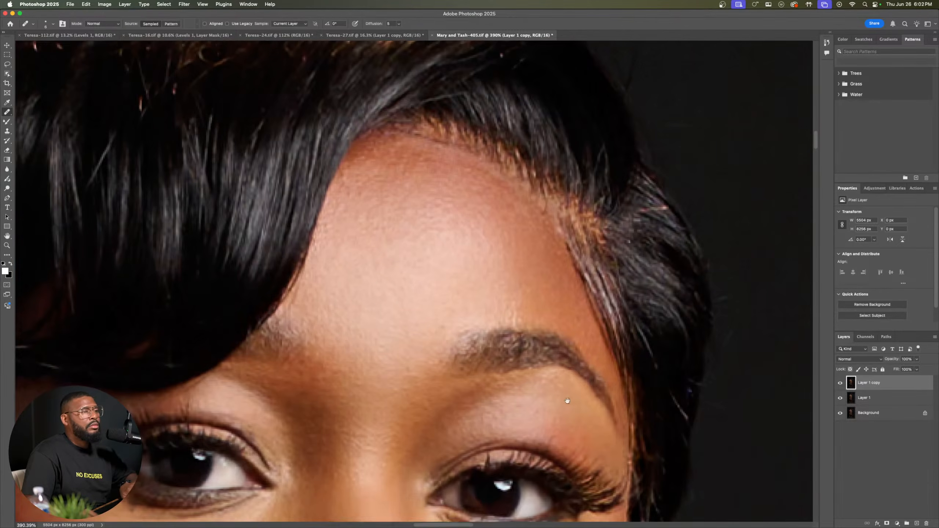
Step: Heal the remaining small spots on the lower cheek beside the mouth and above the jawline
{"action": "scroll", "coordinate": [501, 265], "scroll_direction": "down", "scroll_amount": 10}
{"action": "scroll", "coordinate": [502, 266], "scroll_direction": "down", "scroll_amount": 4}
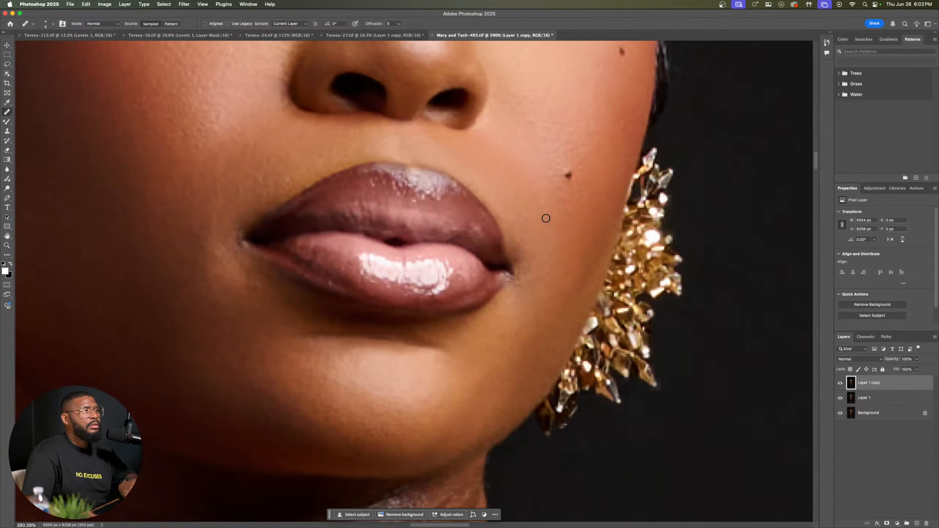
{"action": "left_click_drag", "start_coordinate": [378, 383], "coordinate": [546, 325]}
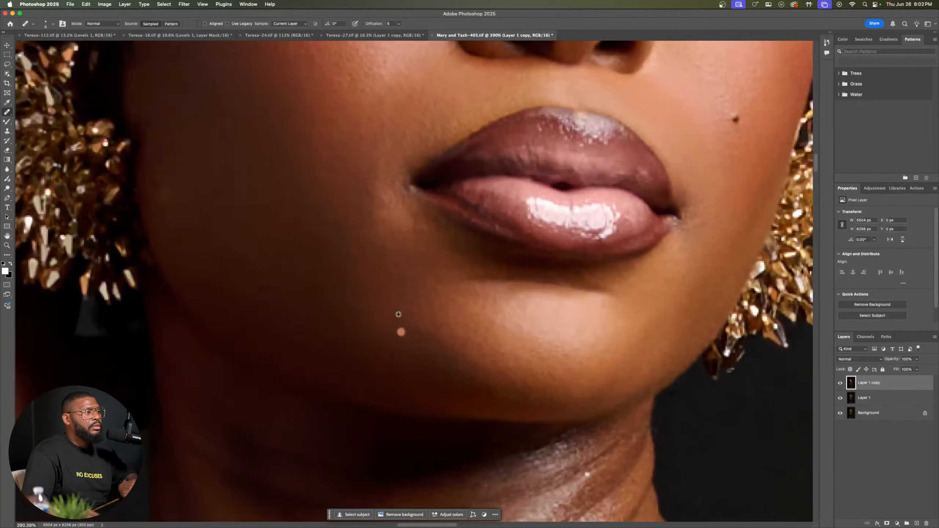
{"action": "left_click", "coordinate": [397, 309]}
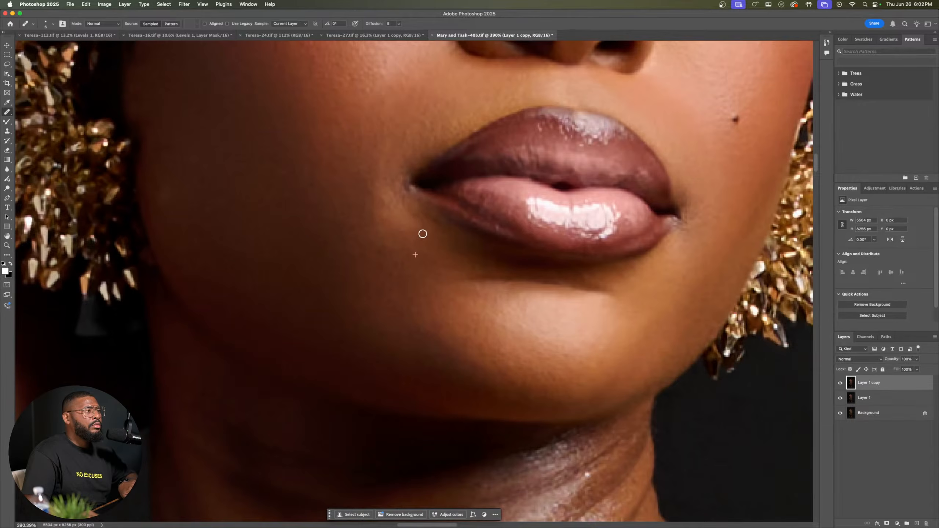
{"action": "left_click_drag", "start_coordinate": [497, 361], "coordinate": [464, 300]}
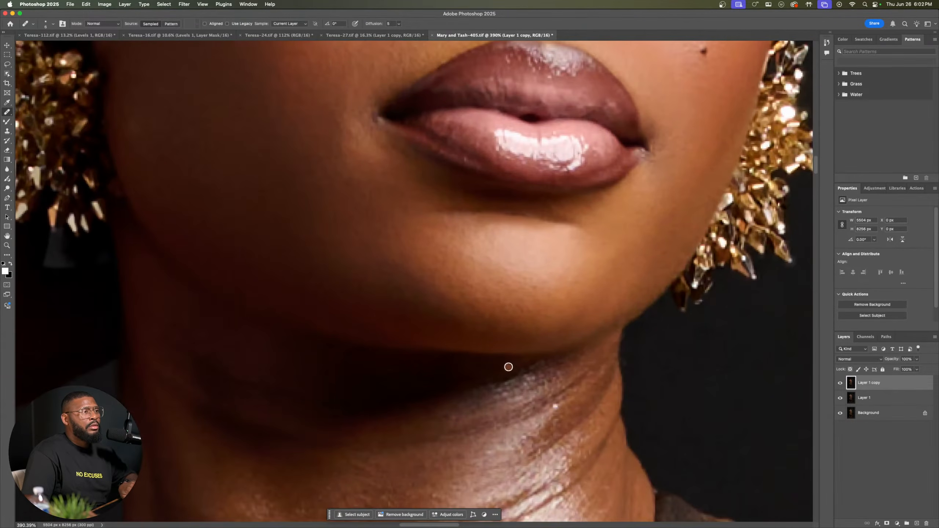
Step: Examine the whole gold dress portrait from face to legs for areas that still need retouching
{"action": "scroll", "coordinate": [508, 364], "scroll_direction": "down", "scroll_amount": 5}
{"action": "scroll", "coordinate": [510, 361], "scroll_direction": "down", "scroll_amount": 8}
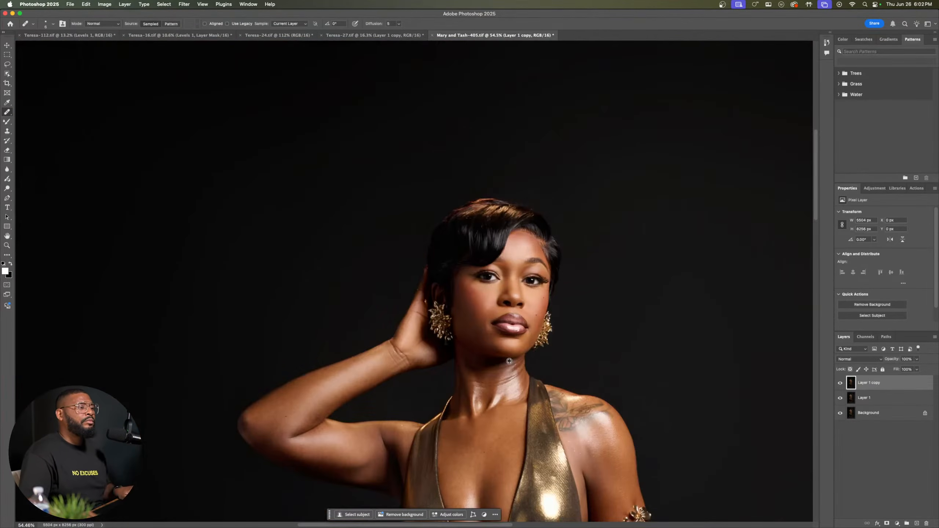
{"action": "scroll", "coordinate": [509, 361], "scroll_direction": "up", "scroll_amount": 3}
{"action": "scroll", "coordinate": [509, 362], "scroll_direction": "down", "scroll_amount": 15}
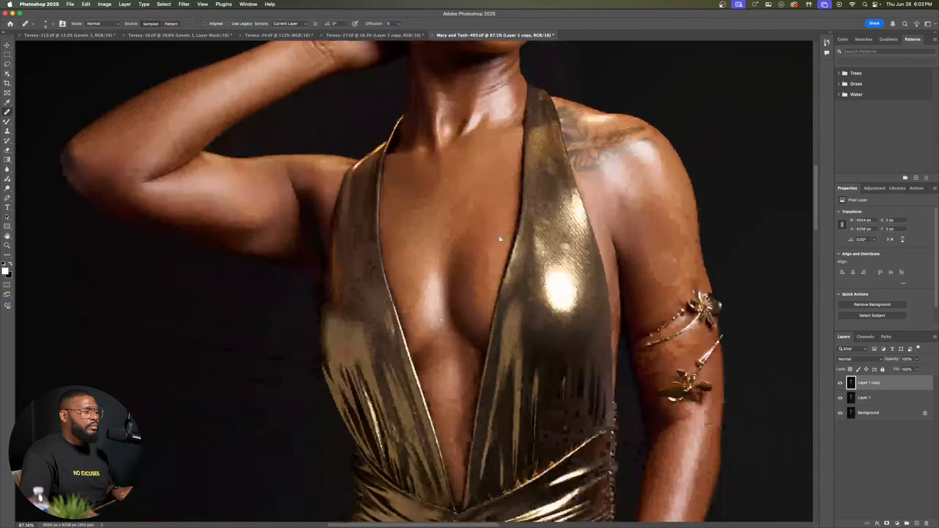
{"action": "scroll", "coordinate": [480, 346], "scroll_direction": "down", "scroll_amount": 15}
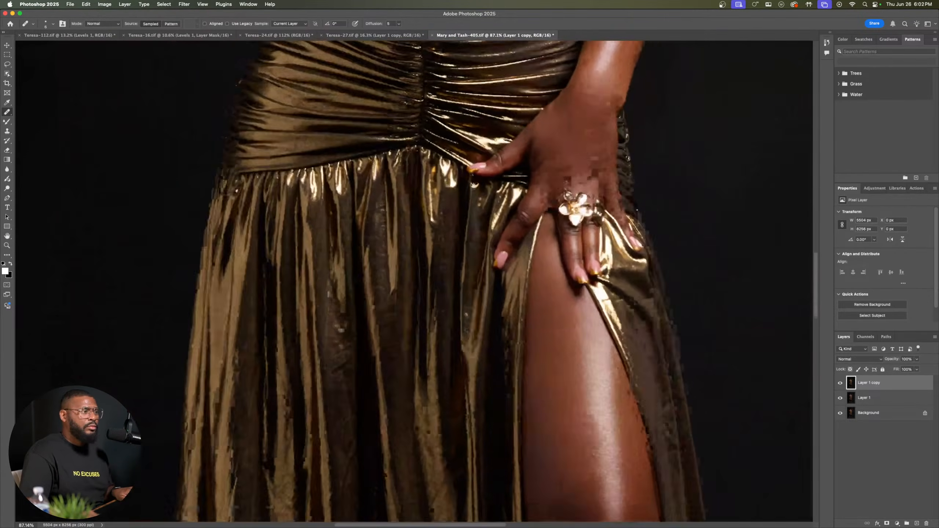
{"action": "scroll", "coordinate": [475, 255], "scroll_direction": "up", "scroll_amount": 20}
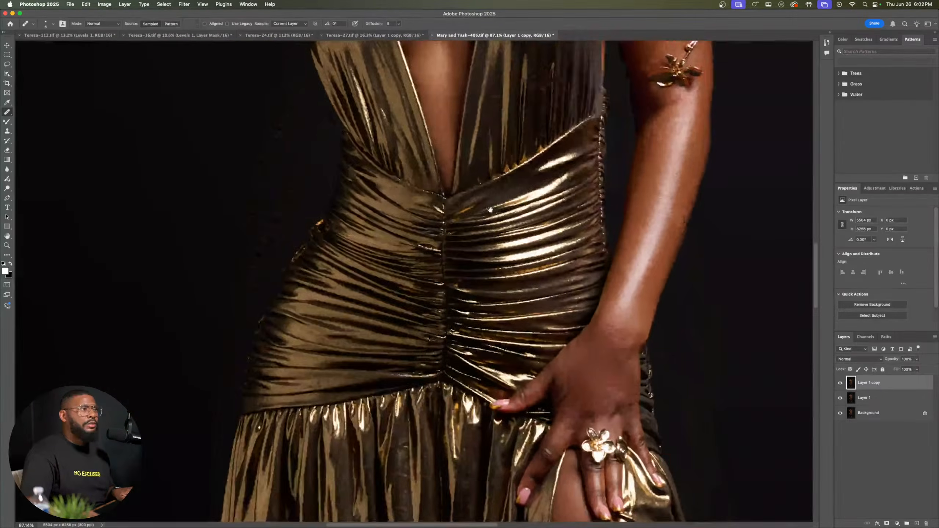
{"action": "scroll", "coordinate": [467, 316], "scroll_direction": "up", "scroll_amount": 5}
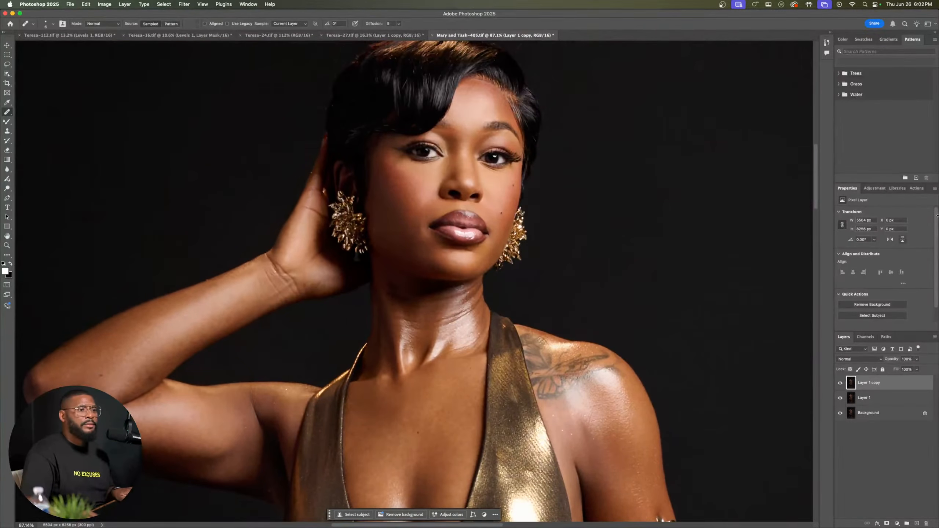
Step: Run the Frequency Separation action on the portrait with a Gaussian Blur radius of 9.1 pixels, previewing the blur on the face
{"action": "left_click", "coordinate": [917, 188]}
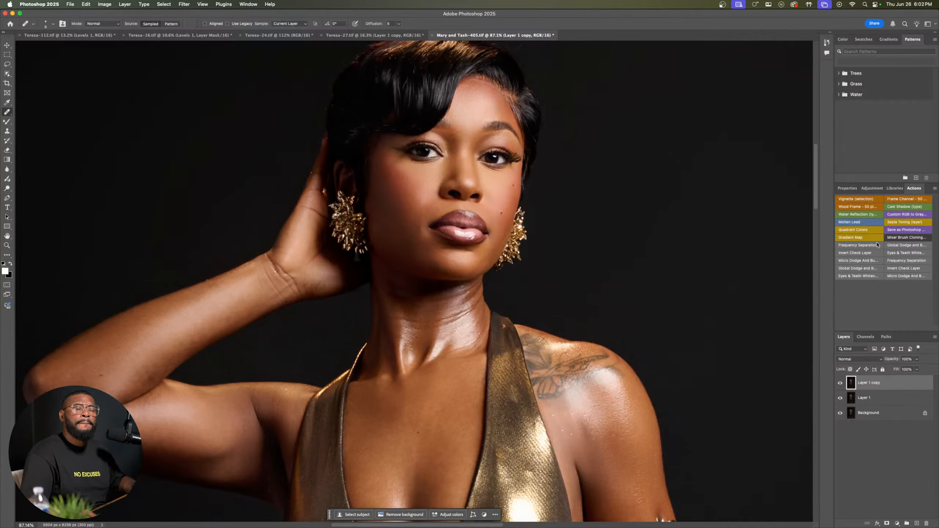
{"action": "left_click", "coordinate": [899, 263]}
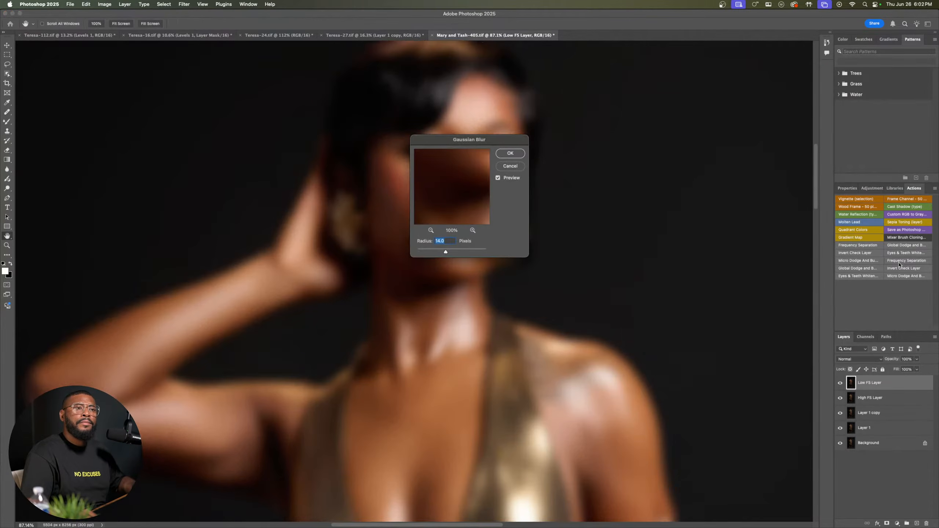
{"action": "left_click_drag", "start_coordinate": [467, 136], "coordinate": [632, 121]}
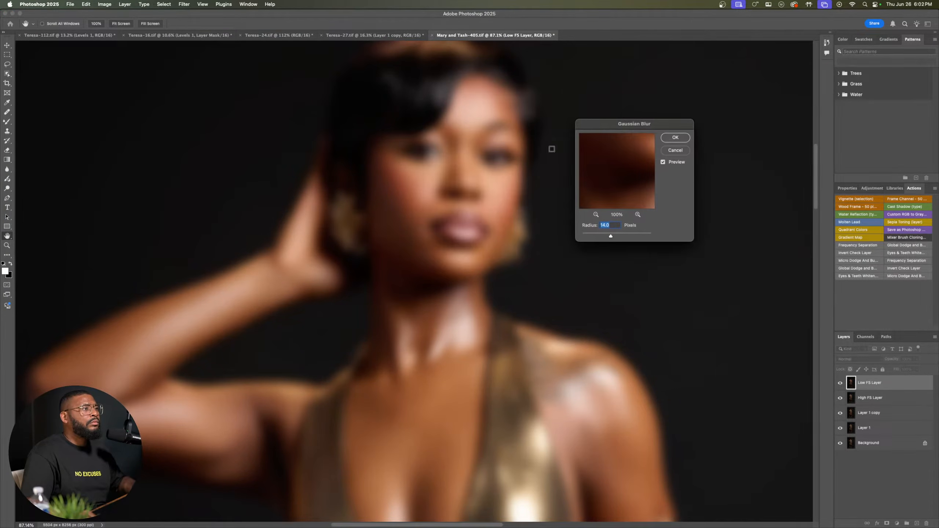
{"action": "left_click", "coordinate": [489, 160]}
{"action": "left_click_drag", "start_coordinate": [611, 237], "coordinate": [609, 237]}
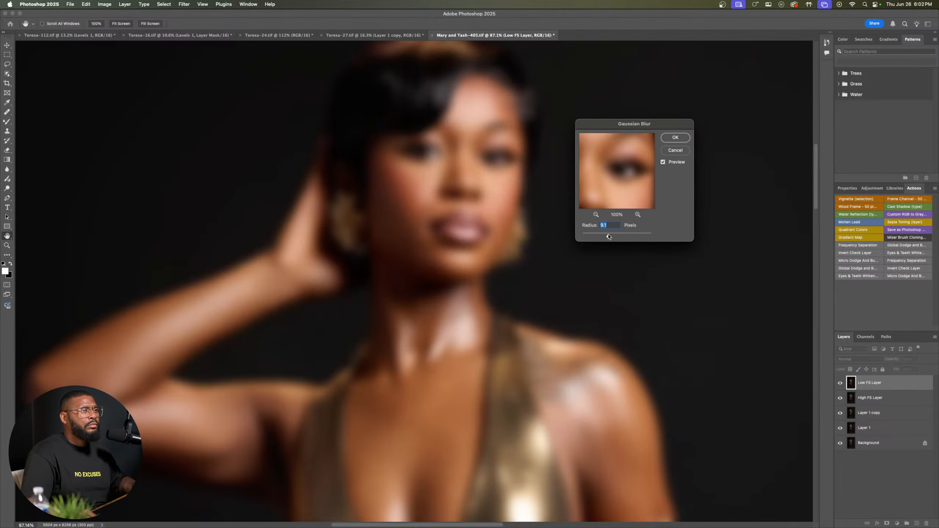
{"action": "left_click", "coordinate": [674, 139]}
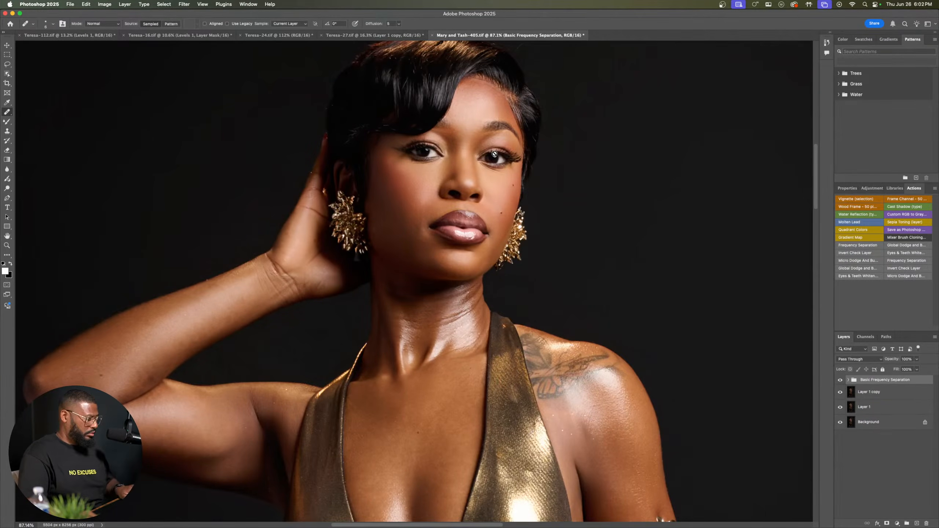
Step: Set up the Clone Stamp tool with 100% flow and a smaller brush for close work on the face
{"action": "scroll", "coordinate": [488, 148], "scroll_direction": "up", "scroll_amount": 5}
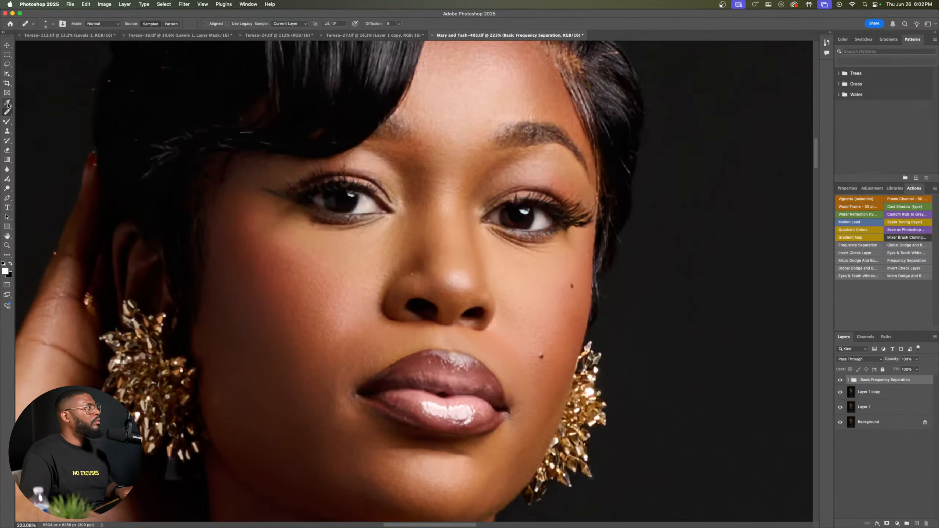
{"action": "left_click", "coordinate": [7, 131]}
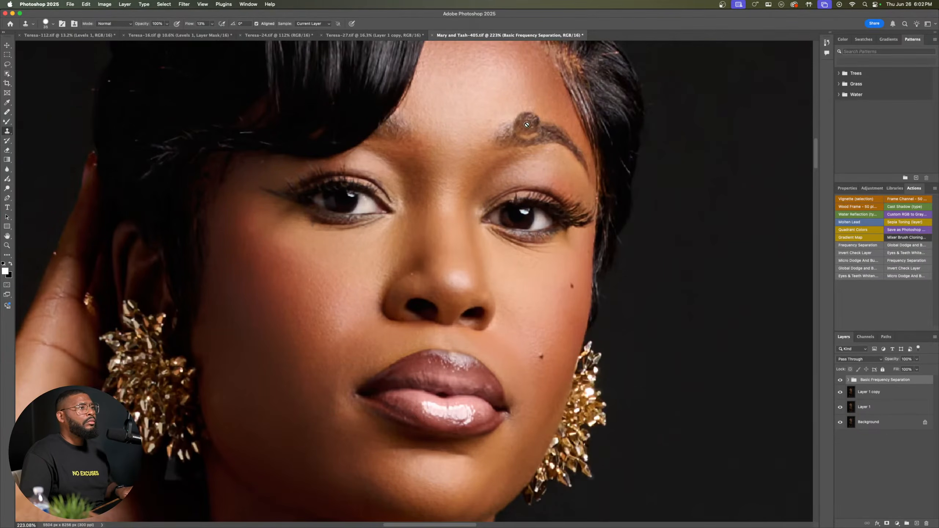
{"action": "left_click_drag", "start_coordinate": [527, 125], "coordinate": [559, 223]}
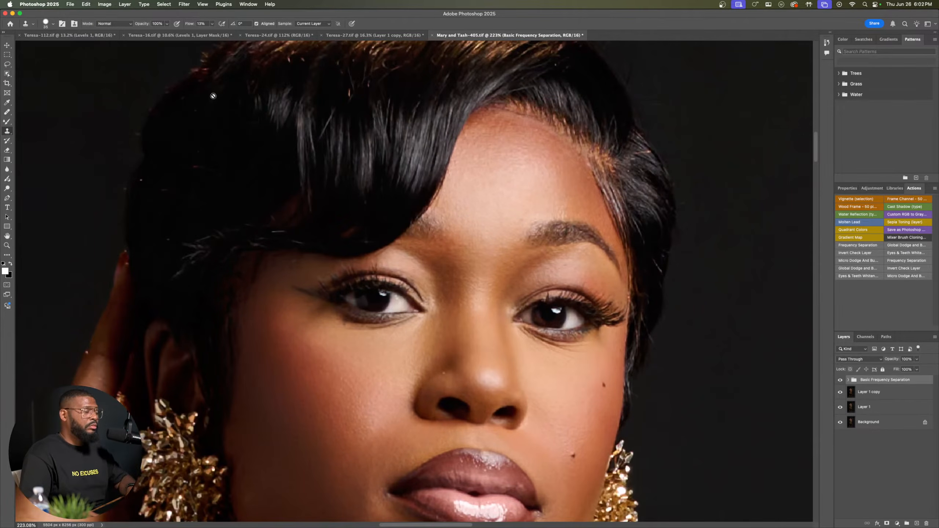
{"action": "left_click_drag", "start_coordinate": [189, 24], "coordinate": [257, 19]}
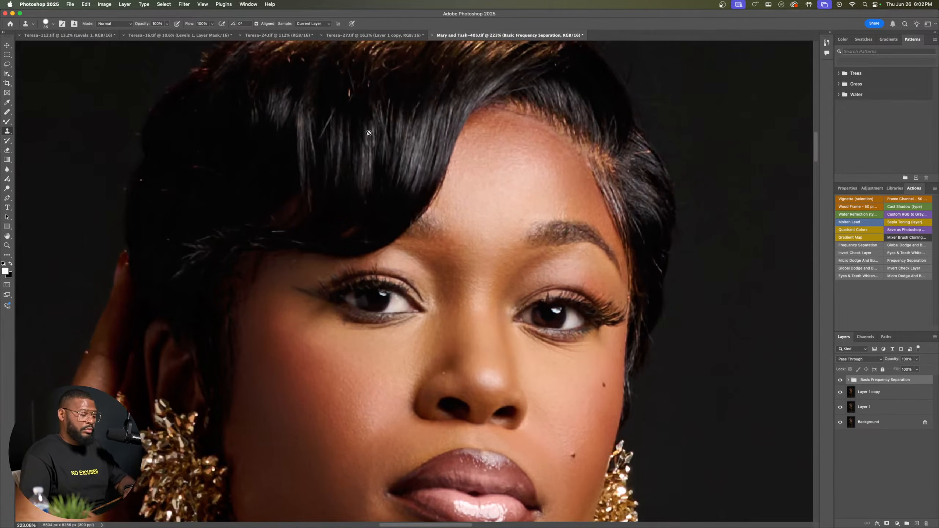
{"action": "key", "text": "bracketleft"}
{"action": "key", "text": "bracketleft"}
{"action": "key", "text": "bracketleft"}
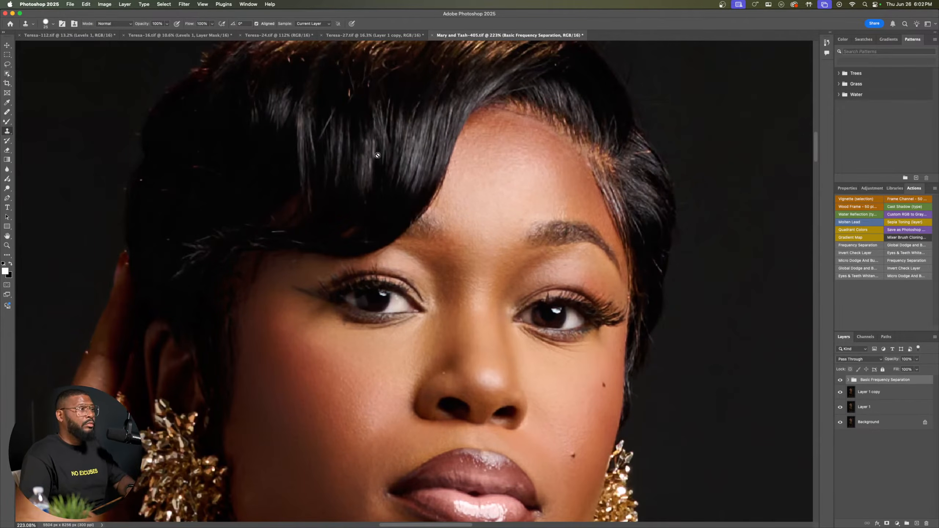
Step: Clone clean skin texture over uneven spots on the forehead, working on the High FS Layer with a small brush
{"action": "left_click", "coordinate": [848, 380]}
{"action": "left_click", "coordinate": [857, 393]}
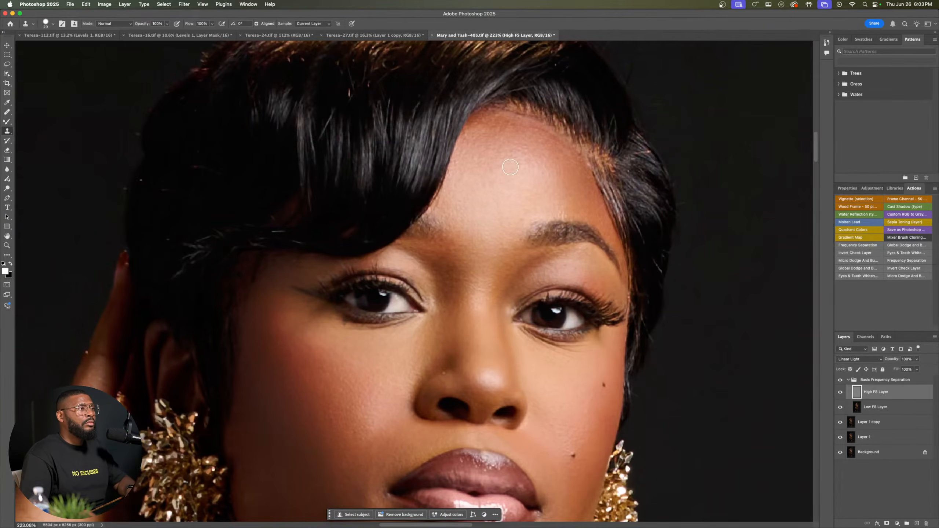
{"action": "key", "text": "bracketleft"}
{"action": "scroll", "coordinate": [534, 151], "scroll_direction": "up", "scroll_amount": 3}
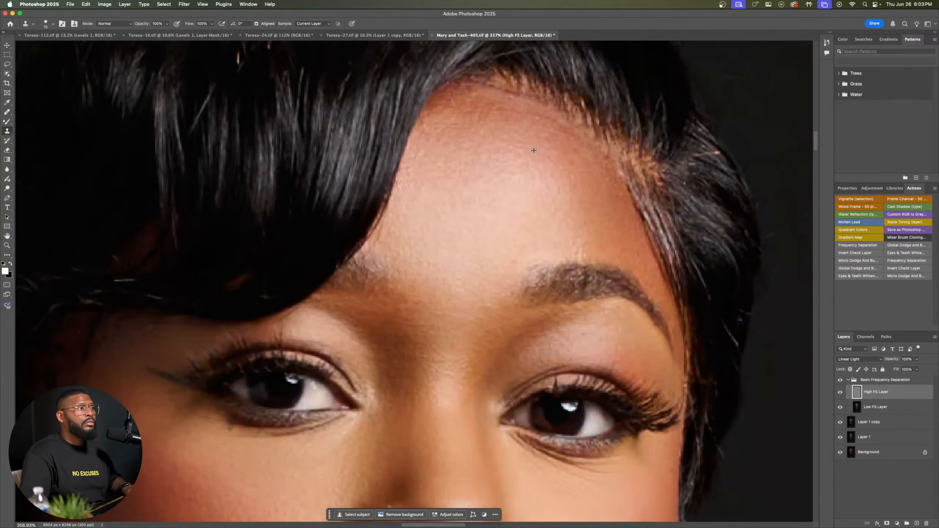
{"action": "scroll", "coordinate": [534, 151], "scroll_direction": "up", "scroll_amount": 2}
{"action": "scroll", "coordinate": [534, 150], "scroll_direction": "down", "scroll_amount": 4}
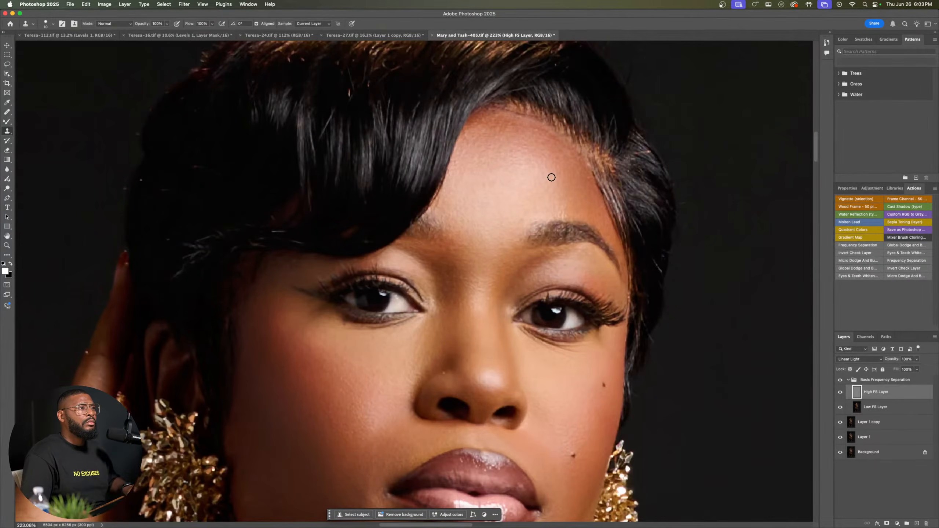
{"action": "scroll", "coordinate": [552, 177], "scroll_direction": "up", "scroll_amount": 1}
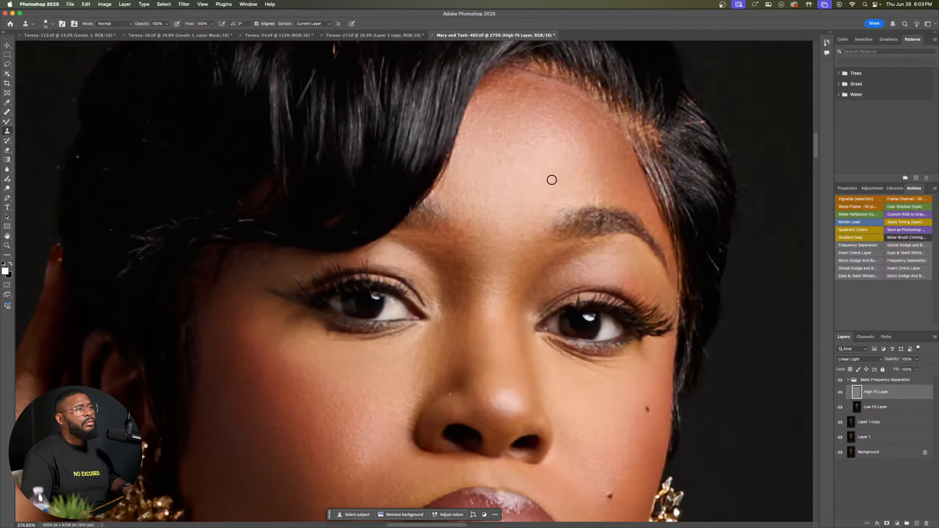
{"action": "scroll", "coordinate": [552, 177], "scroll_direction": "down", "scroll_amount": 1}
{"action": "left_click_drag", "start_coordinate": [533, 174], "coordinate": [422, 213]}
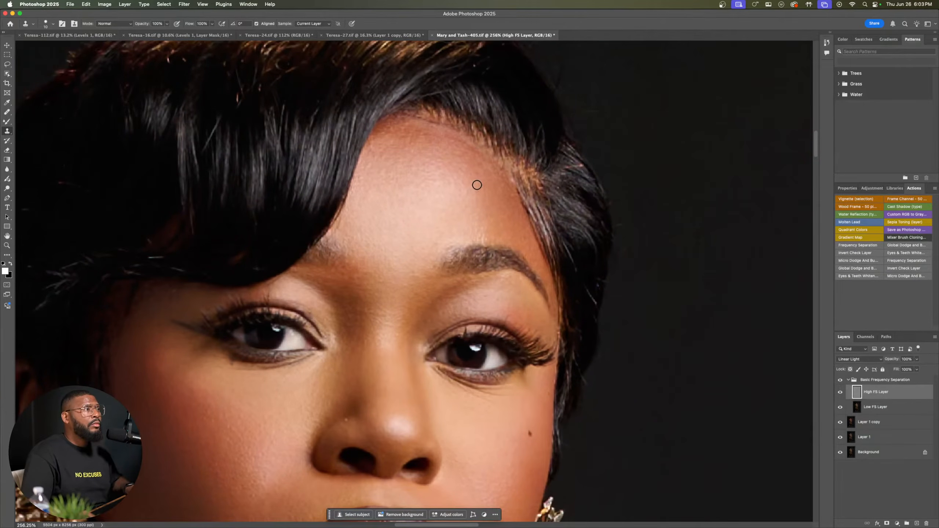
{"action": "key", "text": "bracketleft"}
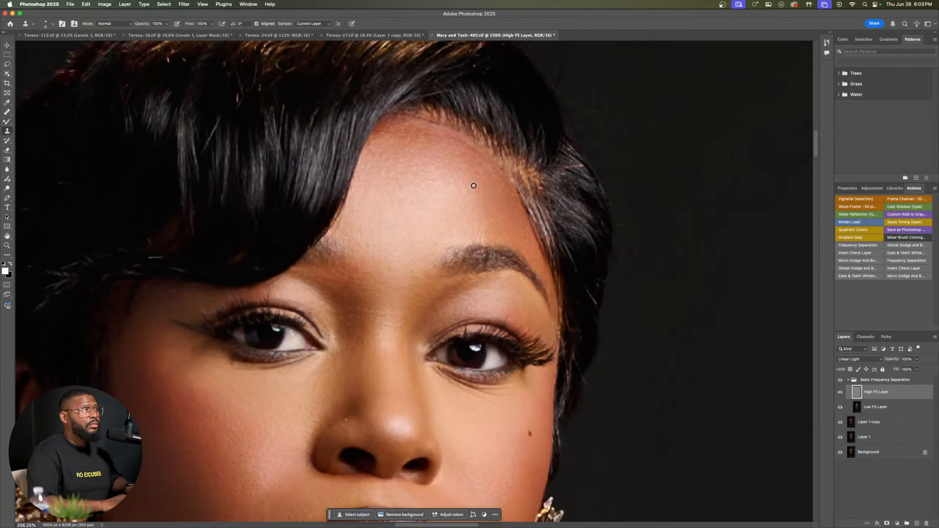
{"action": "key", "text": "bracketleft"}
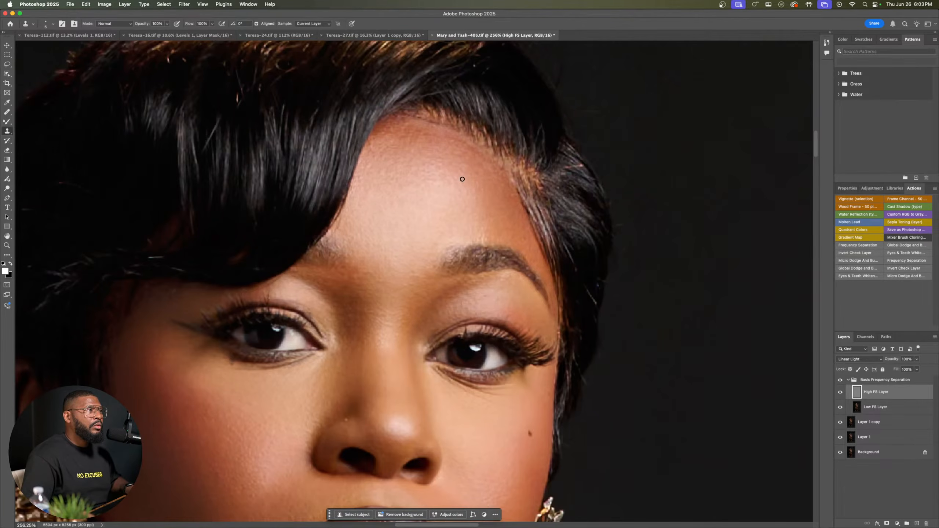
Step: Clone smooth skin texture over the rough spots on the cheek beside the nose on the High FS Layer
{"action": "scroll", "coordinate": [369, 294], "scroll_direction": "down", "scroll_amount": 10}
{"action": "scroll", "coordinate": [369, 294], "scroll_direction": "left", "scroll_amount": 5}
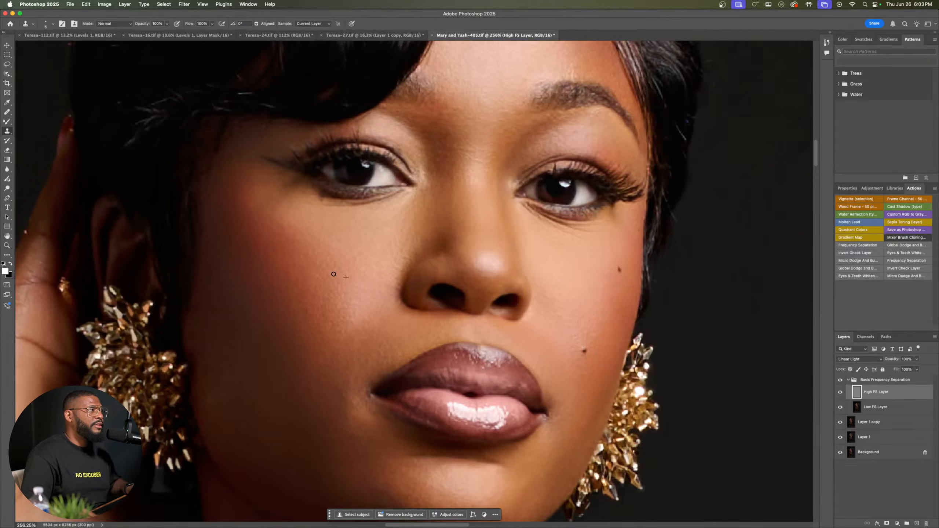
{"action": "scroll", "coordinate": [337, 270], "scroll_direction": "down", "scroll_amount": 5}
{"action": "scroll", "coordinate": [336, 270], "scroll_direction": "left", "scroll_amount": 5}
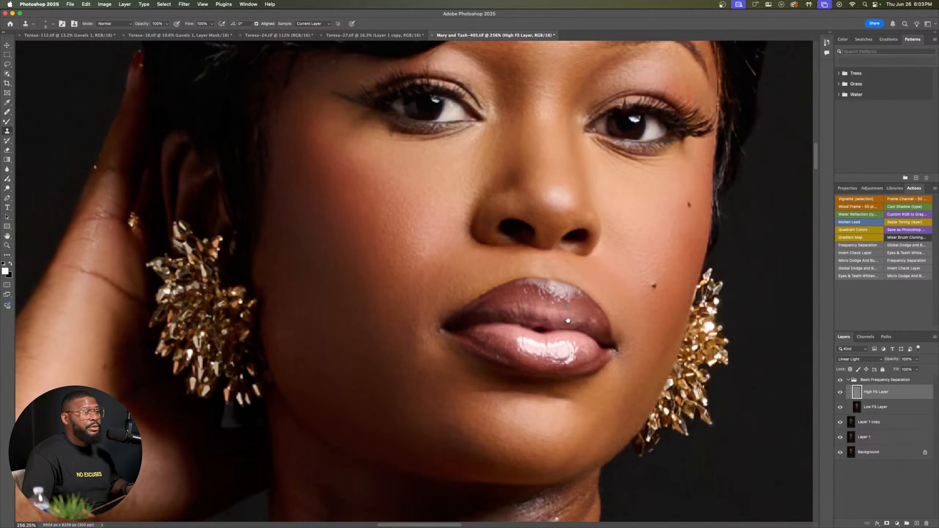
Step: Clone clean texture over the uneven skin on the chin and below the lower lip
{"action": "scroll", "coordinate": [377, 254], "scroll_direction": "down", "scroll_amount": 7}
{"action": "scroll", "coordinate": [376, 253], "scroll_direction": "right", "scroll_amount": 4}
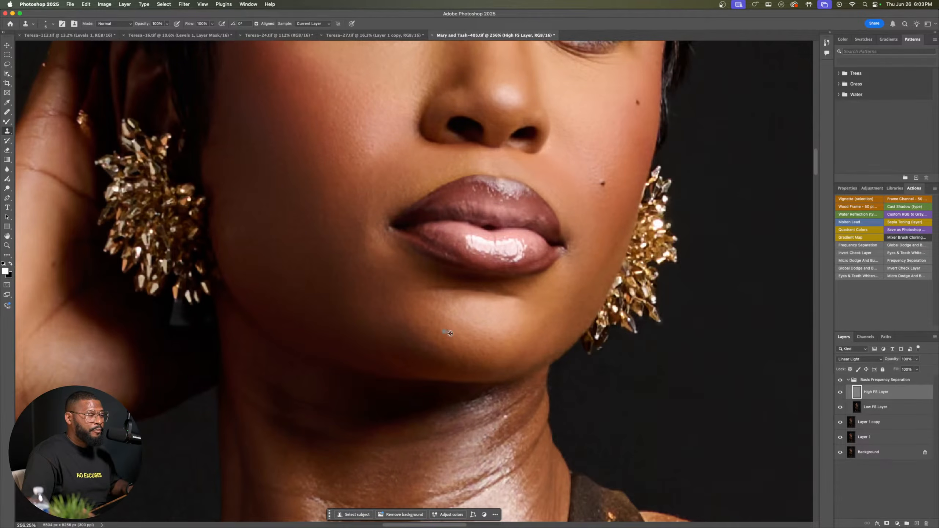
{"action": "scroll", "coordinate": [491, 327], "scroll_direction": "up", "scroll_amount": 1}
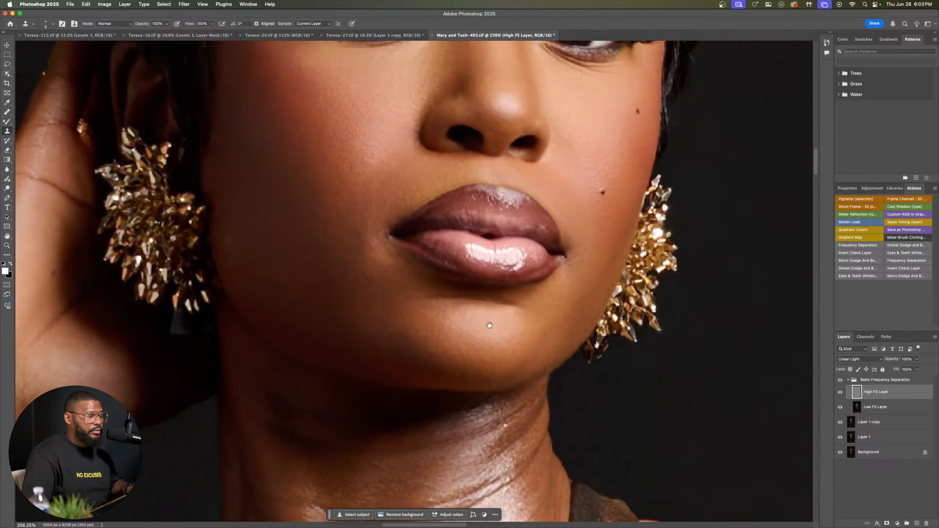
{"action": "scroll", "coordinate": [491, 326], "scroll_direction": "up", "scroll_amount": 2}
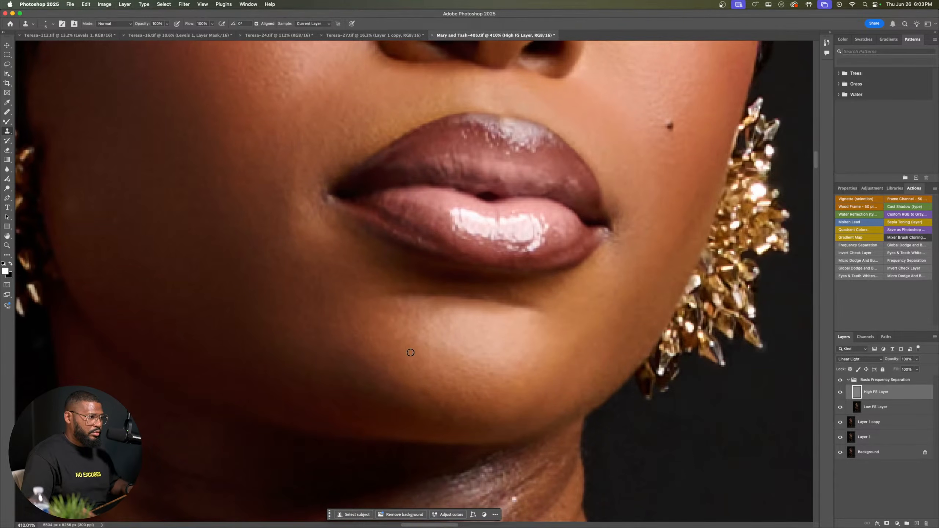
{"action": "left_click_drag", "start_coordinate": [475, 393], "coordinate": [334, 402]}
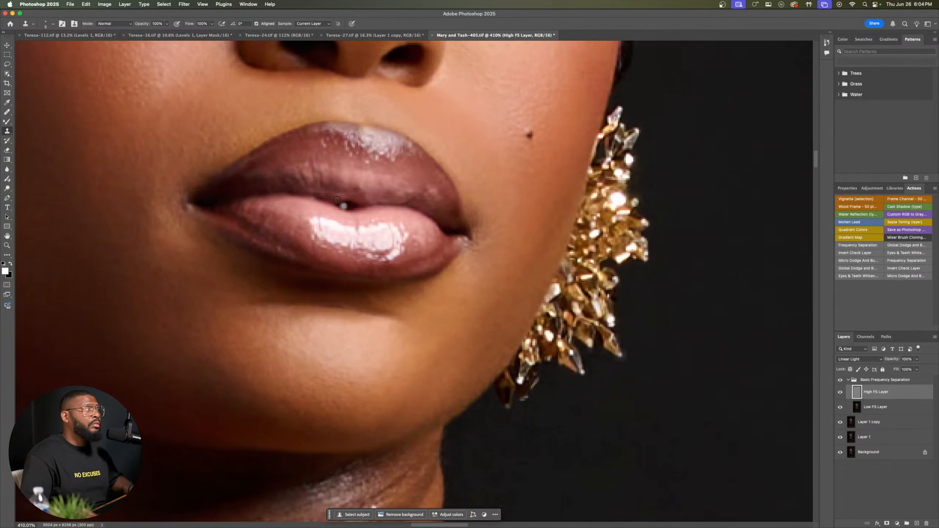
Step: Clone clean skin texture over the uneven spots on the blushed cheek and under the eye nearest the raised hand
{"action": "left_click_drag", "start_coordinate": [286, 162], "coordinate": [455, 251]}
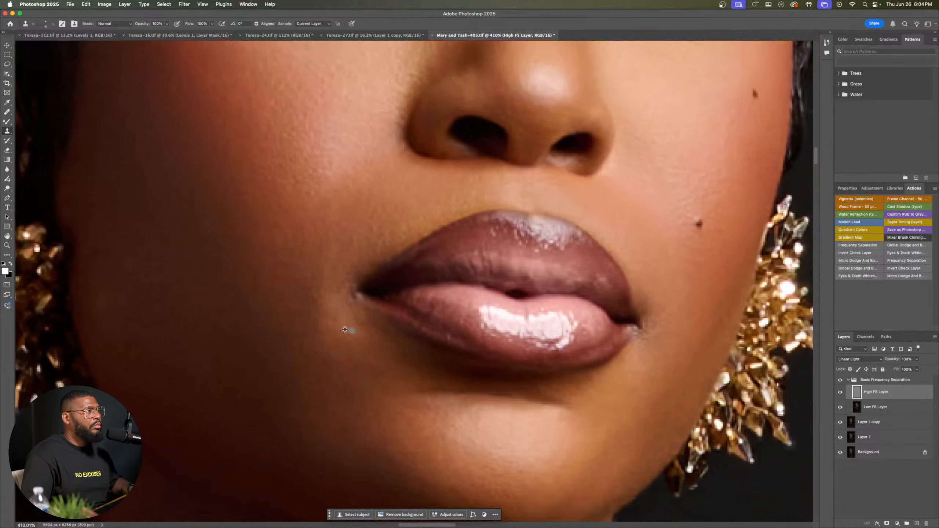
{"action": "left_click_drag", "start_coordinate": [341, 194], "coordinate": [480, 350]}
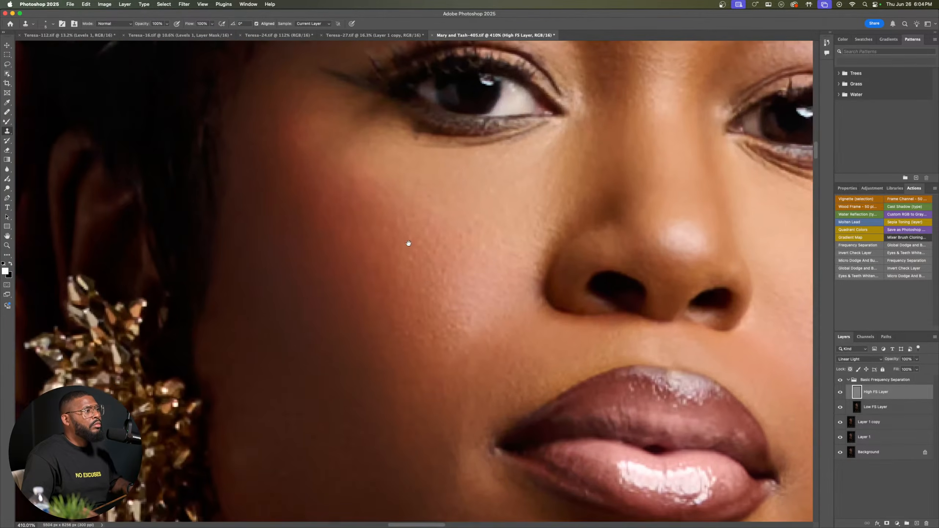
{"action": "left_click_drag", "start_coordinate": [409, 244], "coordinate": [443, 307]}
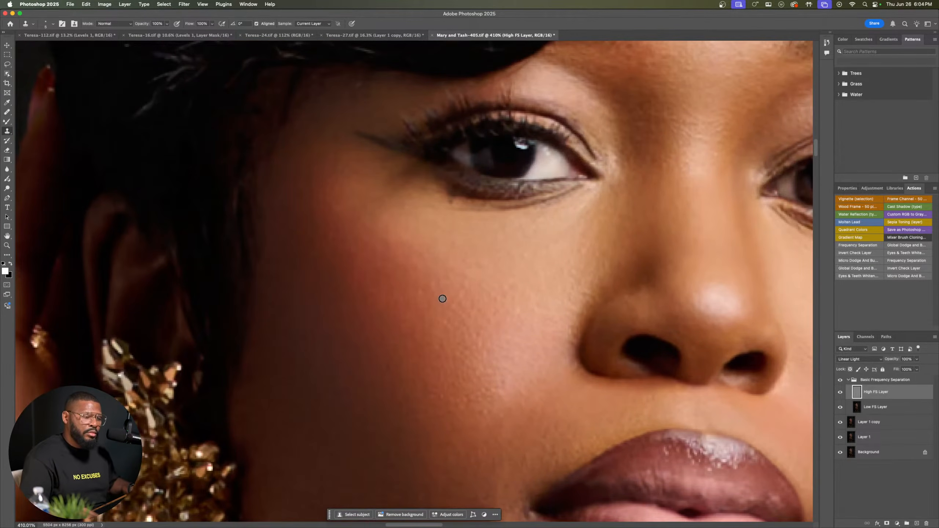
{"action": "scroll", "coordinate": [479, 261], "scroll_direction": "up", "scroll_amount": 2}
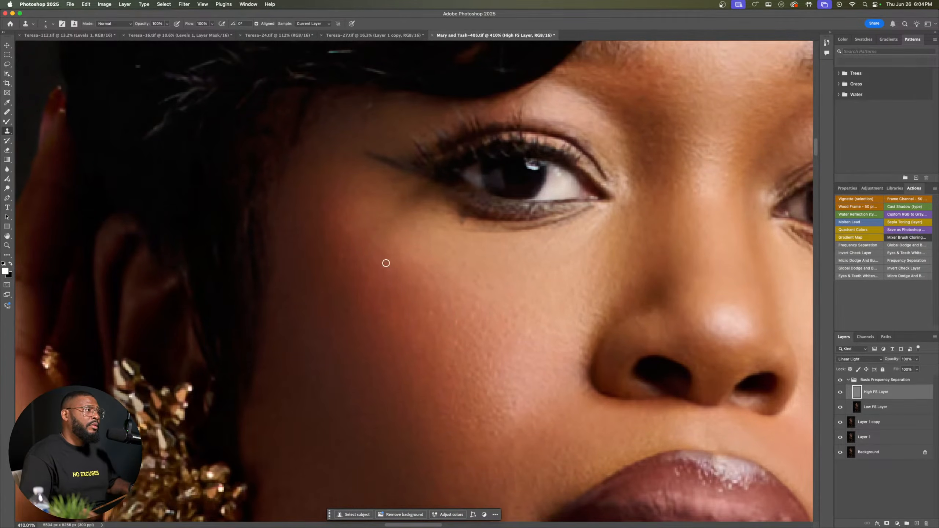
{"action": "left_click", "coordinate": [378, 282], "text": "alt"}
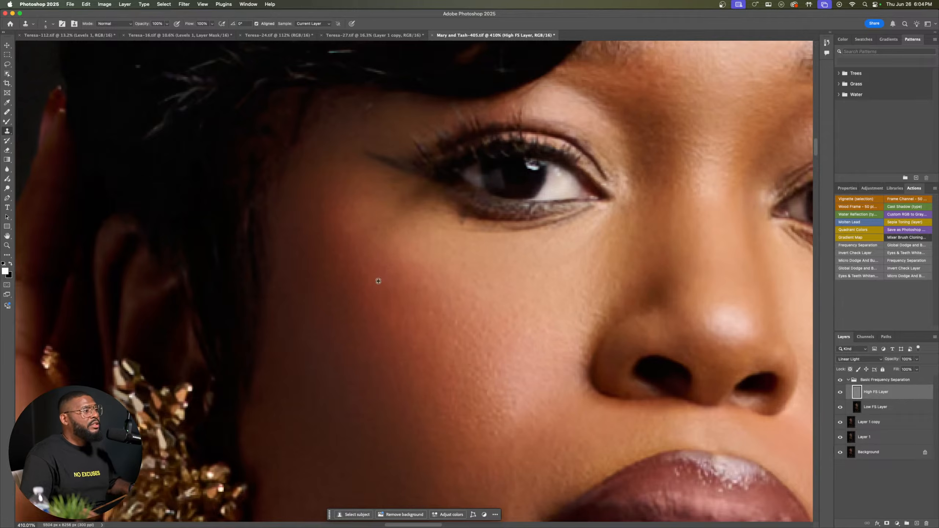
{"action": "left_click_drag", "start_coordinate": [364, 271], "coordinate": [366, 285]}
{"action": "scroll", "coordinate": [359, 322], "scroll_direction": "right", "scroll_amount": 5}
{"action": "scroll", "coordinate": [359, 322], "scroll_direction": "up", "scroll_amount": 2}
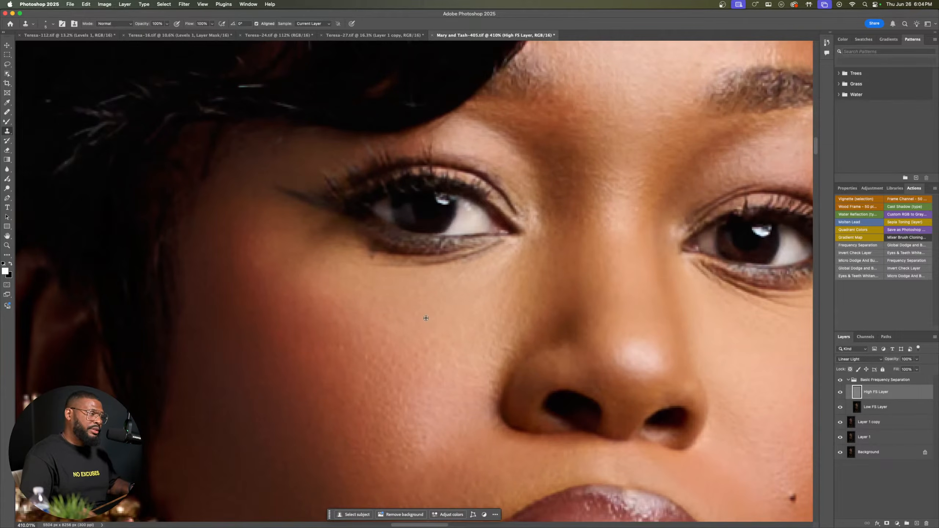
{"action": "left_click_drag", "start_coordinate": [373, 298], "coordinate": [407, 321]}
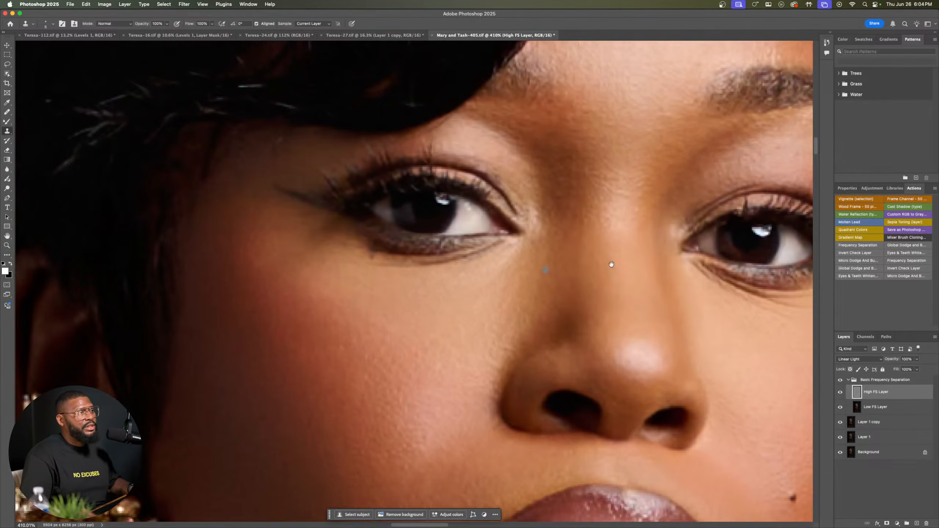
Step: Clone smooth skin texture over the rough spots between the eyebrows on the High FS Layer
{"action": "left_click_drag", "start_coordinate": [610, 263], "coordinate": [374, 391]}
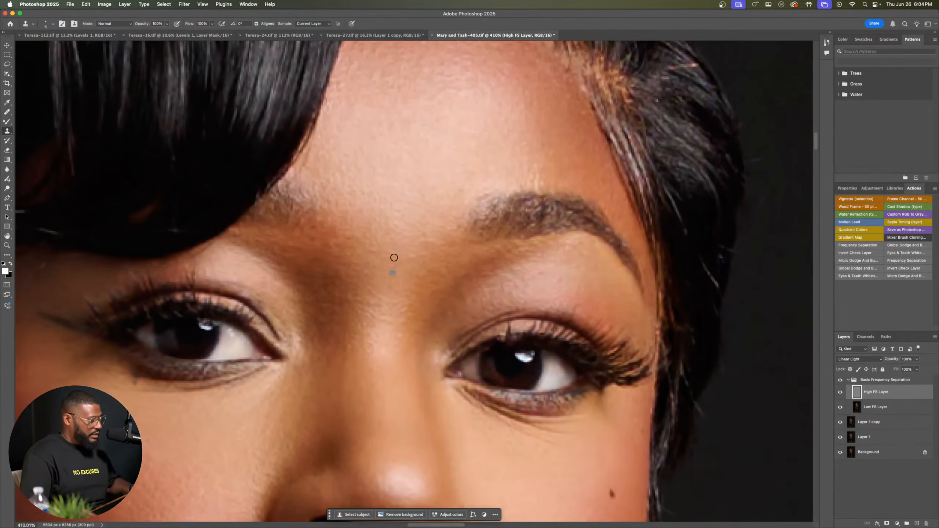
{"action": "left_click", "coordinate": [429, 234], "text": "alt"}
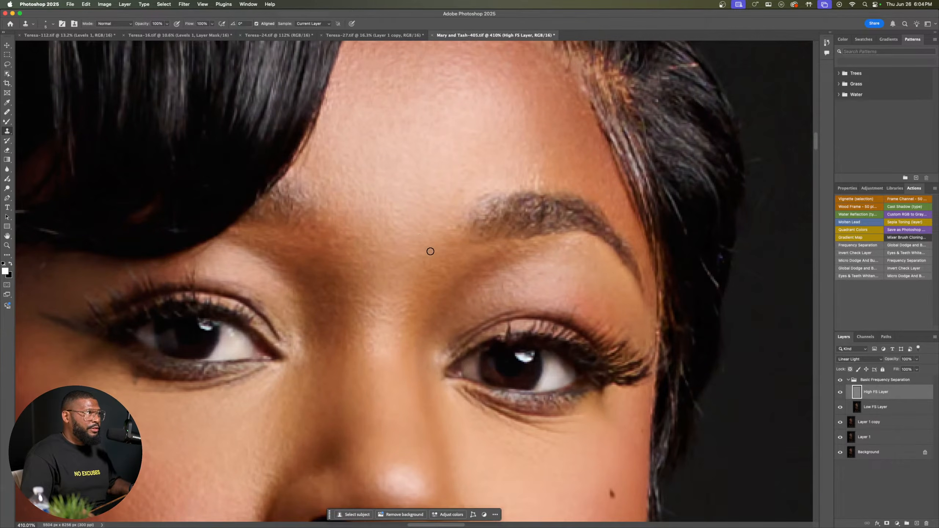
{"action": "left_click_drag", "start_coordinate": [412, 254], "coordinate": [418, 259]}
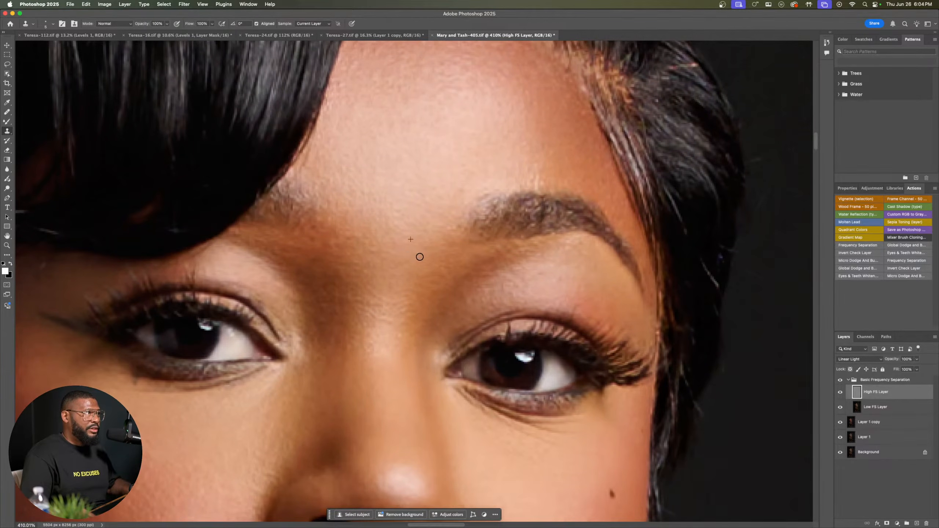
Step: Reduce the Clone Stamp brush size for the uneven skin on the cheek with the two moles
{"action": "scroll", "coordinate": [459, 281], "scroll_direction": "down", "scroll_amount": 5}
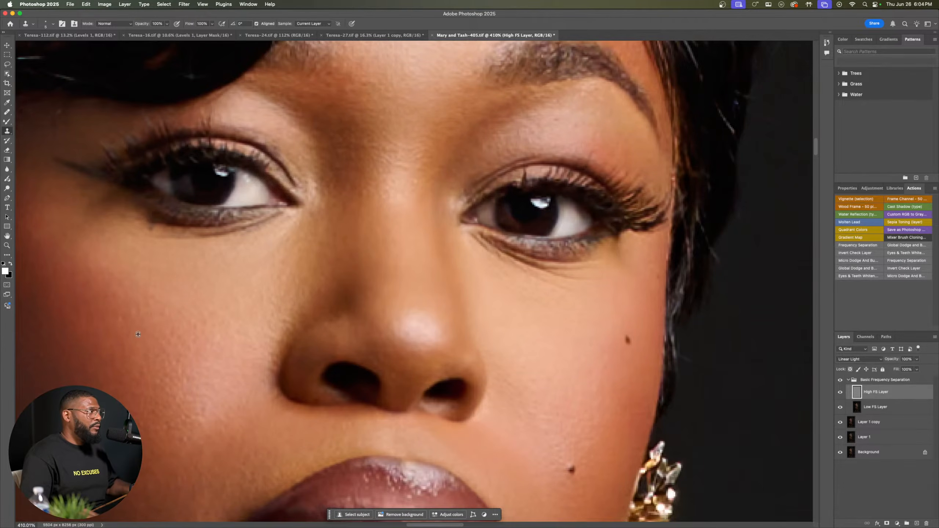
{"action": "scroll", "coordinate": [580, 445], "scroll_direction": "down", "scroll_amount": 5}
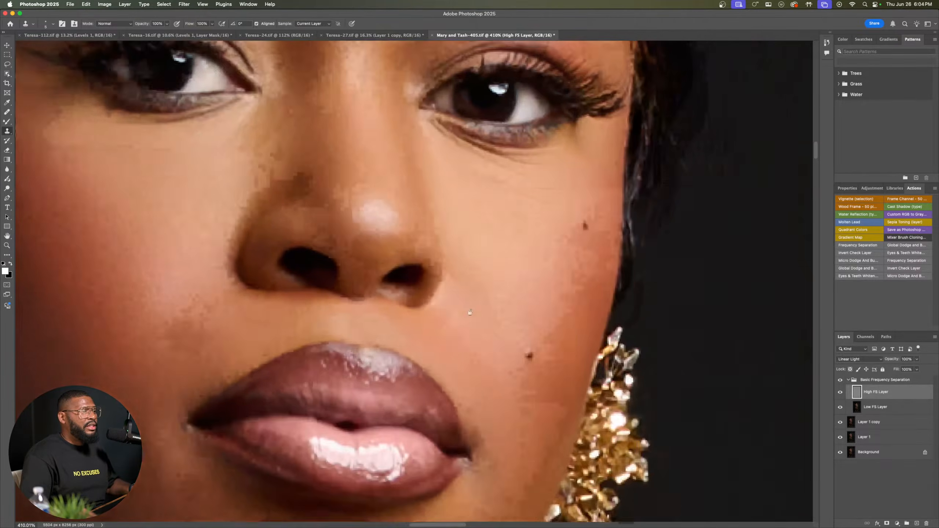
{"action": "left_click_drag", "start_coordinate": [510, 432], "coordinate": [524, 373]}
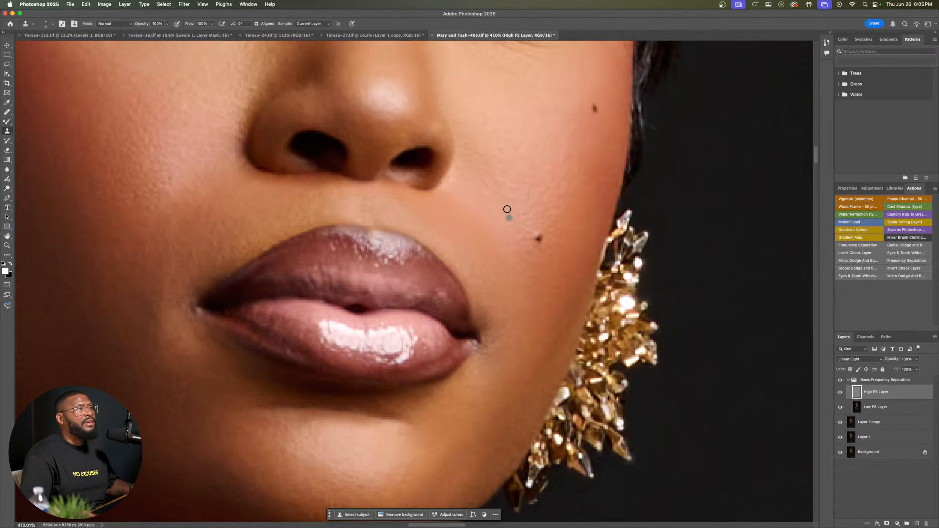
{"action": "key", "text": "["}
{"action": "key", "text": "["}
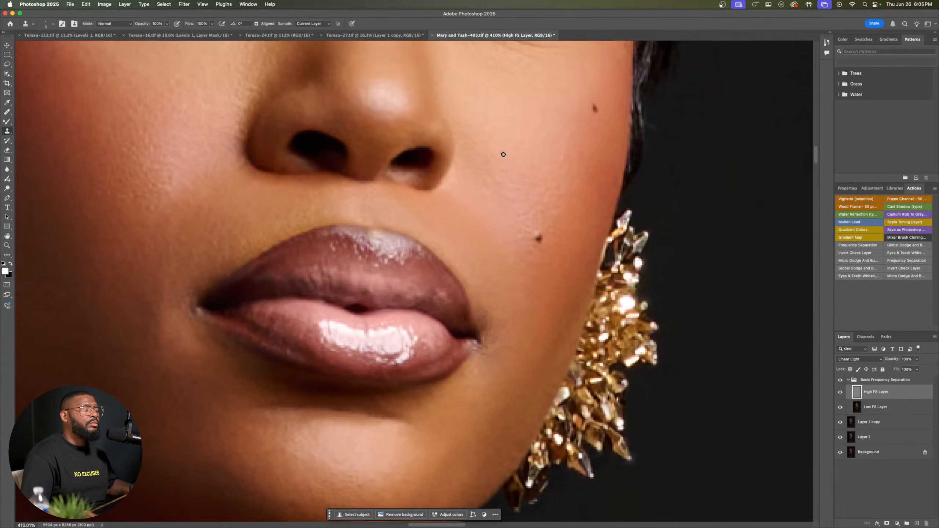
Step: Clone clean texture over the dark patch by the inner elbow of the raised arm, using a larger brush
{"action": "scroll", "coordinate": [508, 163], "scroll_direction": "down", "scroll_amount": 5}
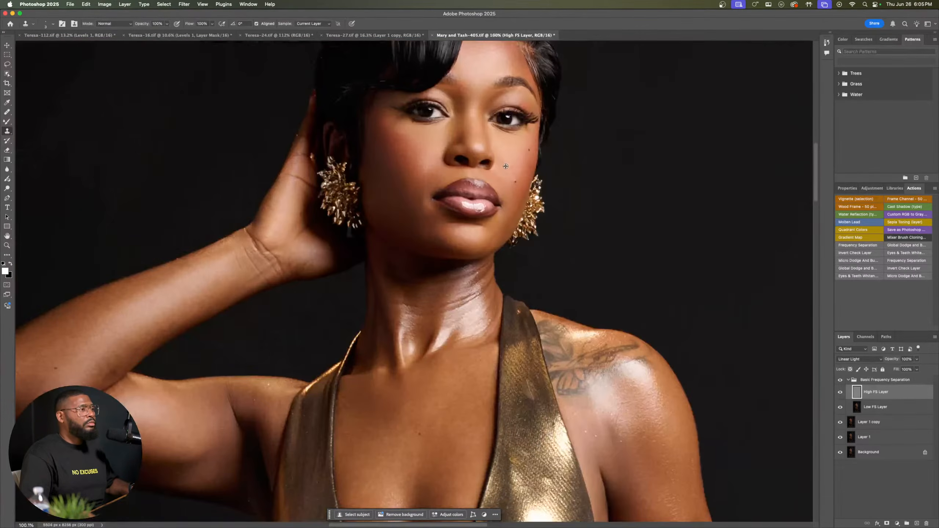
{"action": "left_click_drag", "start_coordinate": [414, 377], "coordinate": [592, 269]}
{"action": "scroll", "coordinate": [325, 253], "scroll_direction": "left", "scroll_amount": 1}
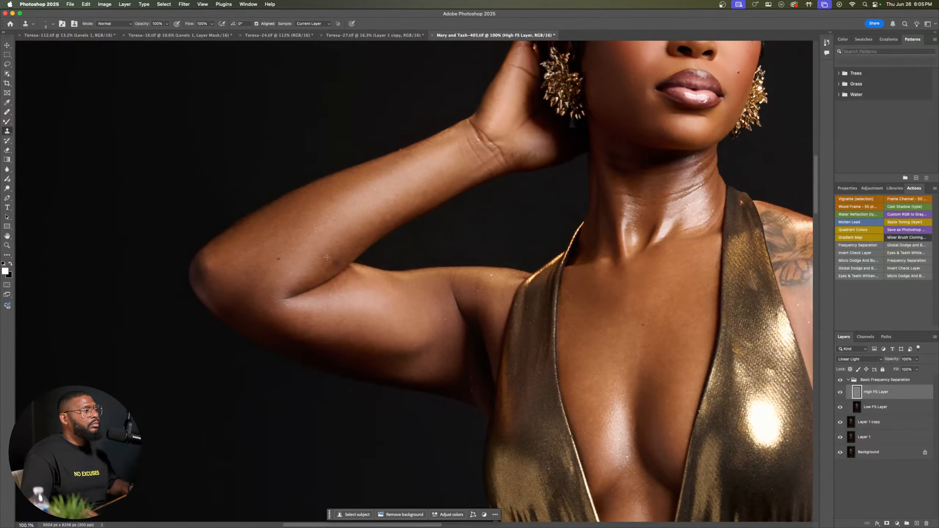
{"action": "scroll", "coordinate": [334, 258], "scroll_direction": "up", "scroll_amount": 3}
{"action": "scroll", "coordinate": [333, 255], "scroll_direction": "down", "scroll_amount": 3}
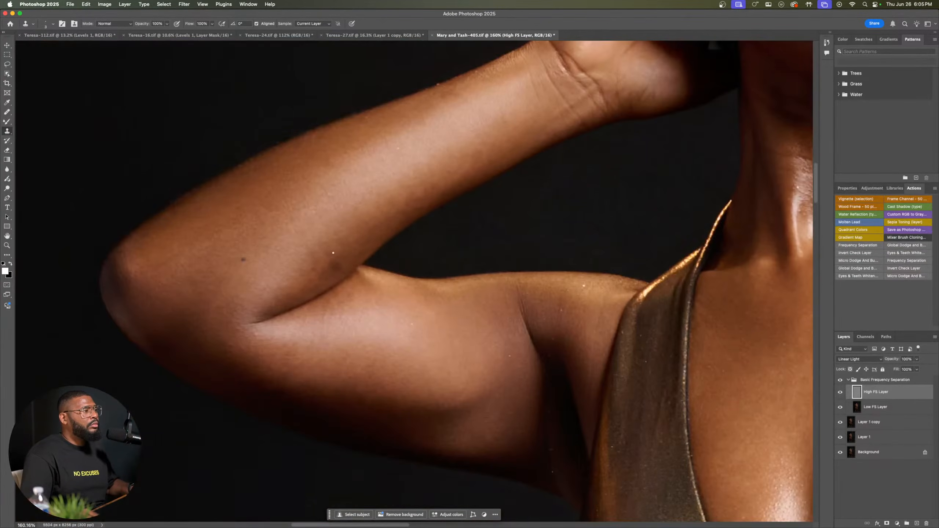
{"action": "scroll", "coordinate": [334, 251], "scroll_direction": "up", "scroll_amount": 3}
{"action": "scroll", "coordinate": [334, 251], "scroll_direction": "up", "scroll_amount": 2}
{"action": "scroll", "coordinate": [334, 252], "scroll_direction": "down", "scroll_amount": 2}
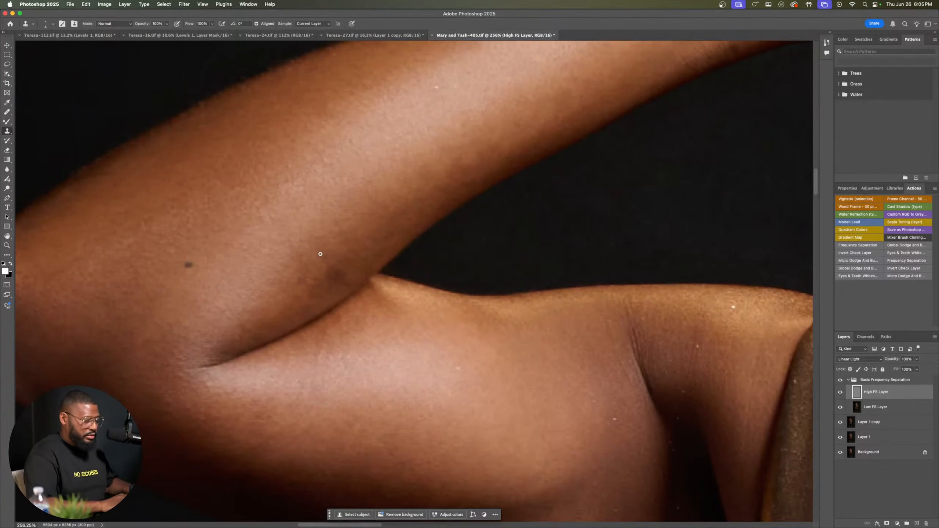
{"action": "key", "text": "bracketright"}
{"action": "key", "text": "bracketright"}
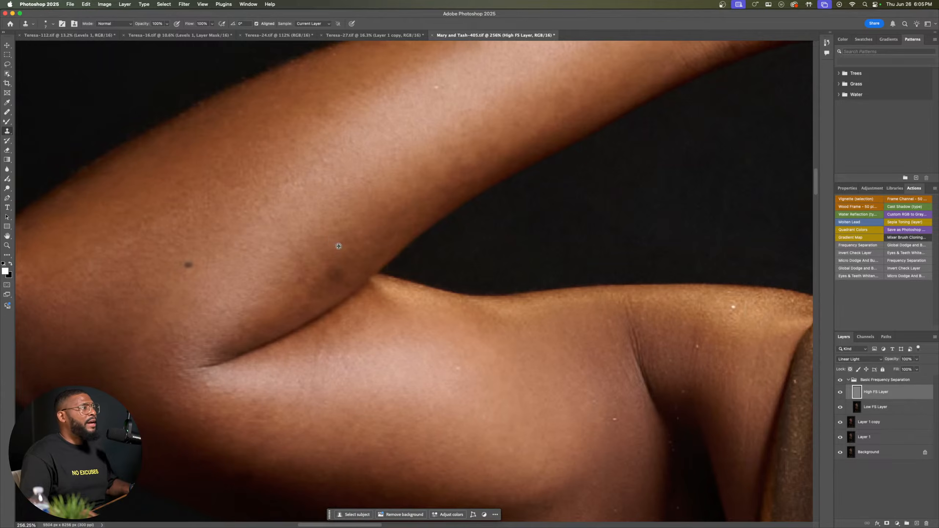
{"action": "left_click_drag", "start_coordinate": [326, 265], "coordinate": [334, 268]}
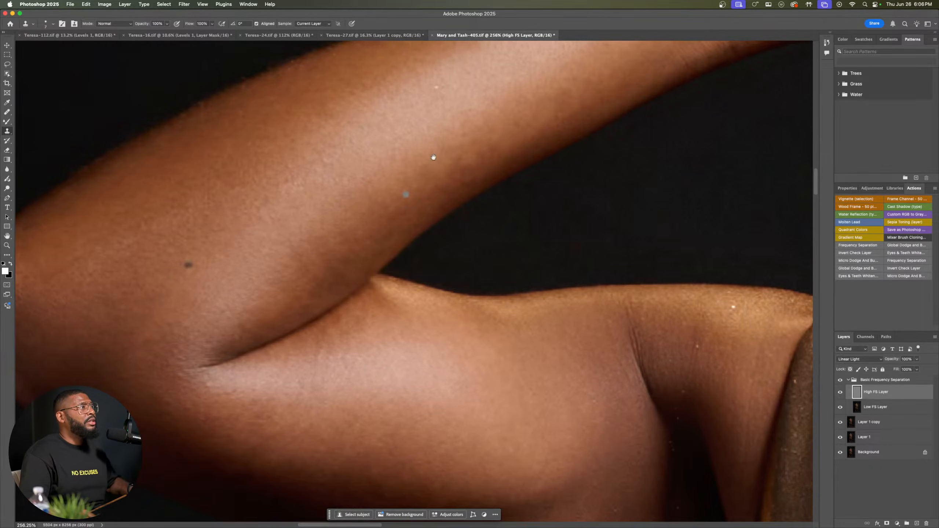
Step: Clone clean skin texture over the uneven area below the butterfly tattoo on the shoulder
{"action": "mouse_move", "coordinate": [434, 158]}
{"action": "left_mouse_down"}
{"action": "mouse_move", "coordinate": [279, 378]}
{"action": "mouse_move", "coordinate": [178, 188]}
{"action": "left_mouse_up"}
{"action": "mouse_move", "coordinate": [478, 361]}
{"action": "left_mouse_down"}
{"action": "mouse_move", "coordinate": [352, 296]}
{"action": "mouse_move", "coordinate": [259, 262]}
{"action": "left_mouse_up"}
{"action": "mouse_move", "coordinate": [721, 273]}
{"action": "left_mouse_down"}
{"action": "mouse_move", "coordinate": [538, 386]}
{"action": "mouse_move", "coordinate": [425, 159]}
{"action": "left_mouse_up"}
{"action": "left_click_drag", "start_coordinate": [525, 370], "coordinate": [490, 304]}
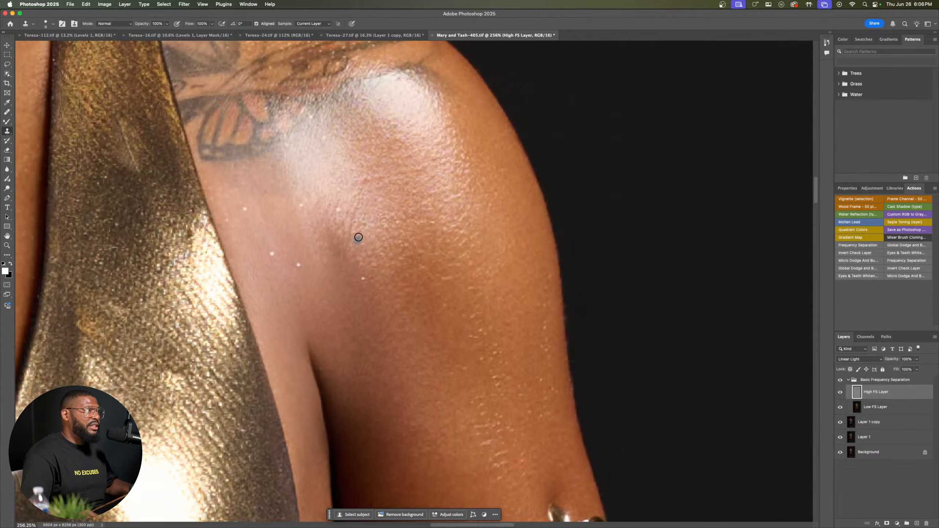
{"action": "mouse_move", "coordinate": [326, 226]}
{"action": "left_mouse_down"}
{"action": "mouse_move", "coordinate": [329, 260]}
{"action": "mouse_move", "coordinate": [340, 253]}
{"action": "left_mouse_up"}
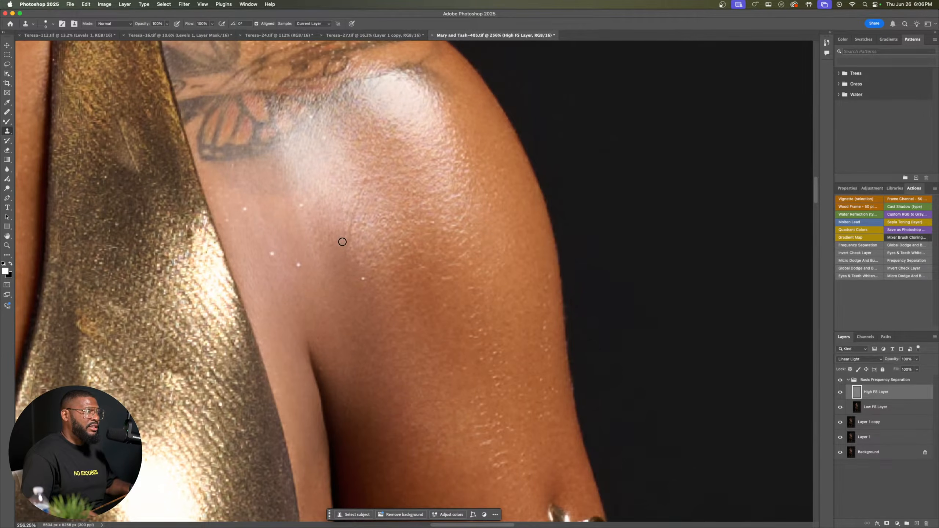
{"action": "left_click", "coordinate": [359, 221], "text": "alt"}
{"action": "left_click_drag", "start_coordinate": [338, 262], "coordinate": [342, 251]}
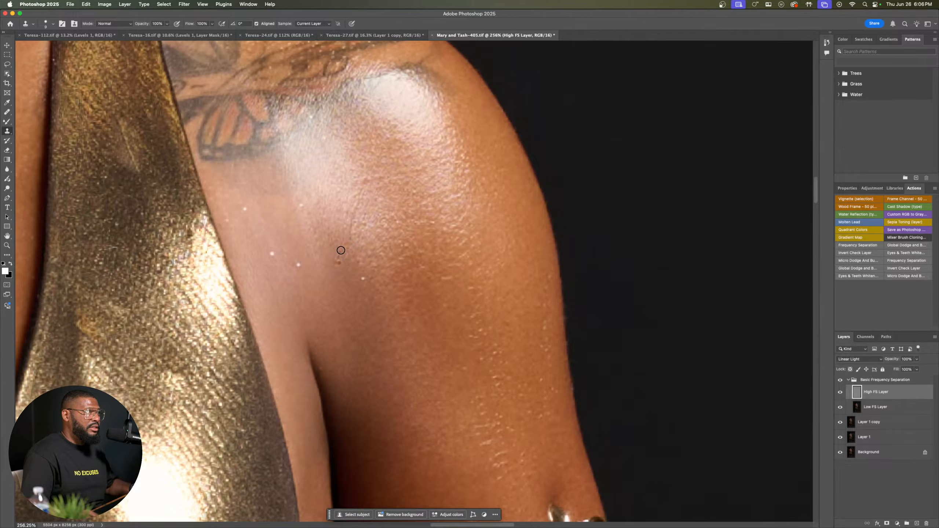
{"action": "left_click", "coordinate": [333, 264]}
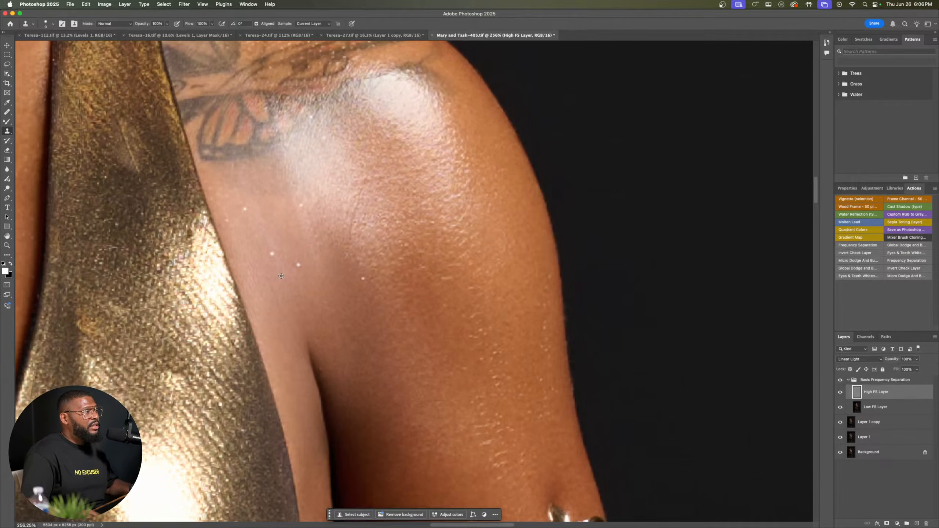
Step: Clone away the white specks beside the dress edge and the uneven texture above the armpit crease
{"action": "left_click", "coordinate": [272, 254]}
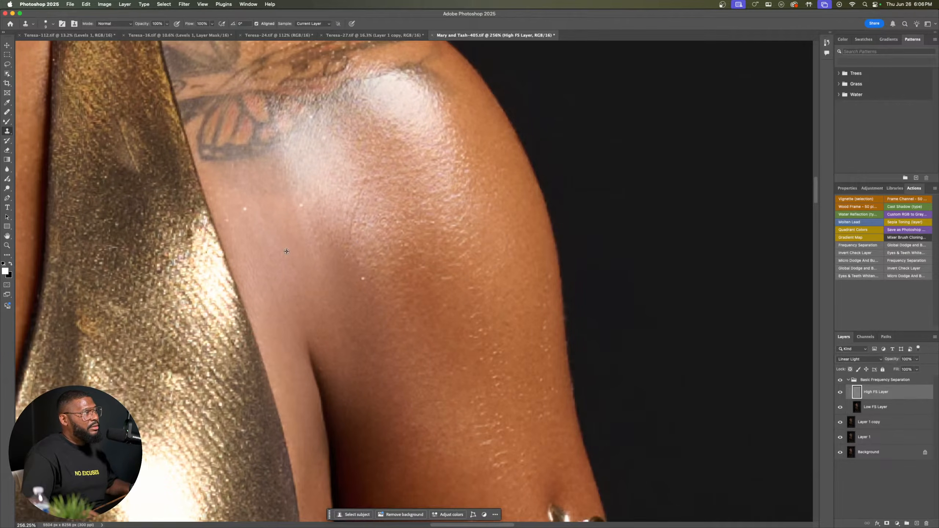
{"action": "left_click", "coordinate": [243, 209]}
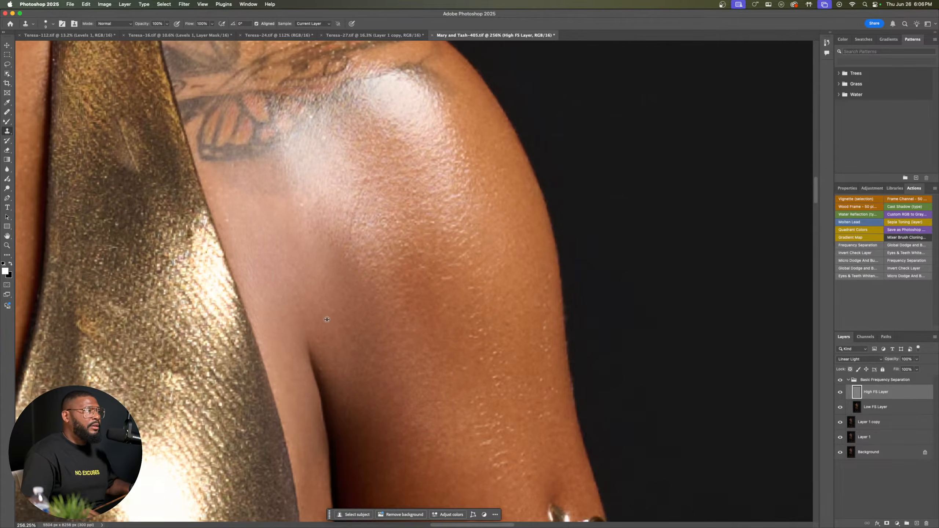
{"action": "left_click_drag", "start_coordinate": [326, 309], "coordinate": [329, 328]}
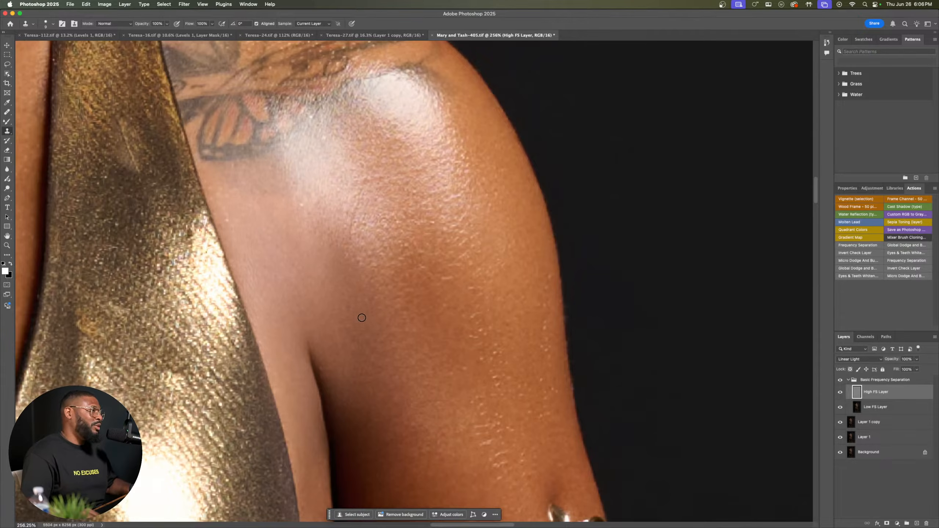
{"action": "left_click", "coordinate": [371, 322], "text": "alt"}
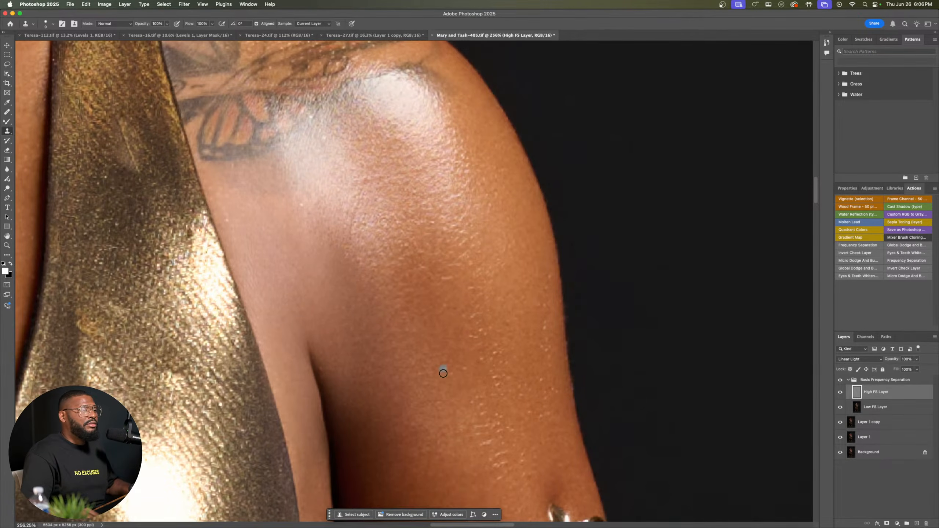
Step: Switch to the Mixer Brush on the Low FS Layer and reduce its brush size for the shoulder
{"action": "scroll", "coordinate": [442, 371], "scroll_direction": "down", "scroll_amount": 15}
{"action": "scroll", "coordinate": [432, 159], "scroll_direction": "down", "scroll_amount": 5}
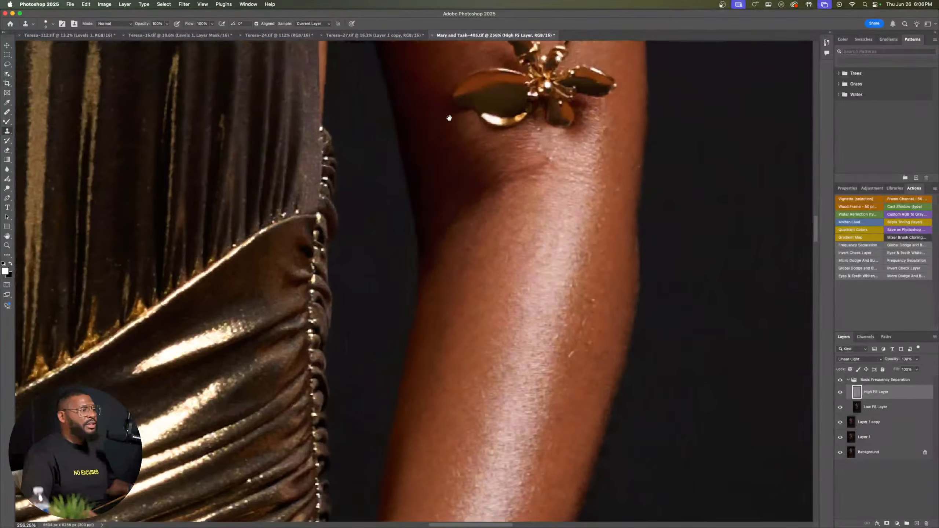
{"action": "scroll", "coordinate": [470, 192], "scroll_direction": "down", "scroll_amount": 5}
{"action": "scroll", "coordinate": [429, 208], "scroll_direction": "down", "scroll_amount": 5}
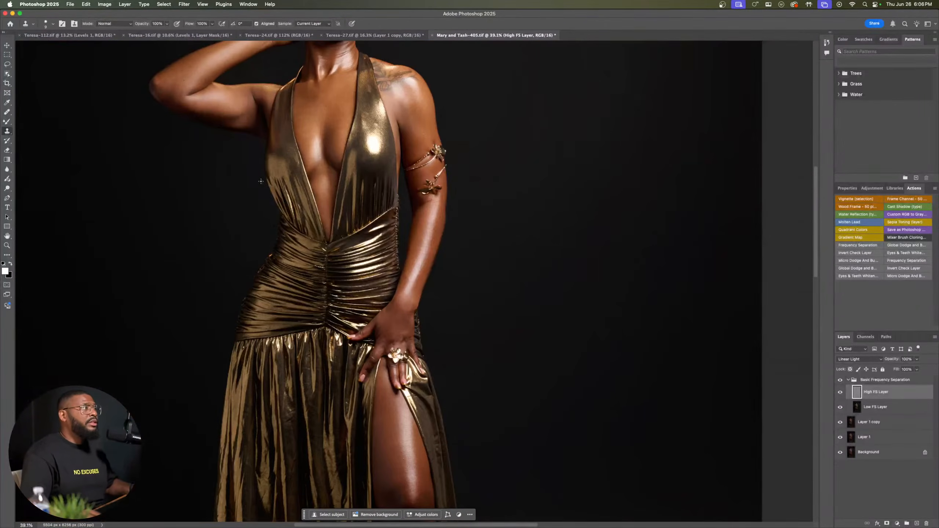
{"action": "scroll", "coordinate": [407, 402], "scroll_direction": "up", "scroll_amount": 5}
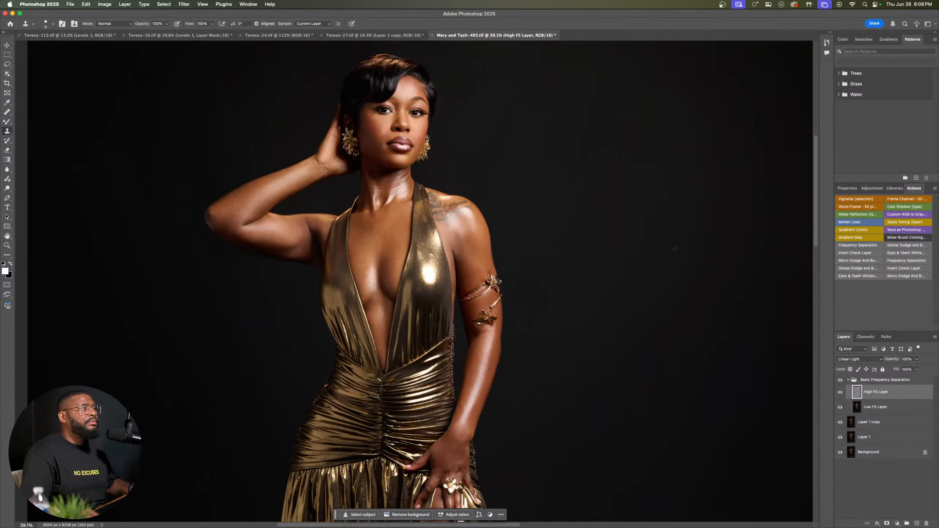
{"action": "left_click", "coordinate": [871, 412]}
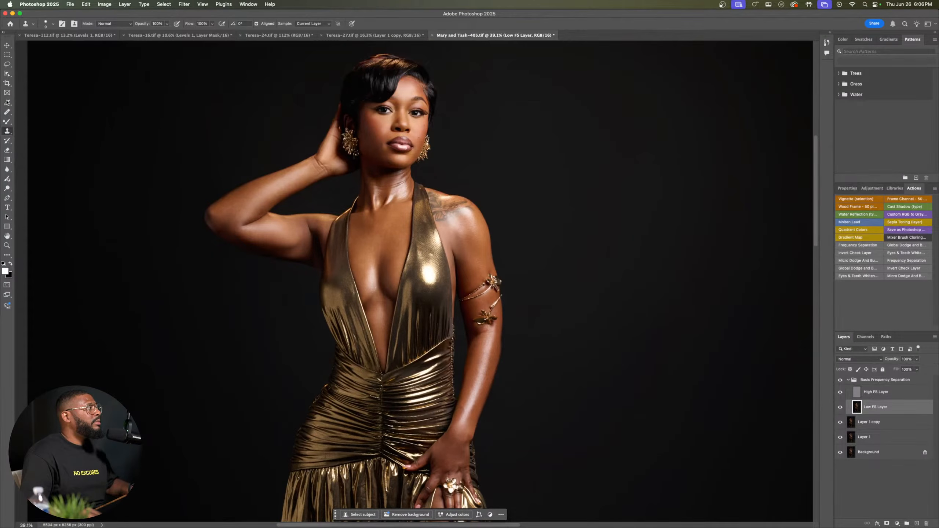
{"action": "left_click", "coordinate": [5, 126]}
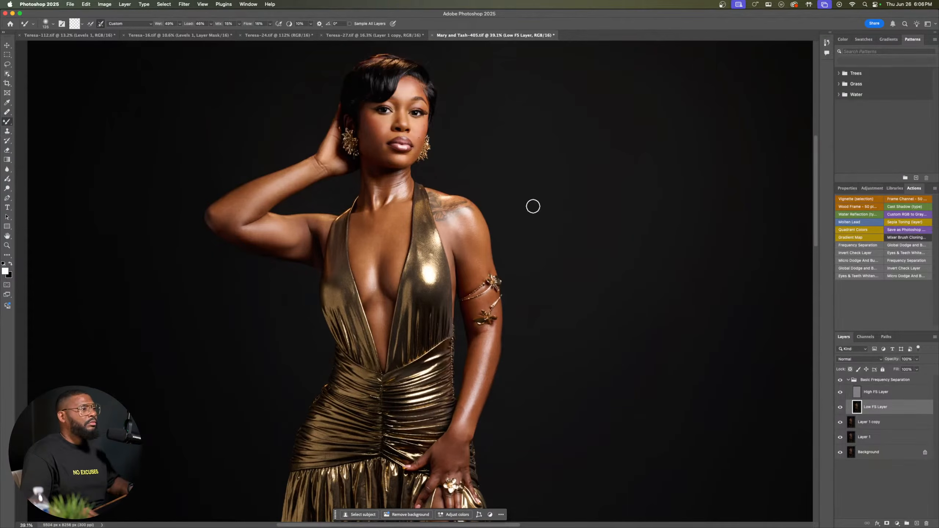
{"action": "scroll", "coordinate": [478, 241], "scroll_direction": "up", "scroll_amount": 3}
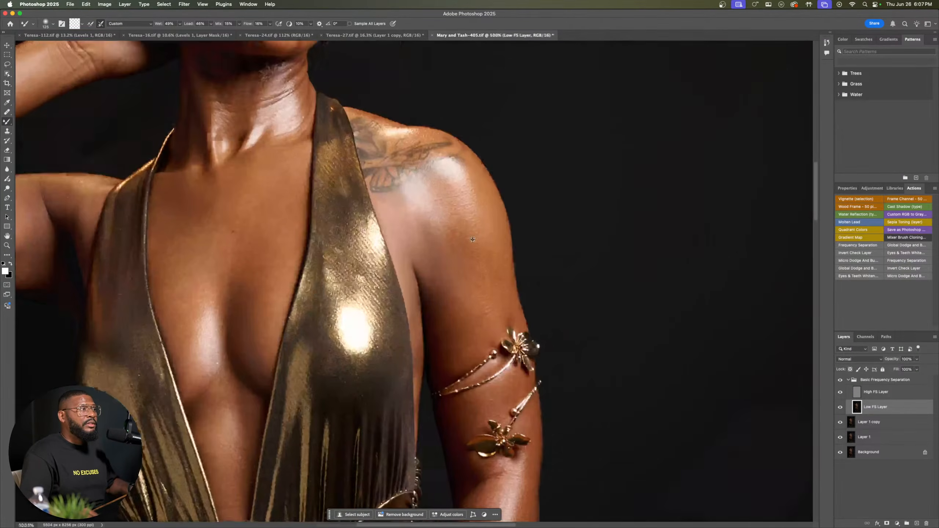
{"action": "key", "text": "bracketleft"}
{"action": "key", "text": "bracketleft"}
{"action": "key", "text": "bracketleft"}
{"action": "key", "text": "bracketleft"}
{"action": "key", "text": "bracketleft"}
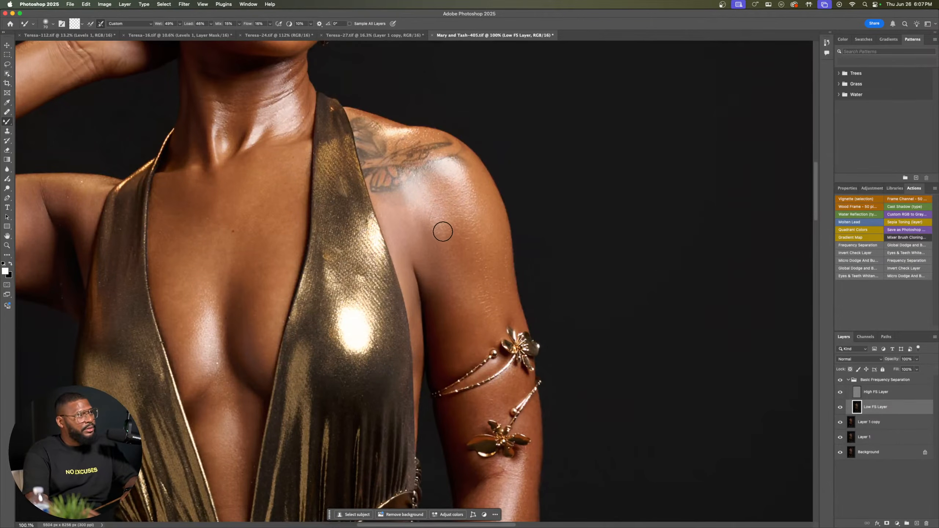
Step: Blend the uneven tones on the shoulder and upper arm with the Mixer Brush, and compare before and after using the Basic Frequency Separation group's visibility
{"action": "key", "text": "bracketright"}
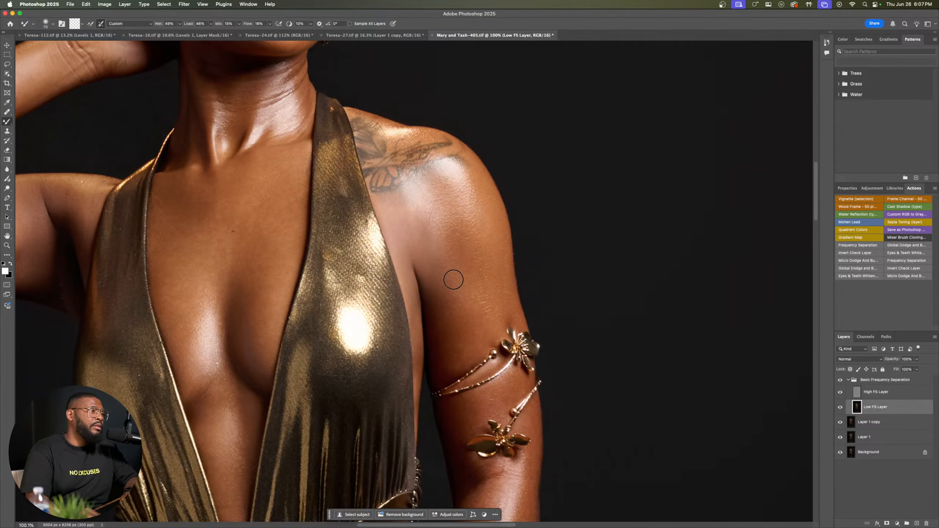
{"action": "left_click", "coordinate": [840, 381]}
{"action": "left_click", "coordinate": [840, 381]}
{"action": "left_click", "coordinate": [840, 381]}
{"action": "left_click", "coordinate": [840, 381]}
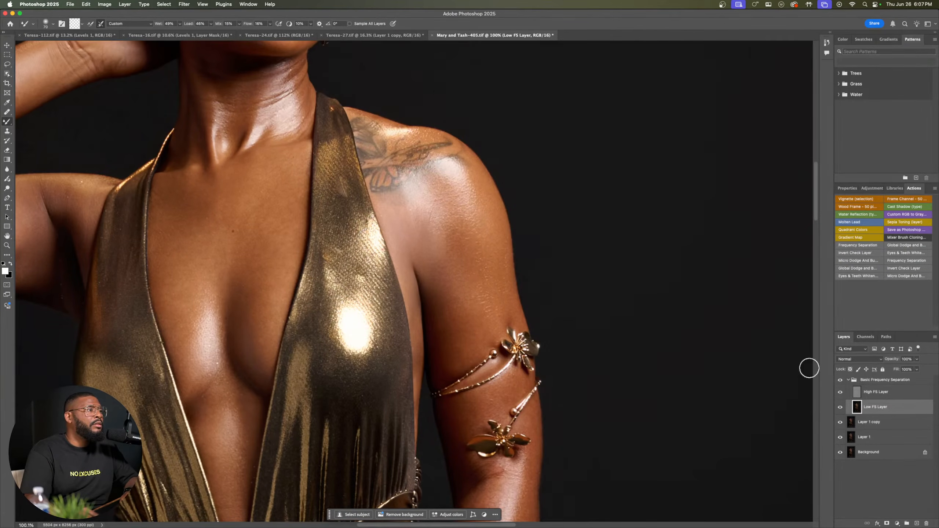
Step: Blend the uneven light and dark tones across the chest between the dress straps, using a larger Mixer Brush on the Low FS Layer
{"action": "key", "text": "bracketleft"}
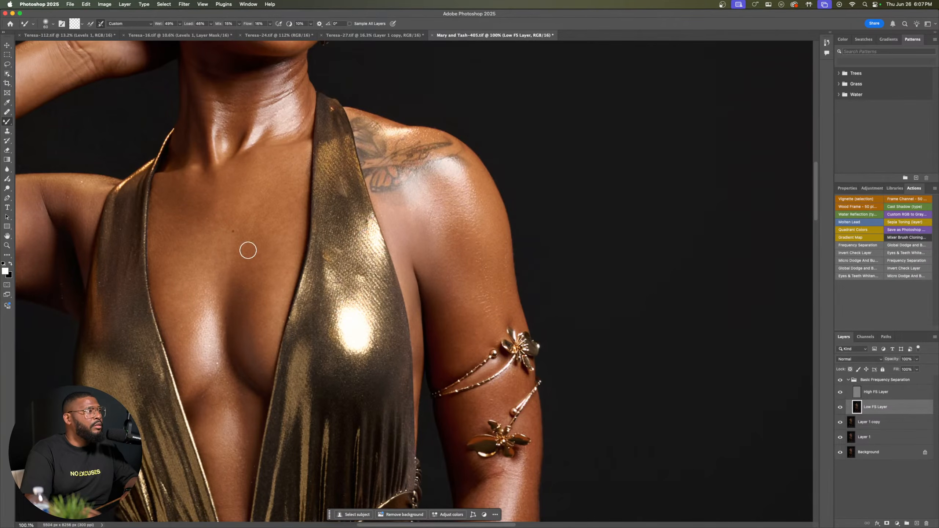
{"action": "key", "text": "bracketright"}
{"action": "key", "text": "bracketright"}
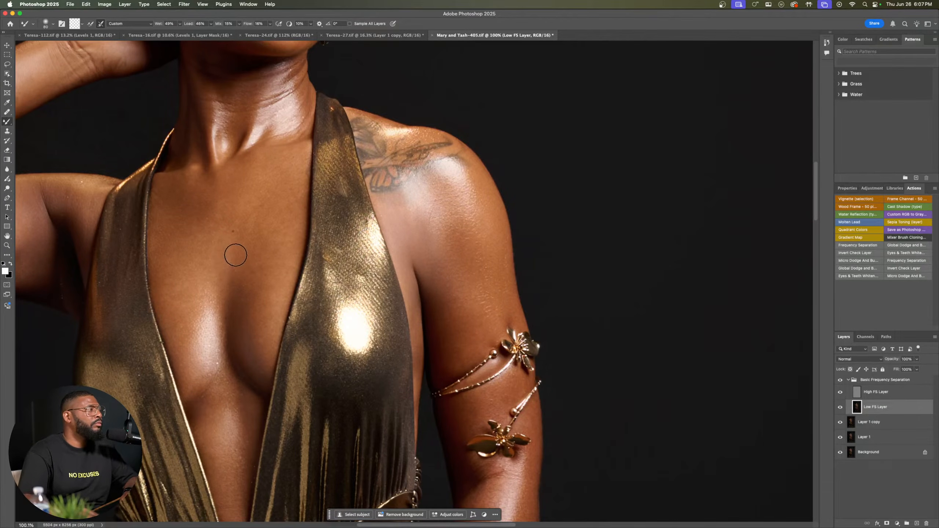
{"action": "key", "text": "bracketright"}
{"action": "key", "text": "bracketright"}
{"action": "key", "text": "bracketright"}
{"action": "key", "text": "bracketright"}
{"action": "key", "text": "bracketright"}
{"action": "key", "text": "bracketright"}
{"action": "key", "text": "bracketright"}
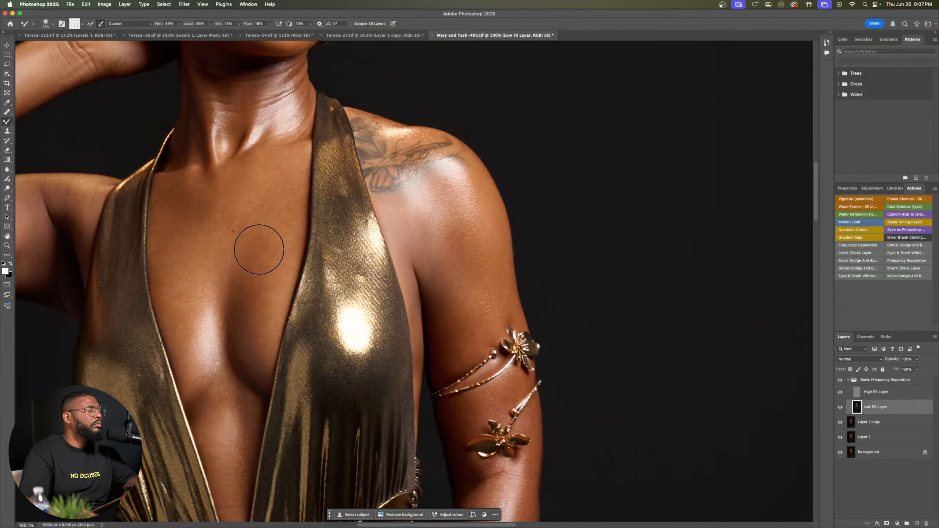
{"action": "key", "text": "bracketleft"}
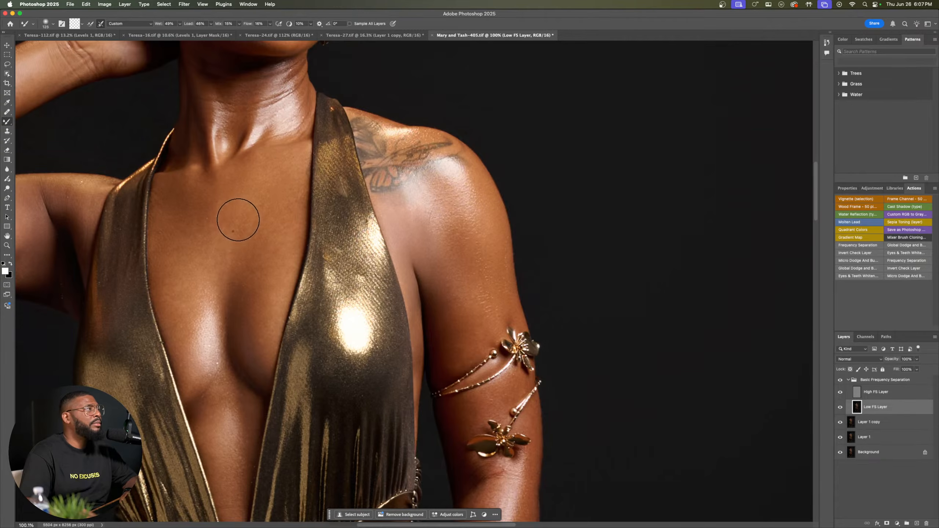
{"action": "key", "text": "bracketleft"}
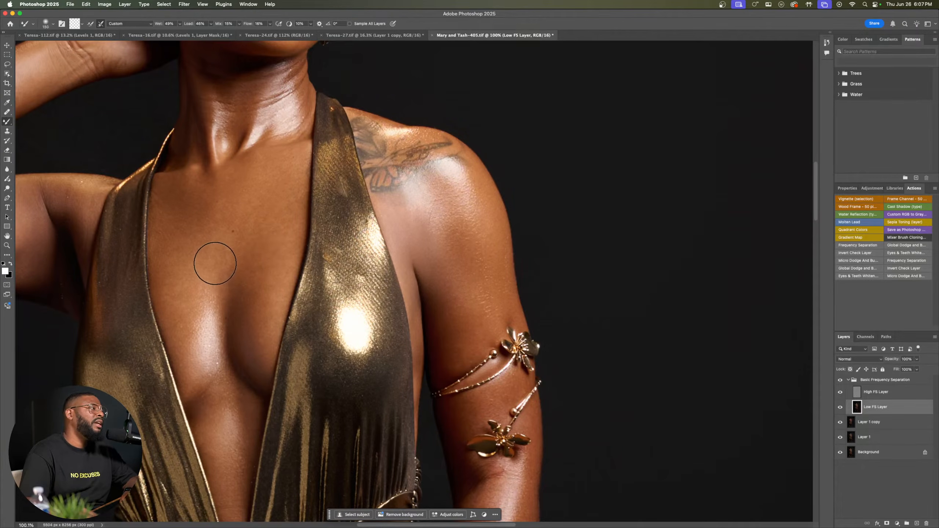
{"action": "key", "text": "bracketright"}
{"action": "key", "text": "bracketright"}
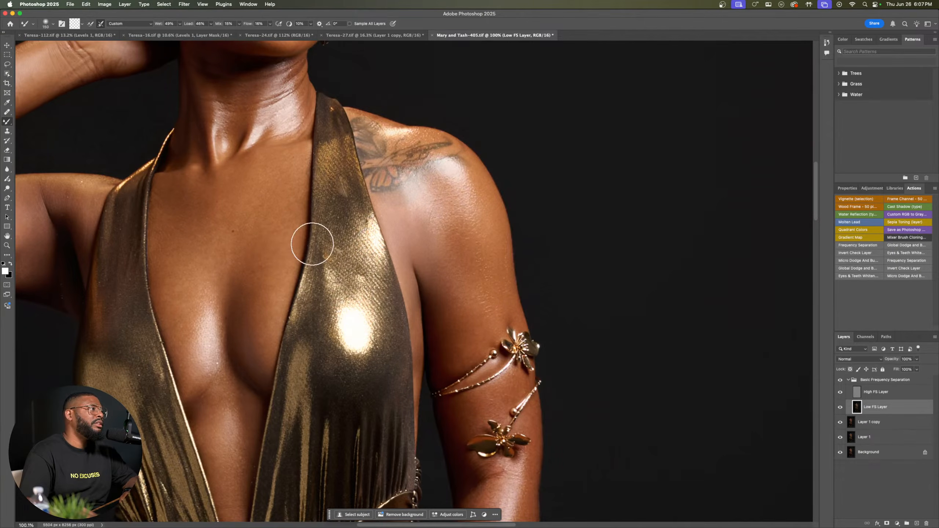
{"action": "key", "text": "bracketleft"}
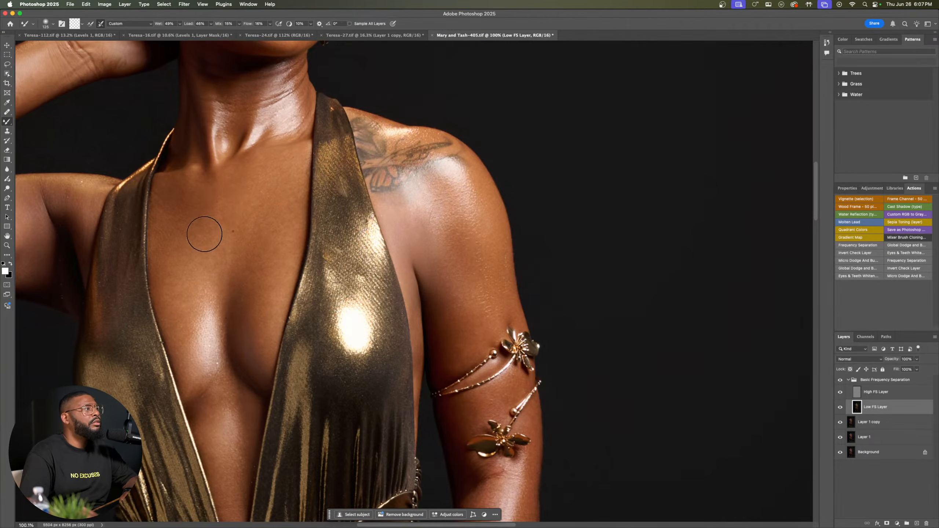
Step: Compare the chest and shoulder before and after by toggling the visibility of the Basic Frequency Separation group
{"action": "left_click", "coordinate": [841, 381]}
{"action": "left_click", "coordinate": [841, 382]}
{"action": "left_click", "coordinate": [841, 382]}
{"action": "left_click", "coordinate": [841, 381]}
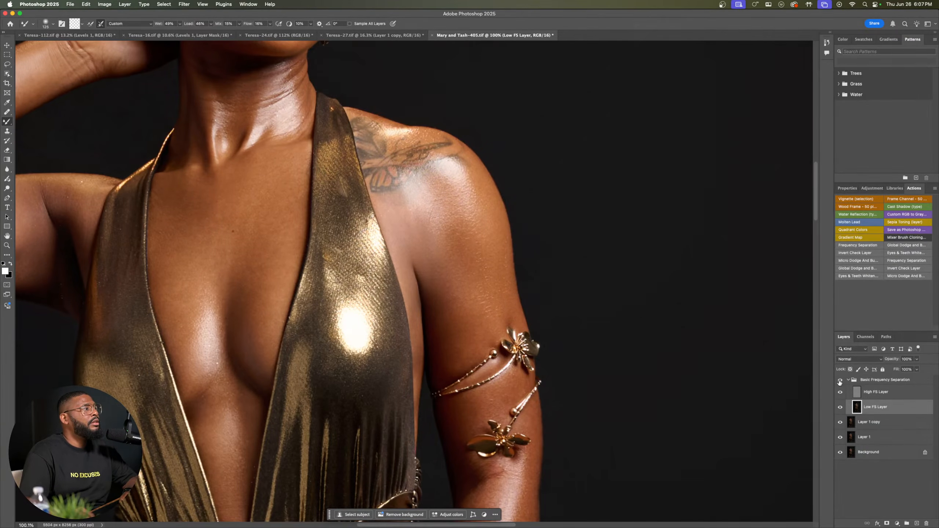
Step: Smooth the skin tone transitions around the elbow of the raised arm with a smaller Mixer Brush
{"action": "key", "text": "bracketright"}
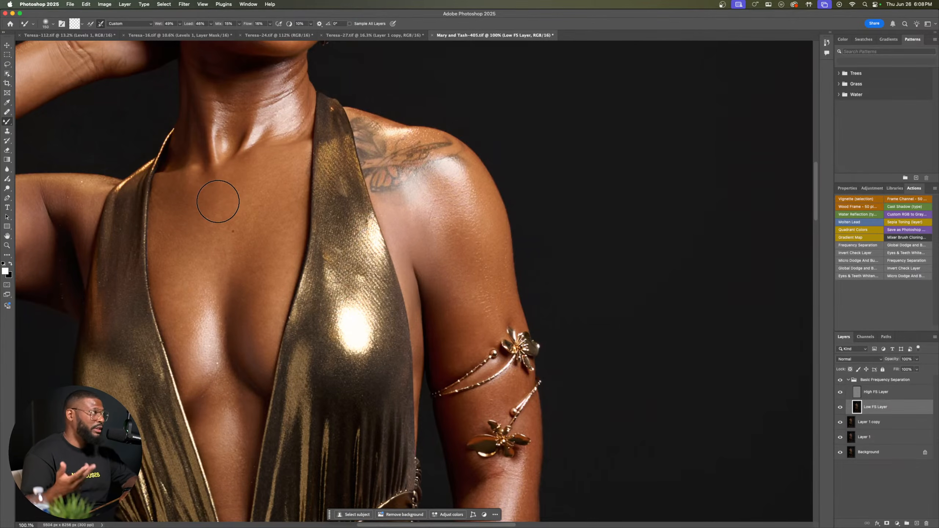
{"action": "key", "text": "space"}
{"action": "left_click_drag", "start_coordinate": [136, 214], "coordinate": [384, 257]}
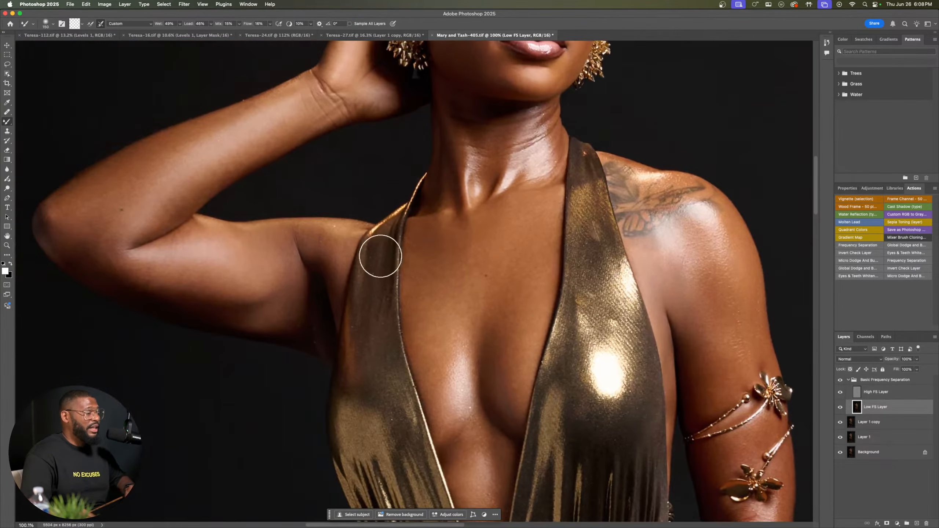
{"action": "key", "text": "bracketleft"}
{"action": "key", "text": "bracketleft"}
{"action": "key", "text": "bracketleft"}
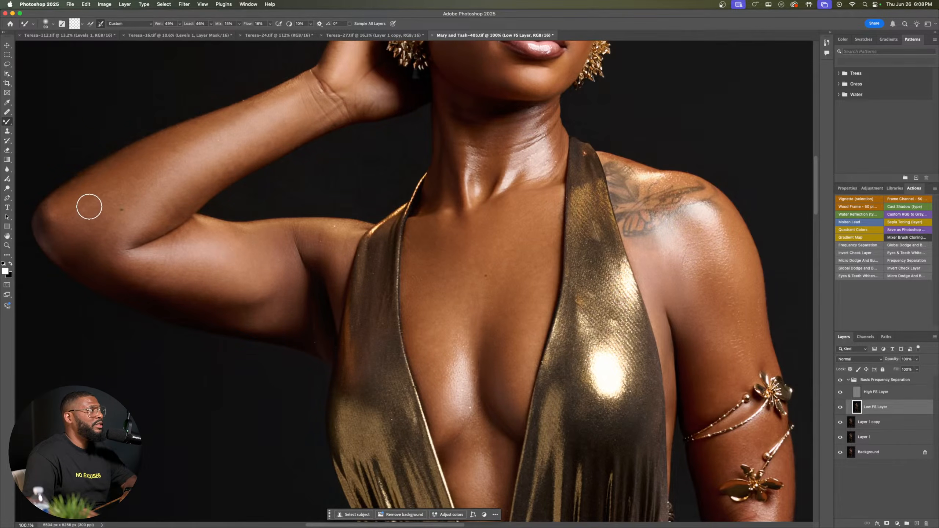
{"action": "key", "text": "bracketright"}
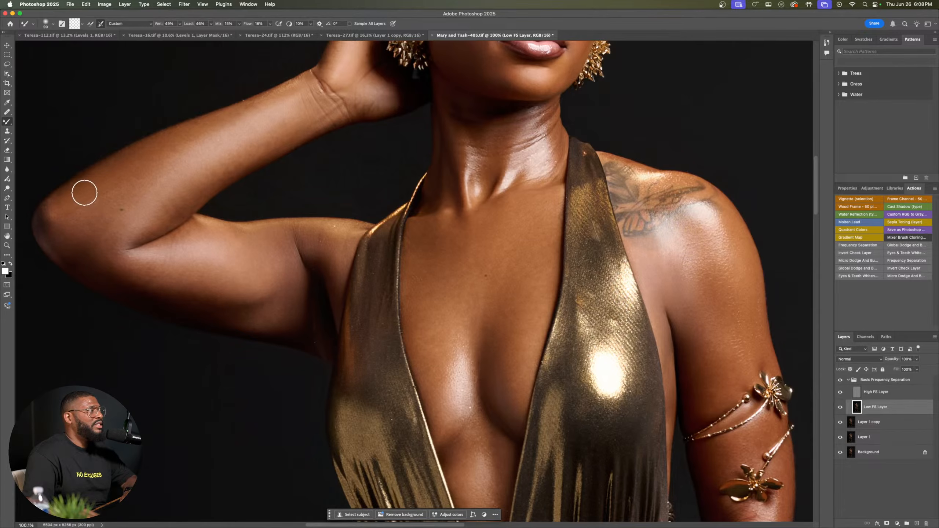
{"action": "key", "text": "bracketleft"}
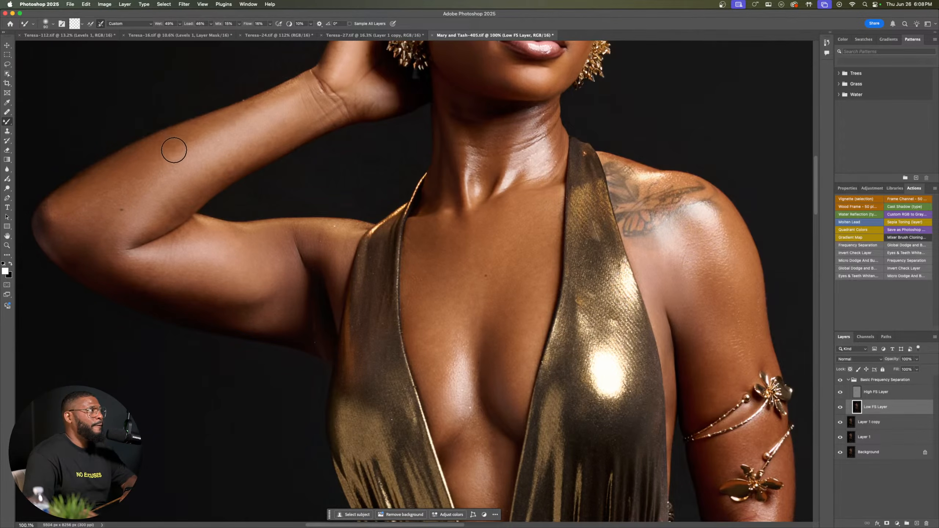
Step: Even out the tones along the raised forearm toward the elbow, reducing the Mixer Brush size further
{"action": "key", "text": "bracketleft"}
{"action": "key", "text": "bracketleft"}
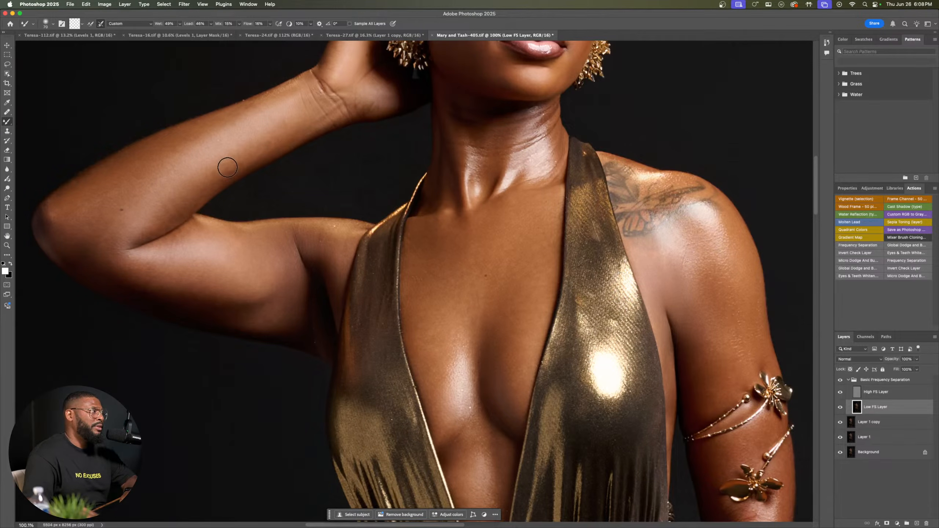
{"action": "key", "text": "bracketleft"}
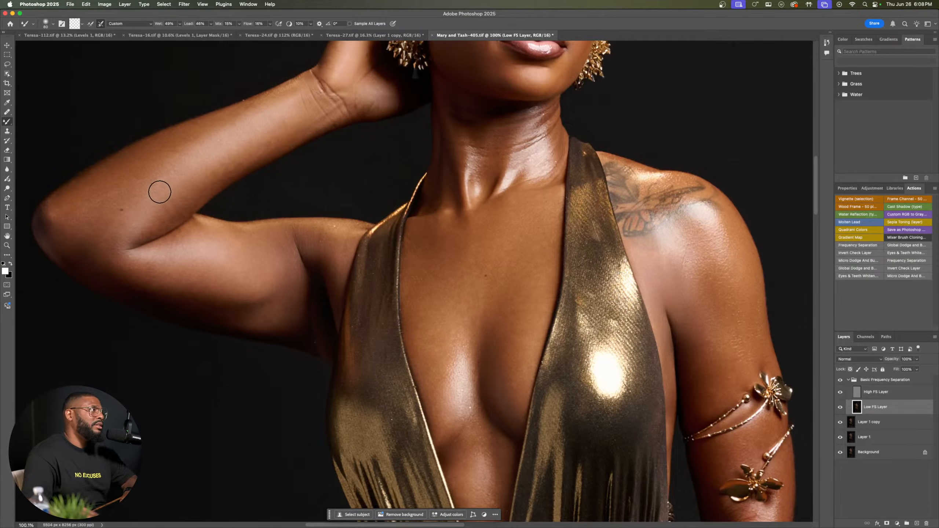
{"action": "key", "text": "bracketleft"}
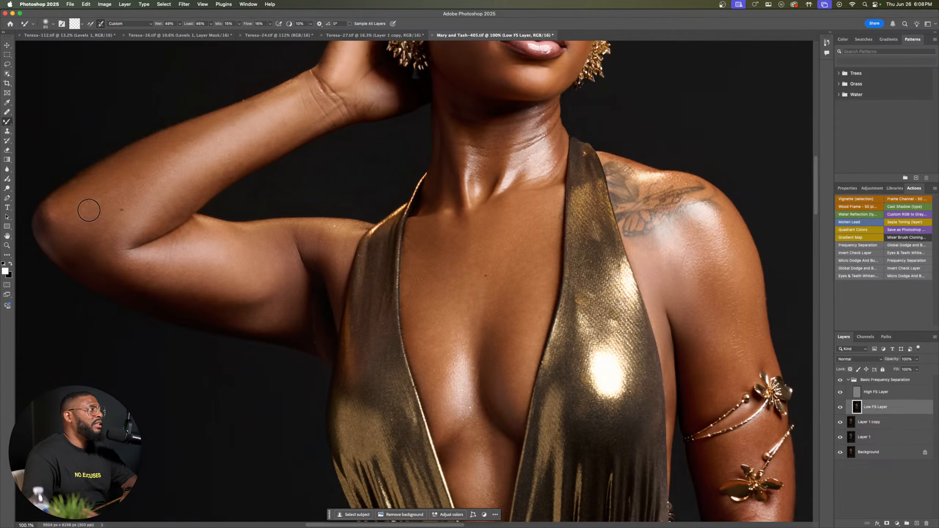
{"action": "key", "text": "bracketright"}
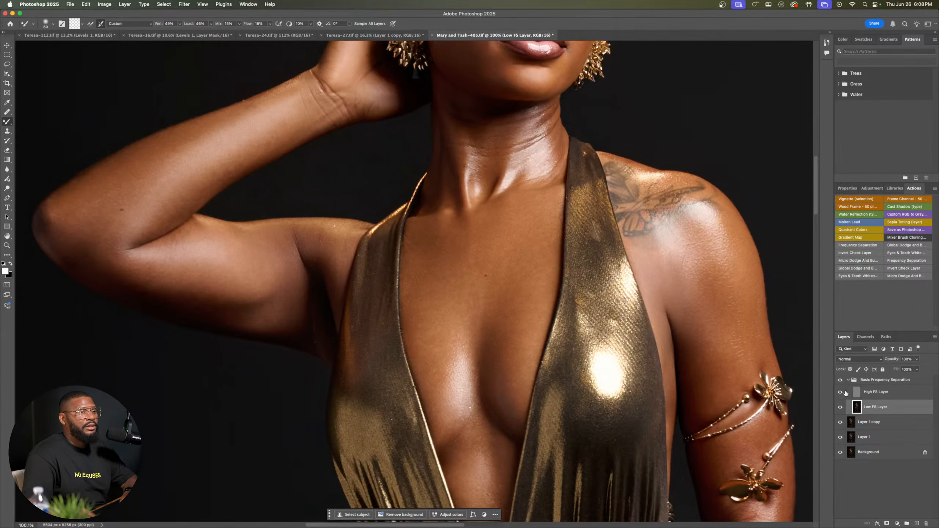
Step: Compare the raised arm before and after by toggling the visibility of the Basic Frequency Separation group
{"action": "left_click", "coordinate": [840, 381]}
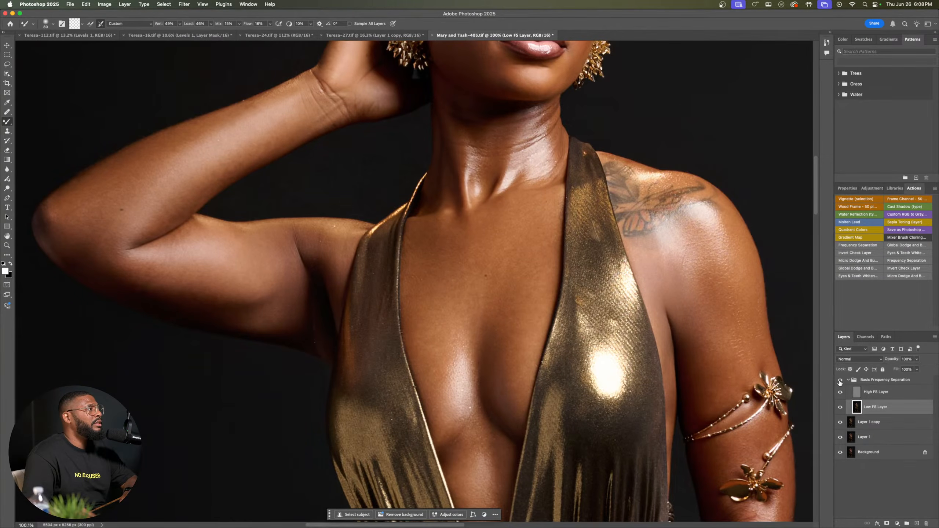
{"action": "left_click", "coordinate": [840, 381]}
{"action": "left_click", "coordinate": [840, 381]}
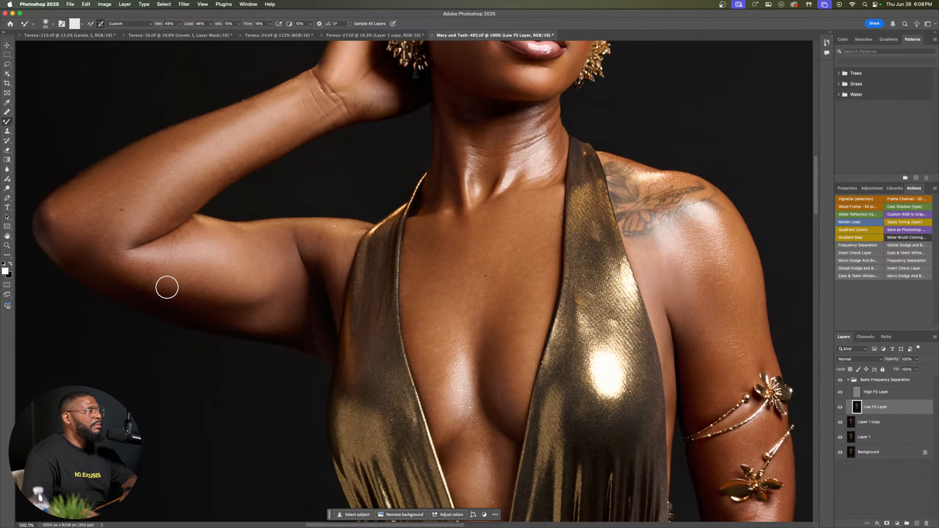
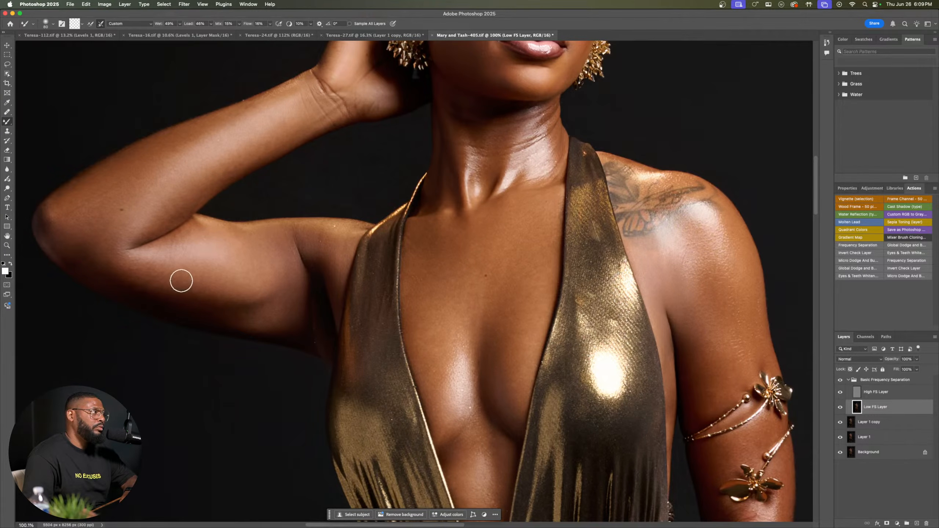
Step: Smooth the skin tone transitions on the lowered upper arm between the shoulder and the arm jewelry, reducing the Mixer Brush size
{"action": "left_click_drag", "start_coordinate": [633, 296], "coordinate": [595, 270]}
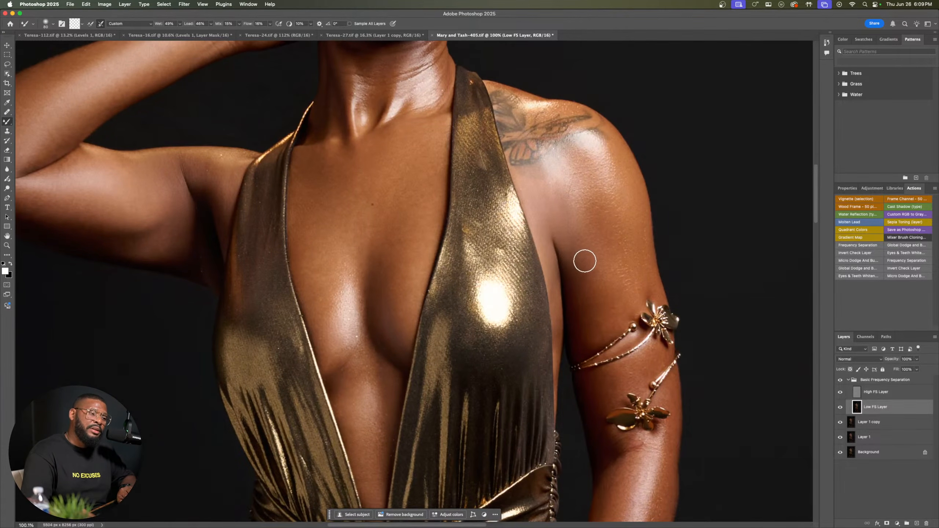
{"action": "left_click_drag", "start_coordinate": [617, 248], "coordinate": [570, 272]}
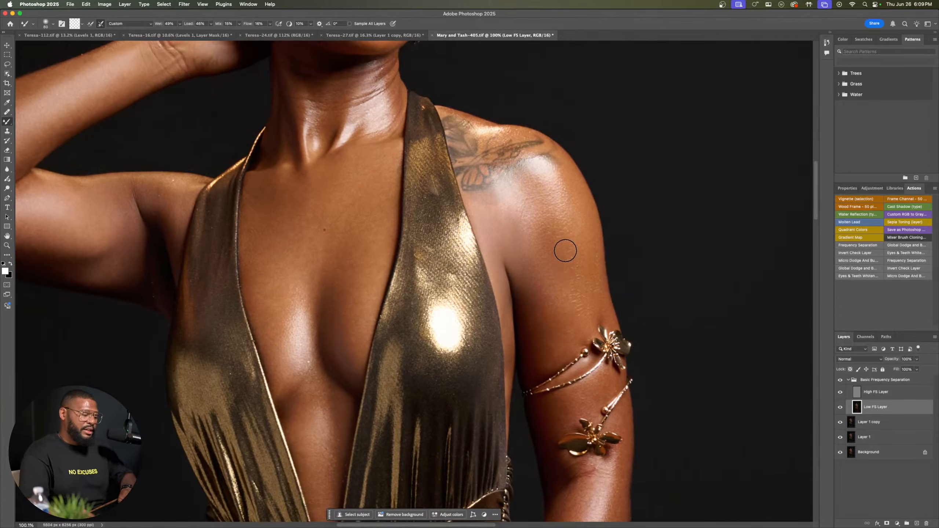
{"action": "key", "text": "bracketleft"}
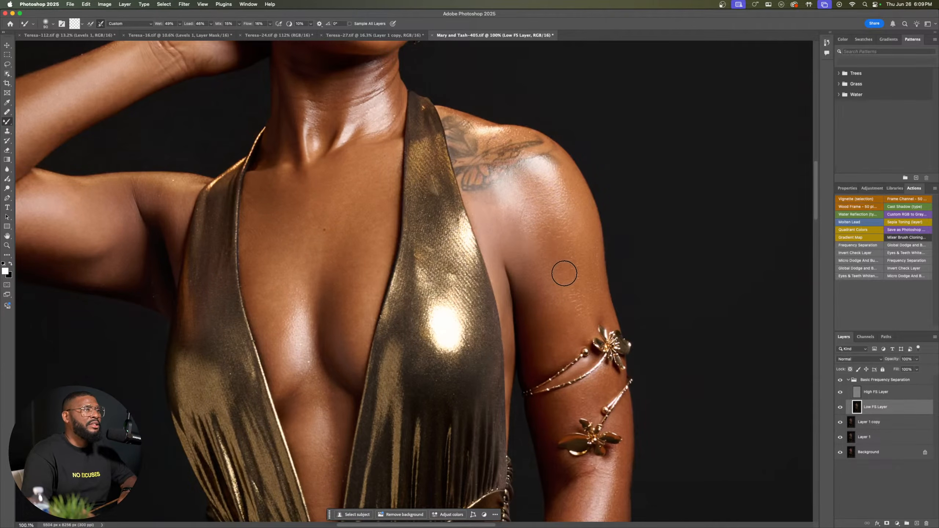
{"action": "key", "text": "bracketleft"}
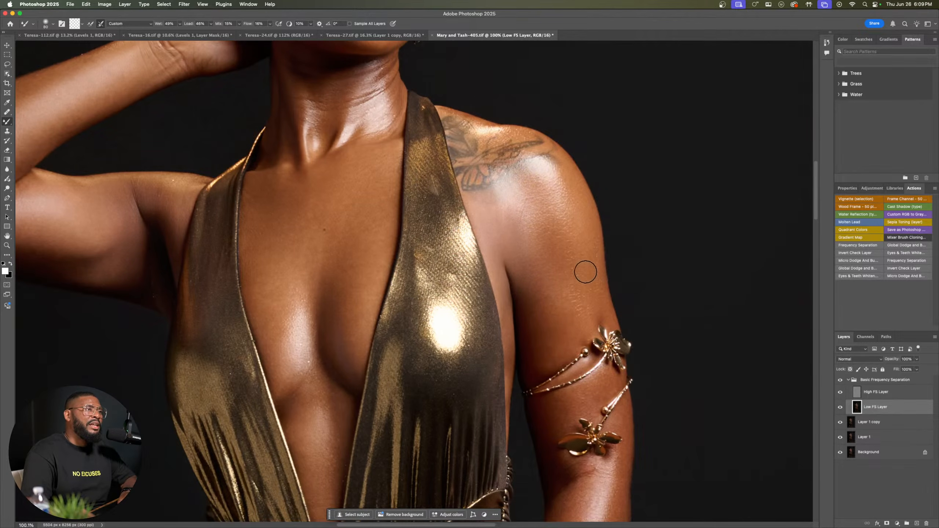
{"action": "key", "text": "bracketleft"}
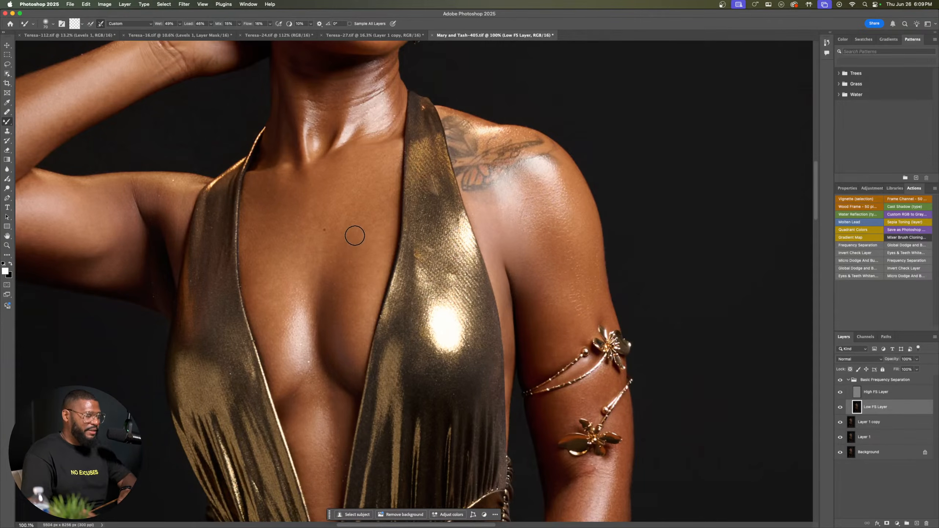
Step: Blend the tones along the underside of the raised upper arm toward the armpit, adjusting the Mixer Brush size to the area
{"action": "key", "text": "bracketright"}
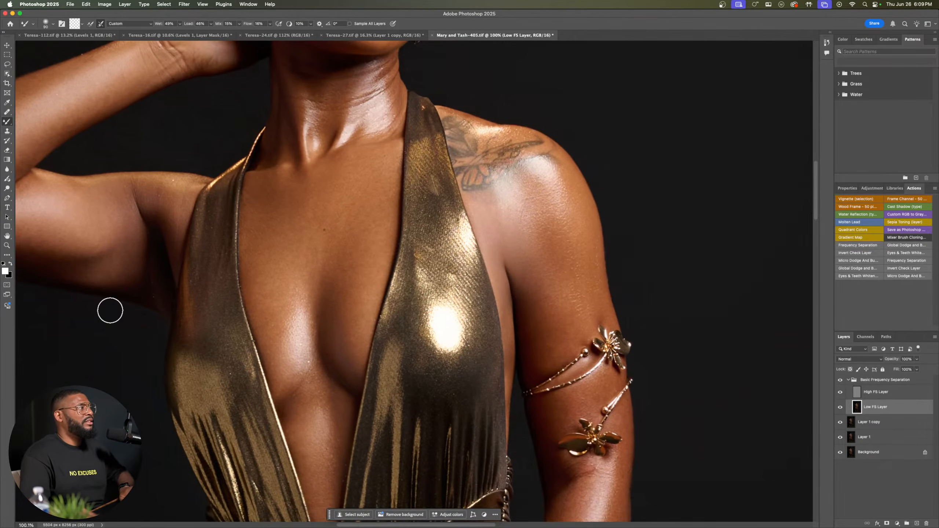
{"action": "left_click_drag", "start_coordinate": [104, 267], "coordinate": [168, 277]}
{"action": "key", "text": "bracketleft"}
{"action": "key", "text": "bracketleft"}
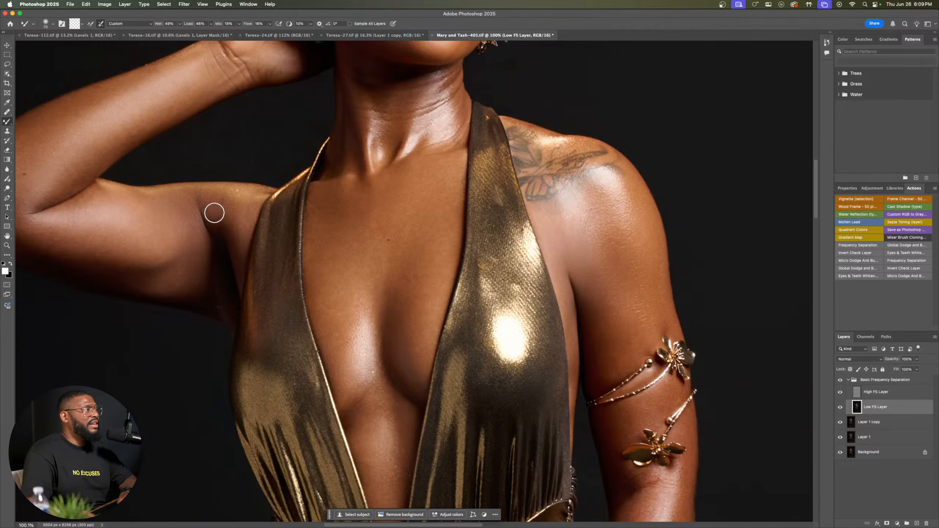
Step: Even out the skin tones across the chest between the dress straps with a slightly larger Mixer Brush
{"action": "scroll", "coordinate": [367, 216], "scroll_direction": "down", "scroll_amount": 5}
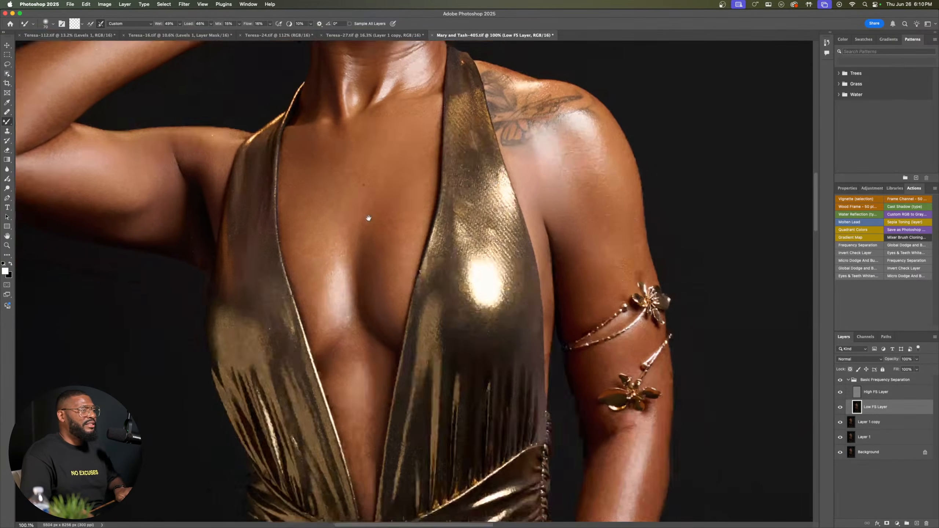
{"action": "scroll", "coordinate": [290, 275], "scroll_direction": "right", "scroll_amount": 3}
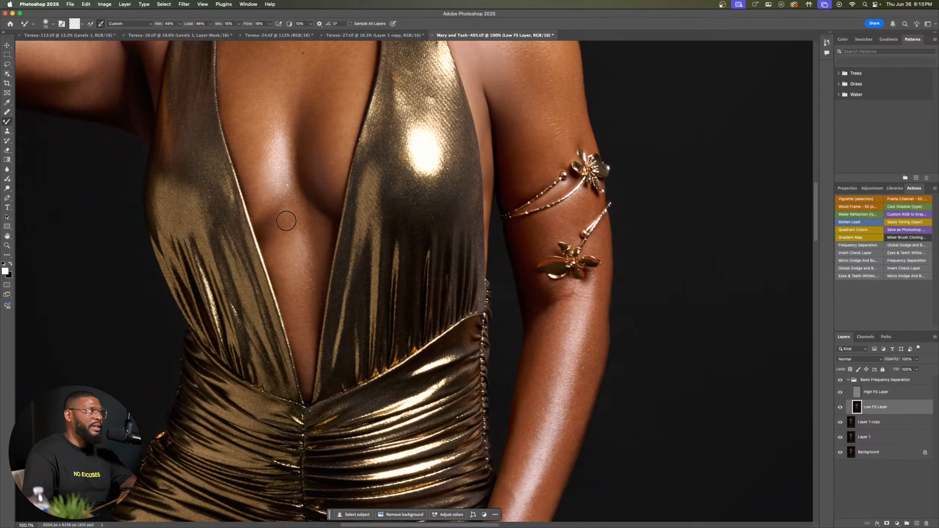
{"action": "left_click_drag", "start_coordinate": [297, 127], "coordinate": [331, 231]}
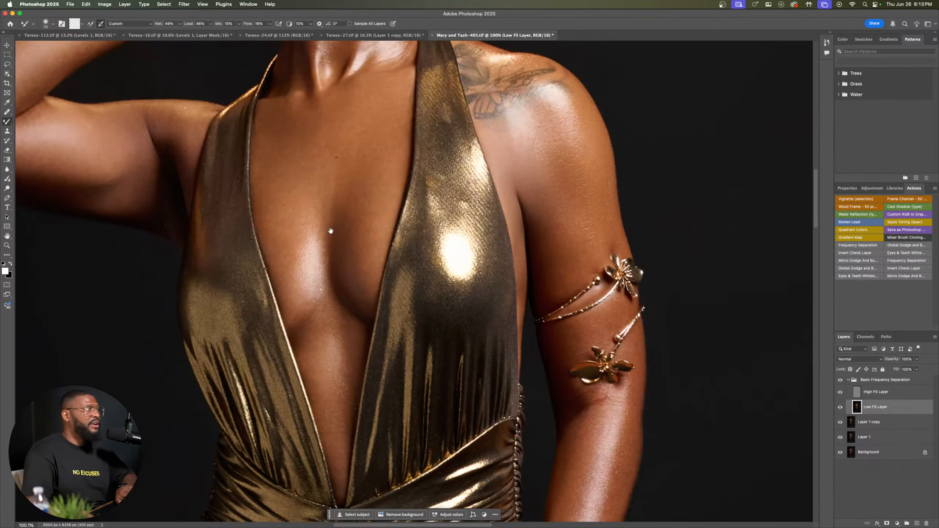
{"action": "key", "text": "bracketright"}
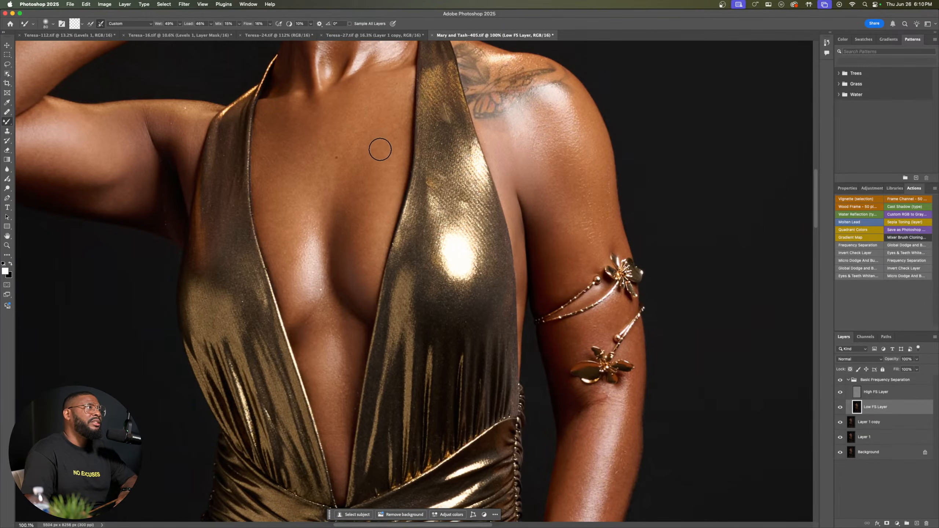
Step: Blend the skin tones down the exposed leg, from the shin to the ankle and foot, with the Mixer Brush
{"action": "left_click_drag", "start_coordinate": [386, 409], "coordinate": [357, 111]}
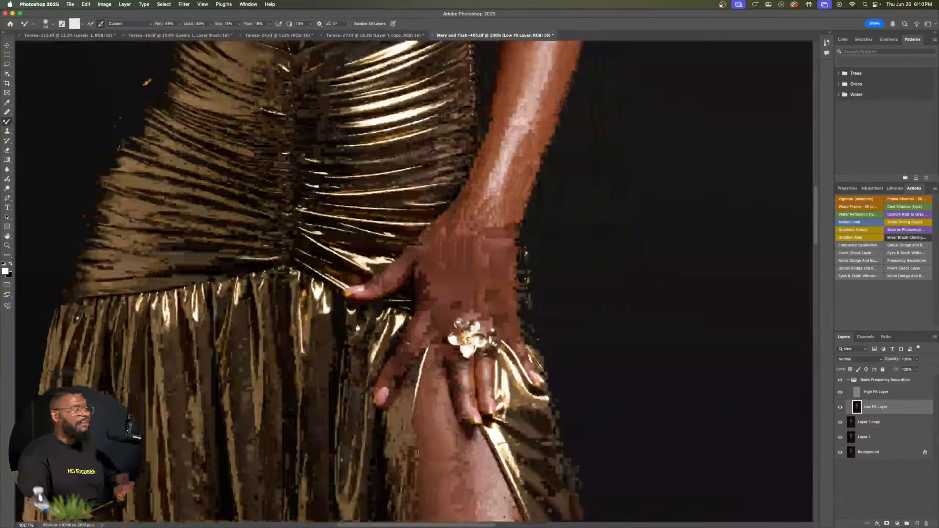
{"action": "mouse_move", "coordinate": [372, 440]}
{"action": "left_mouse_down"}
{"action": "mouse_move", "coordinate": [327, 130]}
{"action": "mouse_move", "coordinate": [335, 194]}
{"action": "mouse_move", "coordinate": [348, 202]}
{"action": "left_mouse_up"}
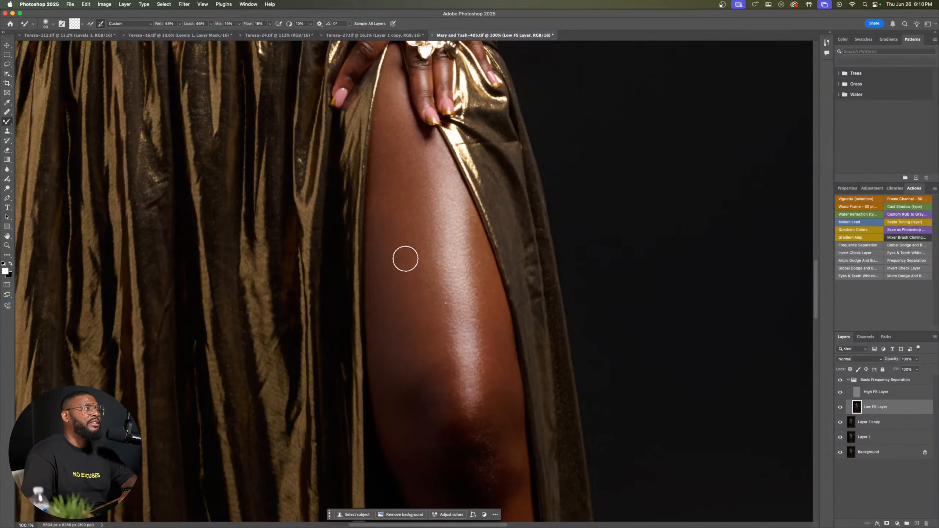
{"action": "left_click_drag", "start_coordinate": [480, 451], "coordinate": [423, 116]}
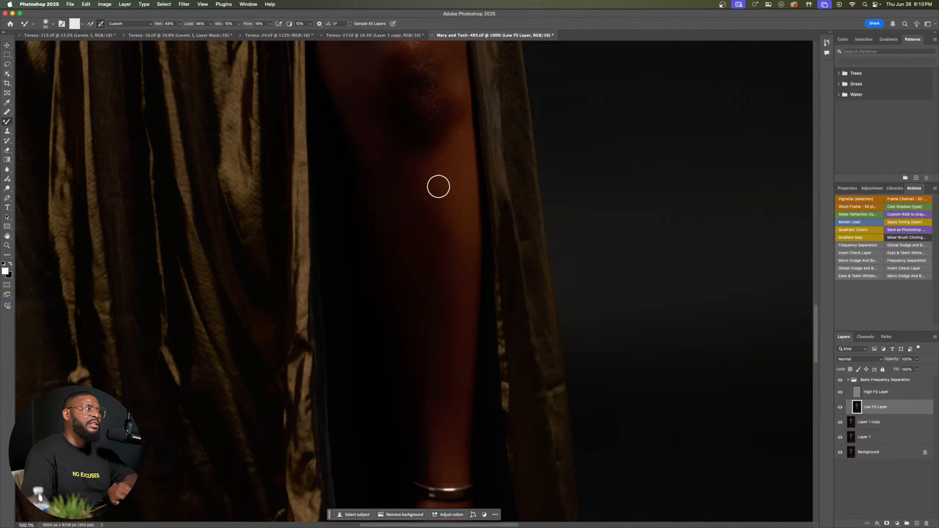
{"action": "scroll", "coordinate": [451, 315], "scroll_direction": "down", "scroll_amount": 10}
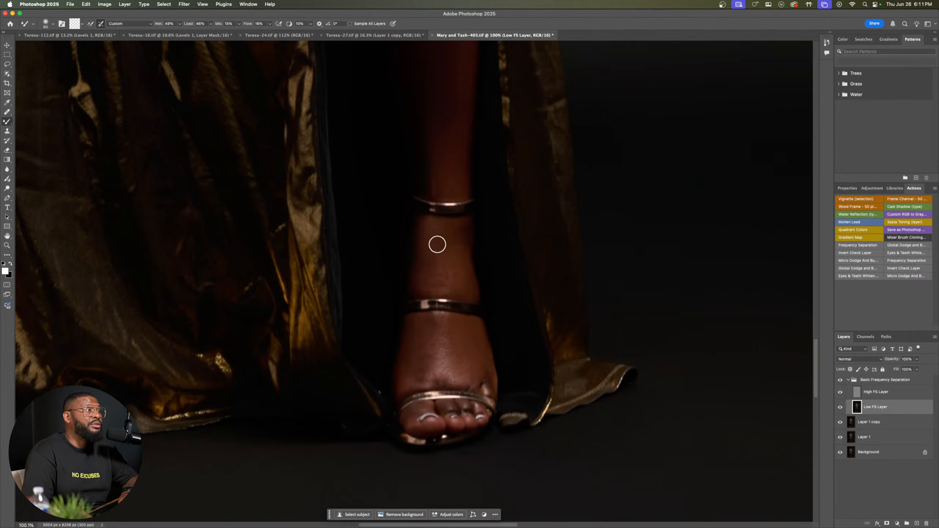
Step: Soften the tone transitions around the knee and up the thigh of the exposed leg with a larger Mixer Brush
{"action": "left_click_drag", "start_coordinate": [451, 182], "coordinate": [427, 266]}
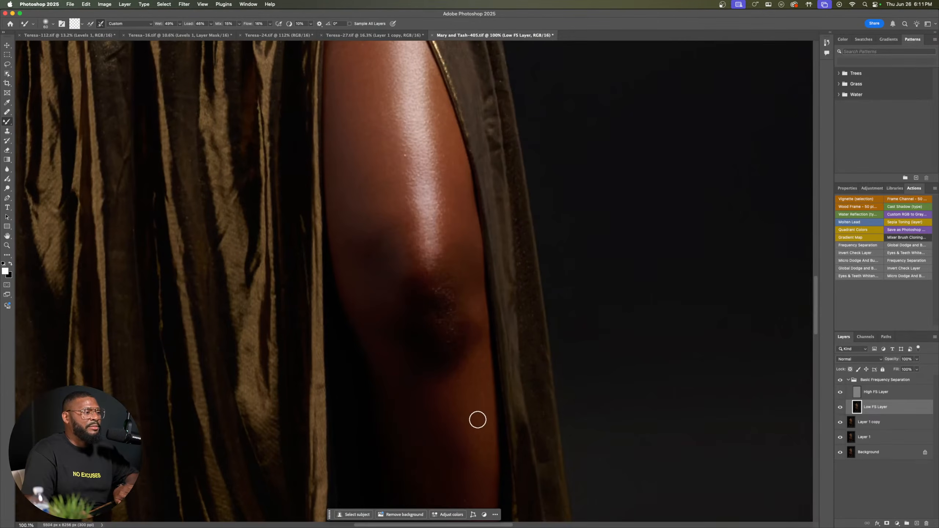
{"action": "left_click_drag", "start_coordinate": [476, 420], "coordinate": [459, 343]}
{"action": "key", "text": "bracketright"}
{"action": "key", "text": "bracketright"}
{"action": "key", "text": "bracketright"}
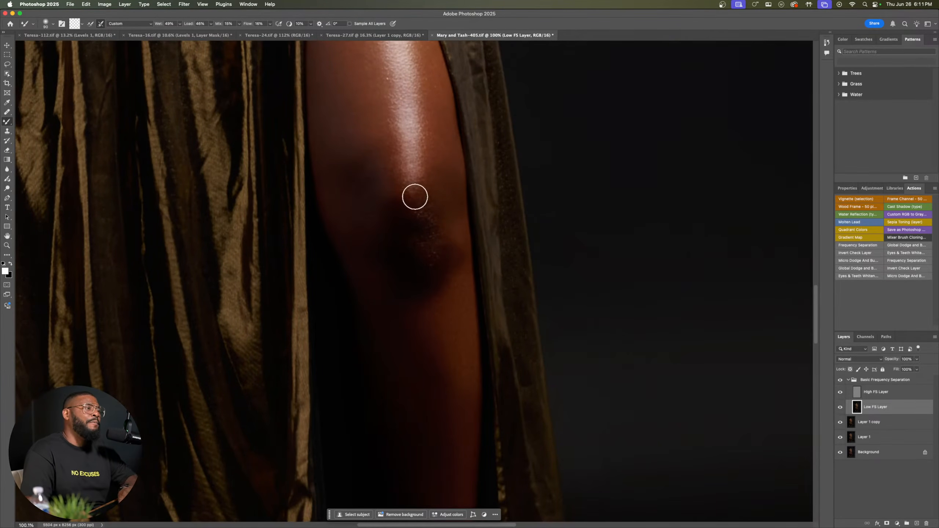
{"action": "left_click_drag", "start_coordinate": [415, 197], "coordinate": [447, 357]}
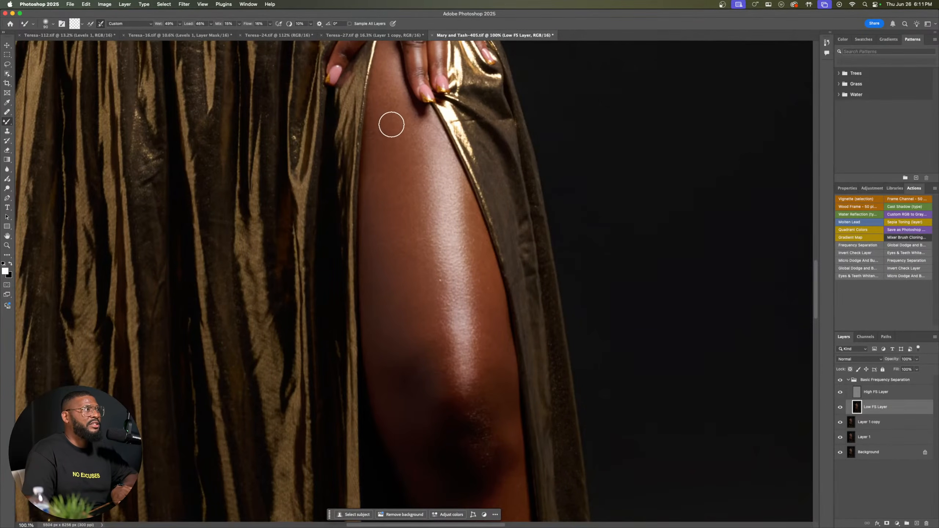
{"action": "left_click_drag", "start_coordinate": [410, 207], "coordinate": [322, 322]}
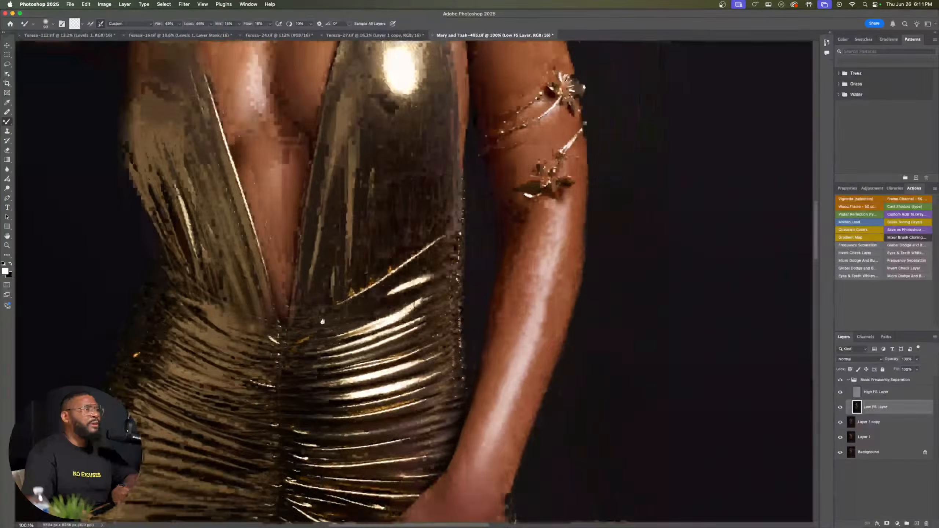
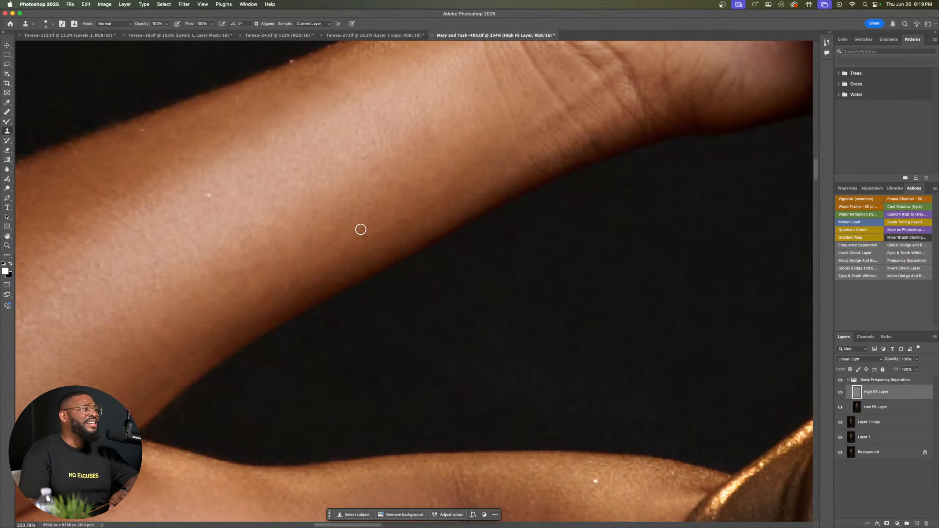
Step: Even out the skin texture along the underside of the raised forearm with the Clone Stamp on the High FS Layer
{"action": "left_click", "coordinate": [361, 229]}
{"action": "left_click", "coordinate": [358, 229], "text": "alt"}
{"action": "left_click", "coordinate": [365, 233]}
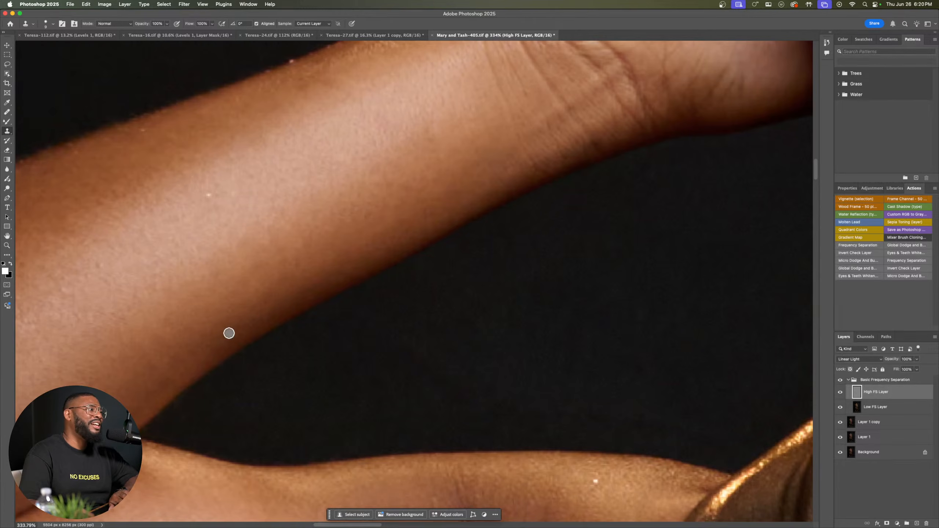
{"action": "key", "text": "ctrl+Right"}
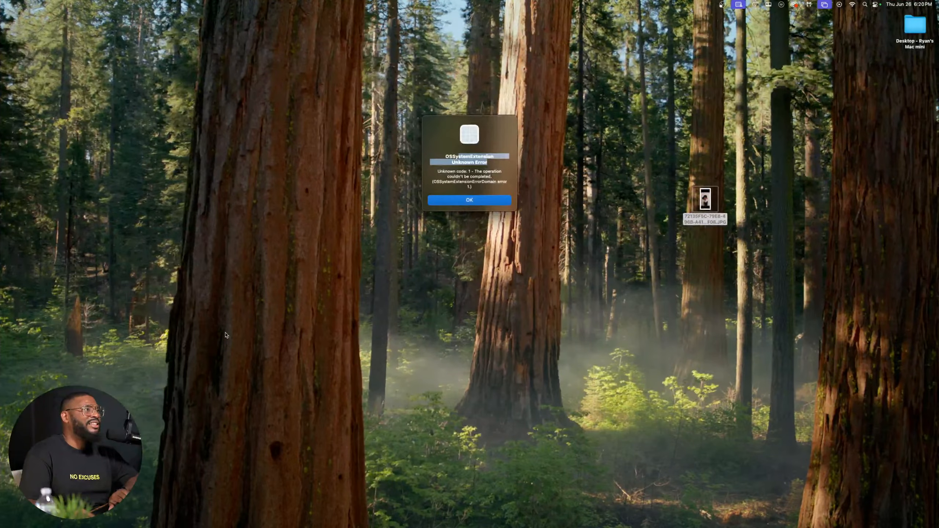
{"action": "left_click", "coordinate": [226, 335]}
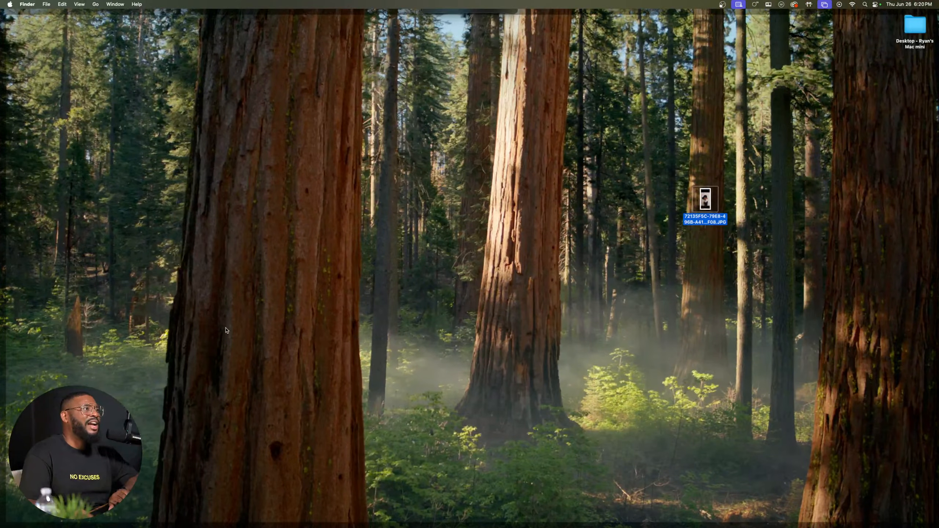
{"action": "left_click", "coordinate": [226, 336]}
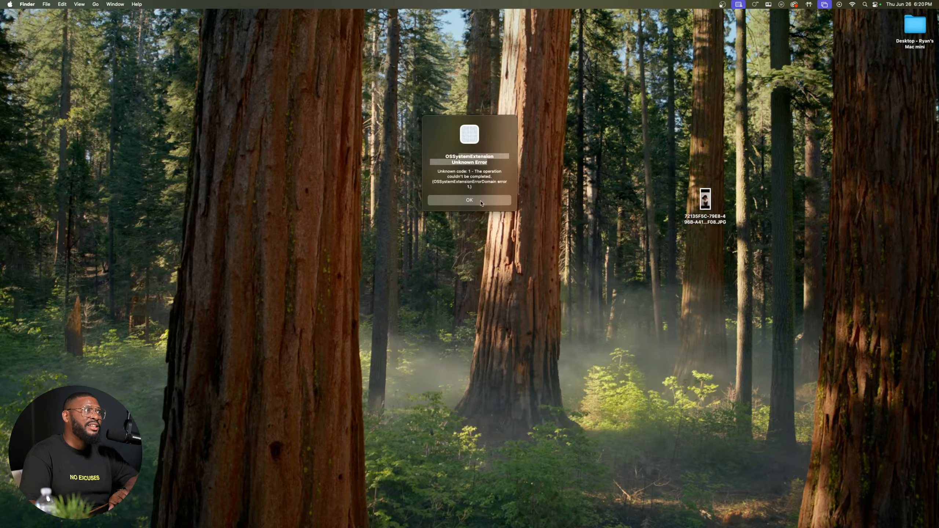
{"action": "key", "text": "ctrl+Down"}
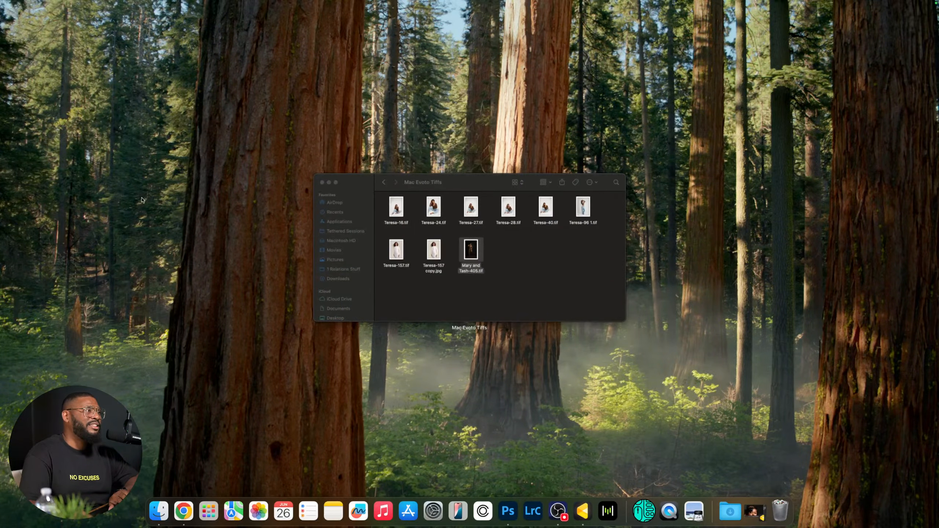
{"action": "key", "text": "ctrl+Up"}
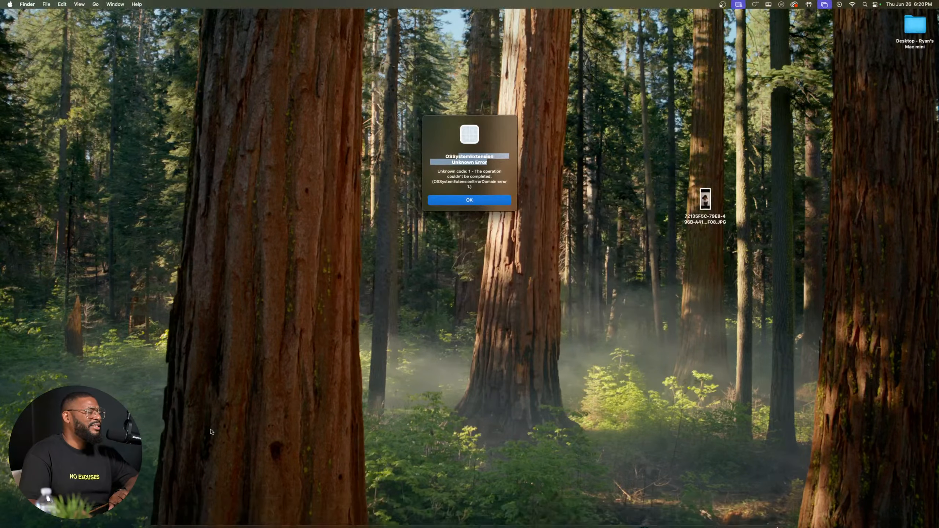
{"action": "key", "text": "ctrl+Up"}
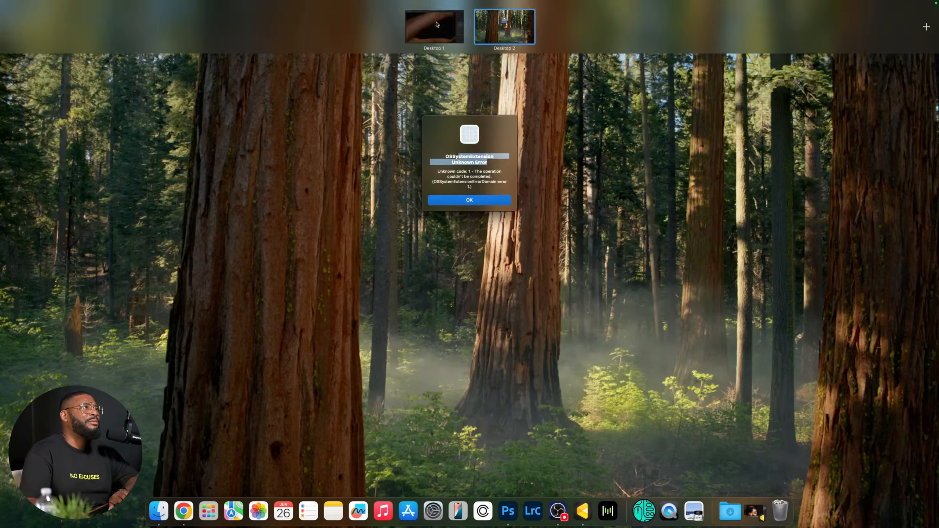
{"action": "left_click", "coordinate": [432, 27]}
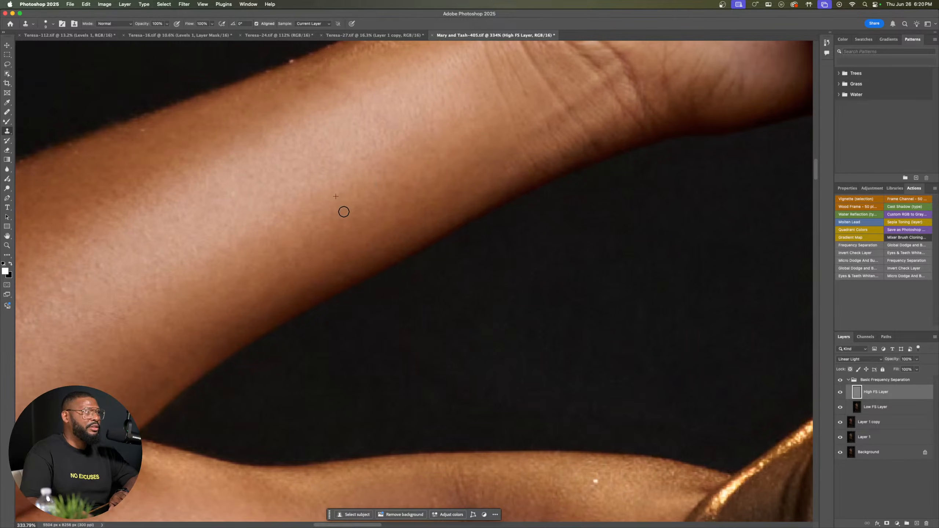
{"action": "key", "text": "ctrl+Right"}
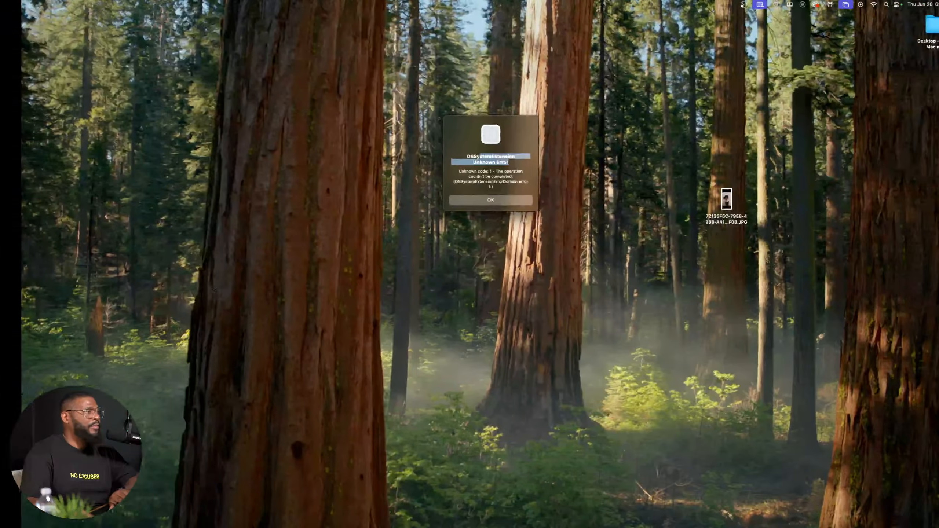
{"action": "left_click", "coordinate": [214, 299]}
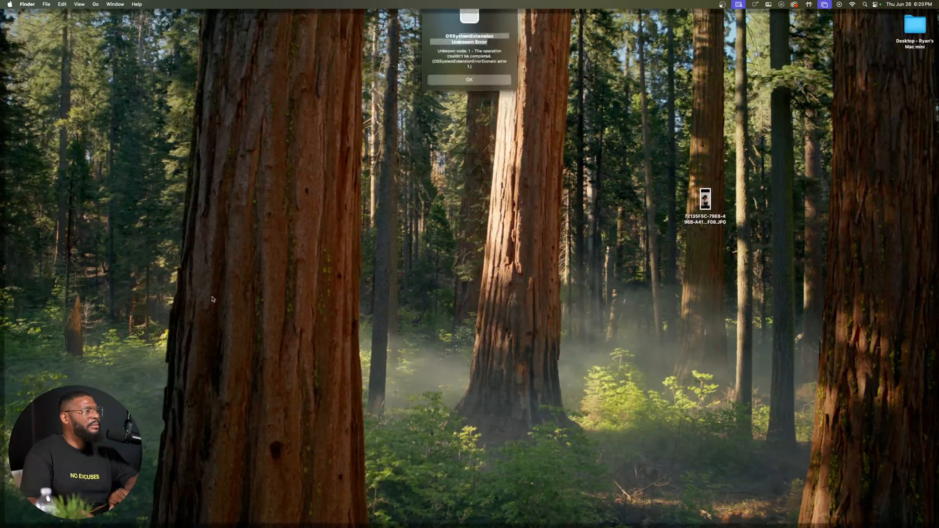
{"action": "key", "text": "ctrl+Left"}
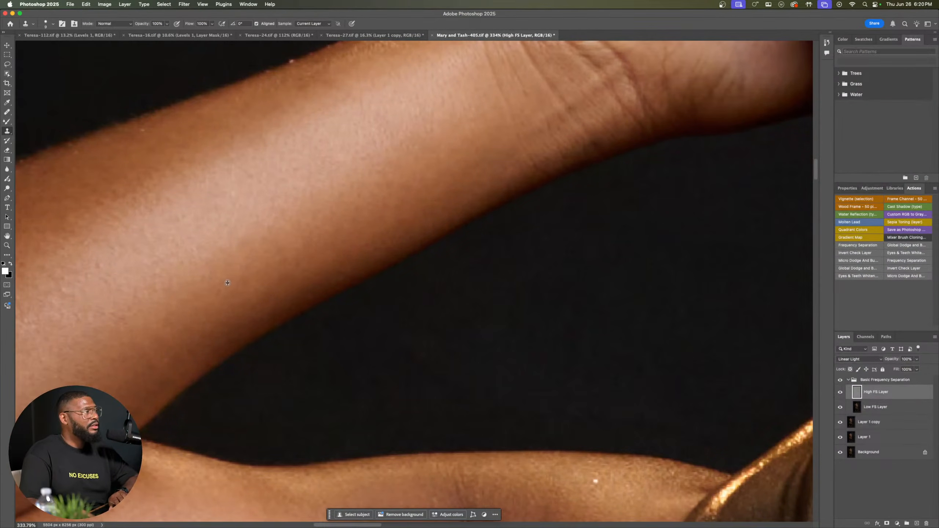
Step: Clone clean skin texture over the lower part of the raised forearm, close to the elbow bend
{"action": "left_click", "coordinate": [202, 293], "text": "alt"}
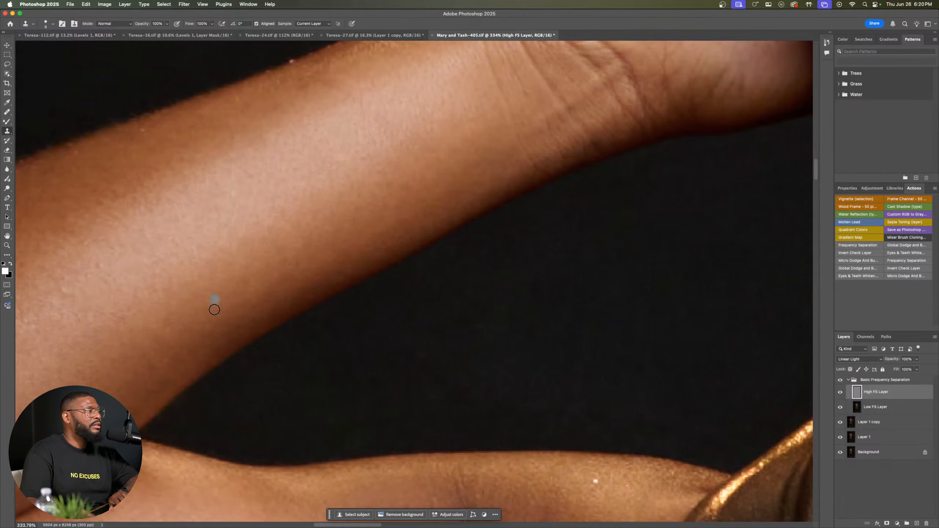
{"action": "left_click_drag", "start_coordinate": [153, 373], "coordinate": [424, 252]}
{"action": "left_click_drag", "start_coordinate": [471, 315], "coordinate": [440, 292]}
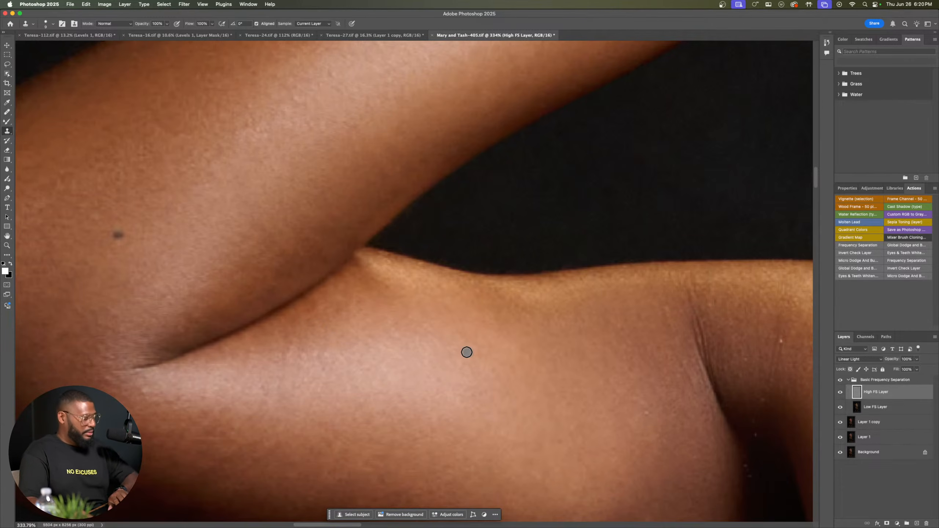
Step: Compare the raised arm before and after retouching by toggling the visibility of the Basic Frequency Separation group
{"action": "scroll", "coordinate": [466, 354], "scroll_direction": "down", "scroll_amount": 10}
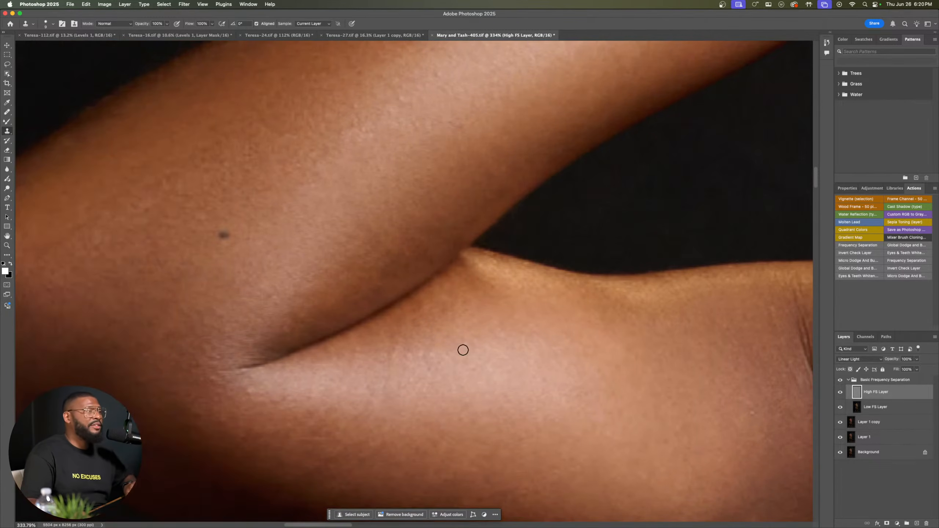
{"action": "scroll", "coordinate": [483, 343], "scroll_direction": "up", "scroll_amount": 4}
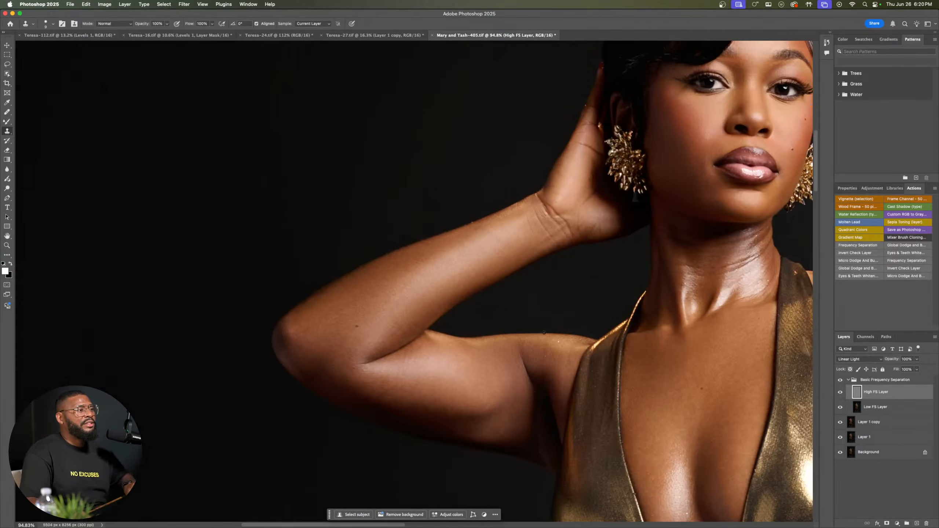
{"action": "left_click", "coordinate": [841, 380]}
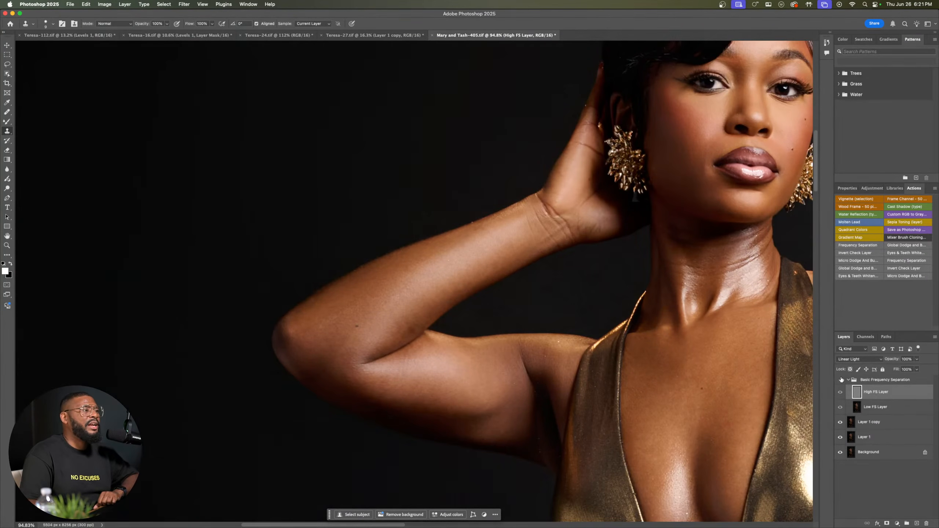
{"action": "left_click", "coordinate": [841, 380]}
{"action": "left_click", "coordinate": [841, 380]}
{"action": "left_click", "coordinate": [841, 380]}
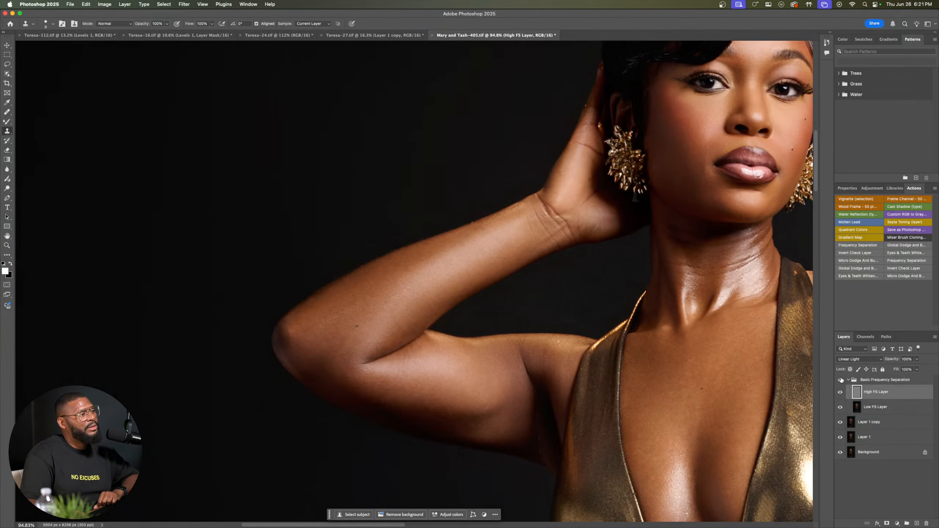
{"action": "left_click", "coordinate": [841, 380]}
{"action": "left_click", "coordinate": [842, 380]}
{"action": "left_click", "coordinate": [841, 380]}
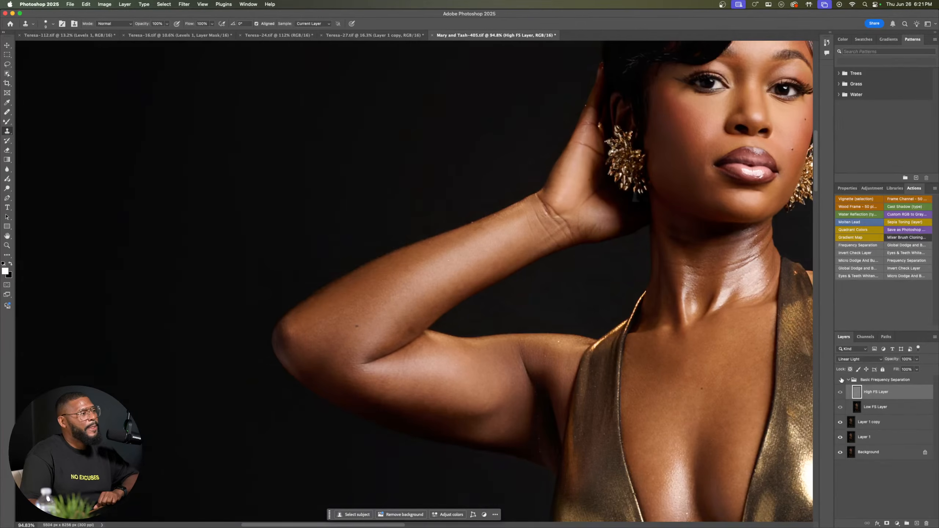
{"action": "left_click", "coordinate": [842, 380]}
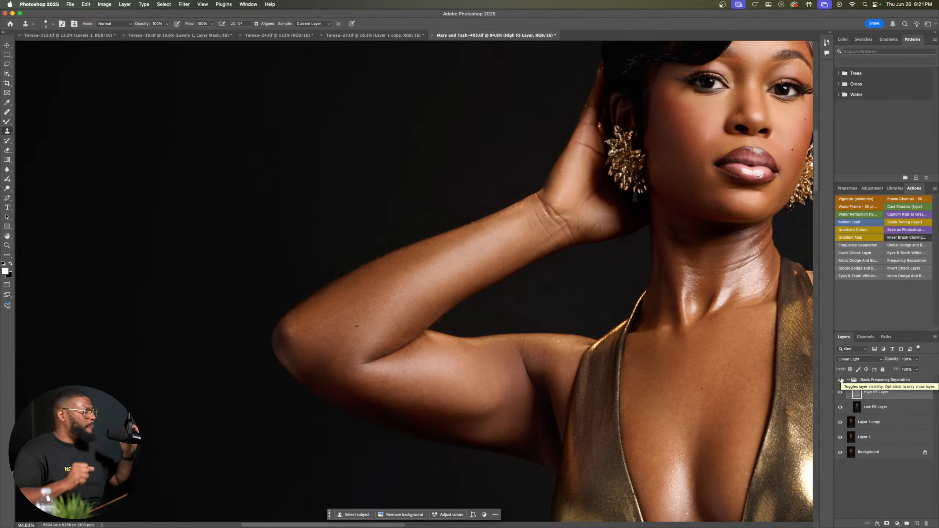
{"action": "left_click", "coordinate": [841, 381]}
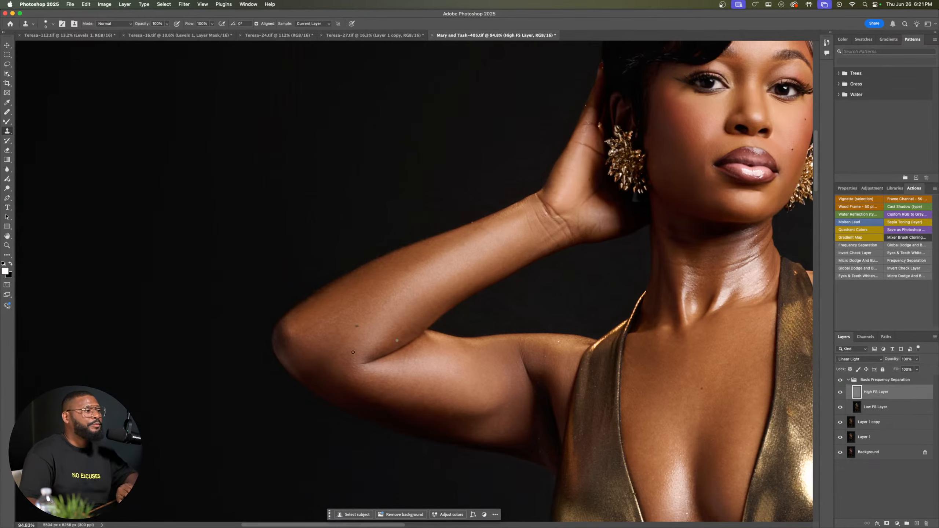
Step: Clone smoother skin texture onto the forearm beside the elbow with a larger Clone Stamp brush, undoing the stray first stroke
{"action": "left_click_drag", "start_coordinate": [413, 339], "coordinate": [435, 335]}
{"action": "key", "text": "super+z"}
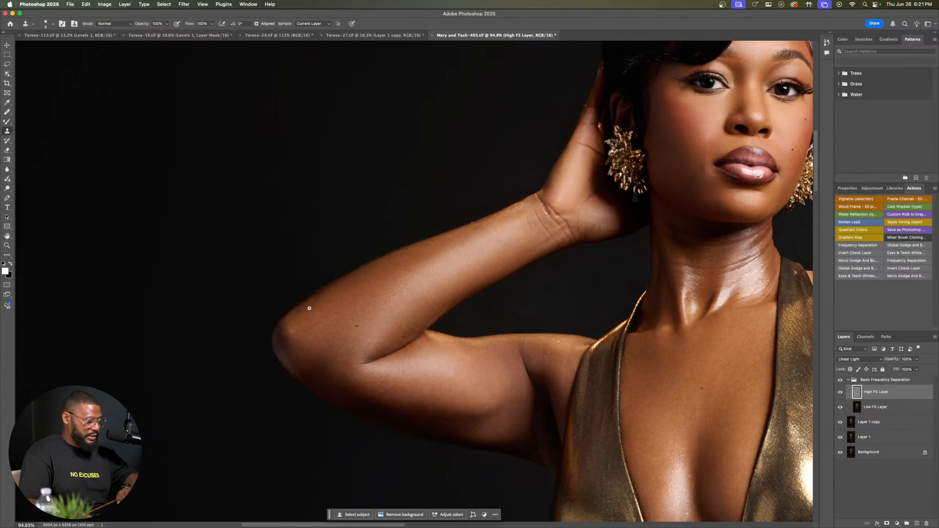
{"action": "scroll", "coordinate": [310, 309], "scroll_direction": "up", "scroll_amount": 5}
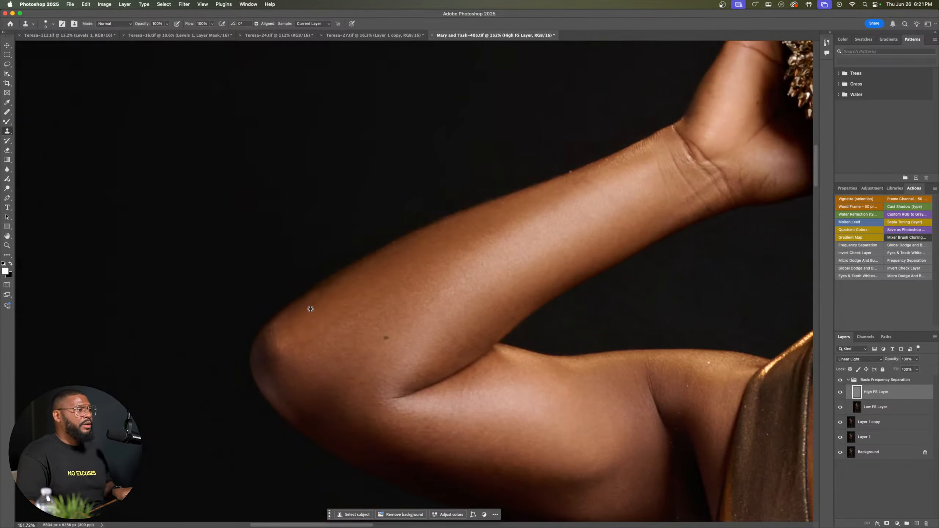
{"action": "scroll", "coordinate": [310, 309], "scroll_direction": "up", "scroll_amount": 5}
{"action": "key", "text": "bracketright"}
{"action": "key", "text": "bracketright"}
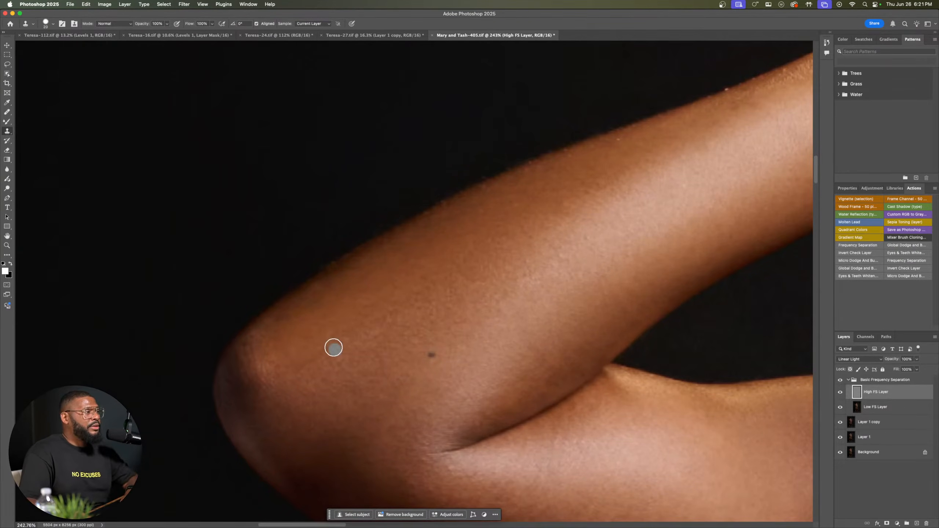
{"action": "key", "text": "bracketleft"}
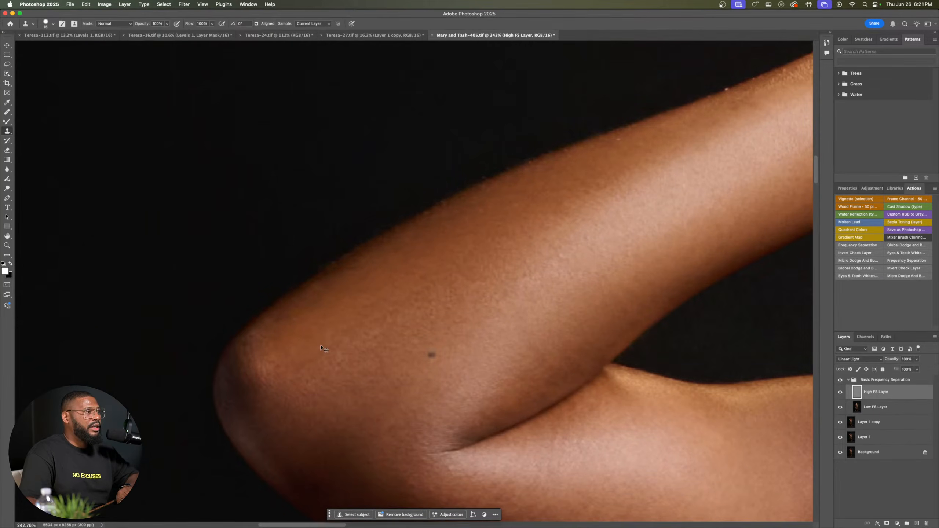
{"action": "left_click", "coordinate": [333, 339], "text": "alt"}
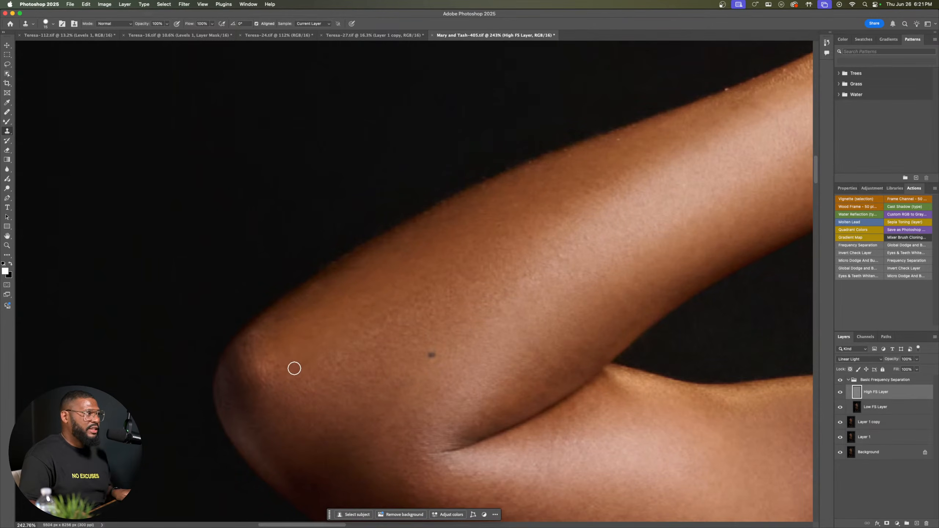
{"action": "left_click", "coordinate": [349, 316], "text": "alt"}
{"action": "mouse_move", "coordinate": [362, 330]}
{"action": "left_mouse_down"}
{"action": "mouse_move", "coordinate": [334, 349]}
{"action": "mouse_move", "coordinate": [348, 345]}
{"action": "left_mouse_up"}
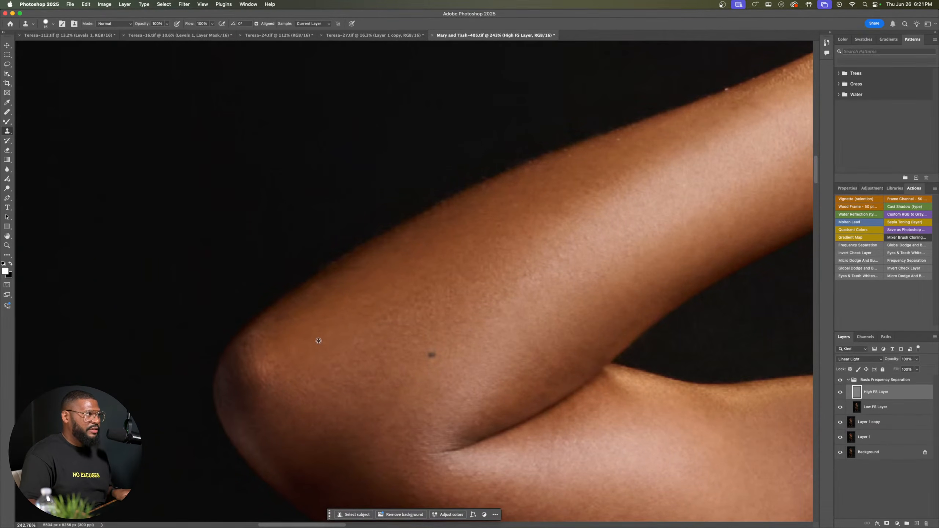
Step: Retouch the texture on the upper side of the forearm toward the wrist with a smaller Clone Stamp brush
{"action": "left_click_drag", "start_coordinate": [525, 323], "coordinate": [424, 304]}
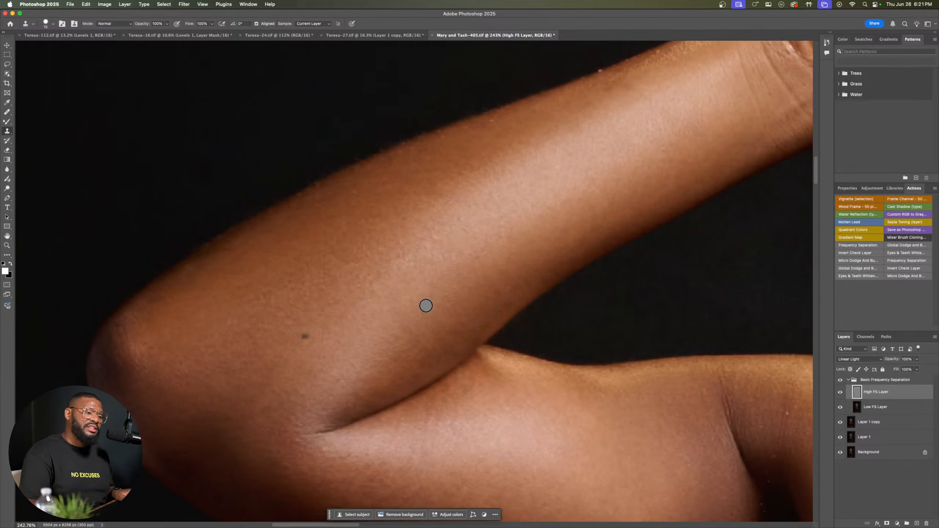
{"action": "left_click_drag", "start_coordinate": [478, 275], "coordinate": [440, 281]}
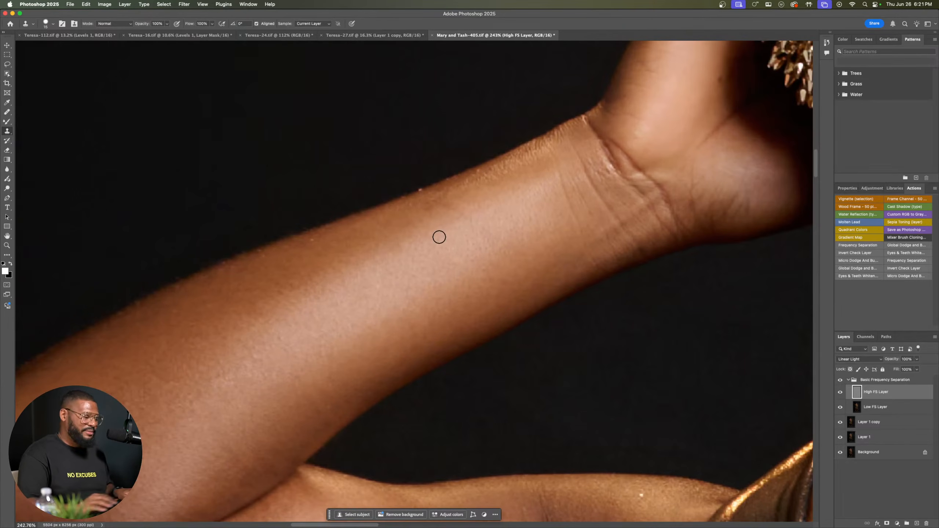
{"action": "key", "text": "bracketleft"}
{"action": "key", "text": "bracketleft"}
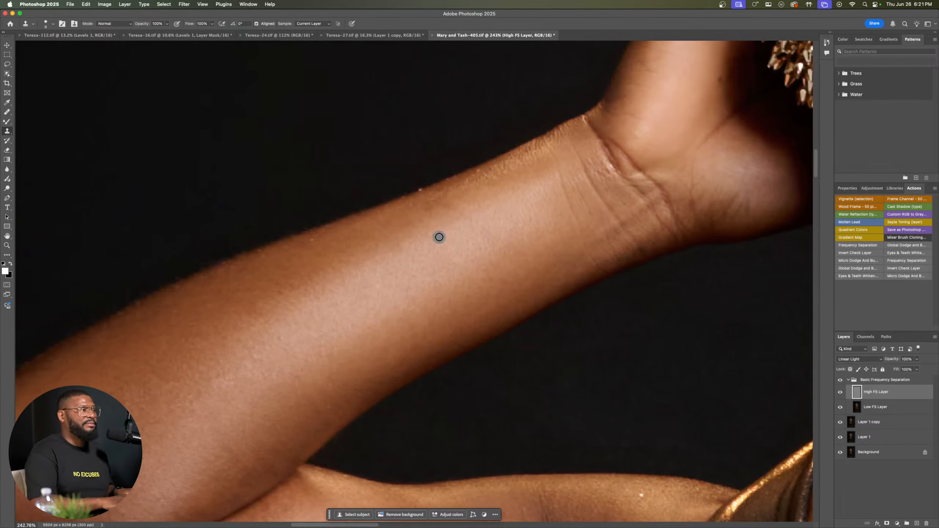
{"action": "left_click", "coordinate": [421, 214], "text": "alt"}
{"action": "left_click", "coordinate": [429, 203]}
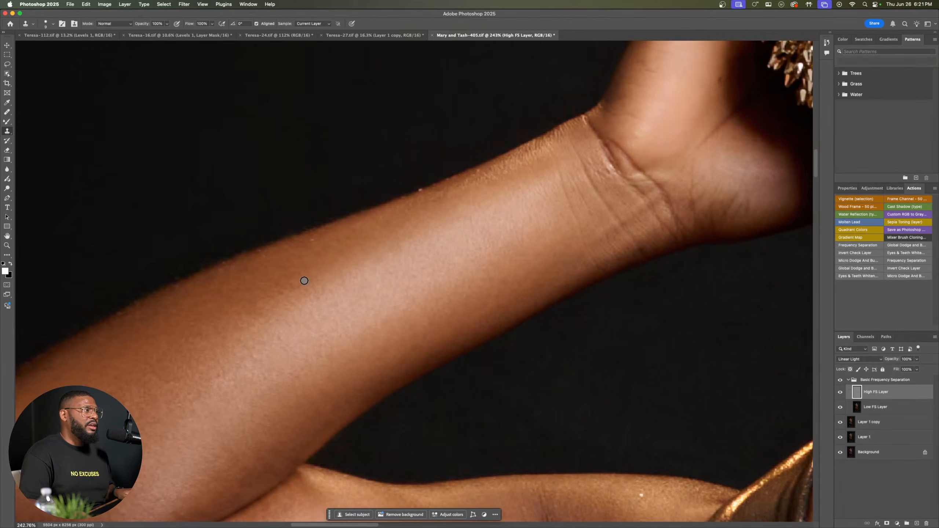
Step: Clone even texture over the rough patches midway along the upper side of the forearm
{"action": "left_click_drag", "start_coordinate": [303, 280], "coordinate": [304, 291]}
{"action": "left_click", "coordinate": [314, 269], "text": "alt"}
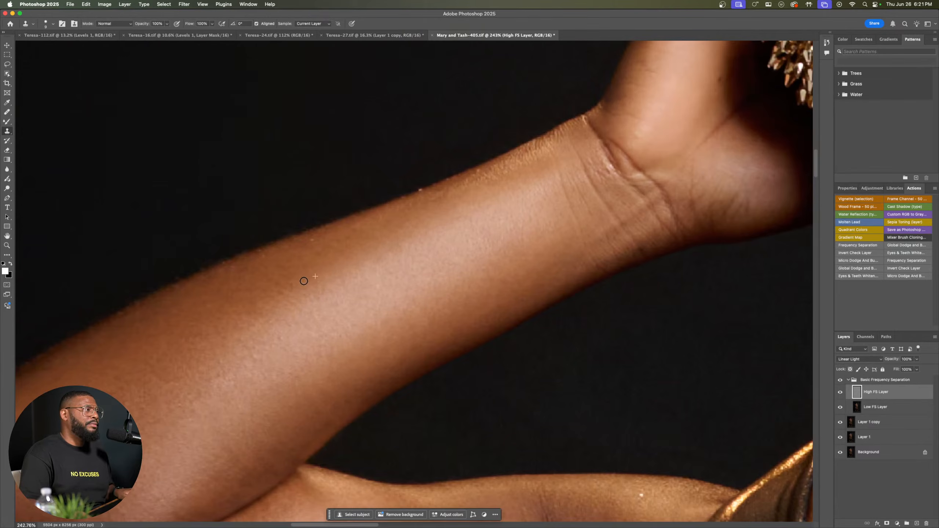
{"action": "left_click", "coordinate": [304, 282], "text": "alt"}
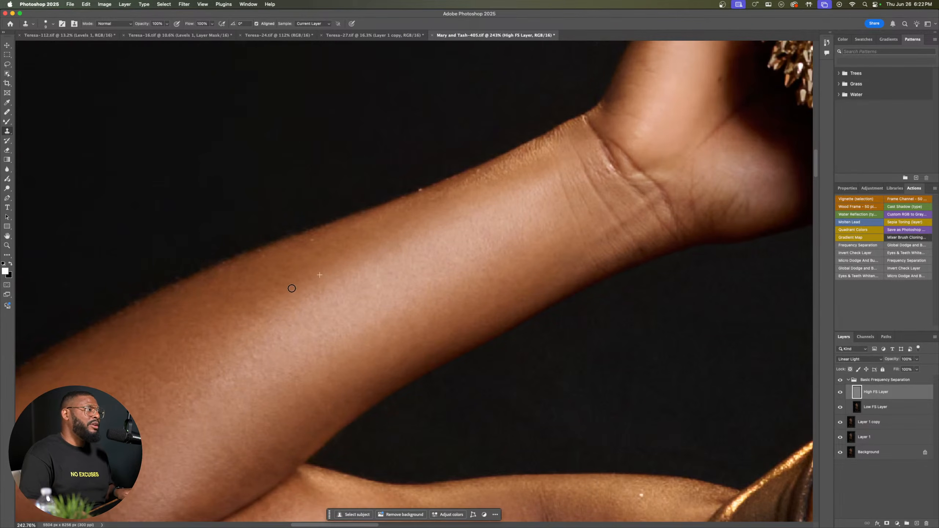
{"action": "left_click_drag", "start_coordinate": [292, 288], "coordinate": [278, 288]}
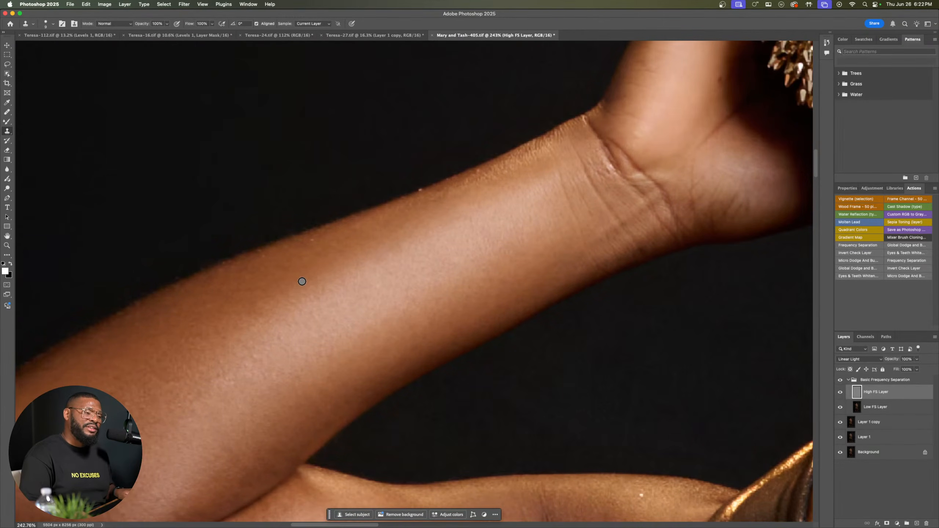
Step: Clone even texture over the rough spots on the forearm near the elbow
{"action": "left_click_drag", "start_coordinate": [278, 340], "coordinate": [409, 273]}
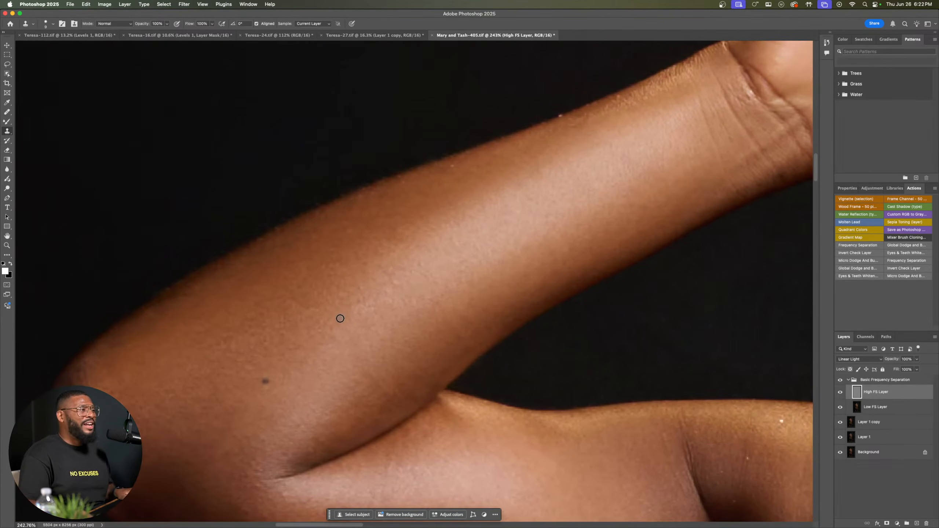
{"action": "left_click", "coordinate": [272, 283], "text": "alt"}
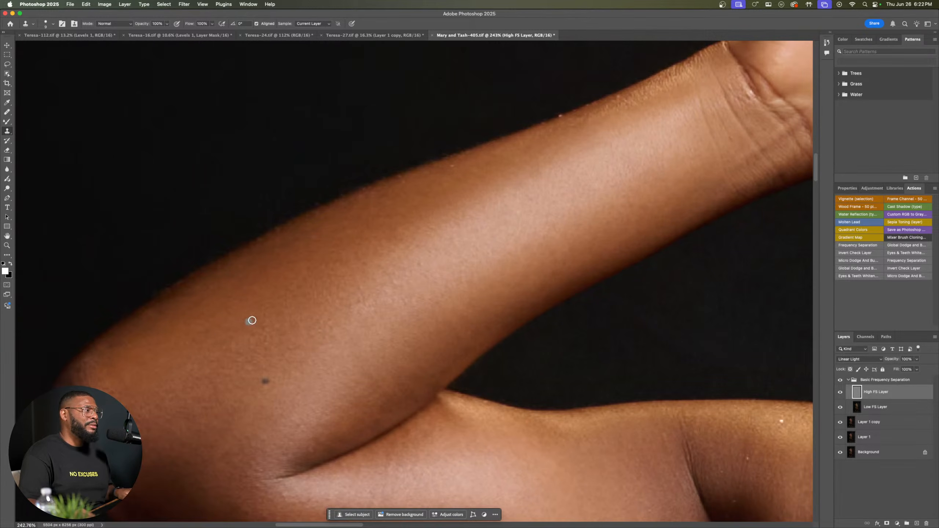
{"action": "left_click", "coordinate": [264, 329]}
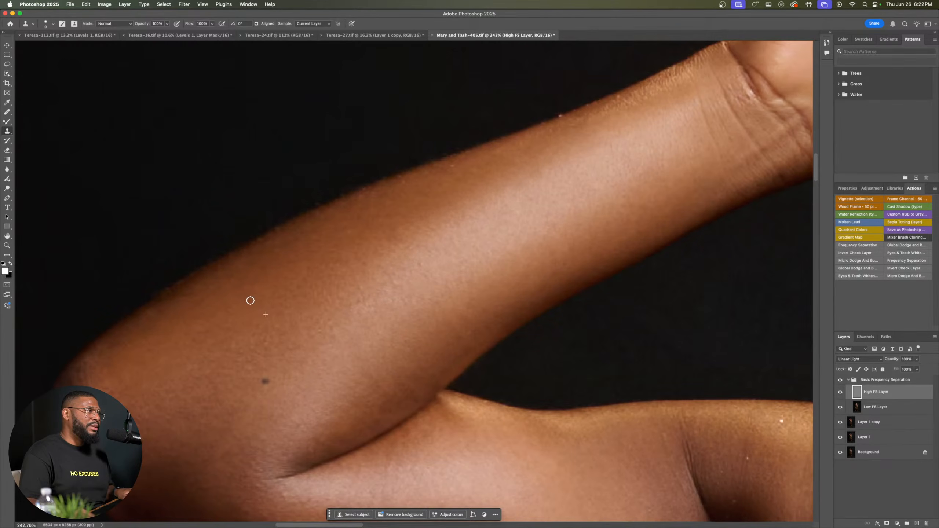
Step: Clone smoother skin texture over the fine line and rough patches on the front of the shoulder below the butterfly tattoo
{"action": "left_click_drag", "start_coordinate": [636, 268], "coordinate": [351, 125]}
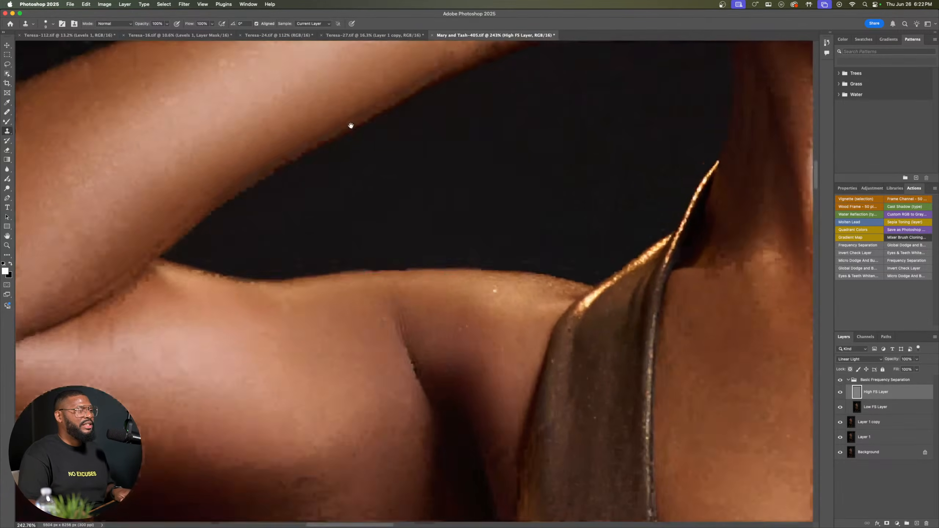
{"action": "scroll", "coordinate": [351, 126], "scroll_direction": "down", "scroll_amount": 3}
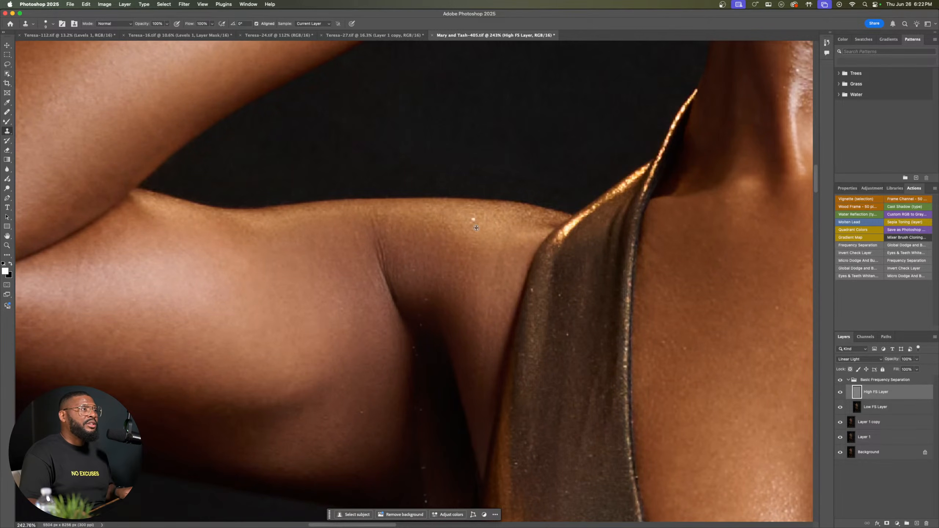
{"action": "scroll", "coordinate": [465, 220], "scroll_direction": "right", "scroll_amount": 10}
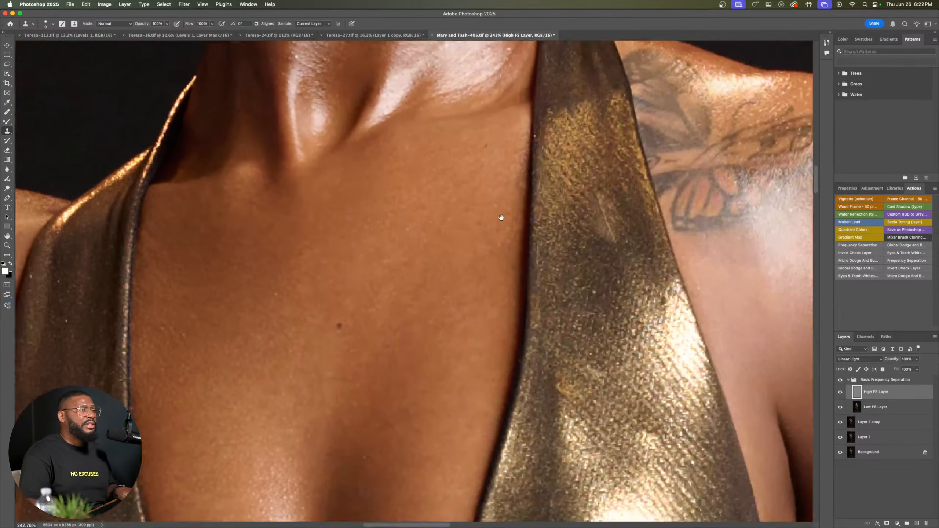
{"action": "left_click_drag", "start_coordinate": [502, 218], "coordinate": [220, 235]}
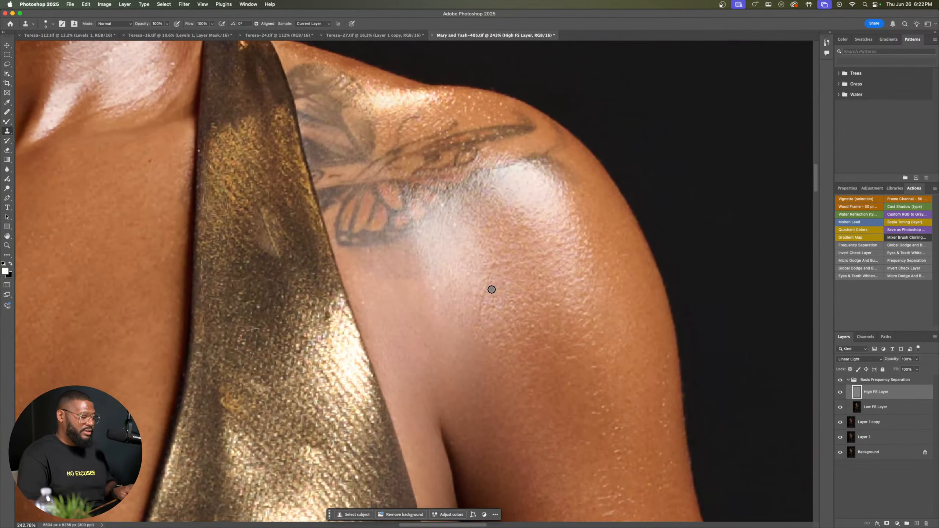
{"action": "left_click_drag", "start_coordinate": [499, 269], "coordinate": [491, 276]}
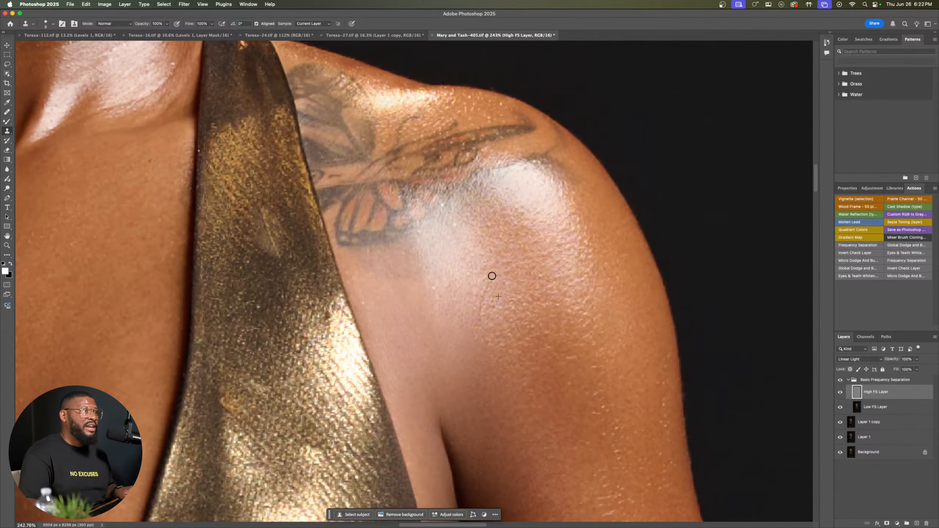
{"action": "left_click", "coordinate": [515, 312], "text": "alt"}
{"action": "left_click", "coordinate": [514, 324]}
{"action": "left_click", "coordinate": [511, 328], "text": "alt"}
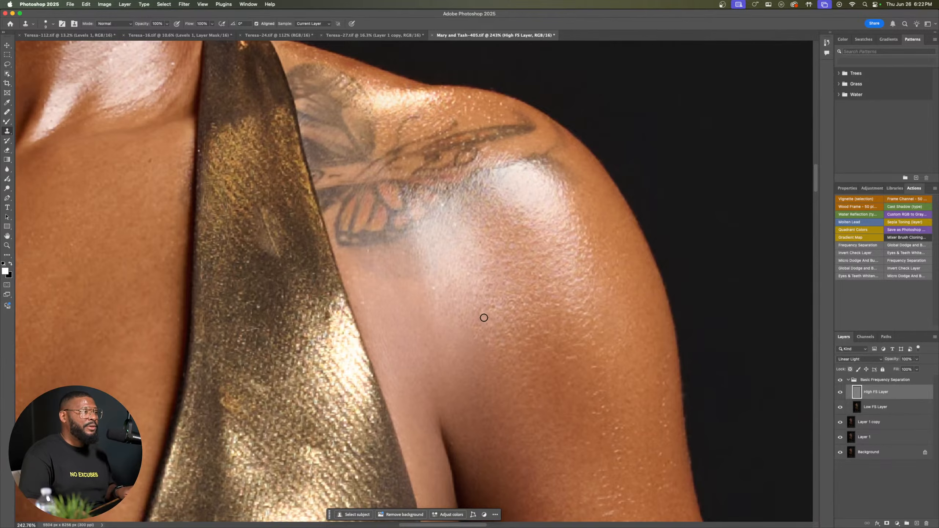
{"action": "left_click_drag", "start_coordinate": [483, 319], "coordinate": [476, 341]}
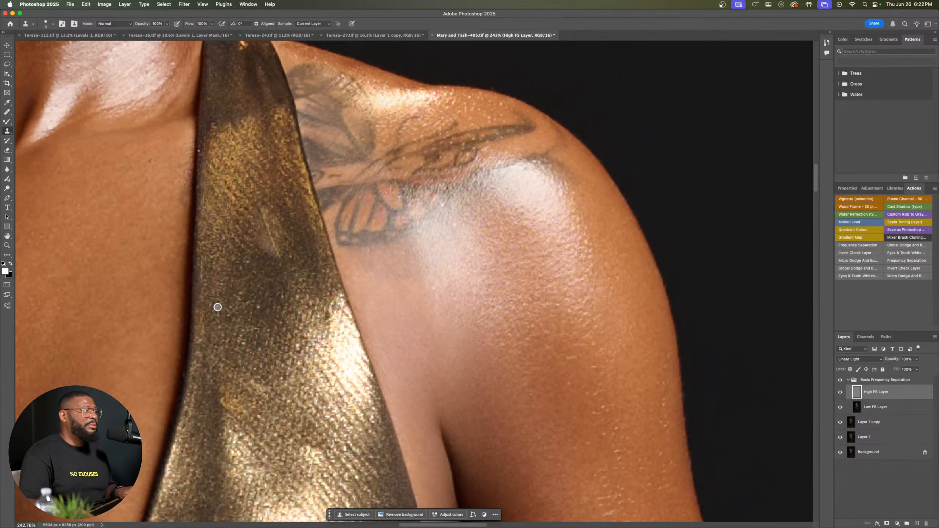
Step: Examine the full portrait from the face down to the feet for skin areas that still need texture retouching
{"action": "scroll", "coordinate": [219, 303], "scroll_direction": "down", "scroll_amount": 6}
{"action": "scroll", "coordinate": [219, 304], "scroll_direction": "down", "scroll_amount": 10}
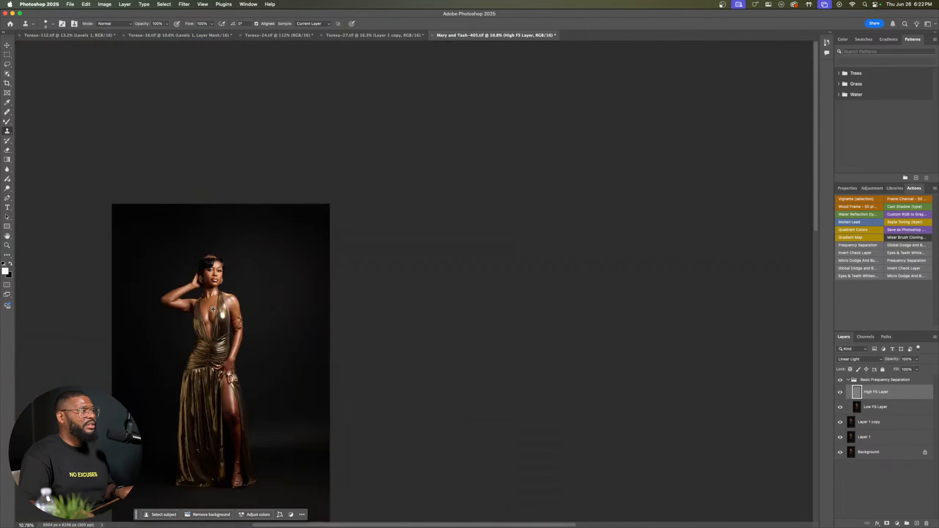
{"action": "scroll", "coordinate": [214, 311], "scroll_direction": "up", "scroll_amount": 7}
{"action": "left_click_drag", "start_coordinate": [246, 374], "coordinate": [296, 362]}
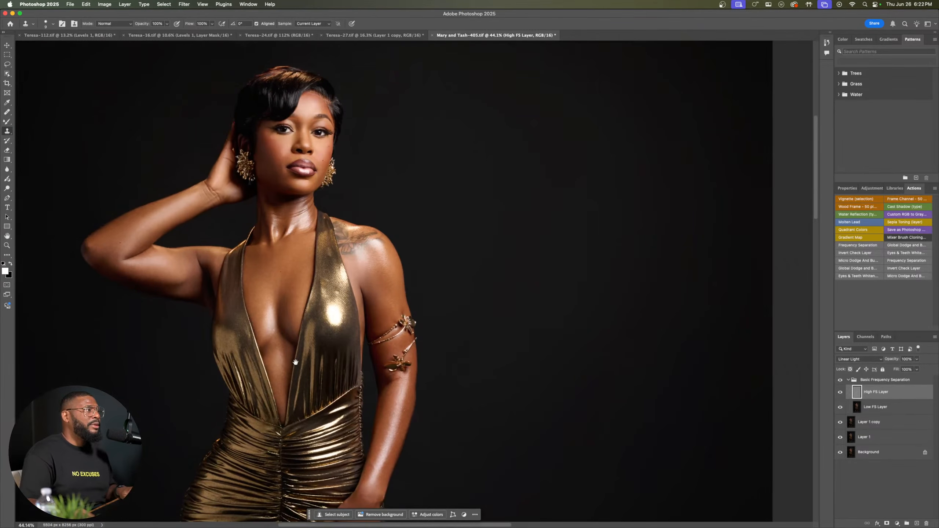
{"action": "scroll", "coordinate": [278, 277], "scroll_direction": "down", "scroll_amount": 10}
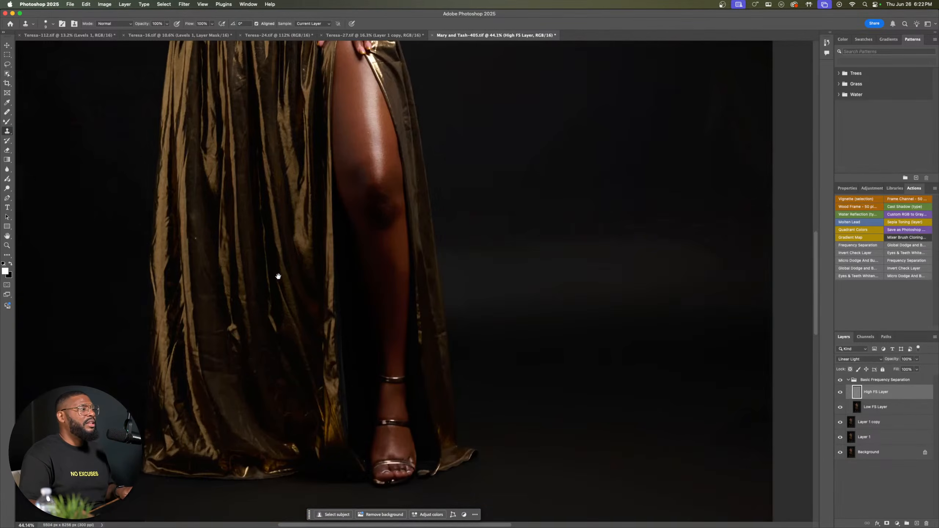
{"action": "scroll", "coordinate": [299, 268], "scroll_direction": "up", "scroll_amount": 5}
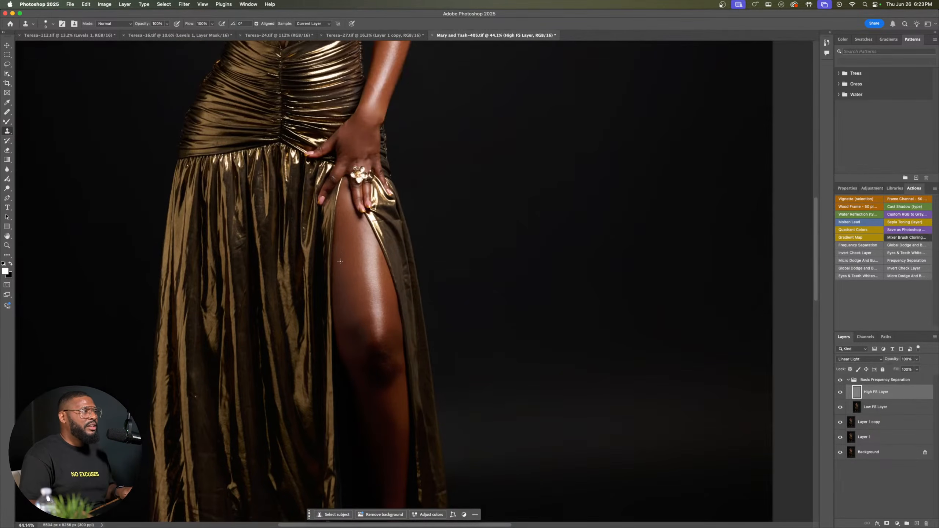
{"action": "scroll", "coordinate": [341, 250], "scroll_direction": "up", "scroll_amount": 5}
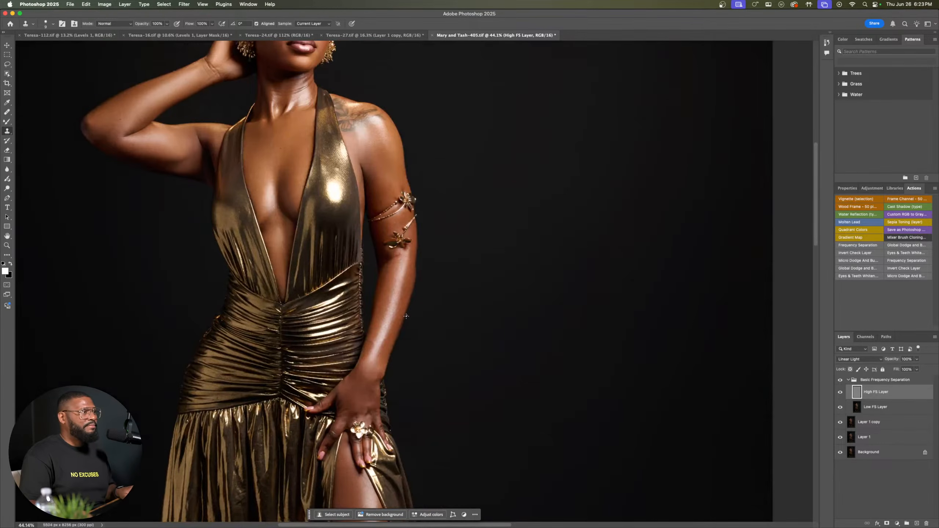
Step: Clone clean texture over the skin marks at the inner elbow of the lowered arm, just below the flower ornament
{"action": "scroll", "coordinate": [408, 313], "scroll_direction": "up", "scroll_amount": 2}
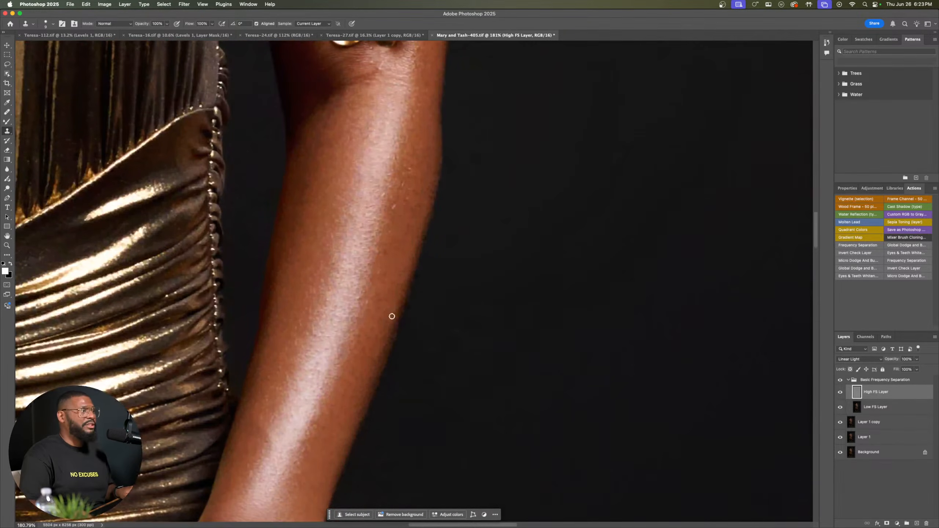
{"action": "left_click_drag", "start_coordinate": [348, 225], "coordinate": [398, 371]}
{"action": "left_click_drag", "start_coordinate": [390, 296], "coordinate": [401, 345]}
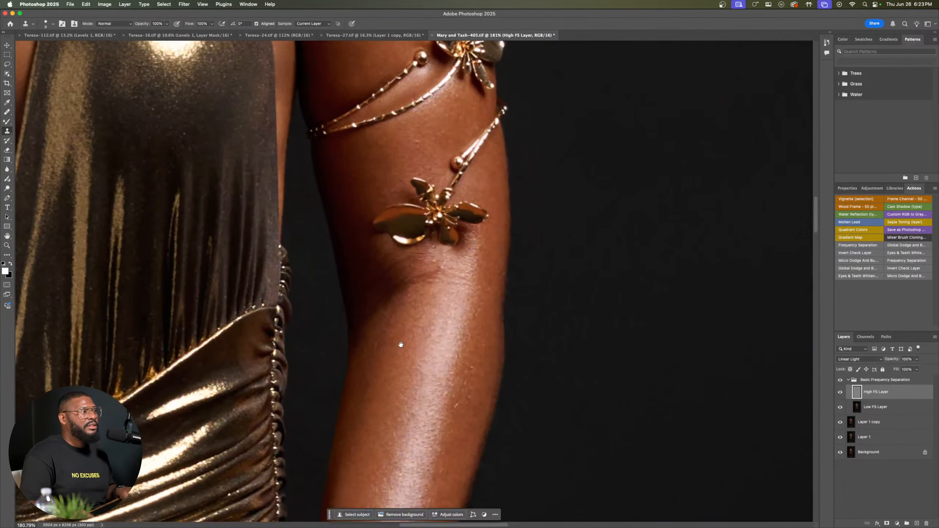
{"action": "scroll", "coordinate": [457, 264], "scroll_direction": "up", "scroll_amount": 5}
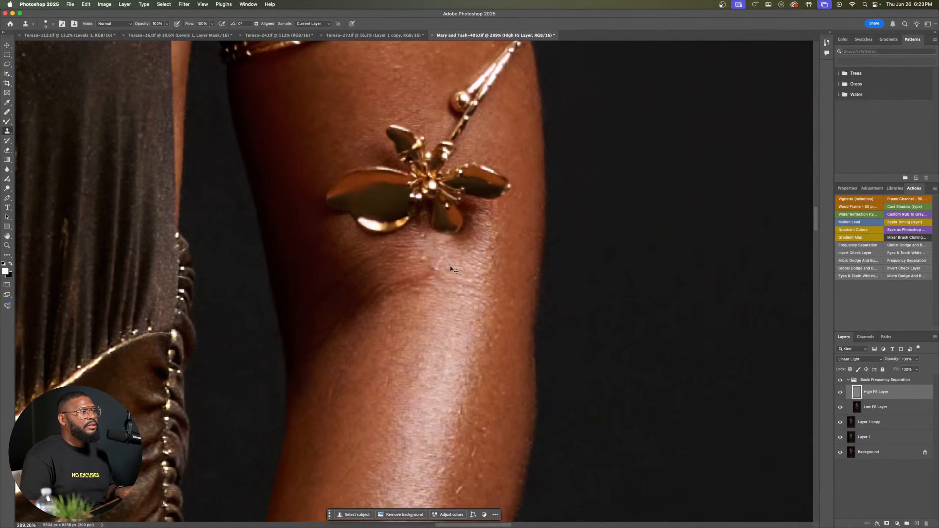
{"action": "left_click", "coordinate": [451, 269], "text": "alt"}
{"action": "mouse_move", "coordinate": [438, 270]}
{"action": "left_mouse_down"}
{"action": "mouse_move", "coordinate": [444, 257]}
{"action": "mouse_move", "coordinate": [426, 261]}
{"action": "left_mouse_up"}
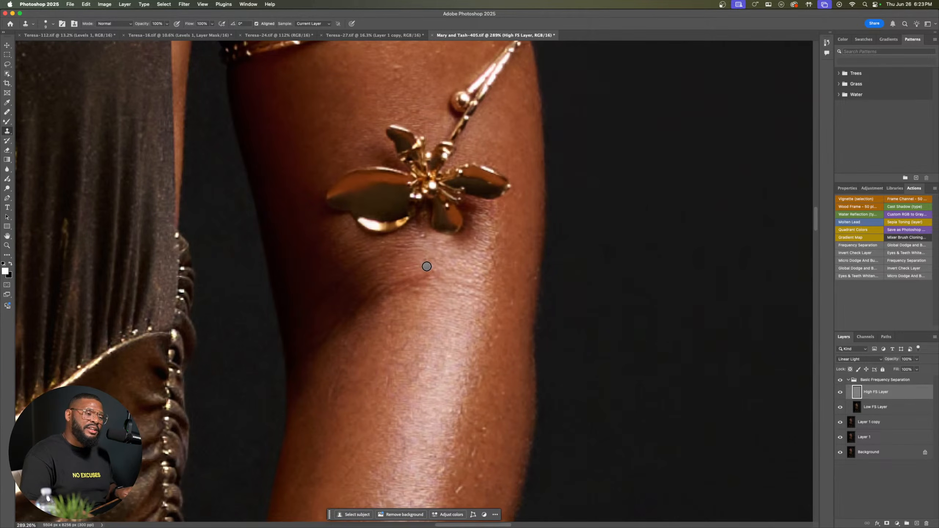
Step: Clone away the texture blemishes on the lowered arm between the gold armband strands and the lower flower ornament
{"action": "scroll", "coordinate": [427, 267], "scroll_direction": "up", "scroll_amount": 5}
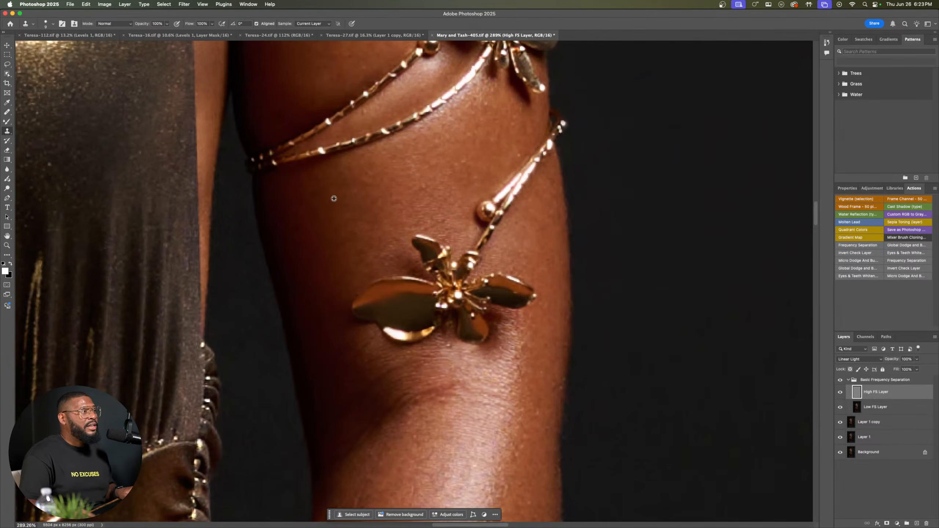
{"action": "left_click", "coordinate": [346, 191]}
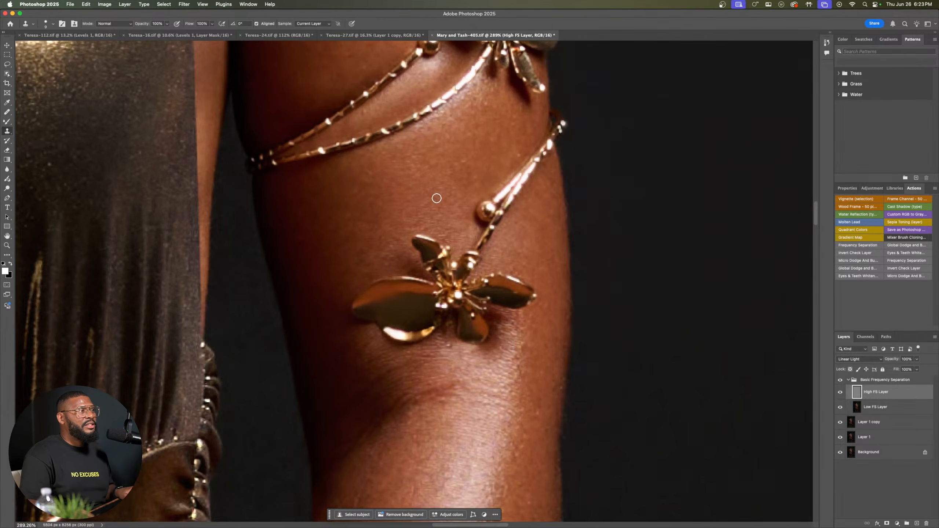
{"action": "left_click_drag", "start_coordinate": [465, 157], "coordinate": [459, 168]}
Step: Clone even skin texture over the uneven spots on the upper arm just above the gold armband
{"action": "scroll", "coordinate": [459, 168], "scroll_direction": "up", "scroll_amount": 10}
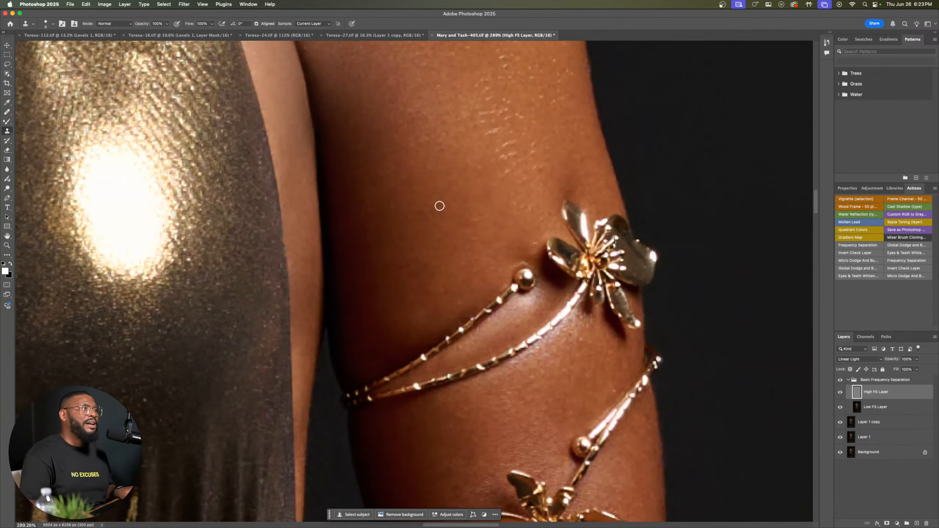
{"action": "left_click", "coordinate": [463, 211], "text": "alt"}
{"action": "left_click", "coordinate": [474, 222]}
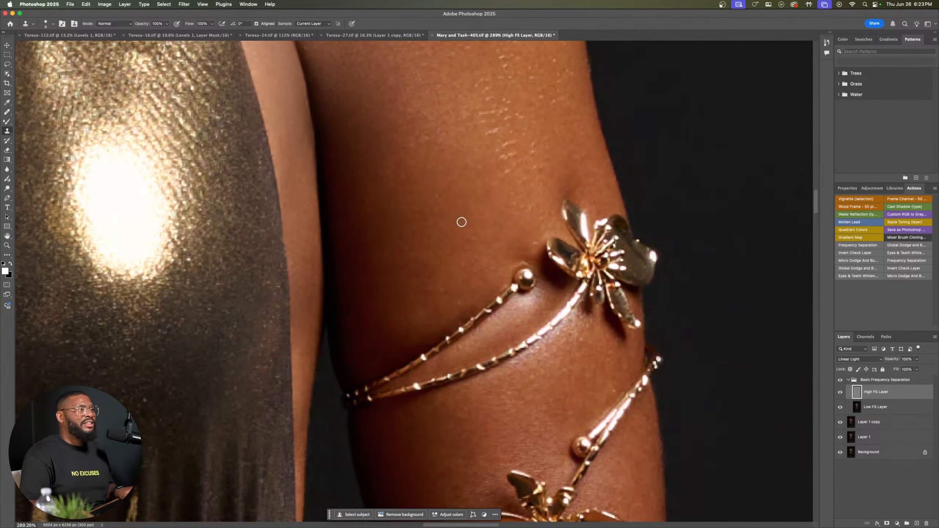
{"action": "left_click", "coordinate": [453, 263], "text": "alt"}
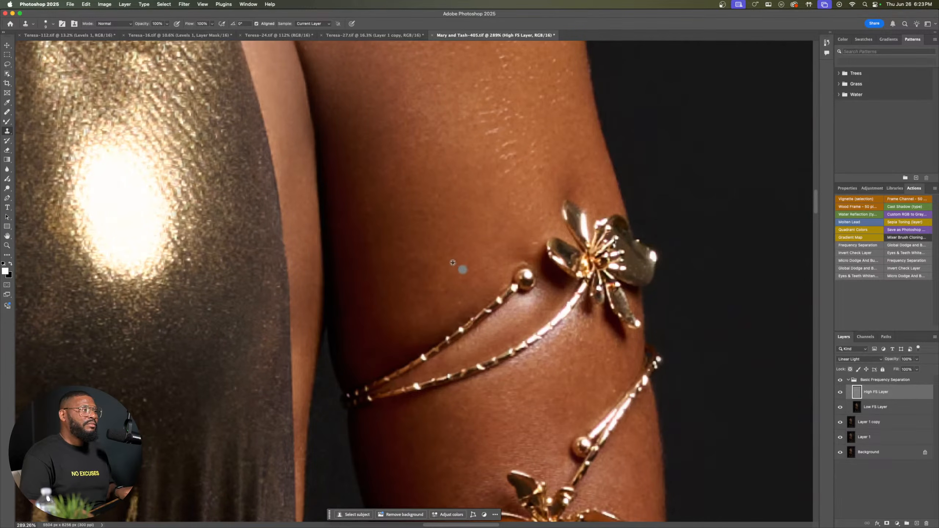
{"action": "left_click_drag", "start_coordinate": [427, 293], "coordinate": [450, 290]}
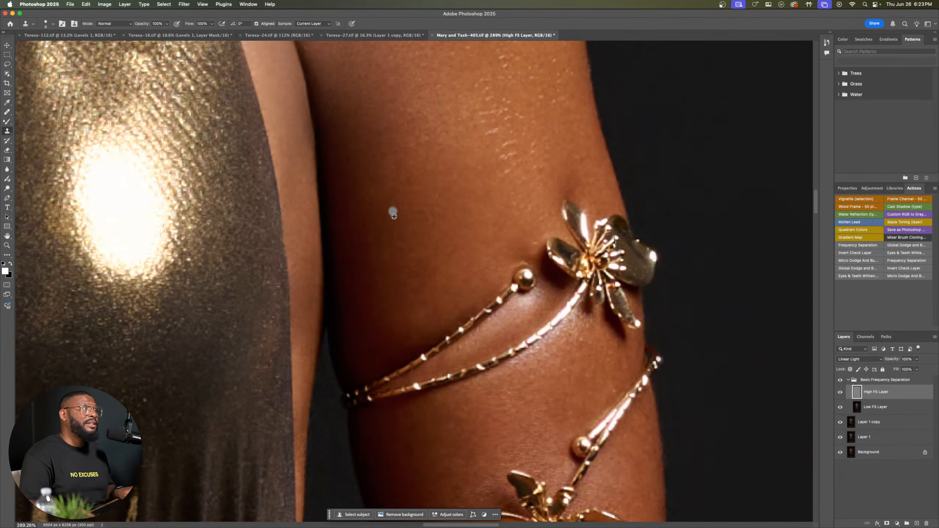
Step: Clone out the small bright spot on the shoulder highlight beneath the butterfly tattoo
{"action": "left_click_drag", "start_coordinate": [423, 201], "coordinate": [488, 351]}
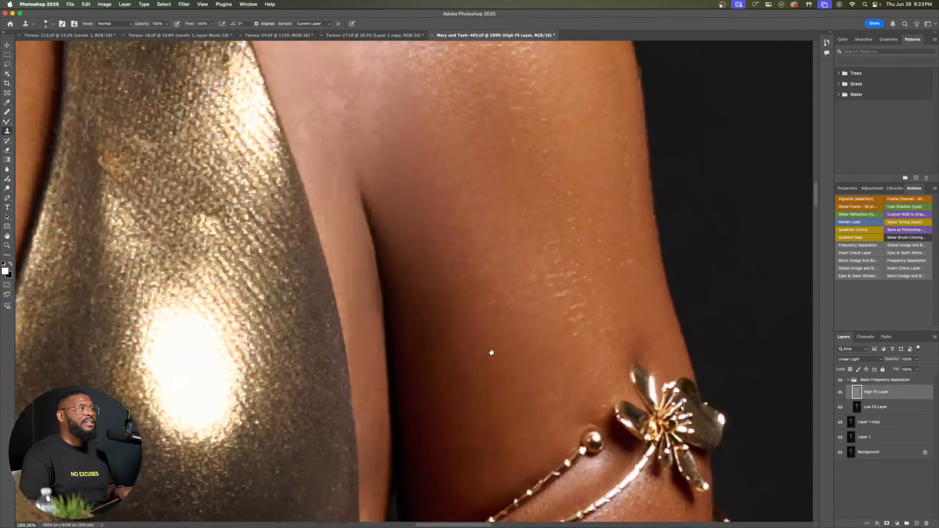
{"action": "left_click_drag", "start_coordinate": [442, 193], "coordinate": [466, 279]}
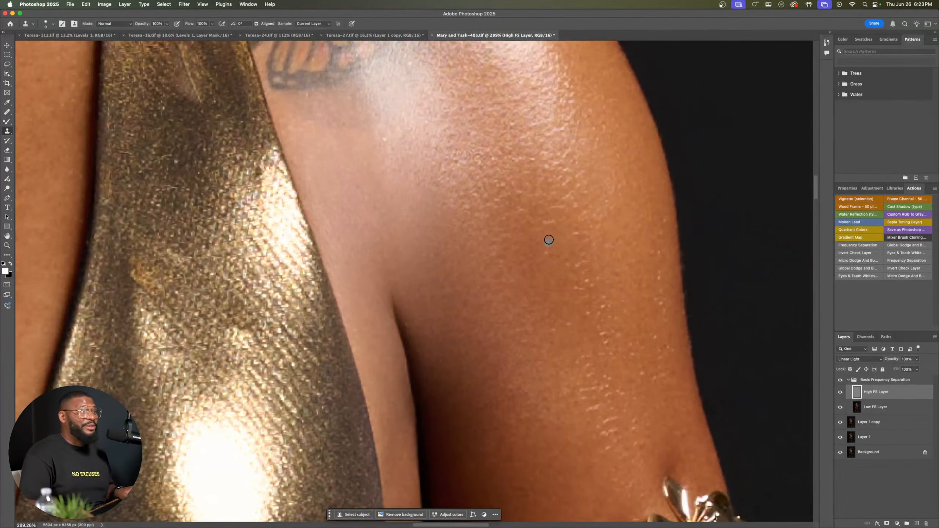
{"action": "left_click_drag", "start_coordinate": [429, 191], "coordinate": [492, 304]}
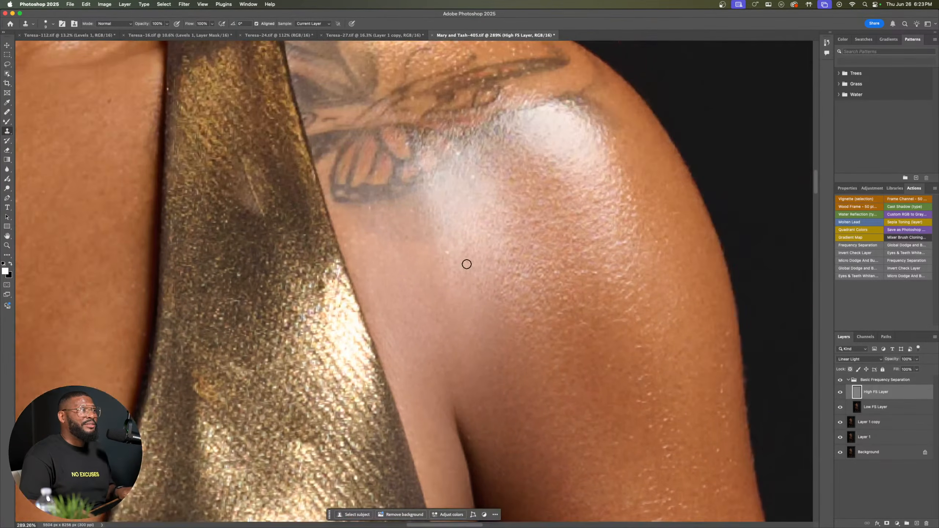
{"action": "left_click", "coordinate": [469, 259], "text": "alt"}
{"action": "left_click", "coordinate": [448, 252]}
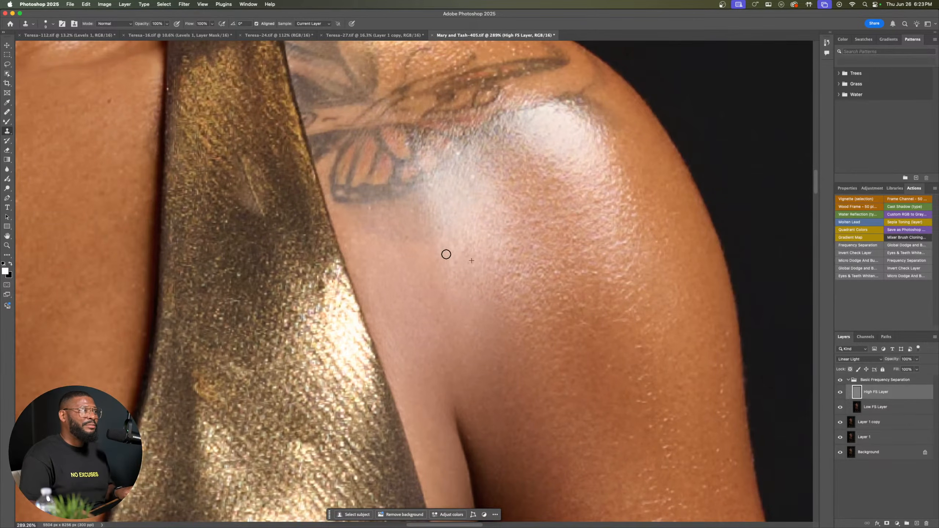
Step: Clone smooth texture over the skin on the shadowed side of the face beside the corner of the mouth
{"action": "mouse_move", "coordinate": [405, 229]}
{"action": "left_mouse_down"}
{"action": "mouse_move", "coordinate": [499, 342]}
{"action": "mouse_move", "coordinate": [598, 319]}
{"action": "mouse_move", "coordinate": [554, 296]}
{"action": "mouse_move", "coordinate": [552, 410]}
{"action": "mouse_move", "coordinate": [585, 476]}
{"action": "left_mouse_up"}
{"action": "left_click_drag", "start_coordinate": [646, 111], "coordinate": [643, 356]}
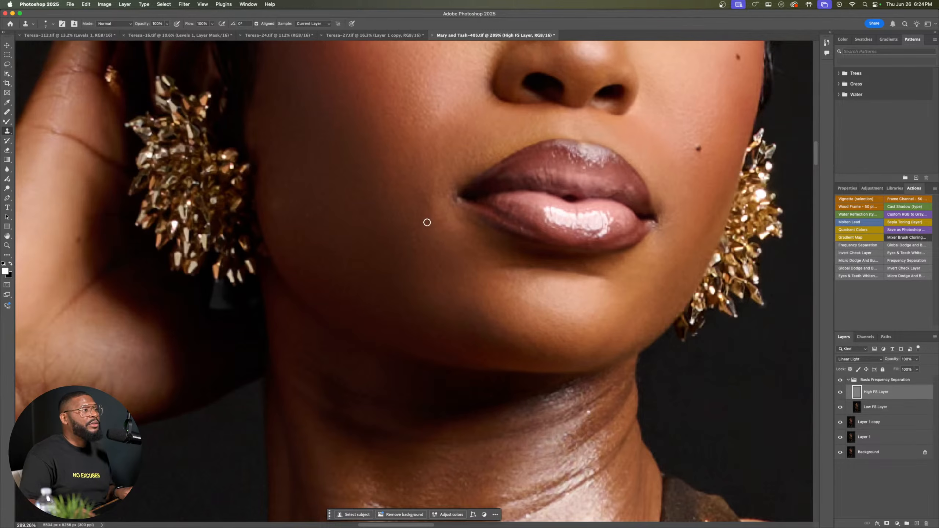
{"action": "left_click", "coordinate": [442, 232], "text": "alt"}
{"action": "left_click_drag", "start_coordinate": [443, 217], "coordinate": [433, 227]}
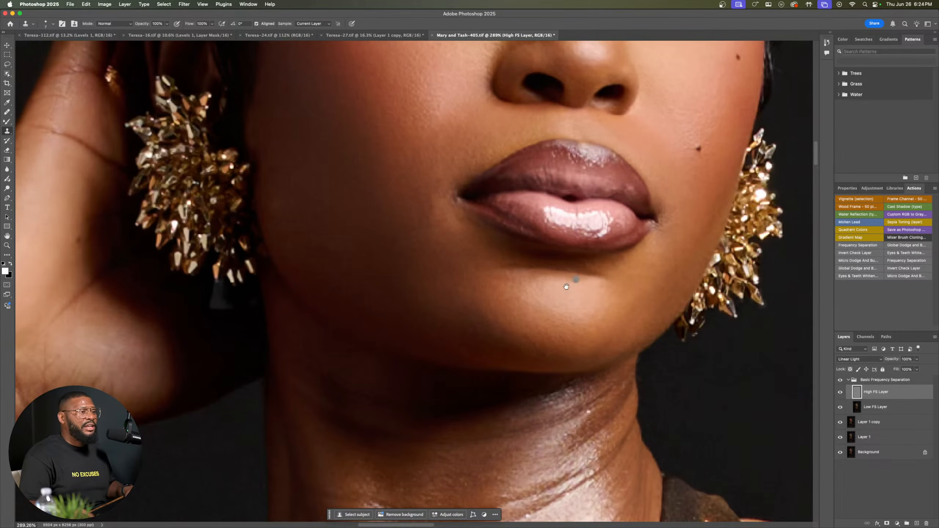
Step: Clone even texture over the cheek between the nose and the two moles
{"action": "left_click_drag", "start_coordinate": [566, 287], "coordinate": [389, 279]}
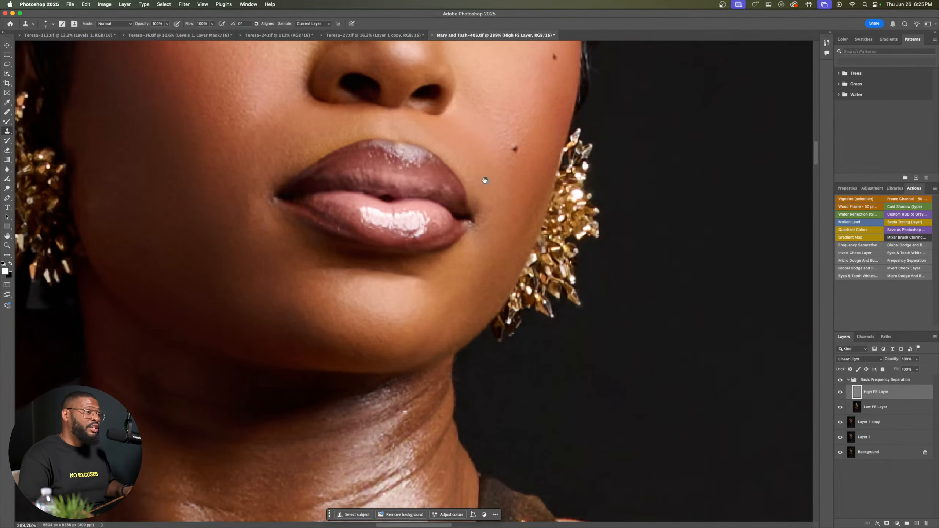
{"action": "left_click_drag", "start_coordinate": [482, 178], "coordinate": [498, 279]}
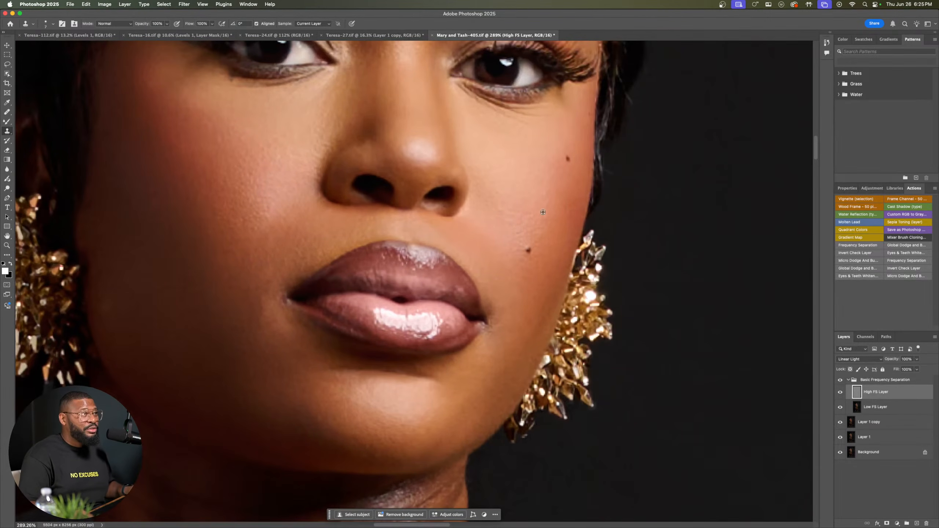
{"action": "left_click", "coordinate": [513, 201], "text": "alt"}
{"action": "left_click", "coordinate": [498, 193]}
{"action": "left_click", "coordinate": [508, 210], "text": "alt"}
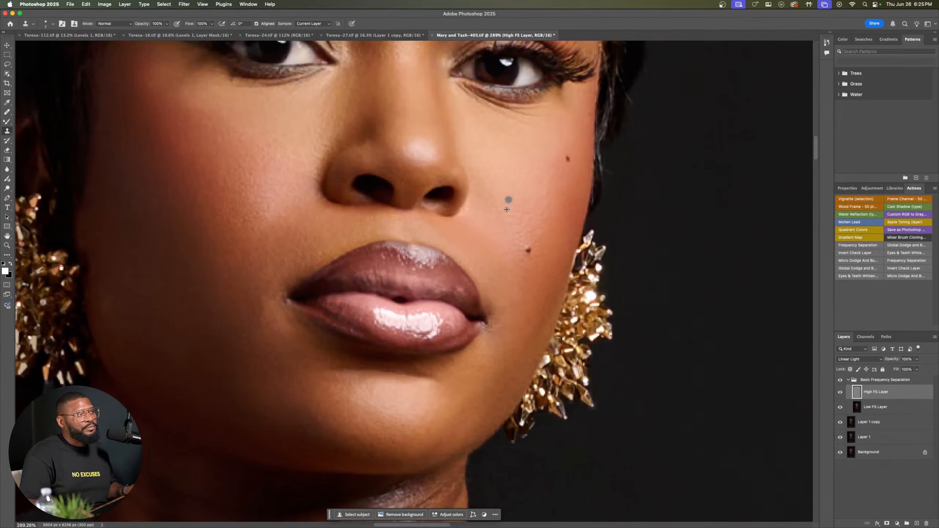
{"action": "left_click", "coordinate": [496, 211]}
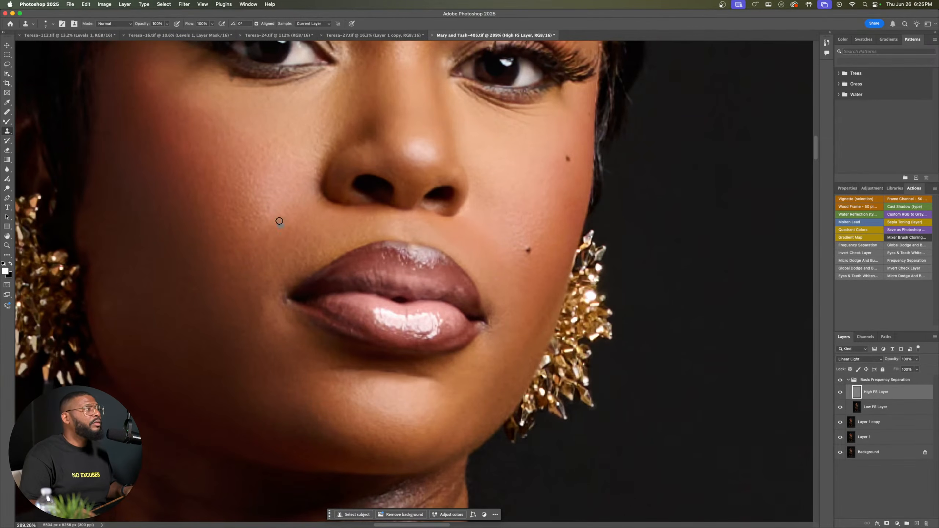
Step: Clone even skin texture over the lower cheek on the shadowed side, between the earring and the corner of the mouth
{"action": "left_click_drag", "start_coordinate": [279, 218], "coordinate": [348, 307]}
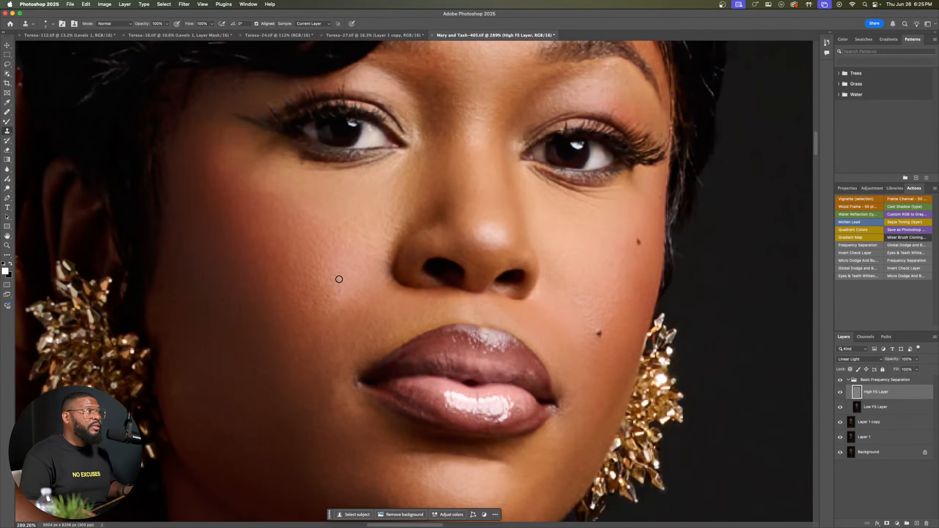
{"action": "left_click", "coordinate": [302, 335], "text": "alt"}
{"action": "left_click", "coordinate": [299, 345]}
{"action": "left_click", "coordinate": [314, 328], "text": "alt"}
{"action": "left_click", "coordinate": [322, 347]}
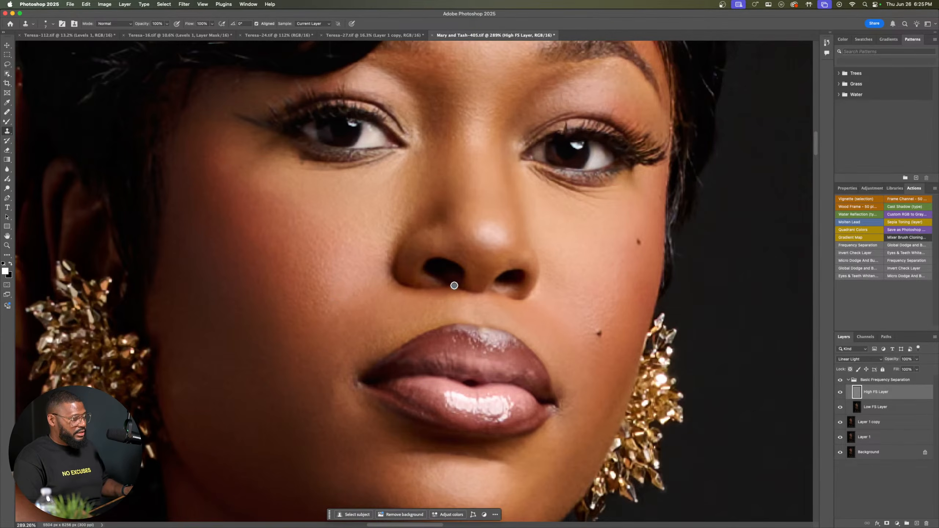
Step: Compare the full portrait with and without the Basic Frequency Separation group to check the texture cleanup
{"action": "scroll", "coordinate": [453, 287], "scroll_direction": "down", "scroll_amount": 10}
{"action": "scroll", "coordinate": [454, 284], "scroll_direction": "up", "scroll_amount": 4}
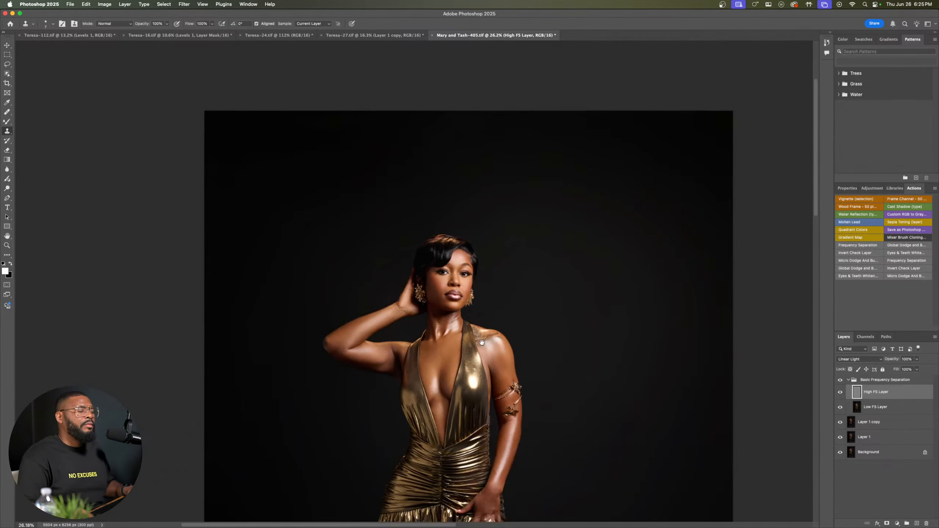
{"action": "left_click_drag", "start_coordinate": [462, 323], "coordinate": [470, 168]}
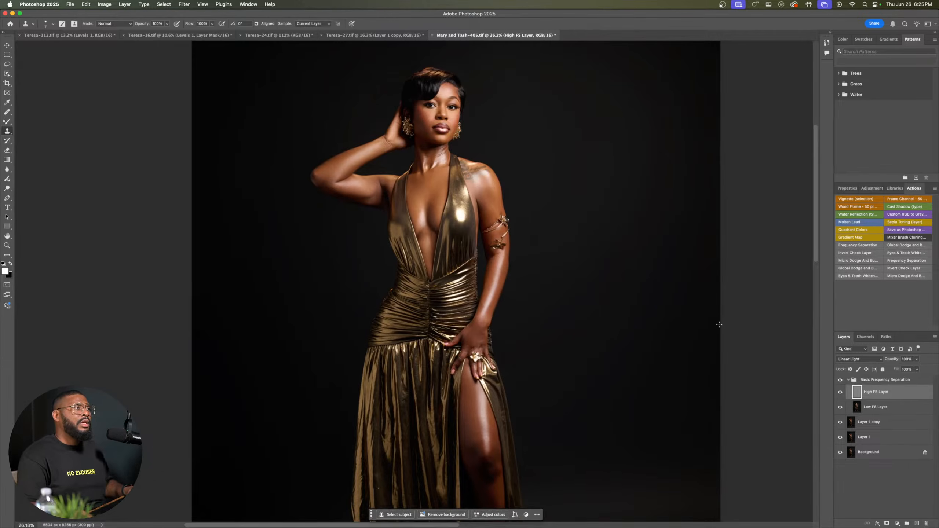
{"action": "left_click", "coordinate": [840, 381]}
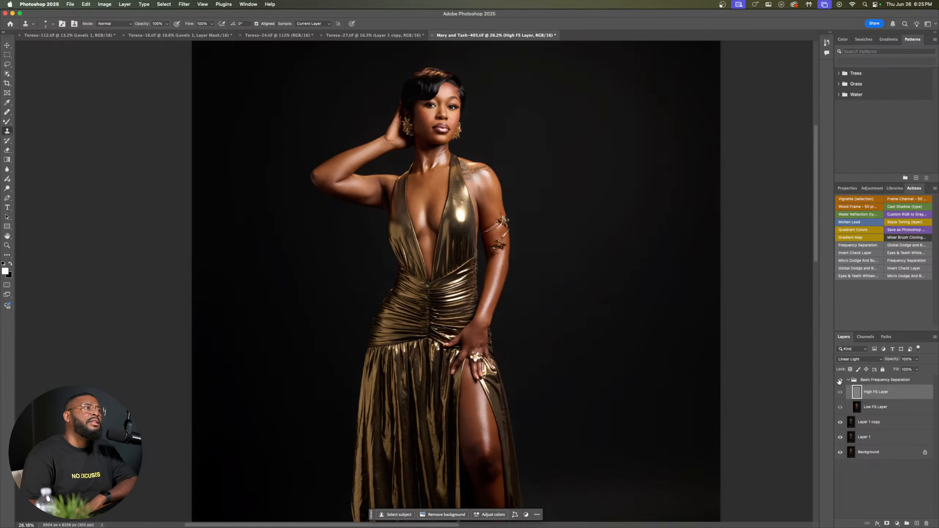
{"action": "left_click", "coordinate": [840, 381]}
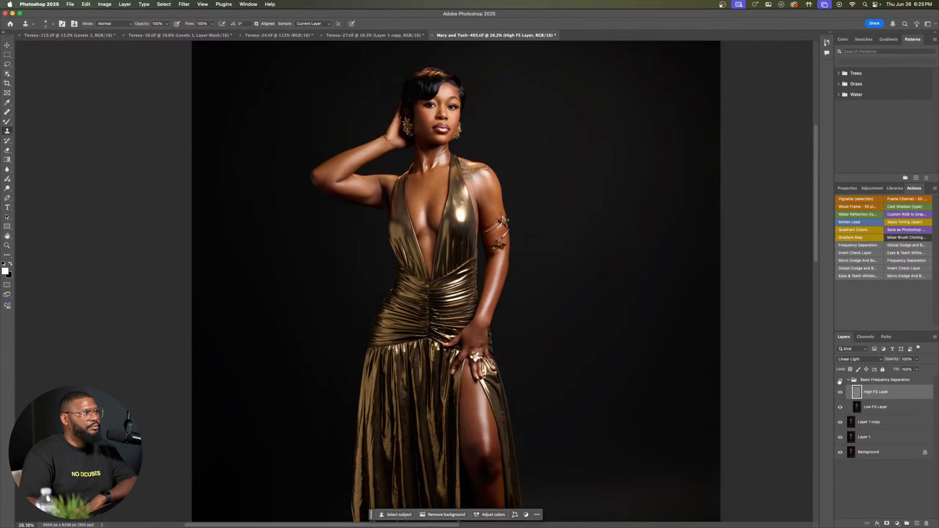
Step: On the Low FS Layer, blend the skin tones across the chest with an enlarged Mixer Brush
{"action": "left_click", "coordinate": [857, 407]}
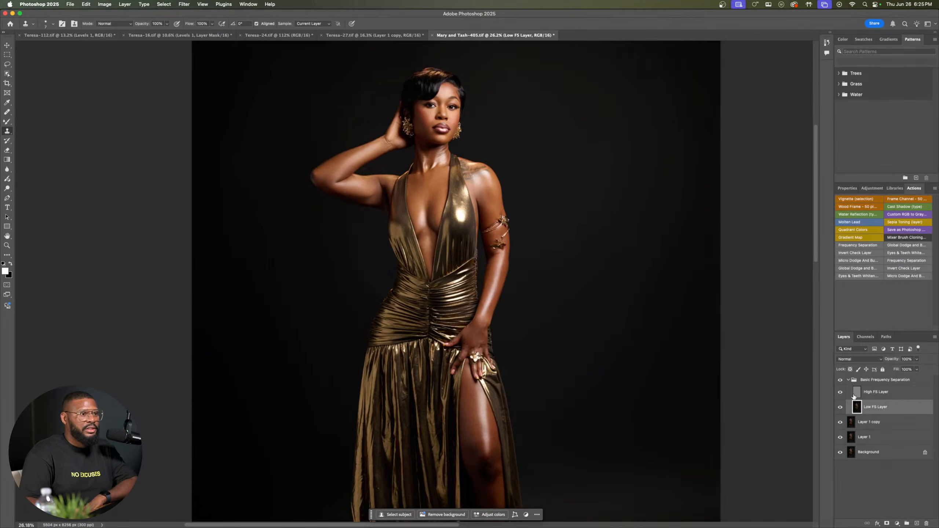
{"action": "left_click", "coordinate": [7, 122]}
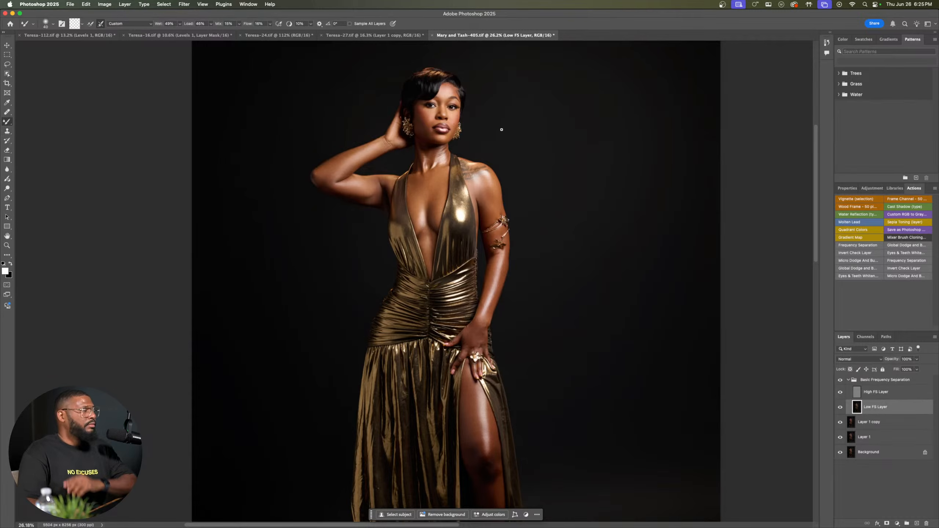
{"action": "key", "text": "bracketright"}
{"action": "key", "text": "bracketright"}
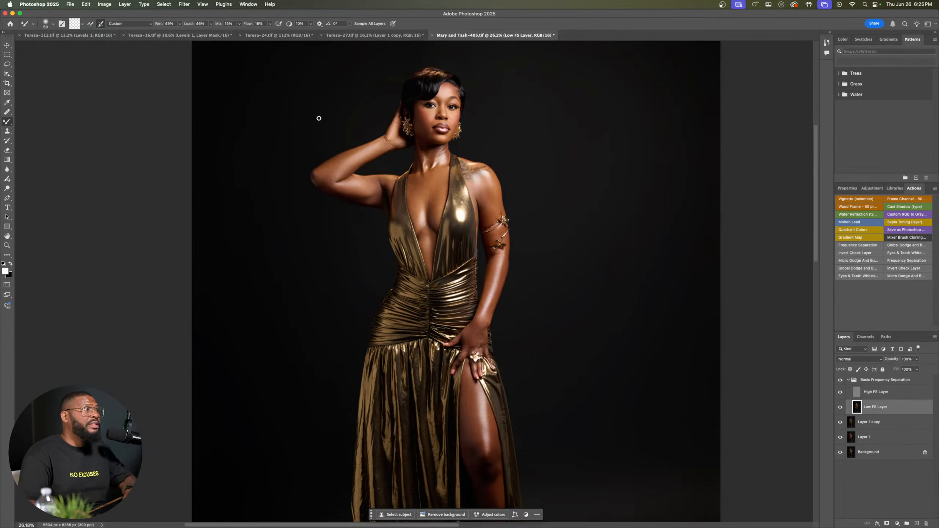
{"action": "key", "text": "bracketright"}
{"action": "key", "text": "bracketright"}
{"action": "key", "text": "bracketright"}
{"action": "key", "text": "bracketright"}
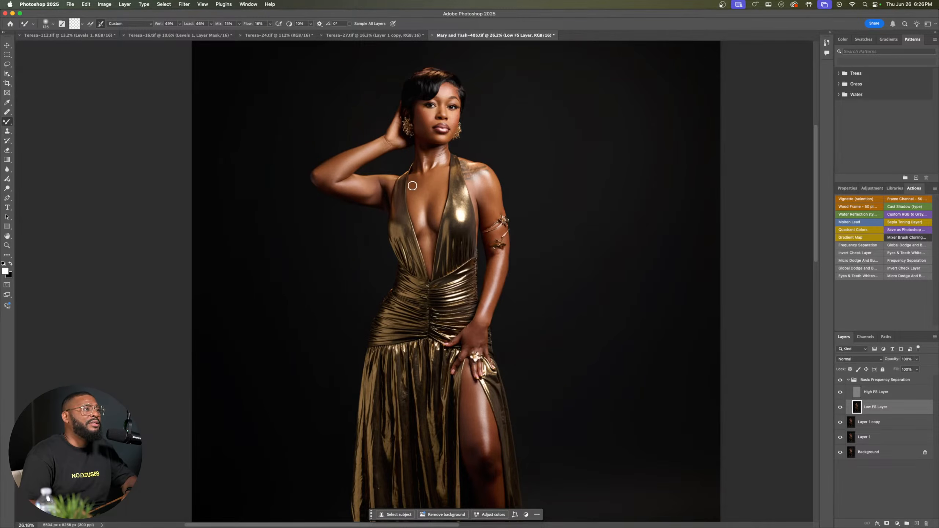
Step: Blend the skin tones along the raised arm and elbow with the Mixer Brush, adapting its size to each area
{"action": "key", "text": "bracketright"}
{"action": "key", "text": "bracketleft"}
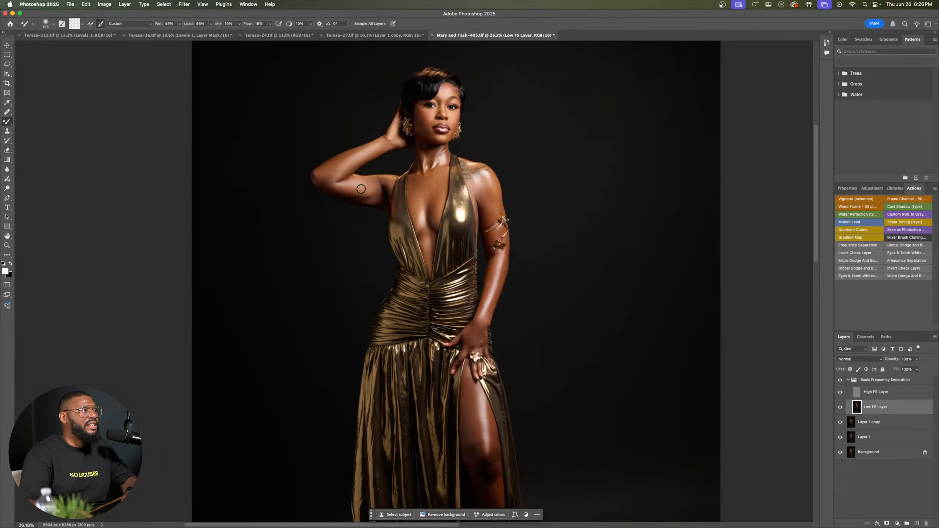
{"action": "key", "text": "bracketleft"}
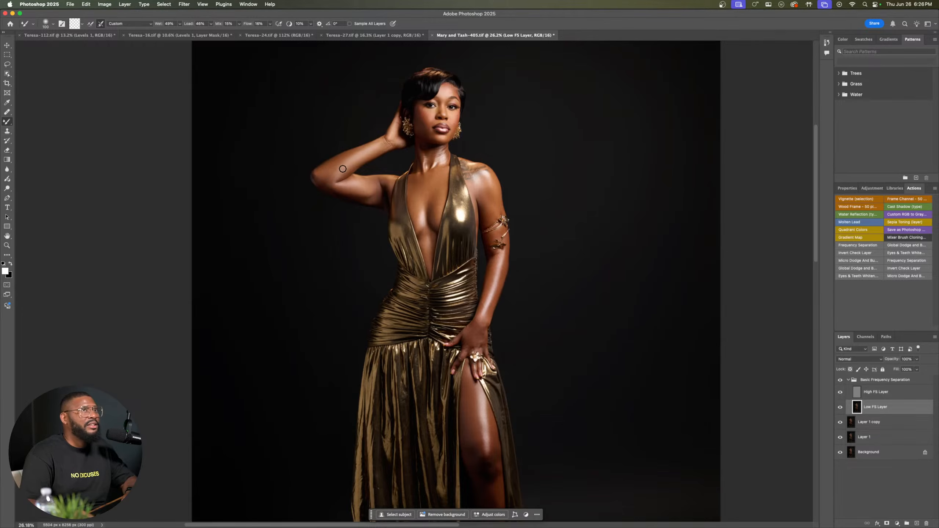
{"action": "key", "text": "bracketright"}
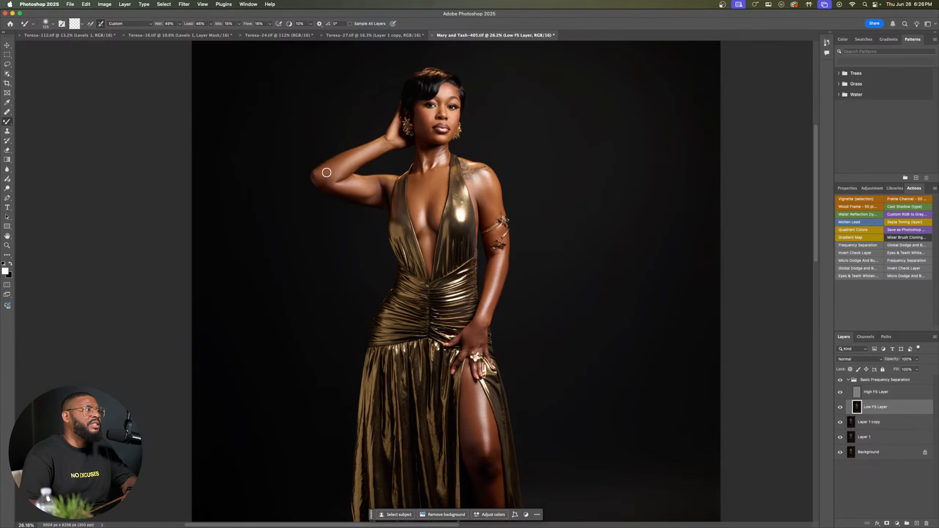
{"action": "key", "text": "bracketleft"}
{"action": "key", "text": "bracketright"}
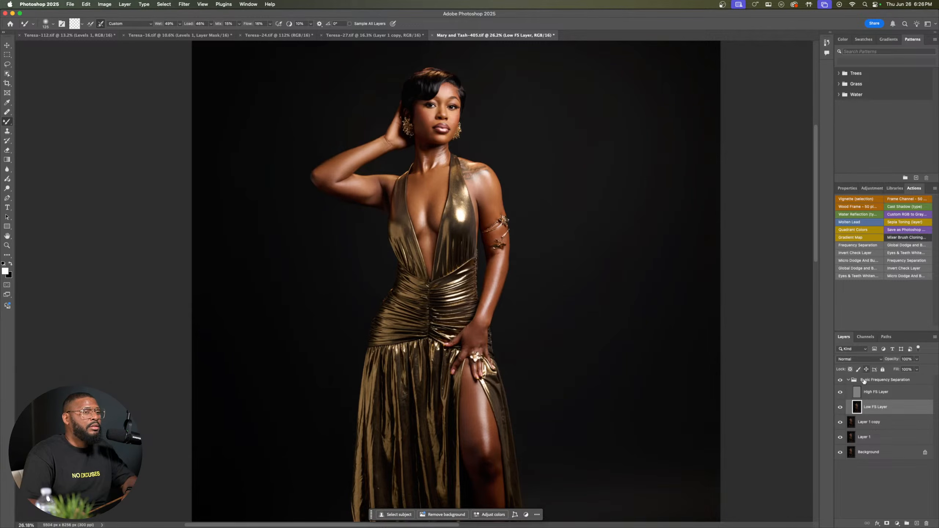
Step: Toggle the Basic Frequency Separation group's visibility to compare the blended skin tones with the original
{"action": "left_click", "coordinate": [841, 381]}
{"action": "left_click", "coordinate": [840, 381]}
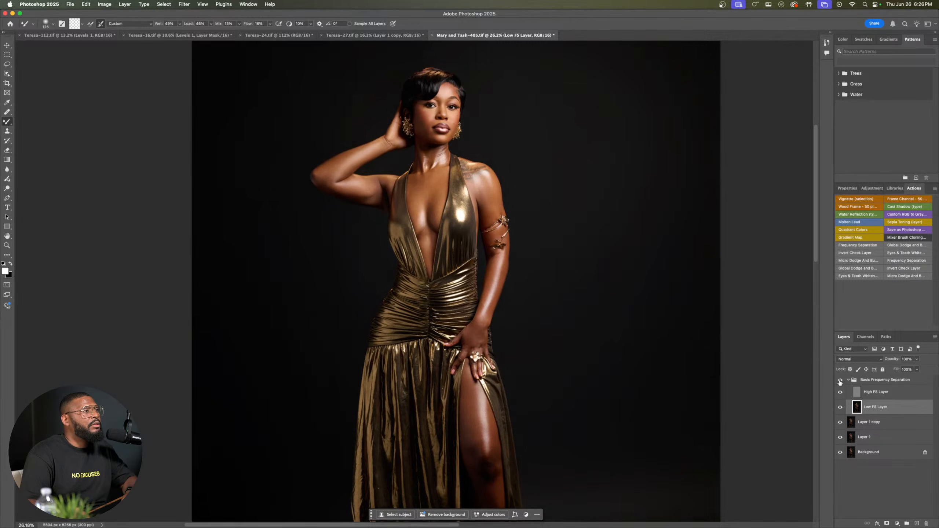
{"action": "left_click", "coordinate": [840, 381]}
{"action": "left_click", "coordinate": [840, 380]}
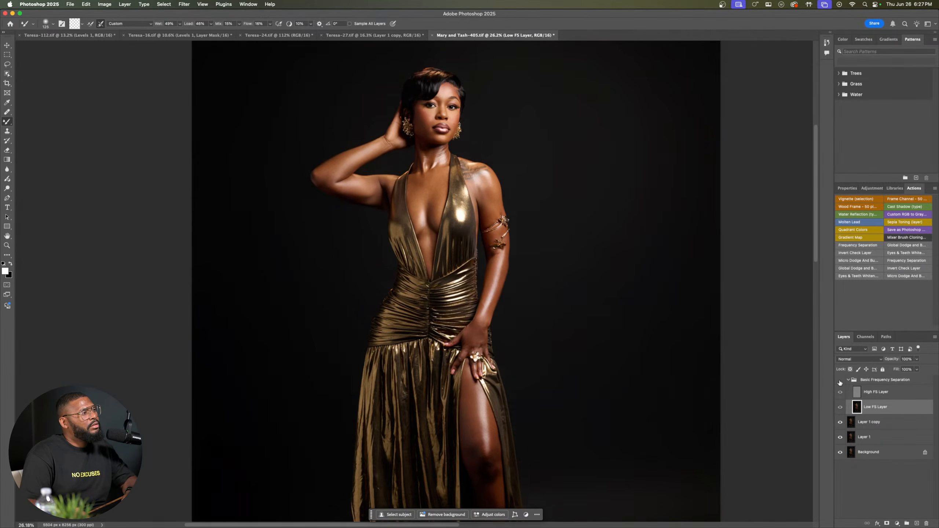
Step: Even out the remaining tone transitions on the raised arm's elbow with a smaller Mixer Brush
{"action": "key", "text": "bracketleft"}
{"action": "key", "text": "bracketleft"}
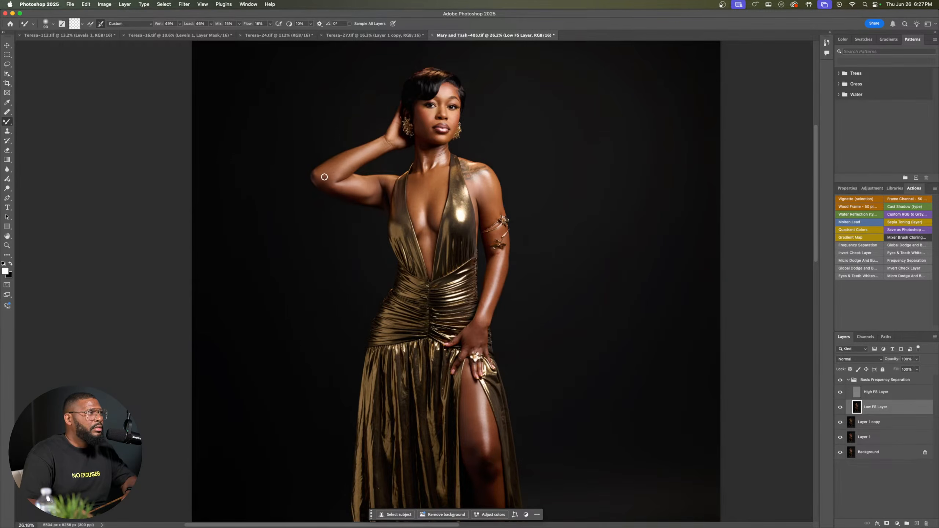
{"action": "key", "text": "bracketright"}
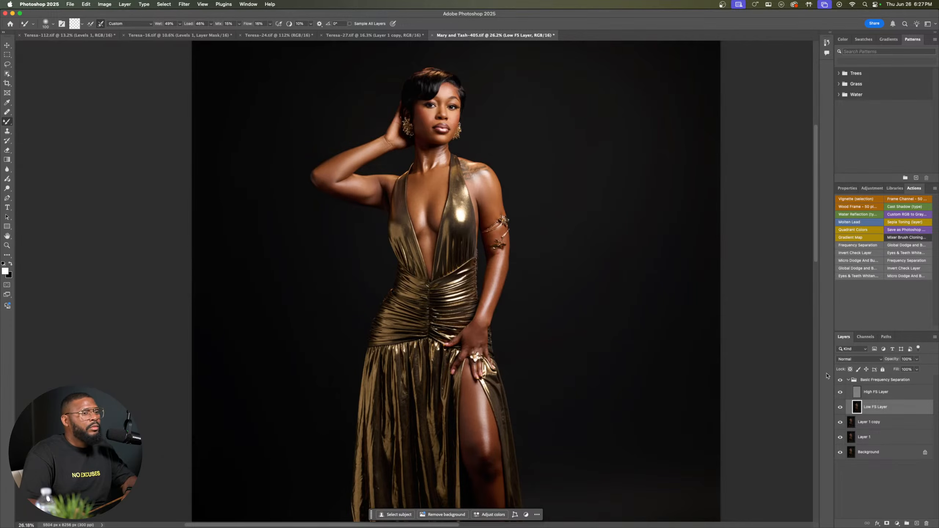
Step: Check the refined elbow and arm tones by switching the Basic Frequency Separation group off and on
{"action": "left_click", "coordinate": [841, 382]}
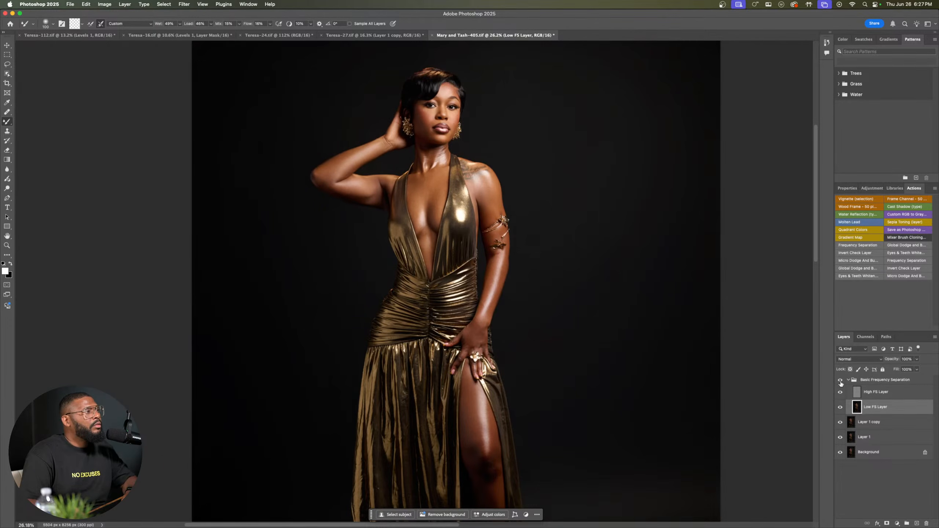
{"action": "left_click", "coordinate": [841, 382]}
{"action": "left_click", "coordinate": [842, 382]}
{"action": "left_click", "coordinate": [842, 382]}
{"action": "left_click", "coordinate": [841, 382]}
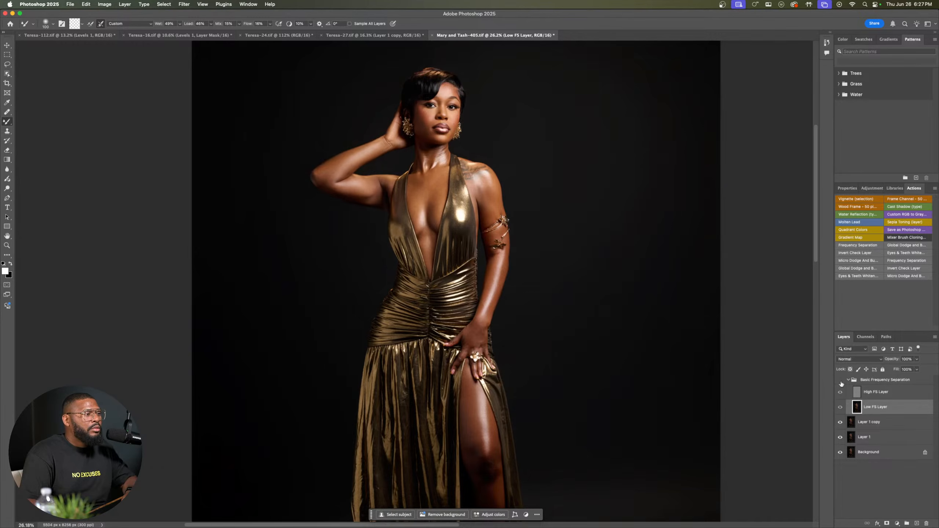
{"action": "left_click", "coordinate": [841, 382]}
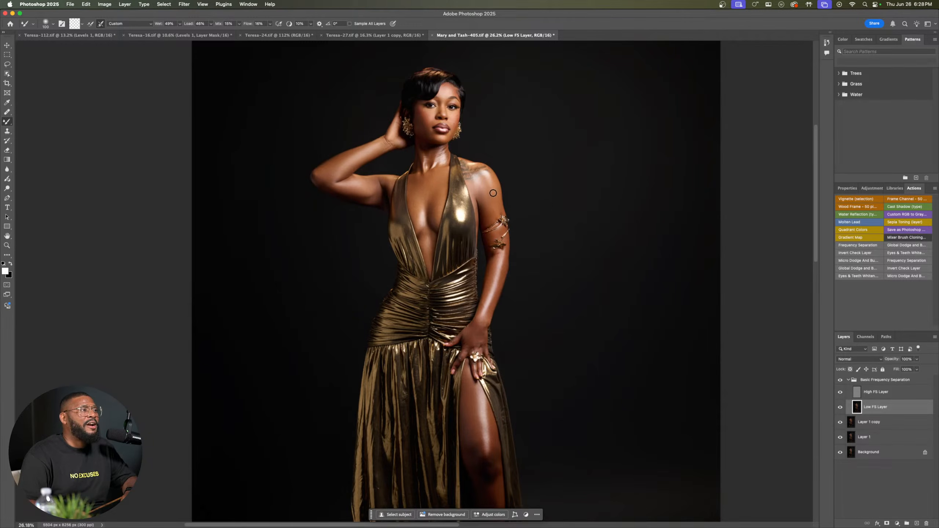
Step: Blend the skin tones on the upper arm above the gold armband with a larger Mixer Brush
{"action": "key", "text": "bracketright"}
{"action": "key", "text": "bracketright"}
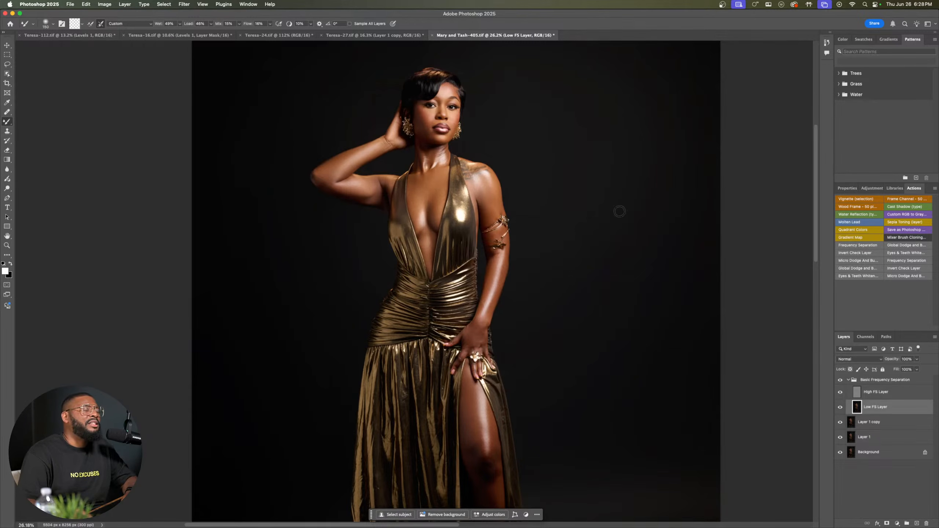
Step: Collapse the Basic Frequency Separation group, then stamp all visible layers into a new layer above it and duplicate that layer
{"action": "left_click", "coordinate": [848, 382]}
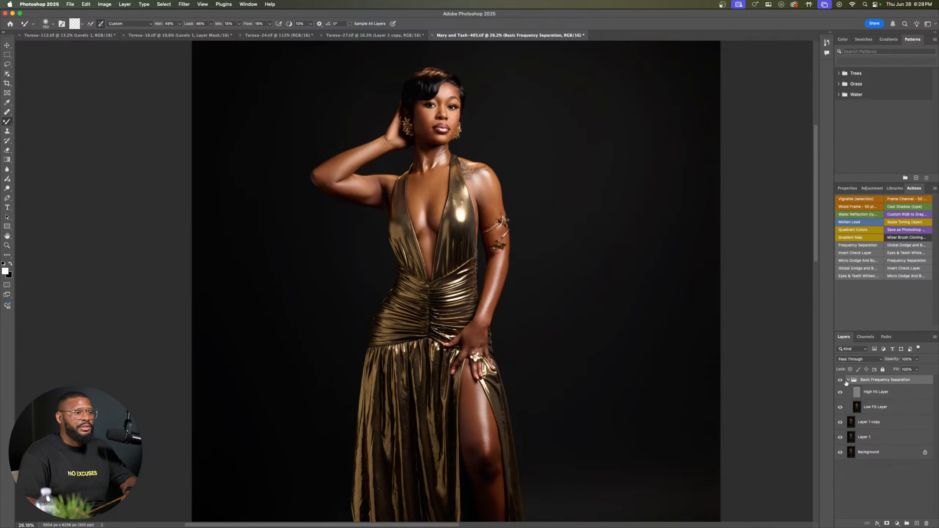
{"action": "left_click", "coordinate": [849, 381]}
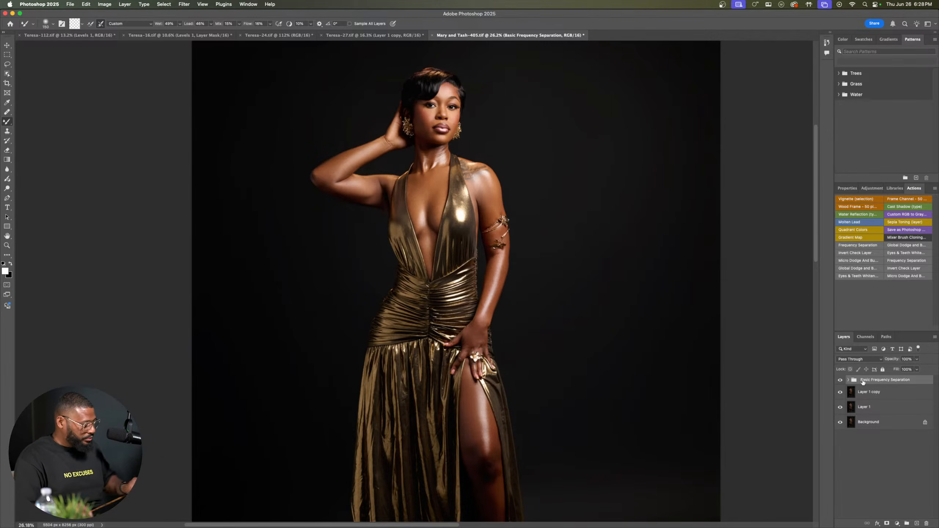
{"action": "key", "text": "super+alt+shift+e"}
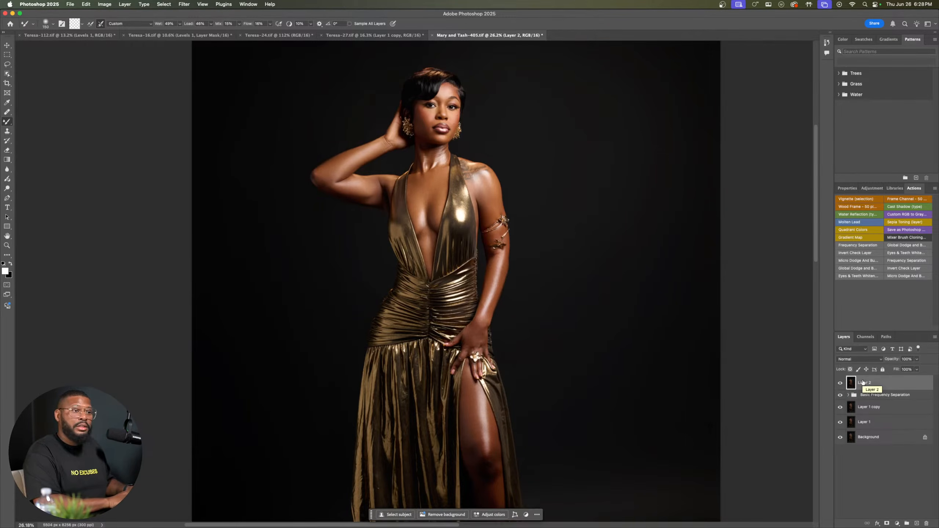
{"action": "key", "text": "super+j"}
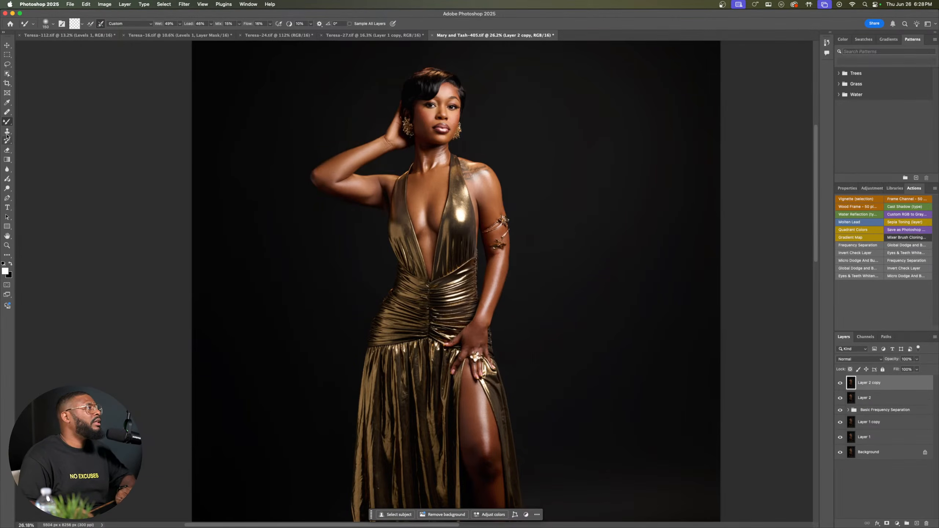
Step: Heal the uneven skin on the shadowed cheek beside the corner of the mouth with the Healing Brush
{"action": "left_click", "coordinate": [7, 112]}
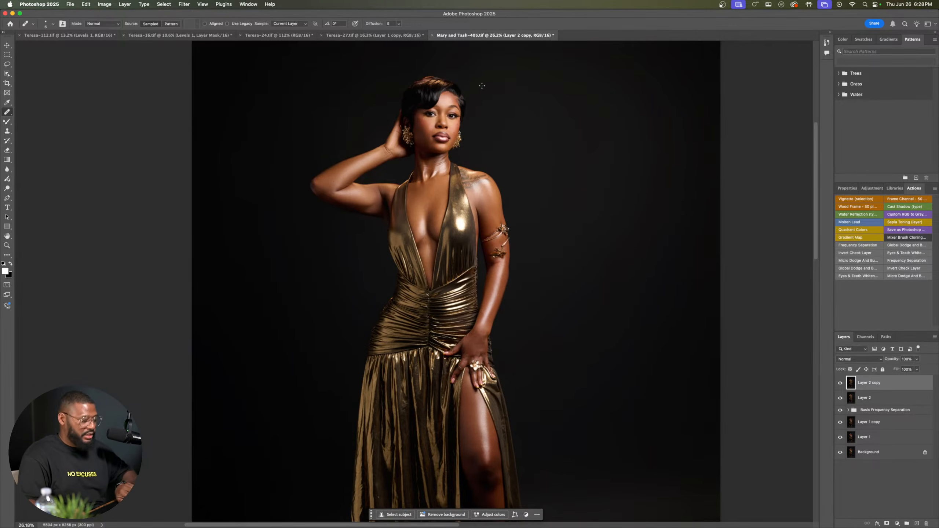
{"action": "scroll", "coordinate": [425, 130], "scroll_direction": "up", "scroll_amount": 6}
{"action": "scroll", "coordinate": [404, 159], "scroll_direction": "up", "scroll_amount": 2}
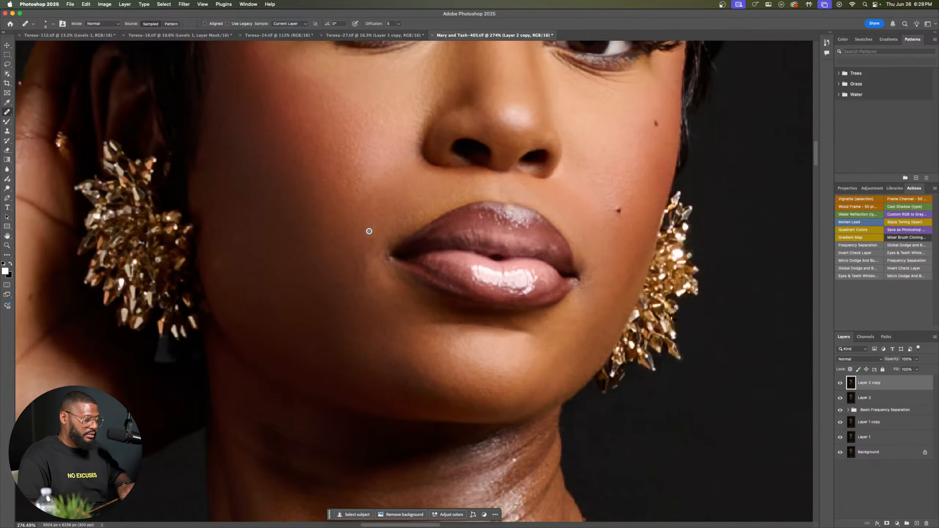
{"action": "left_click", "coordinate": [363, 250]}
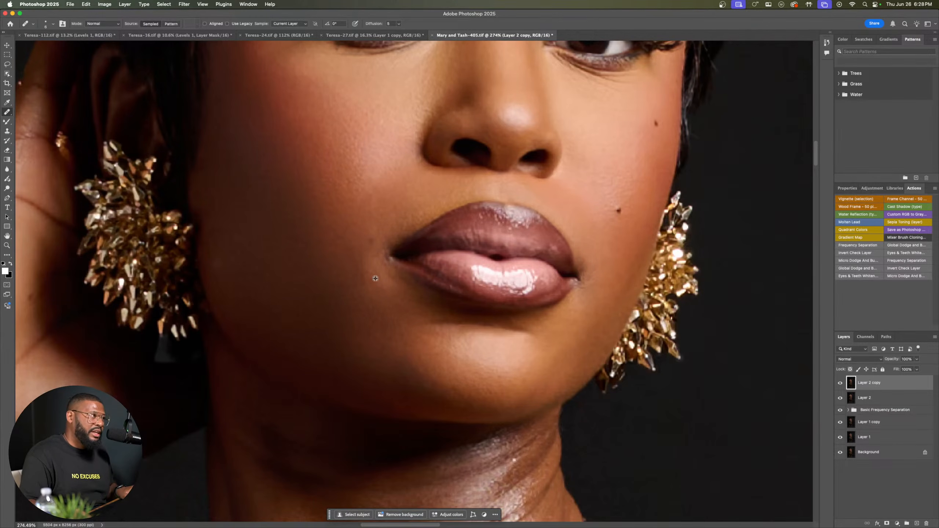
{"action": "mouse_move", "coordinate": [370, 284]}
{"action": "left_mouse_down"}
{"action": "mouse_move", "coordinate": [362, 289]}
{"action": "mouse_move", "coordinate": [375, 274]}
{"action": "mouse_move", "coordinate": [353, 242]}
{"action": "left_mouse_up"}
{"action": "left_click", "coordinate": [355, 233], "text": "alt"}
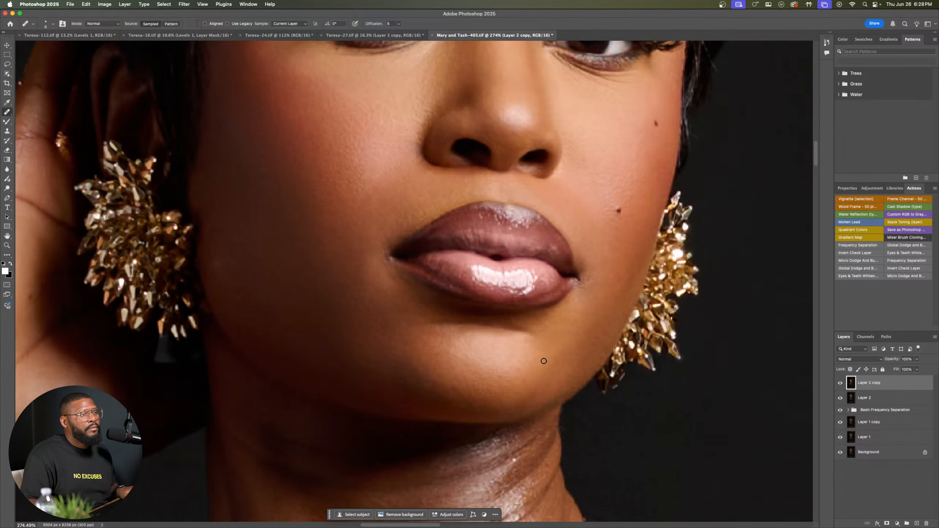
Step: Heal the uneven skin patches on the raised forearm near the inner elbow crease
{"action": "left_click_drag", "start_coordinate": [463, 177], "coordinate": [494, 299]}
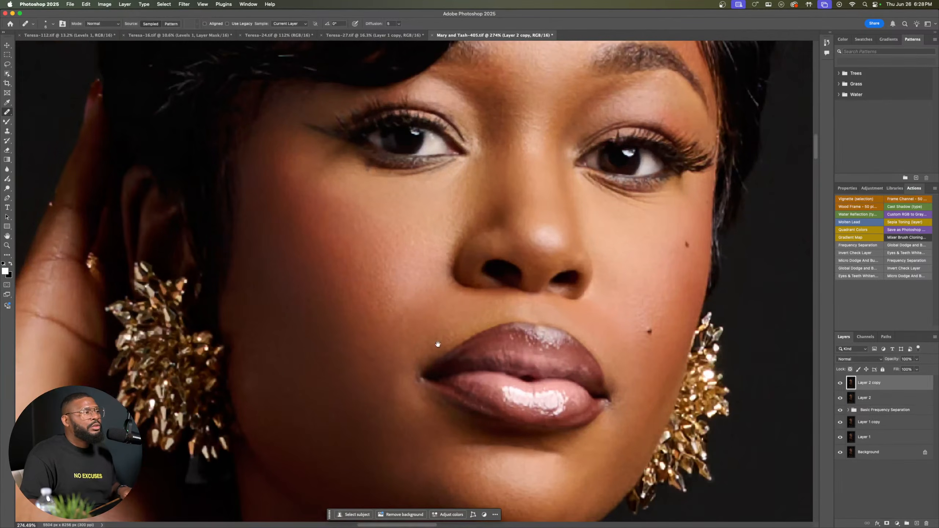
{"action": "left_click_drag", "start_coordinate": [396, 381], "coordinate": [482, 235]}
{"action": "left_click_drag", "start_coordinate": [314, 310], "coordinate": [569, 96]}
{"action": "left_click_drag", "start_coordinate": [258, 313], "coordinate": [347, 308]}
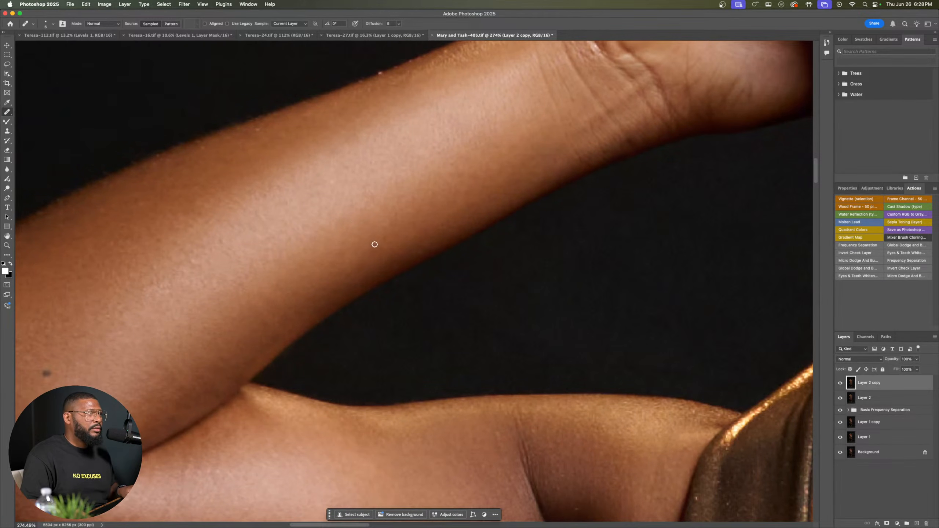
{"action": "left_click_drag", "start_coordinate": [265, 343], "coordinate": [326, 269]}
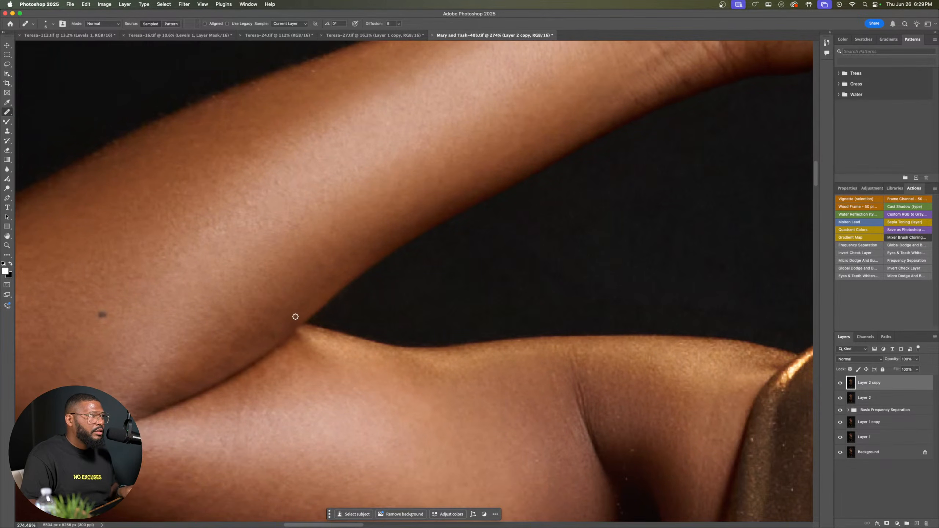
{"action": "left_click", "coordinate": [312, 284], "text": "alt"}
{"action": "mouse_move", "coordinate": [333, 277]}
{"action": "left_mouse_down"}
{"action": "mouse_move", "coordinate": [297, 310]}
{"action": "mouse_move", "coordinate": [255, 315]}
{"action": "mouse_move", "coordinate": [274, 314]}
{"action": "mouse_move", "coordinate": [259, 327]}
{"action": "mouse_move", "coordinate": [320, 290]}
{"action": "left_mouse_up"}
{"action": "left_click", "coordinate": [313, 276], "text": "alt"}
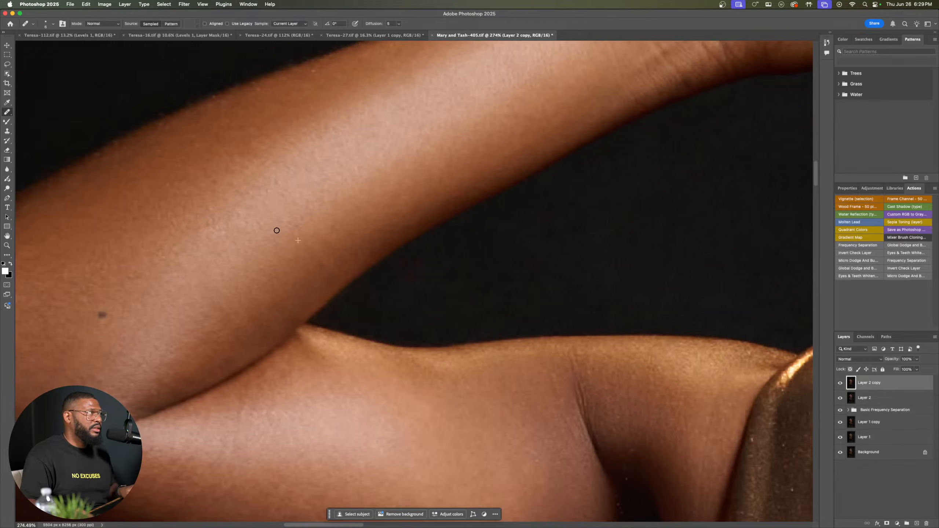
{"action": "left_click_drag", "start_coordinate": [277, 231], "coordinate": [273, 222]}
{"action": "mouse_move", "coordinate": [534, 174]}
{"action": "left_mouse_down"}
{"action": "mouse_move", "coordinate": [393, 181]}
{"action": "mouse_move", "coordinate": [379, 234]}
{"action": "mouse_move", "coordinate": [394, 248]}
{"action": "left_mouse_up"}
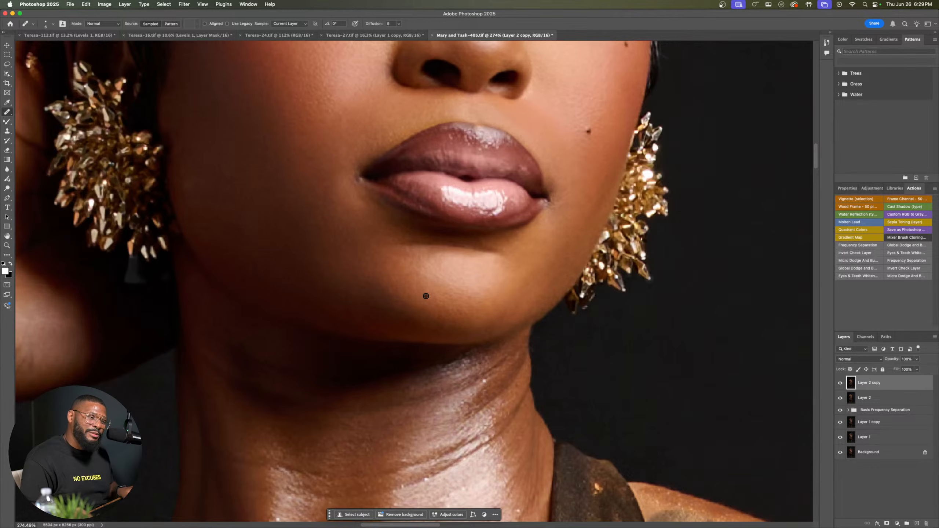
Step: Heal the small uneven spots on the chin below the lower lip with the Healing Brush
{"action": "left_click", "coordinate": [421, 303], "text": "alt"}
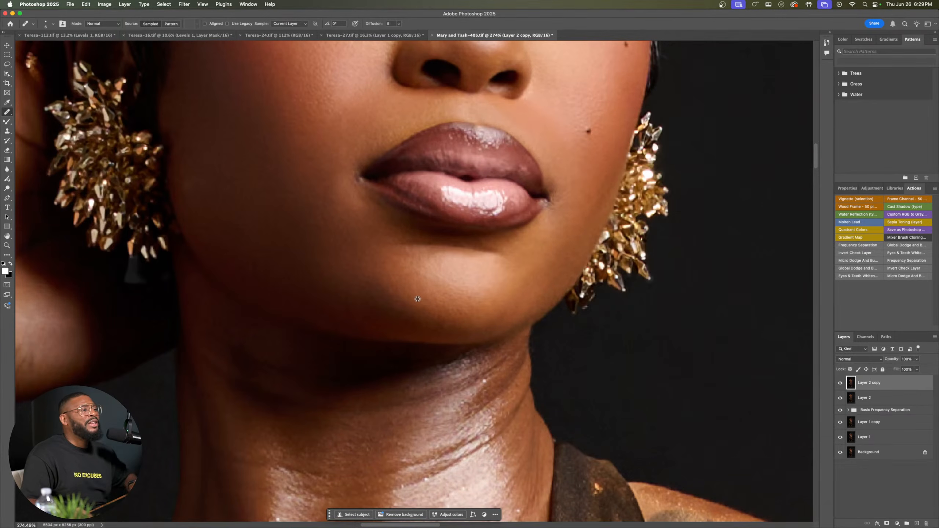
{"action": "left_click", "coordinate": [408, 297]}
{"action": "left_click_drag", "start_coordinate": [410, 295], "coordinate": [400, 293]}
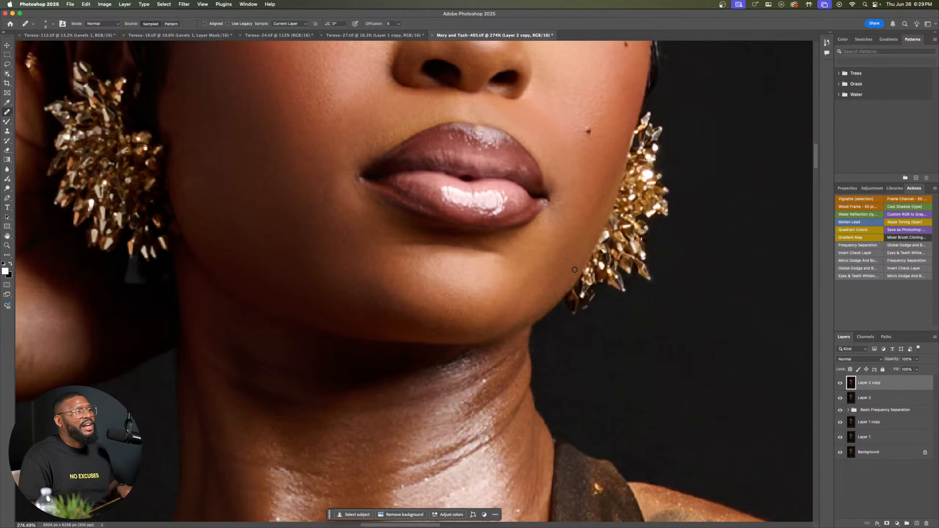
{"action": "left_click", "coordinate": [524, 291], "text": "alt"}
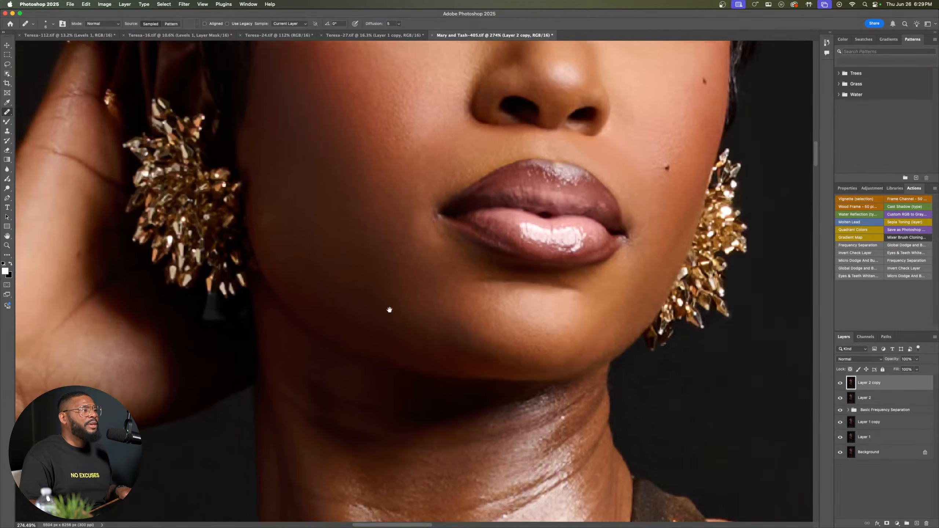
Step: Heal the remaining uneven patches on the lower cheek between the corner of the mouth and the jawline
{"action": "left_click_drag", "start_coordinate": [312, 273], "coordinate": [391, 310]}
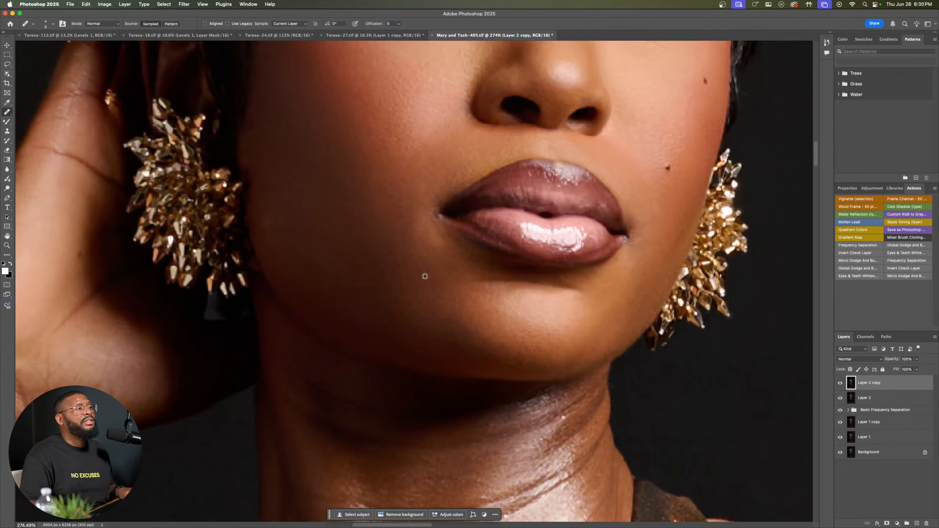
{"action": "left_click", "coordinate": [413, 254]}
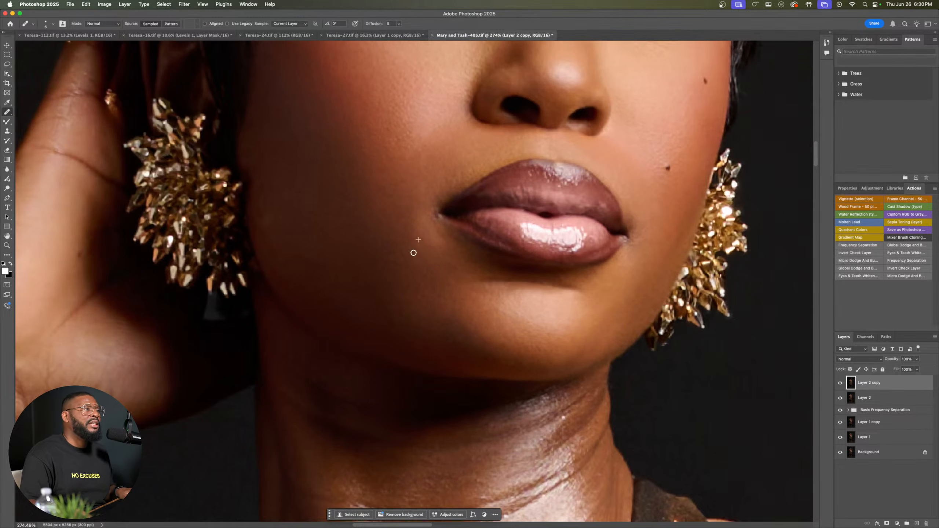
{"action": "left_click", "coordinate": [419, 267]}
{"action": "left_click", "coordinate": [393, 267], "text": "alt"}
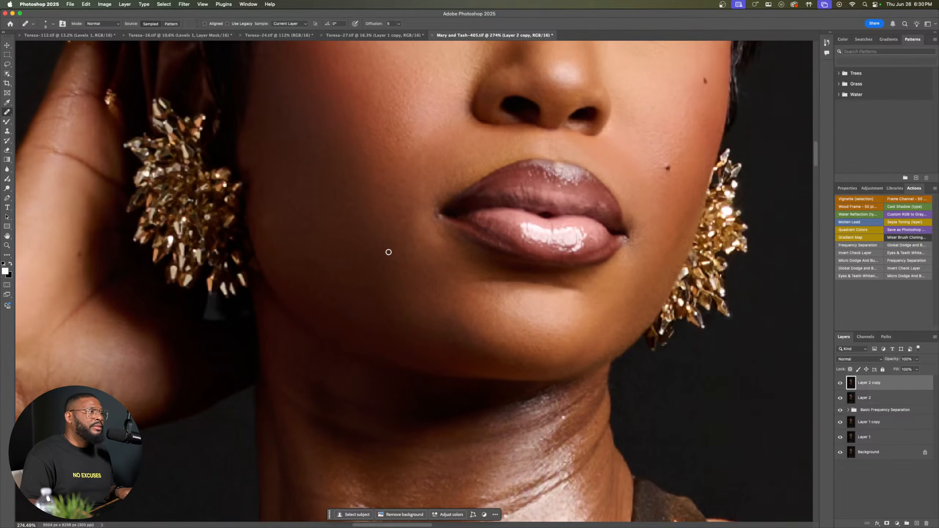
{"action": "left_click", "coordinate": [396, 261]}
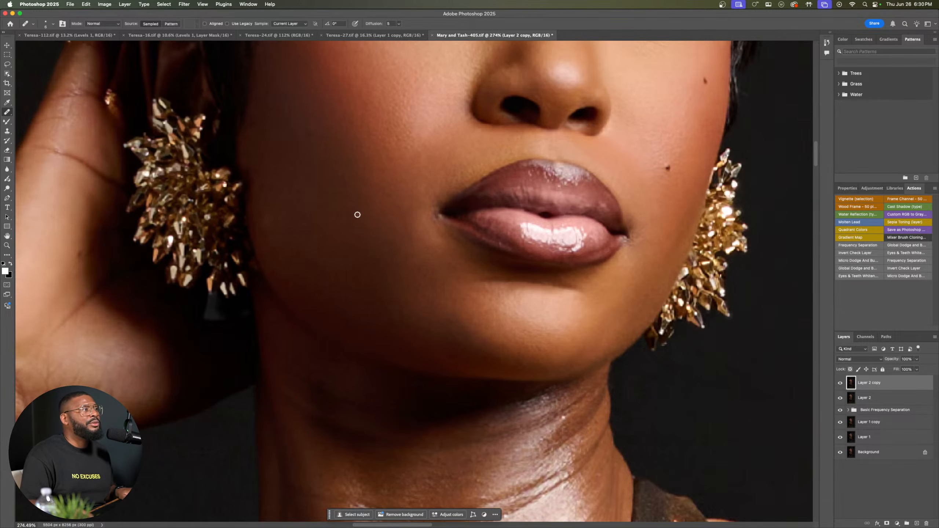
Step: Heal the uneven skin between the inner end of the eyebrow and the bridge of the nose
{"action": "left_click_drag", "start_coordinate": [405, 158], "coordinate": [400, 391]}
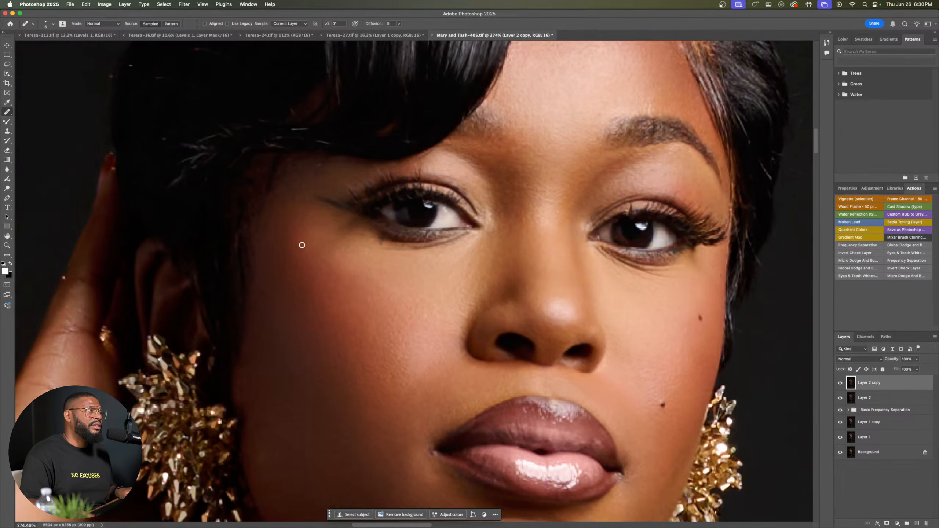
{"action": "left_click_drag", "start_coordinate": [673, 339], "coordinate": [621, 424]}
{"action": "left_click", "coordinate": [611, 415]}
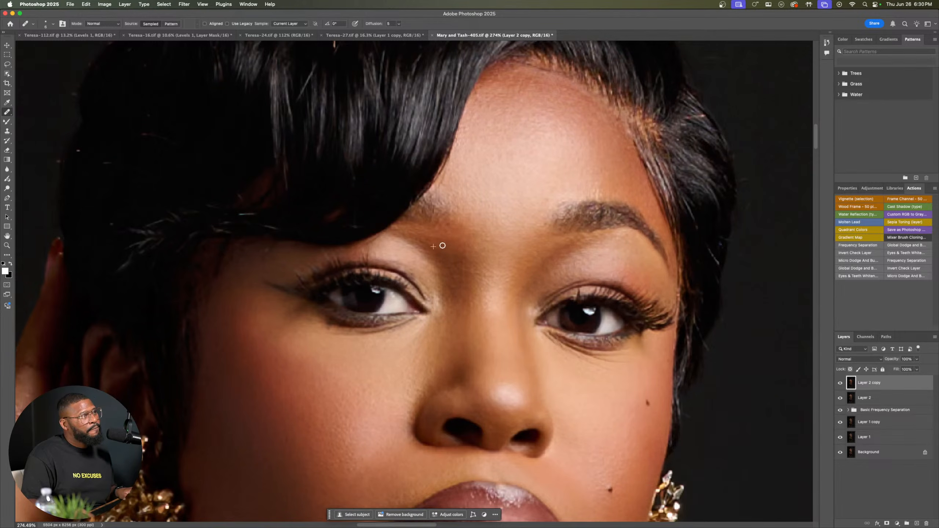
{"action": "left_click", "coordinate": [450, 252], "text": "alt"}
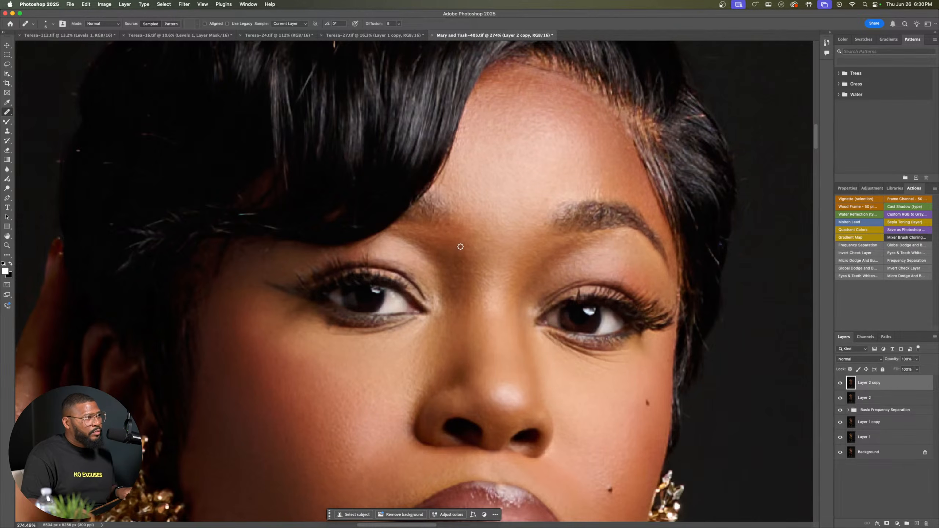
{"action": "left_click_drag", "start_coordinate": [460, 261], "coordinate": [459, 266]}
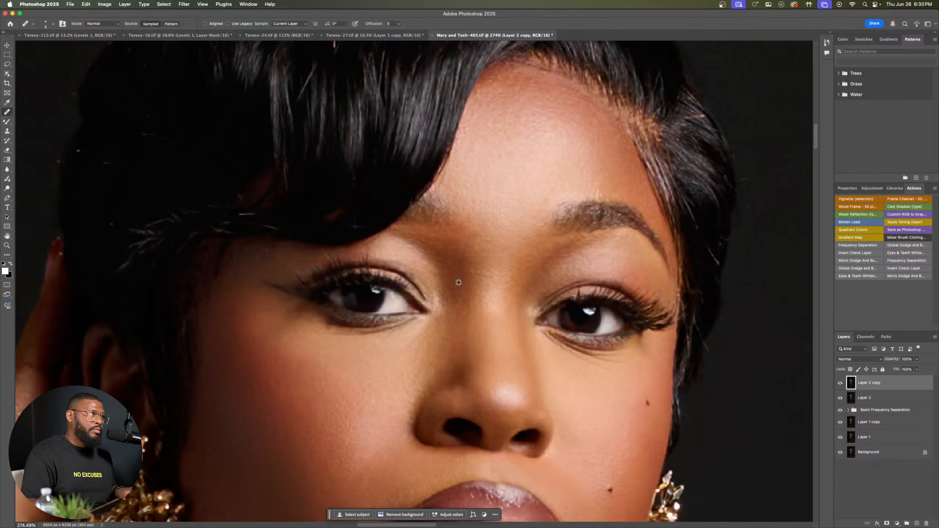
{"action": "scroll", "coordinate": [575, 212], "scroll_direction": "down", "scroll_amount": 5}
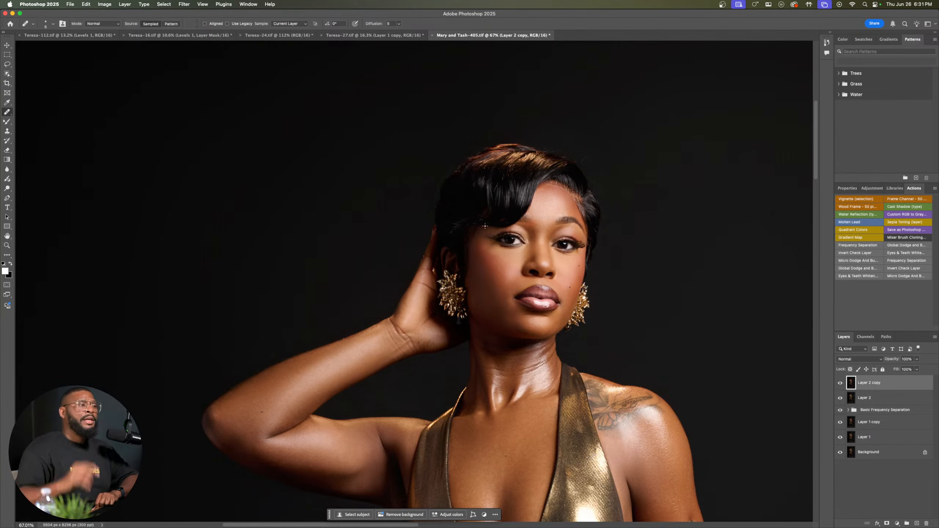
{"action": "scroll", "coordinate": [507, 243], "scroll_direction": "up", "scroll_amount": 3}
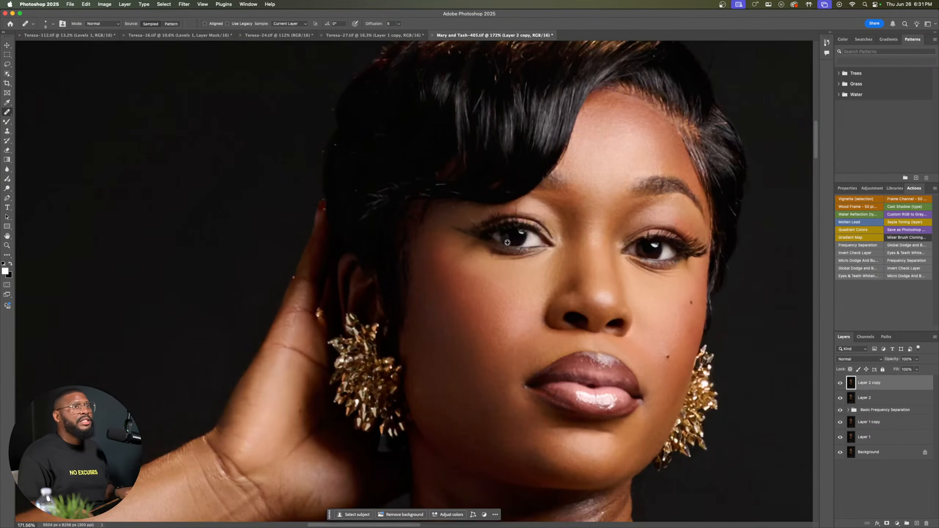
{"action": "scroll", "coordinate": [525, 241], "scroll_direction": "up", "scroll_amount": 2}
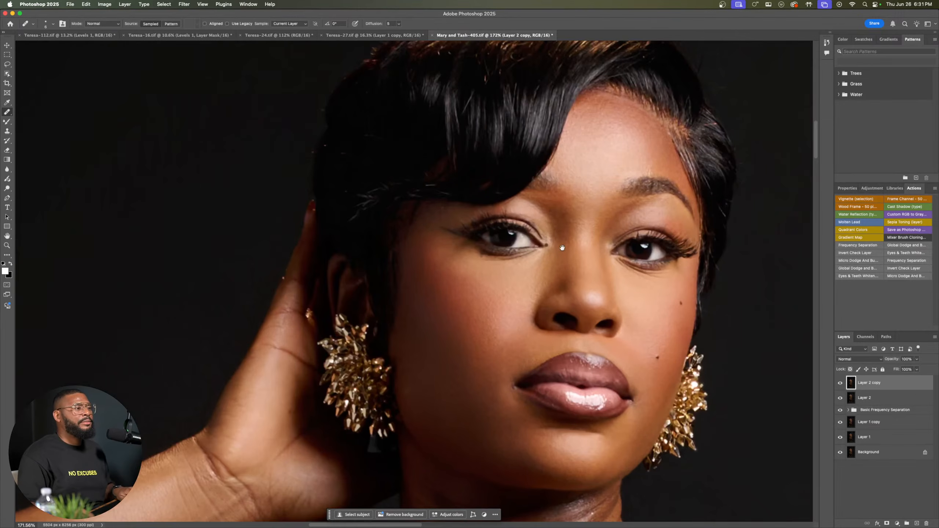
{"action": "scroll", "coordinate": [562, 247], "scroll_direction": "down", "scroll_amount": 5}
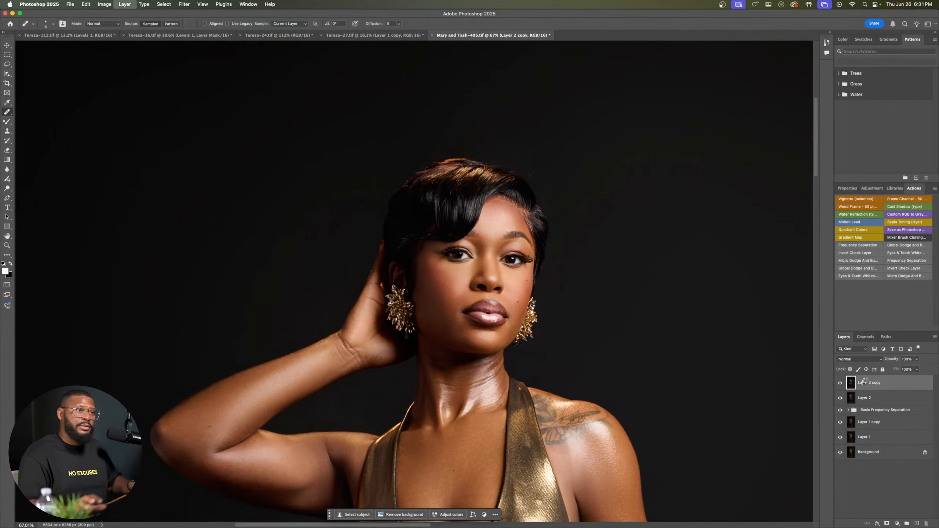
{"action": "key", "text": "Delete"}
{"action": "key", "text": "super+j"}
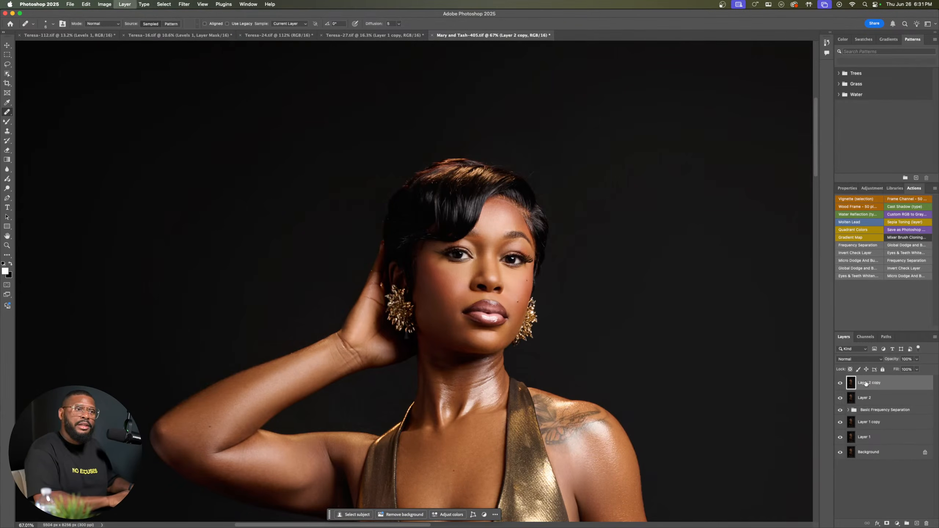
Step: Apply the Camera Raw Filter to Layer 2 copy with the Detail Sharpening set to 33
{"action": "left_click", "coordinate": [184, 4]}
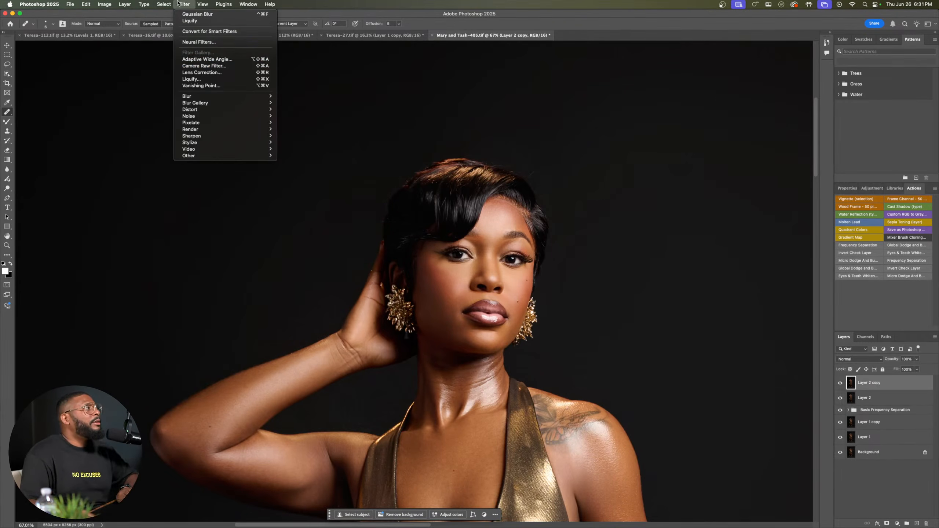
{"action": "left_click", "coordinate": [231, 67]}
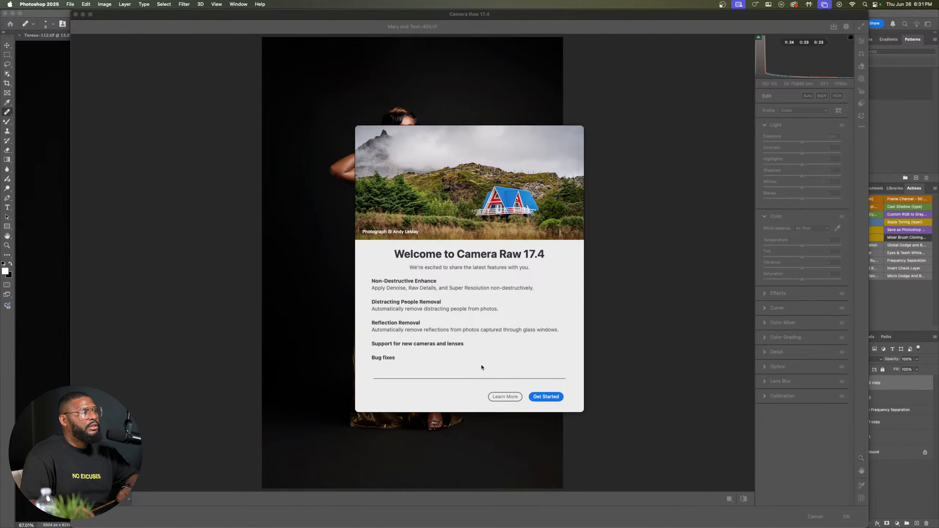
{"action": "left_click", "coordinate": [546, 396]}
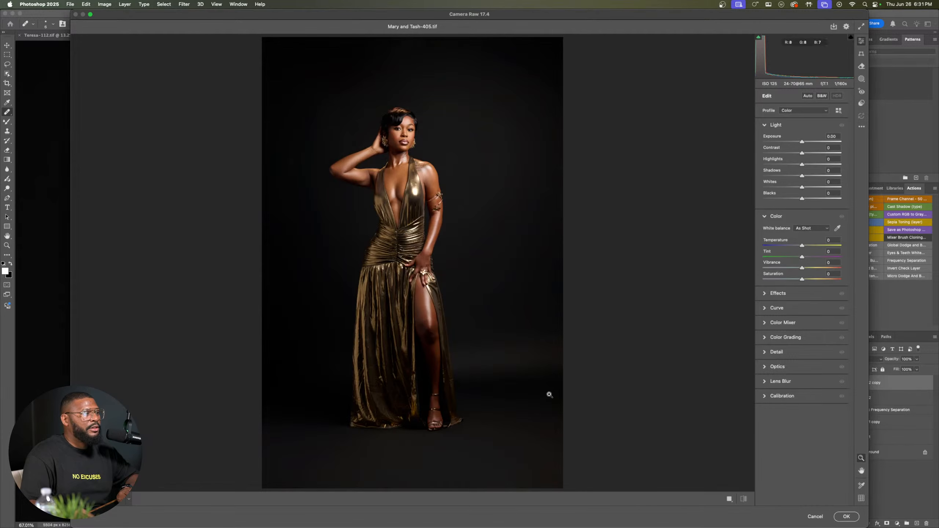
{"action": "double_click", "coordinate": [803, 17]}
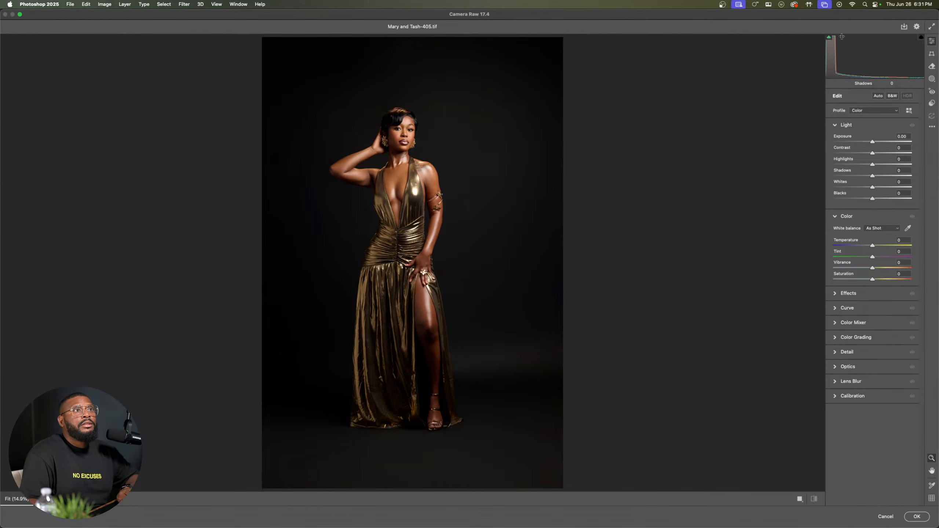
{"action": "left_click", "coordinate": [842, 352]}
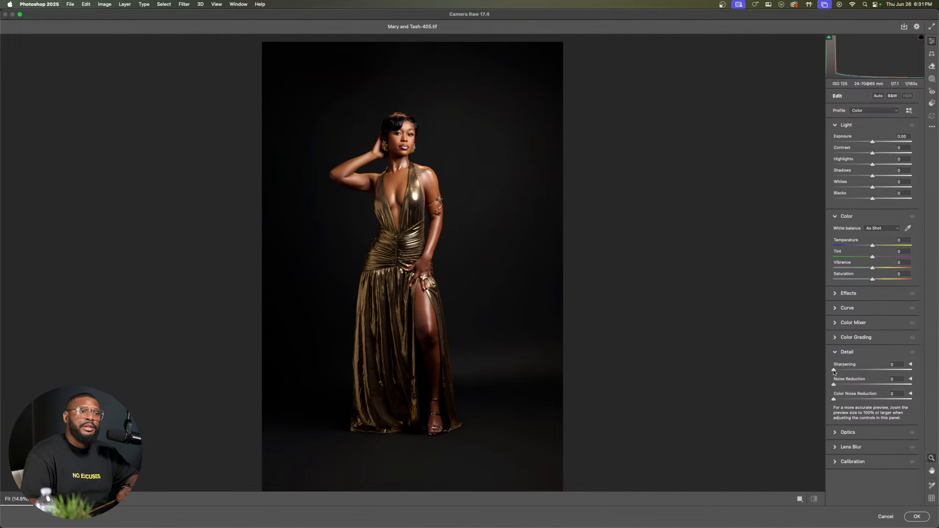
{"action": "left_click_drag", "start_coordinate": [835, 370], "coordinate": [851, 374]}
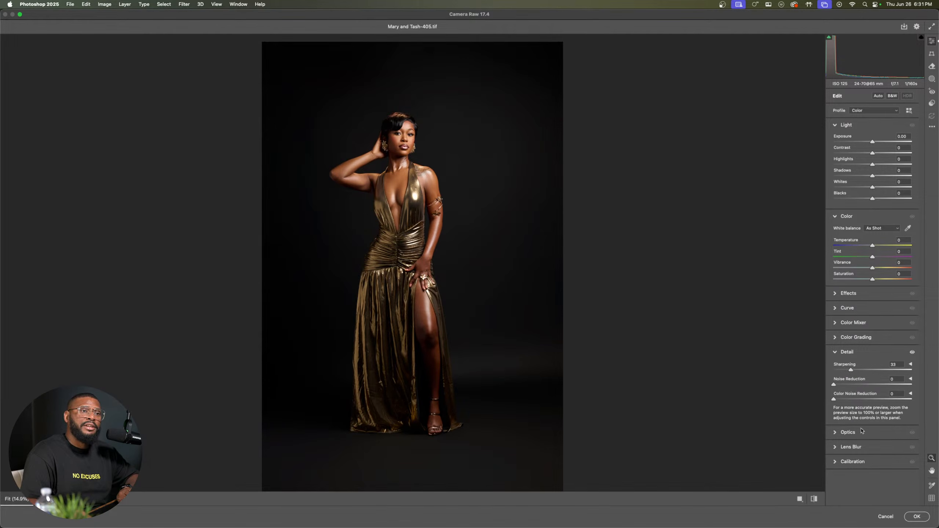
{"action": "left_click", "coordinate": [913, 516]}
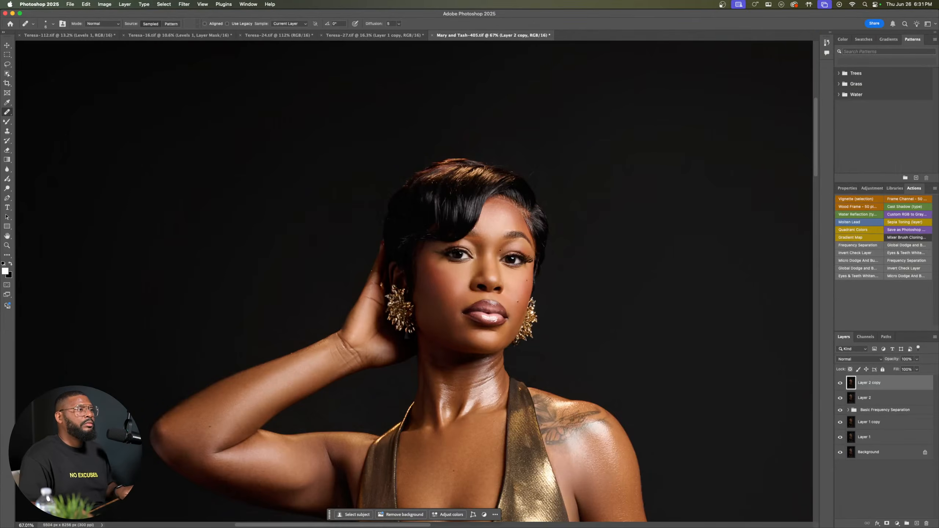
Step: Compare the face up close with Layer 2 copy hidden and shown to judge the sharpening
{"action": "scroll", "coordinate": [500, 255], "scroll_direction": "up", "scroll_amount": 5}
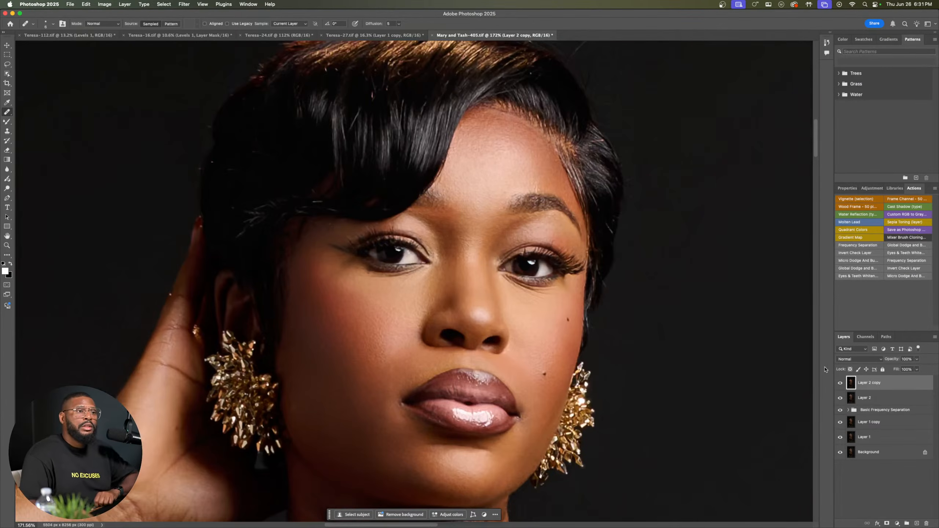
{"action": "left_click", "coordinate": [840, 383]}
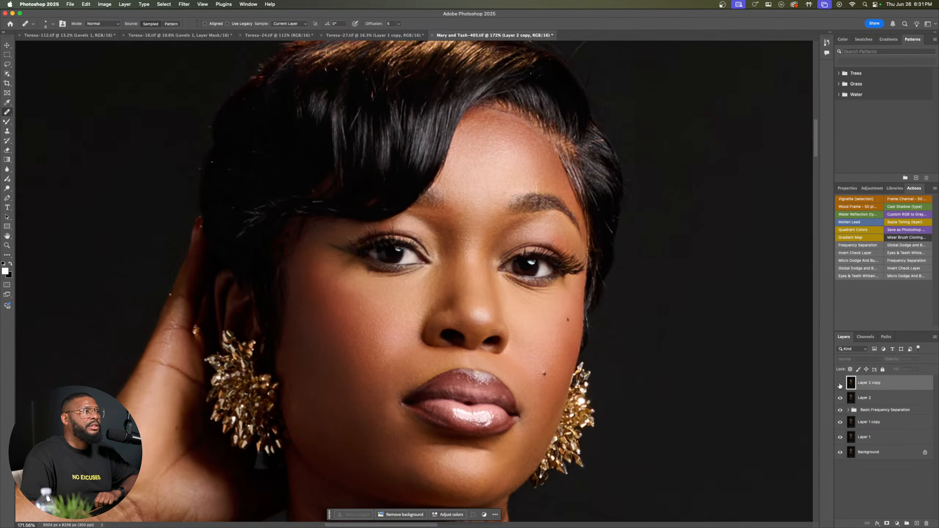
{"action": "left_click", "coordinate": [841, 385]}
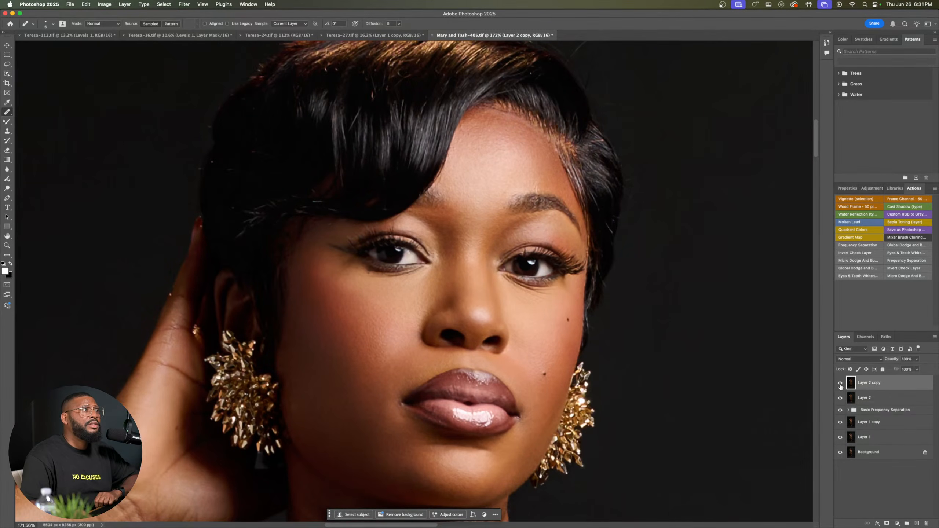
{"action": "left_click", "coordinate": [841, 385]}
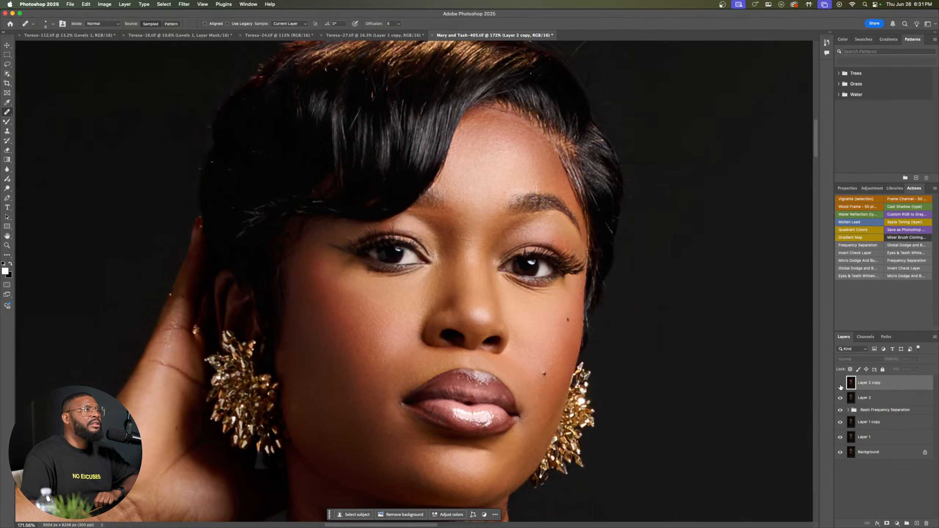
{"action": "left_click", "coordinate": [840, 385]}
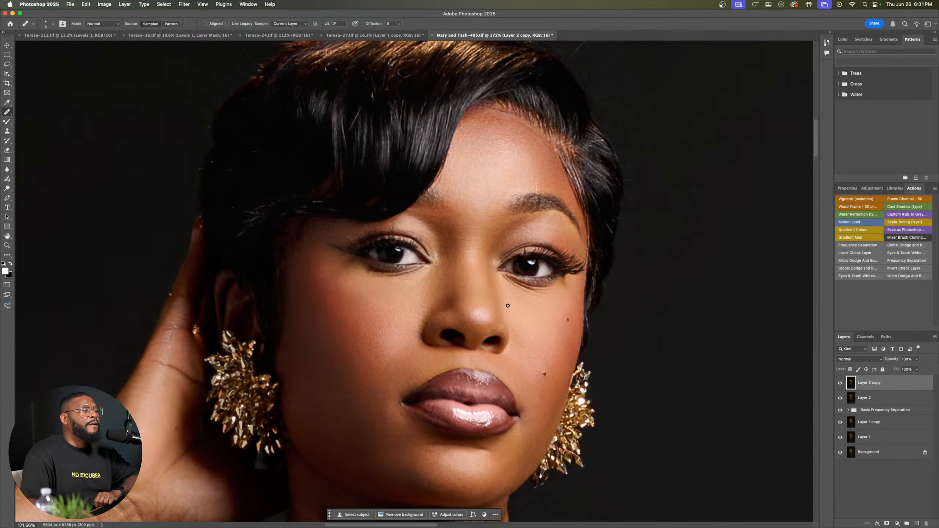
Step: Compare the raised arm, chest and gold dress fabric with Layer 2 copy hidden and shown
{"action": "scroll", "coordinate": [492, 327], "scroll_direction": "down", "scroll_amount": 3}
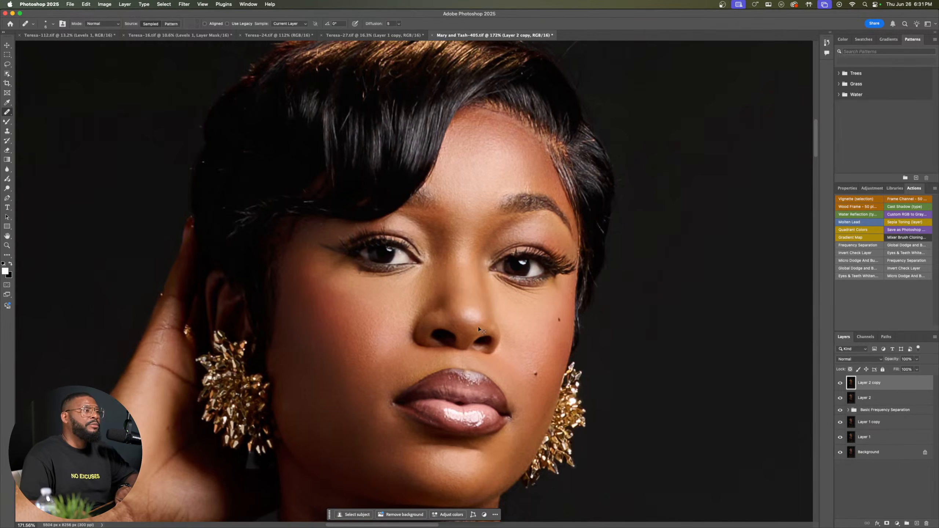
{"action": "scroll", "coordinate": [442, 323], "scroll_direction": "down", "scroll_amount": 3}
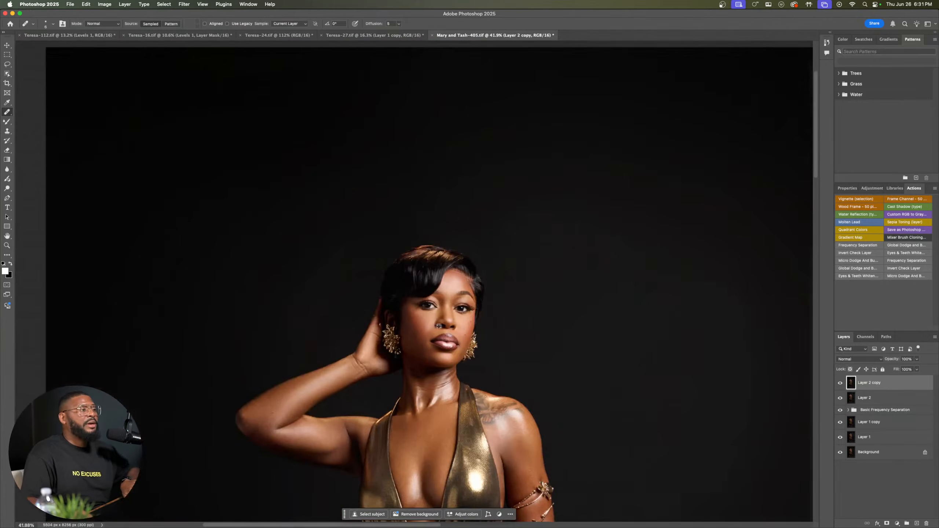
{"action": "scroll", "coordinate": [375, 384], "scroll_direction": "up", "scroll_amount": 5}
{"action": "scroll", "coordinate": [376, 384], "scroll_direction": "down", "scroll_amount": 3}
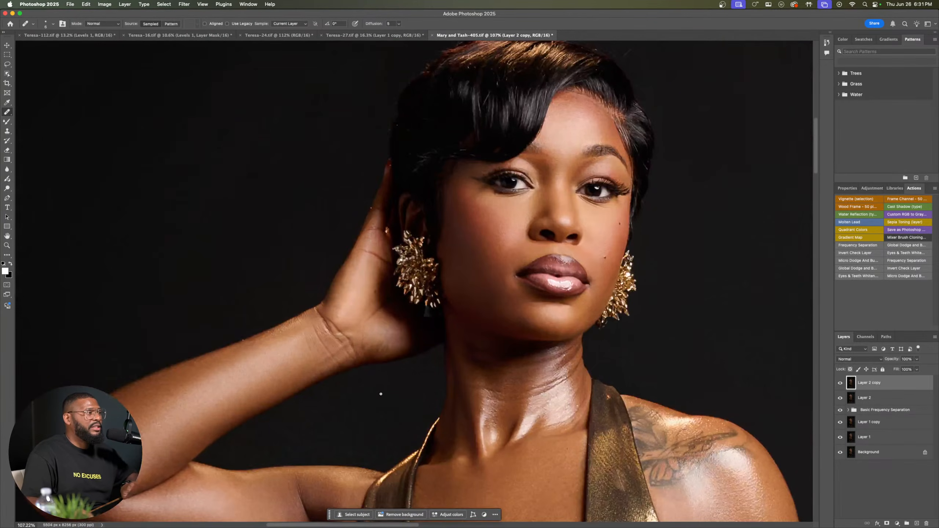
{"action": "scroll", "coordinate": [416, 289], "scroll_direction": "up", "scroll_amount": 2}
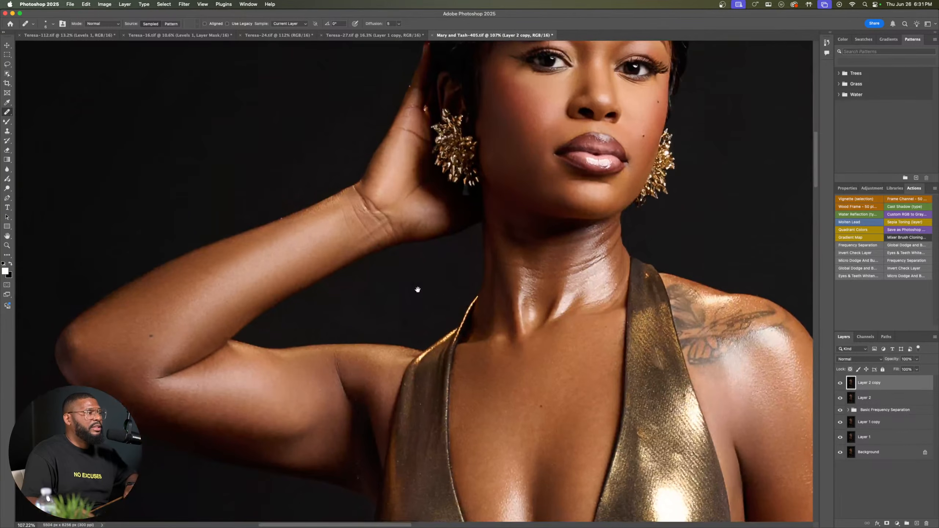
{"action": "left_click", "coordinate": [840, 384]}
{"action": "left_click", "coordinate": [840, 384]}
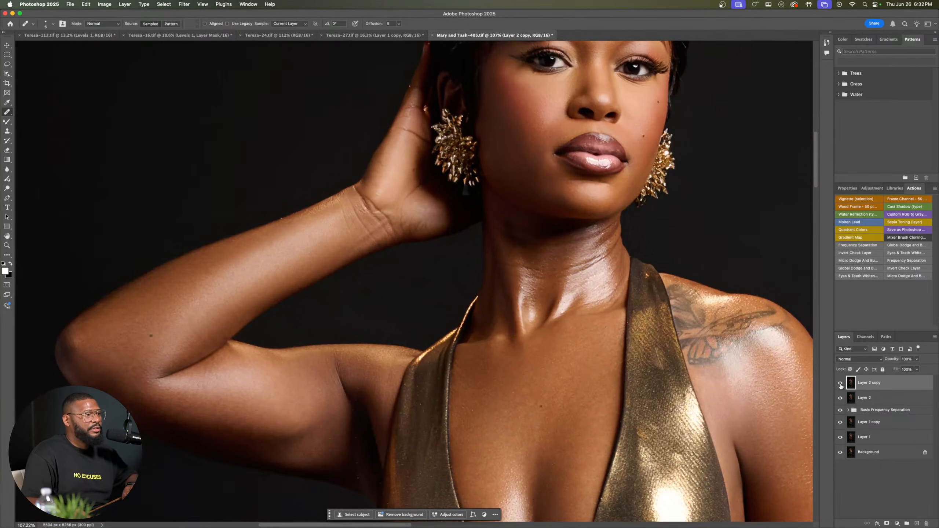
{"action": "left_click", "coordinate": [840, 384]}
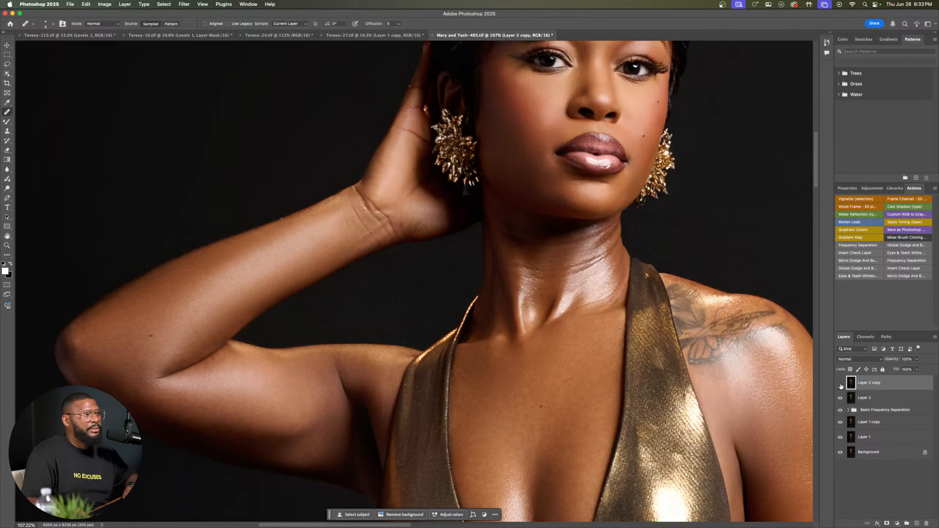
{"action": "left_click", "coordinate": [841, 383]}
{"action": "left_click", "coordinate": [840, 383]}
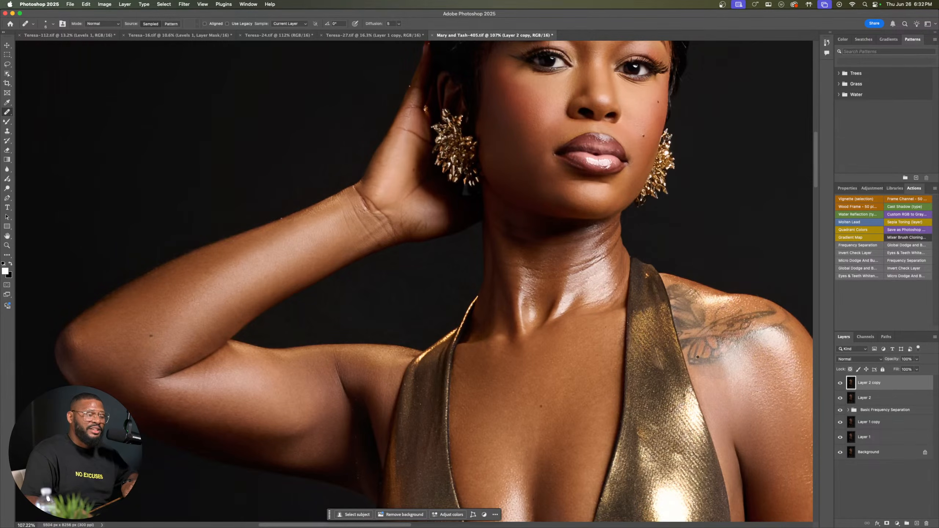
Step: Review the sharpened gold dress portrait from the raised arm and chest out to the full-length figure
{"action": "scroll", "coordinate": [698, 357], "scroll_direction": "down", "scroll_amount": 2}
{"action": "scroll", "coordinate": [733, 366], "scroll_direction": "up", "scroll_amount": 1}
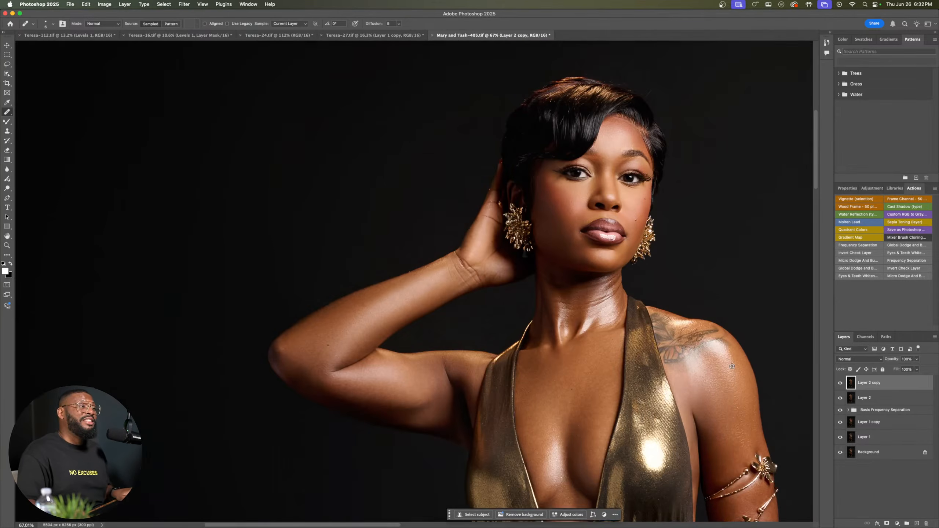
{"action": "scroll", "coordinate": [705, 370], "scroll_direction": "down", "scroll_amount": 1}
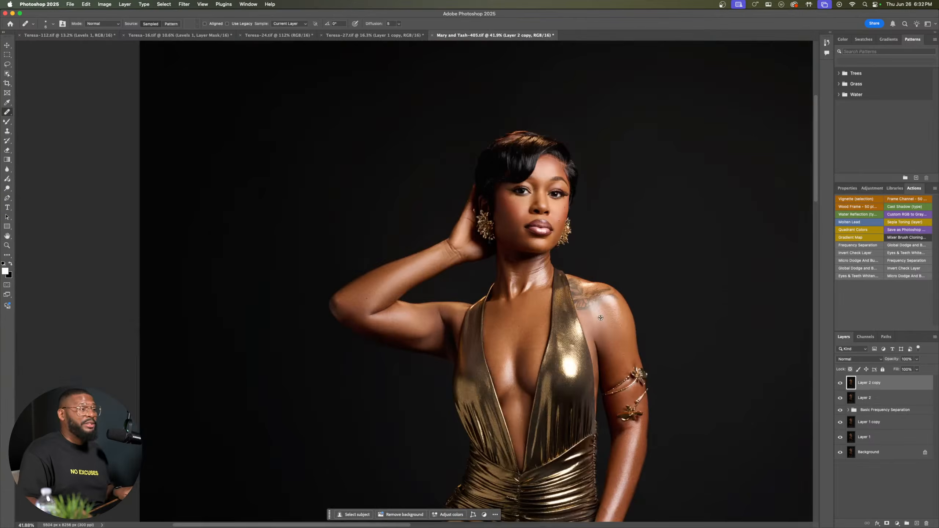
{"action": "scroll", "coordinate": [601, 317], "scroll_direction": "down", "scroll_amount": 2}
{"action": "left_click_drag", "start_coordinate": [590, 318], "coordinate": [535, 217]}
{"action": "left_click_drag", "start_coordinate": [546, 262], "coordinate": [542, 237]}
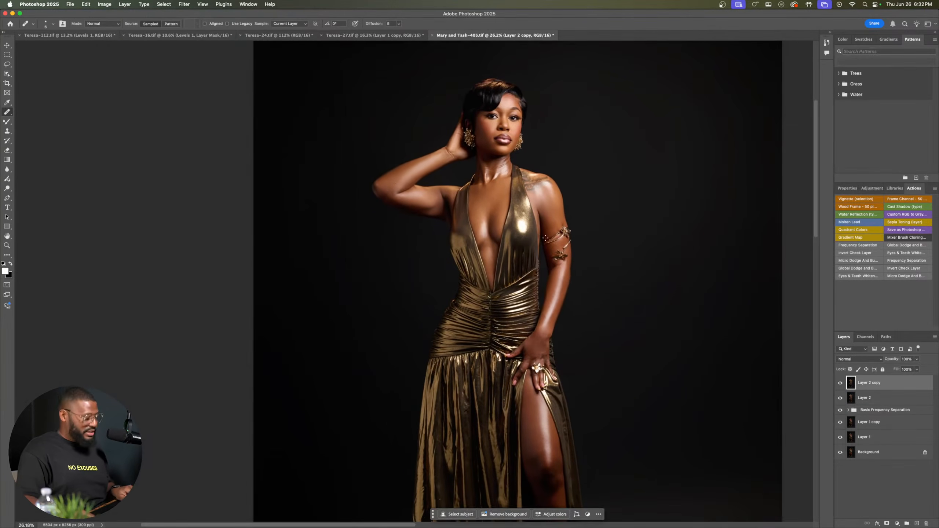
{"action": "scroll", "coordinate": [546, 238], "scroll_direction": "down", "scroll_amount": 1}
{"action": "scroll", "coordinate": [546, 238], "scroll_direction": "down", "scroll_amount": 1}
{"action": "scroll", "coordinate": [546, 239], "scroll_direction": "up", "scroll_amount": 1}
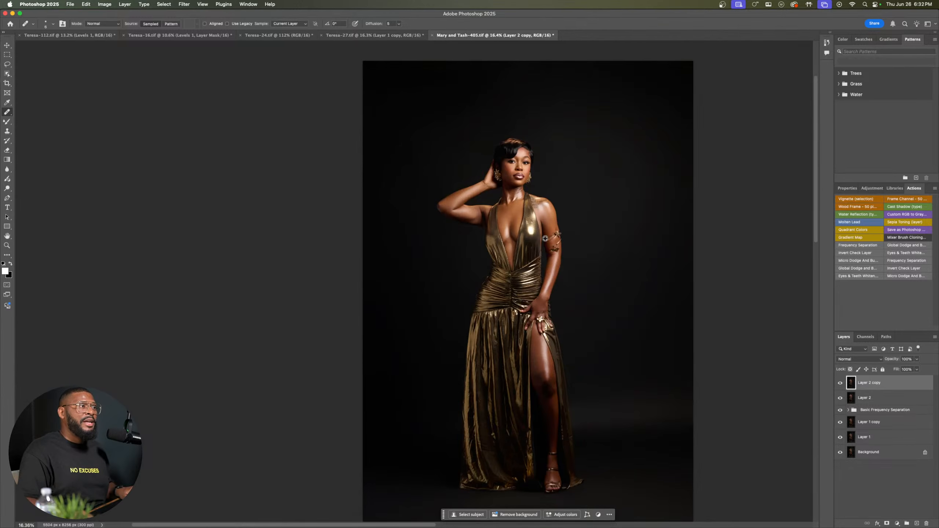
{"action": "left_click_drag", "start_coordinate": [536, 250], "coordinate": [520, 236]}
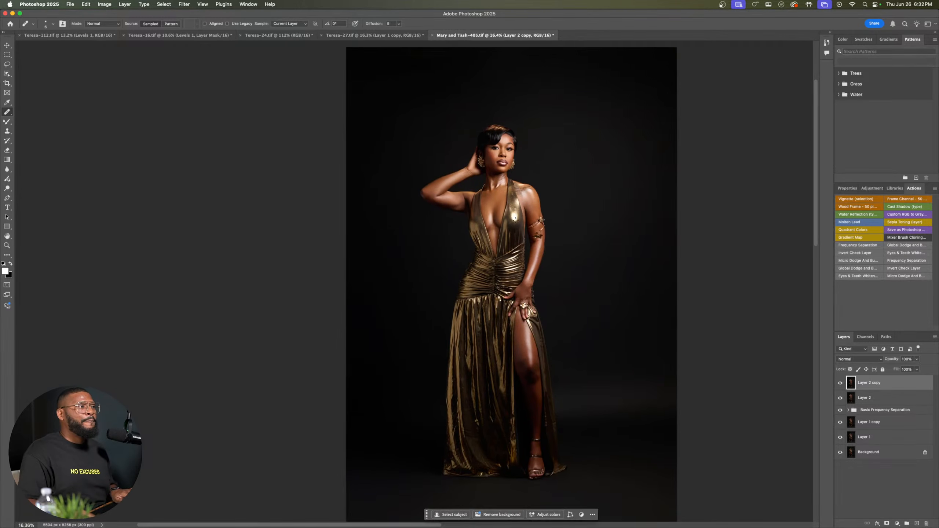
Step: Add a Levels adjustment layer above Layer 2 copy with the black input at 7, midtones at 1.00 and white input at 241
{"action": "left_click", "coordinate": [869, 189]}
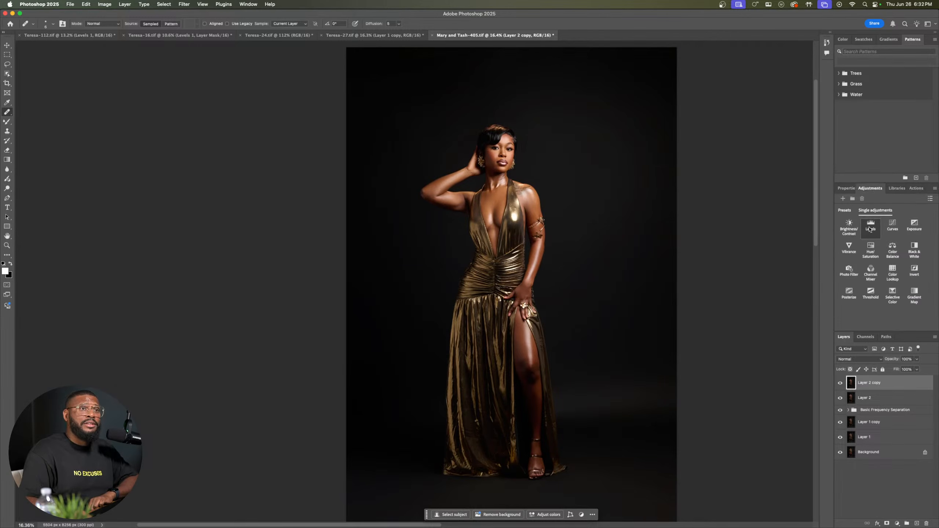
{"action": "left_click", "coordinate": [871, 224]}
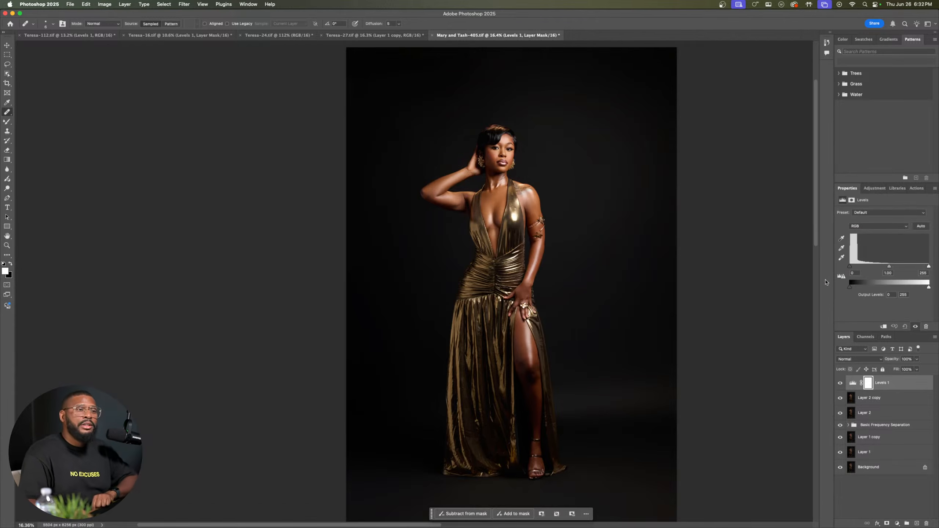
{"action": "left_click_drag", "start_coordinate": [851, 269], "coordinate": [852, 270]}
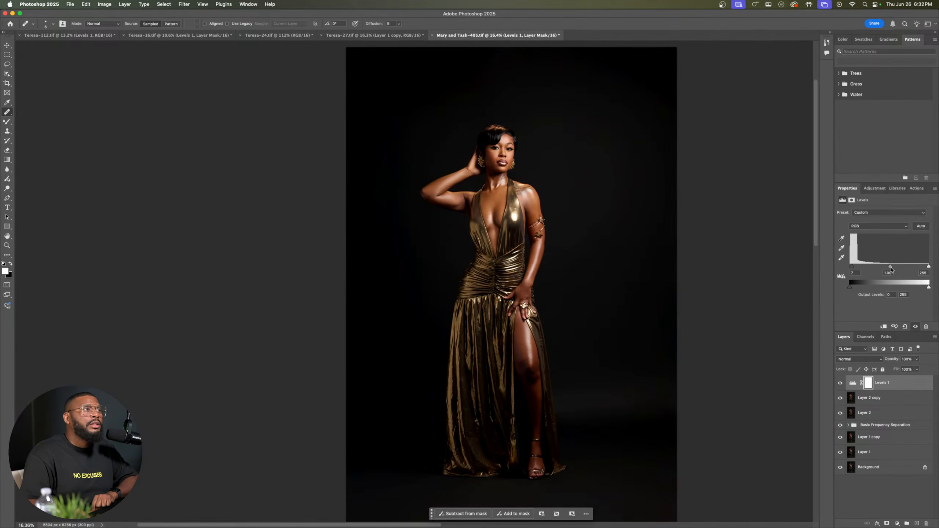
{"action": "left_click_drag", "start_coordinate": [890, 269], "coordinate": [892, 270]}
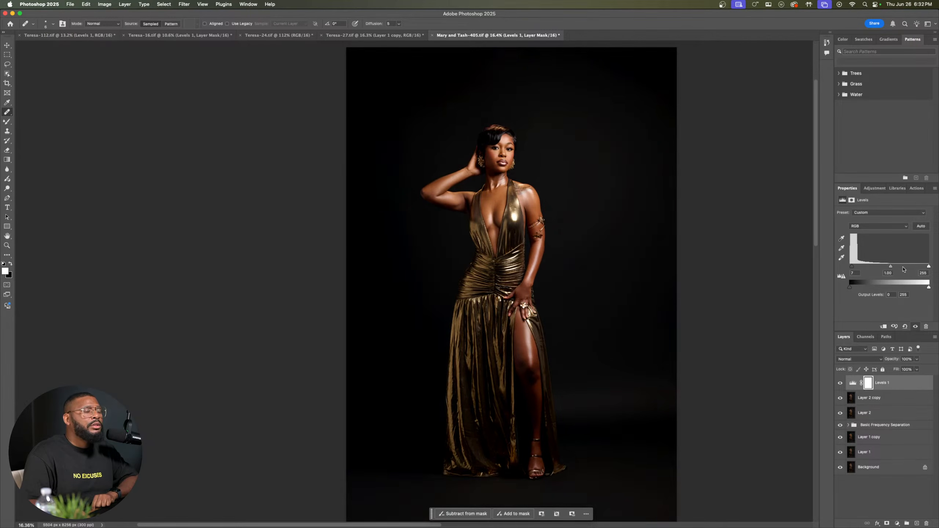
{"action": "left_click_drag", "start_coordinate": [930, 267], "coordinate": [925, 267]}
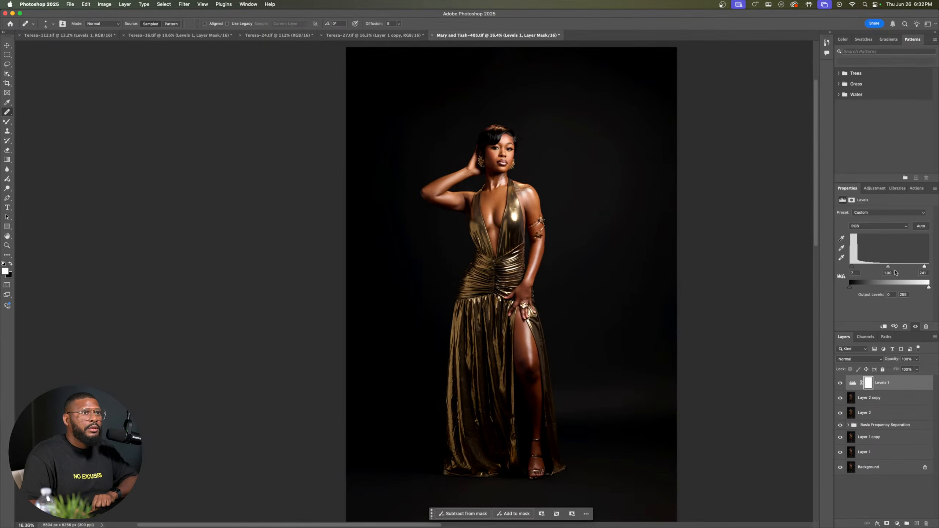
{"action": "left_click_drag", "start_coordinate": [888, 267], "coordinate": [889, 267]}
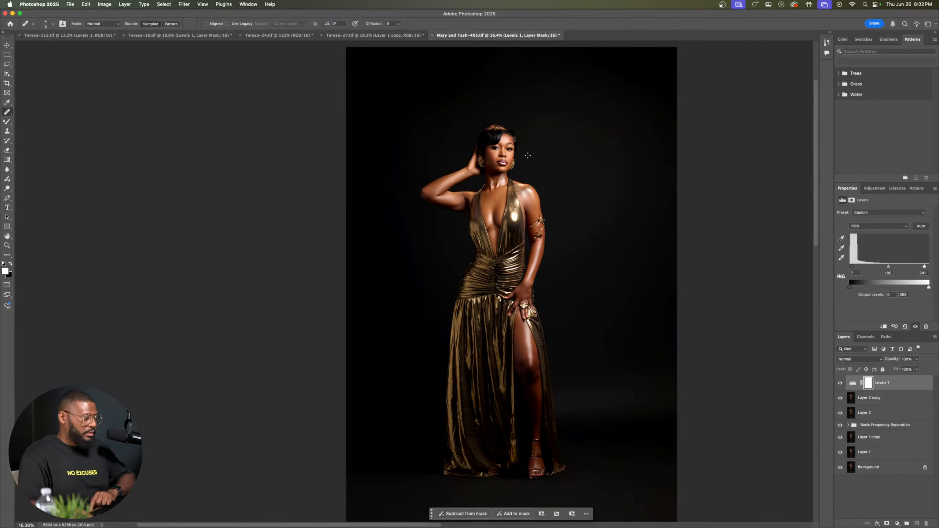
Step: Compare the face and upper body with the Levels 1 adjustment hidden and shown to judge the added contrast
{"action": "scroll", "coordinate": [526, 142], "scroll_direction": "up", "scroll_amount": 5}
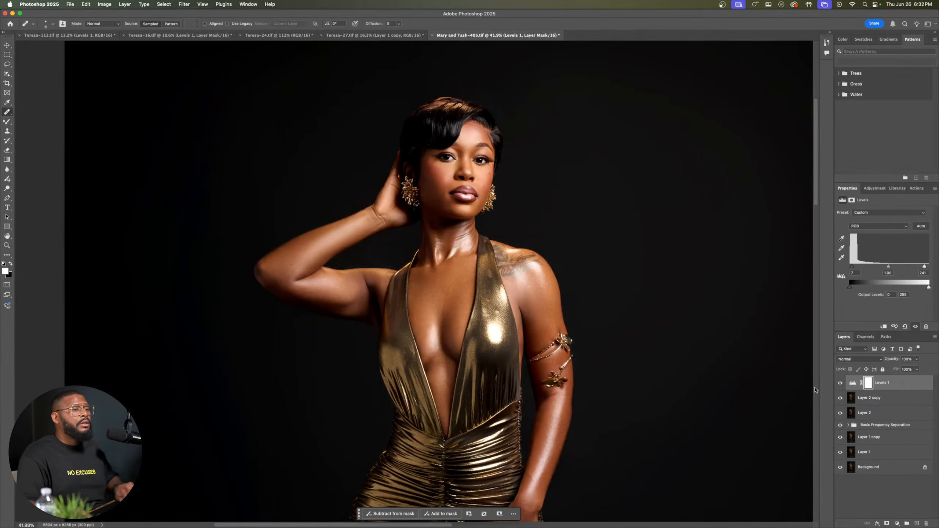
{"action": "left_click", "coordinate": [841, 384]}
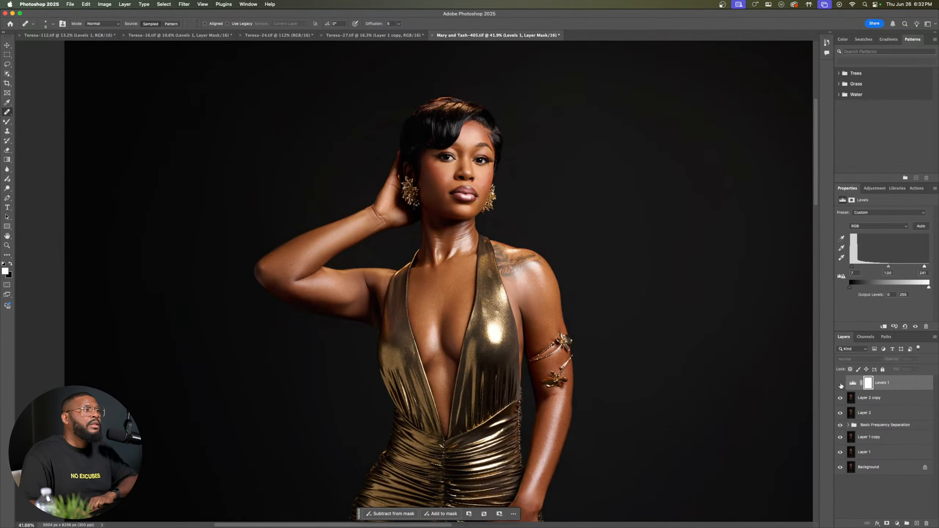
{"action": "left_click", "coordinate": [841, 385]}
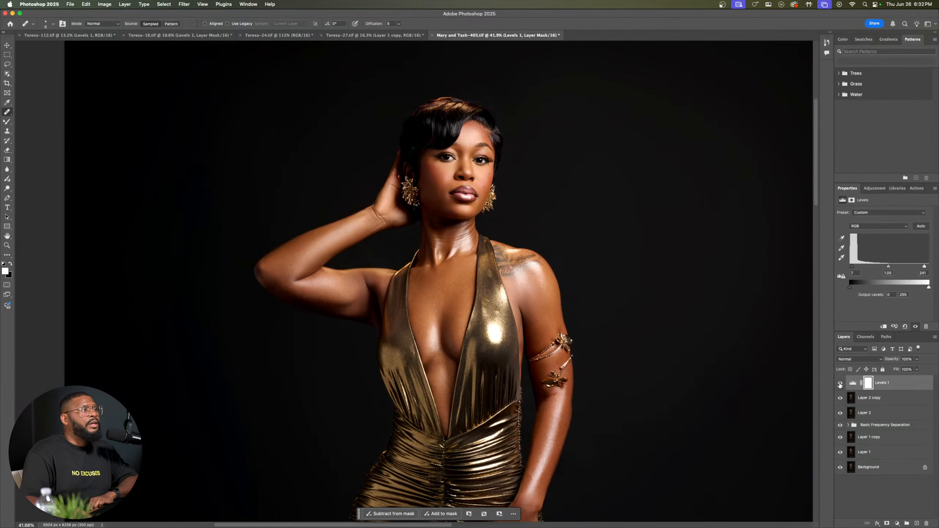
{"action": "left_click", "coordinate": [840, 384]}
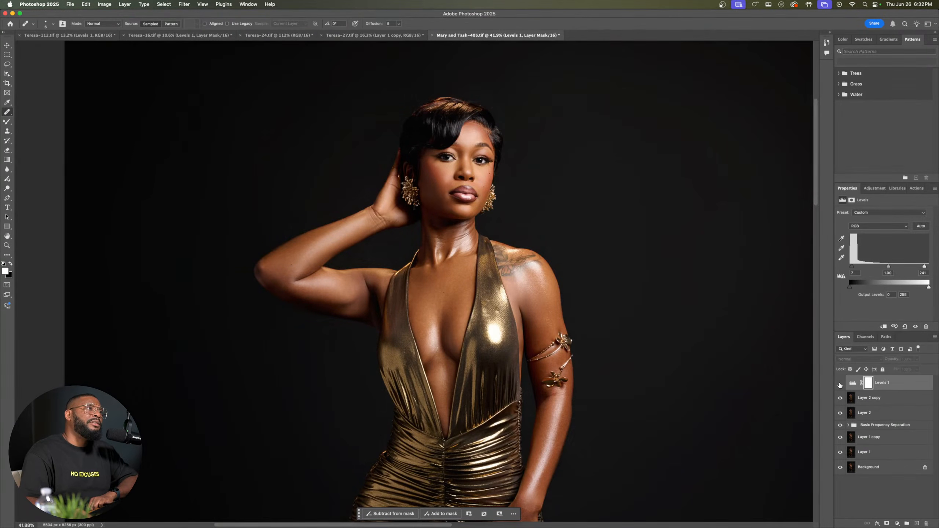
Step: Leave only Levels 1, Layer 2 copy and Background visible, and group Levels 1 with Layer 2 copy
{"action": "left_click", "coordinate": [841, 385]}
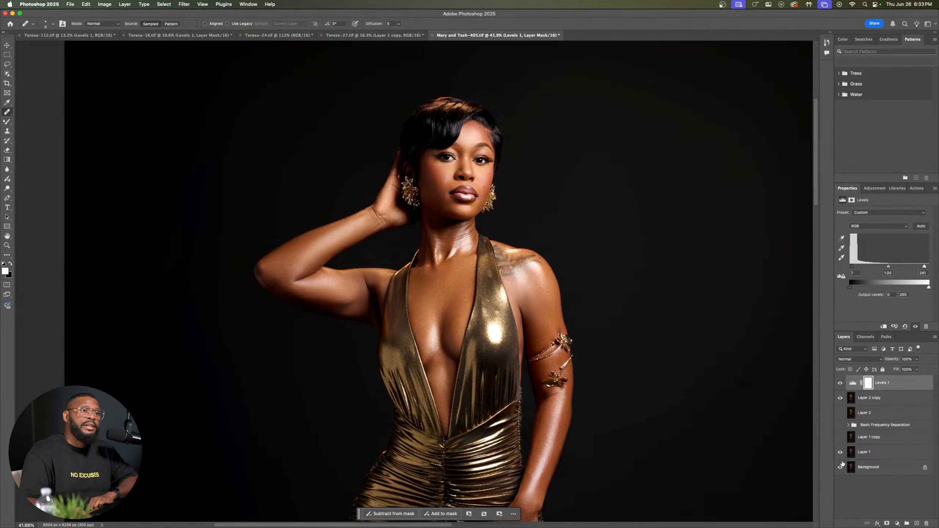
{"action": "left_click", "coordinate": [883, 397]}
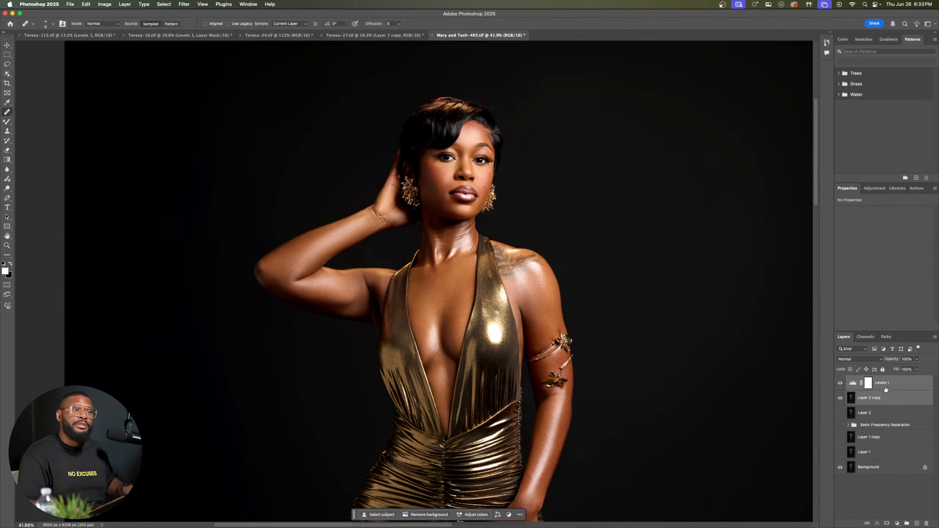
{"action": "left_click", "coordinate": [908, 524]}
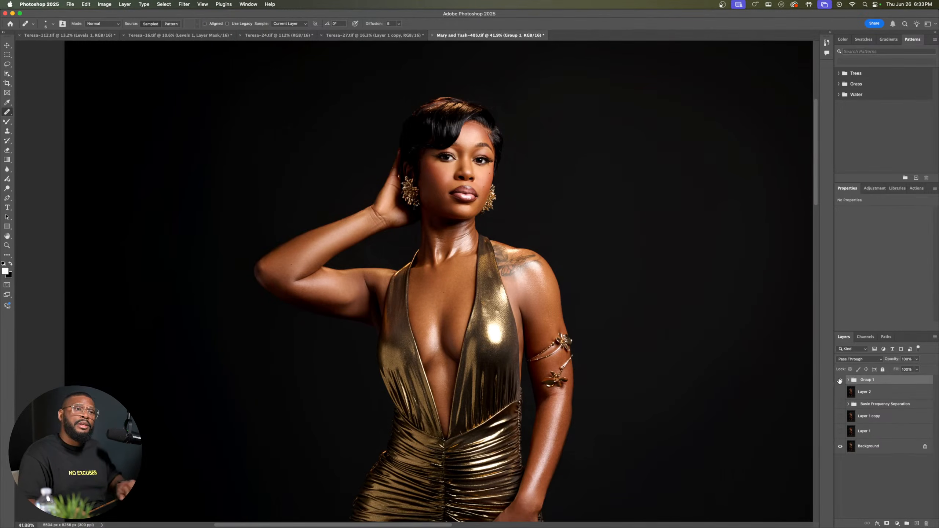
Step: Compare the original Background with the finished retouch by hiding and showing Group 1
{"action": "left_click", "coordinate": [841, 381]}
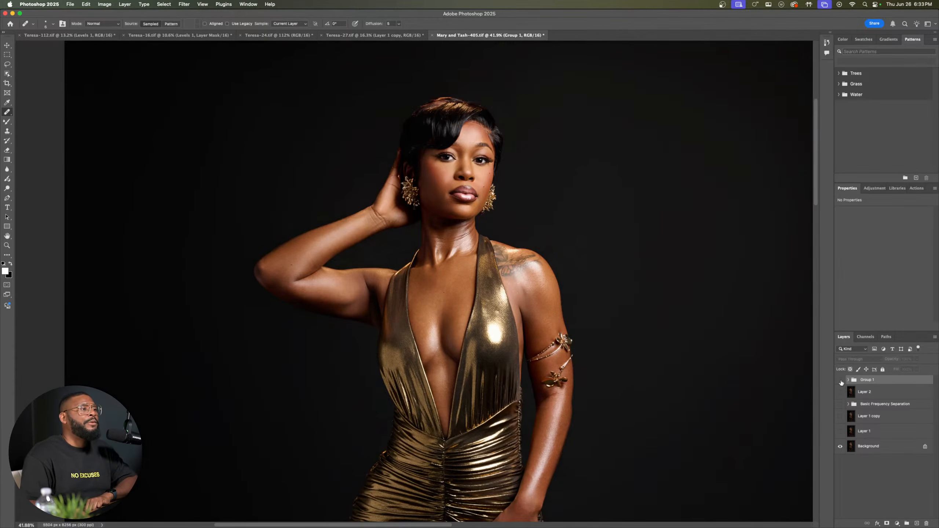
{"action": "left_click", "coordinate": [841, 381]}
{"action": "left_click", "coordinate": [841, 381]}
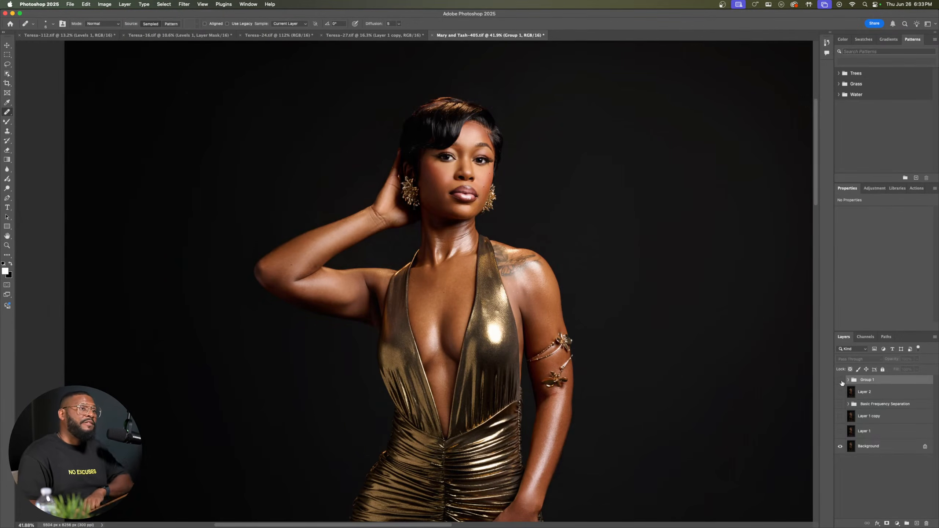
{"action": "left_click", "coordinate": [841, 381]}
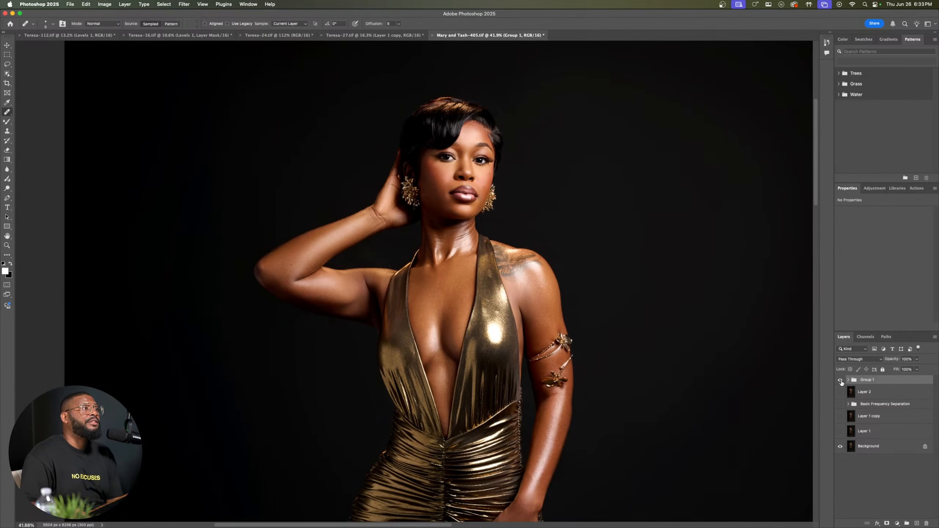
{"action": "left_click", "coordinate": [841, 382]}
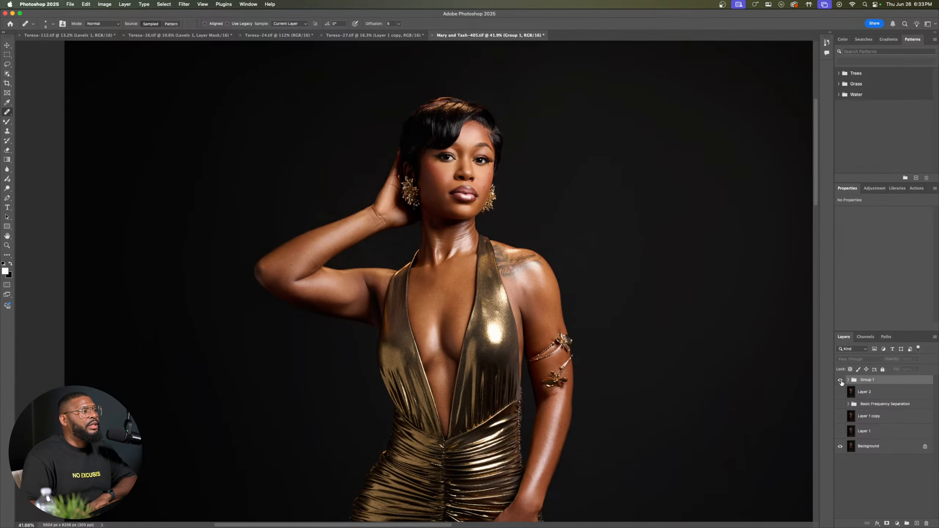
{"action": "left_click", "coordinate": [842, 382]}
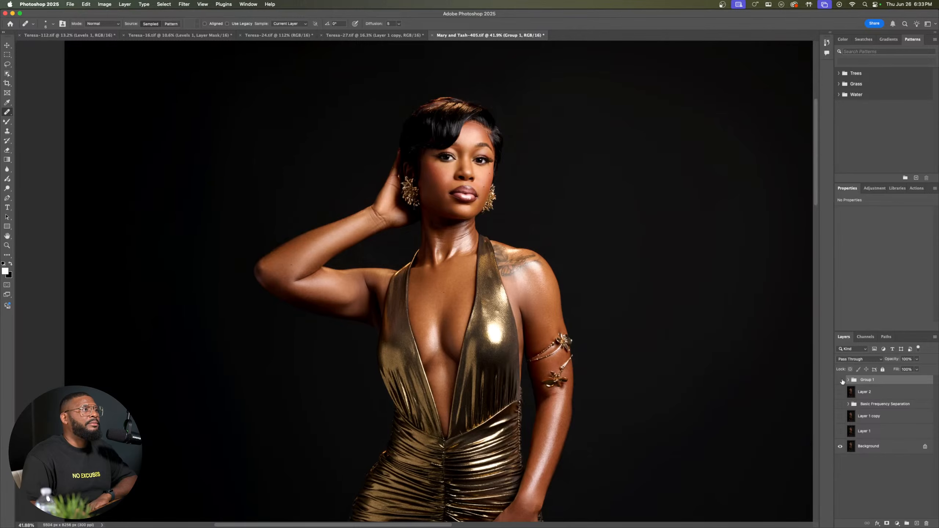
{"action": "left_click", "coordinate": [841, 382]}
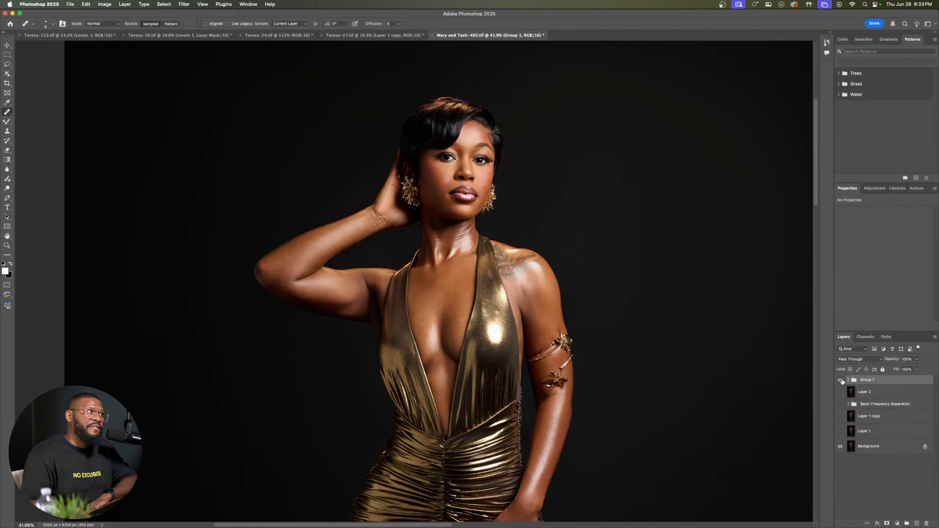
{"action": "left_click", "coordinate": [842, 381]}
Step: Examine the finished retouch in full length and close up on the face, arms and gold dress
{"action": "scroll", "coordinate": [405, 307], "scroll_direction": "right", "scroll_amount": 2}
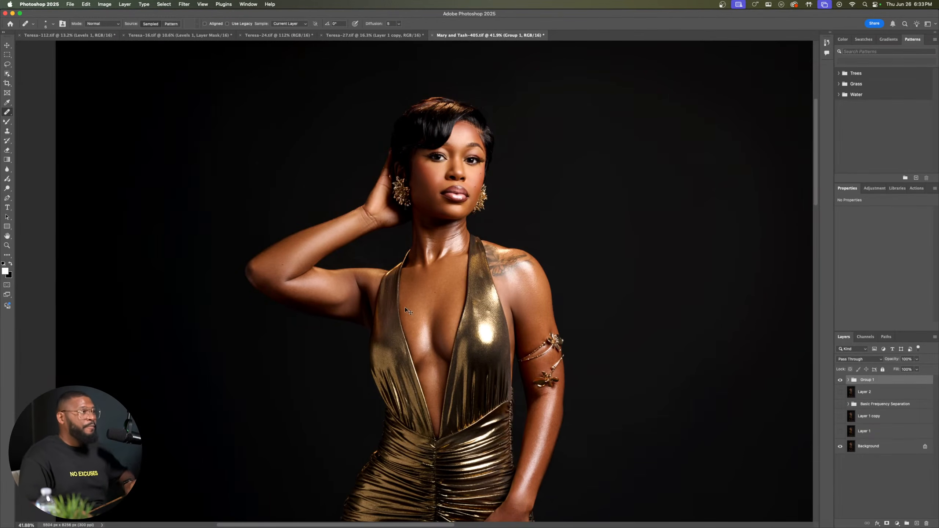
{"action": "scroll", "coordinate": [405, 307], "scroll_direction": "right", "scroll_amount": 3}
{"action": "scroll", "coordinate": [387, 311], "scroll_direction": "left", "scroll_amount": 5}
{"action": "scroll", "coordinate": [437, 305], "scroll_direction": "down", "scroll_amount": 8}
{"action": "scroll", "coordinate": [437, 305], "scroll_direction": "up", "scroll_amount": 5}
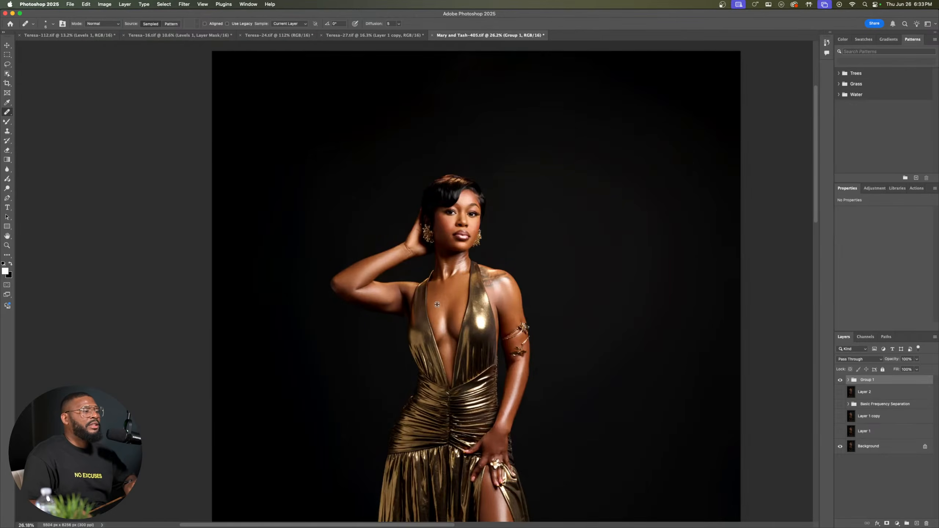
{"action": "left_click_drag", "start_coordinate": [455, 328], "coordinate": [471, 231]}
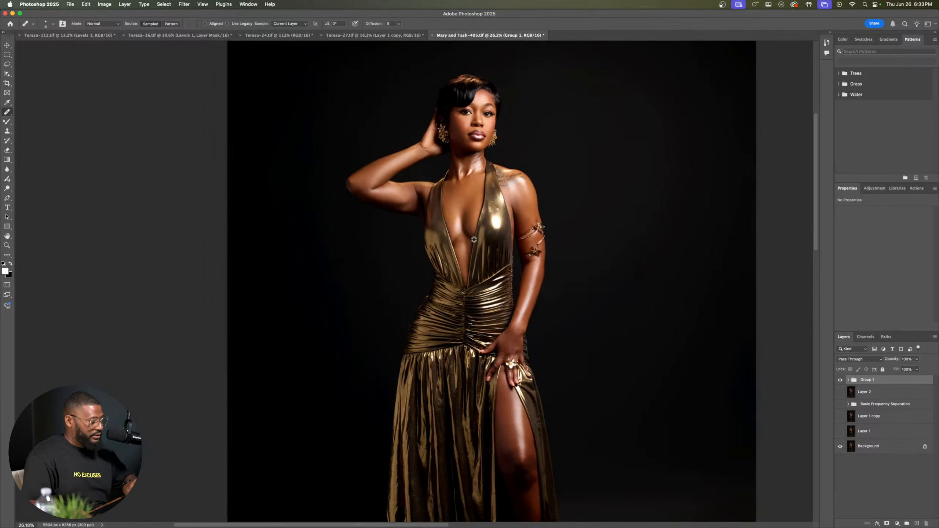
{"action": "scroll", "coordinate": [474, 239], "scroll_direction": "down", "scroll_amount": 5}
{"action": "scroll", "coordinate": [473, 240], "scroll_direction": "up", "scroll_amount": 3}
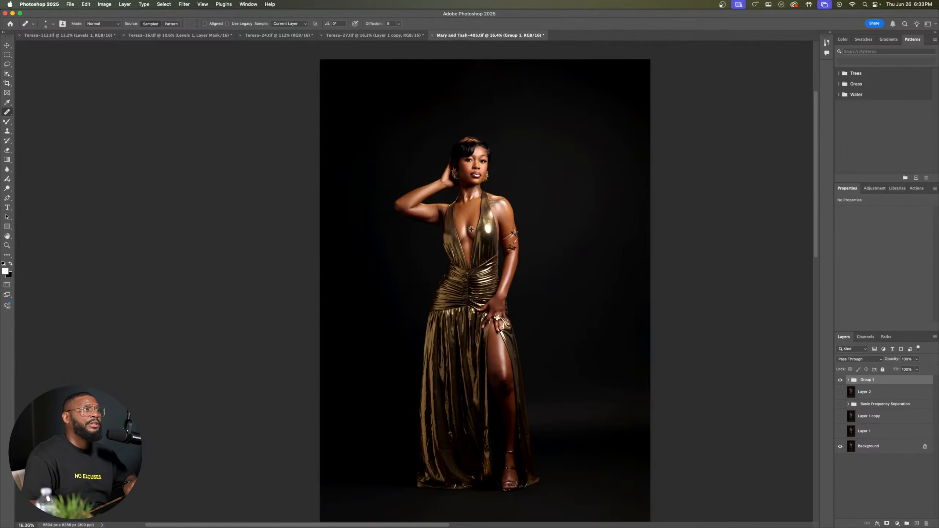
{"action": "scroll", "coordinate": [471, 152], "scroll_direction": "up", "scroll_amount": 7}
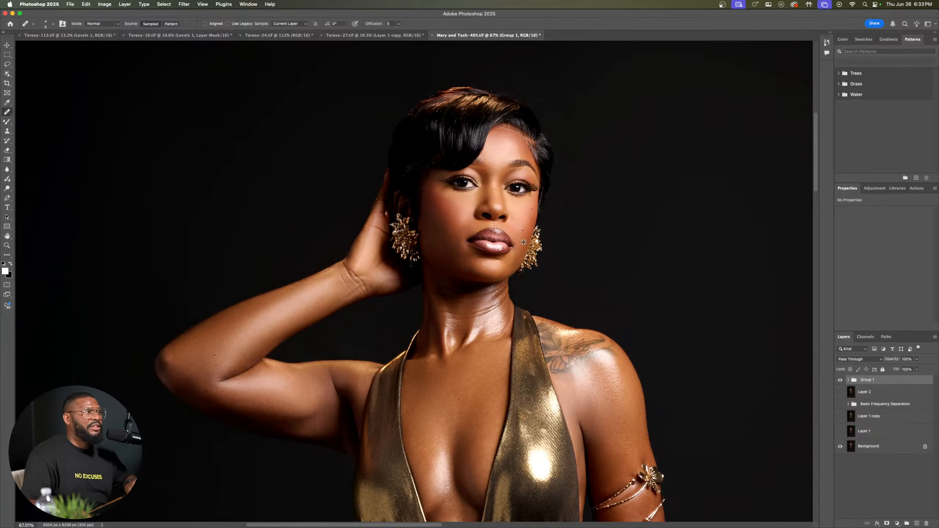
{"action": "scroll", "coordinate": [524, 242], "scroll_direction": "down", "scroll_amount": 5}
{"action": "scroll", "coordinate": [523, 242], "scroll_direction": "up", "scroll_amount": 5}
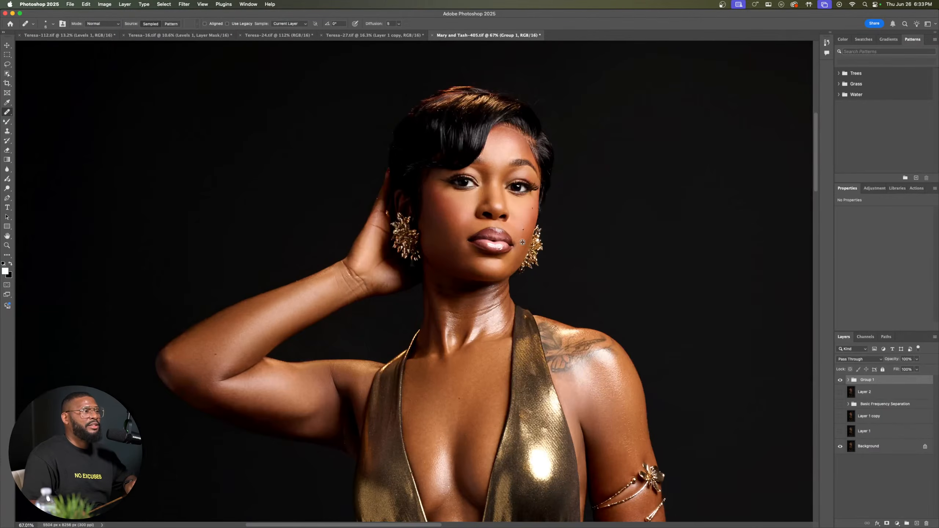
{"action": "scroll", "coordinate": [523, 241], "scroll_direction": "down", "scroll_amount": 2}
{"action": "scroll", "coordinate": [524, 241], "scroll_direction": "down", "scroll_amount": 2}
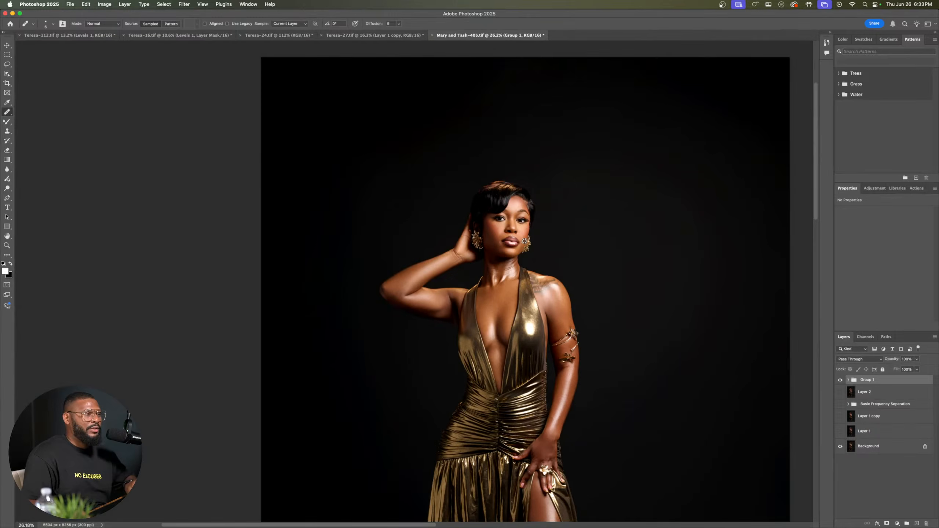
{"action": "scroll", "coordinate": [529, 248], "scroll_direction": "down", "scroll_amount": 2}
{"action": "scroll", "coordinate": [534, 286], "scroll_direction": "up", "scroll_amount": 4}
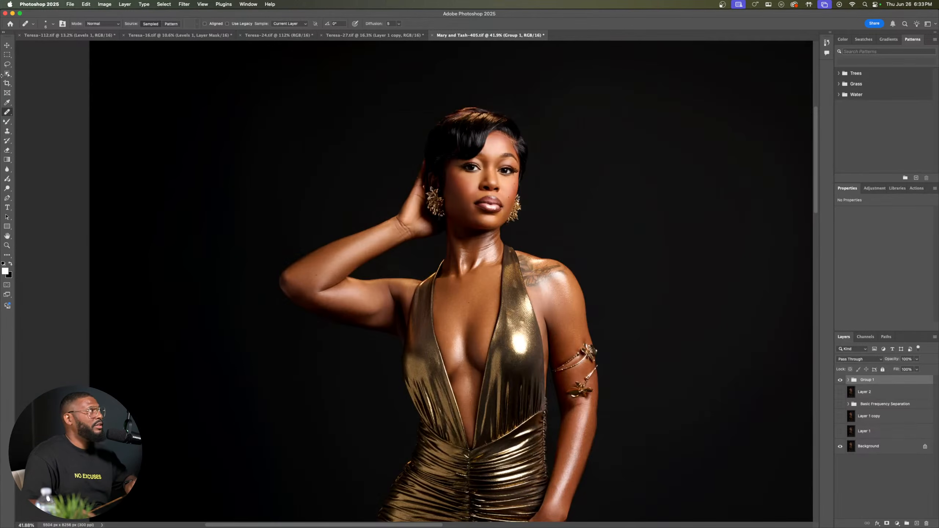
Step: Activate the Move tool and review the final portrait at full length and from the waist up
{"action": "key", "text": "v"}
{"action": "mouse_move", "coordinate": [549, 296]}
{"action": "left_mouse_down"}
{"action": "mouse_move", "coordinate": [547, 193]}
{"action": "mouse_move", "coordinate": [549, 279]}
{"action": "left_mouse_up"}
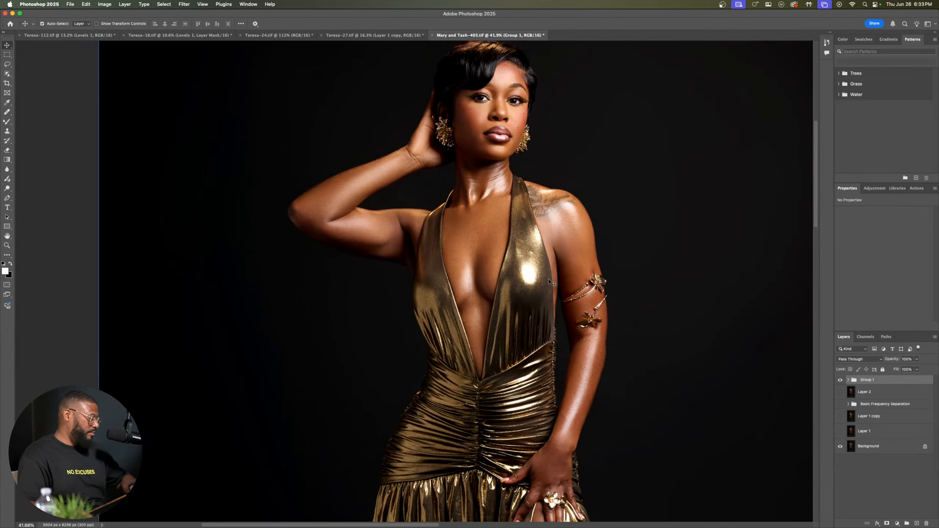
{"action": "scroll", "coordinate": [550, 276], "scroll_direction": "down", "scroll_amount": 4}
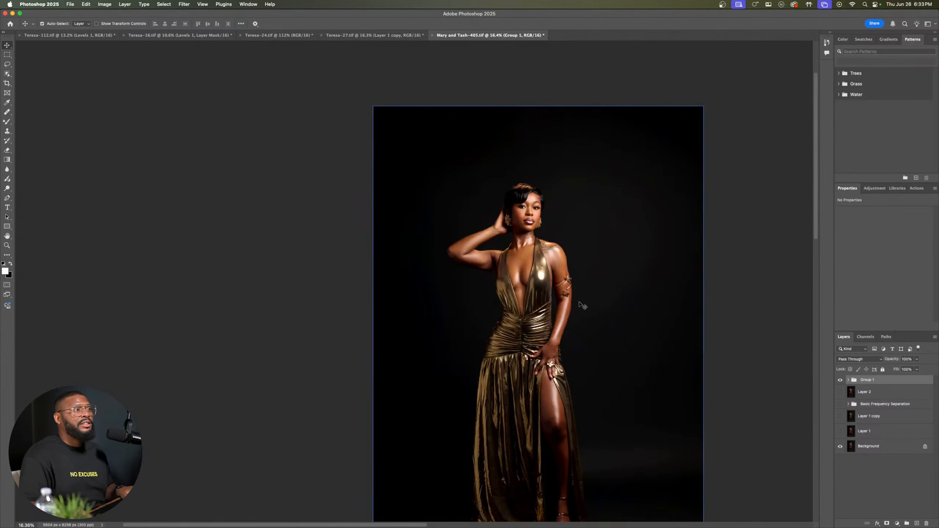
{"action": "left_click_drag", "start_coordinate": [543, 295], "coordinate": [503, 245]}
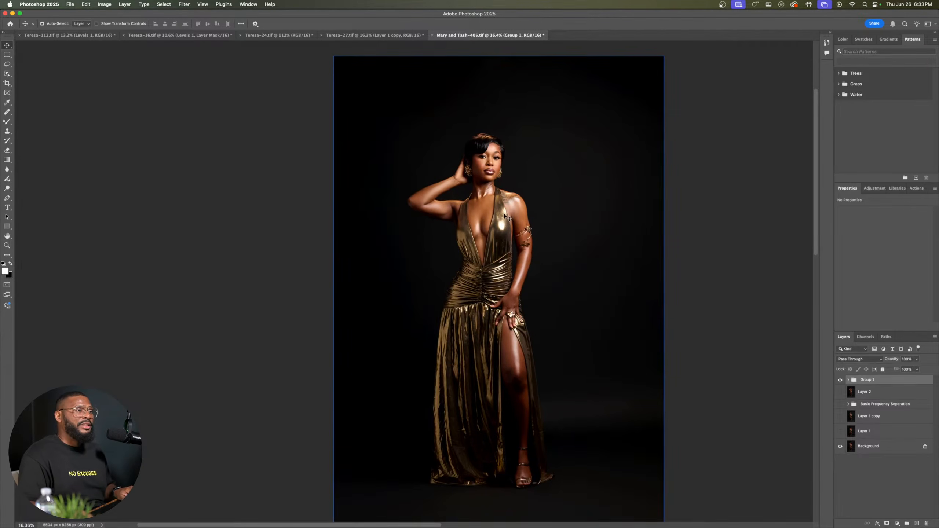
{"action": "scroll", "coordinate": [485, 202], "scroll_direction": "up", "scroll_amount": 3}
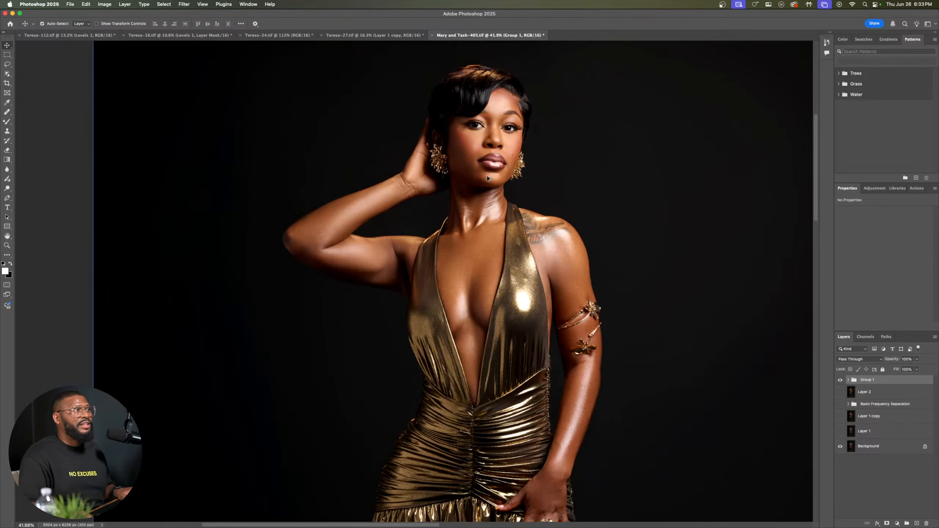